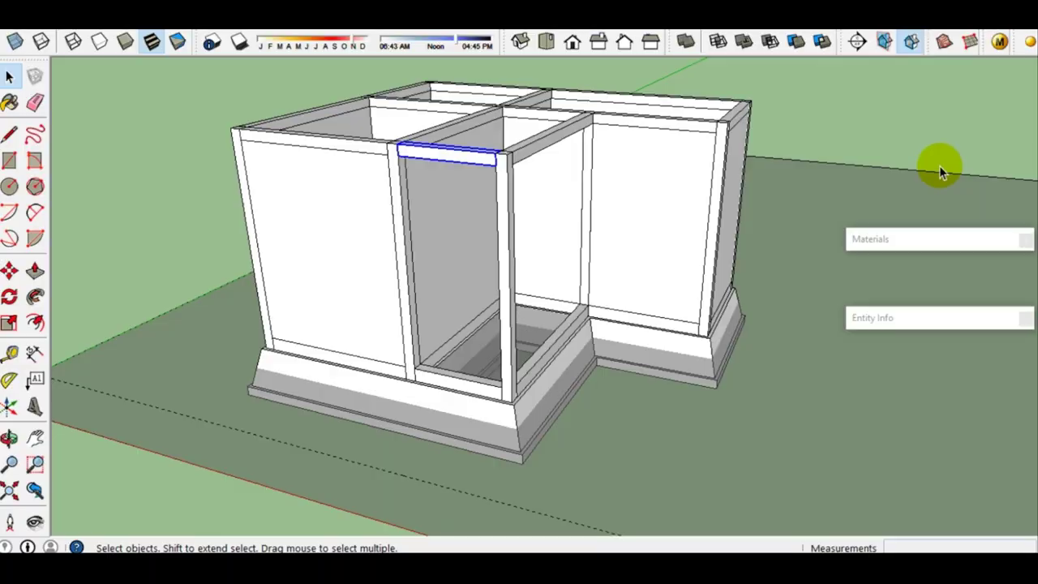
Step: Orbit and zoom around the cabinet model to inspect it from several angles
scroll(589, 204, up, 2)
mouse_move(575, 197)
middle_down()
mouse_move(695, 160)
mouse_move(727, 214)
mouse_move(581, 235)
mouse_move(550, 212)
middle_up()
scroll(549, 207, down, 2)
scroll(550, 202, down, 2)
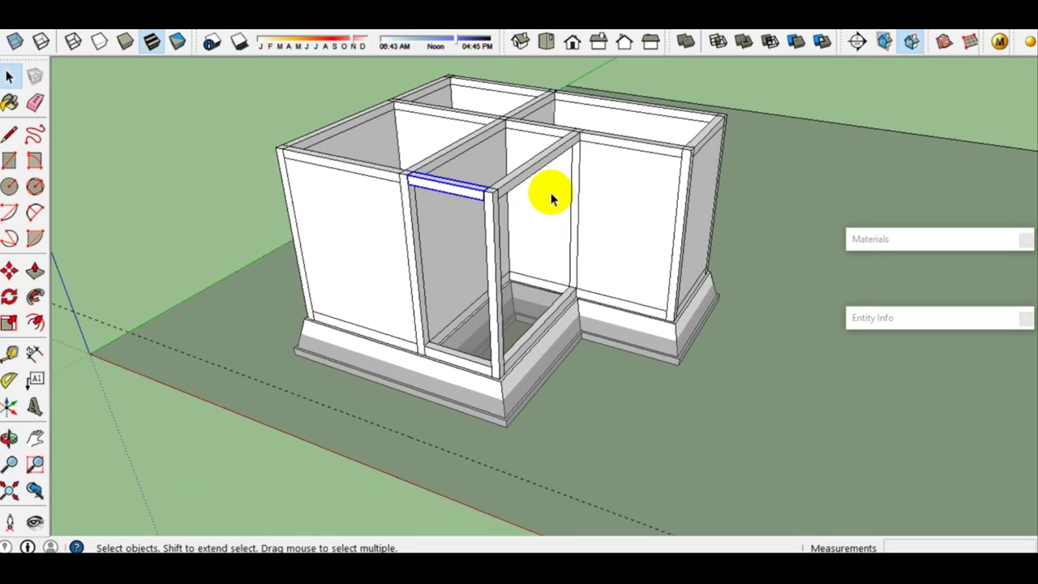
scroll(551, 198, up, 2)
mouse_move(576, 180)
middle_down()
mouse_move(359, 146)
mouse_move(563, 158)
middle_up()
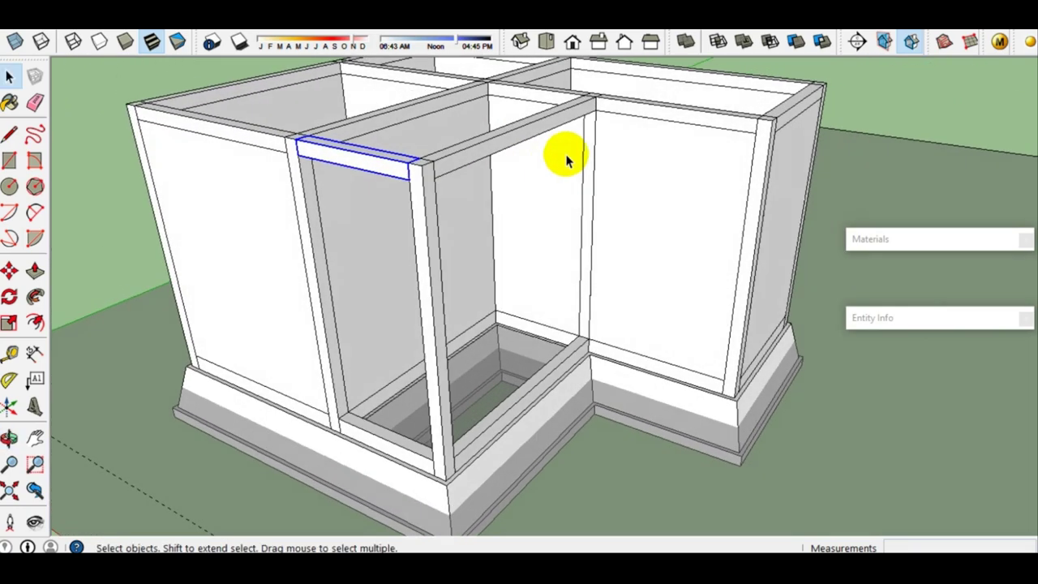
mouse_move(635, 163)
middle_down()
mouse_move(407, 139)
mouse_move(607, 195)
mouse_move(388, 185)
mouse_move(549, 214)
mouse_move(540, 262)
mouse_move(533, 241)
mouse_move(567, 227)
mouse_move(673, 220)
mouse_move(722, 236)
mouse_move(599, 213)
mouse_move(695, 209)
mouse_move(549, 181)
mouse_move(762, 182)
mouse_move(519, 181)
mouse_move(656, 162)
mouse_move(667, 214)
middle_up()
scroll(519, 180, up, 2)
scroll(667, 199, down, 2)
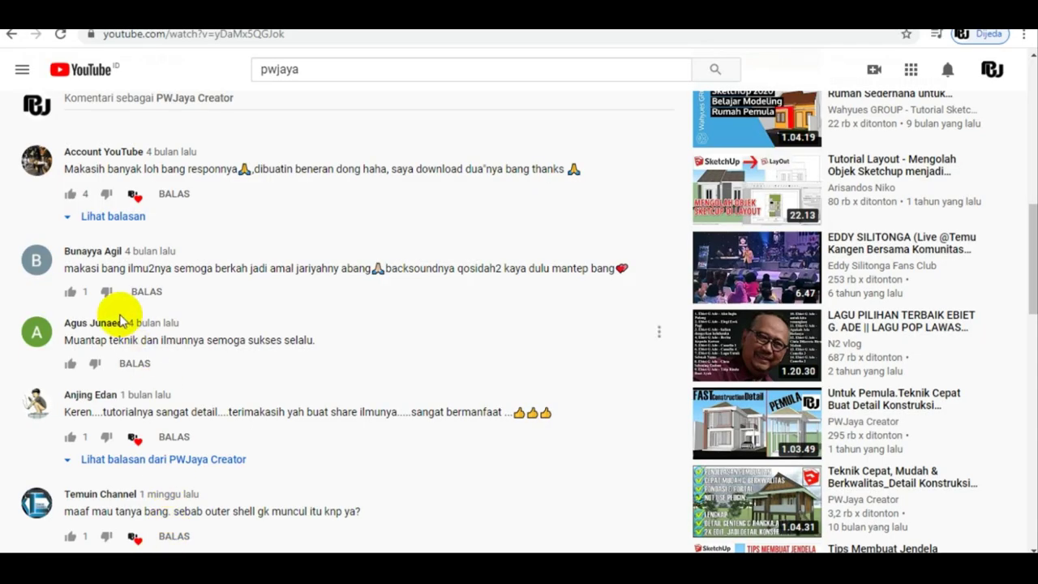
scroll(145, 420, down, 1)
scroll(144, 420, down, 1)
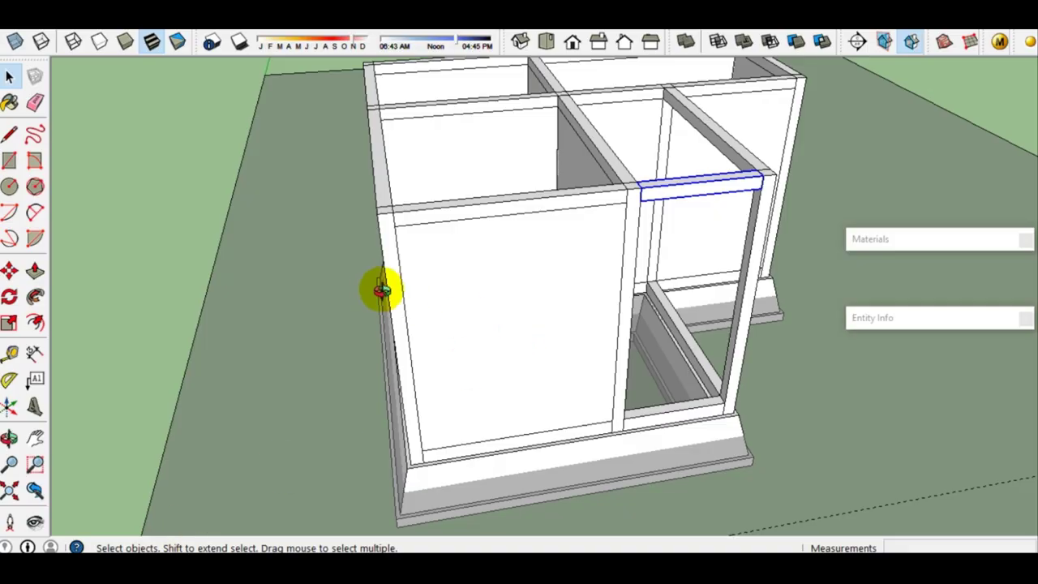
mouse_move(381, 291)
middle_down()
mouse_move(540, 270)
mouse_move(672, 204)
middle_up()
mouse_move(514, 247)
middle_down()
mouse_move(753, 260)
mouse_move(771, 283)
middle_up()
mouse_move(586, 262)
middle_down()
mouse_move(752, 247)
mouse_move(711, 281)
mouse_move(156, 267)
middle_up()
mouse_move(669, 312)
middle_down()
mouse_move(204, 267)
mouse_move(453, 260)
mouse_move(232, 276)
mouse_move(523, 357)
mouse_move(299, 328)
middle_up()
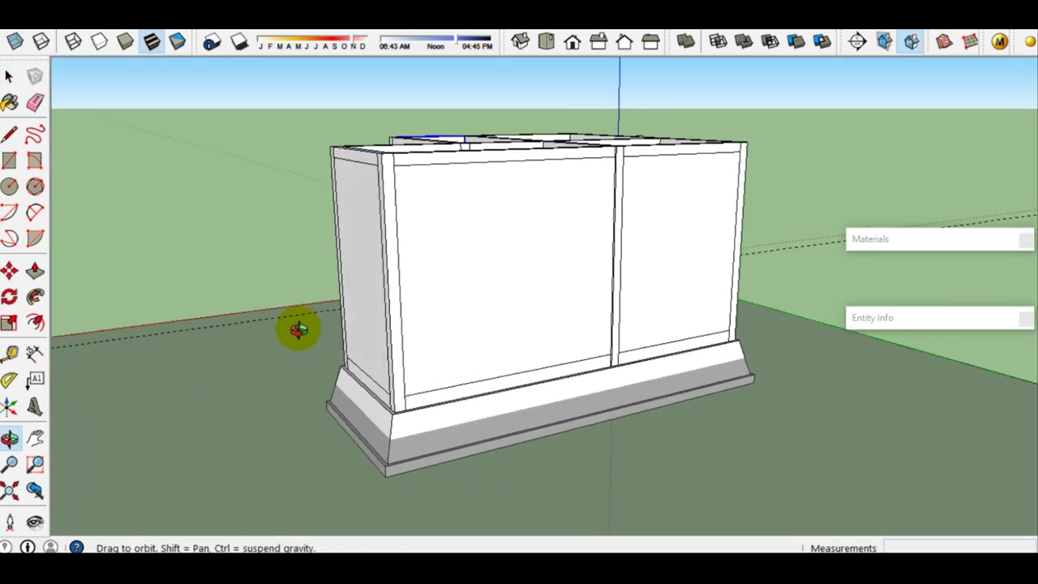
middle_drag(354, 304, 746, 320)
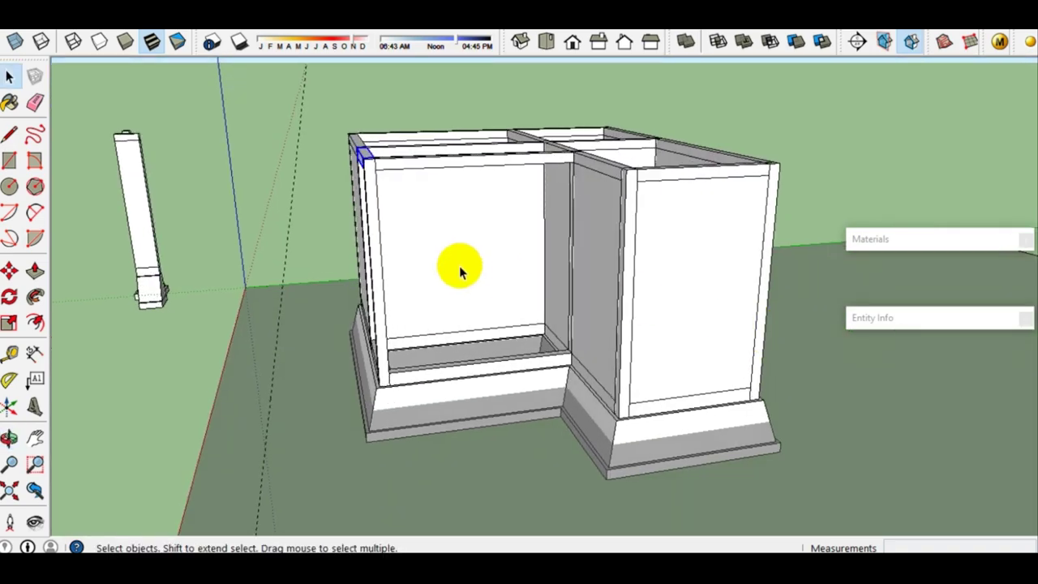
middle_drag(459, 267, 759, 268)
mouse_move(424, 257)
middle_down()
mouse_move(640, 239)
mouse_move(672, 267)
mouse_move(689, 370)
mouse_move(408, 336)
mouse_move(259, 285)
middle_up()
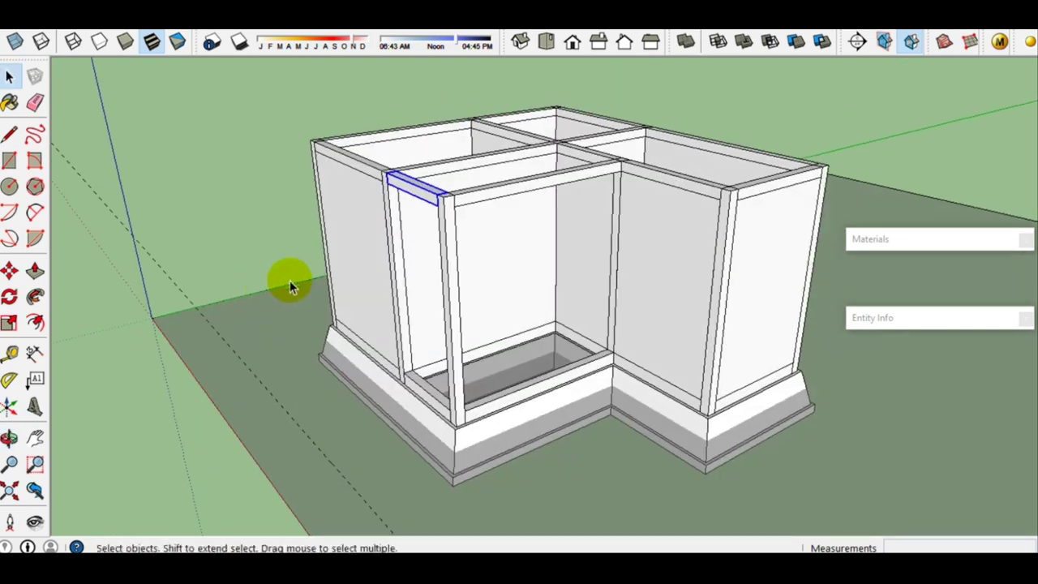
mouse_move(711, 269)
mouse_down()
mouse_move(308, 179)
mouse_move(285, 186)
mouse_move(623, 231)
mouse_up()
middle_drag(623, 231, 666, 243)
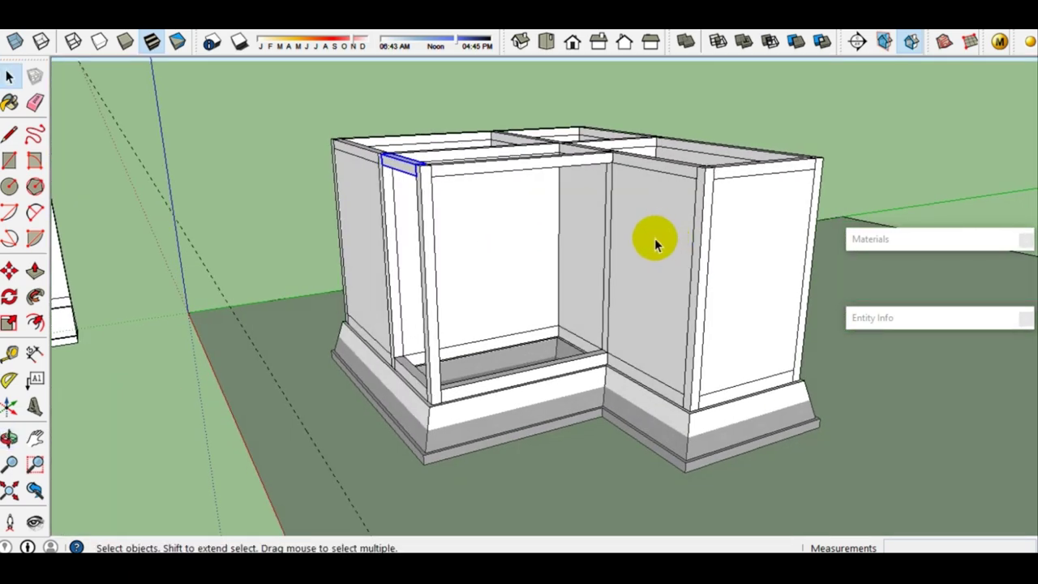
mouse_move(536, 233)
middle_down()
mouse_move(660, 232)
mouse_move(718, 259)
mouse_move(706, 278)
mouse_move(554, 268)
middle_up()
drag(554, 267, 408, 250)
key(space)
scroll(417, 245, up, 2)
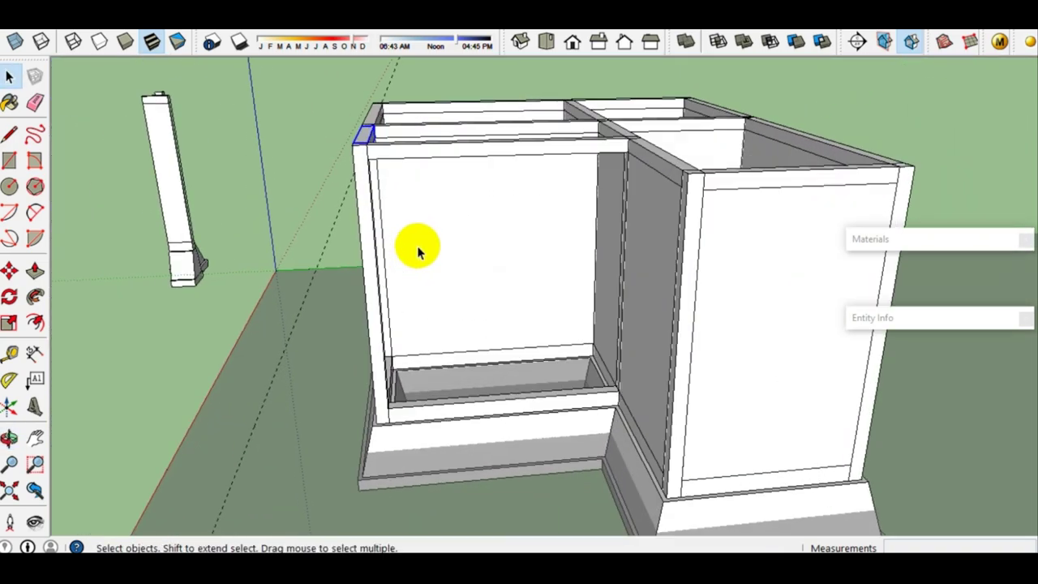
mouse_move(417, 246)
middle_down()
mouse_move(633, 224)
mouse_move(735, 251)
mouse_move(741, 273)
mouse_move(527, 248)
mouse_move(517, 191)
middle_up()
scroll(517, 191, down, 3)
scroll(493, 266, up, 2)
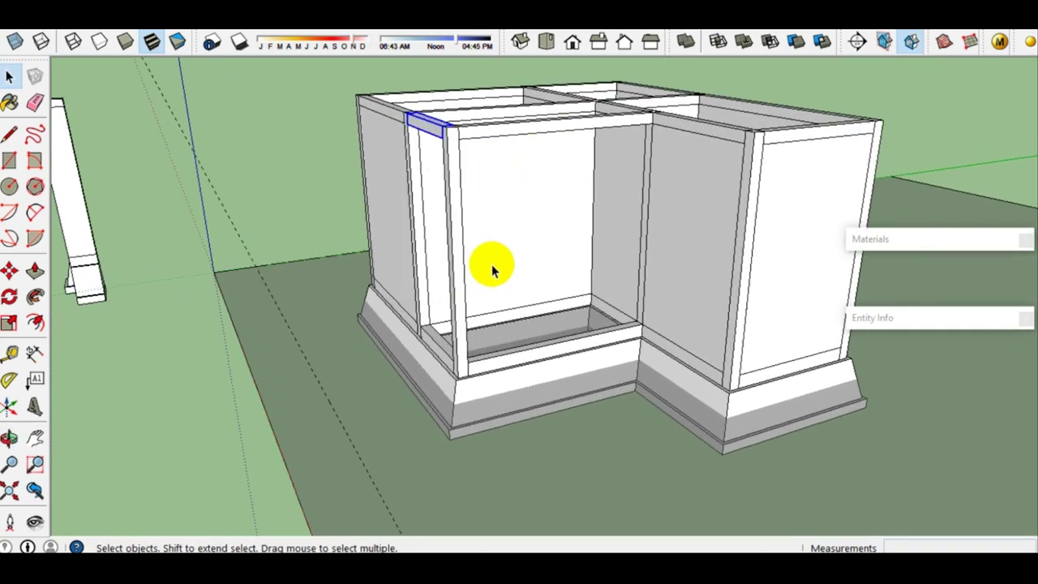
scroll(491, 270, up, 1)
scroll(492, 264, down, 2)
scroll(492, 264, down, 1)
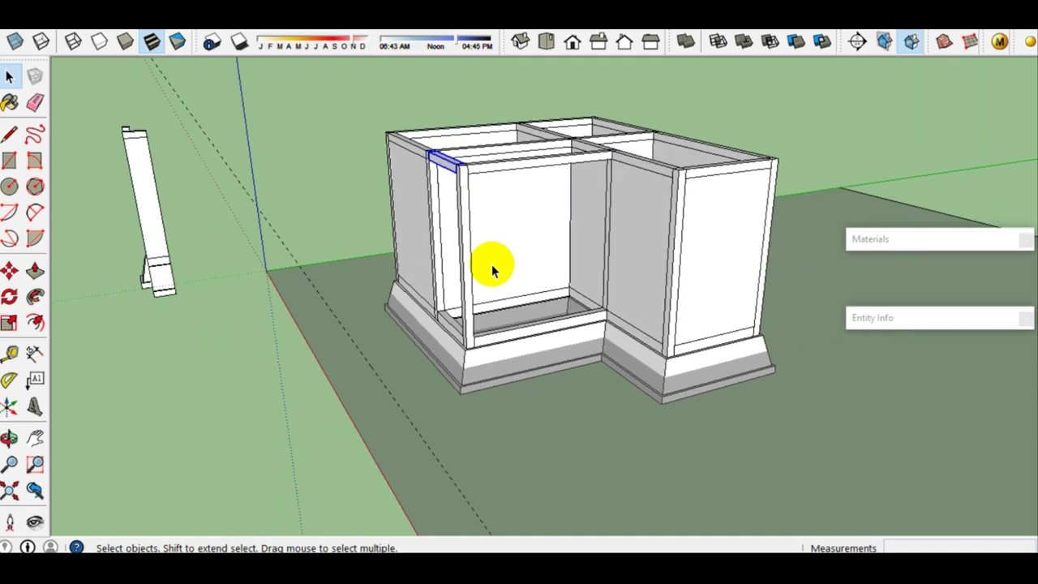
scroll(462, 185, up, 1)
mouse_move(462, 185)
middle_down()
mouse_move(799, 213)
mouse_move(660, 268)
mouse_move(348, 235)
mouse_move(613, 197)
middle_up()
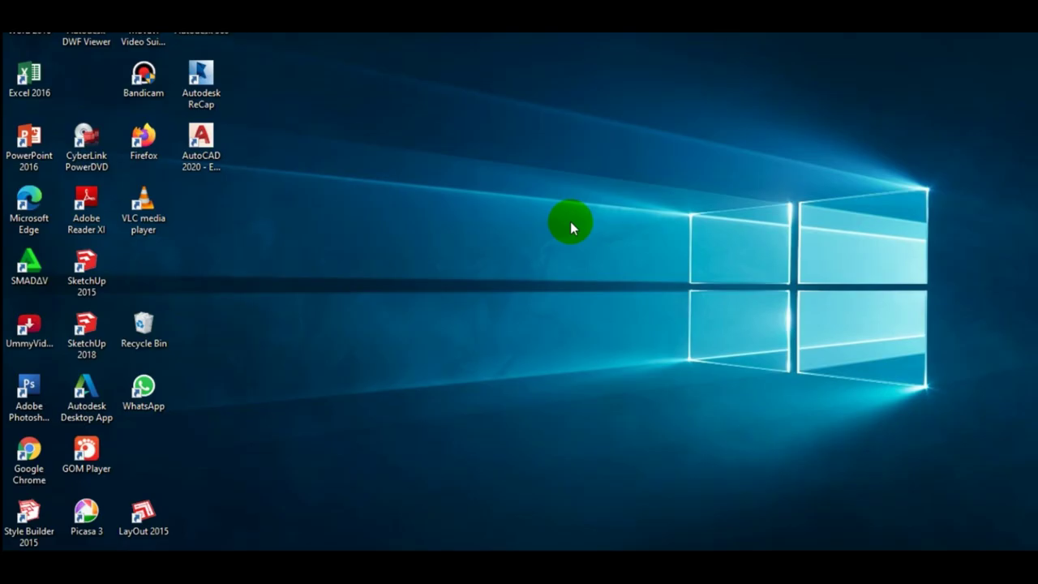
Step: Refresh the desktop and launch SketchUp 2015 from its shortcut
right_click(570, 222)
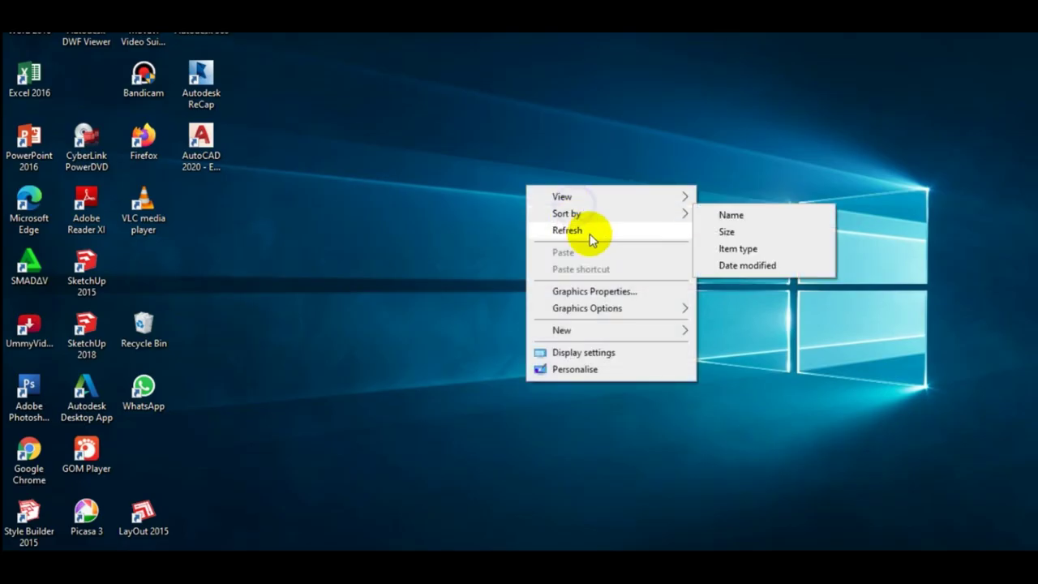
click(590, 234)
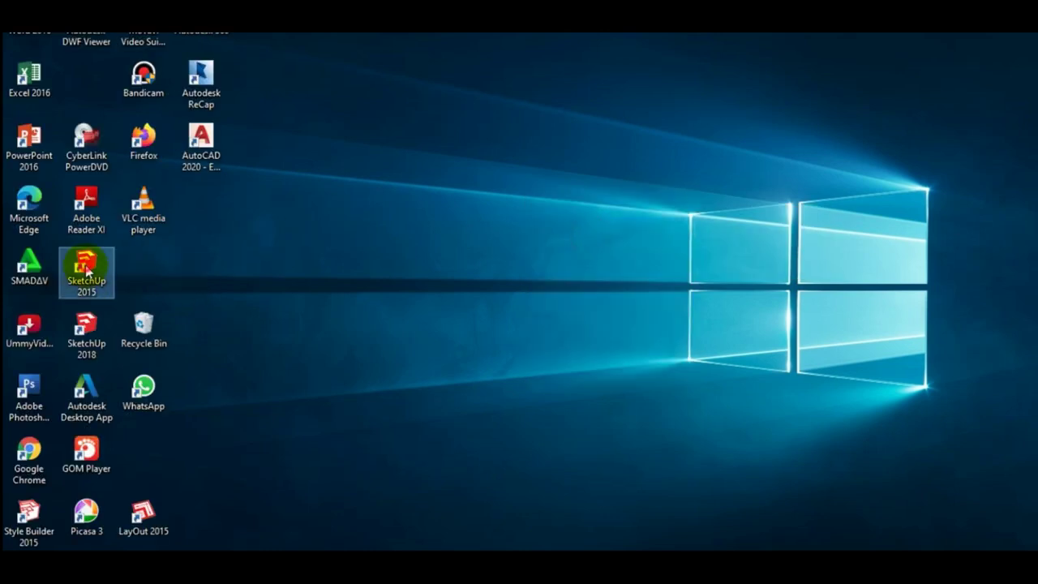
click(96, 347)
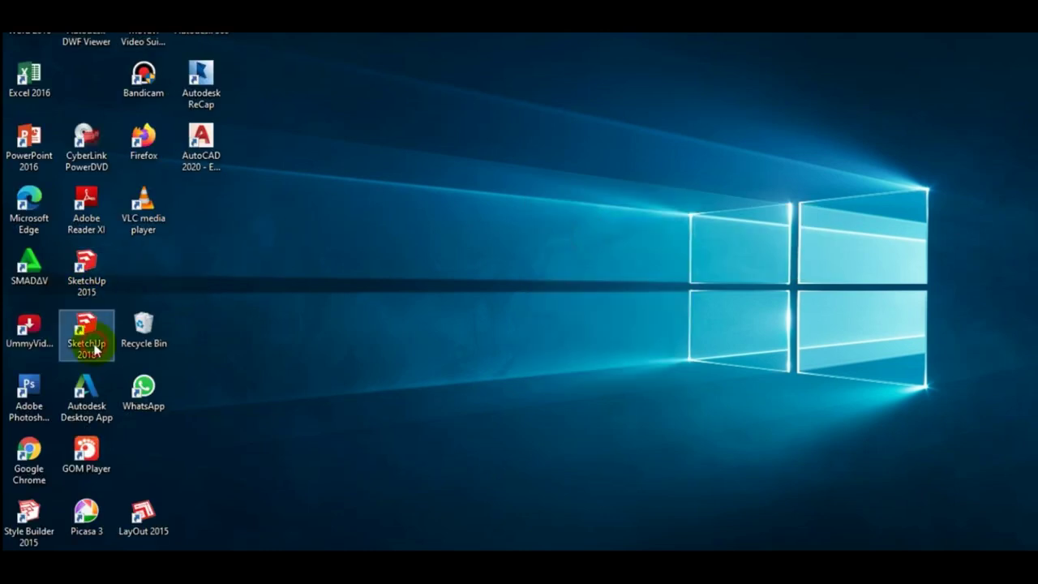
click(81, 275)
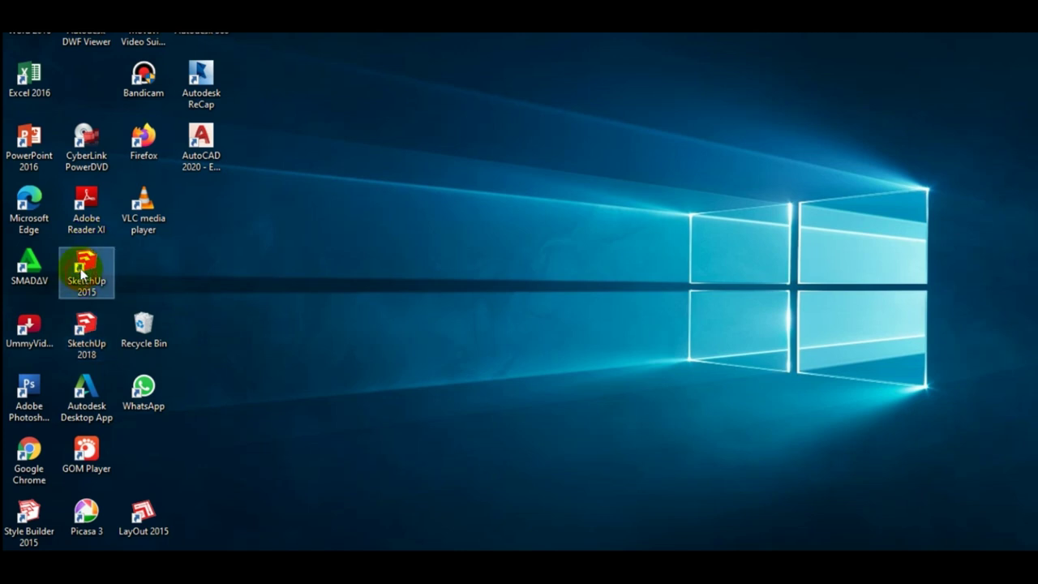
right_click(81, 274)
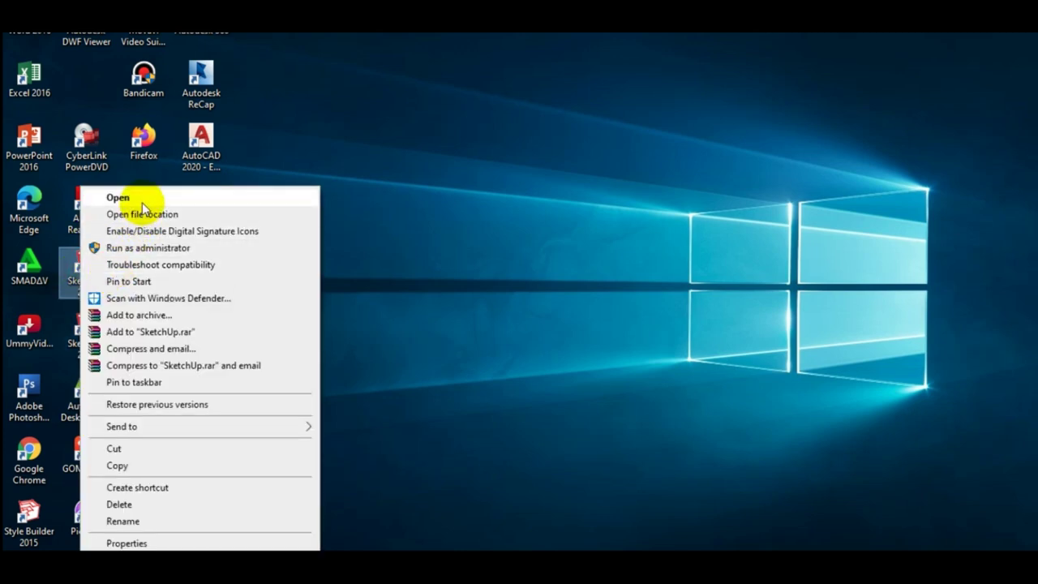
click(143, 198)
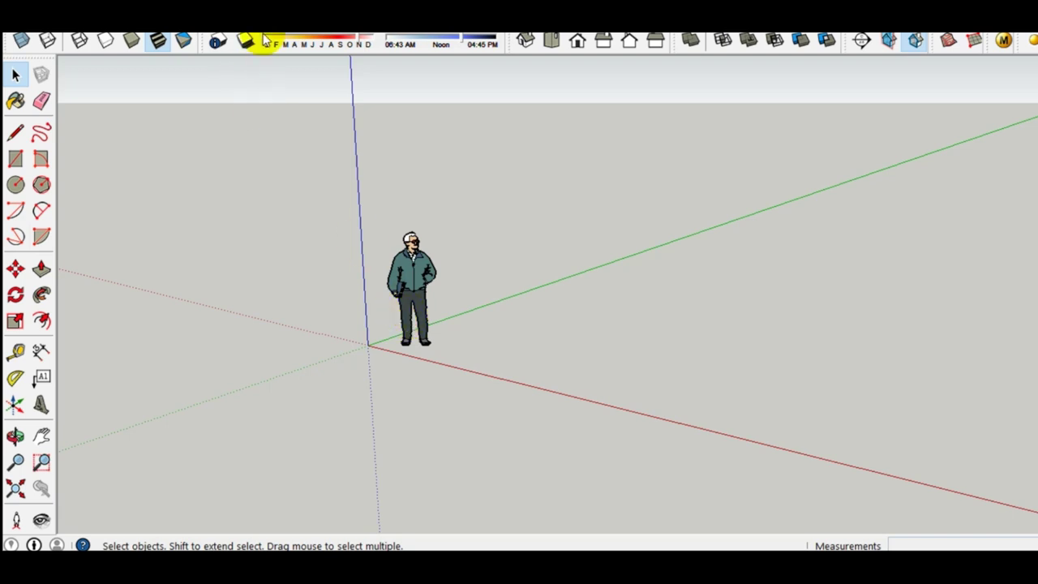
Step: Apply the Simple Style with green ground and blue sky, with Profiles edges unchecked
click(217, 34)
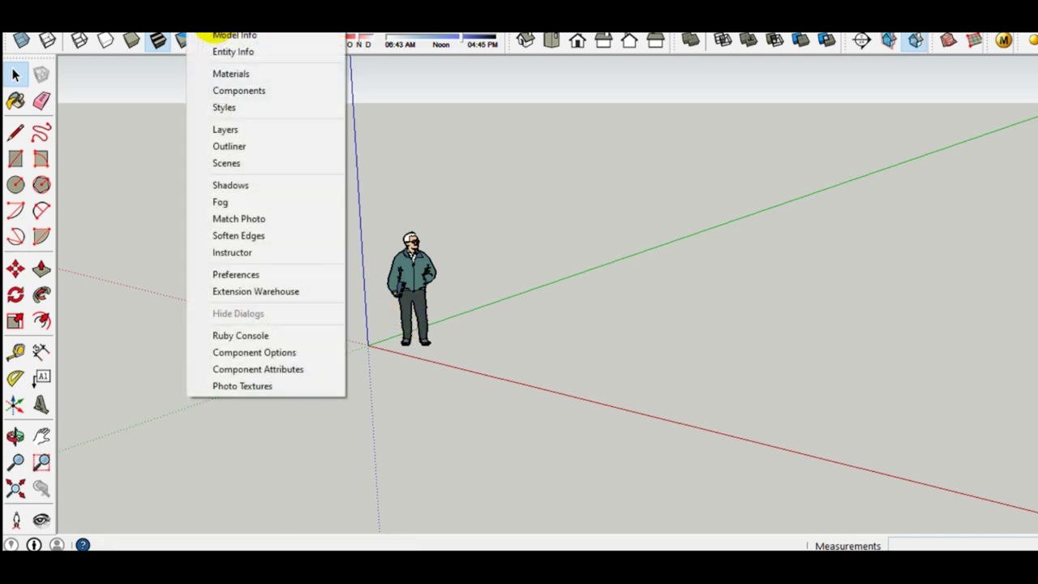
click(254, 108)
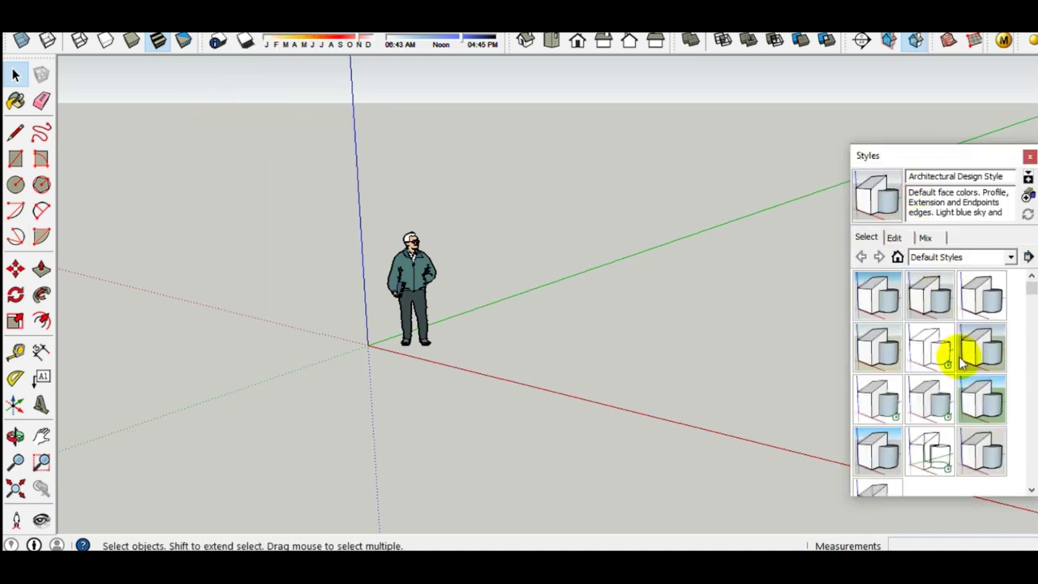
click(971, 397)
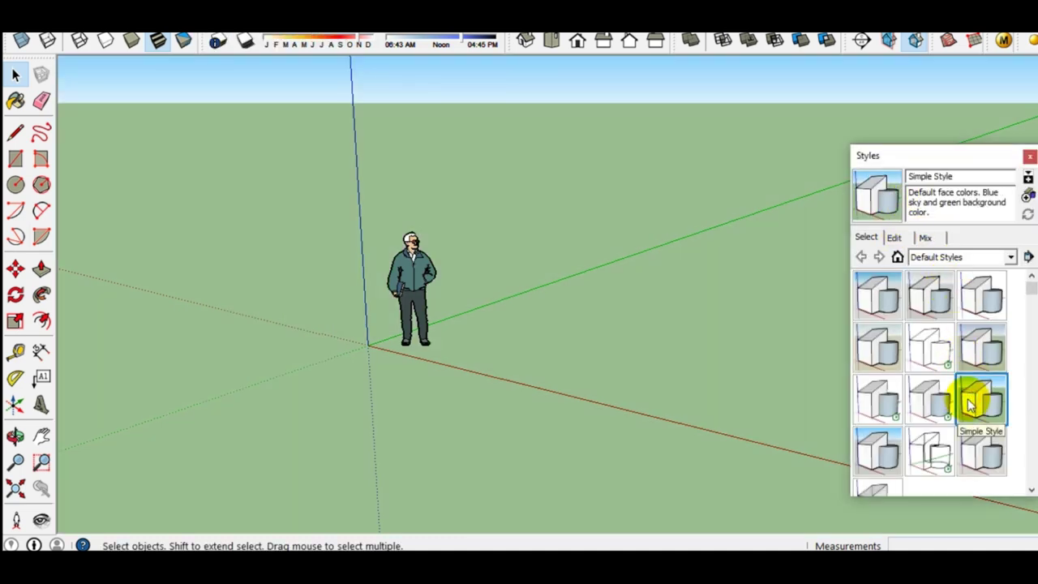
click(895, 240)
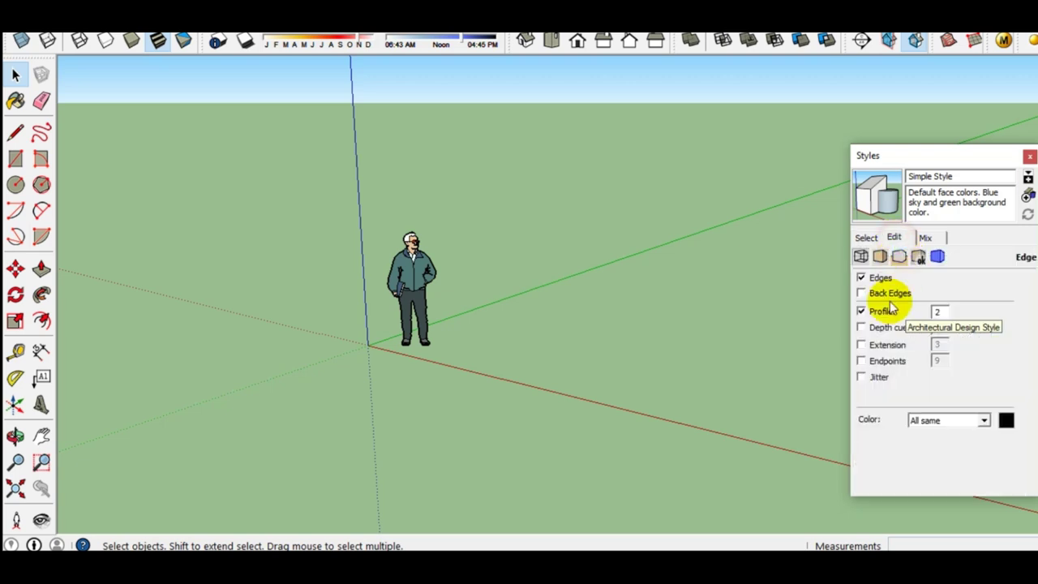
click(862, 313)
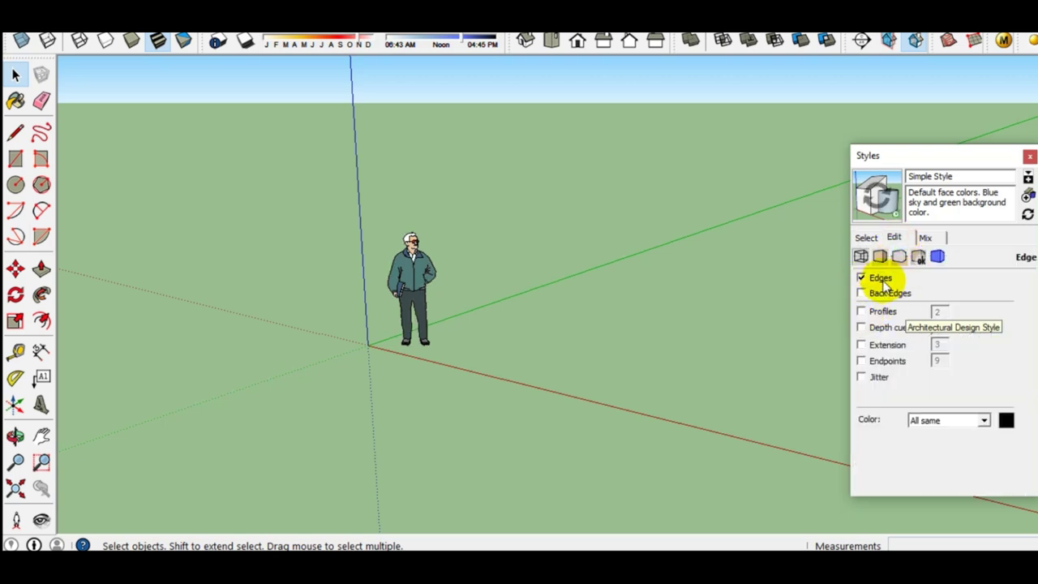
click(1029, 155)
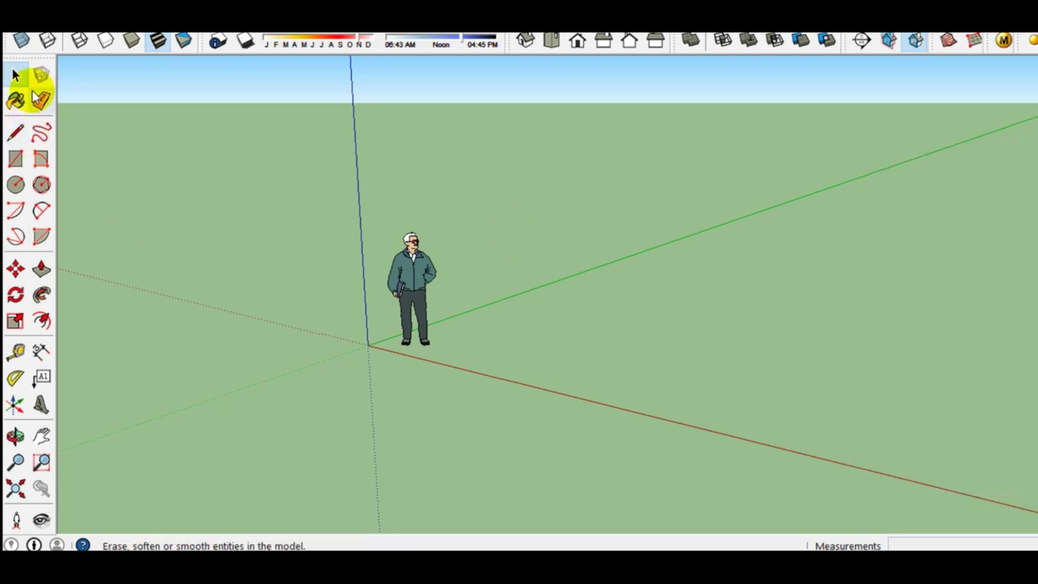
Step: Draw a large ground rectangle and make it a group
click(15, 159)
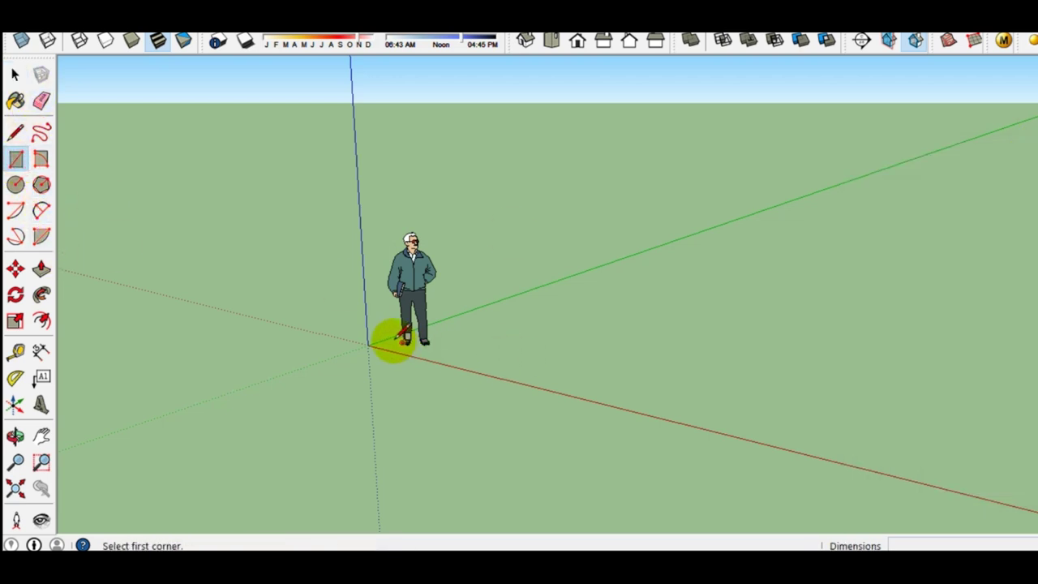
click(370, 344)
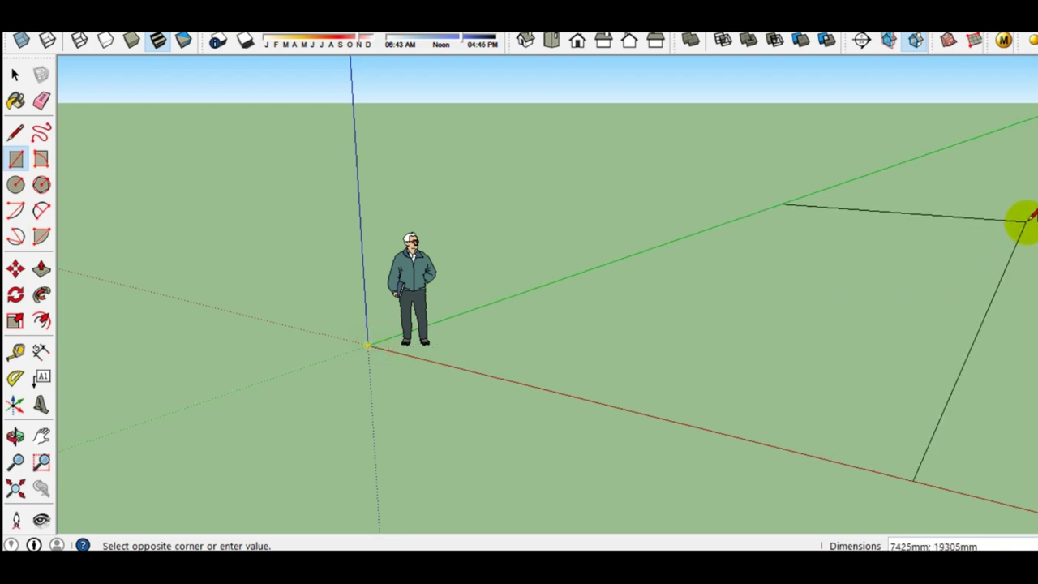
click(1024, 218)
key(space)
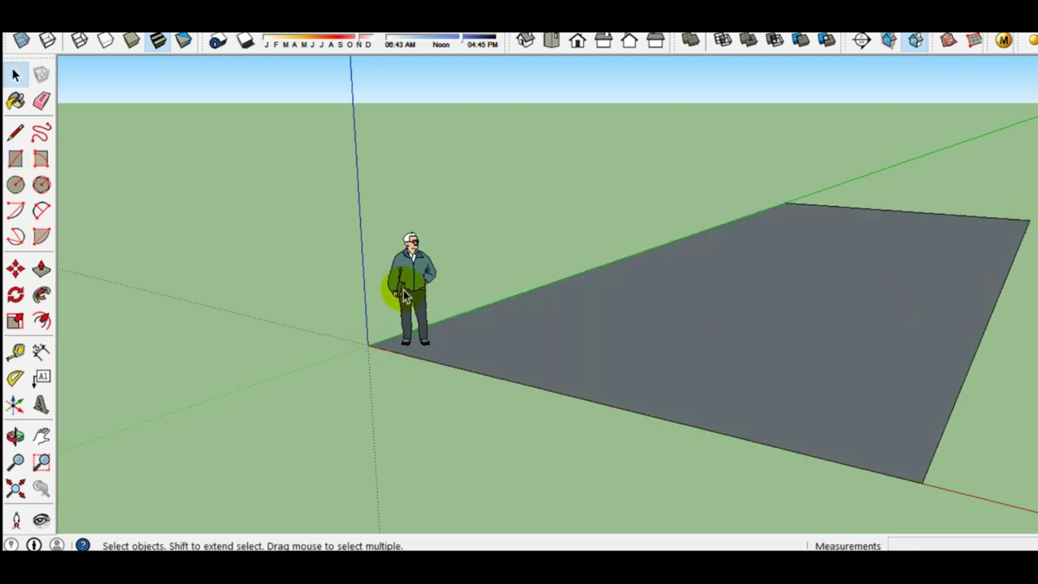
click(682, 341)
right_click(684, 341)
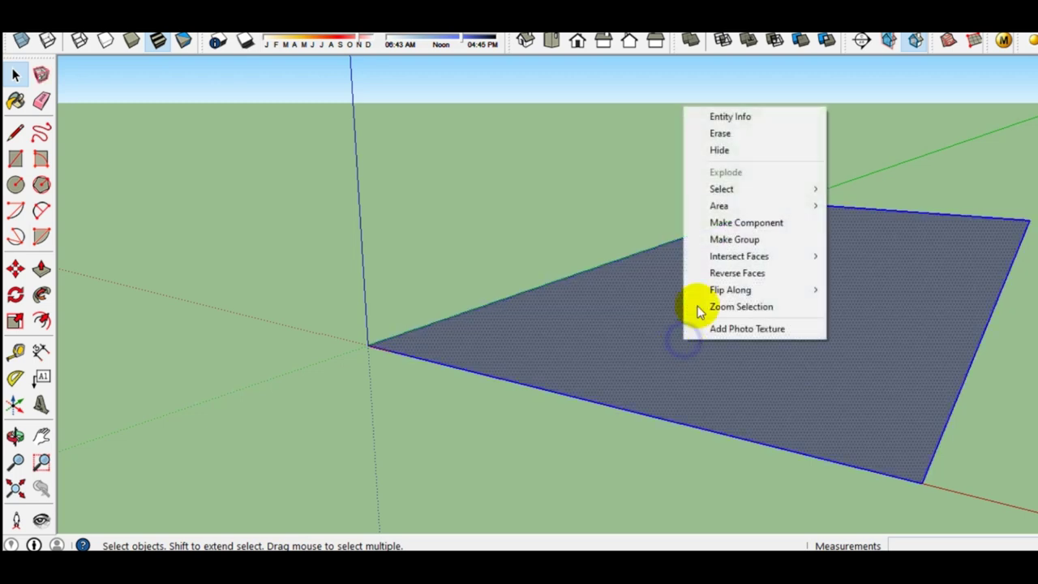
click(724, 239)
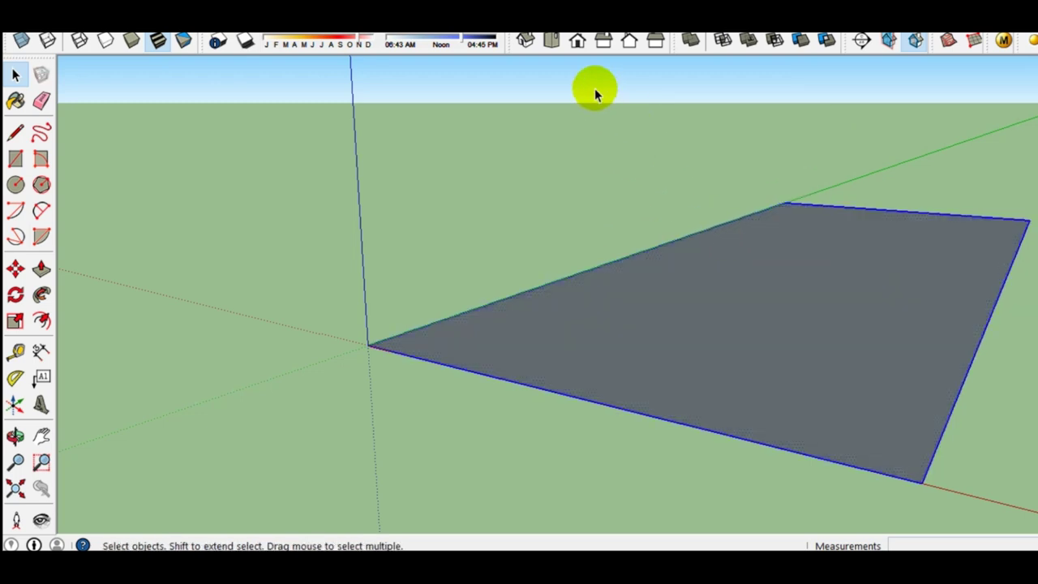
Step: Paint the ground face with Translucent_Glass_Gray and close the Materials panel
key(b)
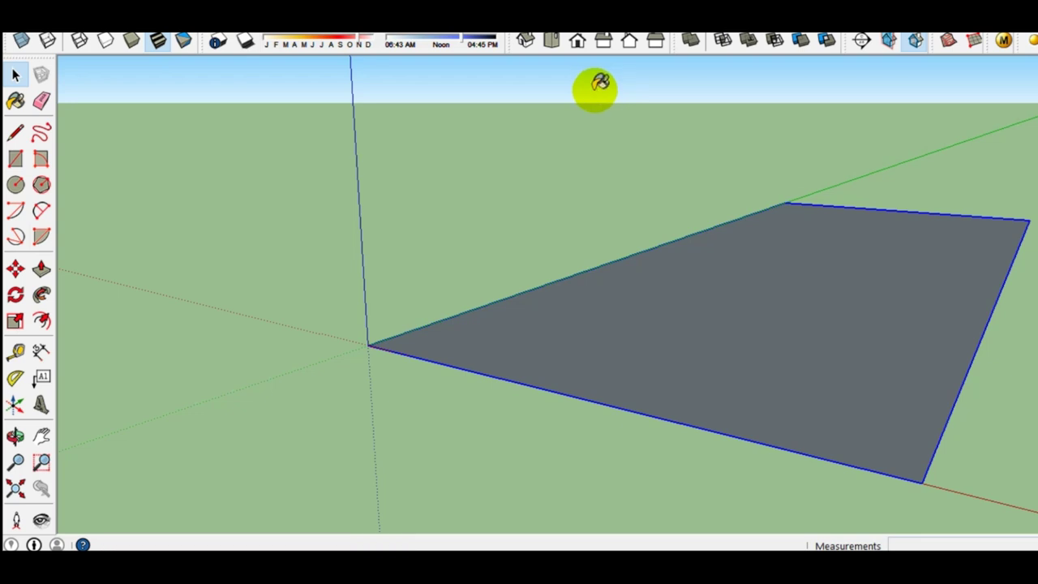
click(872, 411)
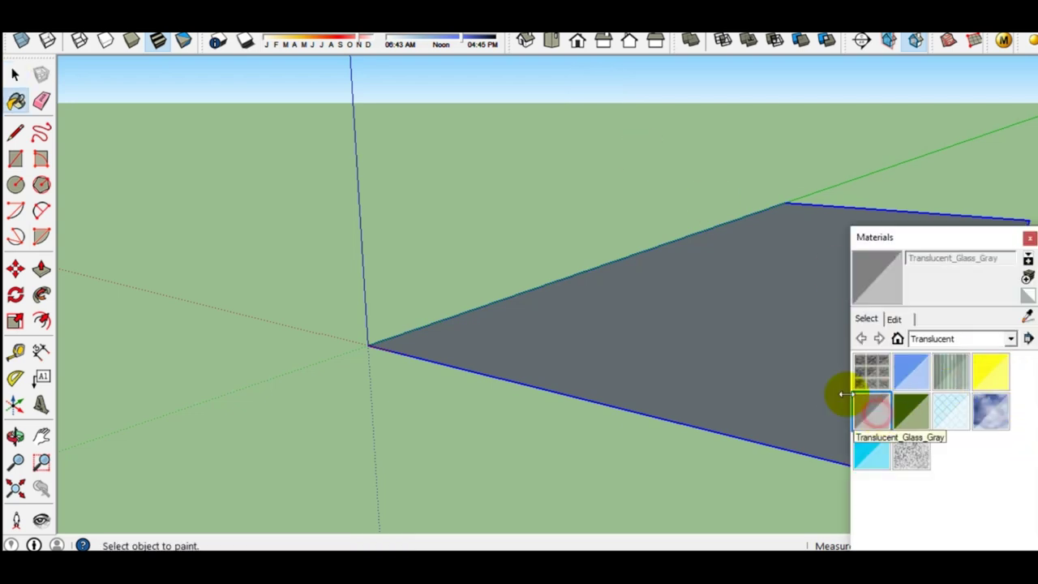
click(695, 359)
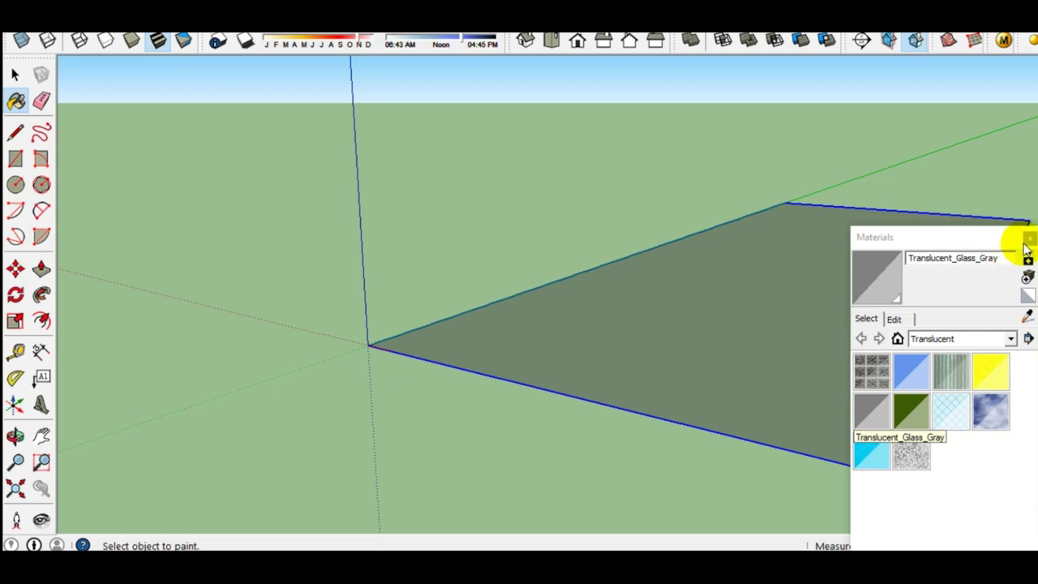
click(1028, 237)
key(space)
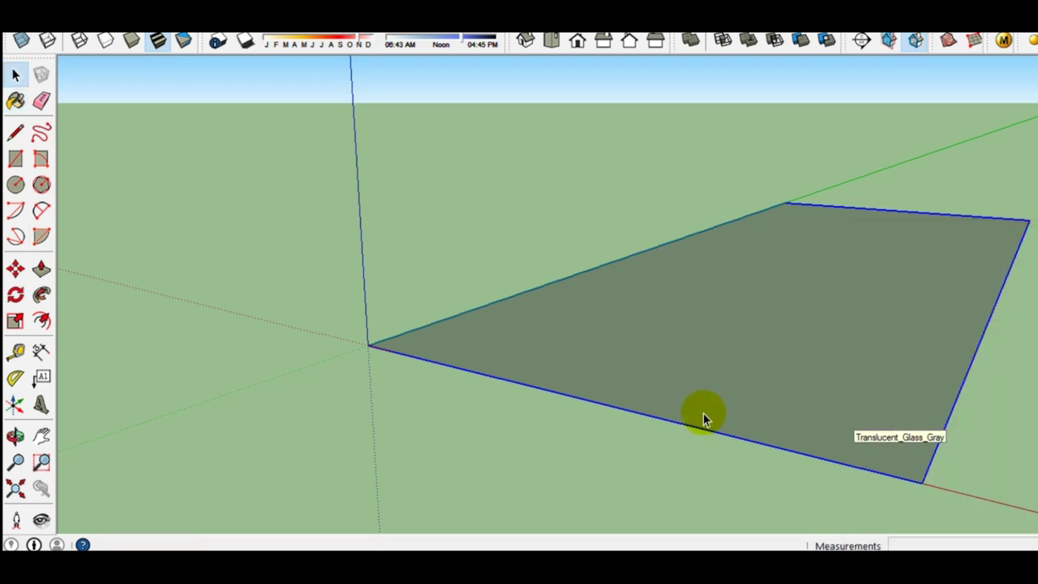
mouse_move(568, 320)
middle_down()
mouse_move(558, 389)
mouse_move(680, 339)
middle_up()
Step: Try moving the ground face, then undo the change
scroll(534, 363, down, 2)
click(679, 338)
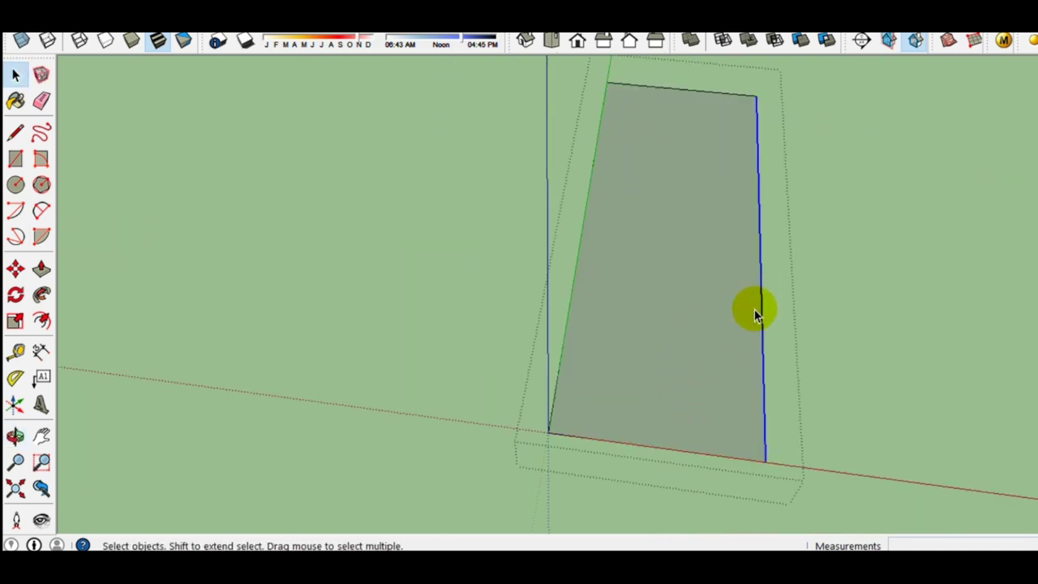
key(m)
click(616, 338)
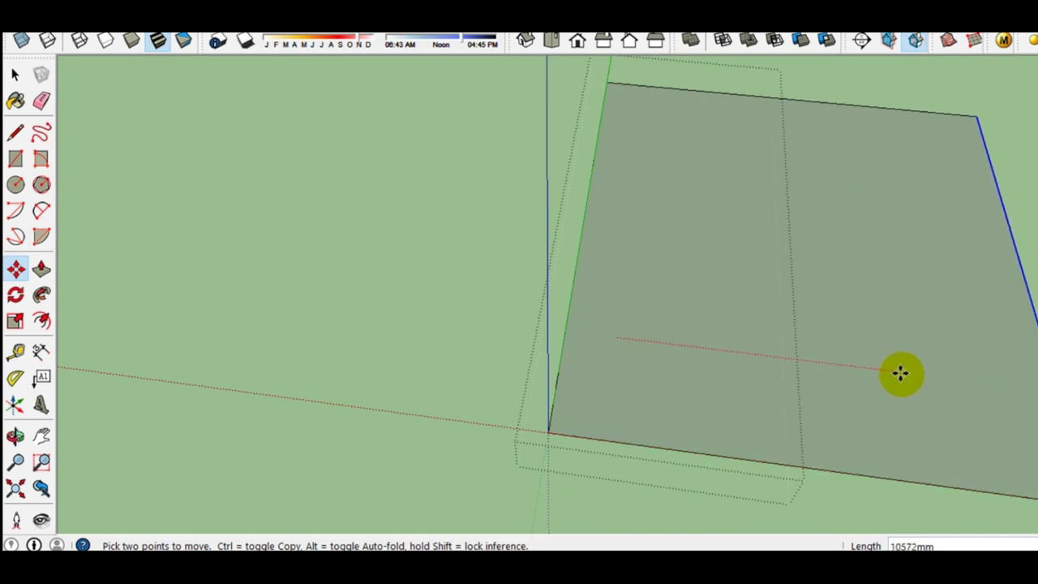
click(900, 373)
key(space)
key(ctrl+z)
Step: Draw a thin 500 mm by 150 mm rectangle on the ground face
mouse_move(649, 400)
middle_down()
mouse_move(497, 428)
mouse_move(567, 426)
mouse_move(424, 482)
mouse_move(372, 423)
middle_up()
key(l)
click(350, 400)
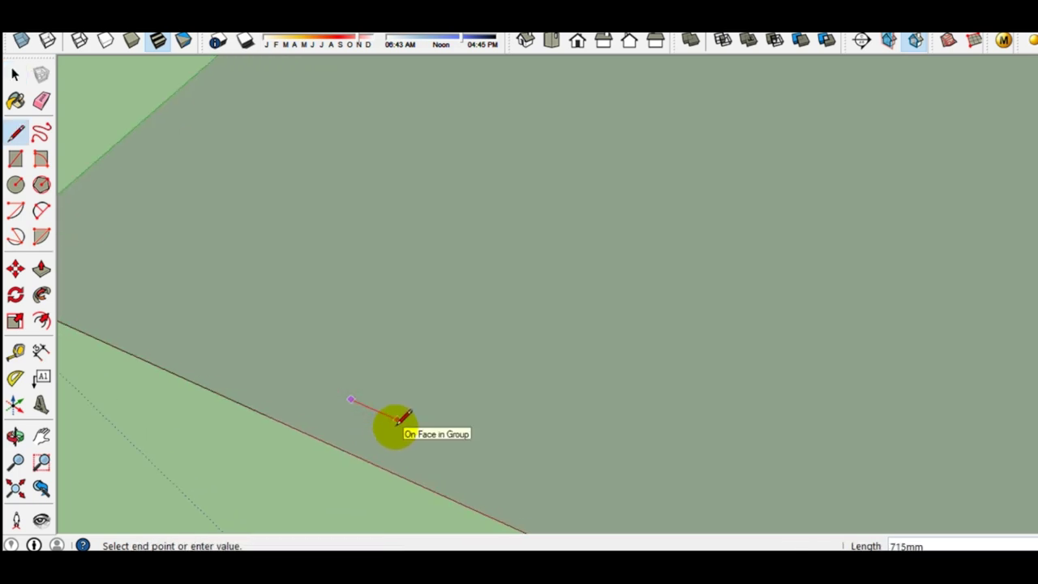
mouse_move(493, 338)
shift+middle_down()
mouse_move(289, 424)
mouse_move(312, 424)
mouse_move(372, 374)
shift+middle_up()
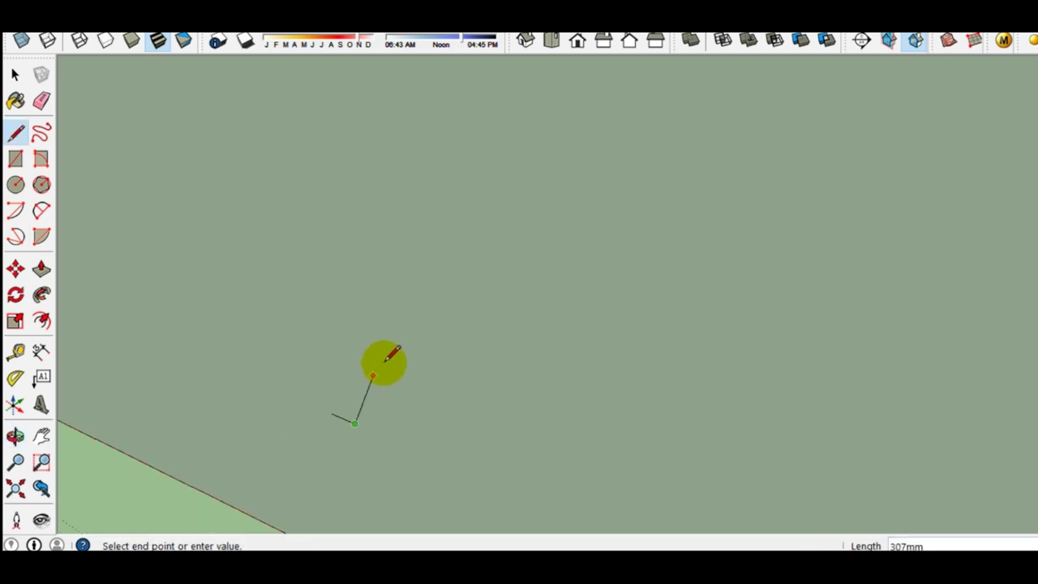
key(r)
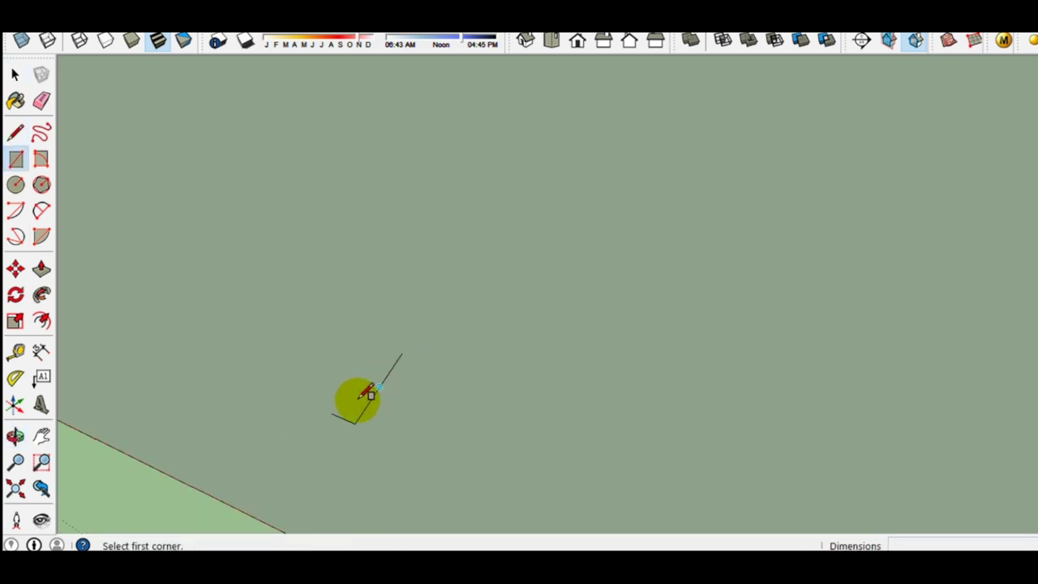
click(342, 416)
click(399, 355)
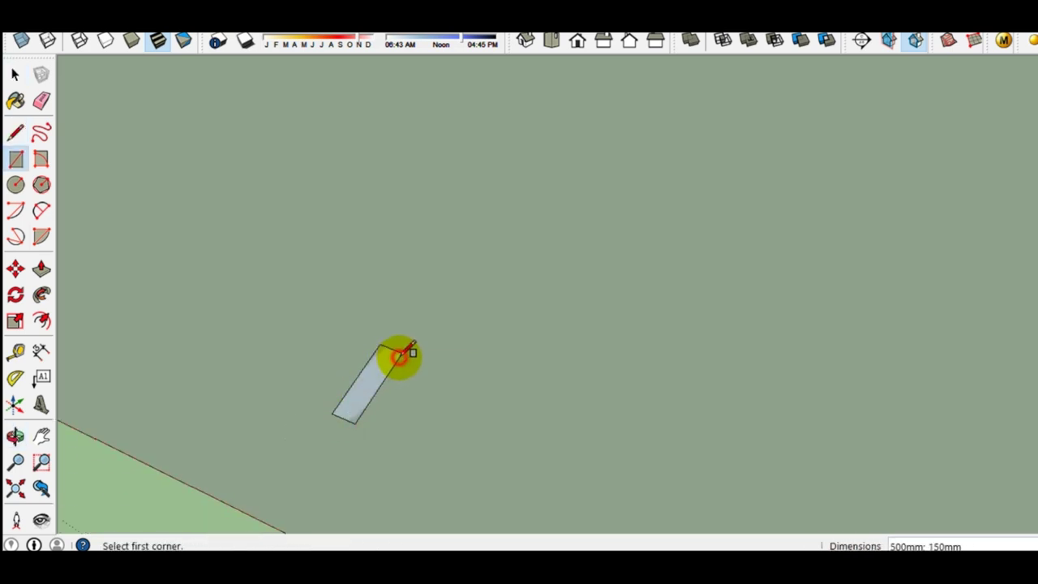
key(space)
mouse_move(399, 371)
middle_down()
mouse_move(384, 417)
mouse_move(481, 424)
middle_up()
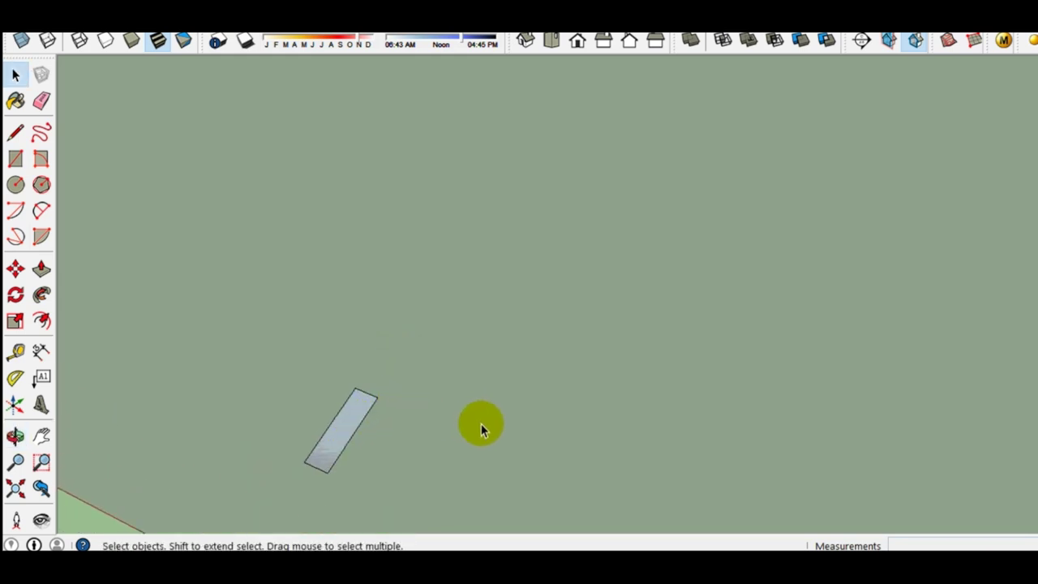
Step: Group the thin rectangle and turn it into a component
right_click(327, 450)
click(362, 344)
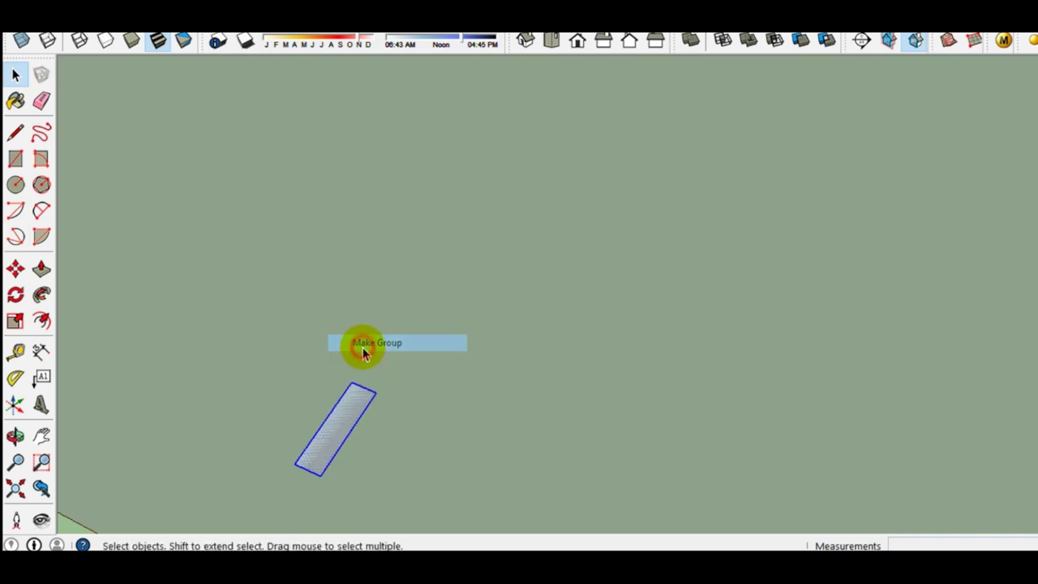
right_click(348, 414)
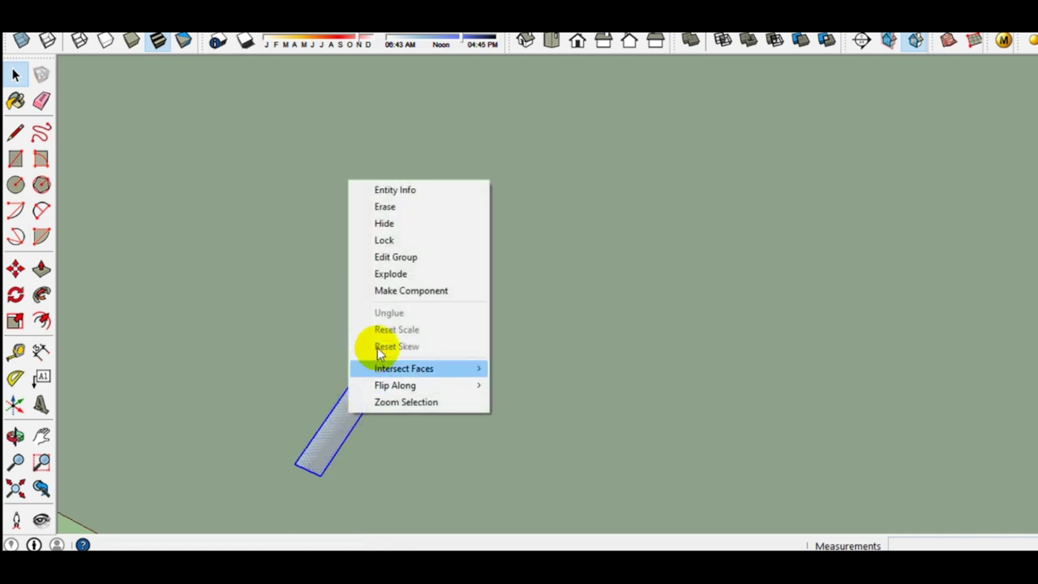
click(399, 302)
mouse_move(398, 307)
middle_down()
mouse_move(366, 434)
mouse_move(299, 425)
mouse_move(371, 329)
mouse_move(384, 332)
middle_up()
Step: Place a Tape Measure guide line 150 from the rectangle's corner
key(t)
scroll(376, 371, up, 2)
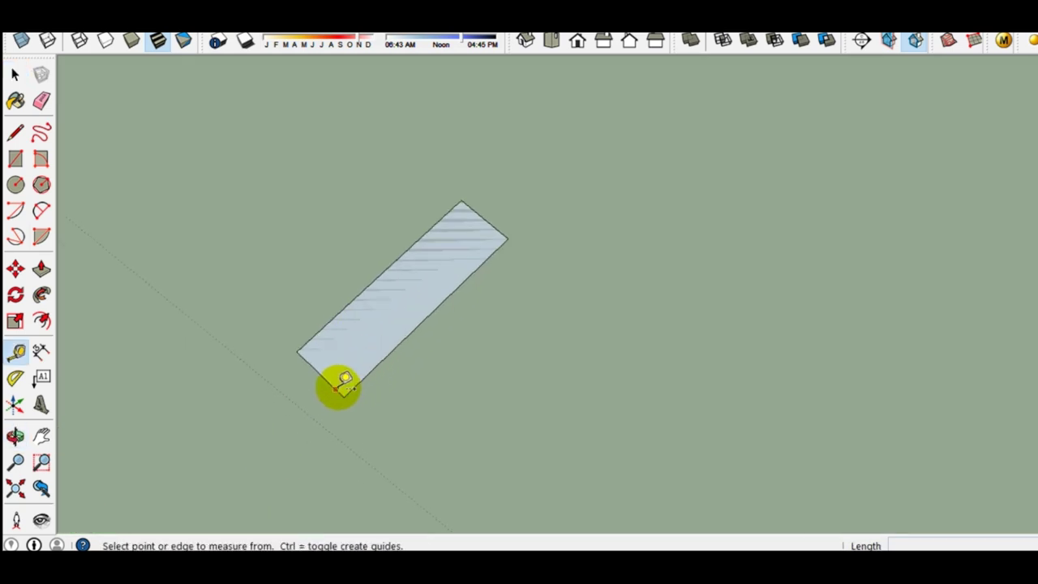
click(332, 384)
text(150)
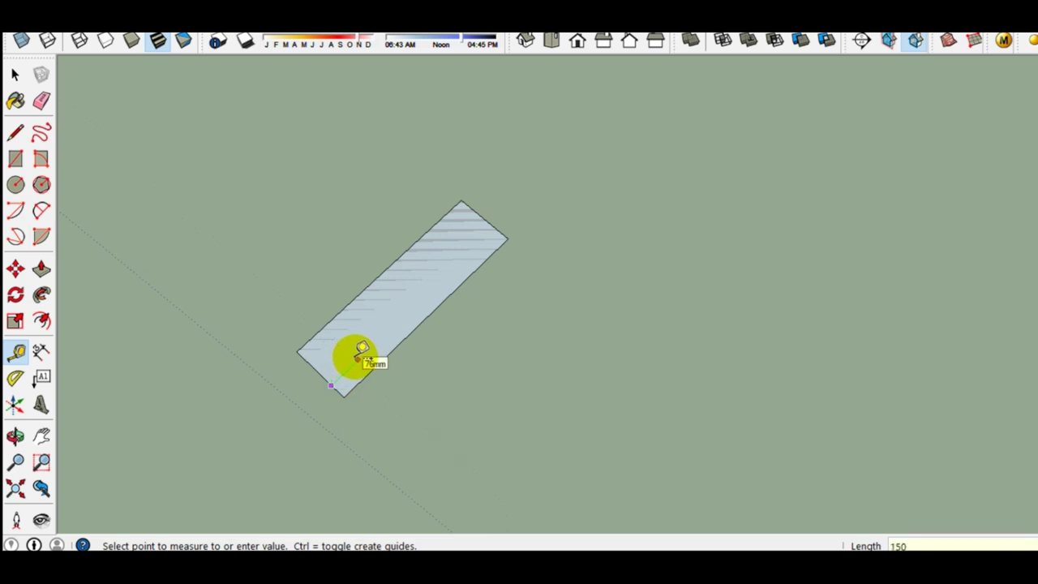
key(Return)
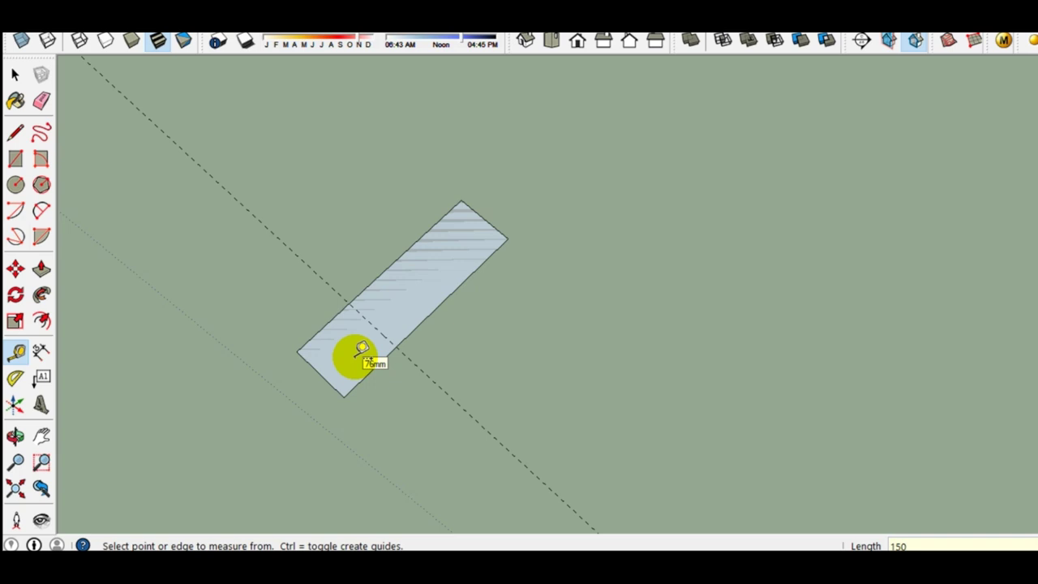
key(space)
Step: Draw a square column face on the guide, group it and make it a component
key(r)
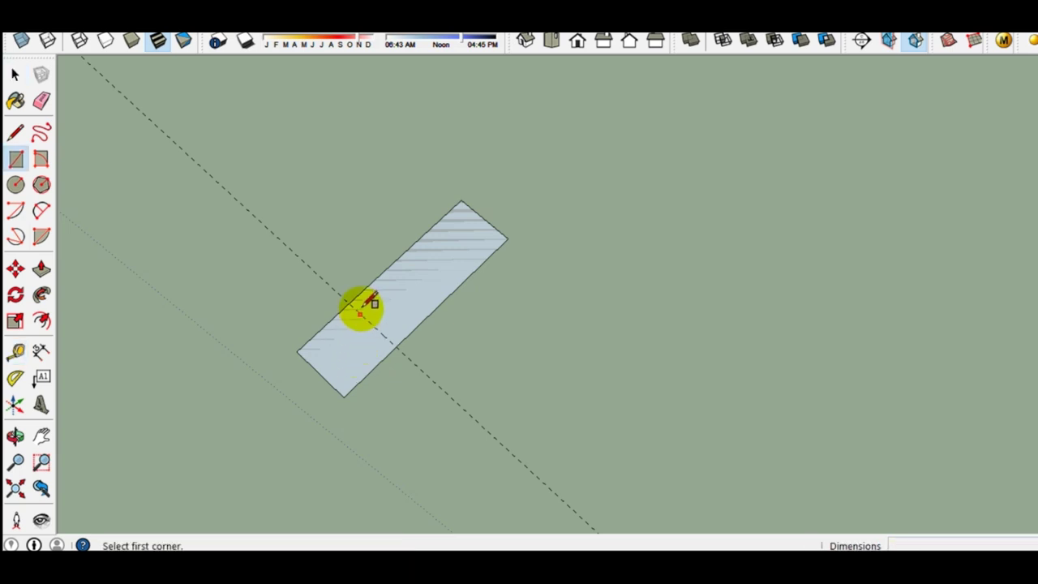
click(15, 158)
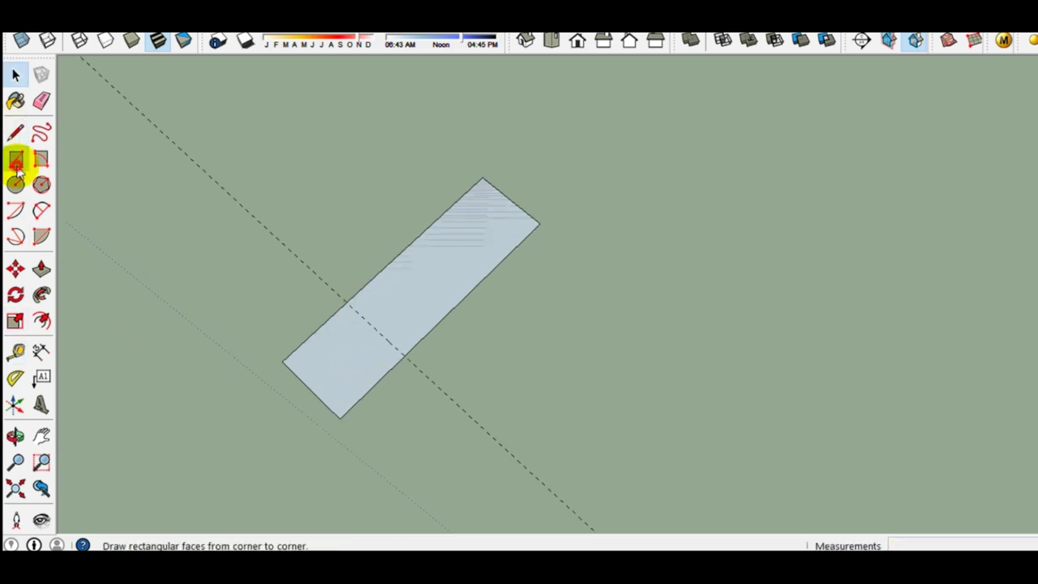
click(346, 303)
click(341, 414)
key(space)
click(343, 369)
right_click(343, 369)
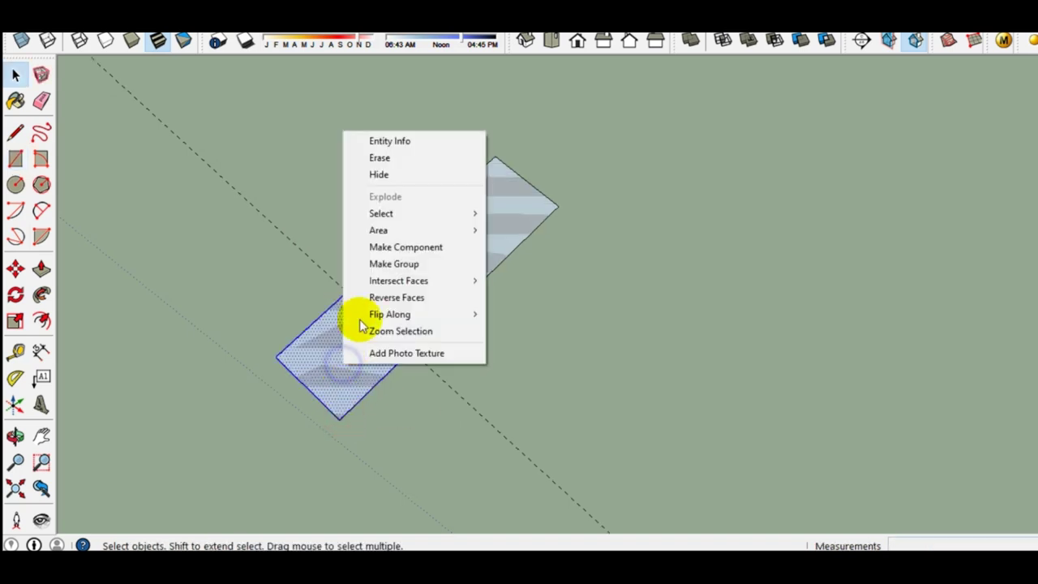
click(370, 262)
right_click(350, 361)
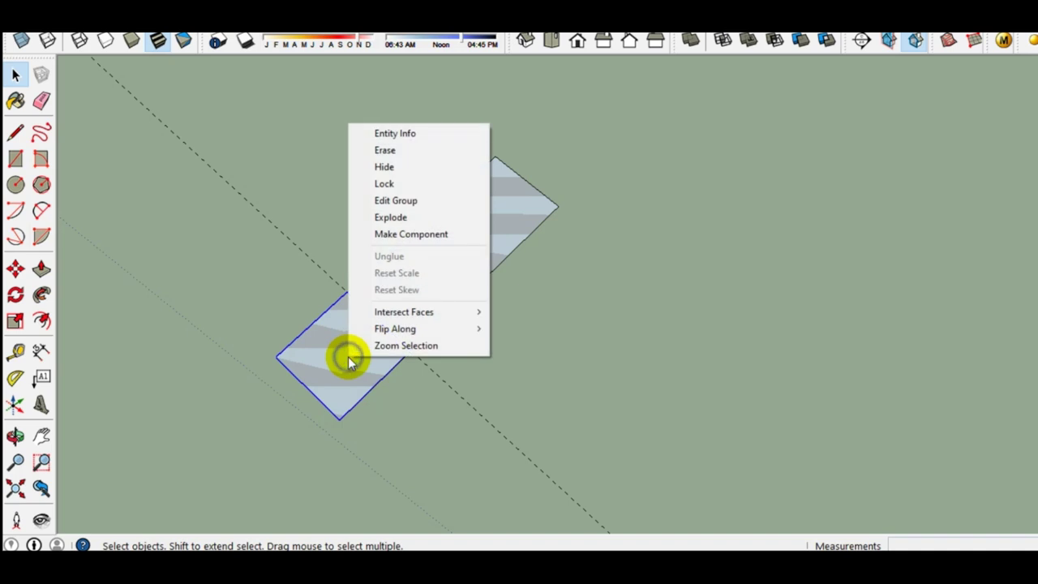
click(397, 237)
scroll(400, 259, down, 2)
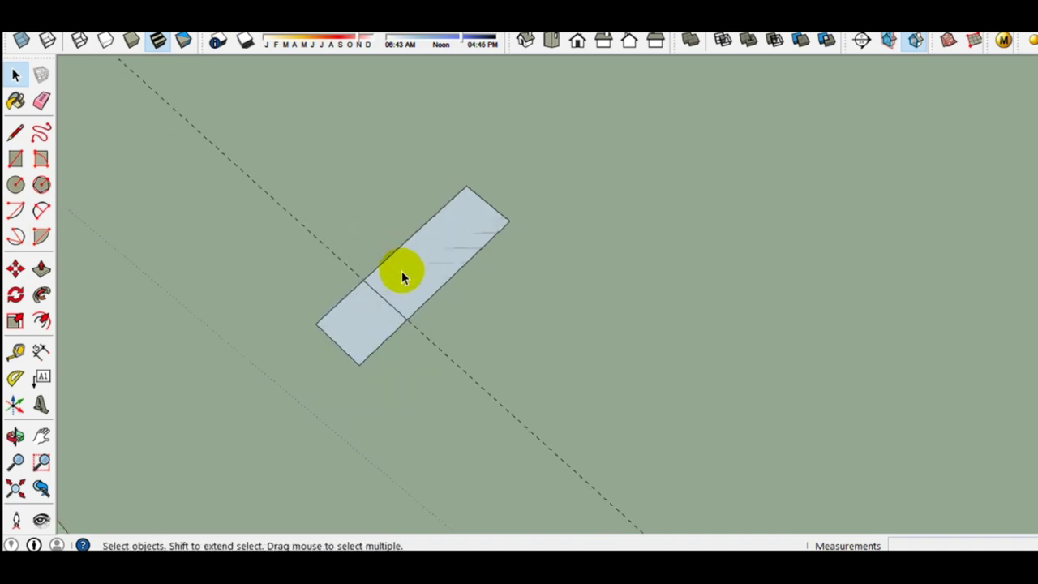
Step: Move the square column component beside the beam rectangle
key(m)
click(370, 326)
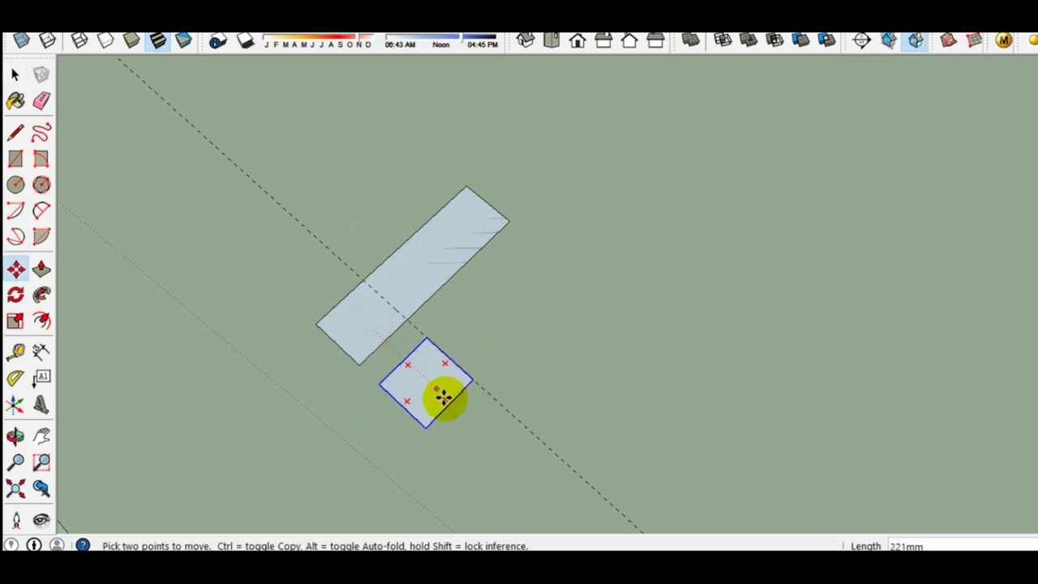
click(456, 415)
key(space)
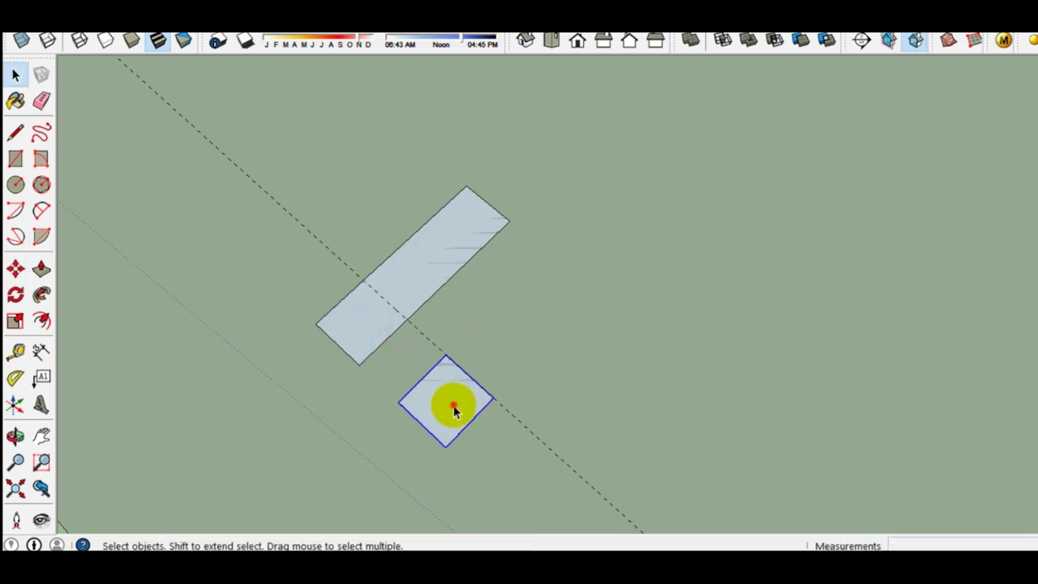
scroll(456, 409, down, 2)
scroll(470, 405, down, 1)
mouse_move(482, 415)
middle_down()
mouse_move(421, 387)
mouse_move(429, 324)
mouse_move(413, 376)
mouse_move(339, 394)
mouse_move(431, 442)
mouse_move(412, 428)
middle_up()
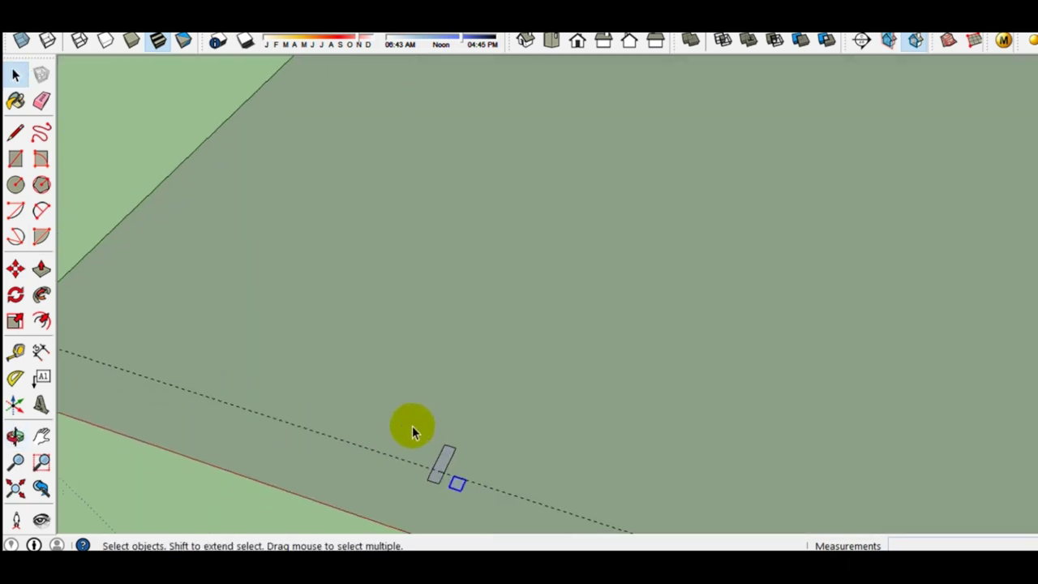
middle_drag(355, 292, 390, 322)
Step: Start the building outline with a 4000 mm first line
key(l)
scroll(389, 321, up, 1)
click(274, 322)
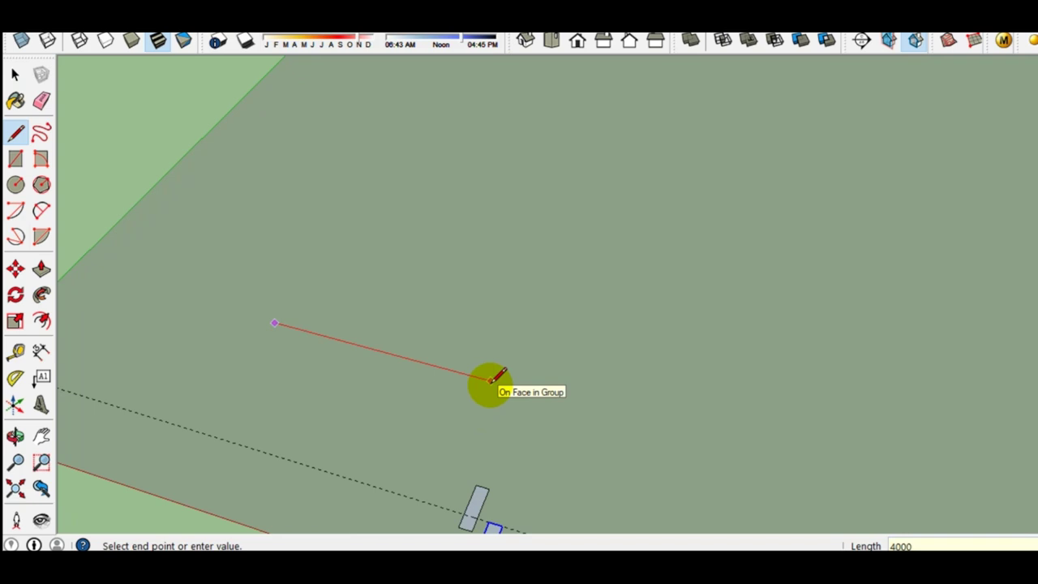
Step: Continue the L-shaped outline with typed segment lengths such as 3000 and 2000
scroll(568, 341, up, 1)
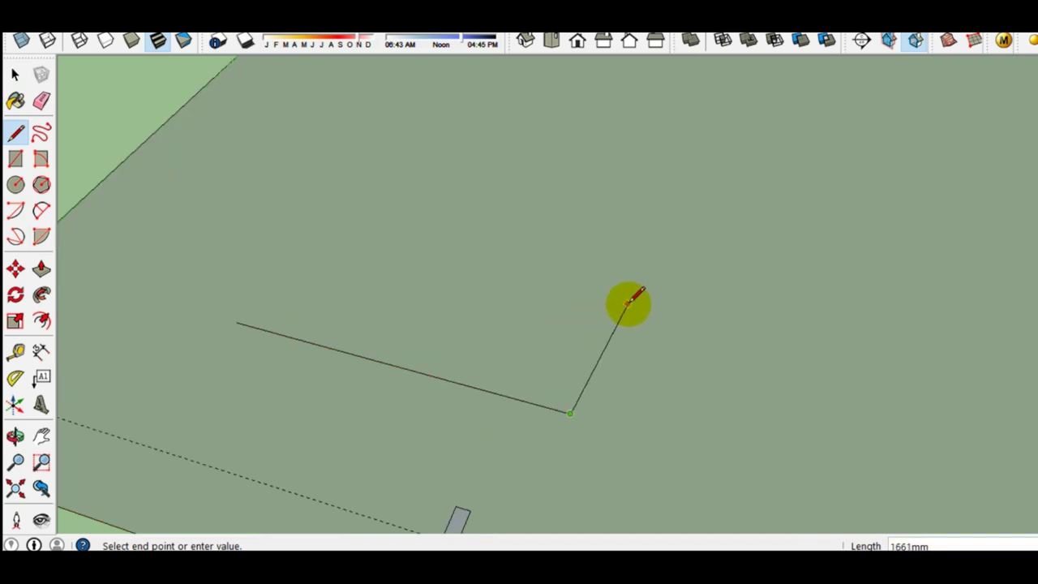
mouse_move(613, 332)
middle_down()
mouse_move(621, 314)
mouse_move(487, 390)
mouse_move(736, 398)
middle_up()
mouse_move(616, 348)
middle_down()
mouse_move(505, 173)
mouse_move(668, 197)
mouse_move(598, 51)
mouse_move(608, 125)
mouse_move(596, 283)
mouse_move(655, 387)
mouse_move(587, 411)
middle_up()
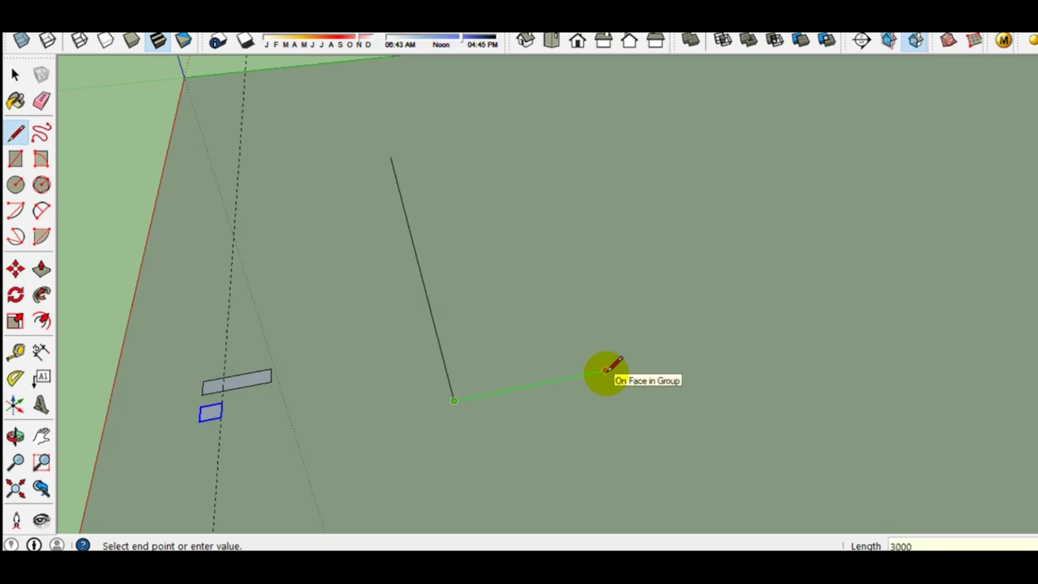
scroll(892, 463, down, 2)
scroll(849, 408, up, 1)
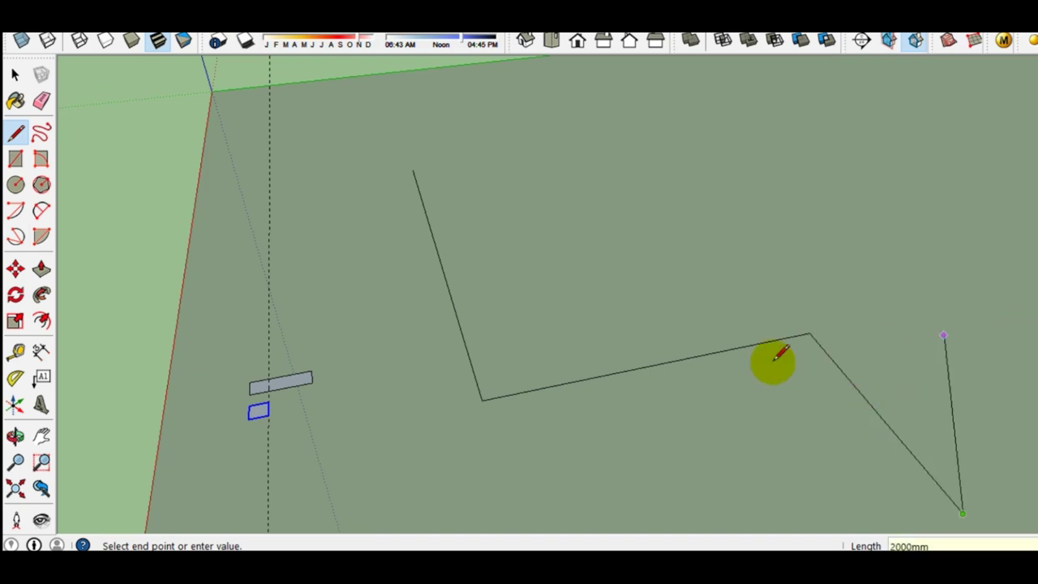
scroll(811, 389, down, 2)
mouse_move(838, 436)
middle_down()
mouse_move(688, 487)
mouse_move(573, 315)
middle_up()
scroll(693, 487, up, 1)
click(549, 351)
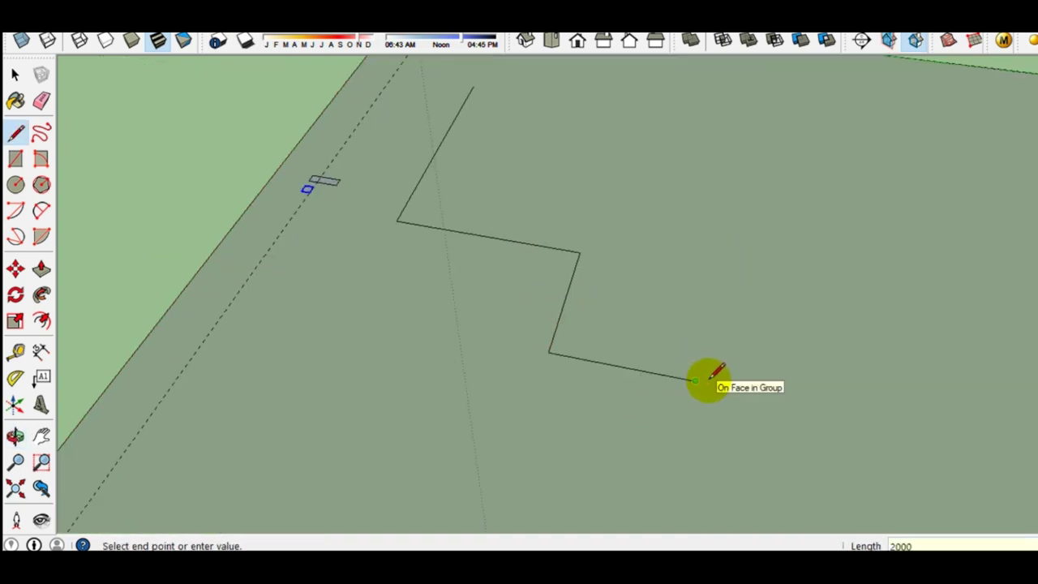
key(Return)
mouse_move(678, 170)
middle_down()
mouse_move(299, 352)
mouse_move(573, 424)
middle_up()
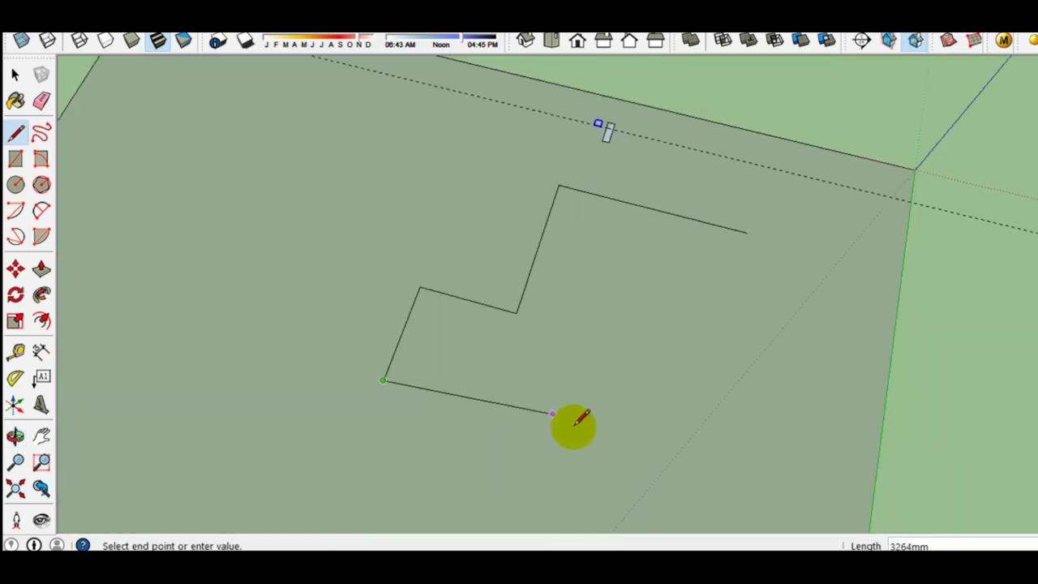
click(718, 477)
key(space)
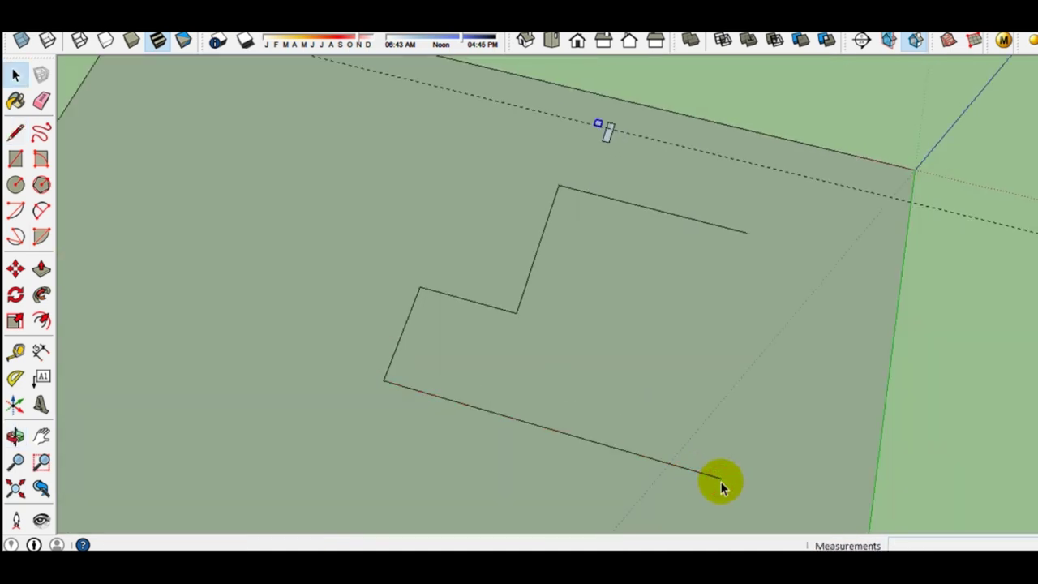
Step: Draw the closing line so the L-shaped outline becomes a filled face
key(l)
click(747, 233)
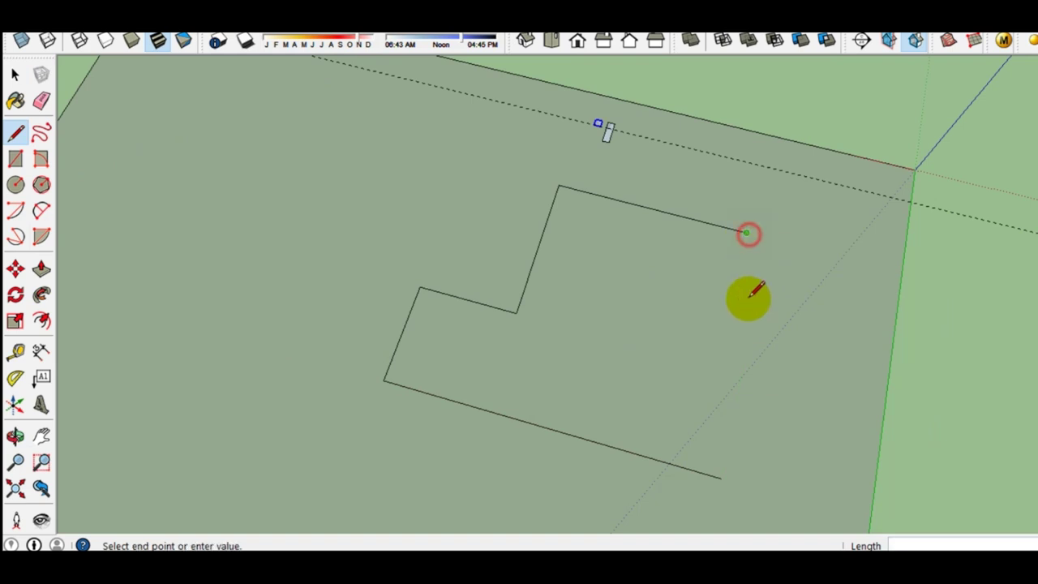
click(694, 476)
key(space)
mouse_move(695, 476)
middle_down()
mouse_move(707, 493)
mouse_move(603, 436)
middle_up()
Step: Place a Tape Measure guide 2500 mm in from the L-shaped floor's bottom edge
key(e)
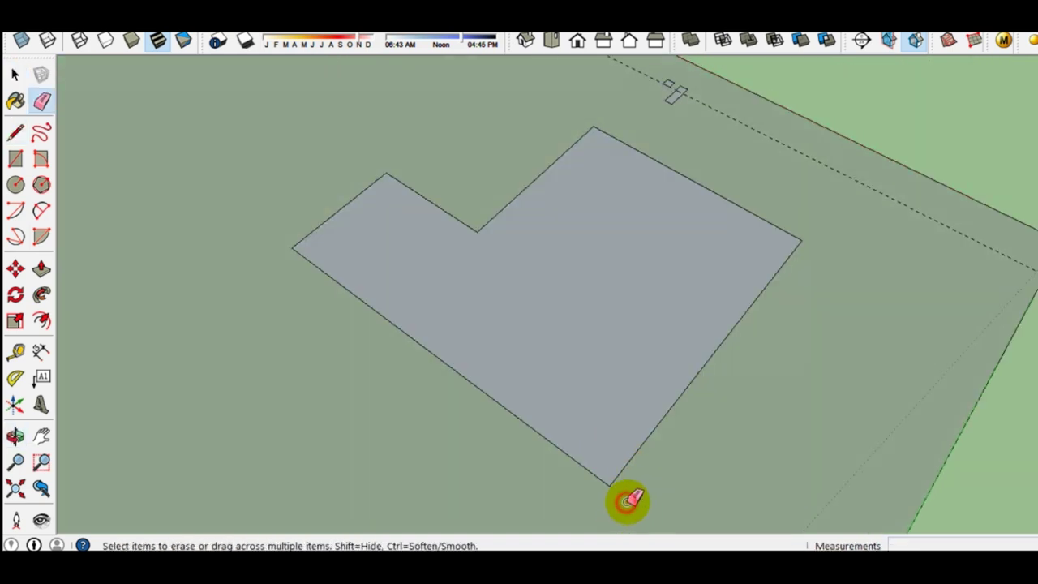
key(space)
mouse_move(526, 387)
middle_down()
mouse_move(331, 364)
mouse_move(514, 381)
mouse_move(492, 412)
middle_up()
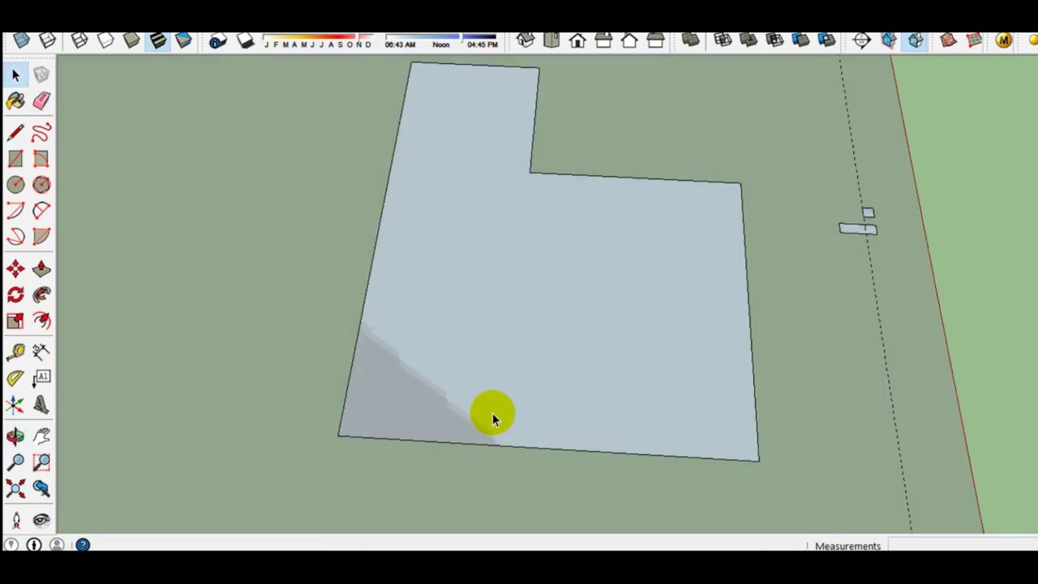
key(t)
scroll(543, 438, up, 1)
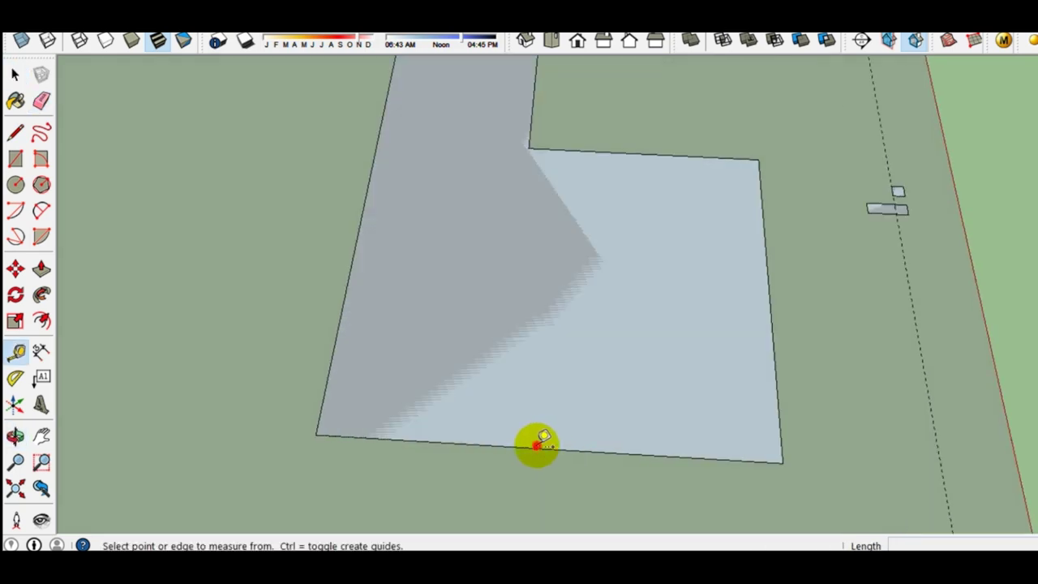
click(537, 444)
middle_drag(544, 370, 505, 348)
text(2500)
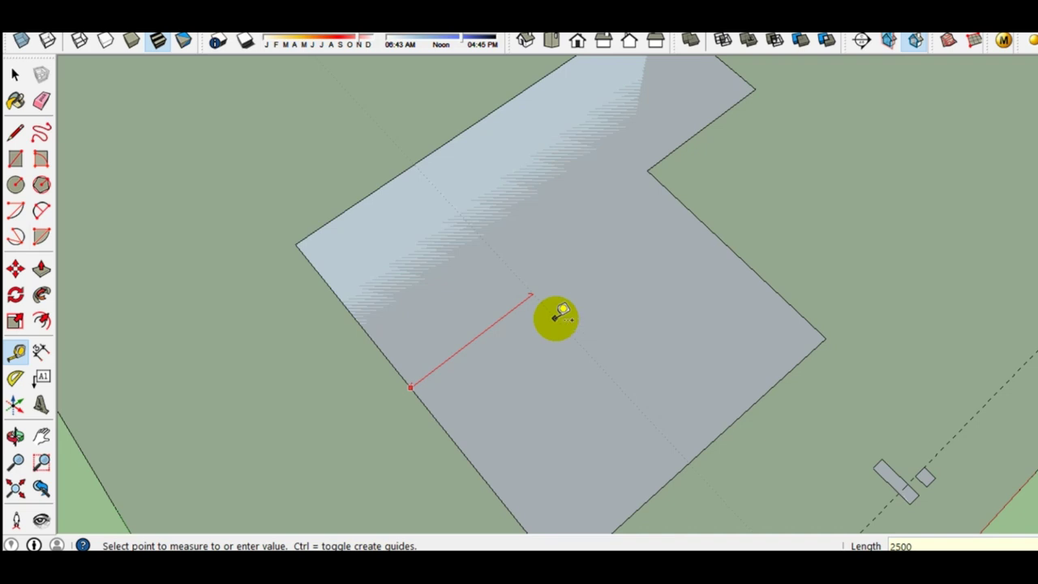
key(Return)
scroll(556, 318, down, 1)
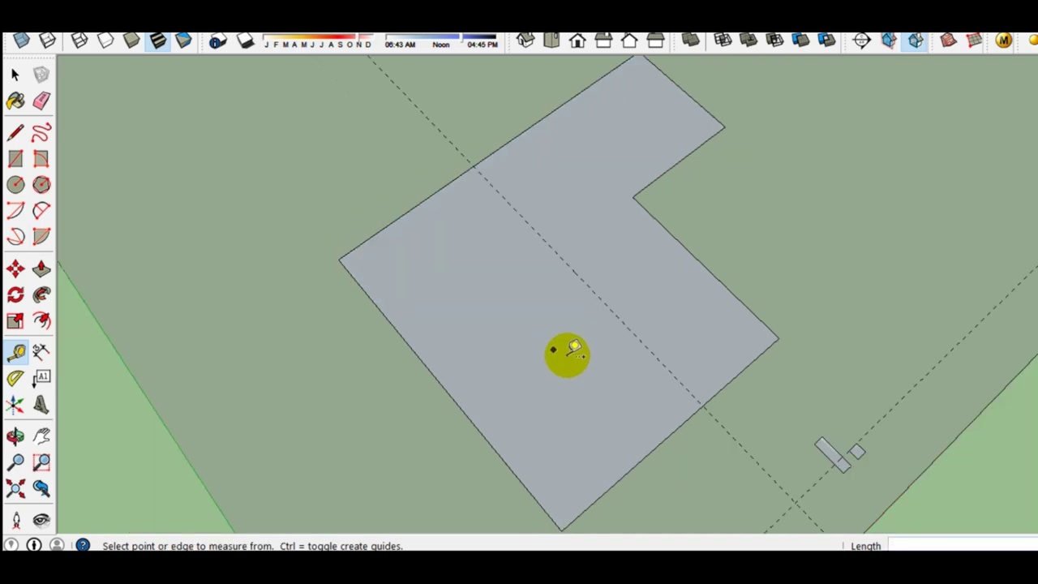
Step: Draw two crossing lines over the L-shaped floor, one from the guide and one from the inner corner
key(l)
click(701, 405)
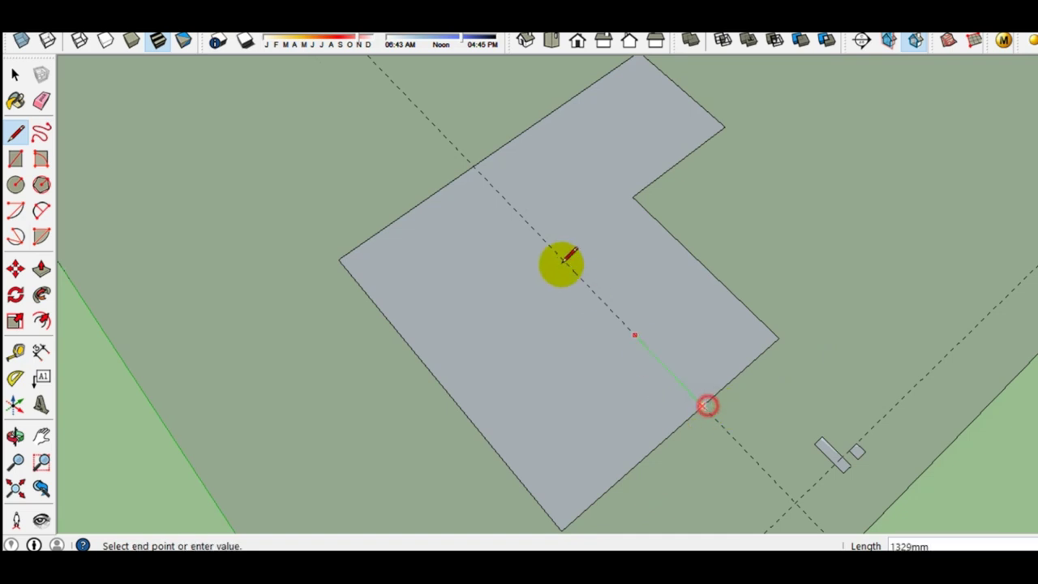
click(473, 166)
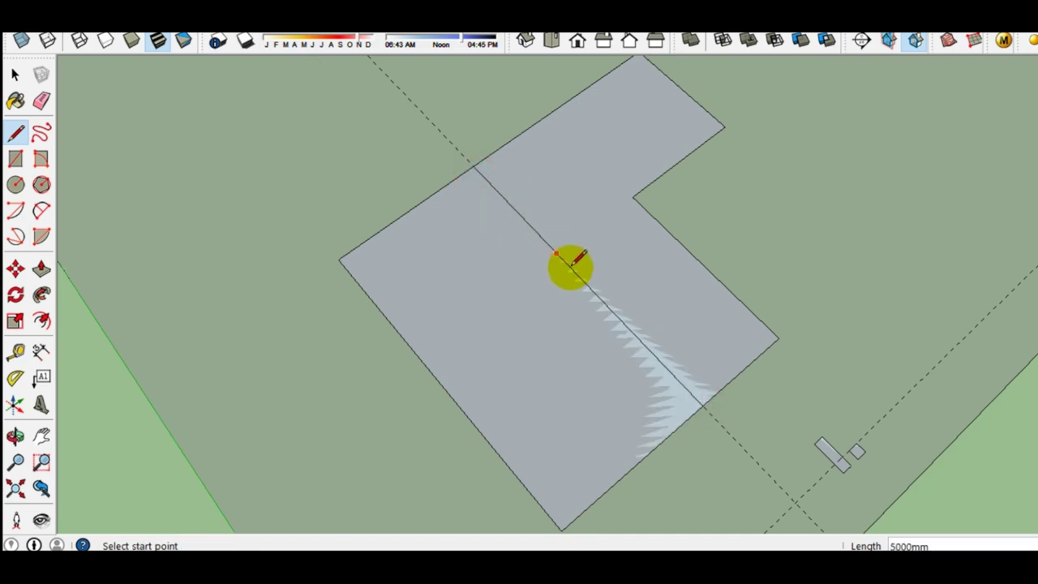
click(632, 197)
click(419, 359)
Step: Check that each of the four floor panels is now a separate face
mouse_move(433, 359)
middle_down()
mouse_move(251, 369)
mouse_move(655, 412)
mouse_move(477, 342)
middle_up()
click(620, 410)
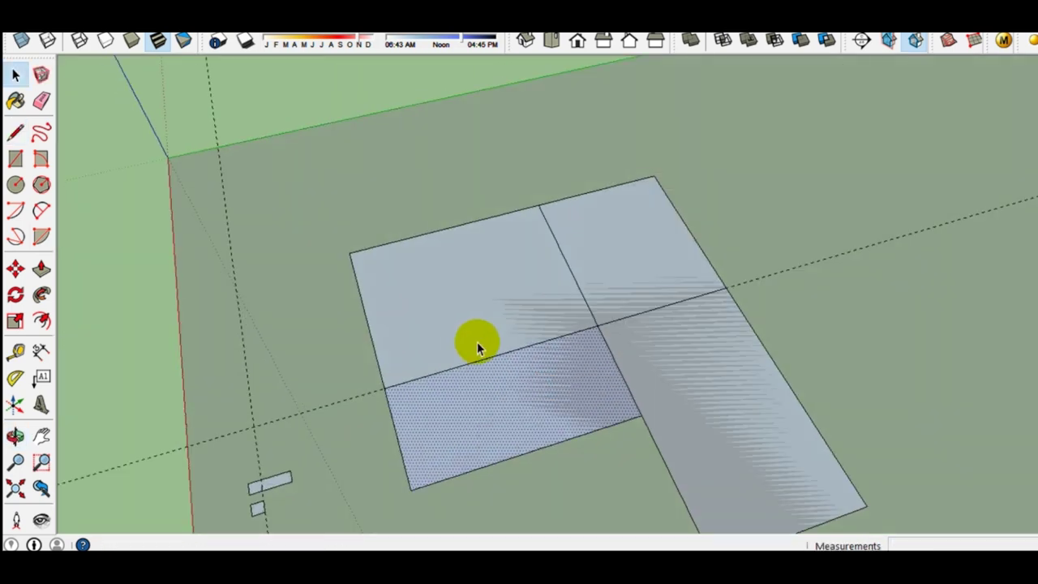
mouse_move(503, 415)
middle_down()
mouse_move(497, 299)
mouse_move(523, 331)
middle_up()
click(497, 297)
click(661, 256)
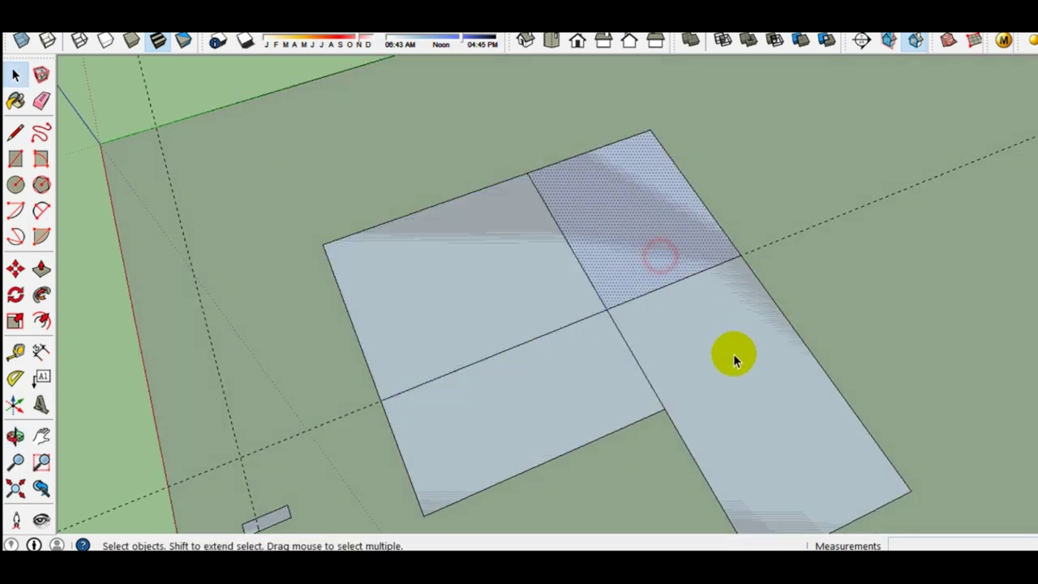
click(740, 371)
Step: Erase the 2500 mm guide line running across the floor
mouse_move(630, 371)
middle_down()
mouse_move(719, 394)
mouse_move(398, 378)
mouse_move(509, 406)
mouse_move(823, 326)
mouse_move(464, 384)
mouse_move(492, 384)
mouse_move(422, 336)
middle_up()
key(e)
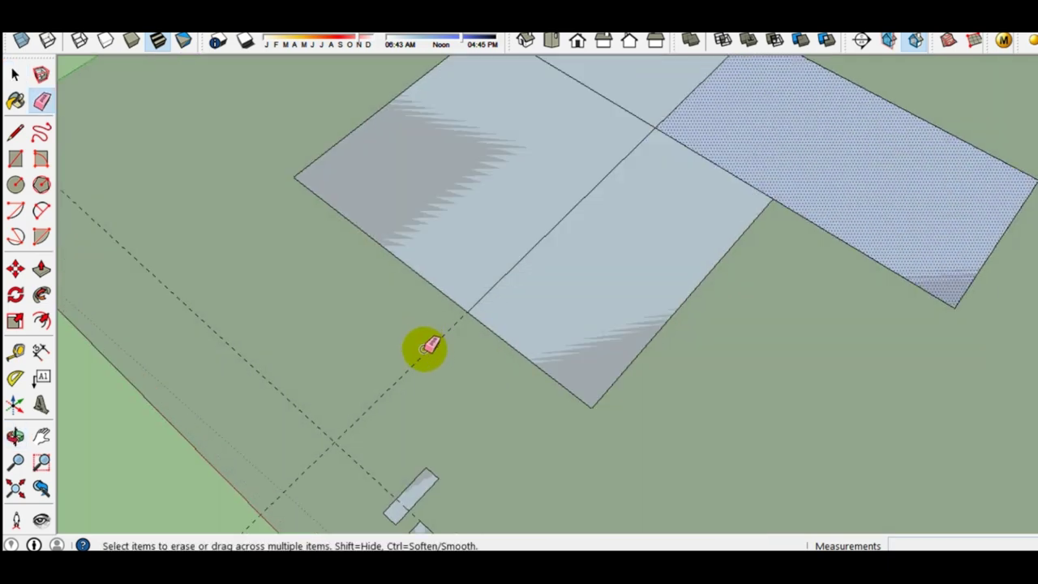
click(425, 349)
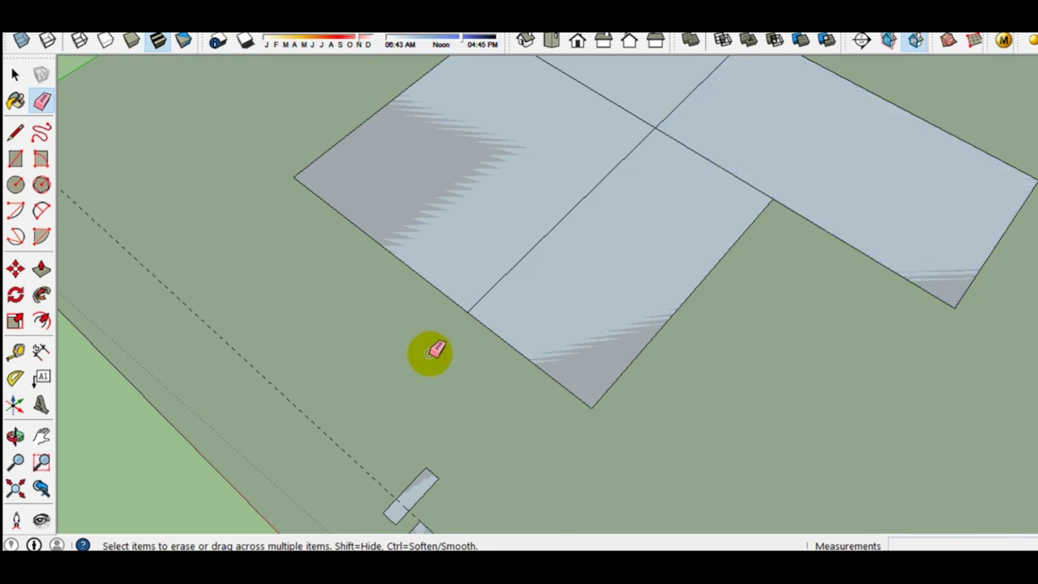
mouse_move(433, 364)
middle_down()
mouse_move(487, 335)
mouse_move(366, 289)
mouse_move(391, 291)
middle_up()
key(space)
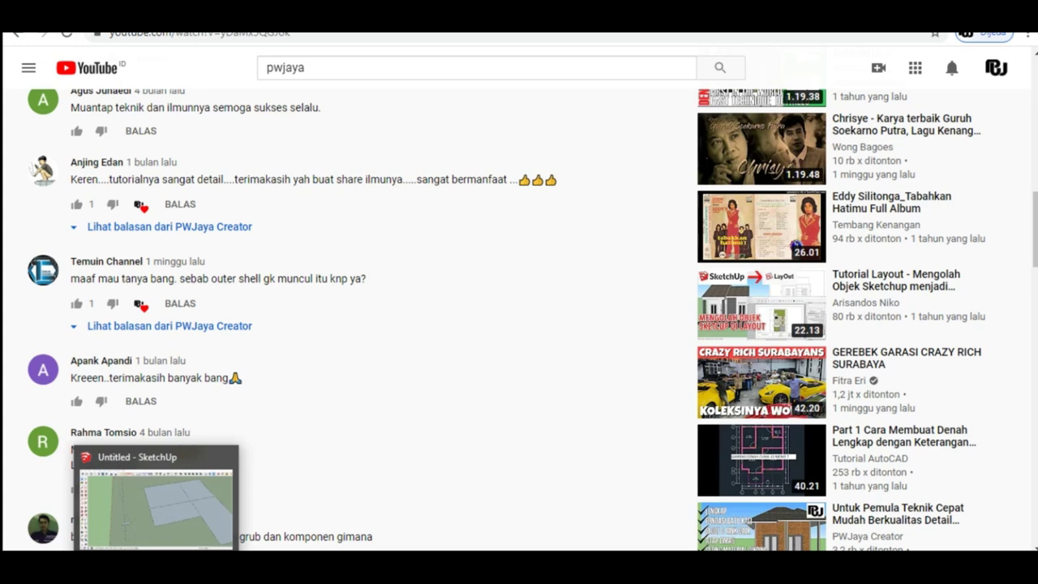
click(154, 506)
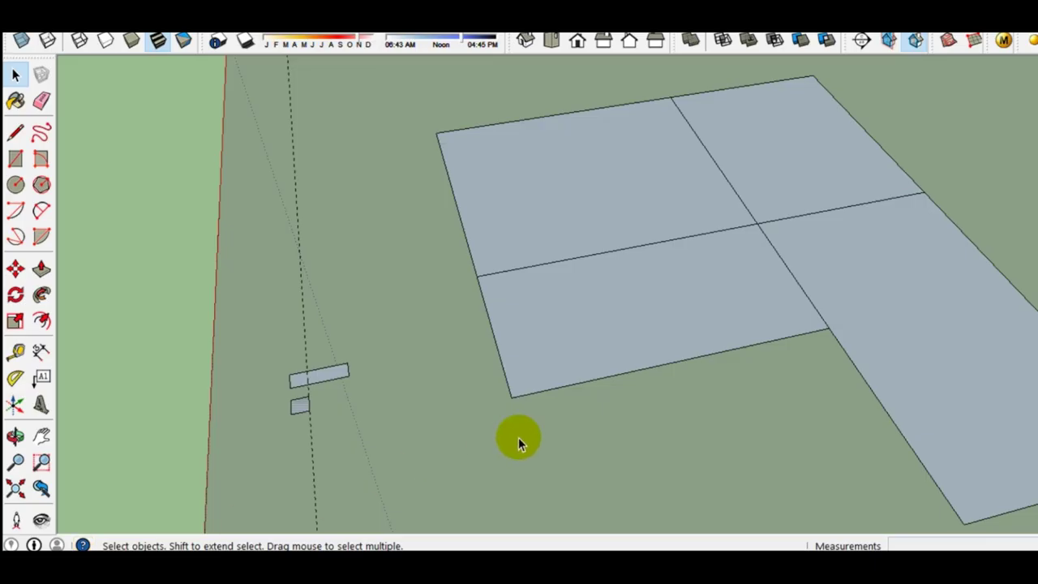
Step: Paint all four floor panels with the Translucent_Glass_Gray material
mouse_move(445, 313)
middle_down()
mouse_move(586, 295)
mouse_move(631, 326)
mouse_move(385, 336)
mouse_move(492, 296)
mouse_move(585, 312)
middle_up()
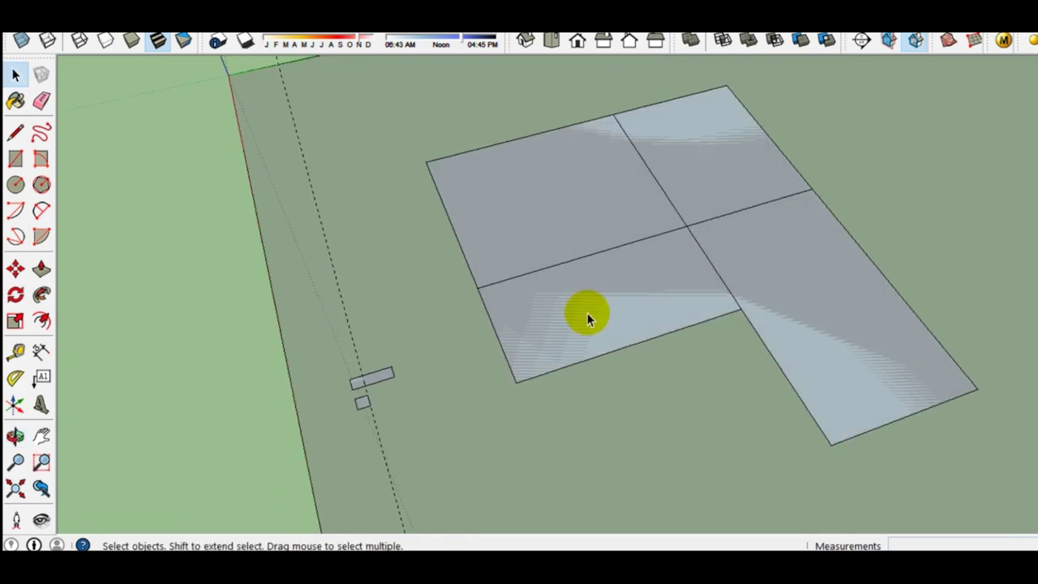
key(b)
click(672, 301)
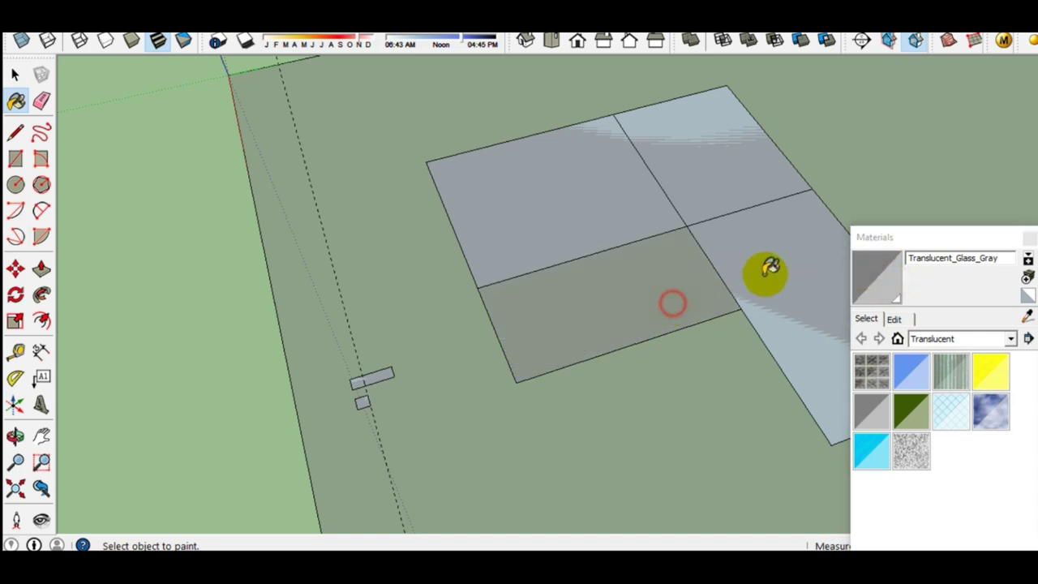
click(763, 273)
click(720, 203)
click(631, 223)
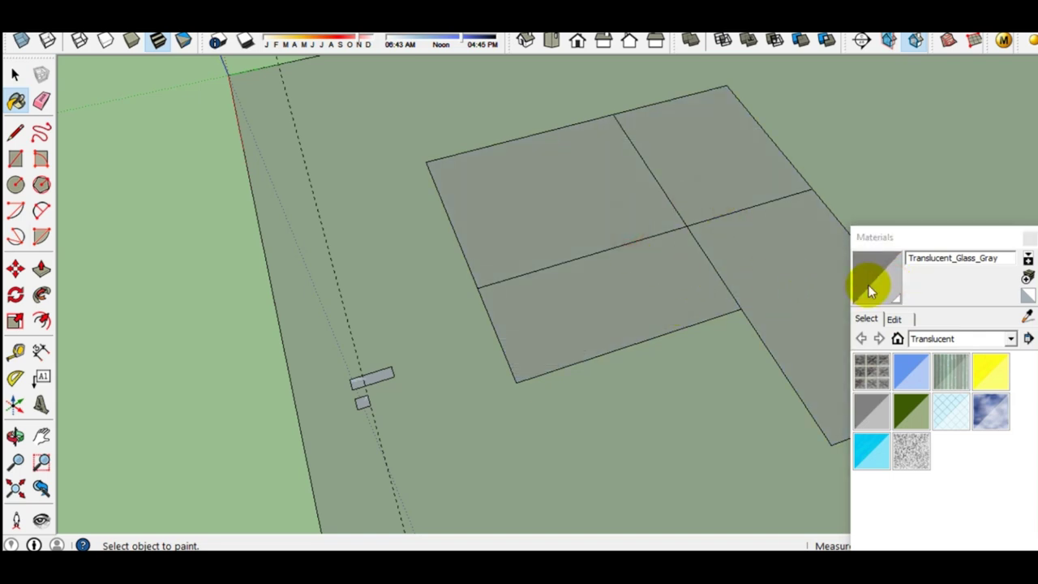
key(space)
Step: Close the Materials panel
click(921, 236)
click(1028, 238)
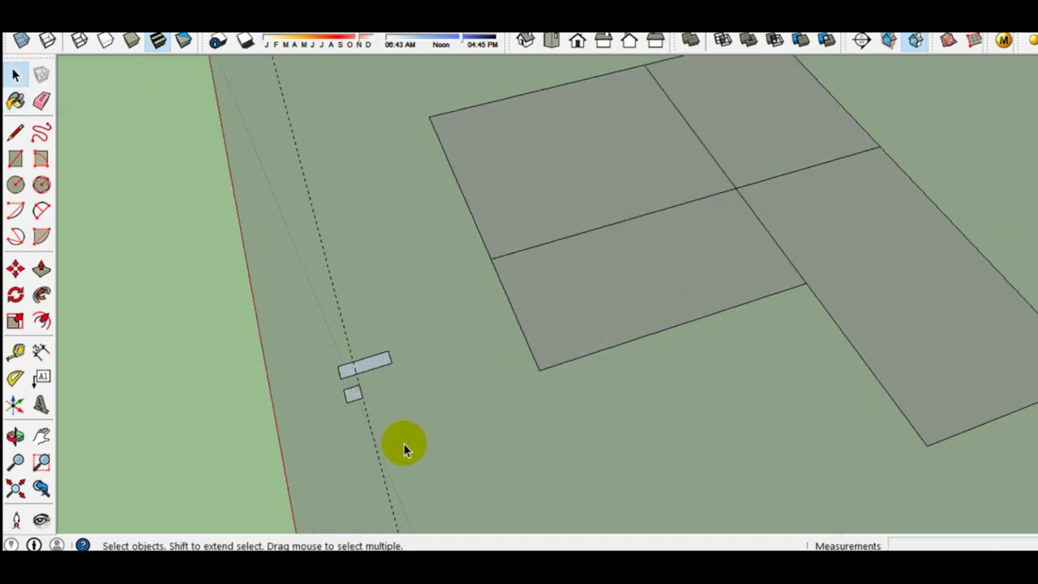
scroll(324, 349, up, 3)
scroll(321, 333, up, 1)
Step: Move the thin beam rectangle onto the guide so it adjoins the small square
click(322, 337)
scroll(337, 373, up, 1)
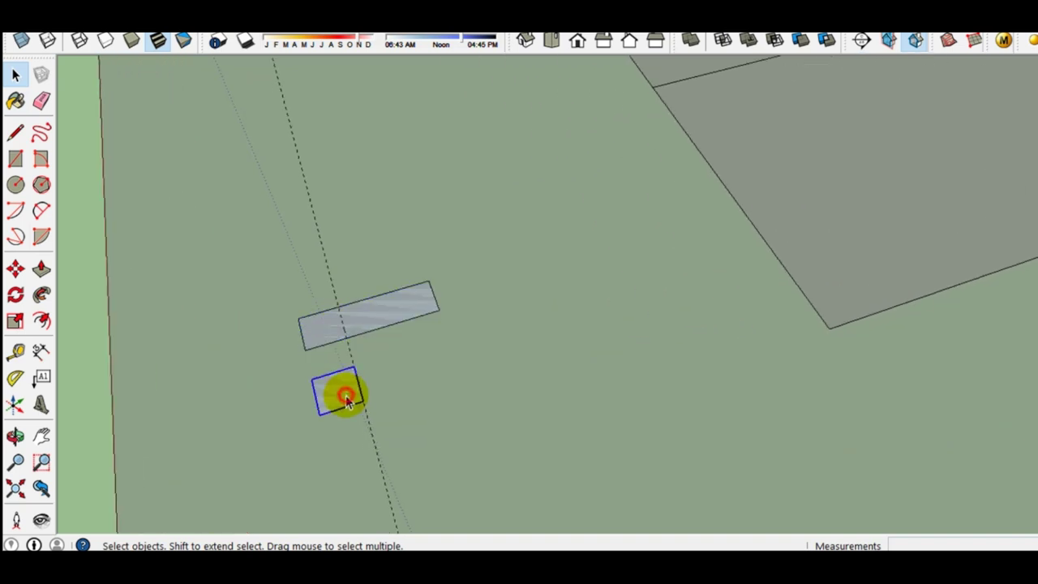
scroll(215, 352, up, 1)
scroll(268, 357, up, 2)
key(m)
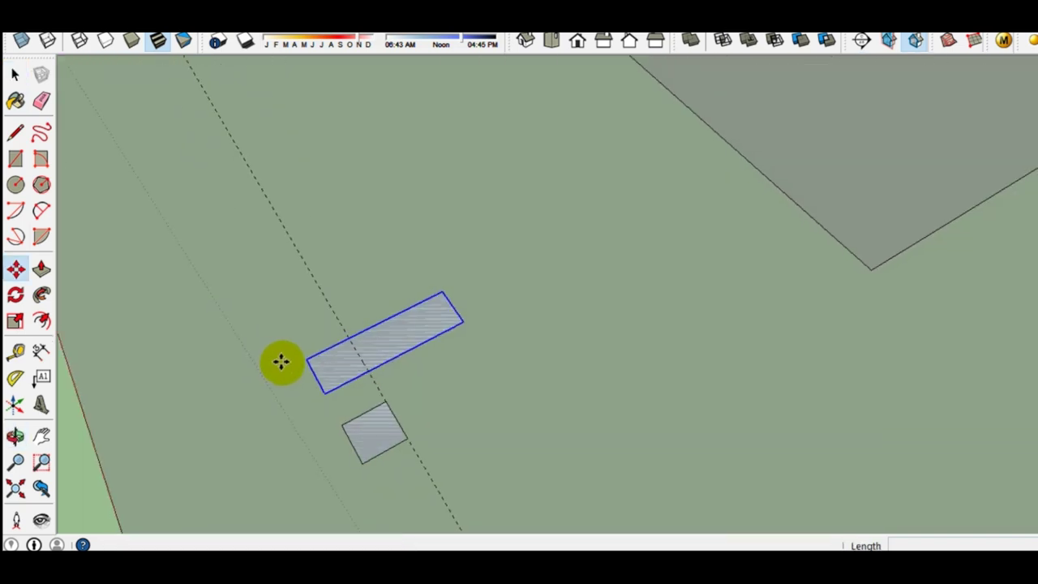
click(319, 379)
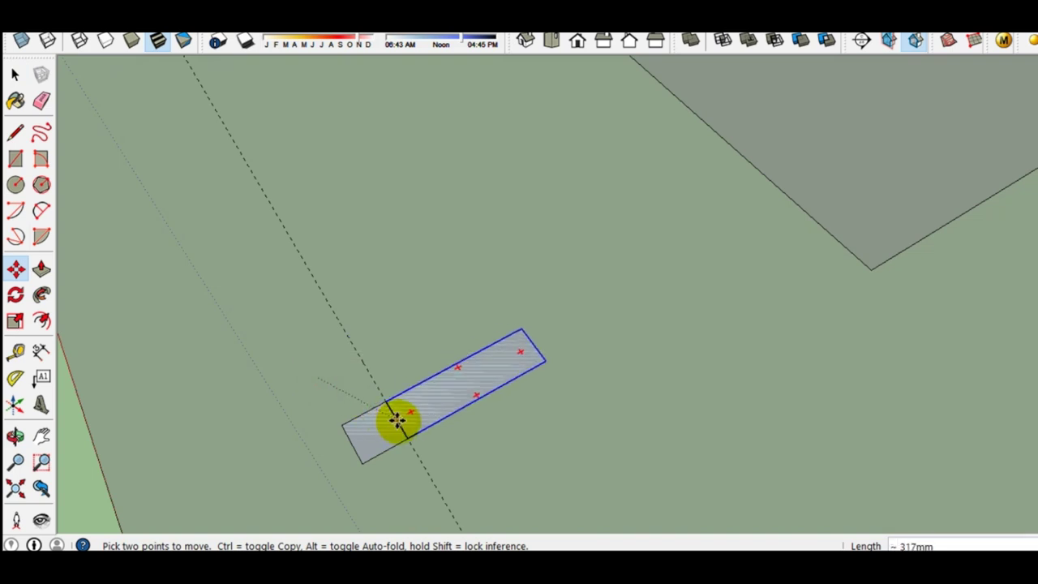
click(394, 419)
key(space)
Step: Paste a copy of the rectangle-and-square piece near the floor's corner
scroll(381, 417, down, 1)
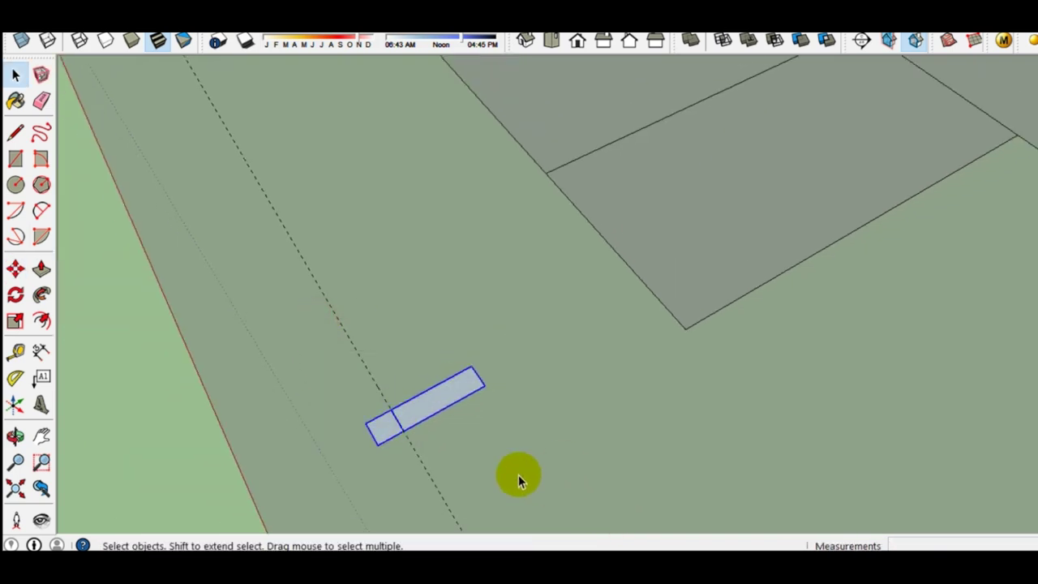
scroll(387, 442, down, 1)
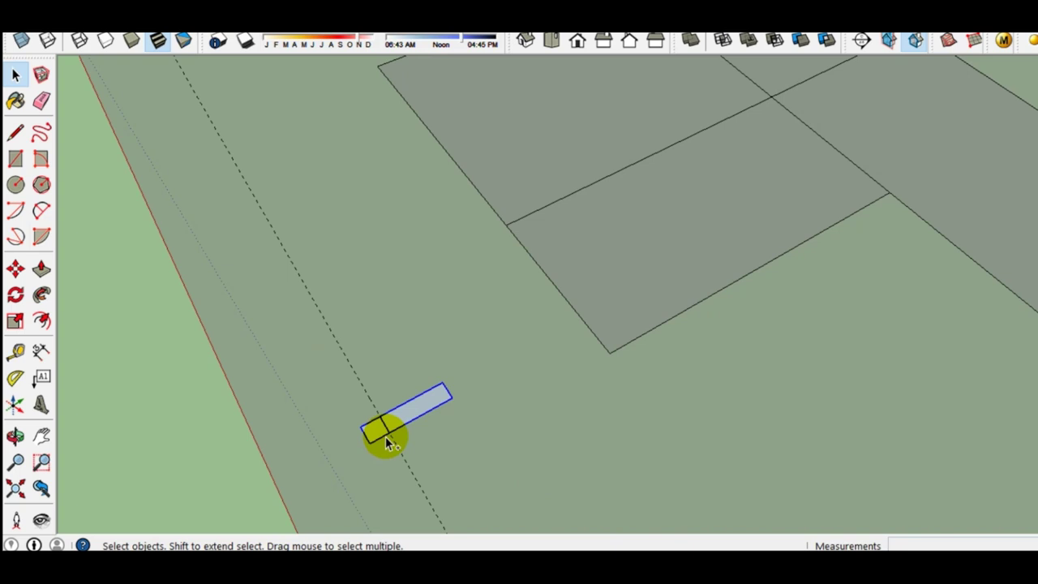
scroll(384, 433, down, 1)
scroll(401, 429, down, 1)
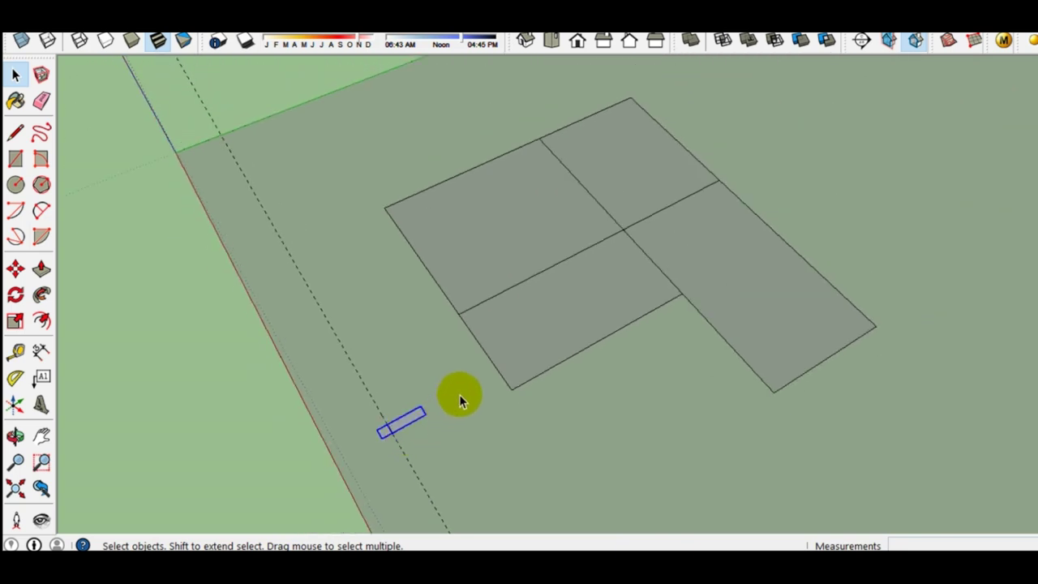
scroll(460, 388, up, 1)
scroll(498, 381, up, 1)
key(ctrl+v)
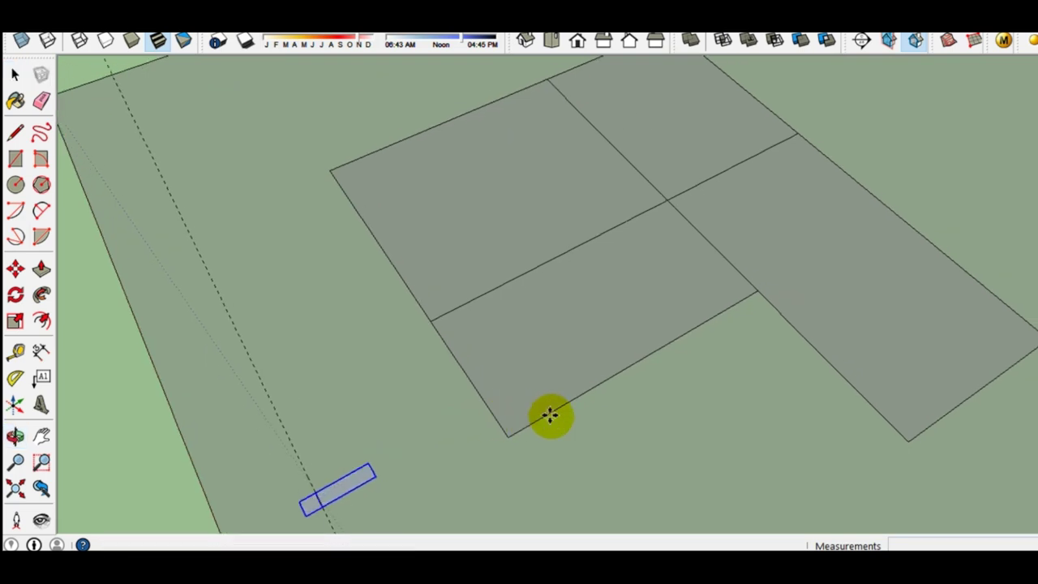
scroll(549, 413, up, 2)
scroll(511, 450, up, 1)
click(523, 470)
scroll(526, 472, up, 1)
scroll(526, 472, up, 2)
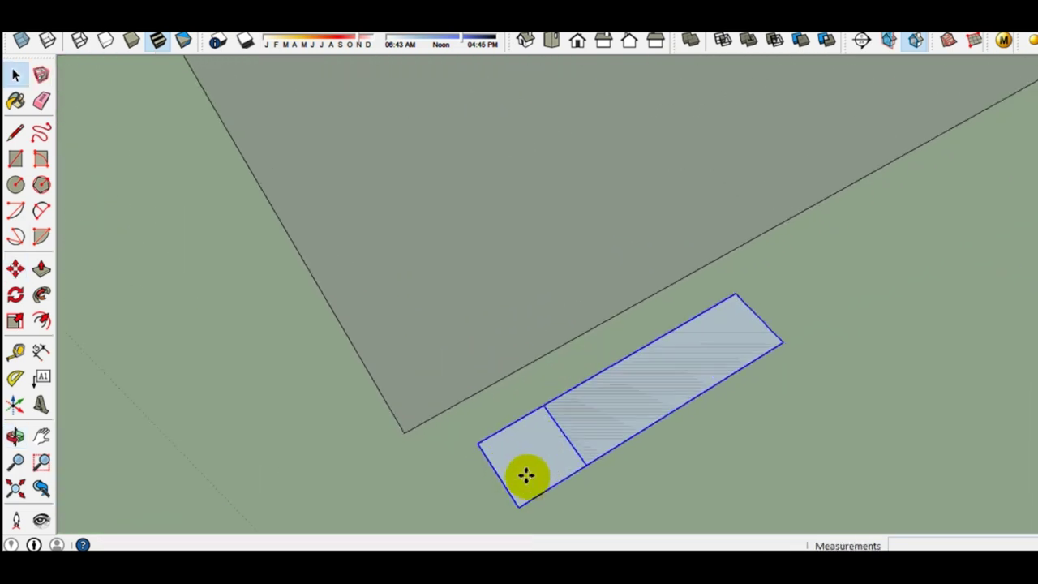
scroll(537, 422, up, 1)
Step: Draw a diagonal across the pasted copy's small square
double_click(540, 418)
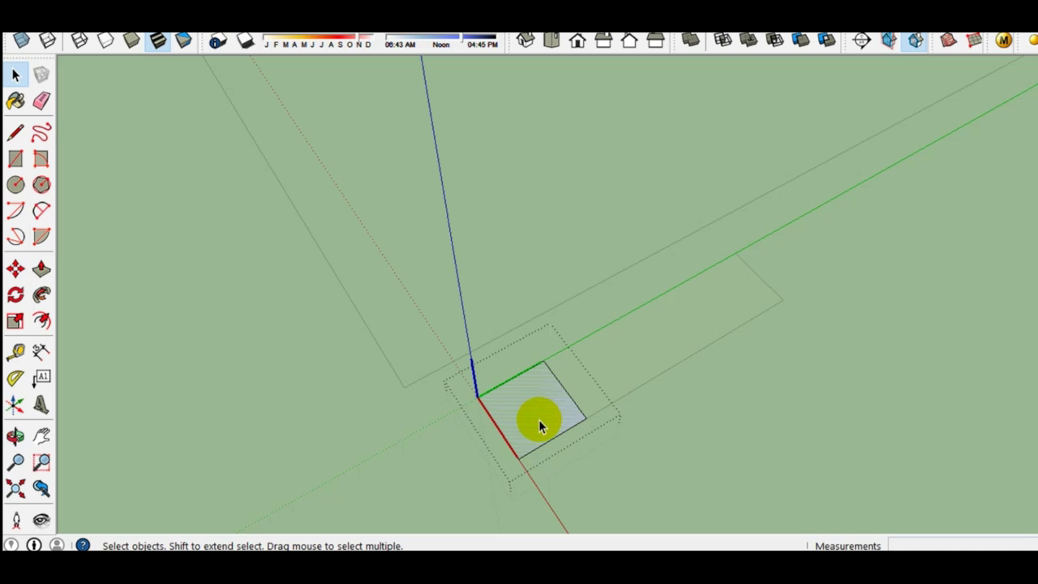
key(l)
click(585, 419)
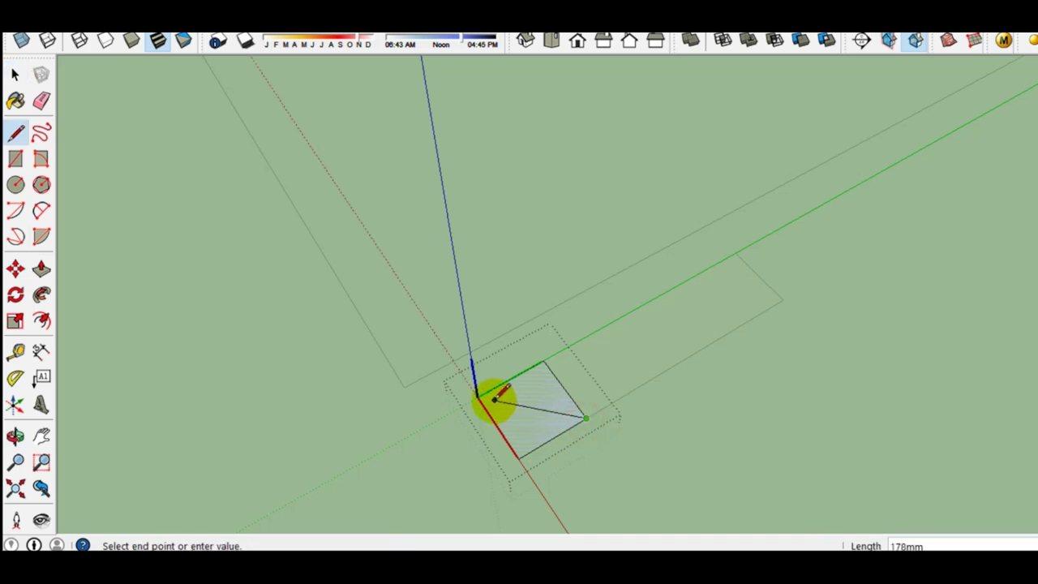
key(space)
scroll(527, 423, up, 2)
mouse_move(530, 425)
middle_down()
mouse_move(529, 484)
mouse_move(484, 373)
middle_up()
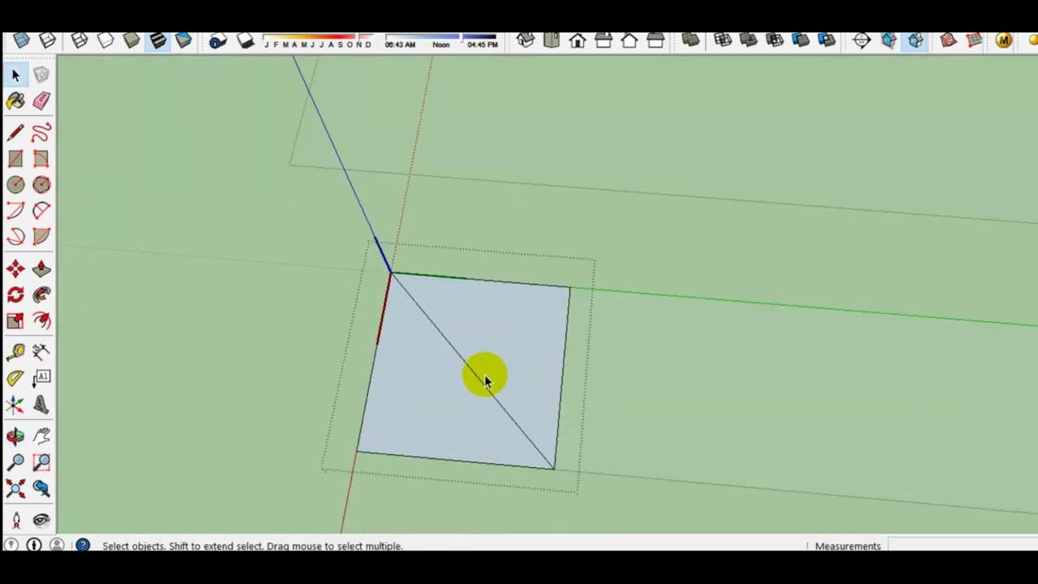
mouse_move(593, 373)
middle_down()
mouse_move(497, 484)
mouse_move(506, 433)
mouse_move(510, 447)
middle_up()
Step: Move the pasted beam piece by its square's corner onto the L-shaped floor's corner
triple_click(510, 447)
scroll(633, 379, down, 3)
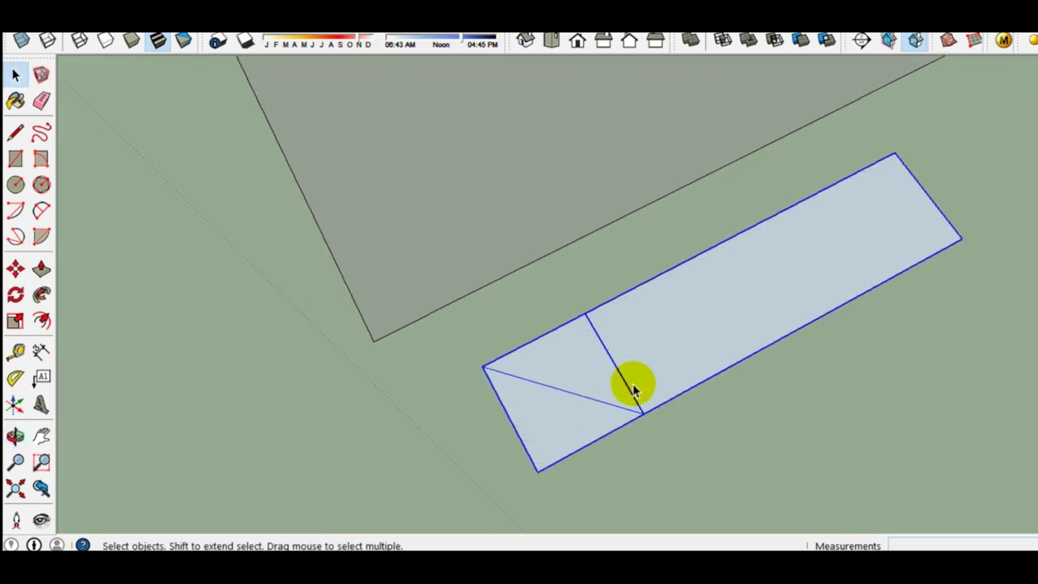
key(m)
click(566, 390)
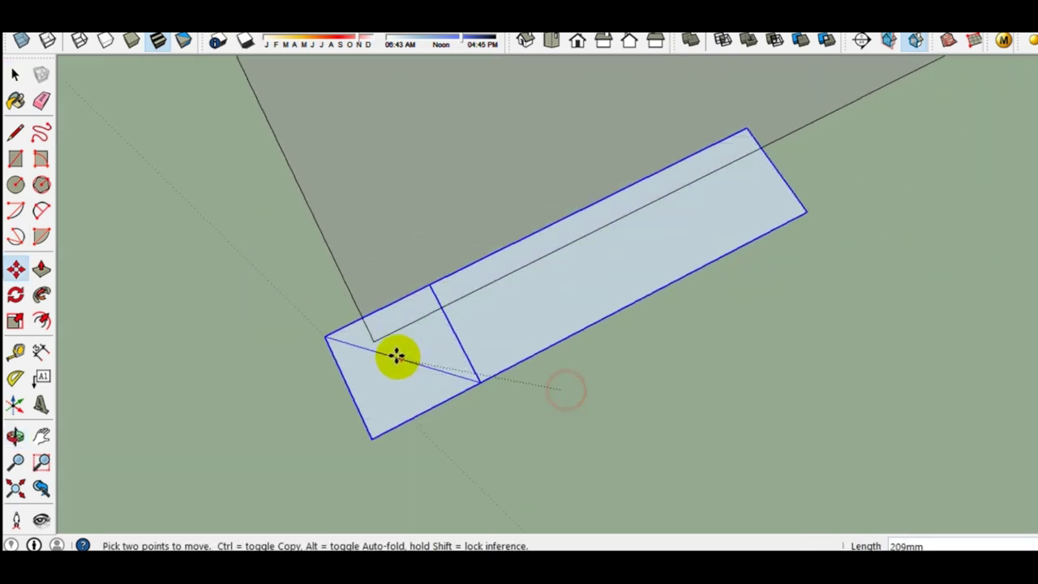
click(375, 342)
key(space)
mouse_move(377, 375)
middle_down()
mouse_move(526, 336)
mouse_move(435, 394)
mouse_move(480, 371)
mouse_move(484, 389)
middle_up()
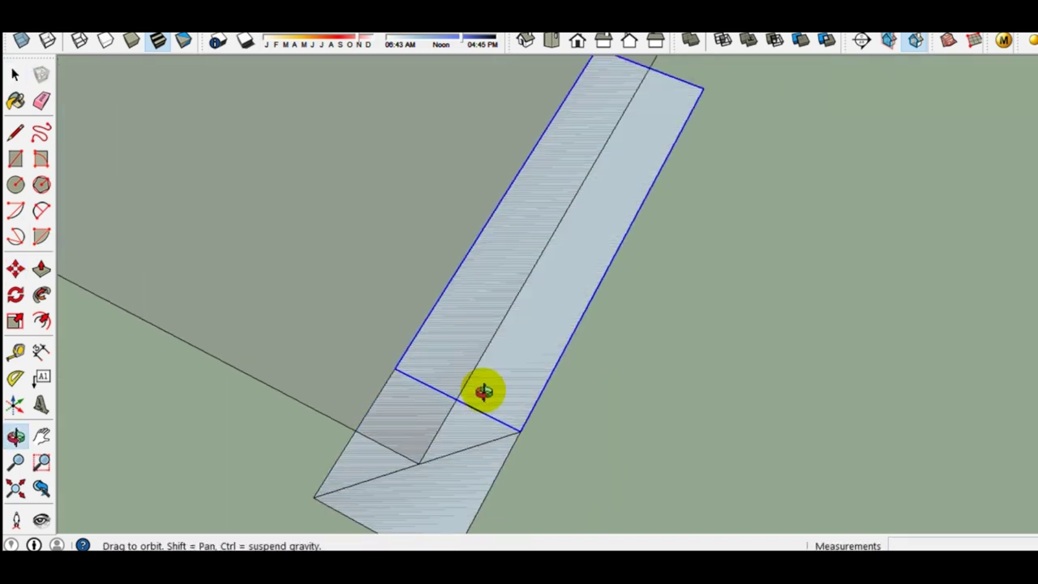
Step: Rotate a copy of the beam 90° about its corner endpoint, forming an L at the floor corner
scroll(554, 291, down, 2)
click(555, 276)
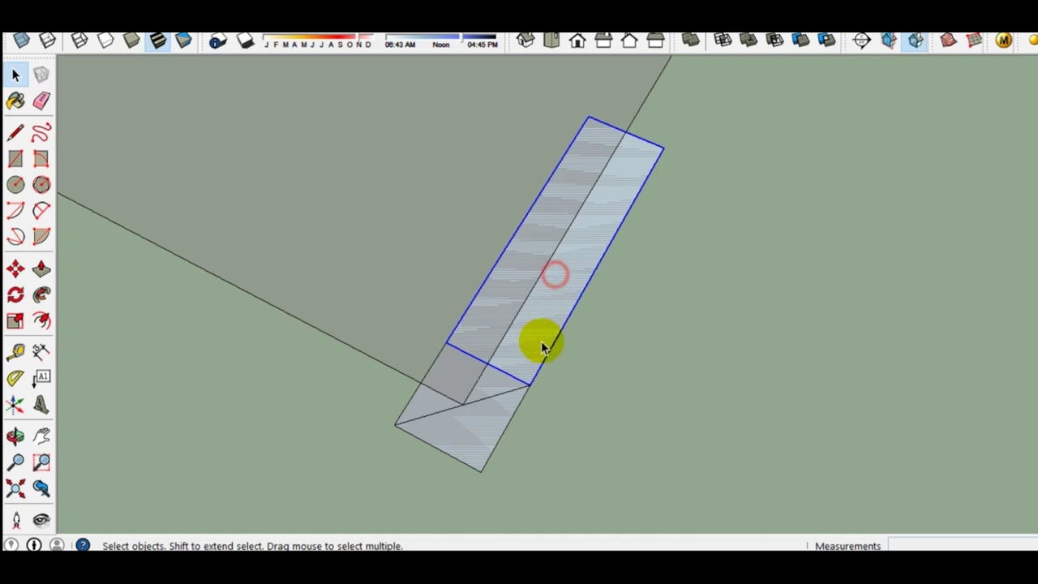
key(q)
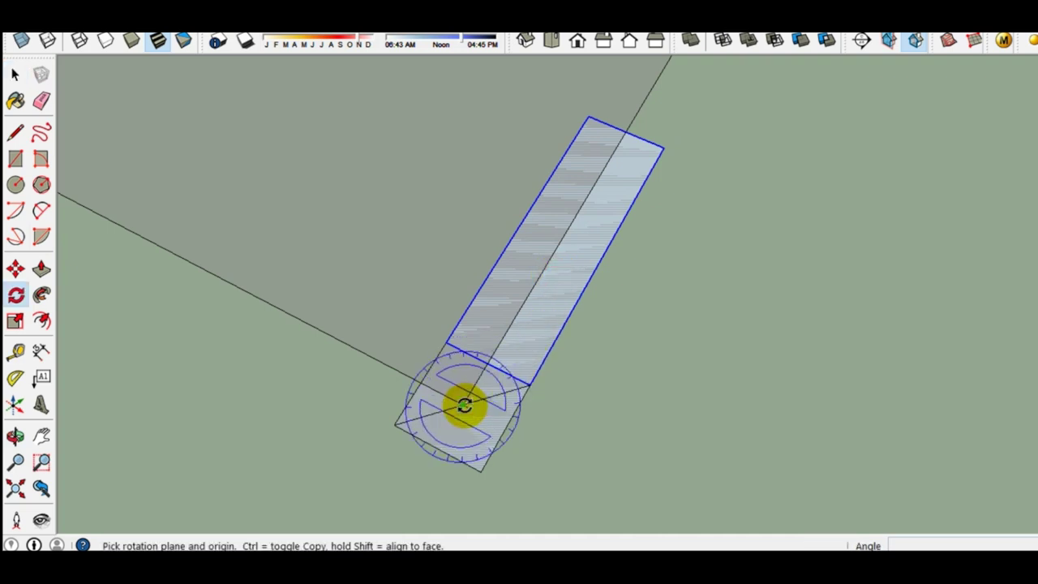
click(464, 406)
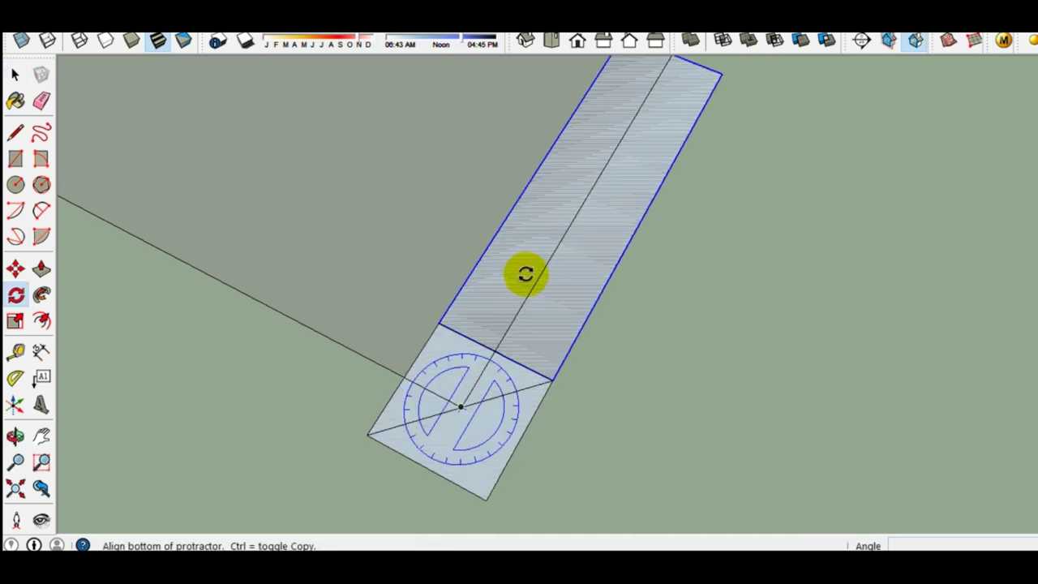
click(562, 237)
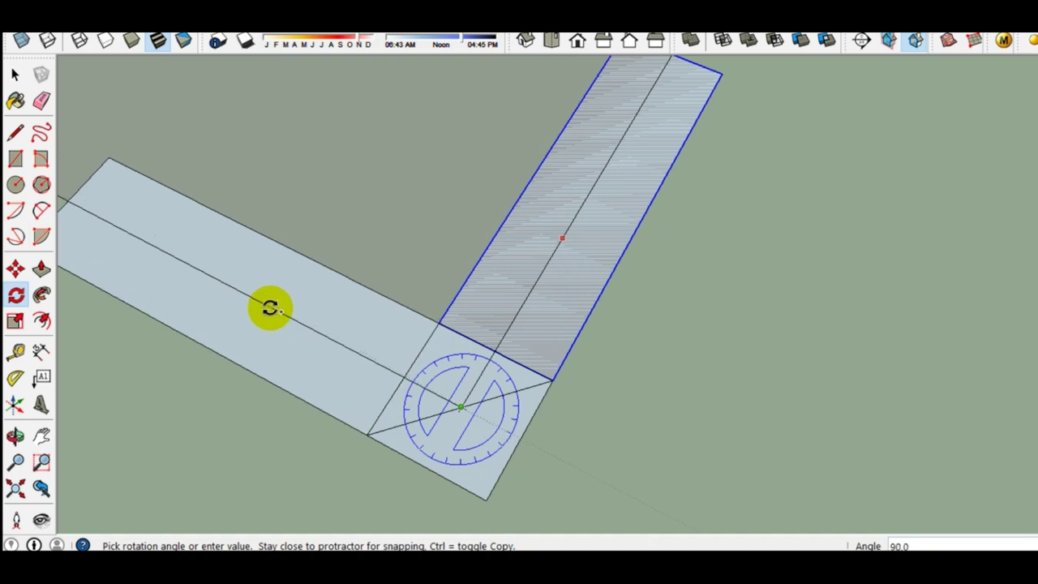
click(270, 308)
scroll(398, 343, down, 5)
mouse_move(398, 343)
middle_down()
mouse_move(457, 315)
mouse_move(446, 243)
mouse_move(452, 308)
mouse_move(440, 366)
mouse_move(473, 379)
middle_up()
scroll(510, 447, up, 3)
scroll(436, 397, up, 2)
scroll(448, 345, up, 1)
scroll(457, 420, up, 2)
scroll(409, 322, down, 2)
scroll(405, 301, up, 1)
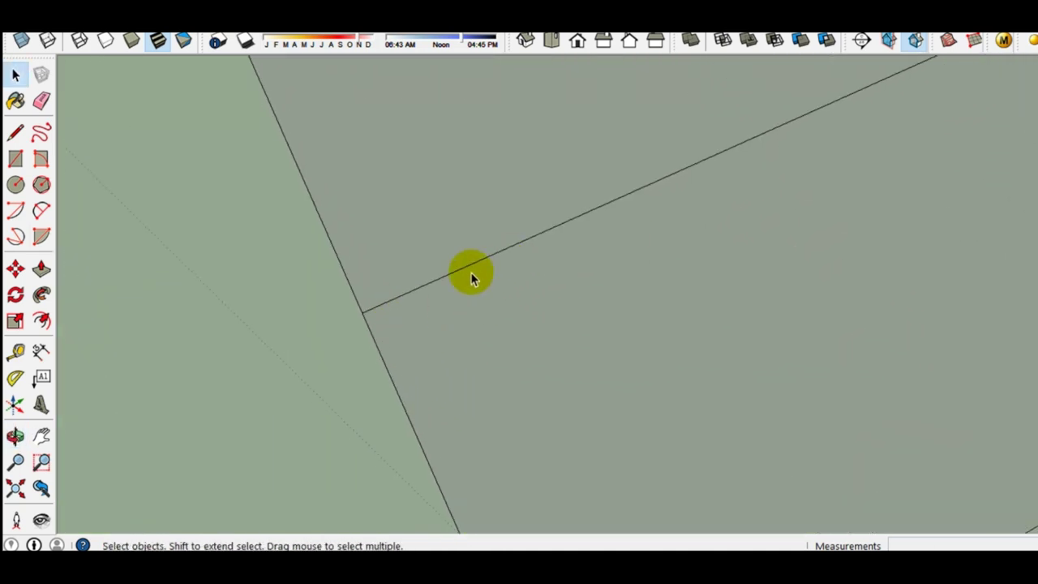
Step: Paste another copy of the beam piece onto the plan
scroll(511, 300, down, 3)
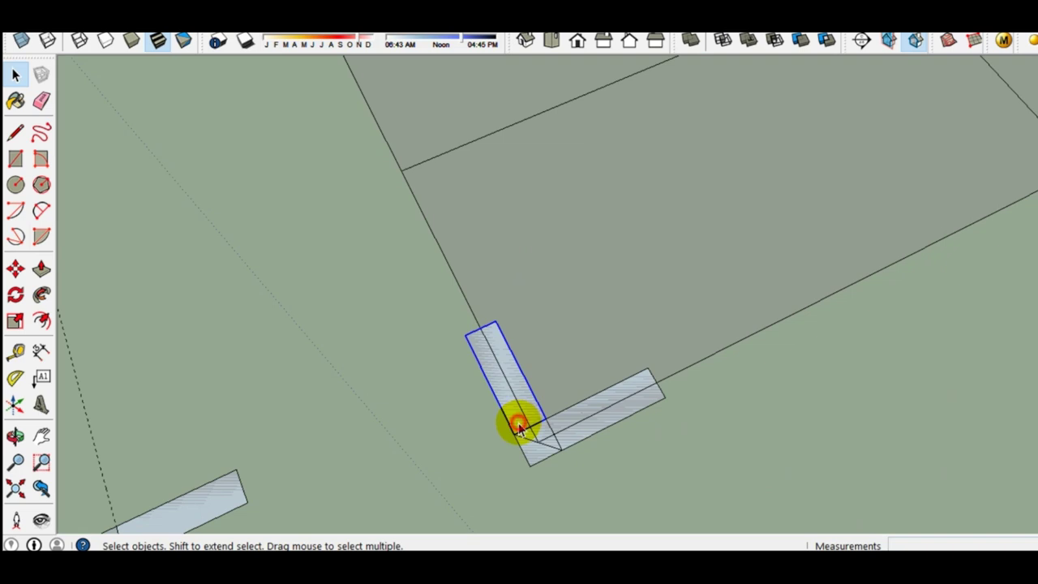
scroll(505, 400, down, 2)
scroll(402, 266, up, 1)
scroll(445, 291, up, 2)
middle_drag(445, 292, 454, 313)
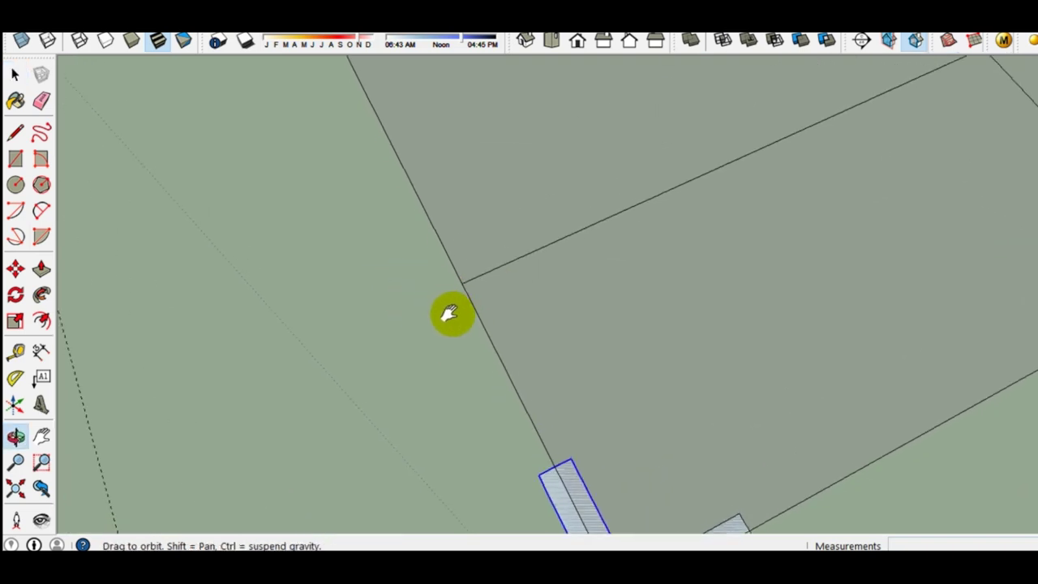
key(ctrl+v)
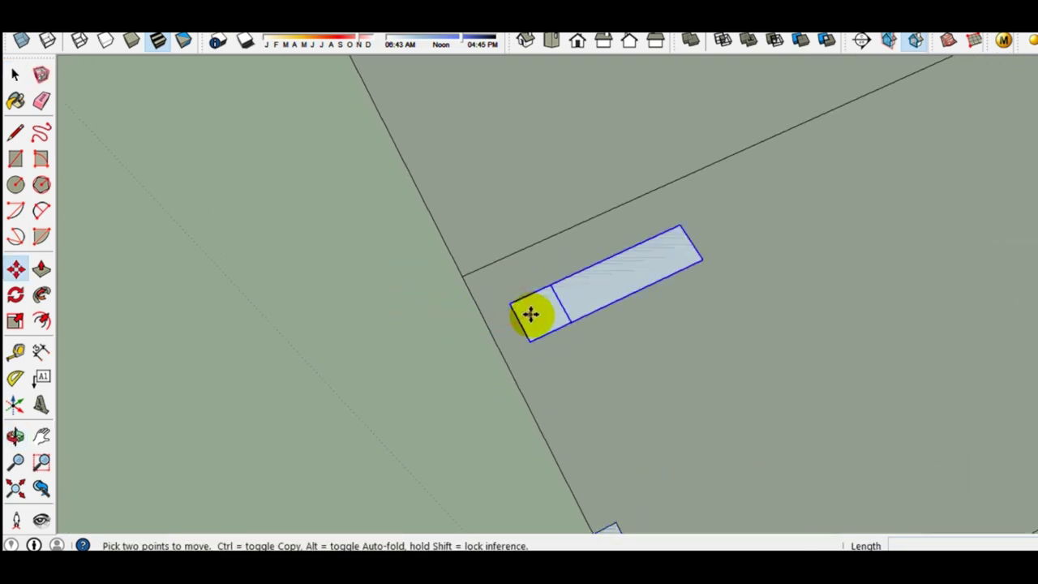
click(530, 307)
scroll(538, 283, down, 2)
scroll(540, 283, down, 2)
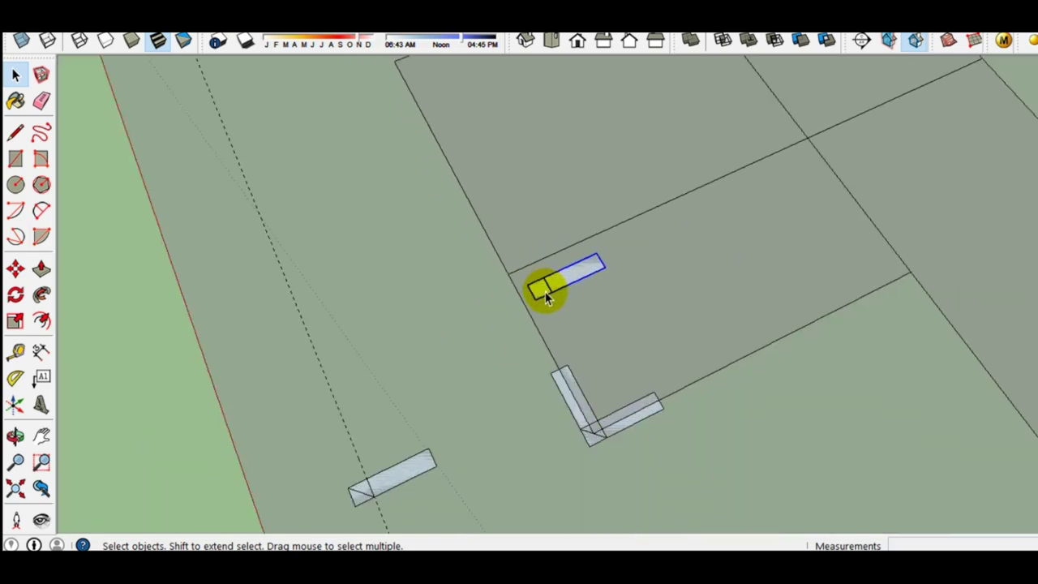
scroll(546, 299, up, 2)
double_click(545, 293)
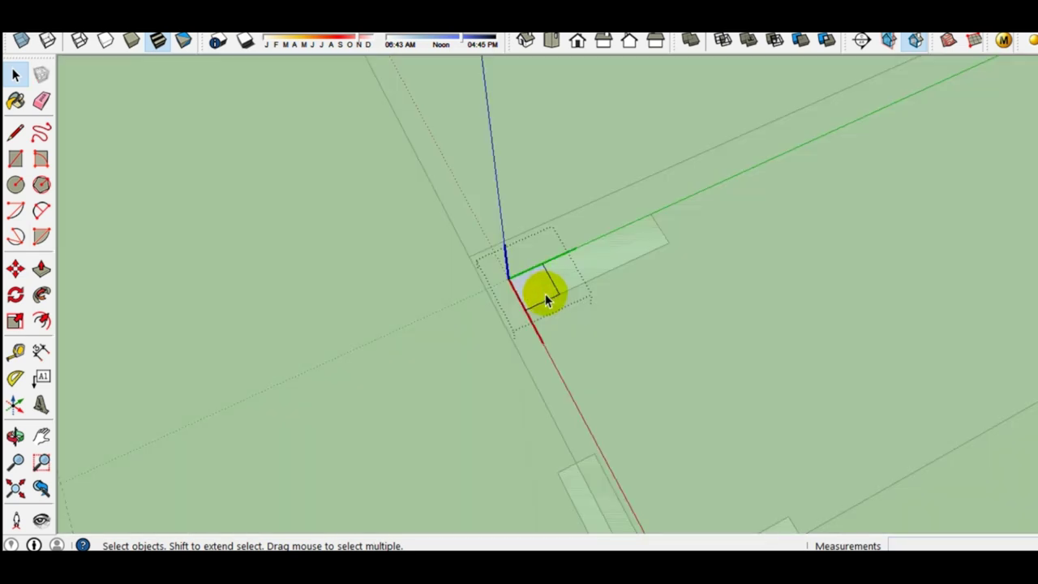
key(Escape)
mouse_move(575, 279)
middle_down()
mouse_move(450, 422)
mouse_move(400, 364)
middle_up()
Step: Copy the small beam piece and move a pasted copy along the plan's edge
drag(408, 360, 537, 442)
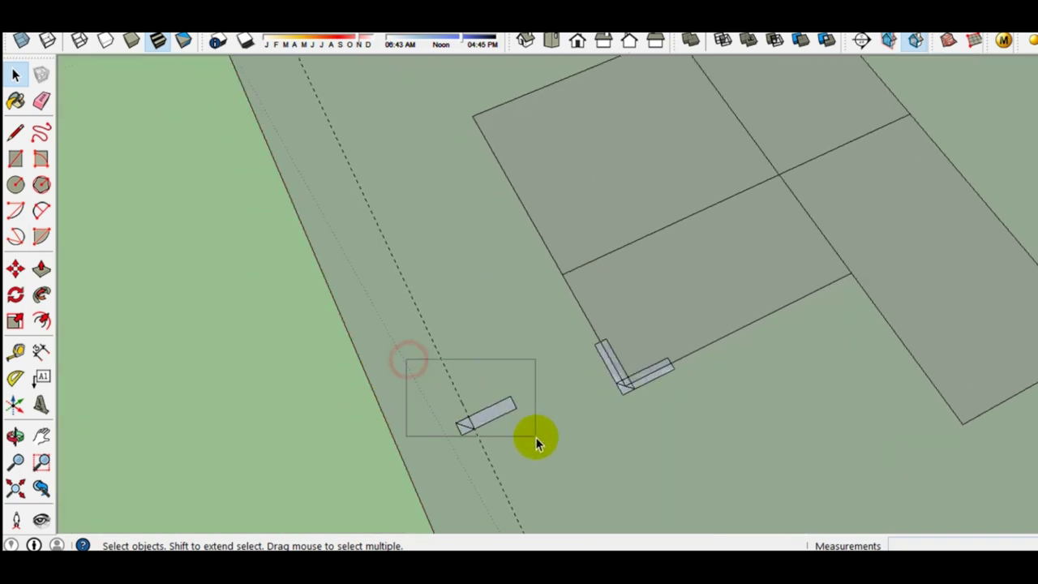
key(ctrl+c)
scroll(579, 313, up, 3)
scroll(579, 373, up, 2)
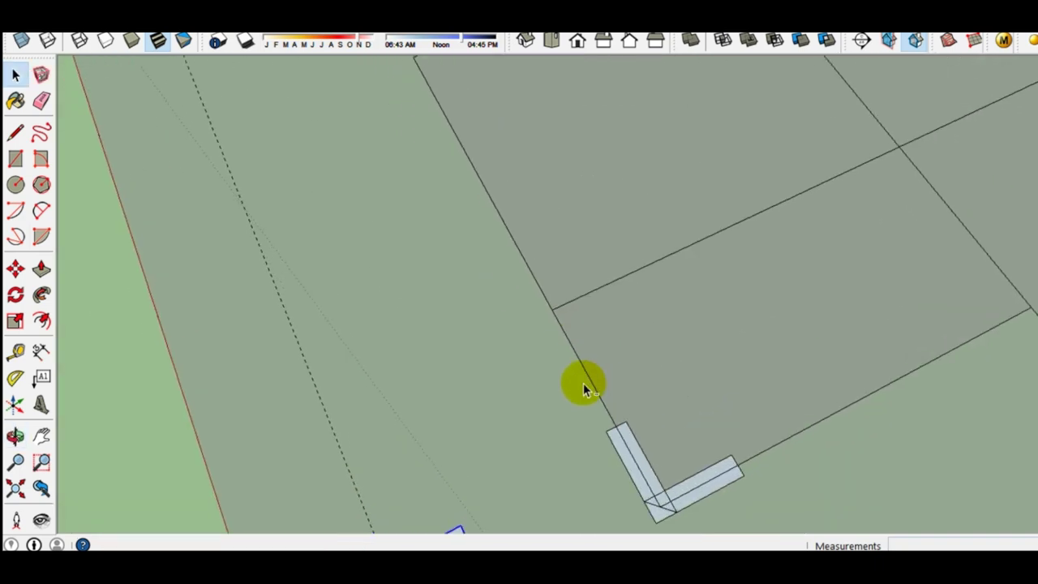
key(ctrl+v)
click(605, 330)
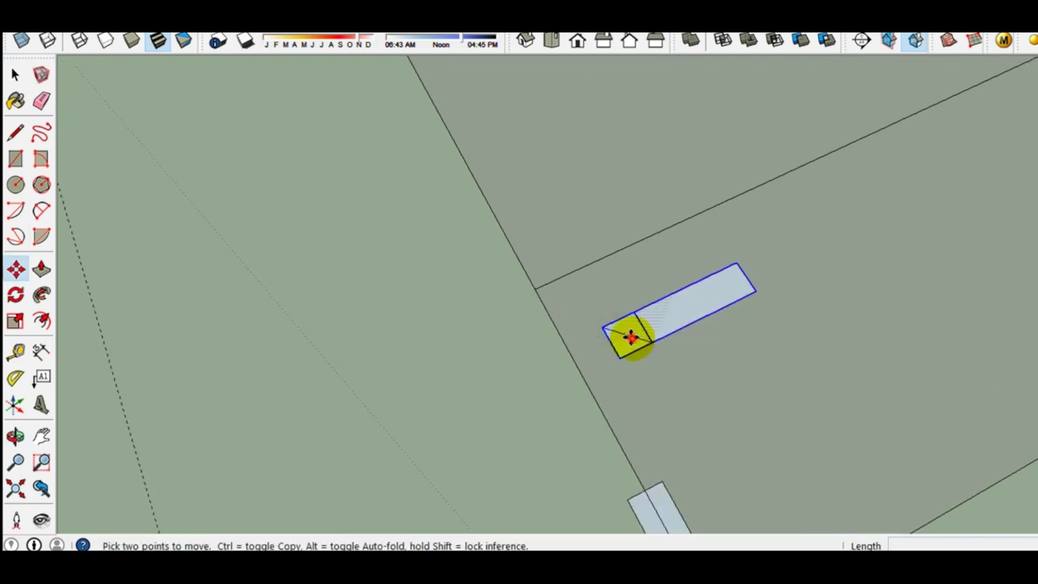
click(631, 337)
scroll(600, 316, up, 1)
click(526, 288)
key(space)
mouse_move(523, 285)
middle_down()
mouse_move(556, 386)
mouse_move(528, 271)
mouse_move(585, 464)
middle_up()
Step: Scale the moved beam lengthwise to about 2.5 times its length along the edge
key(s)
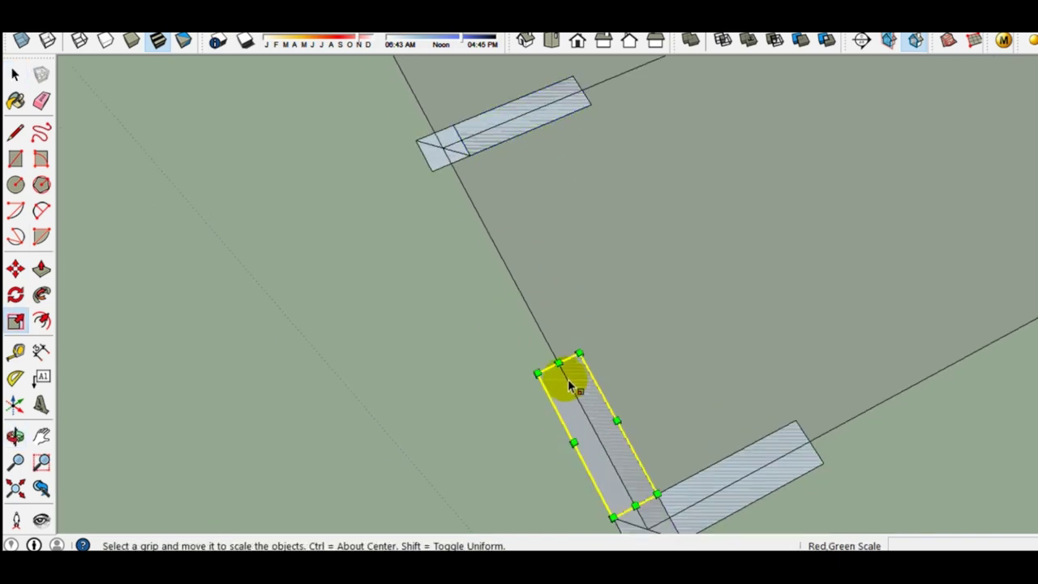
drag(558, 365, 472, 288)
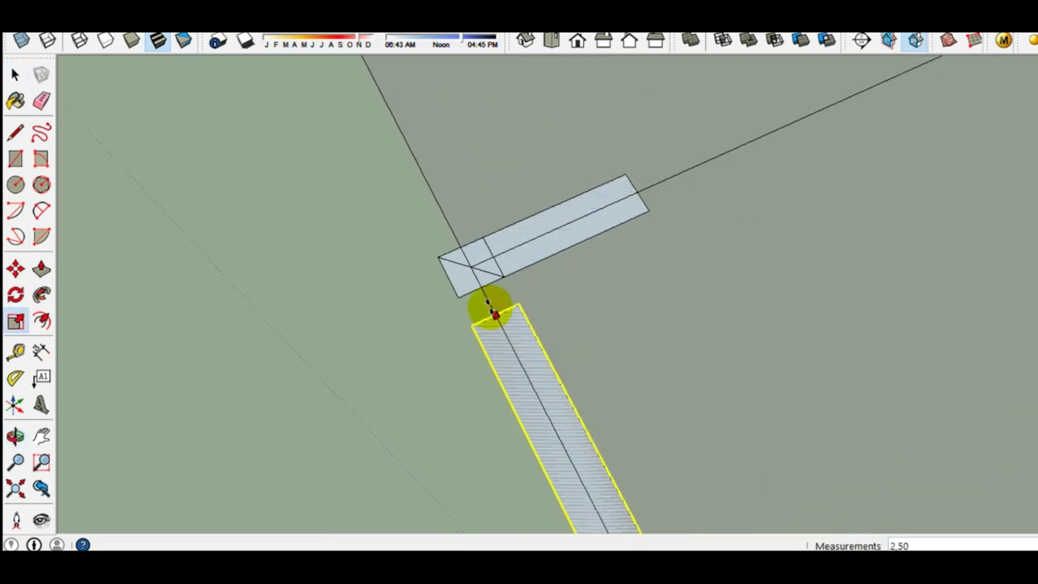
key(space)
mouse_move(557, 331)
middle_down()
mouse_move(609, 540)
mouse_move(443, 121)
middle_up()
key(ctrl+v)
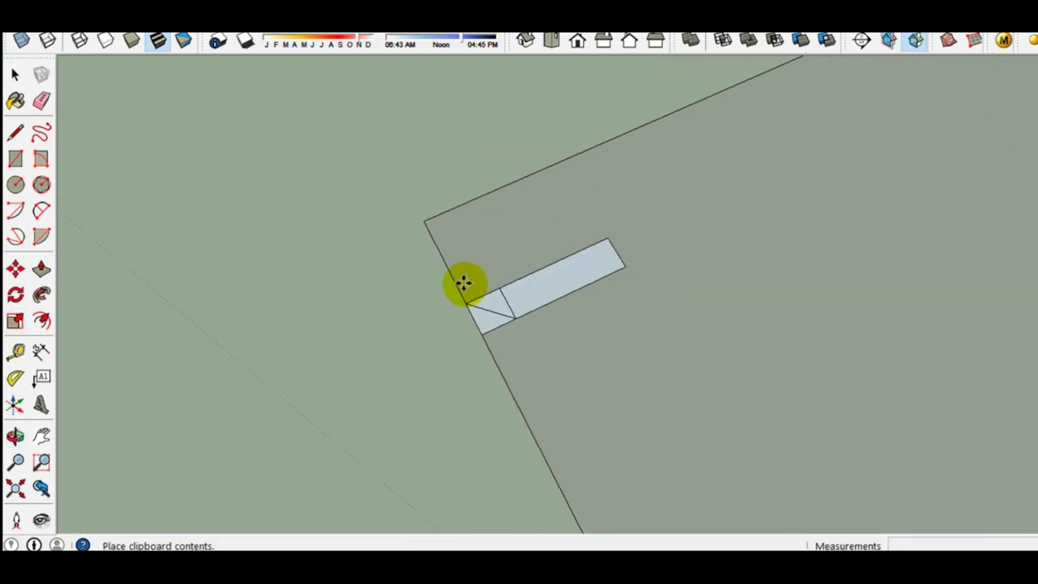
Step: Place the pasted beam piece at another corner of the plan
click(520, 266)
click(525, 266)
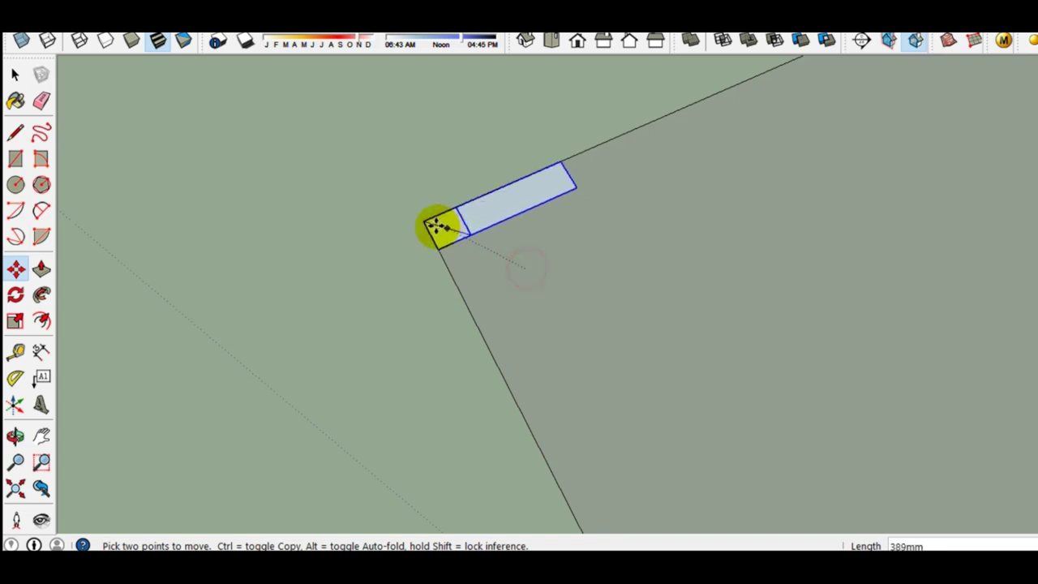
click(445, 179)
key(space)
scroll(475, 203, down, 3)
middle_drag(475, 204, 542, 333)
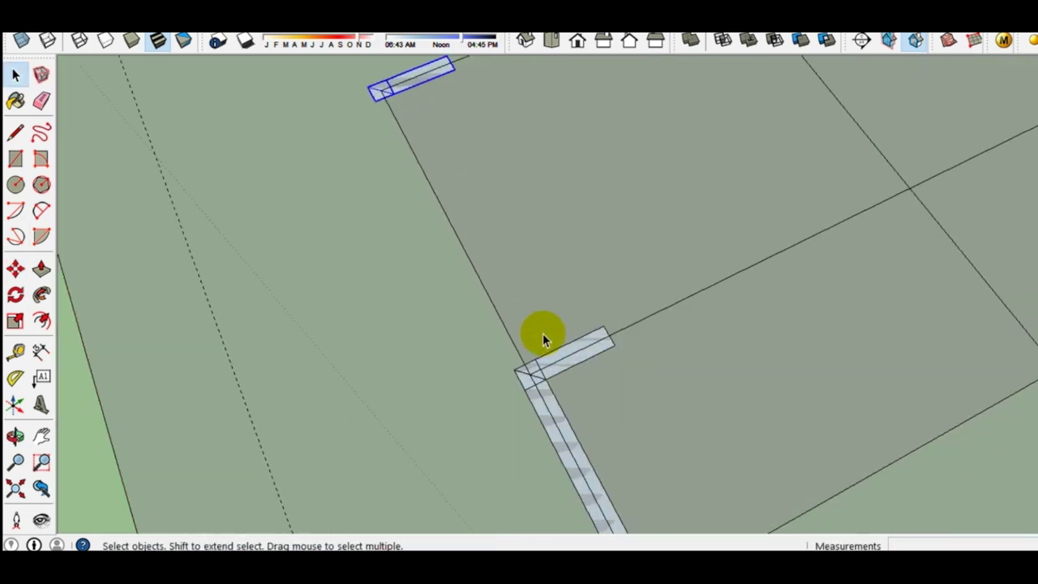
scroll(543, 333, up, 3)
middle_drag(519, 388, 604, 381)
Step: Rotate a copy of the corner beam 90° so it runs along the adjoining edge
key(q)
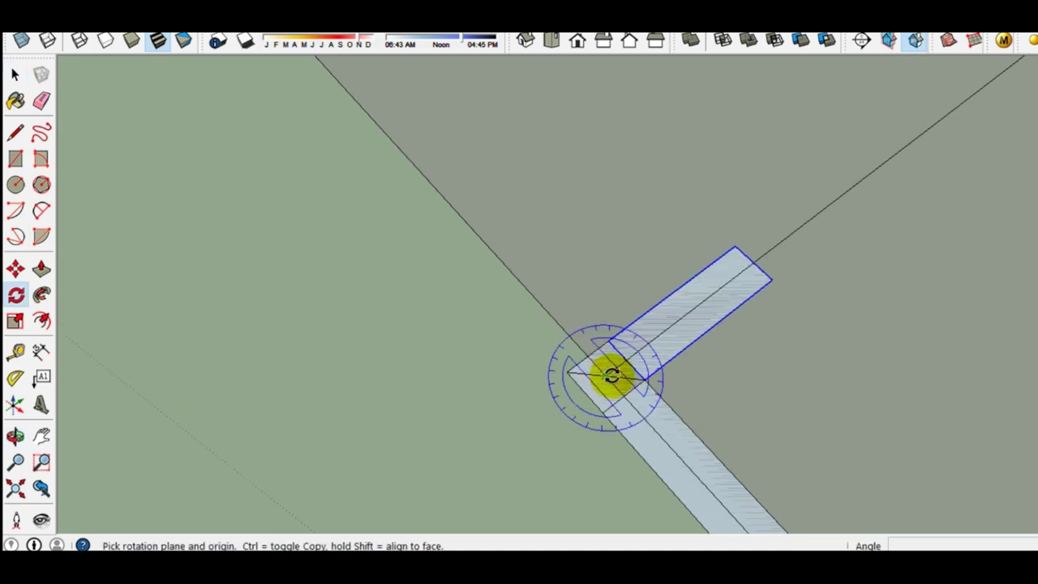
click(613, 375)
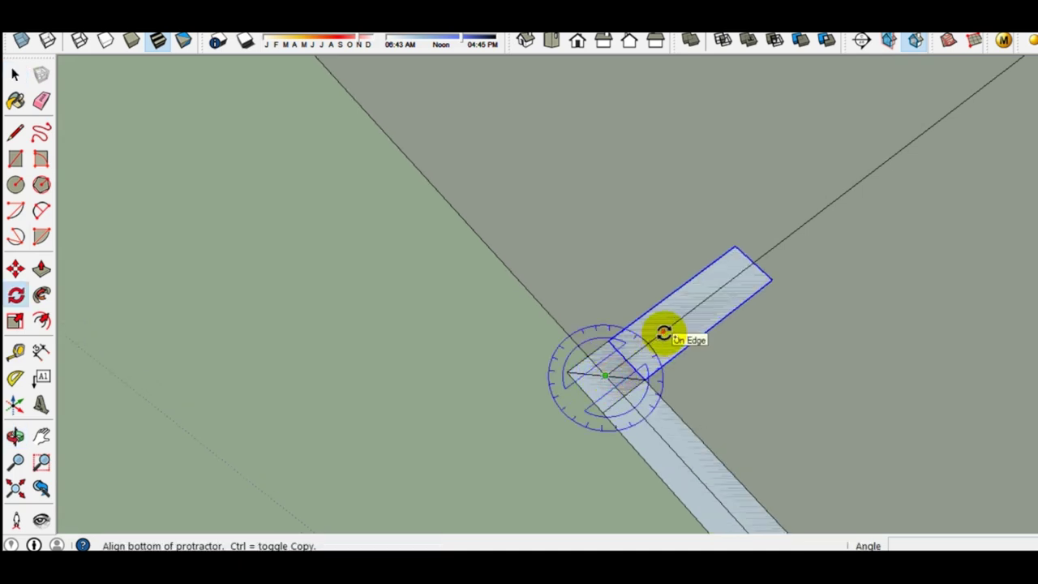
click(663, 333)
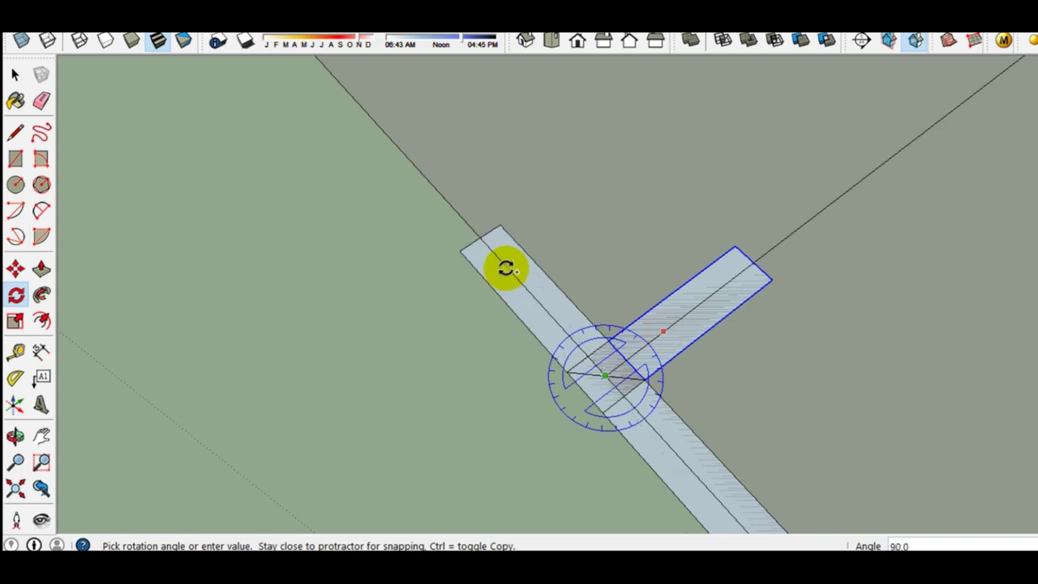
click(506, 267)
key(space)
mouse_move(406, 320)
middle_down()
mouse_move(579, 331)
mouse_move(510, 348)
mouse_move(658, 343)
mouse_move(593, 348)
middle_up()
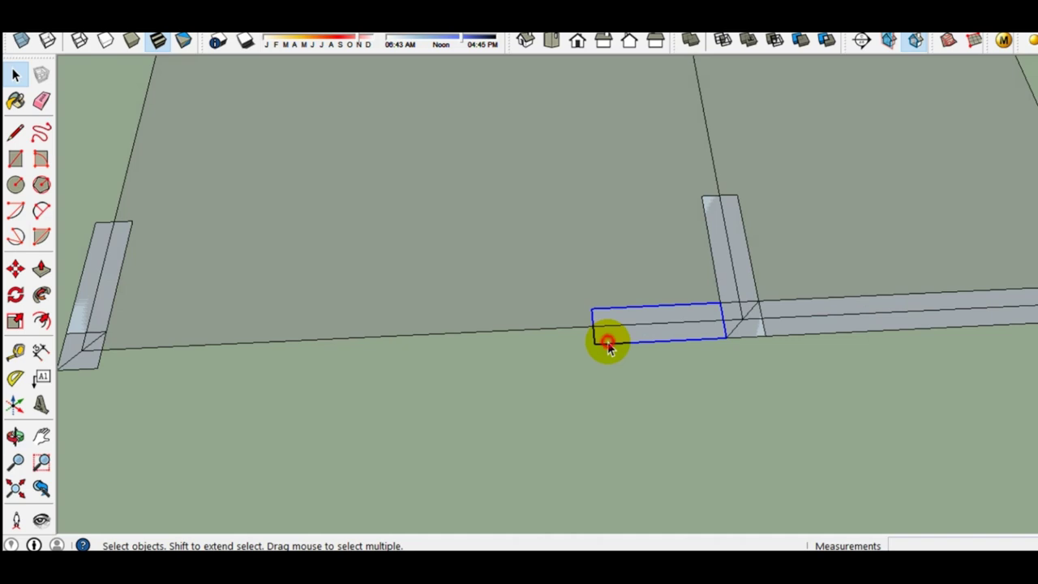
Step: Scale the selected beam along green so it reaches the left corner piece
key(s)
scroll(592, 327, down, 2)
drag(591, 324, 343, 336)
scroll(343, 335, up, 2)
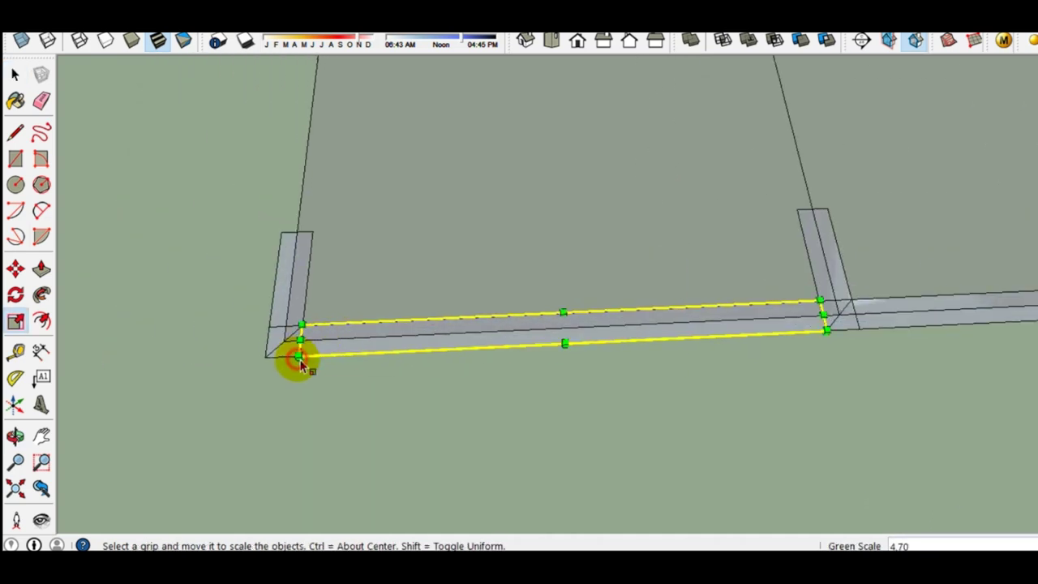
drag(301, 365, 300, 365)
key(space)
mouse_move(379, 309)
middle_down()
mouse_move(649, 283)
mouse_move(169, 278)
mouse_move(396, 328)
mouse_move(446, 251)
middle_up()
scroll(450, 268, up, 2)
scroll(453, 300, down, 3)
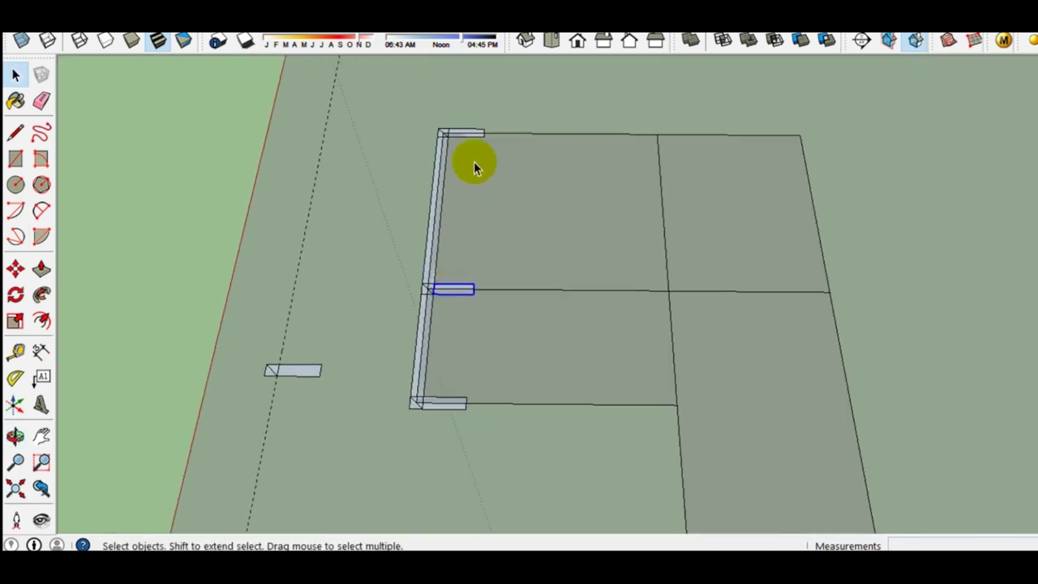
scroll(475, 162, up, 3)
scroll(459, 313, down, 3)
scroll(451, 344, up, 3)
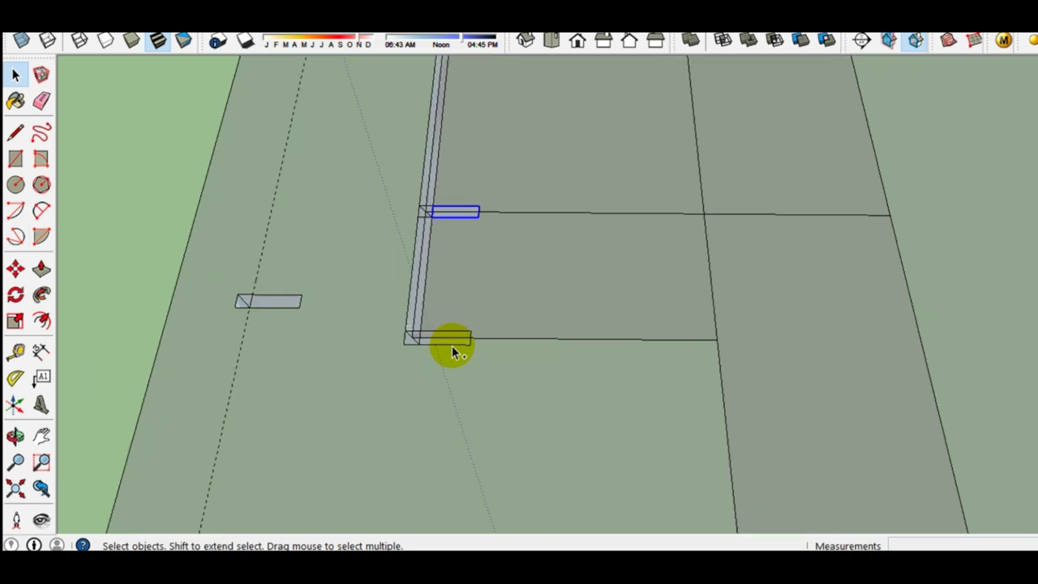
scroll(451, 346, up, 1)
scroll(451, 347, down, 3)
Step: Scale the selected edge beams wider and paste a copy of the beams
key(s)
scroll(522, 244, up, 2)
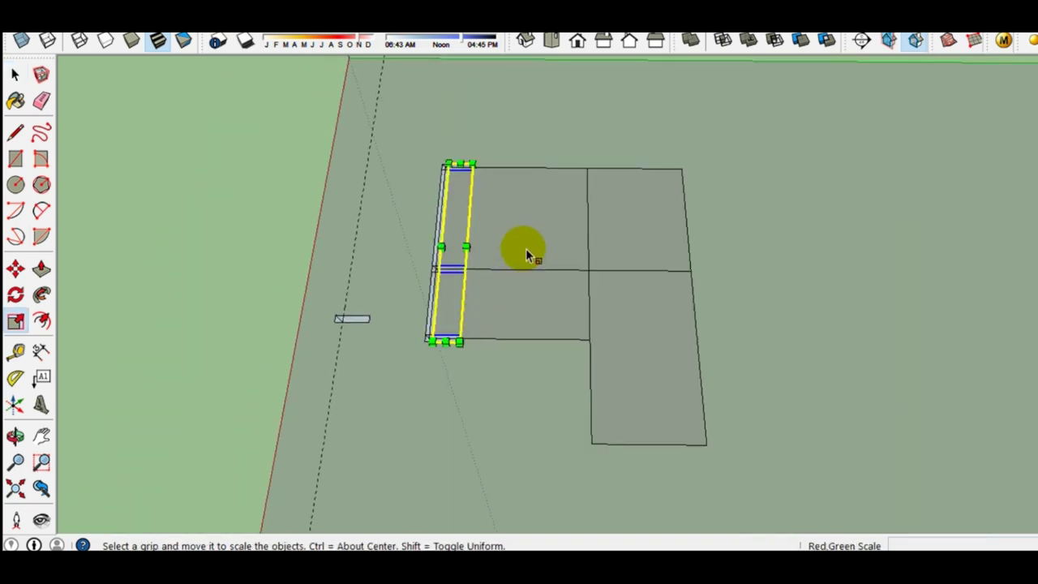
scroll(435, 248, up, 2)
drag(438, 251, 625, 359)
key(space)
scroll(649, 396, up, 2)
scroll(649, 396, down, 2)
scroll(568, 381, up, 3)
key(ctrl+v)
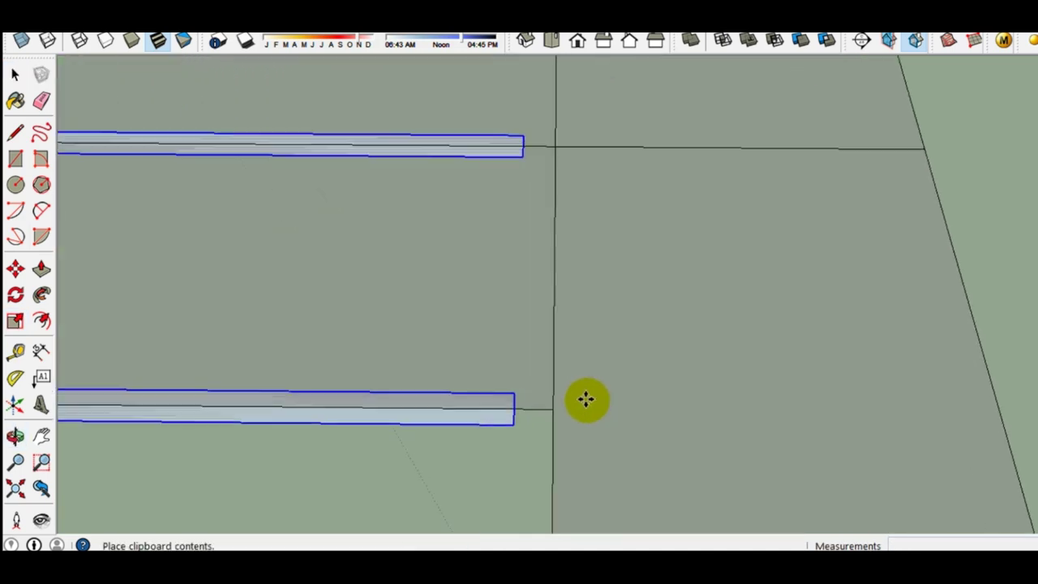
Step: Place the pasted beam copy and stretch the left beam to meet it
click(600, 422)
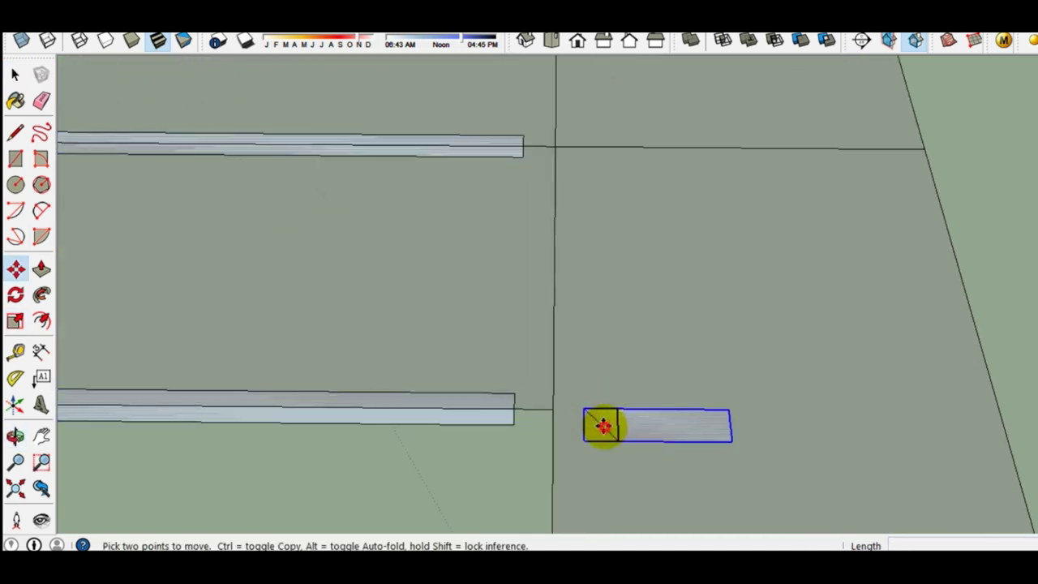
click(547, 409)
key(space)
scroll(523, 418, up, 2)
click(501, 423)
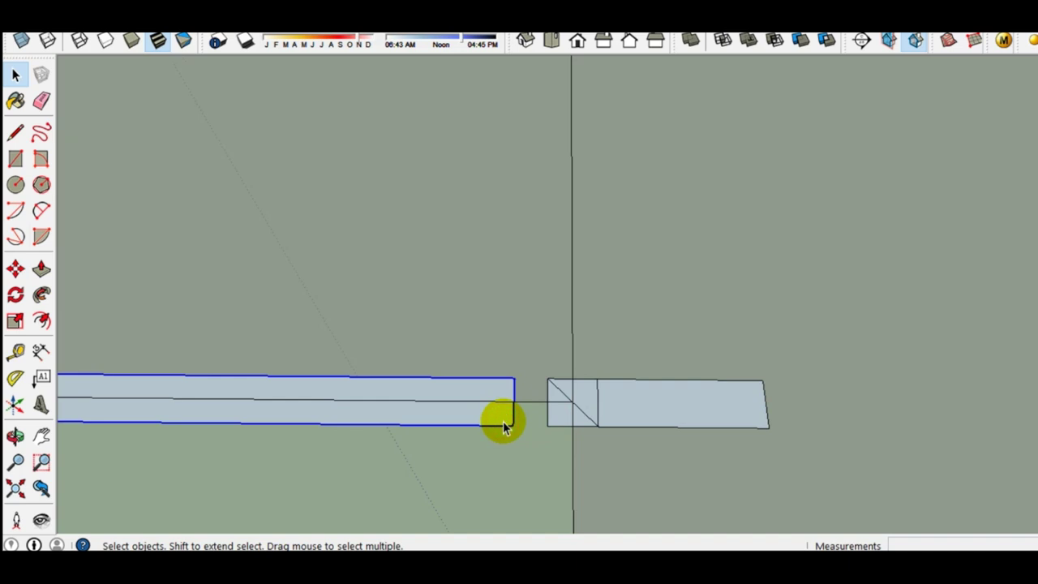
key(s)
drag(513, 401, 548, 420)
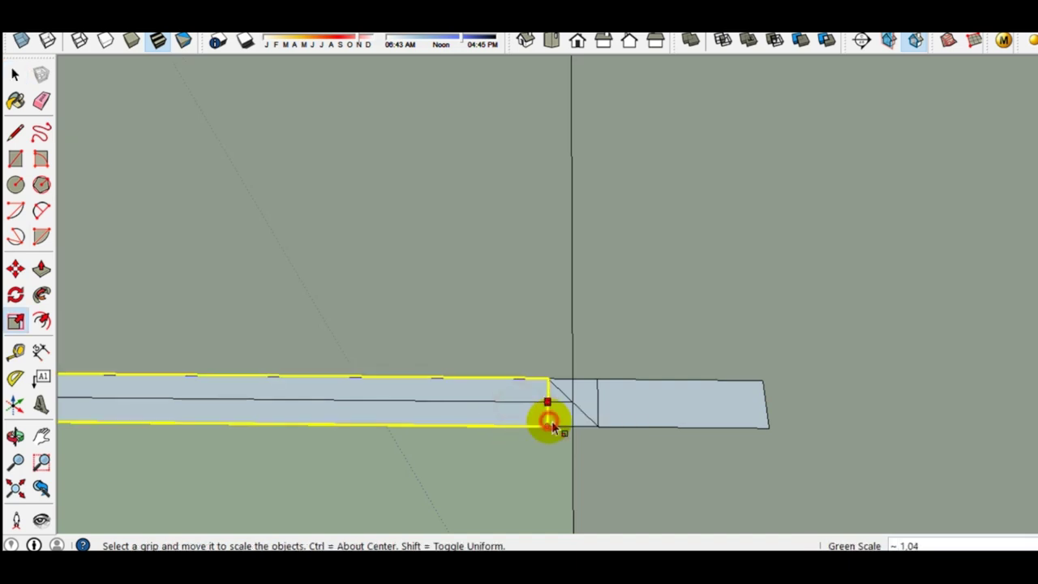
key(space)
middle_drag(463, 197, 502, 350)
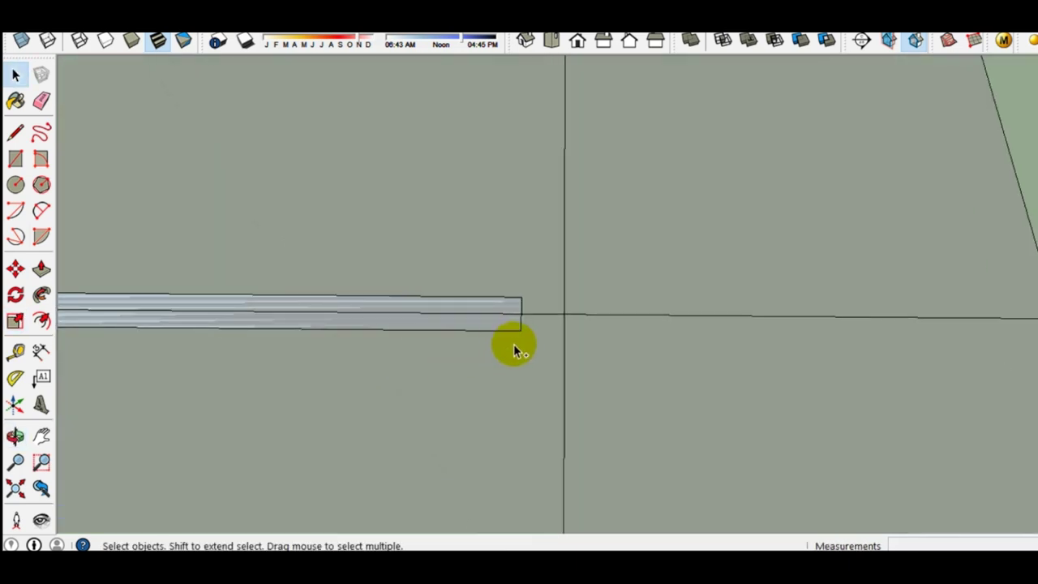
Step: Paste short beam pieces and set one across the grid line at the middle beam's end
key(ctrl+v)
scroll(559, 301, down, 5)
click(492, 304)
scroll(527, 300, down, 3)
scroll(279, 349, up, 2)
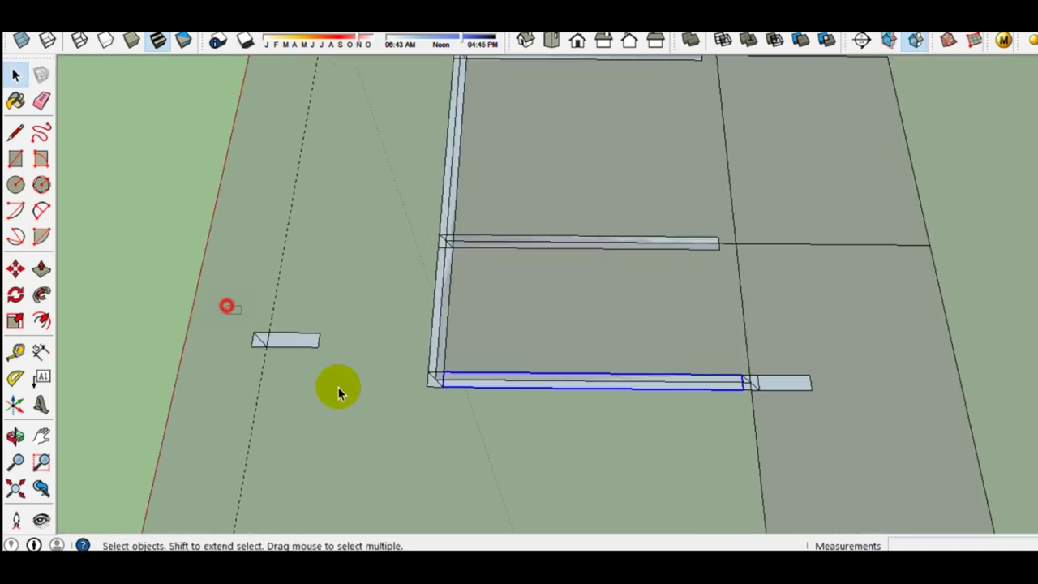
scroll(523, 292, up, 3)
scroll(440, 345, up, 3)
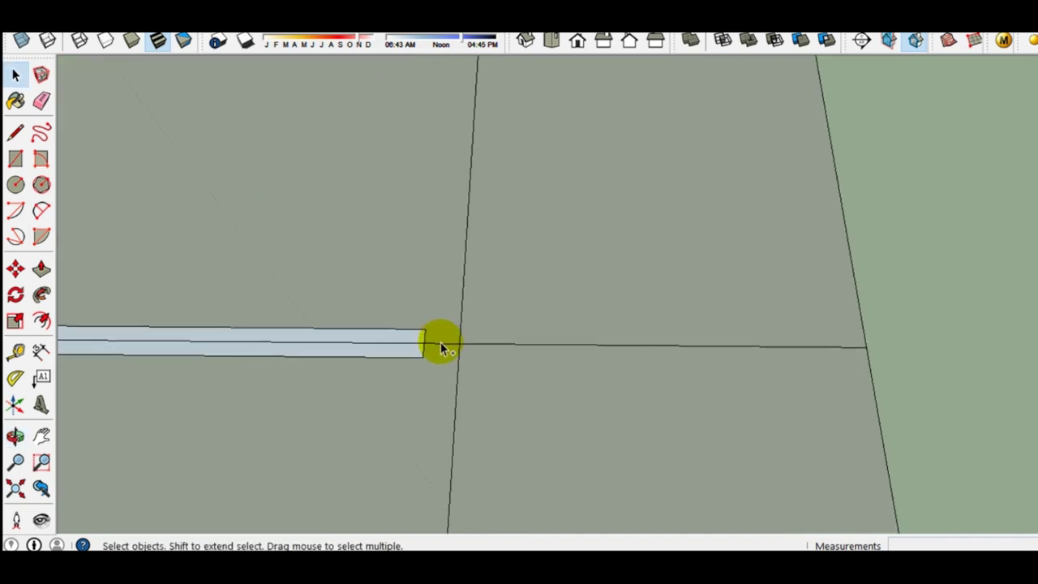
key(ctrl+v)
click(516, 358)
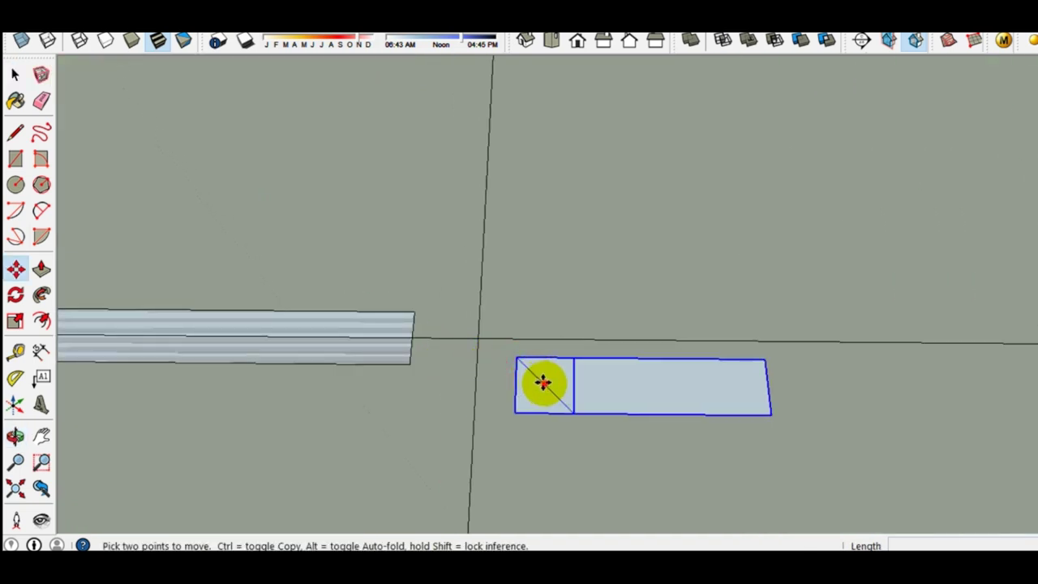
click(541, 381)
click(482, 339)
key(space)
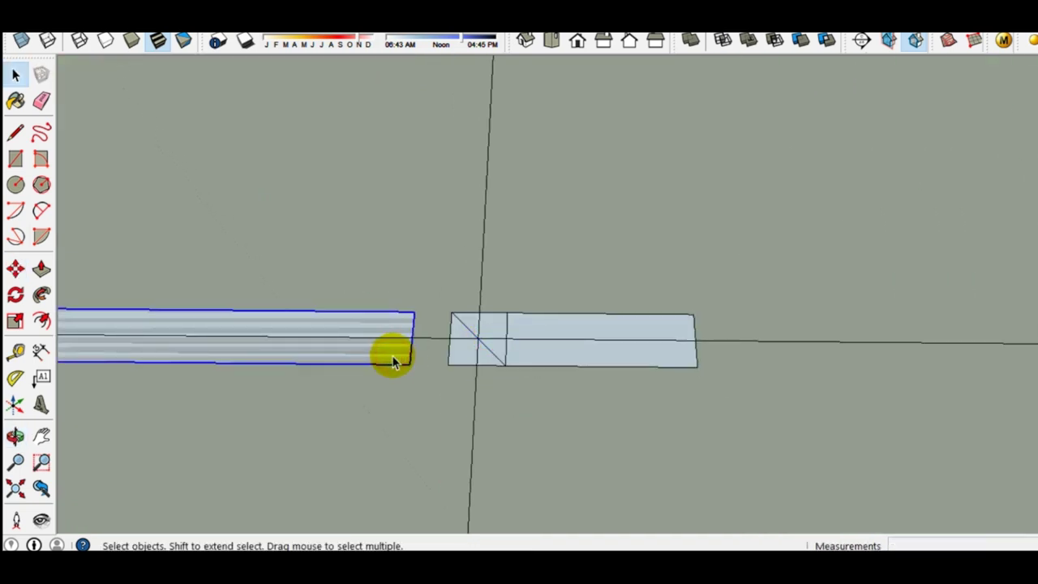
Step: Scale the middle beam so it stretches to meet the new piece
key(s)
drag(410, 339, 446, 357)
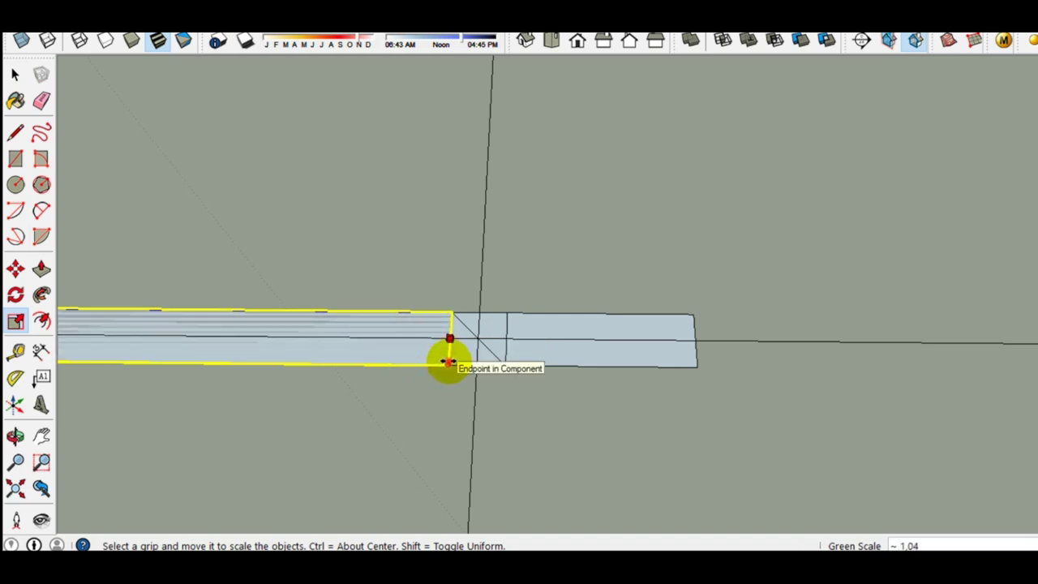
click(447, 360)
key(space)
mouse_move(352, 365)
middle_down()
mouse_move(626, 347)
mouse_move(549, 372)
mouse_move(596, 381)
middle_up()
Step: Rotate-copy the beam piece 90° about its corner
key(q)
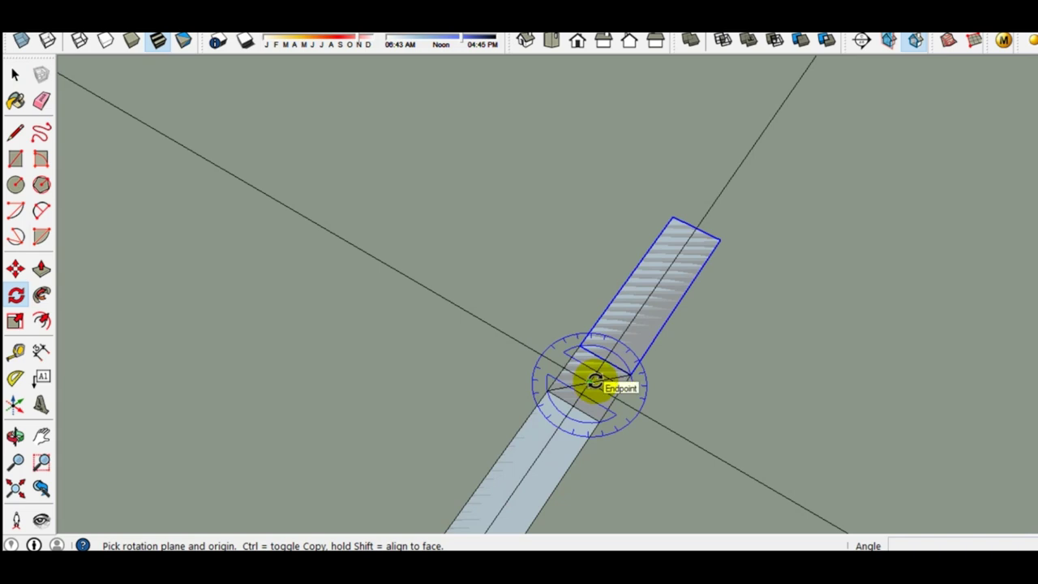
click(595, 381)
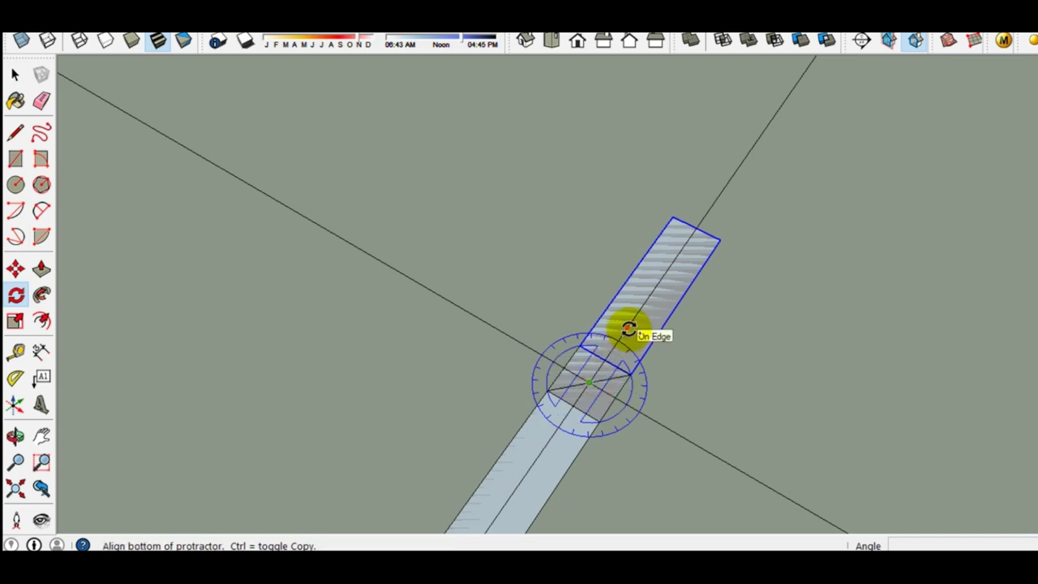
click(630, 329)
click(494, 330)
key(space)
mouse_move(494, 329)
shift+middle_down()
mouse_move(430, 320)
mouse_move(537, 389)
shift+middle_up()
scroll(538, 390, up, 2)
Step: Scale the rotated copy along green to 4.29, making a long new beam
key(s)
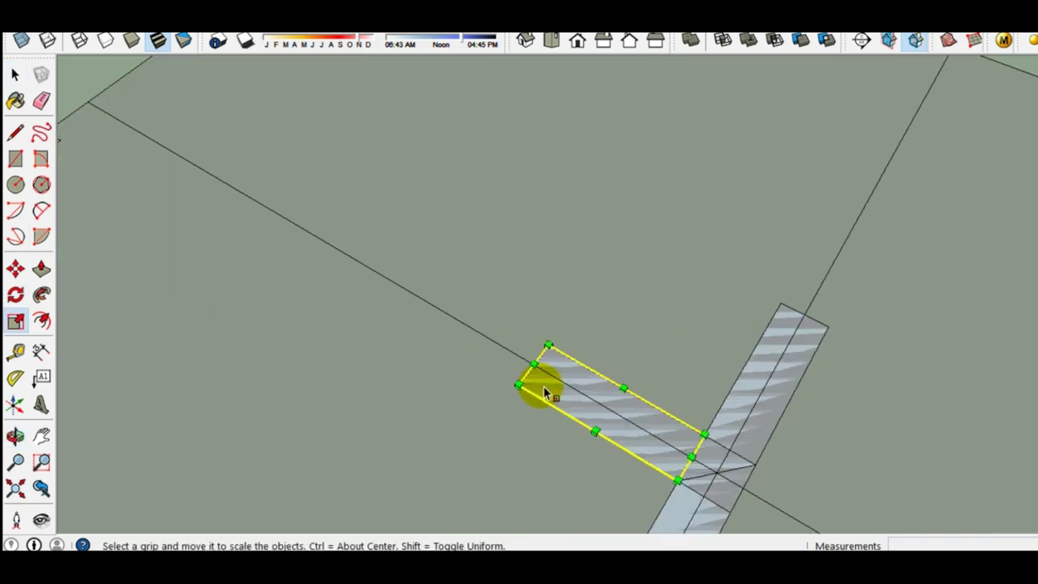
click(533, 367)
scroll(533, 366, down, 2)
scroll(251, 230, up, 1)
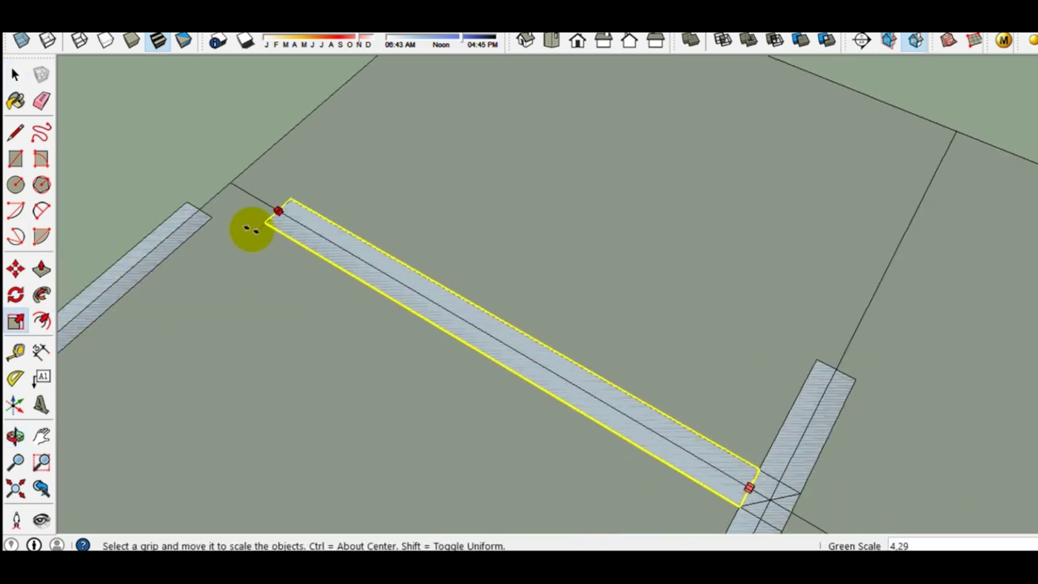
click(247, 214)
key(space)
shift+middle_drag(246, 216, 301, 359)
Step: Copy and paste another beam piece, moving it across the new beam's outer corner end
key(ctrl+c)
key(ctrl+v)
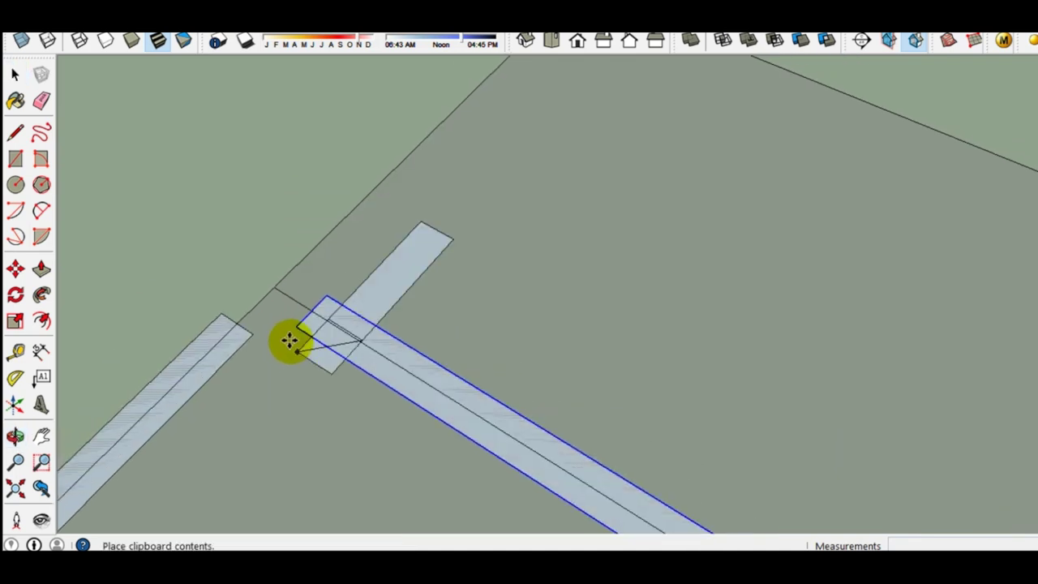
click(343, 238)
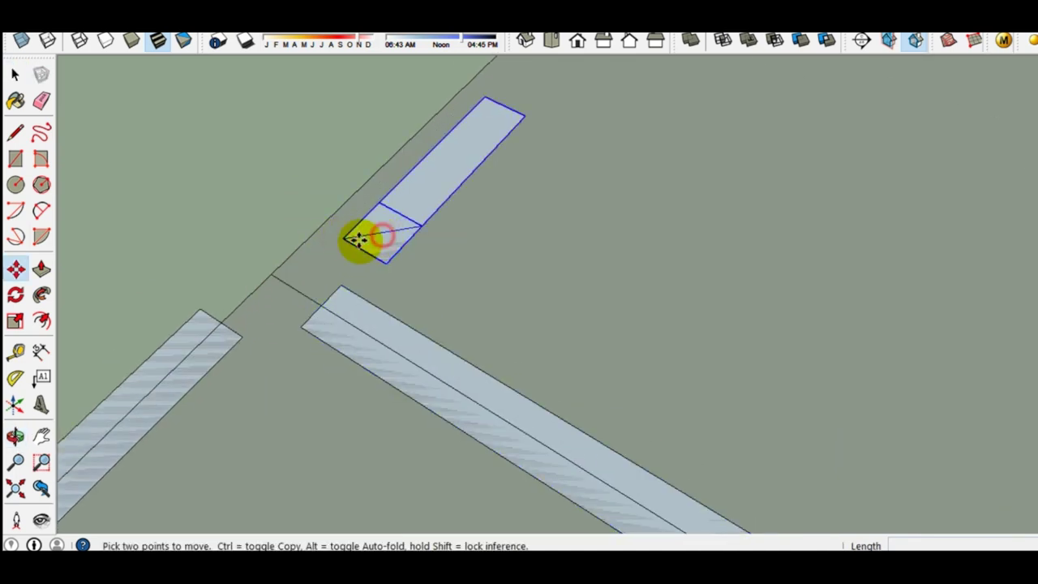
click(356, 238)
click(273, 274)
key(space)
scroll(303, 276, down, 3)
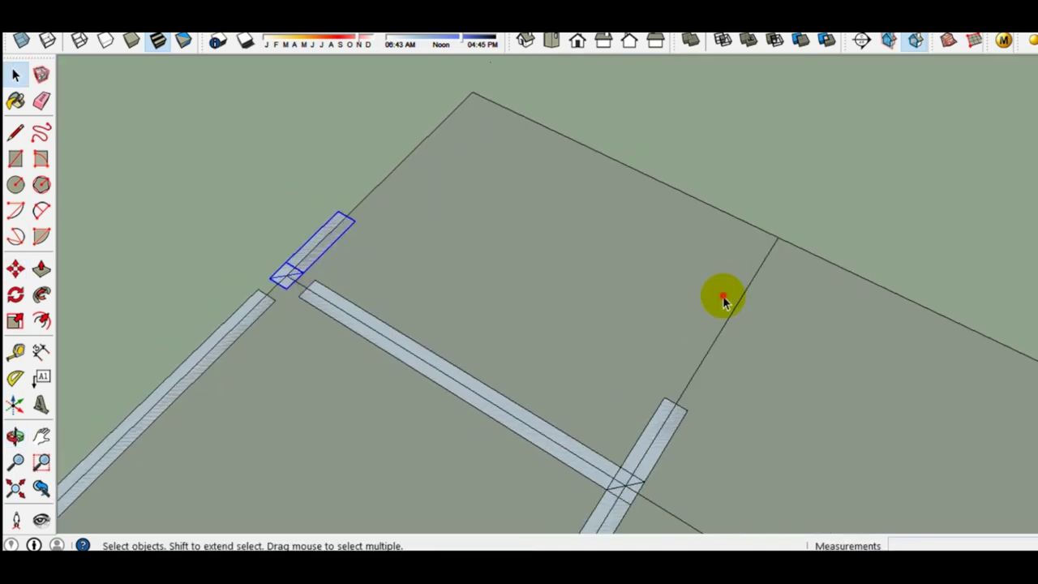
scroll(721, 292, down, 3)
Step: Orbit around the completed L-shaped plinth beam grid to inspect it
middle_drag(597, 292, 728, 299)
key(space)
scroll(522, 316, down, 3)
scroll(581, 287, up, 2)
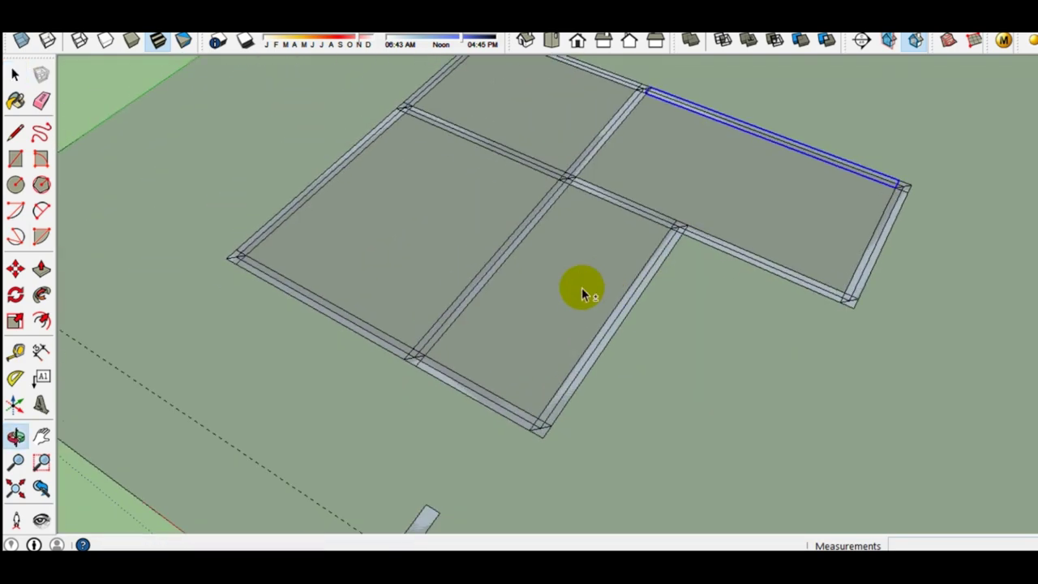
scroll(396, 339, up, 2)
mouse_move(396, 339)
middle_down()
mouse_move(446, 308)
mouse_move(501, 316)
mouse_move(545, 370)
middle_up()
scroll(446, 312, down, 2)
scroll(545, 371, down, 2)
middle_drag(548, 261, 380, 290)
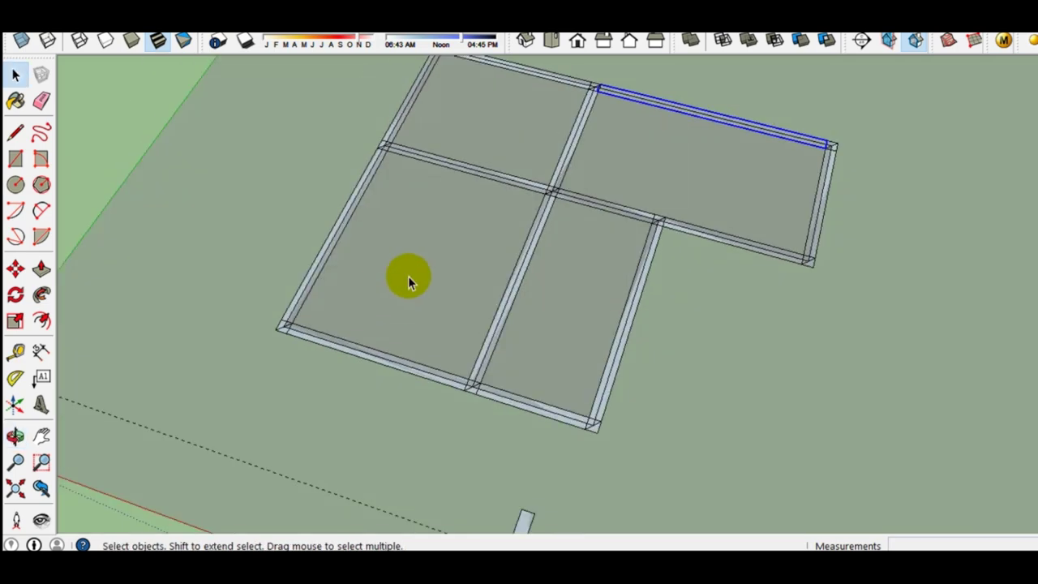
scroll(490, 235, up, 3)
mouse_move(489, 235)
middle_down()
mouse_move(468, 294)
mouse_move(278, 301)
middle_up()
scroll(459, 309, down, 1)
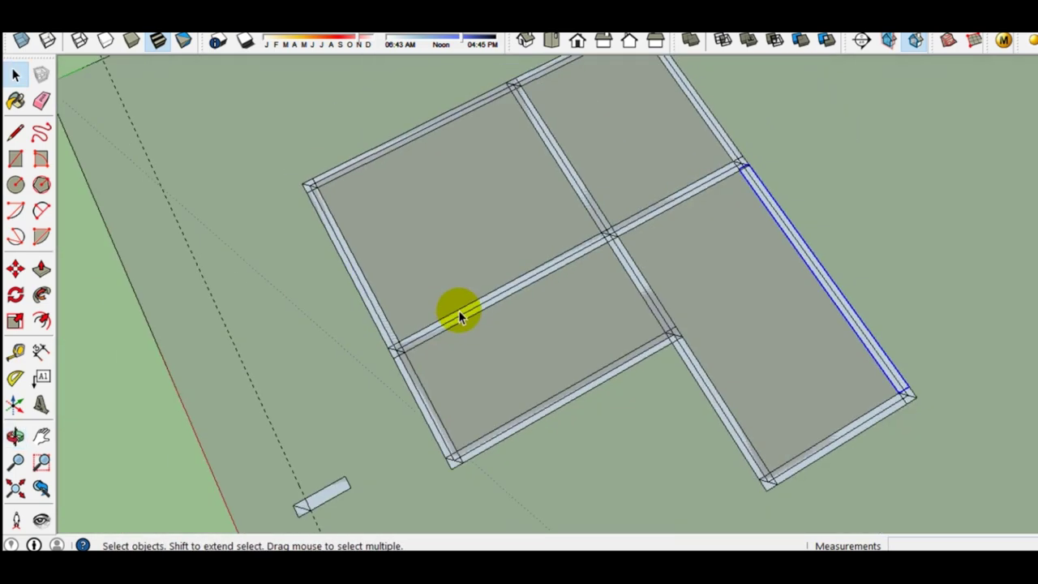
Step: Move the spare beam piece out onto the green ground outside the plot
scroll(458, 310, down, 1)
middle_drag(430, 347, 506, 232)
scroll(511, 276, up, 2)
middle_drag(514, 306, 437, 294)
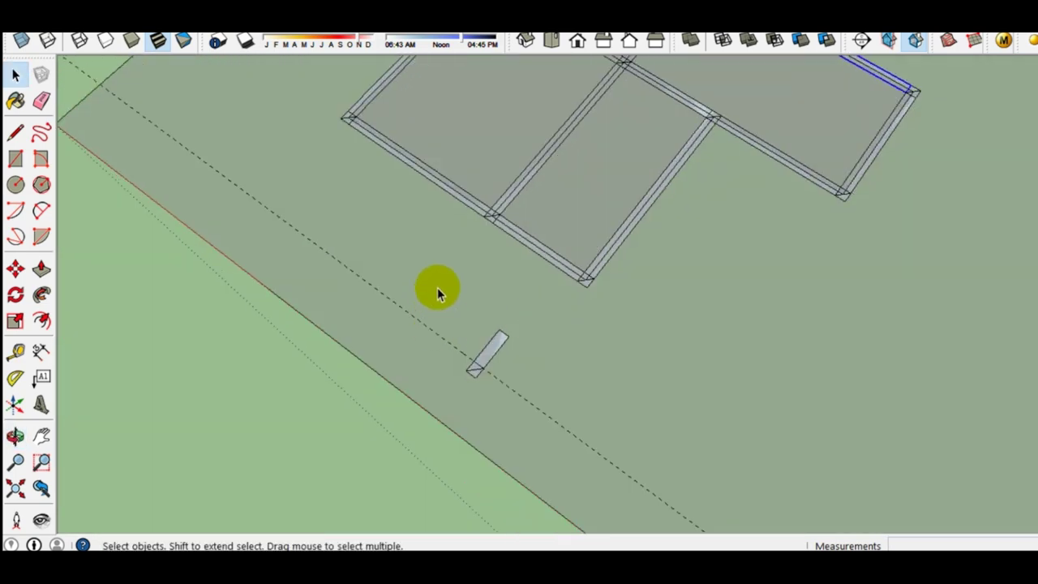
key(m)
click(647, 343)
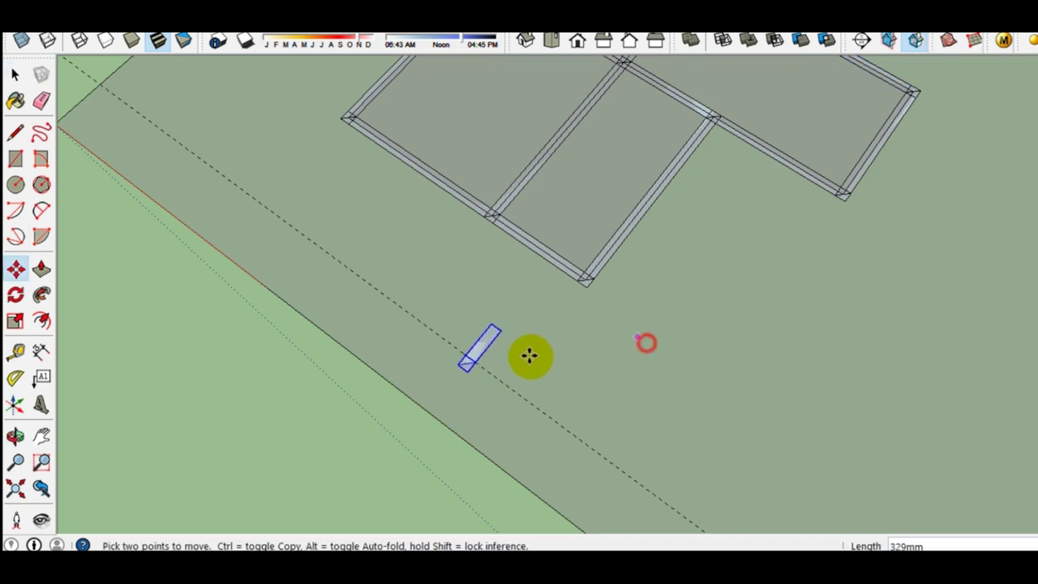
click(271, 402)
key(space)
Step: Move the thin beam rectangle apart from its small square end
mouse_move(262, 408)
middle_down()
mouse_move(311, 285)
mouse_move(265, 311)
mouse_move(322, 312)
middle_up()
scroll(289, 340, up, 3)
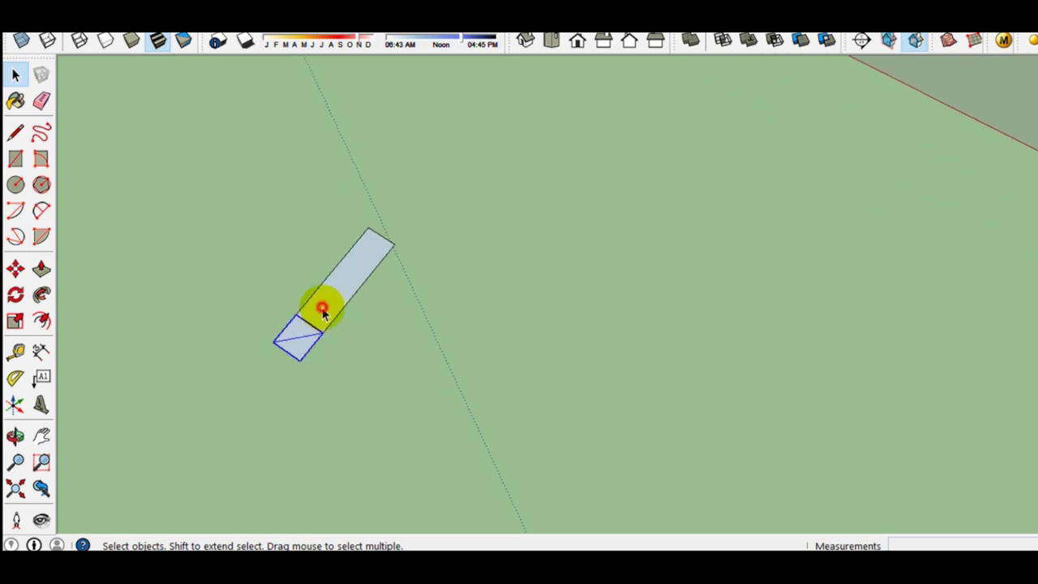
click(321, 305)
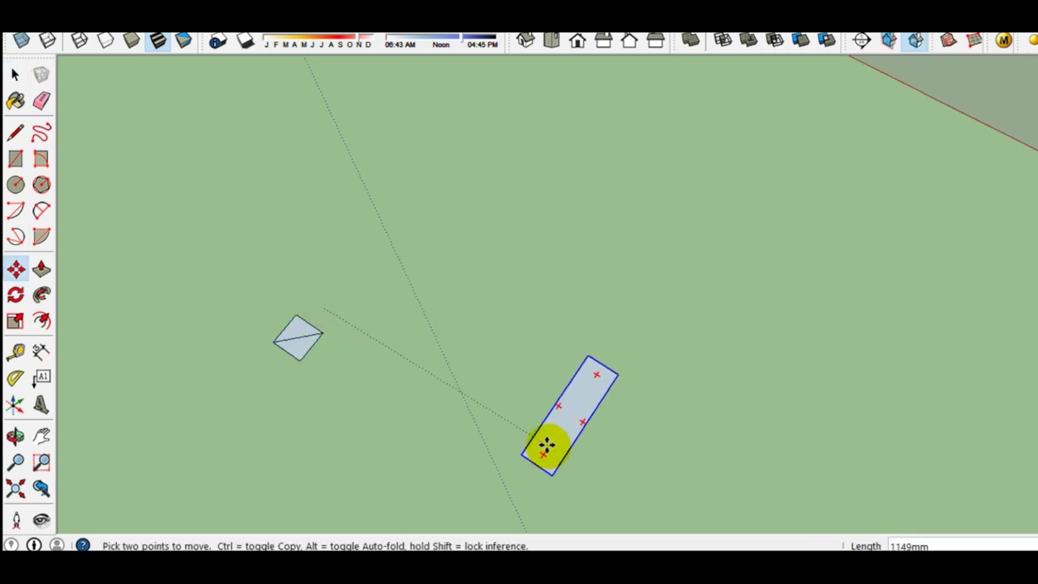
click(309, 318)
key(space)
middle_drag(327, 300, 603, 195)
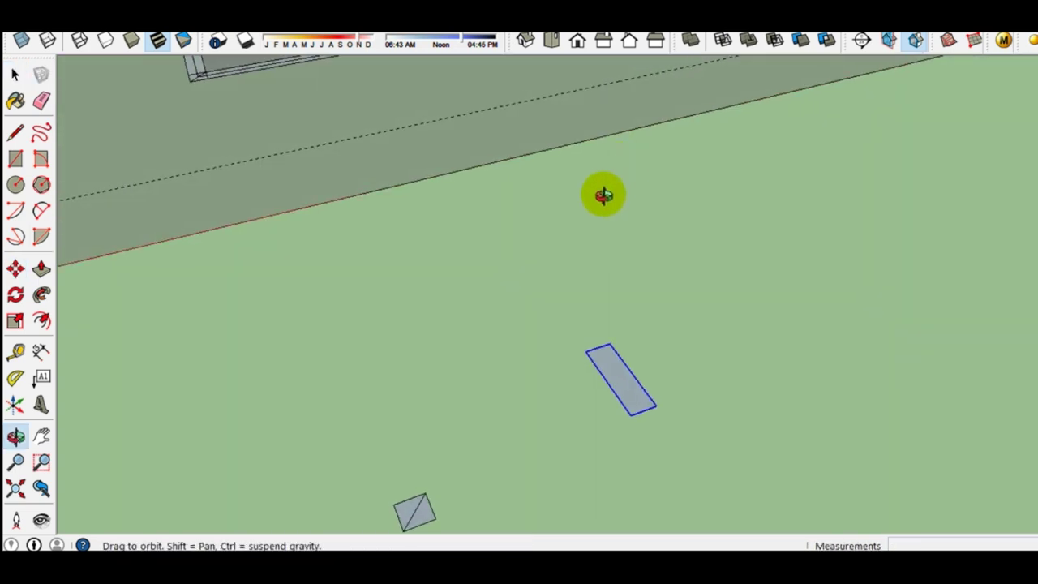
scroll(420, 214, down, 3)
mouse_move(419, 213)
middle_down()
mouse_move(490, 90)
mouse_move(454, 162)
mouse_move(338, 258)
mouse_move(519, 176)
middle_up()
middle_drag(567, 202, 420, 185)
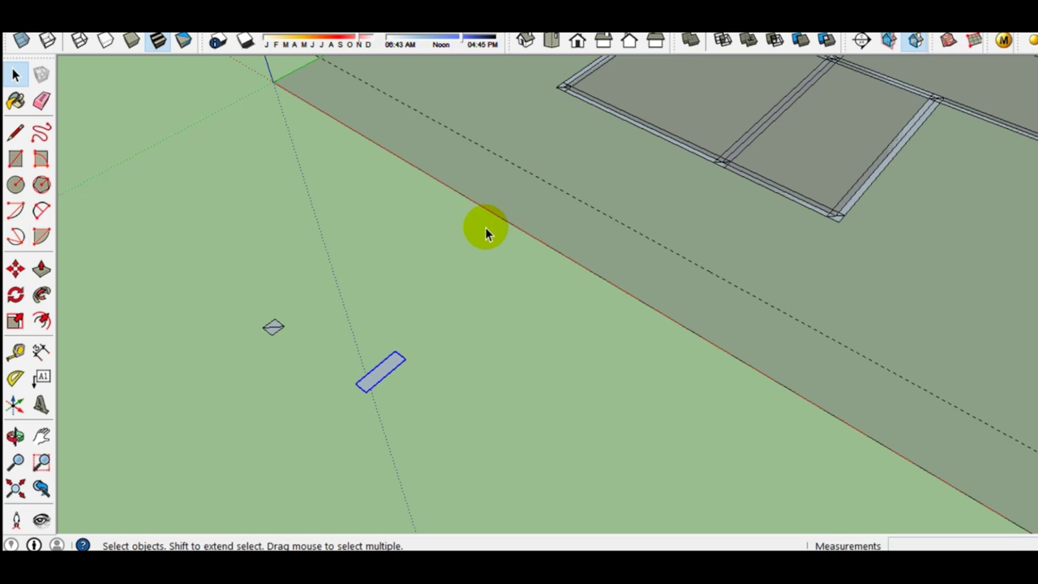
Step: Edit the square group and remove its diagonal edge
mouse_move(354, 369)
middle_down()
mouse_move(440, 352)
mouse_move(317, 305)
middle_up()
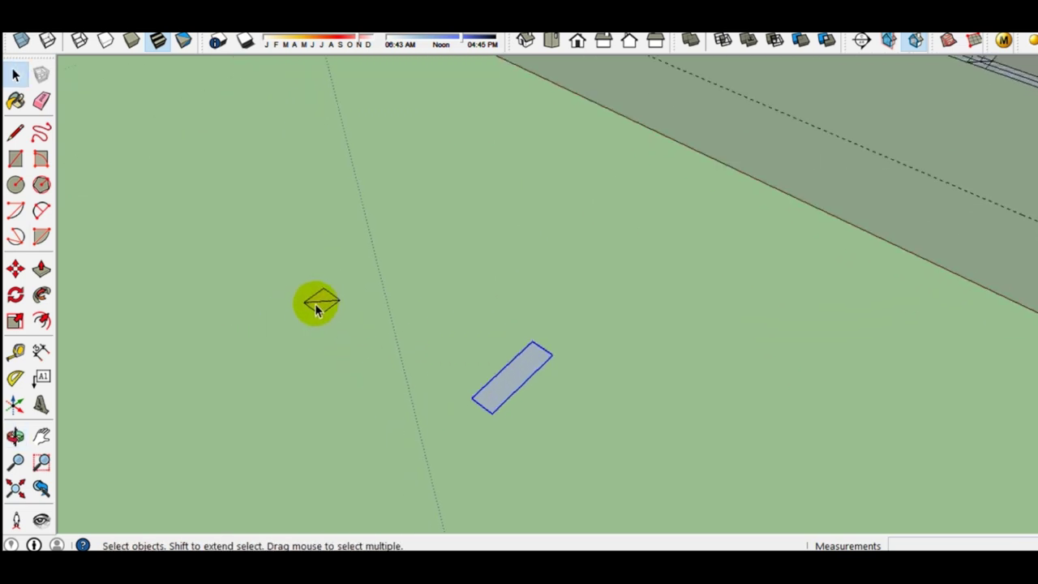
scroll(318, 305, up, 1)
scroll(316, 308, up, 2)
double_click(316, 307)
scroll(326, 304, up, 1)
scroll(326, 302, up, 1)
scroll(327, 300, up, 1)
click(329, 303)
scroll(329, 303, up, 1)
scroll(328, 302, up, 1)
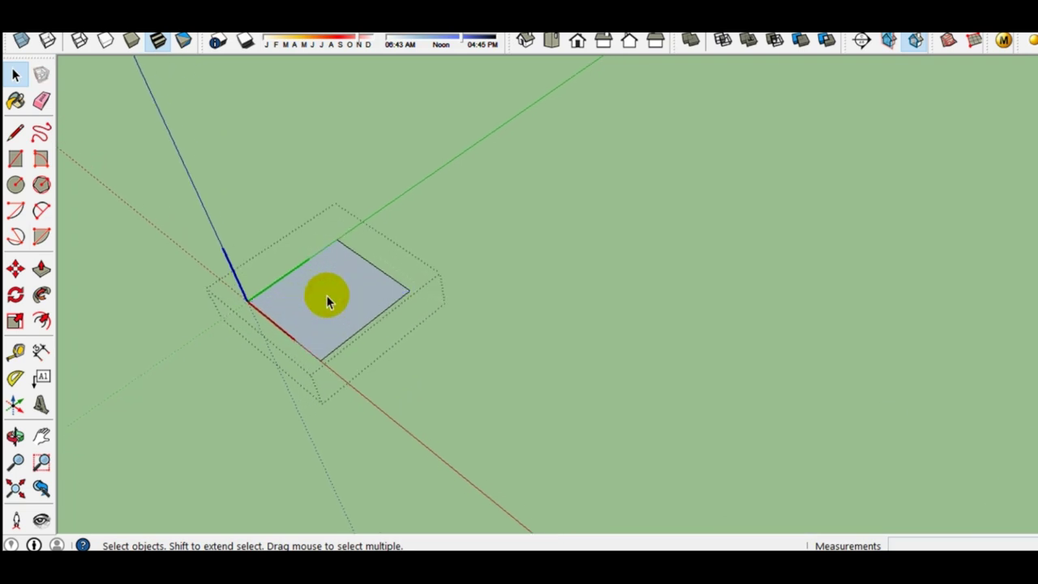
key(Escape)
Step: Move the small square to sit left of the beam rectangle, well apart from it
scroll(329, 302, down, 4)
middle_drag(328, 301, 534, 271)
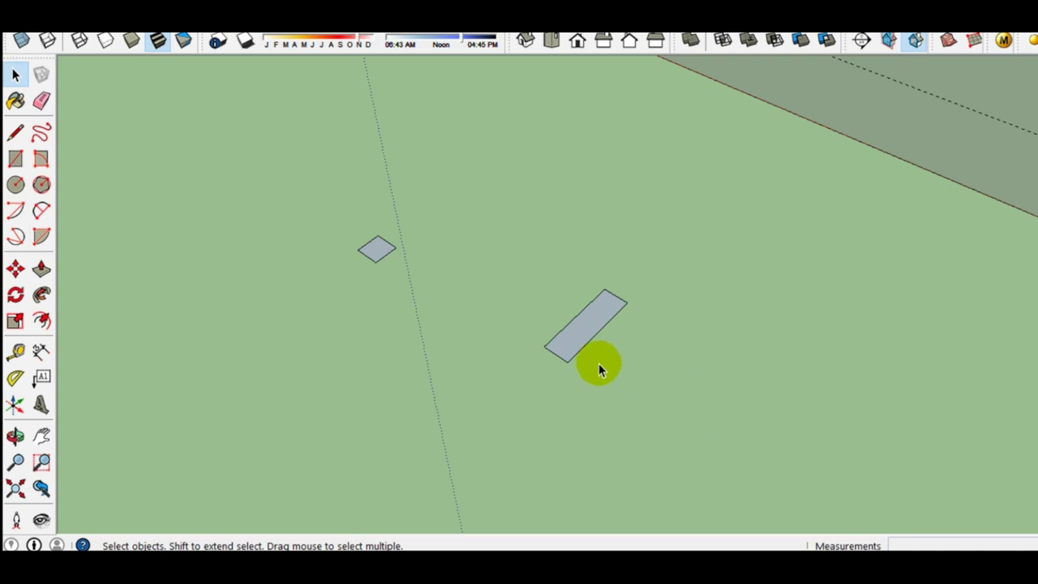
scroll(588, 357, up, 1)
click(577, 343)
mouse_move(577, 343)
middle_down()
mouse_move(525, 249)
mouse_move(575, 227)
mouse_move(327, 293)
mouse_move(317, 267)
mouse_move(317, 283)
middle_up()
click(316, 261)
key(m)
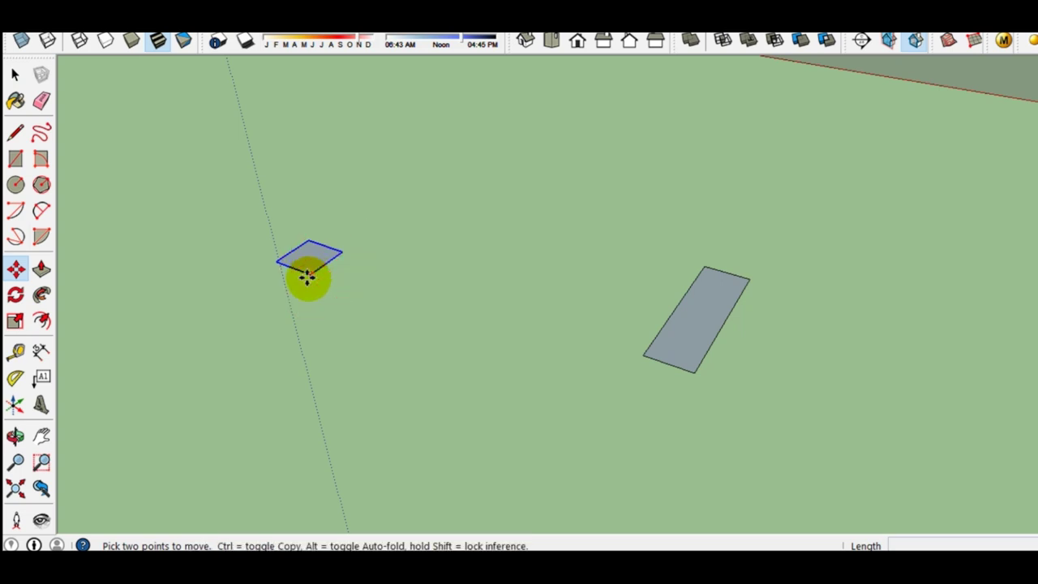
click(307, 276)
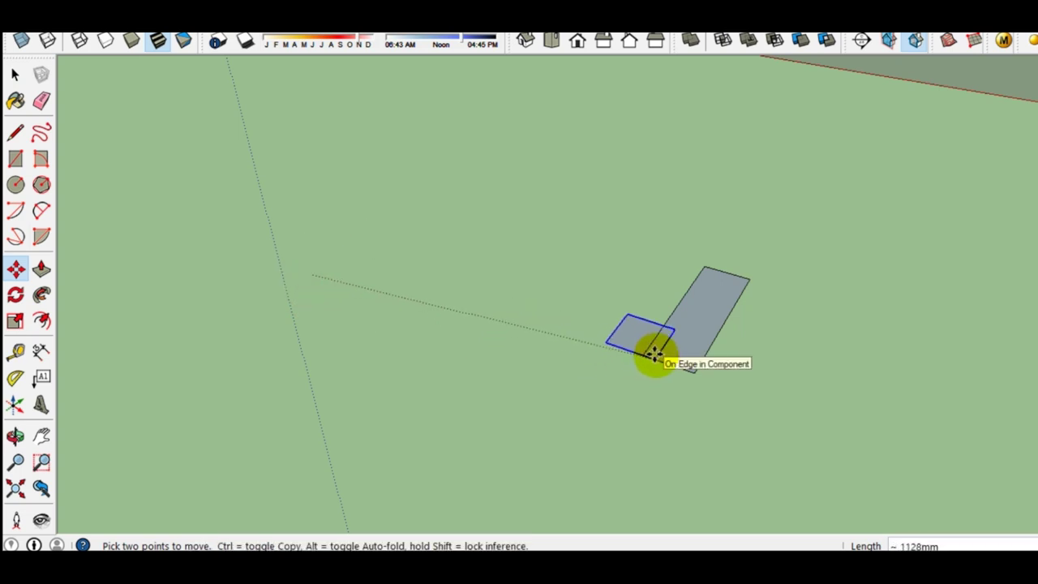
click(642, 354)
middle_drag(646, 352, 660, 343)
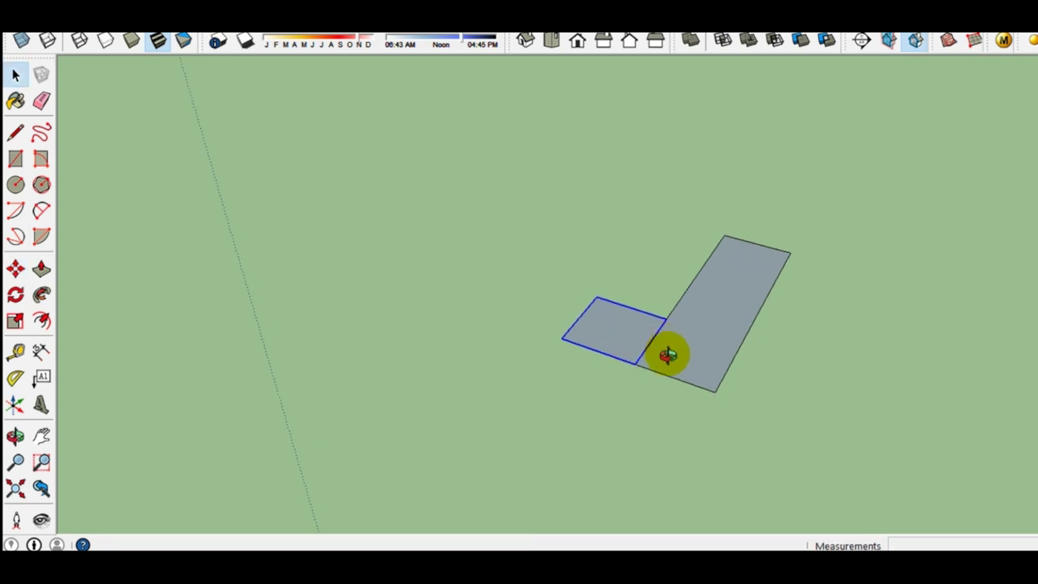
key(space)
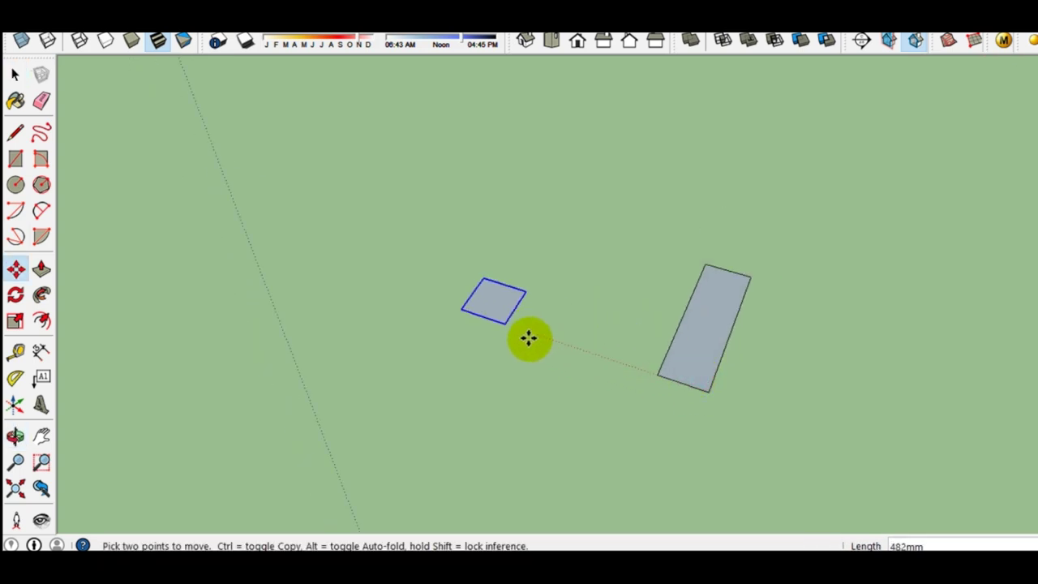
click(469, 321)
key(space)
mouse_move(470, 320)
middle_down()
mouse_move(655, 327)
mouse_move(738, 300)
mouse_move(500, 322)
mouse_move(540, 292)
mouse_move(556, 303)
mouse_move(528, 345)
middle_up()
Step: Open the beam rectangle component for editing
scroll(531, 345, up, 2)
scroll(523, 350, up, 2)
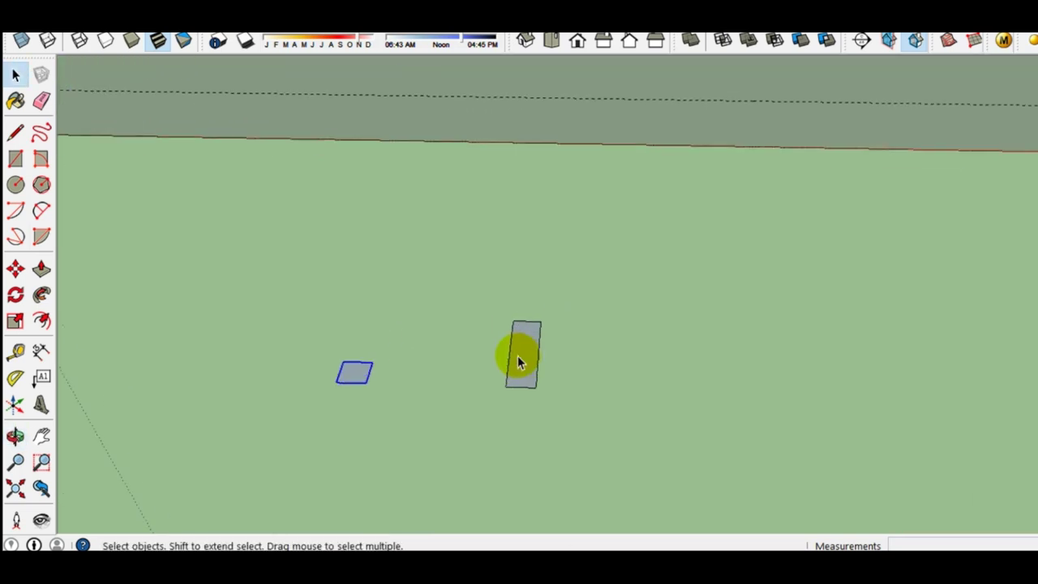
double_click(519, 361)
mouse_move(527, 375)
middle_down()
mouse_move(515, 349)
mouse_move(533, 346)
mouse_move(509, 369)
mouse_move(518, 361)
middle_up()
scroll(528, 355, up, 2)
scroll(522, 363, up, 2)
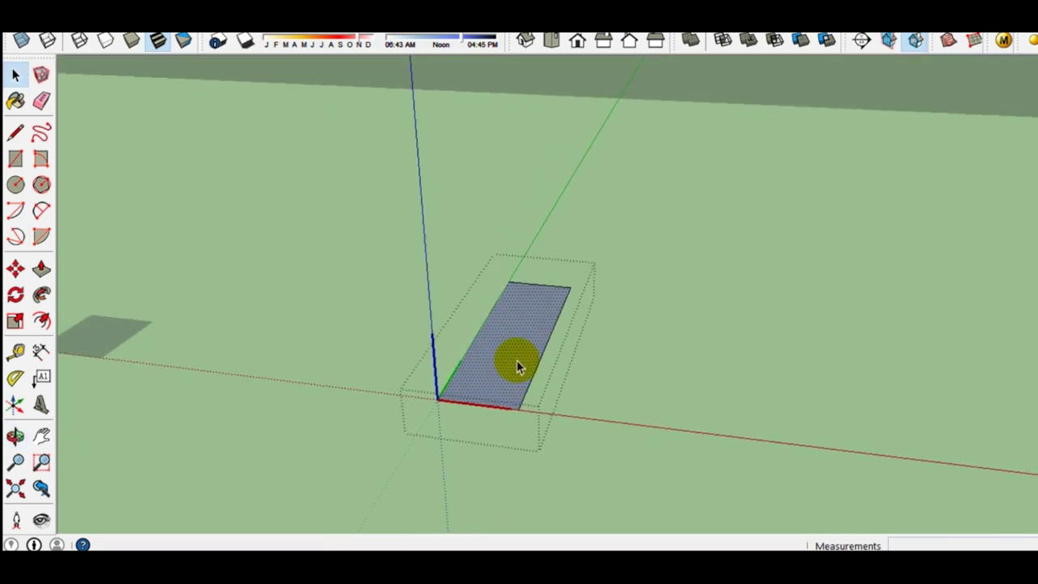
Step: Push/Pull the rectangle up into a 200 mm block
key(p)
drag(515, 374, 495, 294)
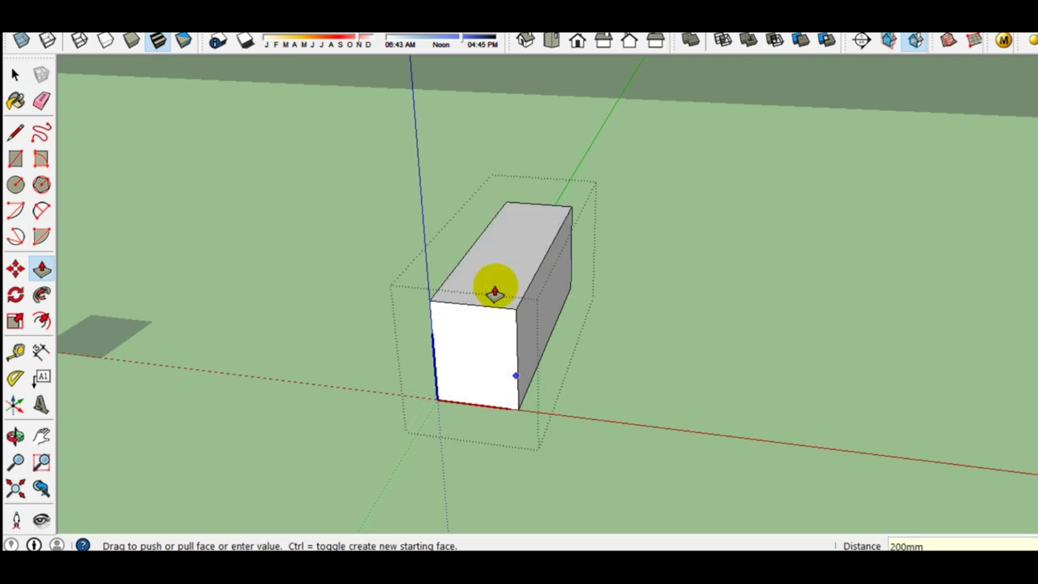
mouse_move(494, 294)
middle_down()
mouse_move(505, 301)
mouse_move(248, 295)
mouse_move(405, 290)
mouse_move(655, 313)
mouse_move(575, 297)
mouse_move(638, 301)
middle_up()
Step: Select the whole box and make it a group
triple_click(575, 301)
right_click(584, 312)
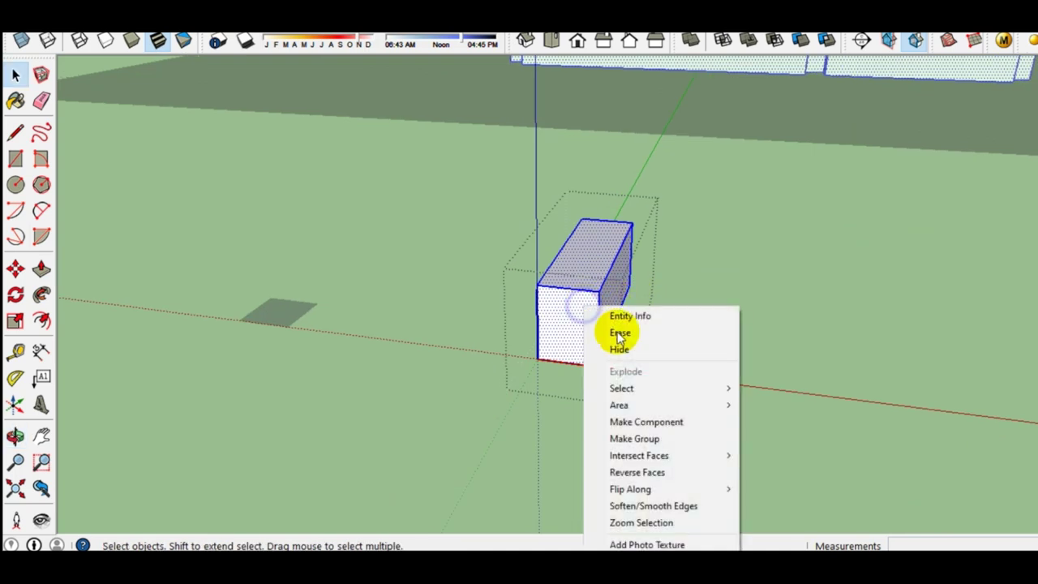
click(624, 438)
right_click(568, 317)
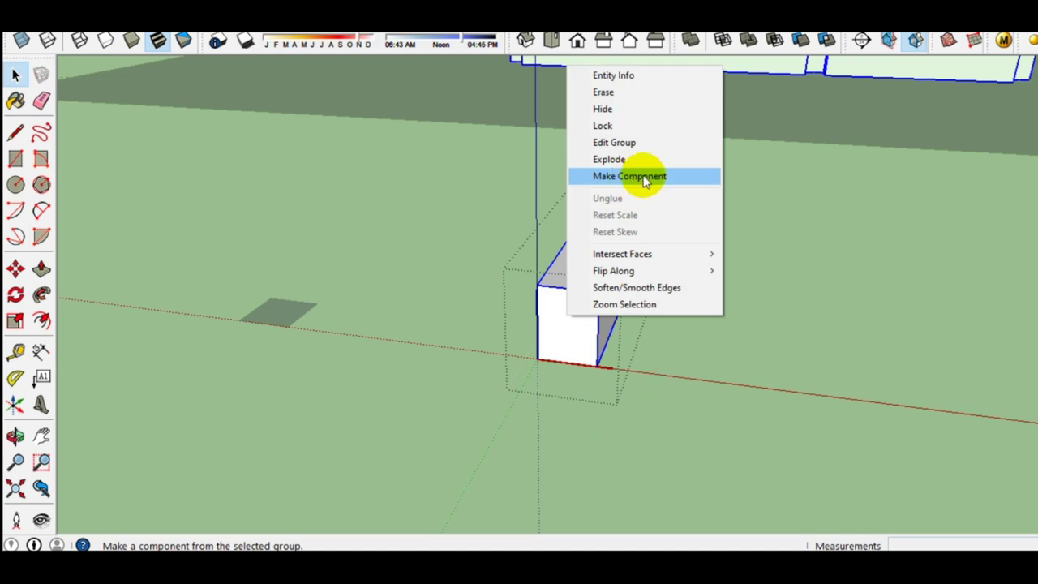
click(579, 349)
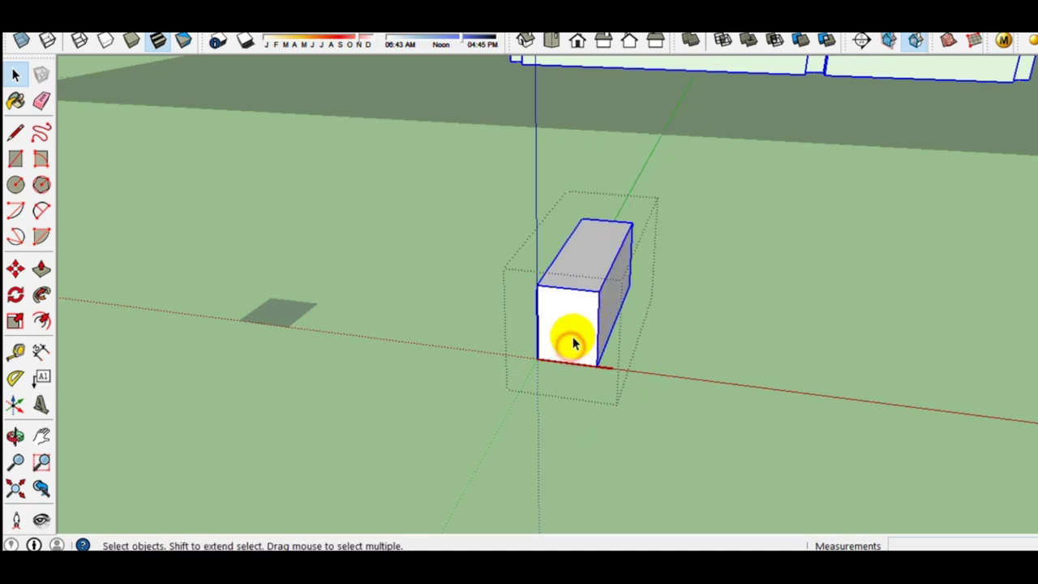
Step: Convert the box group into a component
middle_drag(591, 308, 554, 316)
right_click(554, 317)
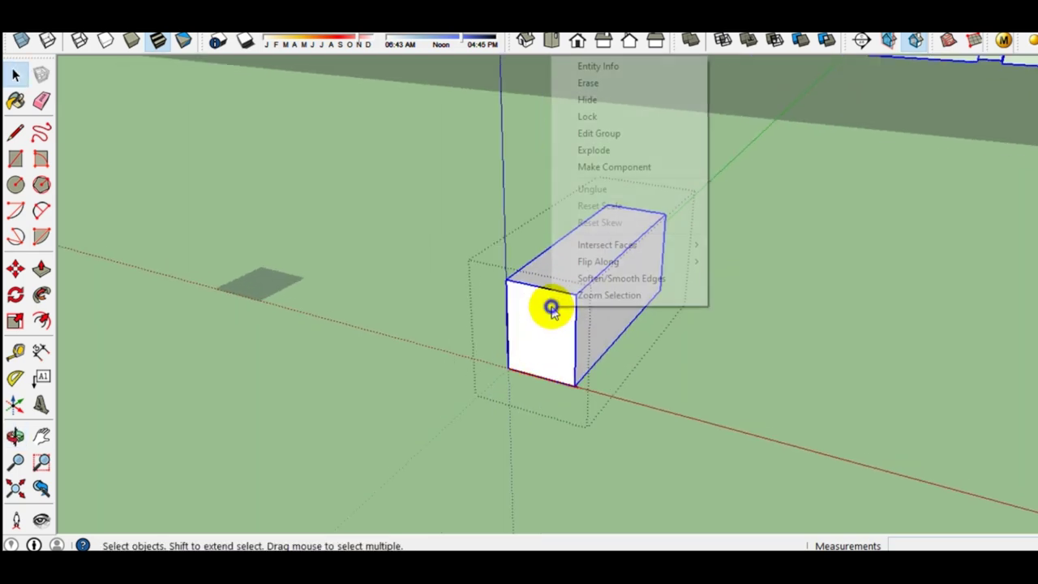
click(647, 169)
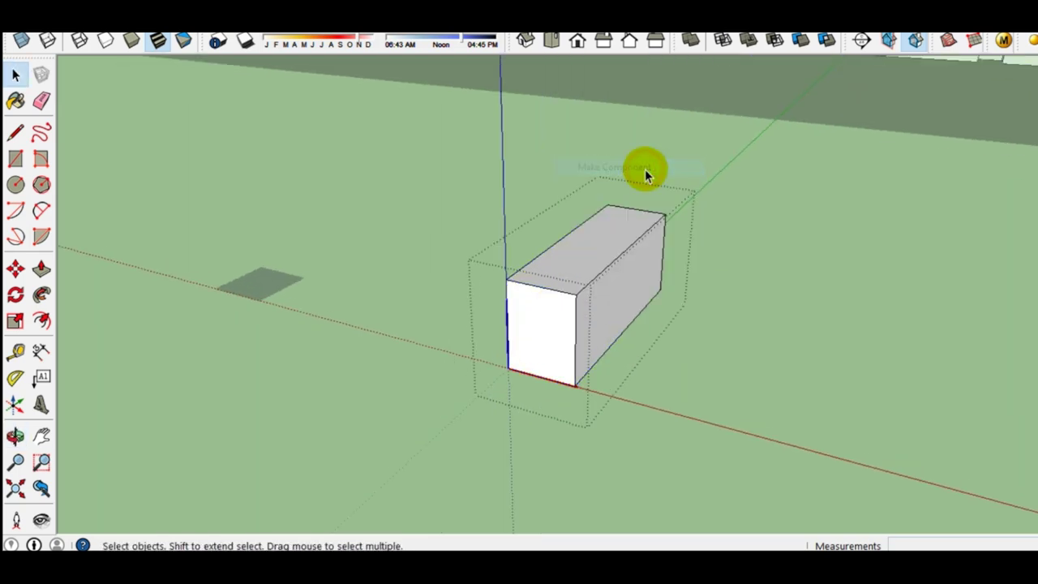
click(578, 273)
mouse_move(578, 273)
middle_down()
mouse_move(598, 317)
mouse_move(565, 346)
mouse_move(481, 350)
mouse_move(523, 333)
middle_up()
scroll(549, 322, down, 5)
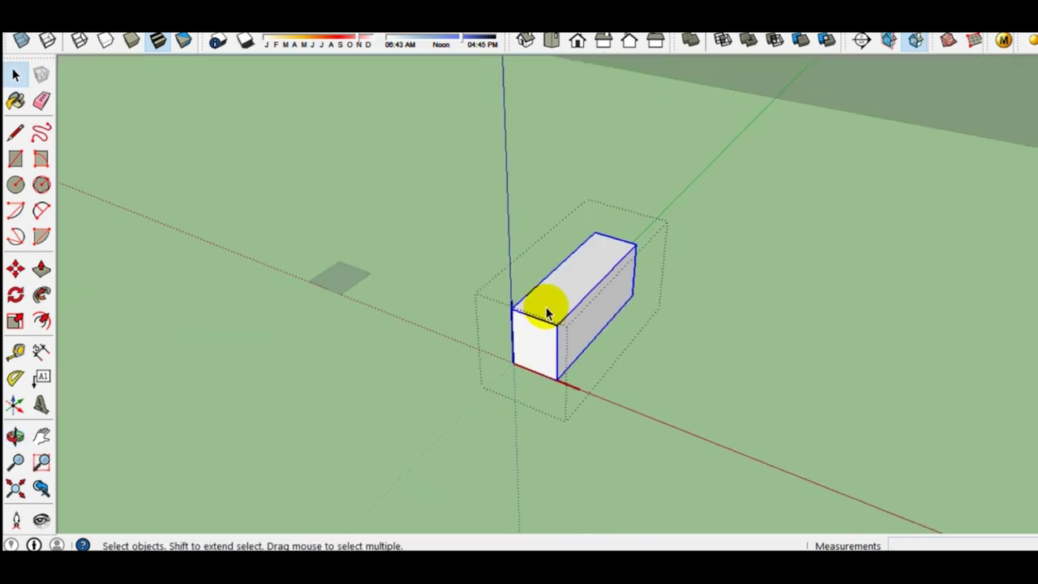
scroll(549, 308, down, 5)
middle_drag(660, 181, 497, 366)
scroll(646, 300, up, 5)
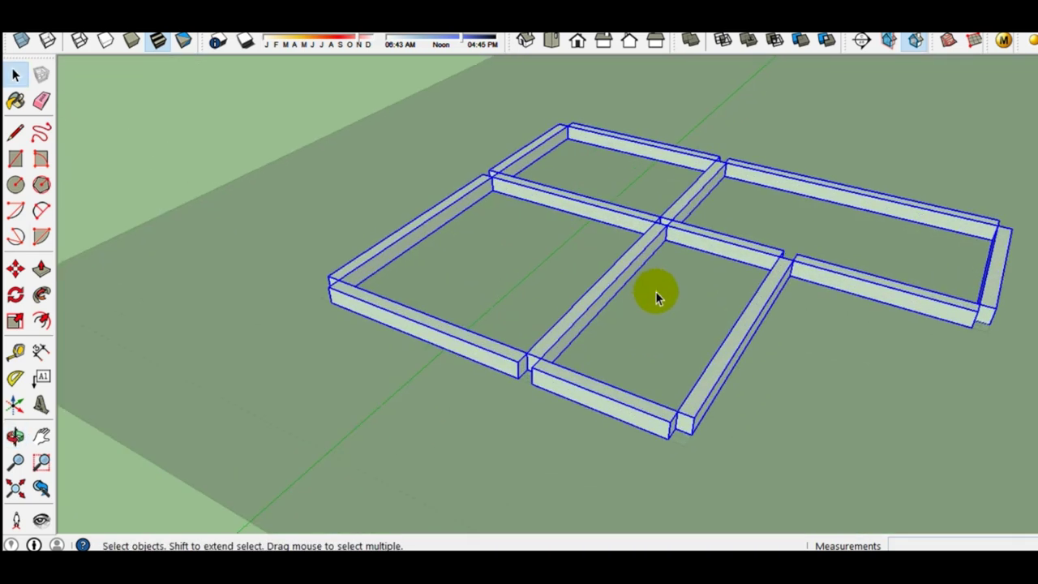
Step: Orbit and zoom the view back to the small box at the origin
scroll(656, 296, down, 3)
middle_drag(620, 311, 686, 209)
scroll(454, 308, up, 5)
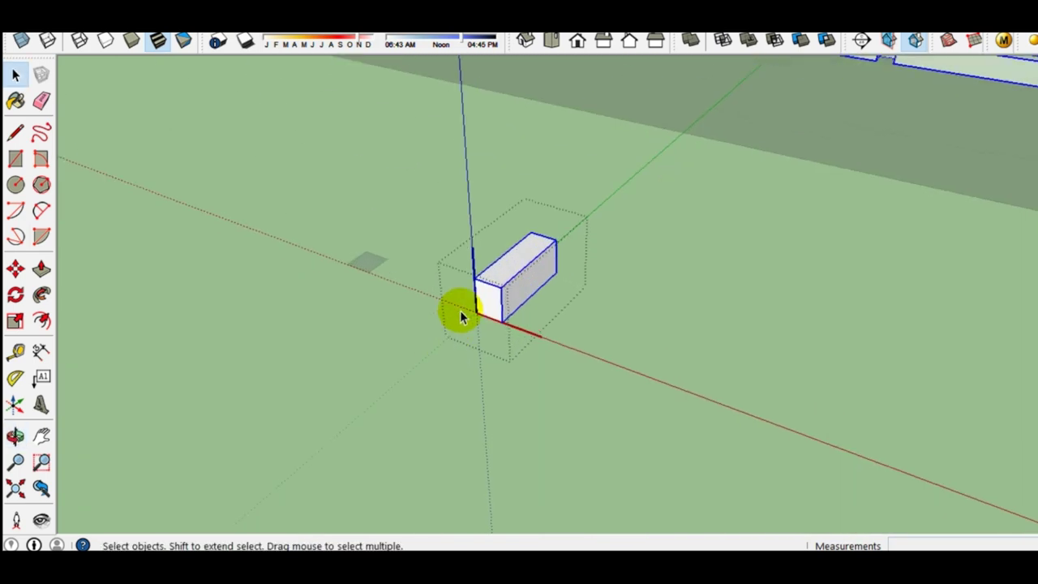
scroll(498, 273, up, 3)
scroll(499, 316, up, 2)
scroll(499, 316, down, 2)
middle_drag(505, 330, 514, 370)
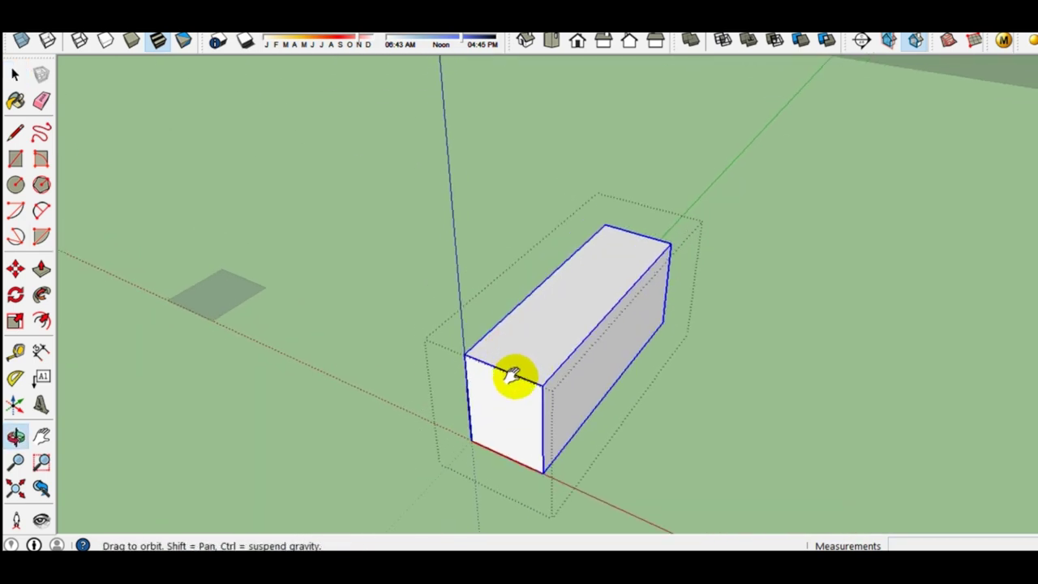
Step: Draw a 500 mm by 150 mm rectangle across the box's top corners
key(r)
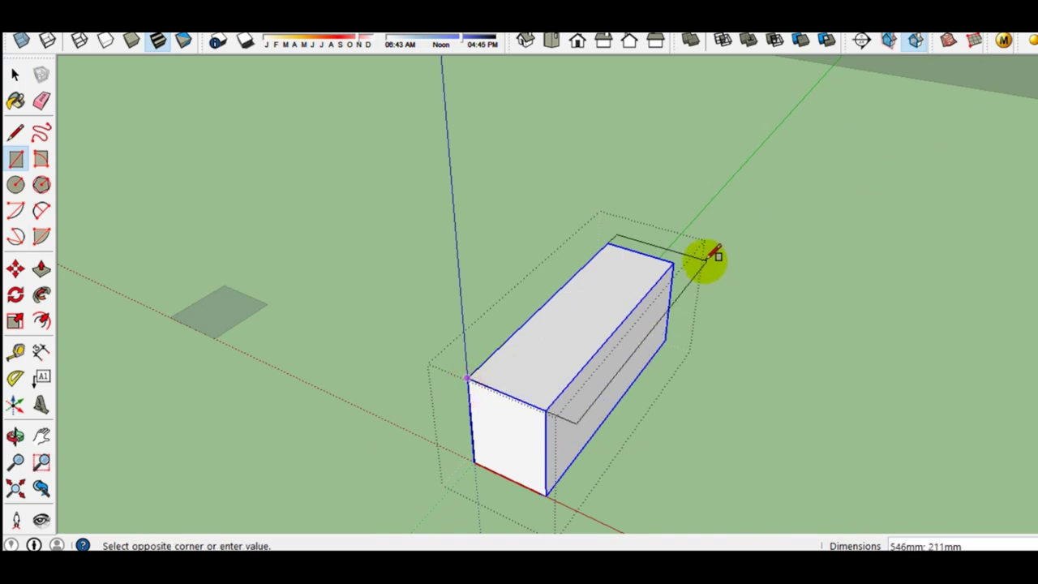
key(space)
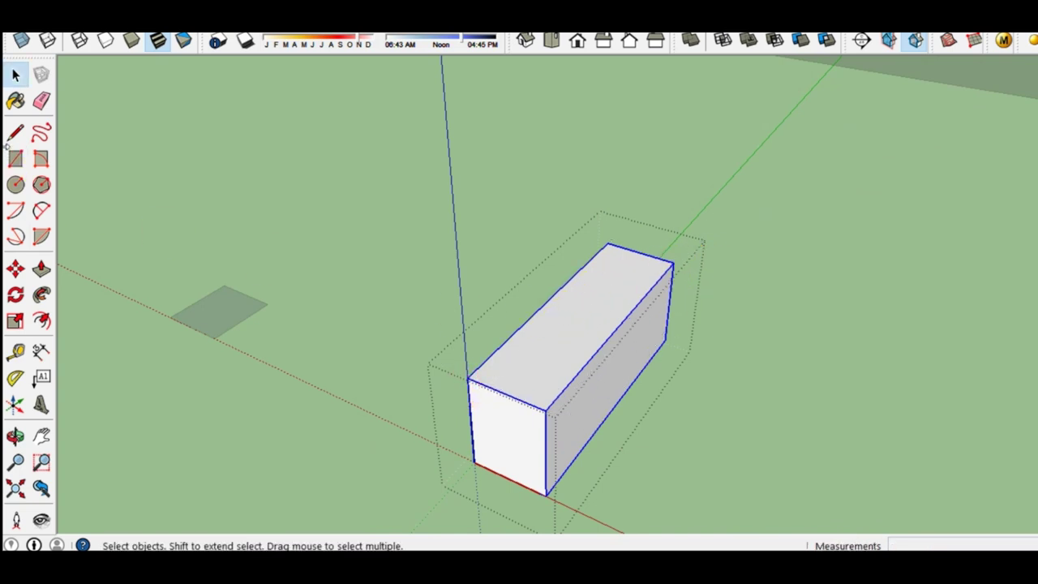
click(13, 162)
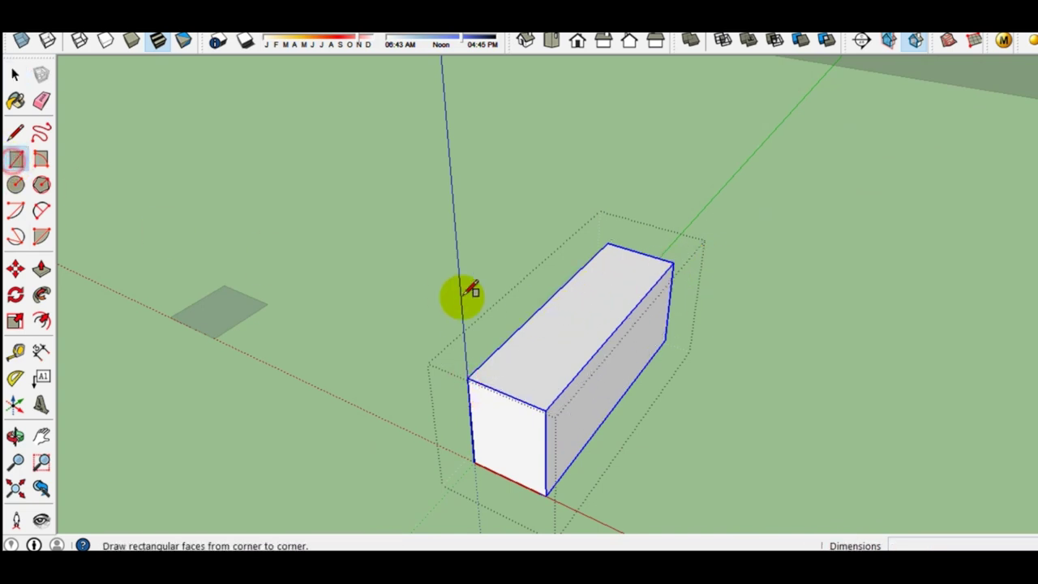
click(469, 378)
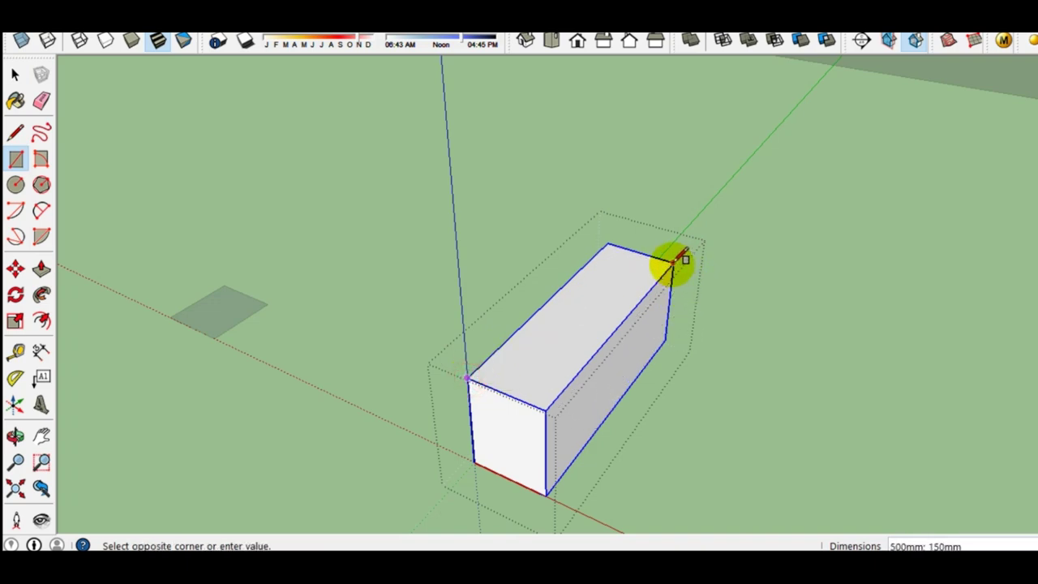
click(673, 260)
key(space)
click(568, 341)
mouse_move(533, 360)
middle_down()
mouse_move(819, 231)
mouse_move(640, 244)
mouse_move(515, 297)
mouse_move(496, 355)
mouse_move(621, 290)
mouse_move(781, 266)
mouse_move(495, 297)
mouse_move(495, 353)
mouse_move(527, 285)
middle_up()
scroll(512, 362, up, 2)
scroll(527, 290, down, 2)
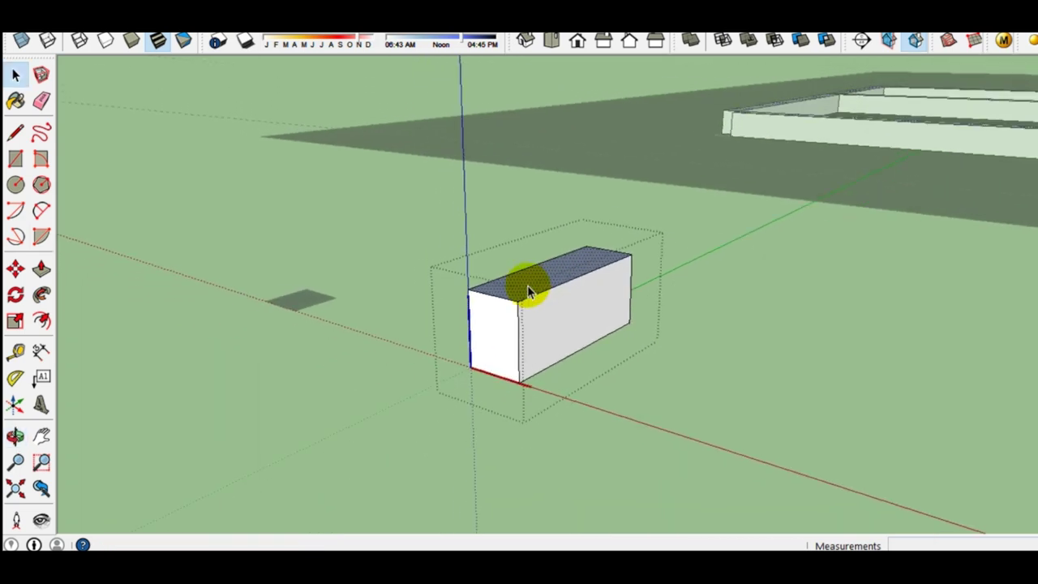
Step: Push/Pull the box's top face up 3000 mm into a tall column
mouse_move(527, 292)
middle_down()
mouse_move(524, 343)
mouse_move(557, 406)
middle_up()
scroll(560, 398, up, 2)
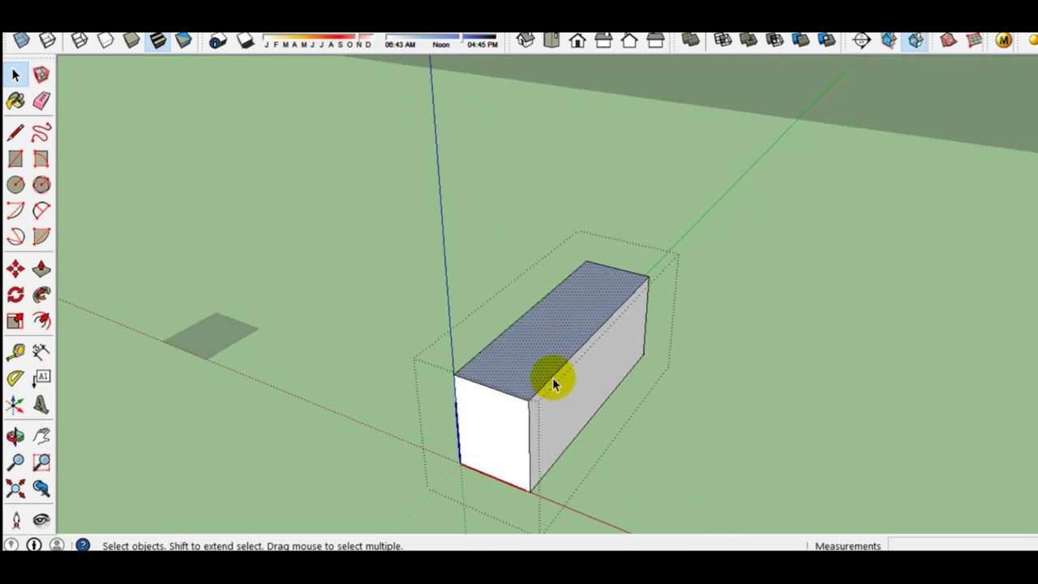
scroll(547, 365, down, 1)
scroll(547, 365, down, 1)
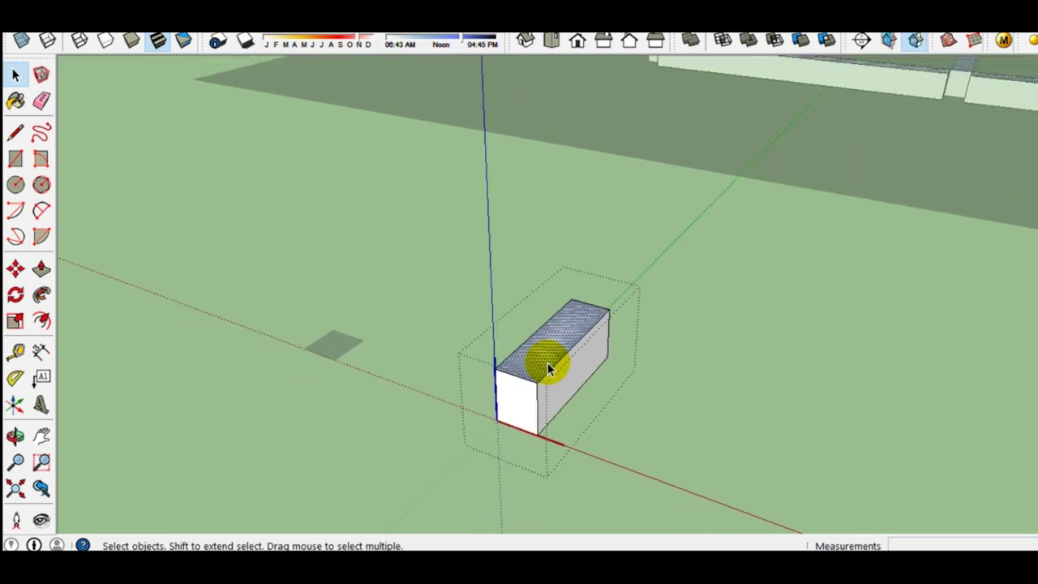
middle_drag(547, 369, 541, 383)
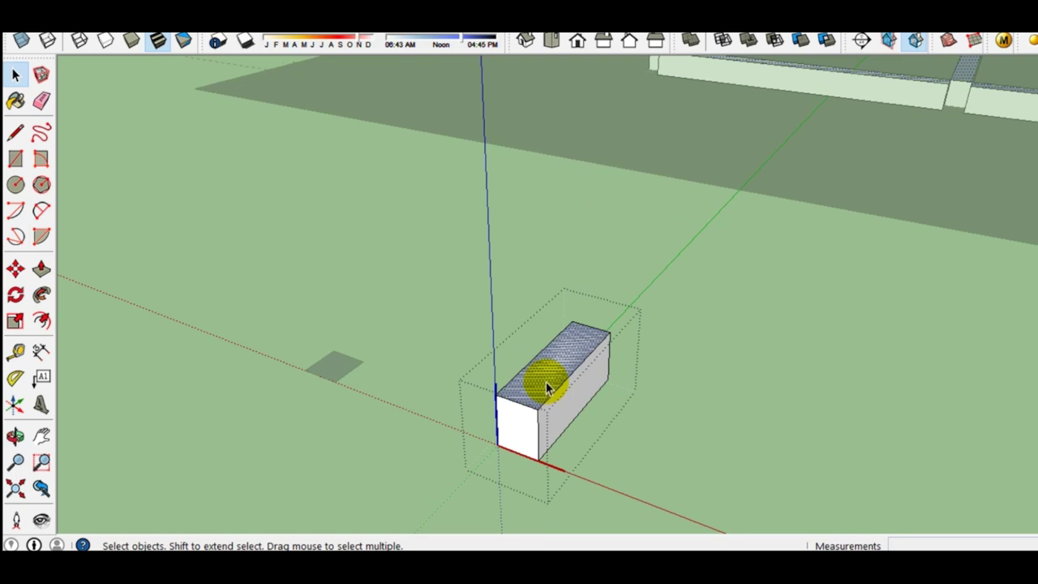
middle_drag(546, 379, 548, 381)
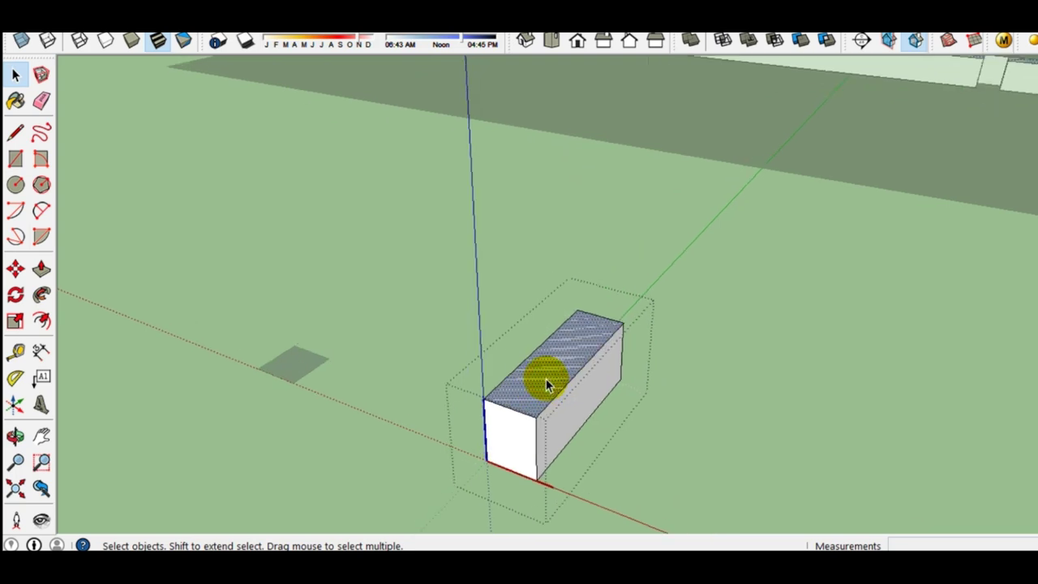
key(p)
mouse_move(545, 379)
mouse_down()
mouse_move(527, 268)
mouse_move(531, 210)
mouse_up()
scroll(527, 268, down, 3)
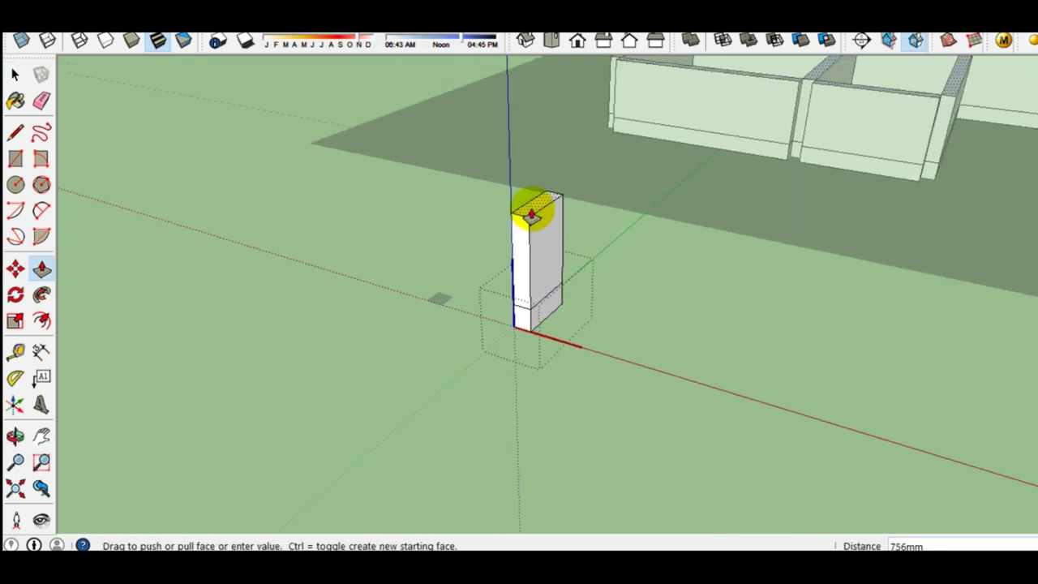
scroll(532, 209, up, 3)
middle_drag(531, 209, 539, 227)
text(3000)
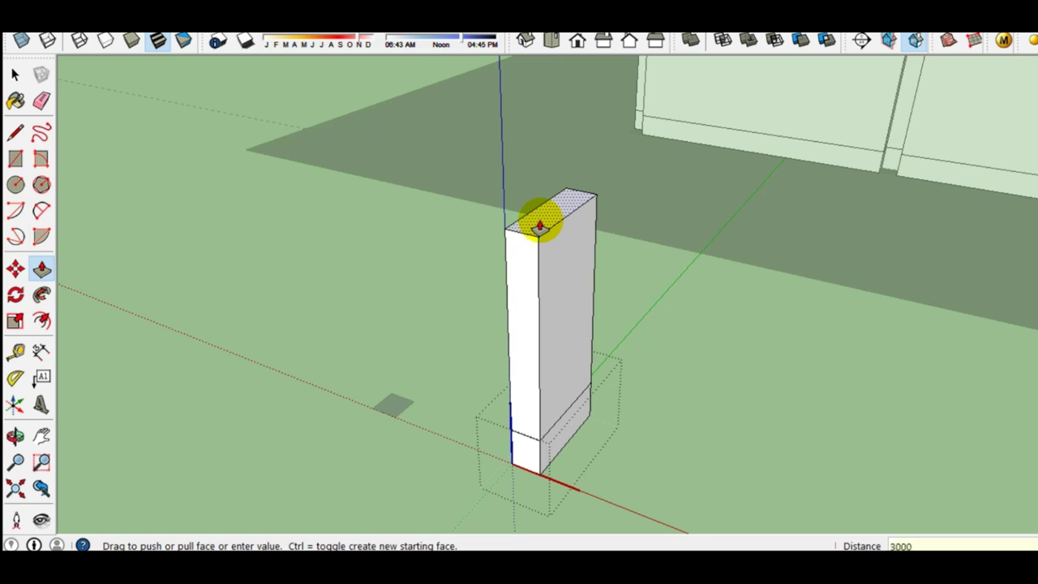
key(Return)
key(space)
Step: Orbit around the tall column to inspect it from several sides
mouse_move(540, 220)
middle_down()
mouse_move(535, 336)
mouse_move(558, 294)
mouse_move(428, 298)
mouse_move(530, 260)
mouse_move(642, 273)
mouse_move(369, 312)
middle_up()
mouse_move(273, 281)
middle_down()
mouse_move(563, 259)
mouse_move(769, 280)
mouse_move(771, 297)
mouse_move(420, 271)
mouse_move(366, 273)
mouse_move(365, 297)
mouse_move(387, 273)
mouse_move(617, 251)
mouse_move(744, 262)
mouse_move(718, 271)
mouse_move(371, 267)
mouse_move(390, 198)
mouse_move(422, 251)
mouse_move(430, 313)
middle_up()
mouse_move(426, 273)
middle_down()
mouse_move(527, 288)
mouse_move(540, 320)
mouse_move(640, 262)
mouse_move(768, 281)
mouse_move(551, 250)
mouse_move(549, 266)
middle_up()
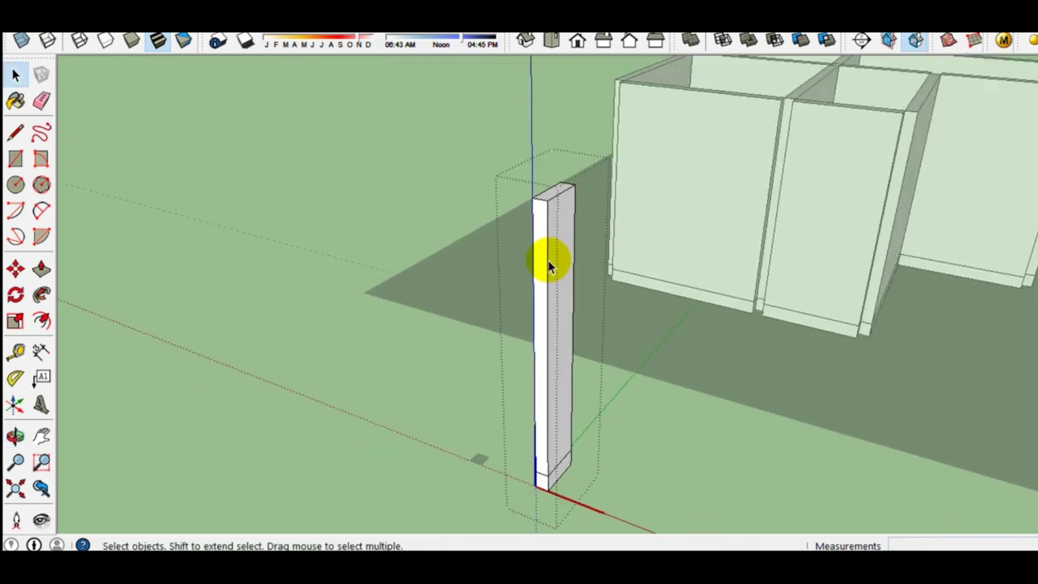
middle_drag(558, 323, 522, 232)
Step: Select all of the column geometry and make it a group
scroll(528, 398, up, 3)
scroll(523, 408, up, 2)
scroll(523, 408, down, 3)
mouse_move(528, 320)
middle_down()
mouse_move(523, 283)
mouse_move(494, 260)
middle_up()
scroll(493, 239, up, 1)
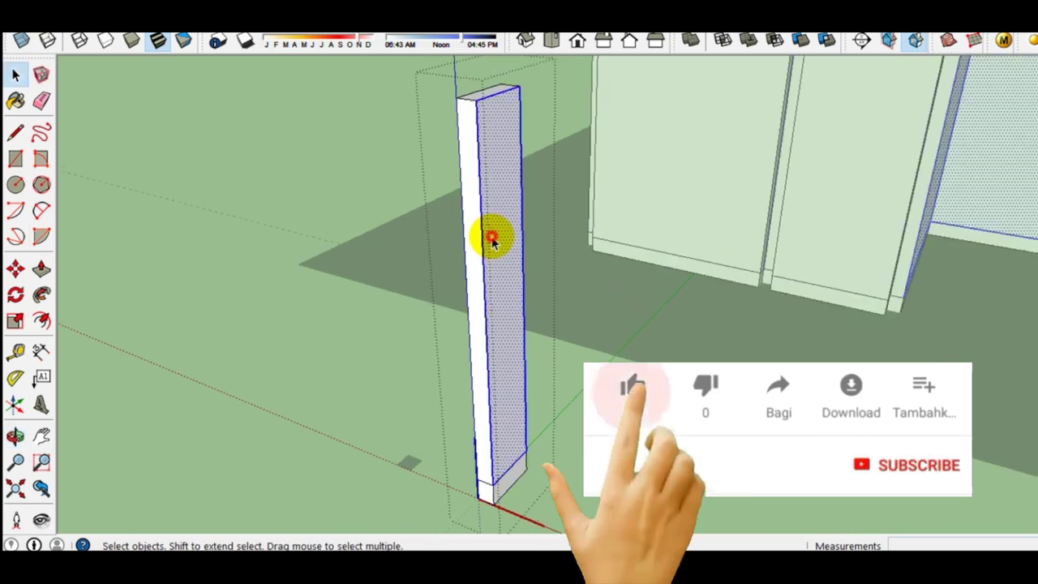
key(ctrl+a)
right_click(494, 237)
click(535, 366)
Step: Draw a rectangle on the column top, pull it up, and group it
mouse_move(534, 341)
middle_down()
mouse_move(482, 313)
mouse_move(470, 320)
mouse_move(531, 328)
mouse_move(494, 294)
mouse_move(493, 213)
mouse_move(476, 327)
mouse_move(412, 350)
middle_up()
key(r)
click(405, 335)
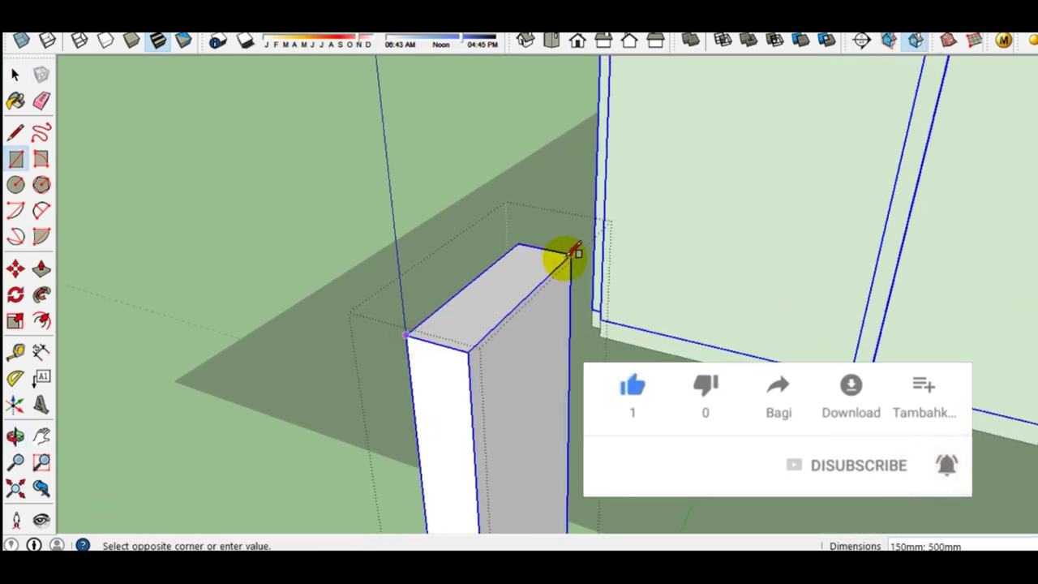
key(space)
click(504, 292)
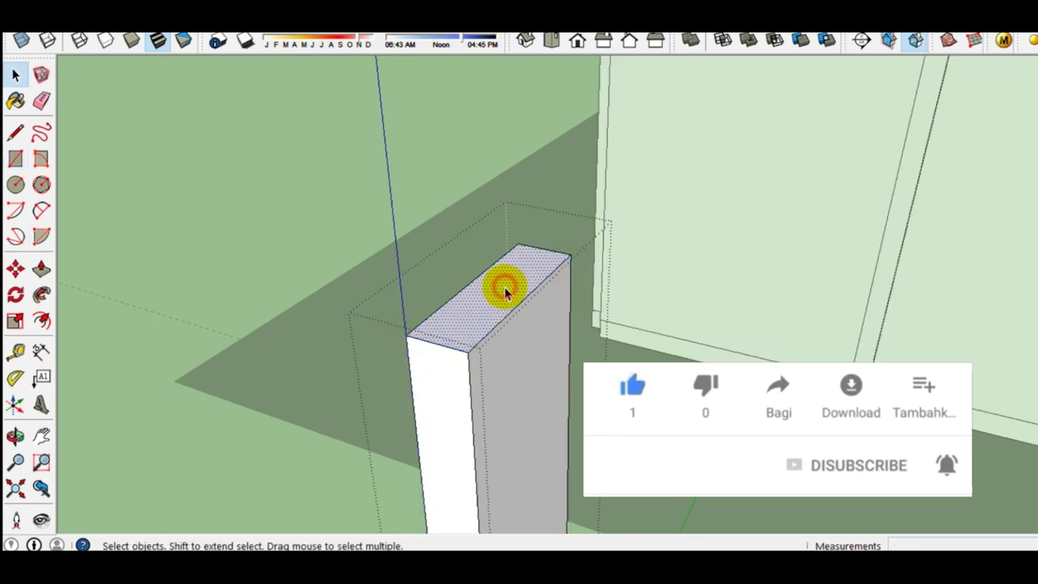
key(p)
drag(503, 289, 501, 274)
text(150)
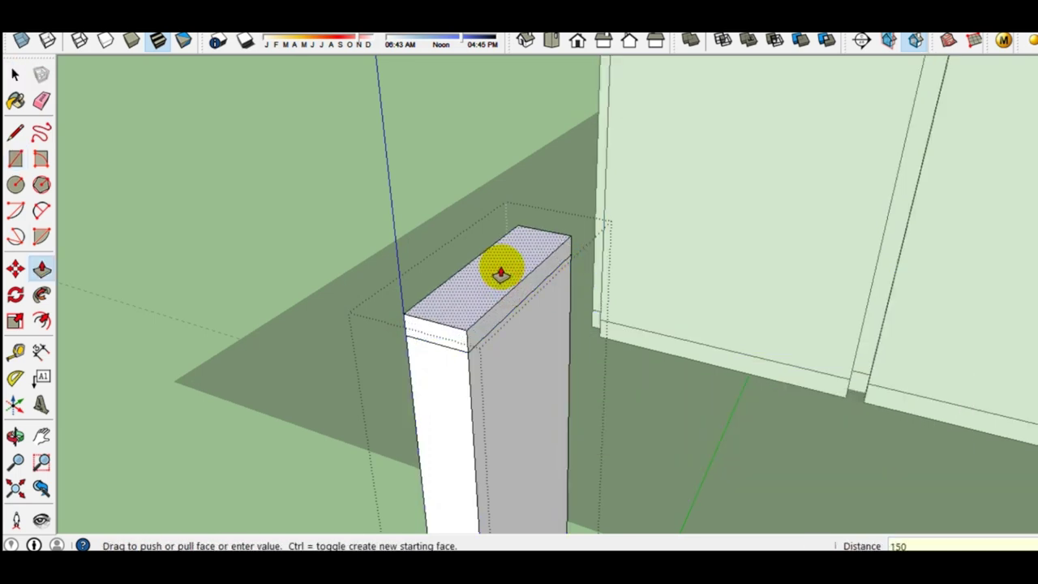
key(Return)
key(space)
triple_click(501, 269)
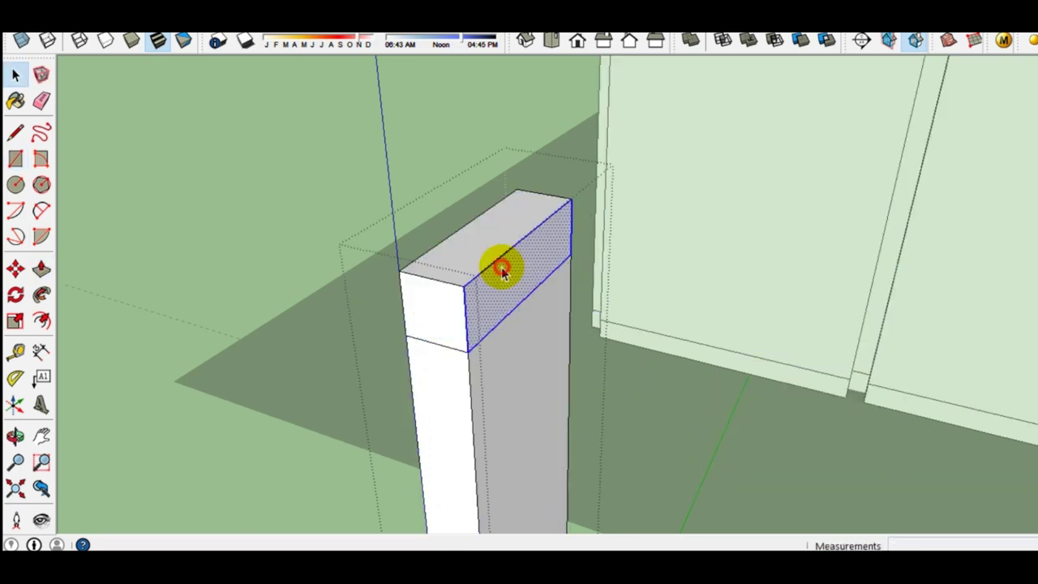
right_click(501, 268)
click(575, 398)
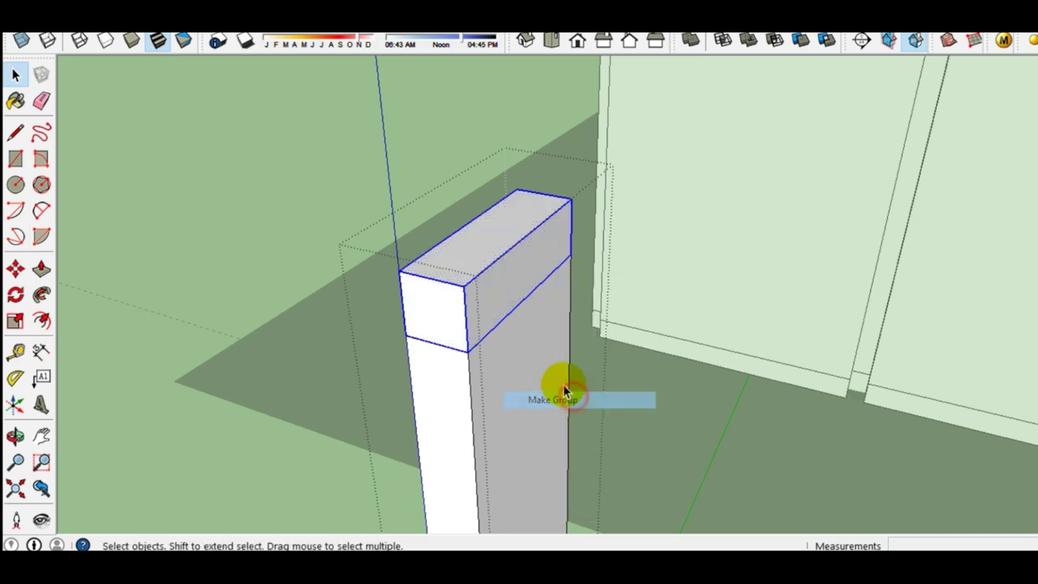
Step: Trace the column's bottom face and pull it downward 600 mm
scroll(480, 271, down, 2)
scroll(482, 272, down, 3)
mouse_move(482, 273)
middle_down()
mouse_move(465, 251)
mouse_move(440, 278)
mouse_move(519, 313)
mouse_move(590, 292)
mouse_move(575, 313)
mouse_move(567, 232)
mouse_move(603, 88)
mouse_move(618, 219)
middle_up()
key(r)
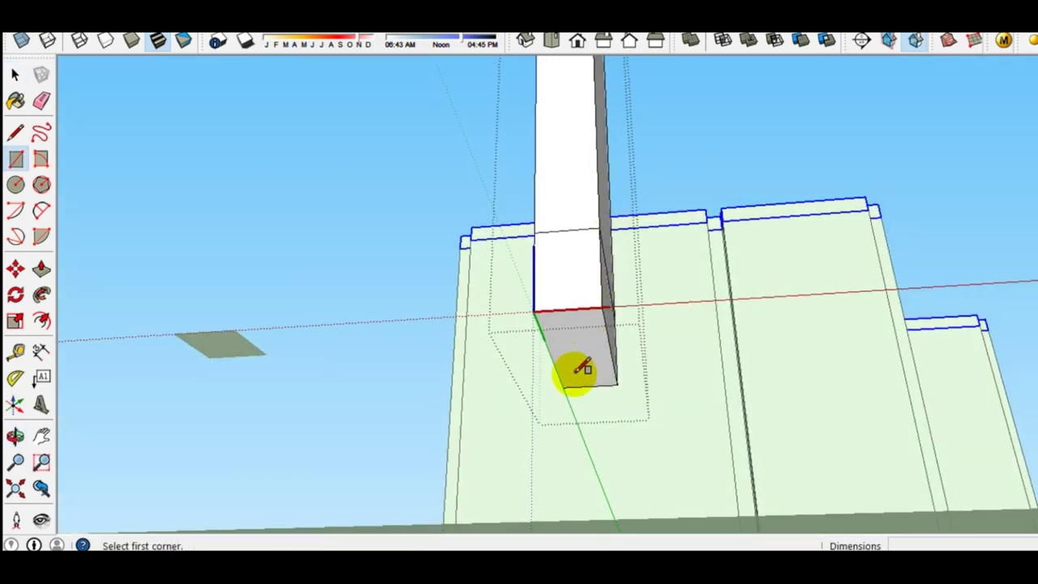
click(562, 387)
key(space)
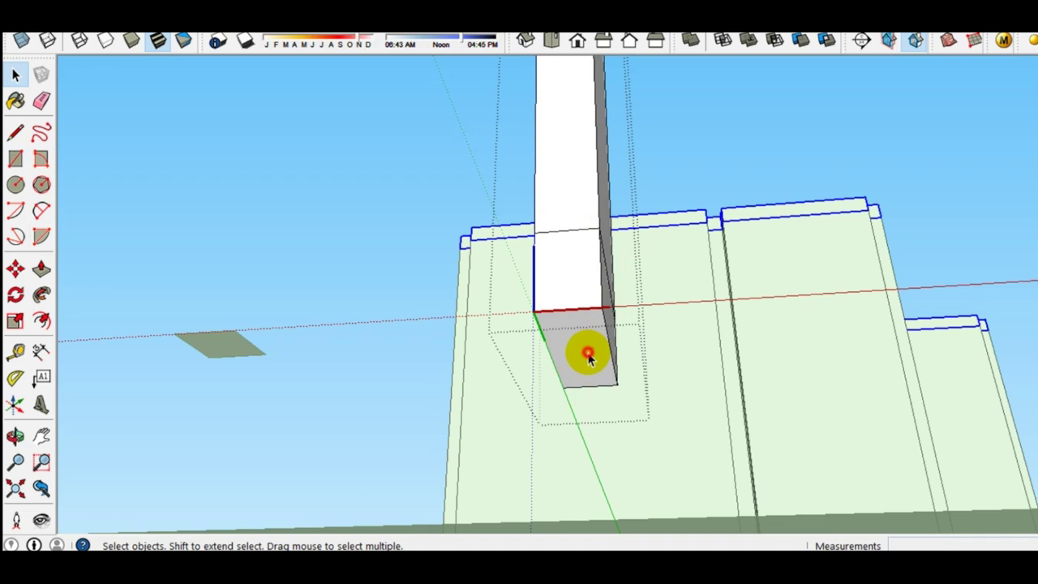
click(586, 352)
key(p)
drag(585, 349, 586, 406)
text(600)
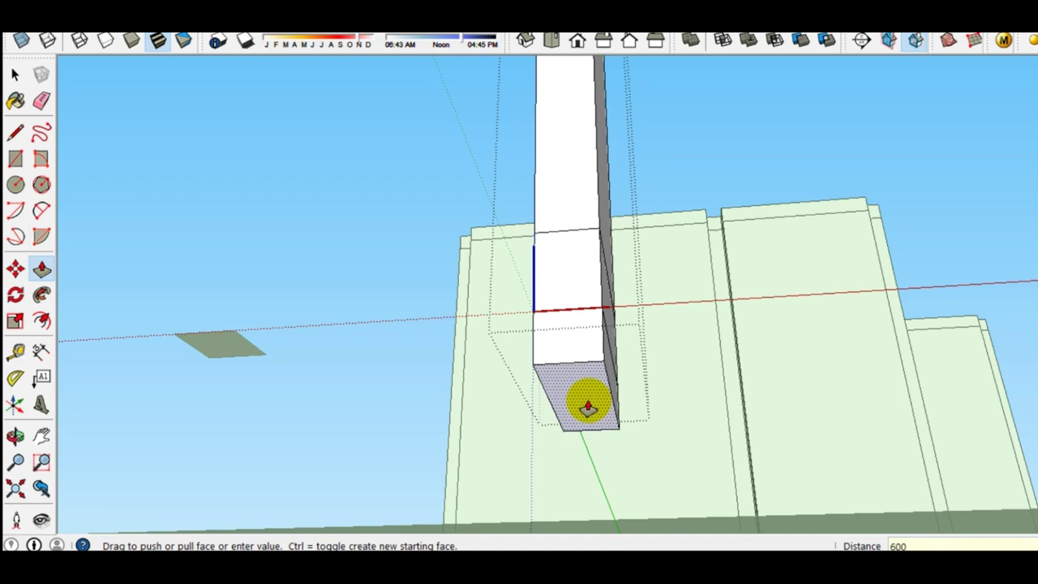
Step: Finish the downward extension and pull the lower side face out 50 mm
key(Return)
key(space)
mouse_move(580, 374)
middle_down()
mouse_move(630, 406)
mouse_move(532, 337)
mouse_move(529, 359)
middle_up()
click(523, 345)
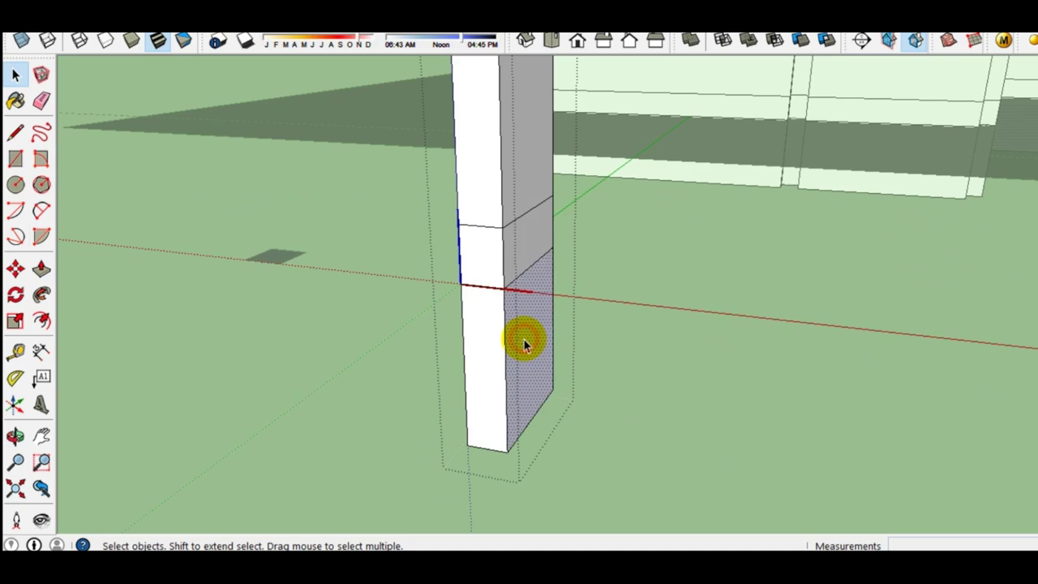
click(523, 345)
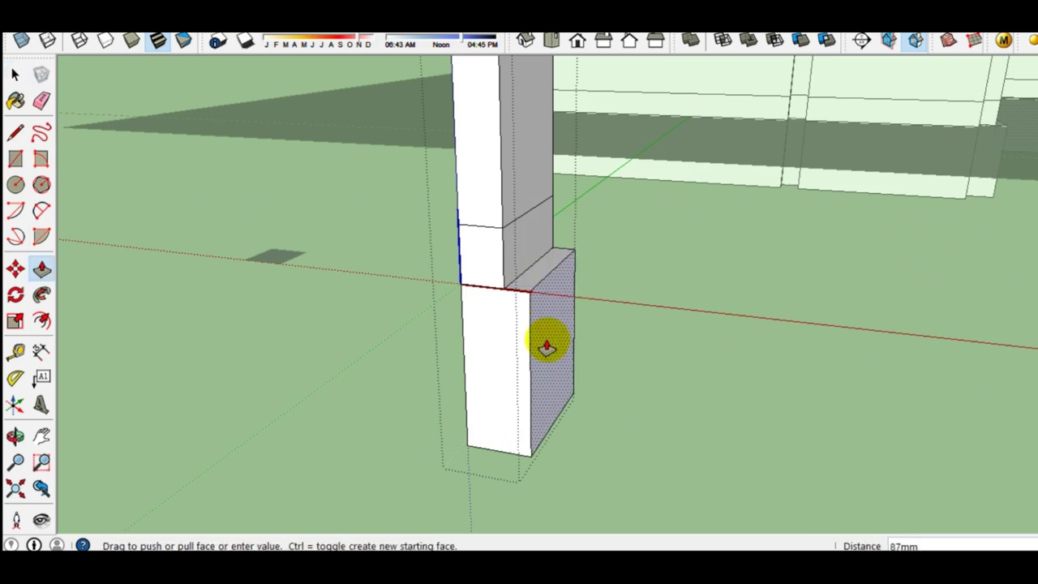
text(50)
key(Return)
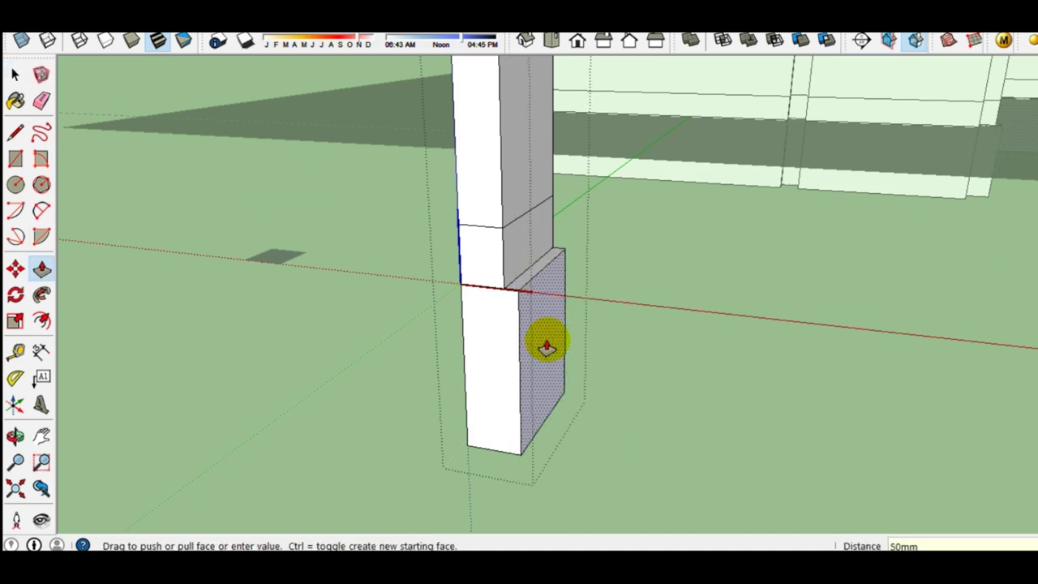
key(space)
Step: Move the footing's bottom edge 156 mm outward to slope its side
scroll(550, 410, up, 2)
scroll(547, 431, up, 2)
click(537, 440)
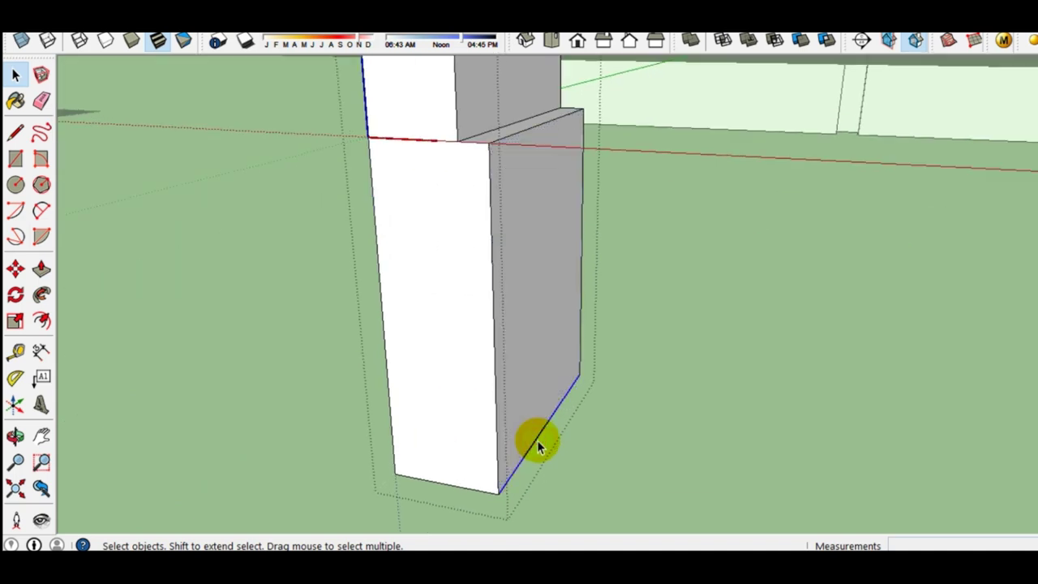
key(m)
click(454, 459)
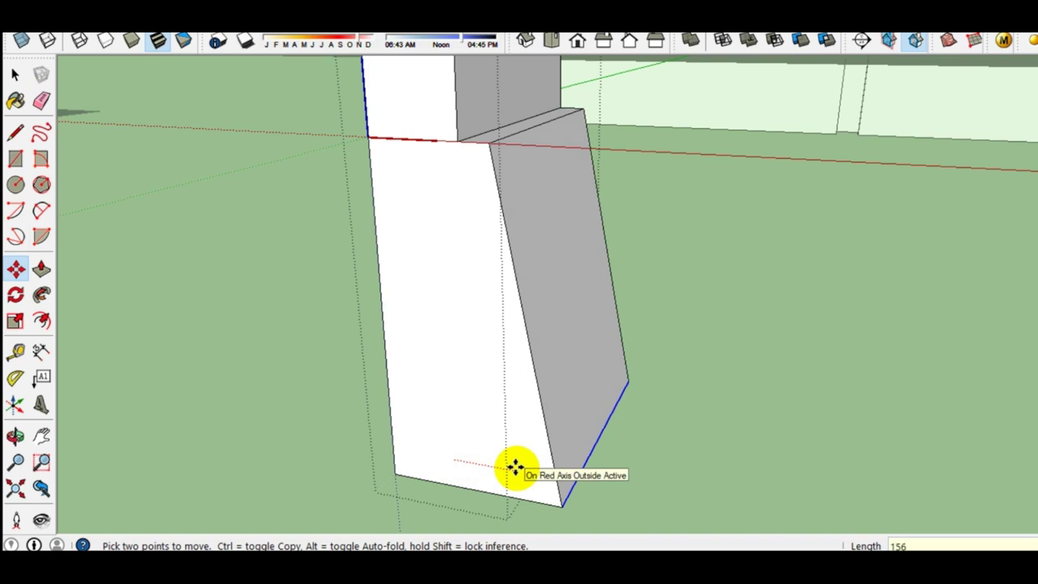
click(517, 468)
key(space)
scroll(527, 446, down, 2)
middle_drag(535, 433, 578, 440)
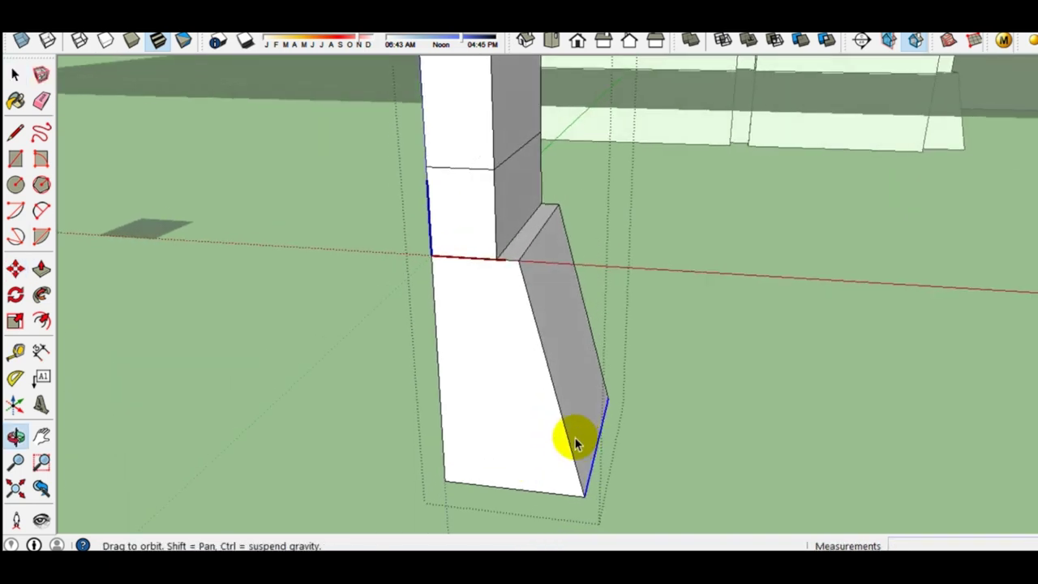
triple_click(530, 398)
Step: Group the sloped footing block and copy it to the column's right
right_click(530, 398)
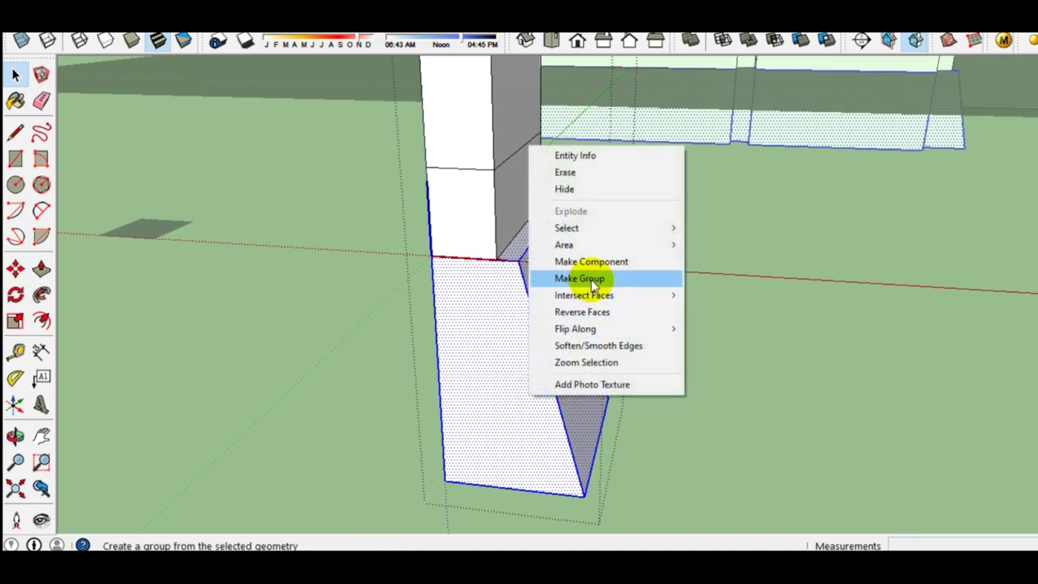
click(591, 282)
key(m)
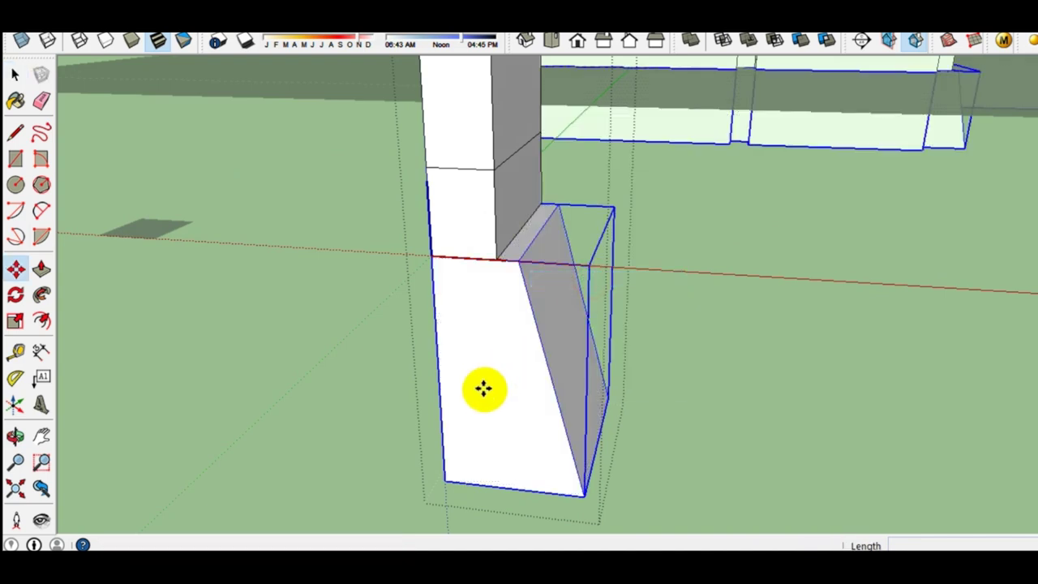
click(487, 410)
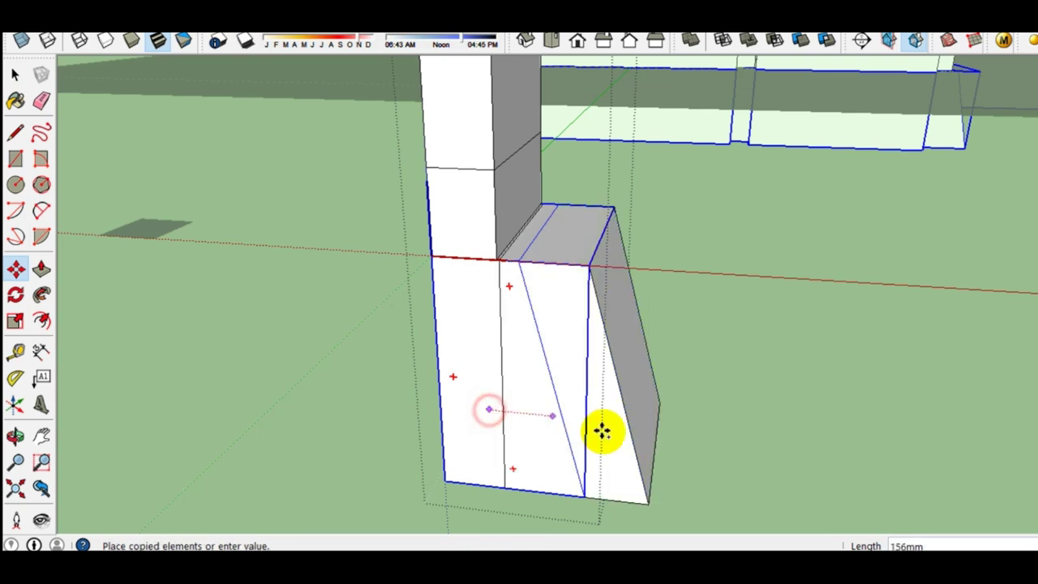
click(670, 430)
key(space)
Step: Flip the copy along the red axis and set it against the column's other side
right_click(675, 406)
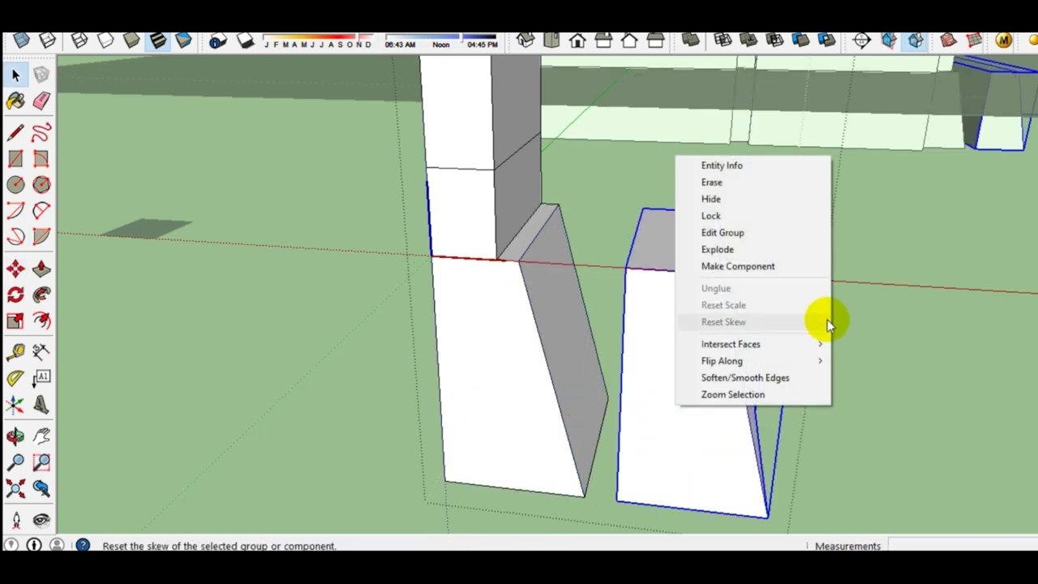
mouse_move(721, 361)
click(874, 368)
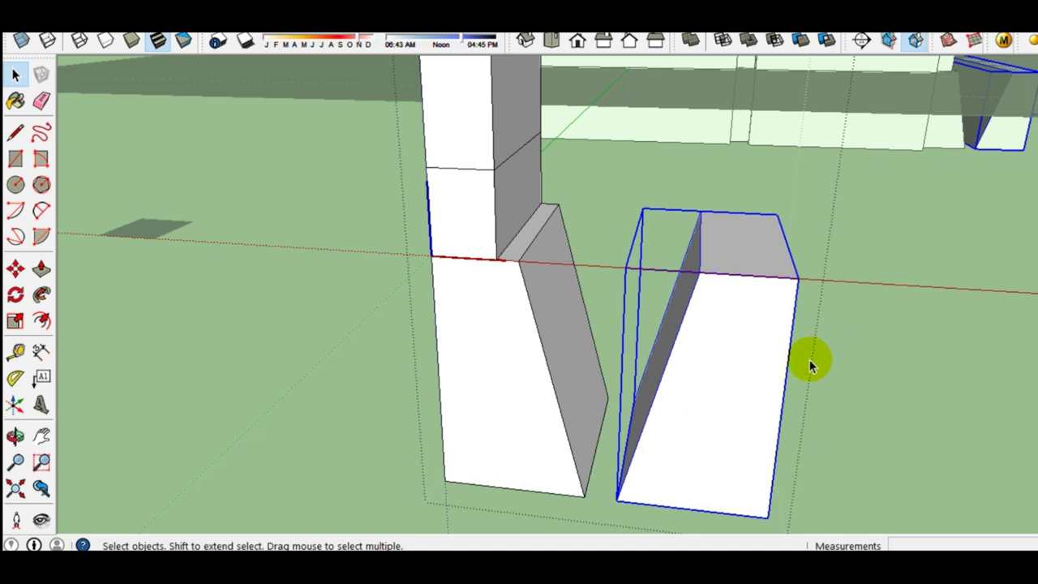
key(m)
drag(794, 280, 494, 258)
click(492, 261)
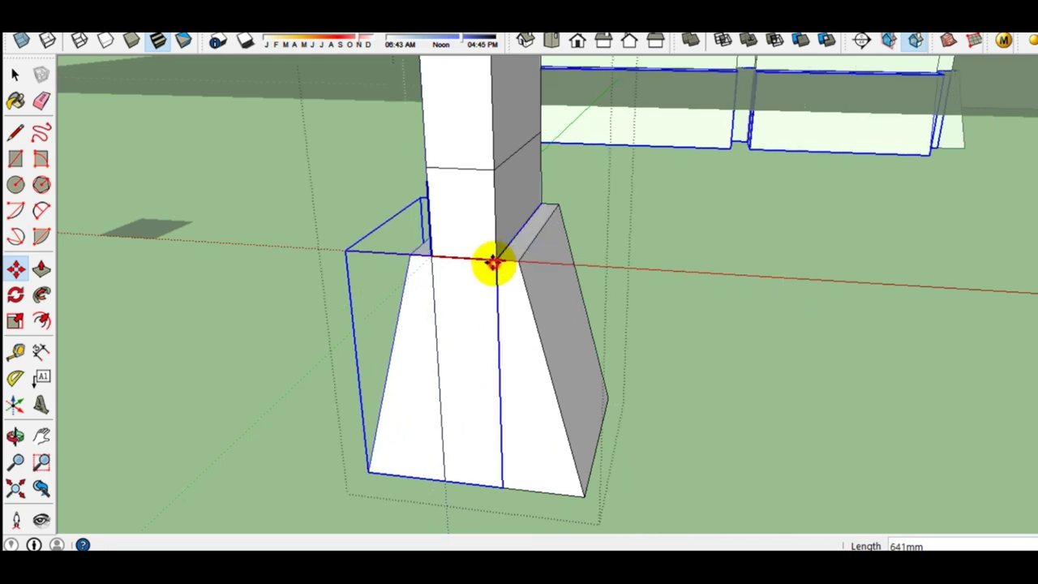
scroll(492, 264, down, 2)
scroll(498, 297, down, 1)
scroll(514, 352, up, 2)
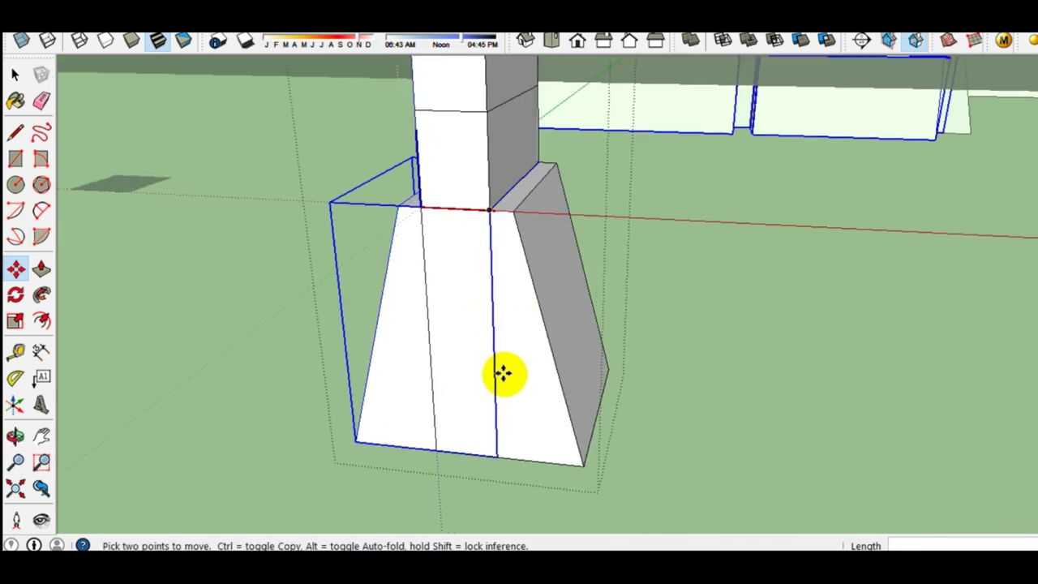
scroll(500, 370, up, 2)
scroll(493, 389, up, 1)
key(space)
mouse_move(362, 372)
middle_down()
mouse_move(557, 377)
mouse_move(431, 371)
mouse_move(449, 373)
middle_up()
Step: Merge both sloped footing pieces into one solid with Outer Shell
click(543, 393)
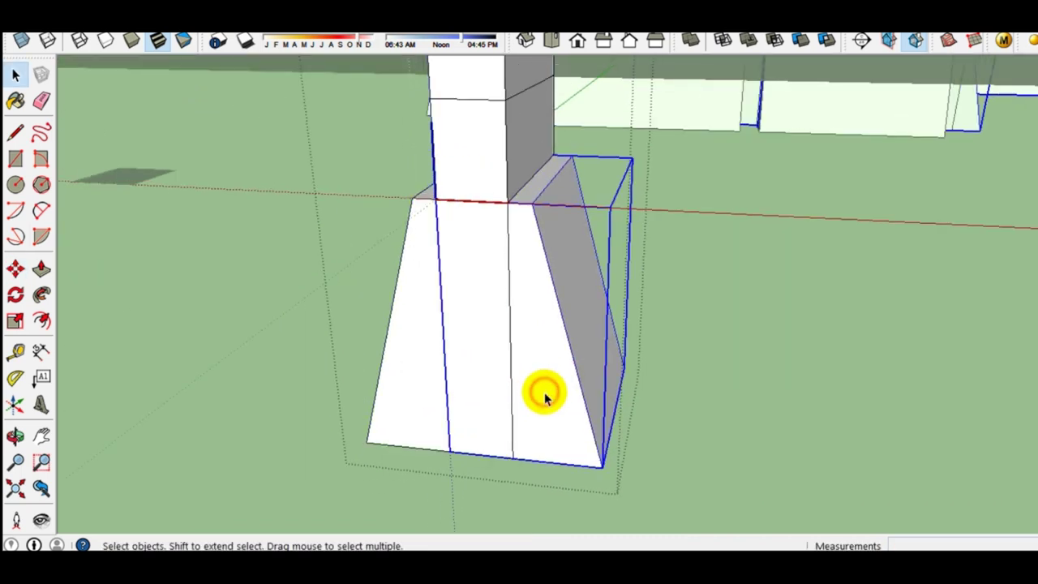
shift+click(431, 386)
right_click(471, 367)
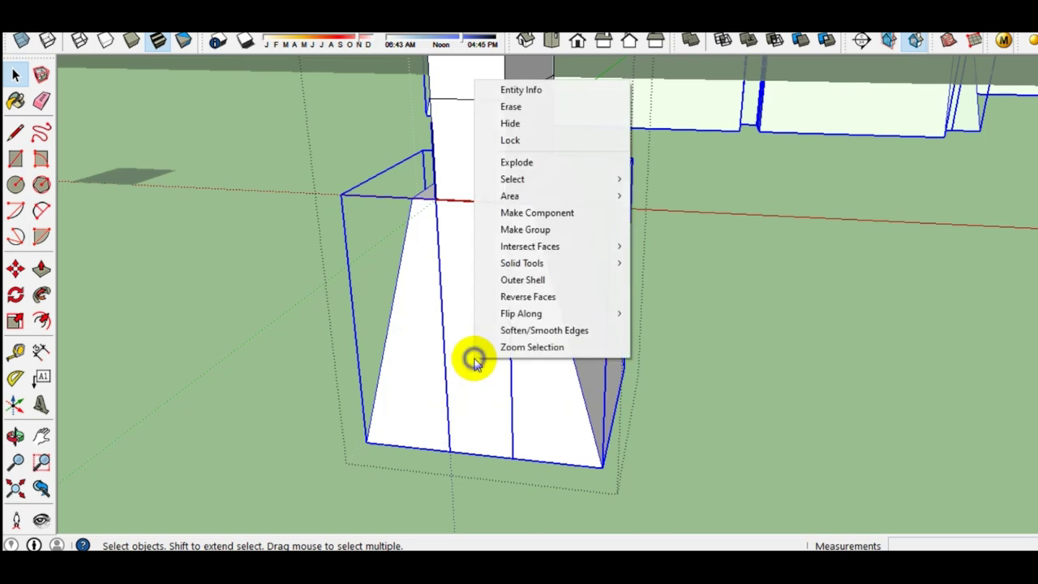
click(554, 282)
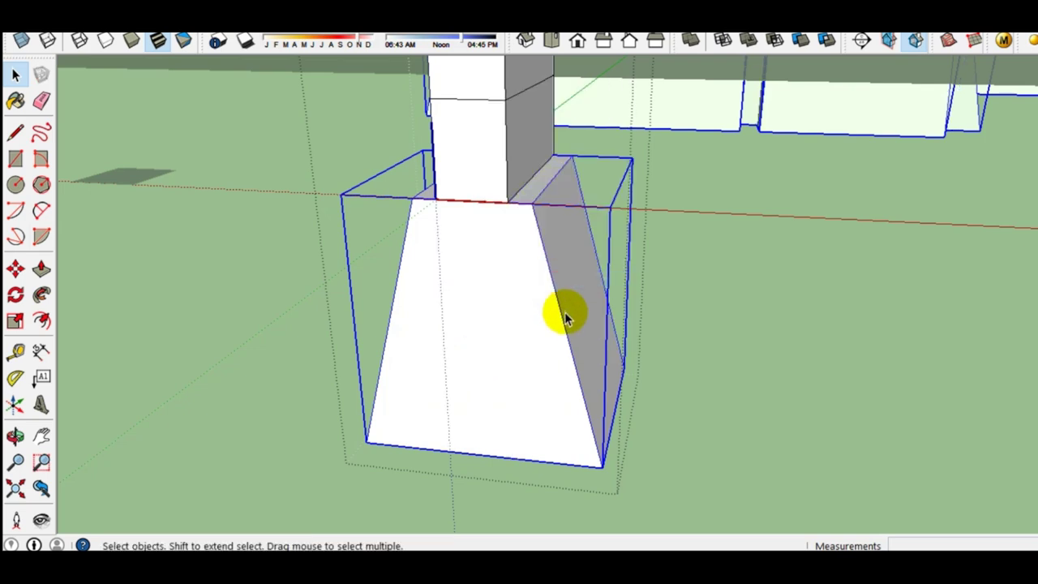
mouse_move(556, 325)
middle_down()
mouse_move(557, 343)
mouse_move(525, 370)
middle_up()
mouse_move(535, 335)
middle_down()
mouse_move(403, 311)
mouse_move(494, 278)
mouse_move(578, 385)
middle_up()
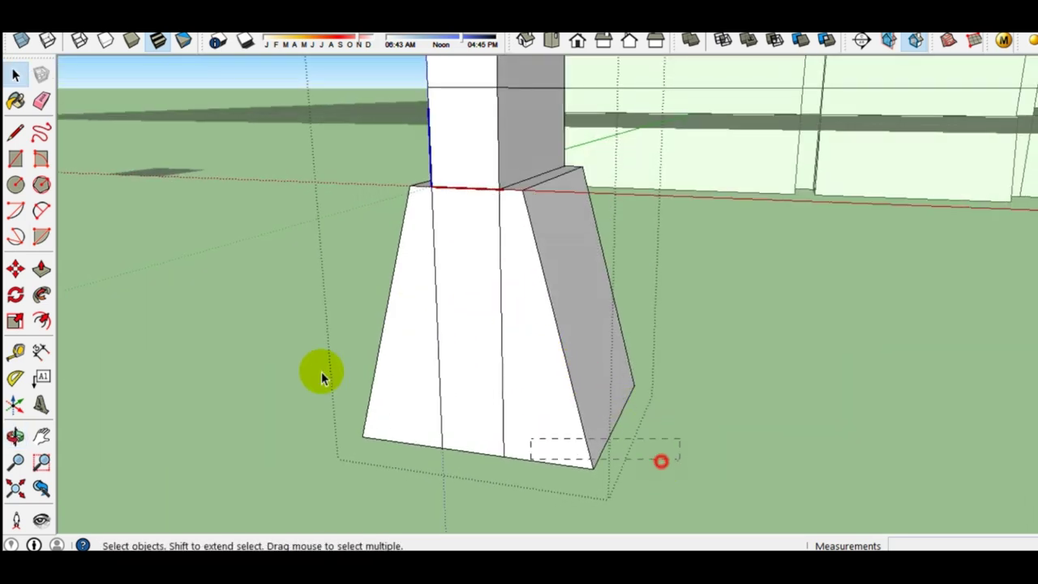
key(ctrl+a)
right_click(483, 334)
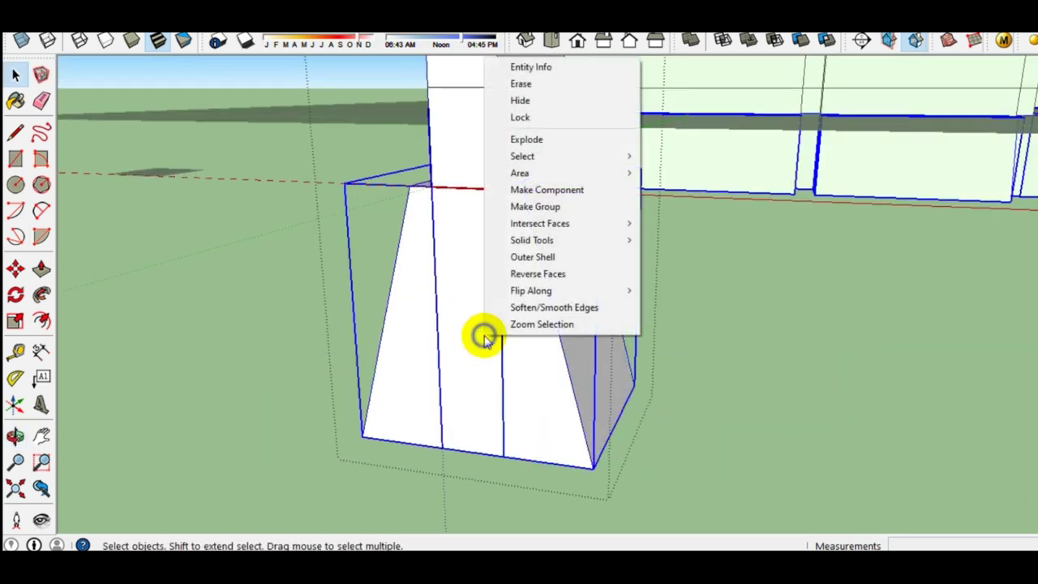
click(536, 258)
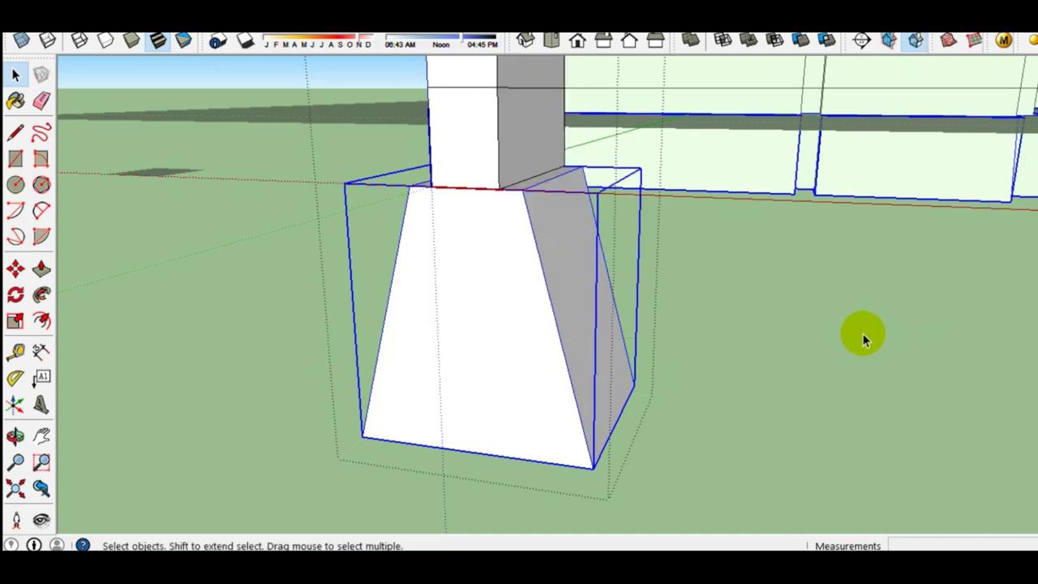
click(863, 334)
mouse_move(626, 347)
middle_down()
mouse_move(503, 398)
mouse_move(537, 377)
mouse_move(713, 375)
mouse_move(568, 382)
mouse_move(421, 370)
middle_up()
click(423, 377)
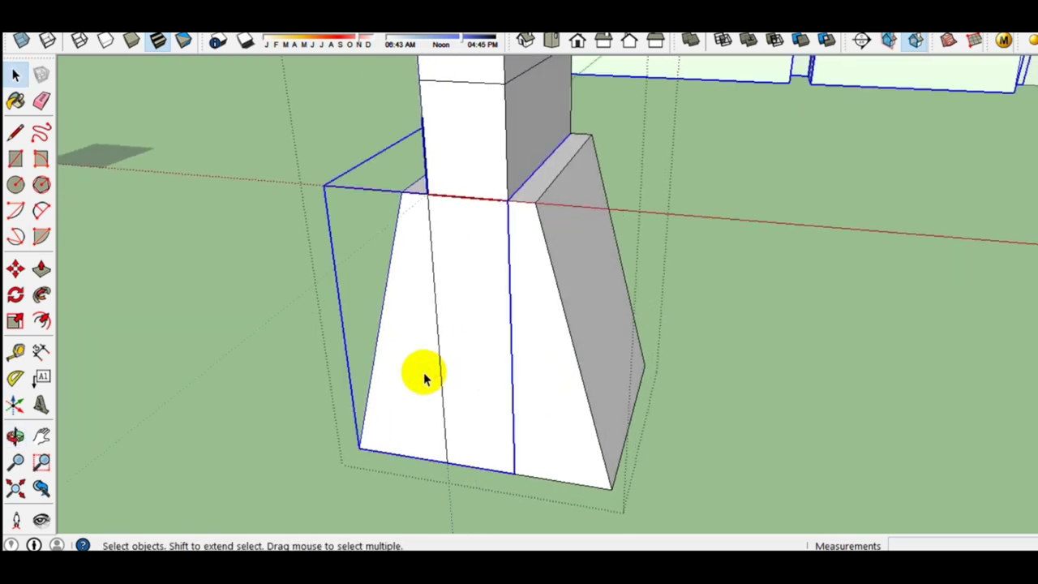
key(Delete)
mouse_move(538, 366)
middle_down()
mouse_move(470, 366)
mouse_move(760, 366)
mouse_move(630, 386)
mouse_move(444, 377)
mouse_move(767, 343)
mouse_move(495, 371)
mouse_move(441, 332)
mouse_move(674, 403)
mouse_move(806, 399)
mouse_move(480, 443)
mouse_move(611, 408)
mouse_move(567, 365)
middle_up()
click(443, 377)
double_click(441, 333)
click(479, 444)
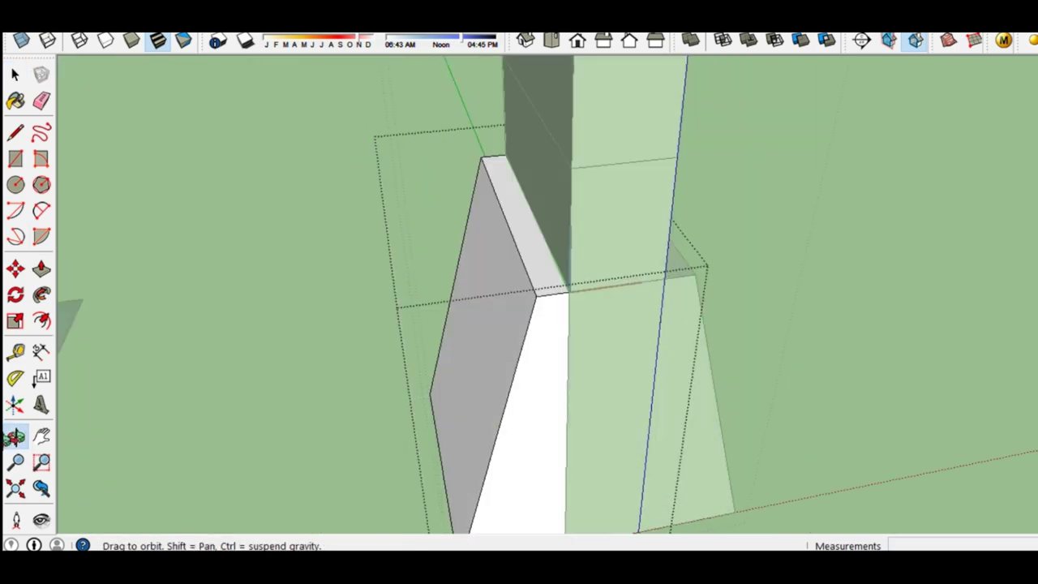
mouse_move(447, 398)
middle_down()
mouse_move(510, 394)
mouse_move(475, 386)
mouse_move(579, 406)
middle_up()
click(476, 387)
right_click(533, 389)
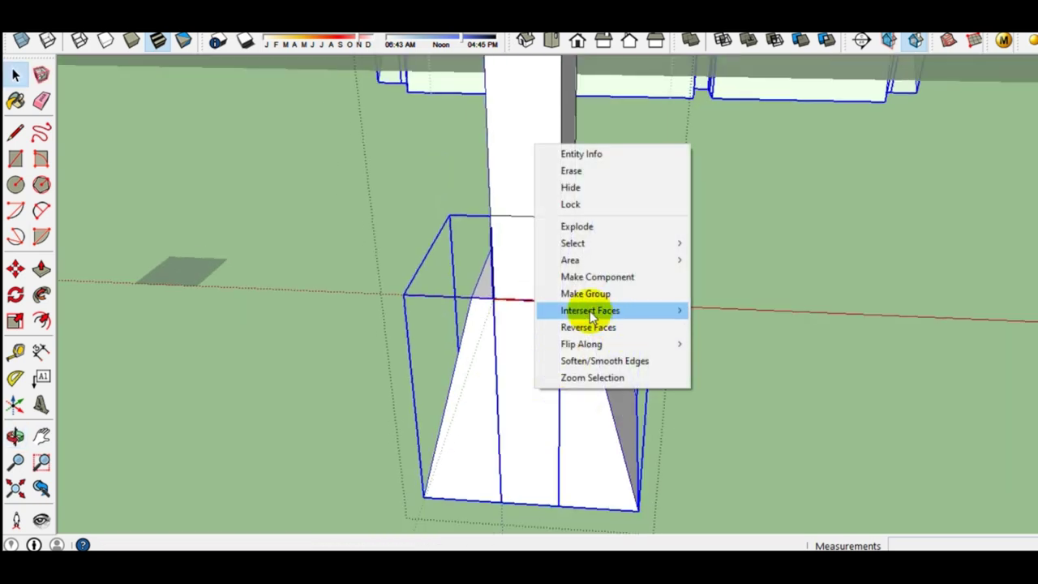
click(476, 407)
mouse_move(476, 407)
middle_down()
mouse_move(980, 447)
mouse_move(543, 421)
mouse_move(851, 308)
mouse_move(802, 348)
mouse_move(664, 365)
middle_up()
double_click(546, 405)
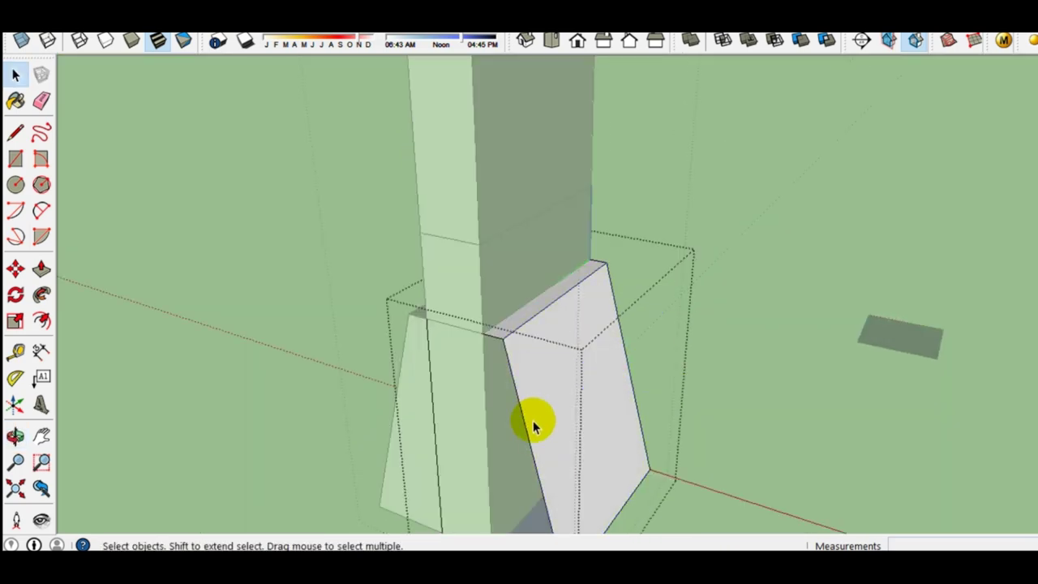
mouse_move(542, 425)
middle_down()
mouse_move(379, 402)
mouse_move(700, 428)
mouse_move(482, 348)
middle_up()
click(491, 382)
click(595, 372)
click(461, 382)
middle_drag(548, 386, 598, 463)
drag(674, 498, 371, 352)
right_click(481, 341)
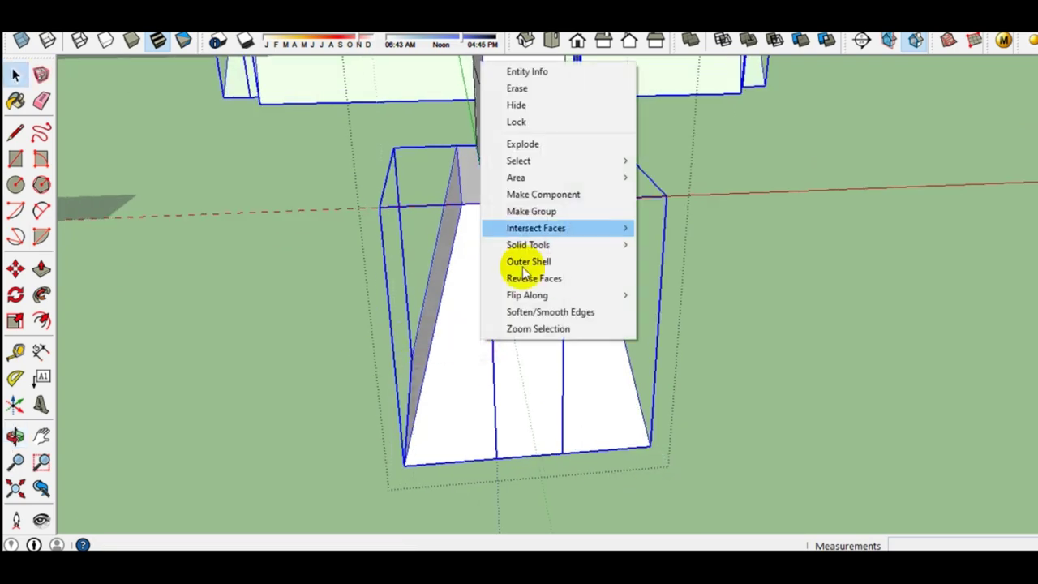
click(461, 377)
mouse_move(459, 379)
middle_down()
mouse_move(556, 370)
mouse_move(463, 382)
mouse_move(440, 366)
middle_up()
mouse_move(441, 298)
middle_down()
mouse_move(447, 333)
mouse_move(347, 279)
middle_up()
mouse_move(438, 353)
middle_down()
mouse_move(463, 343)
mouse_move(676, 378)
mouse_move(533, 375)
middle_up()
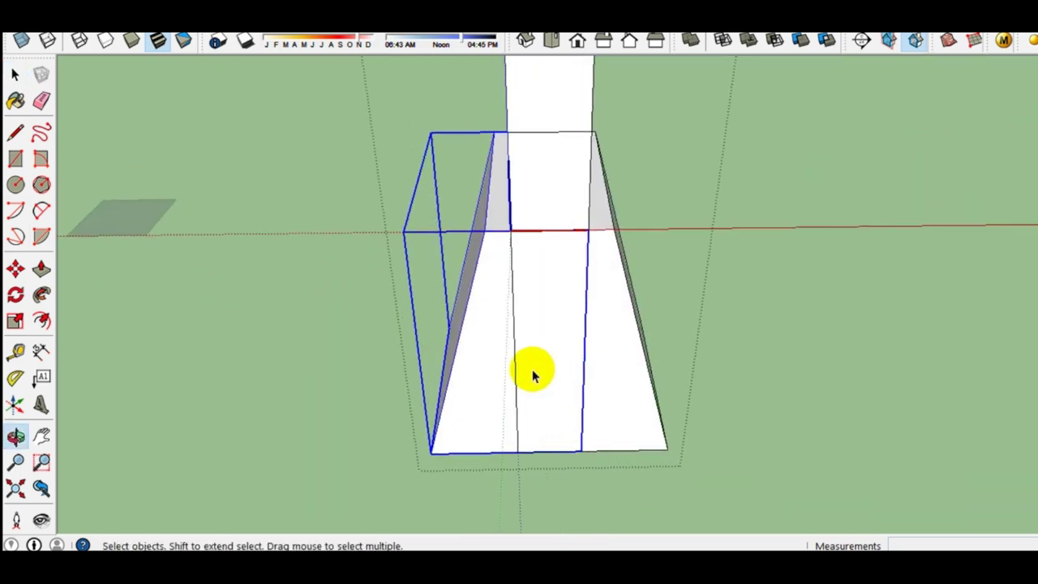
key(m)
click(478, 369)
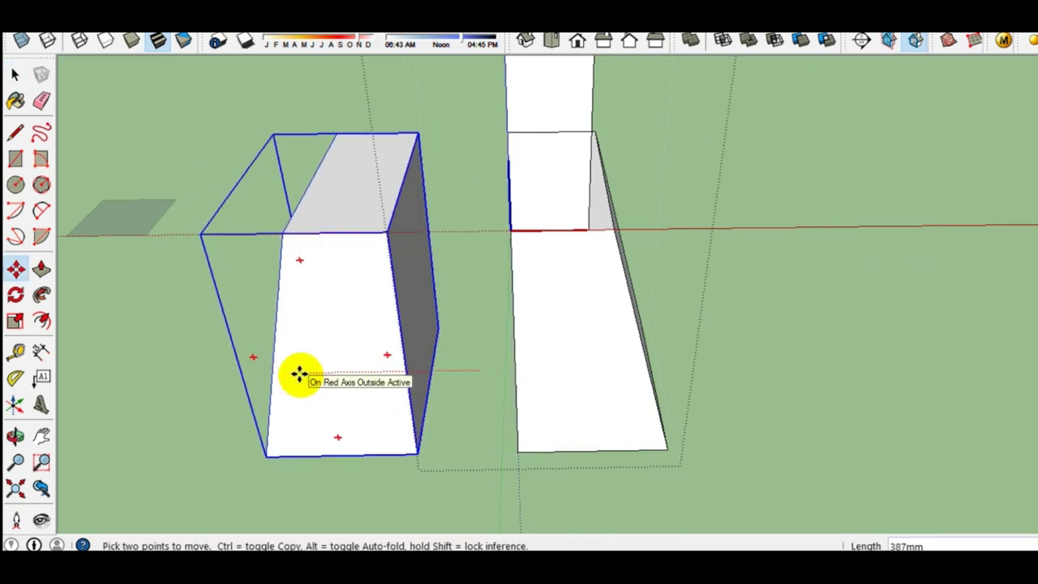
Step: Move the block so it sits to the left of the column
key(space)
key(m)
click(479, 395)
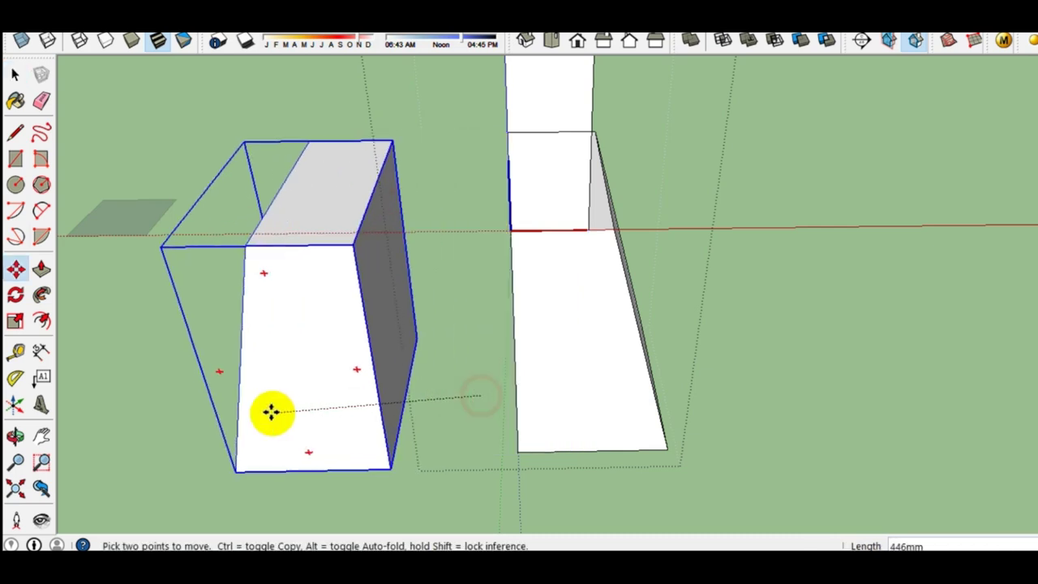
click(280, 402)
key(space)
Step: Select the right-hand object, then the left block
mouse_move(306, 371)
middle_down()
mouse_move(335, 359)
mouse_move(586, 347)
middle_up()
click(591, 326)
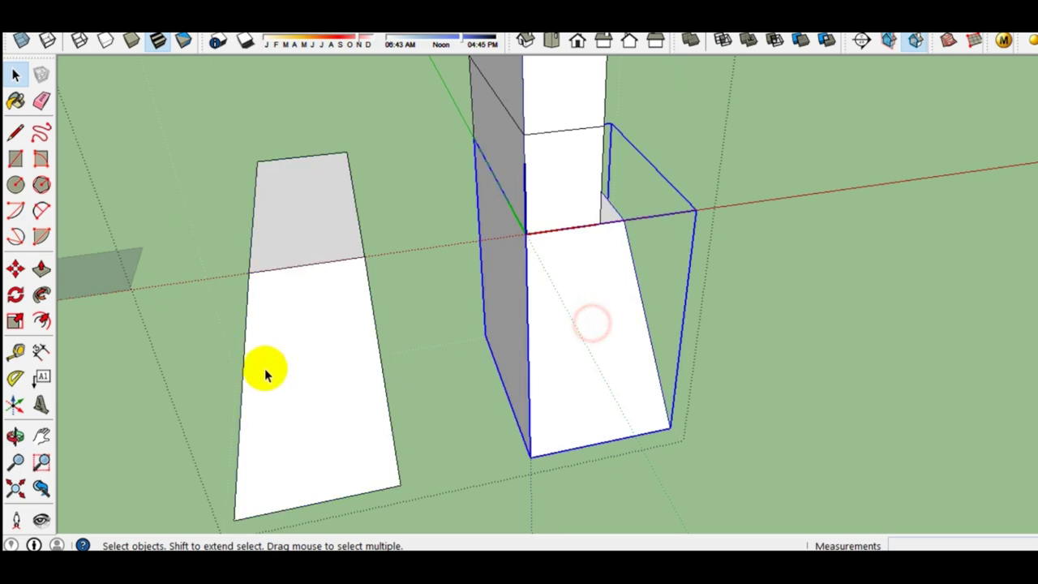
click(265, 372)
mouse_move(304, 371)
middle_down()
mouse_move(162, 370)
mouse_move(322, 373)
middle_up()
Step: Zoom and orbit in close to view the box's inside faces
scroll(327, 381, up, 2)
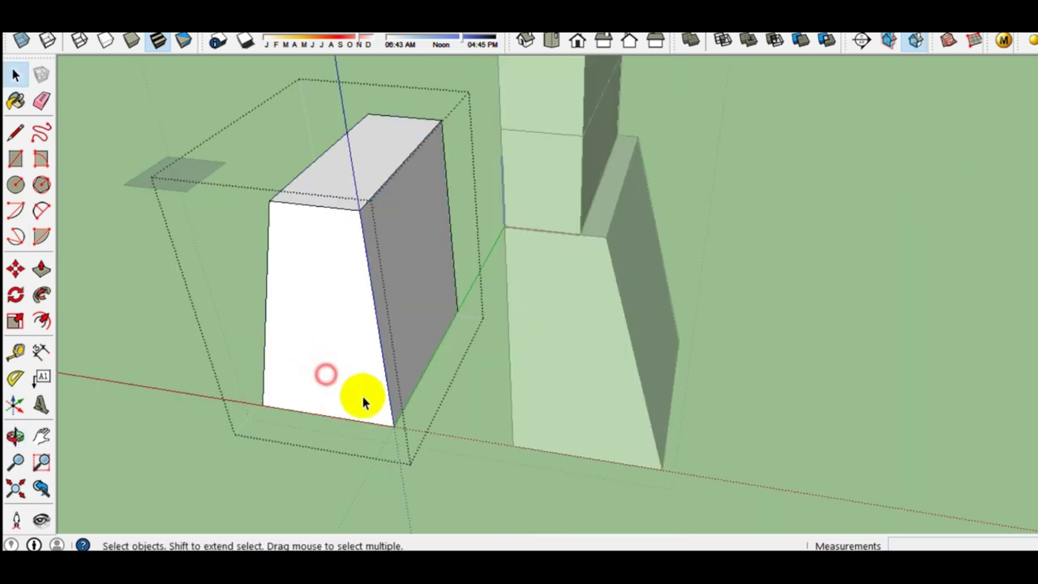
scroll(335, 382, up, 3)
scroll(380, 409, up, 2)
scroll(381, 409, up, 2)
key(l)
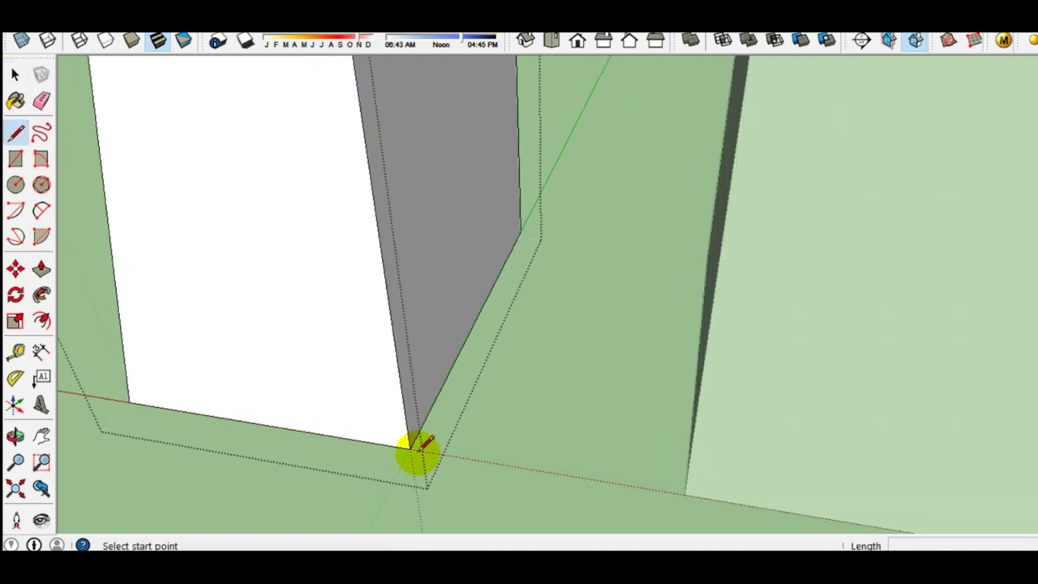
scroll(409, 453, up, 2)
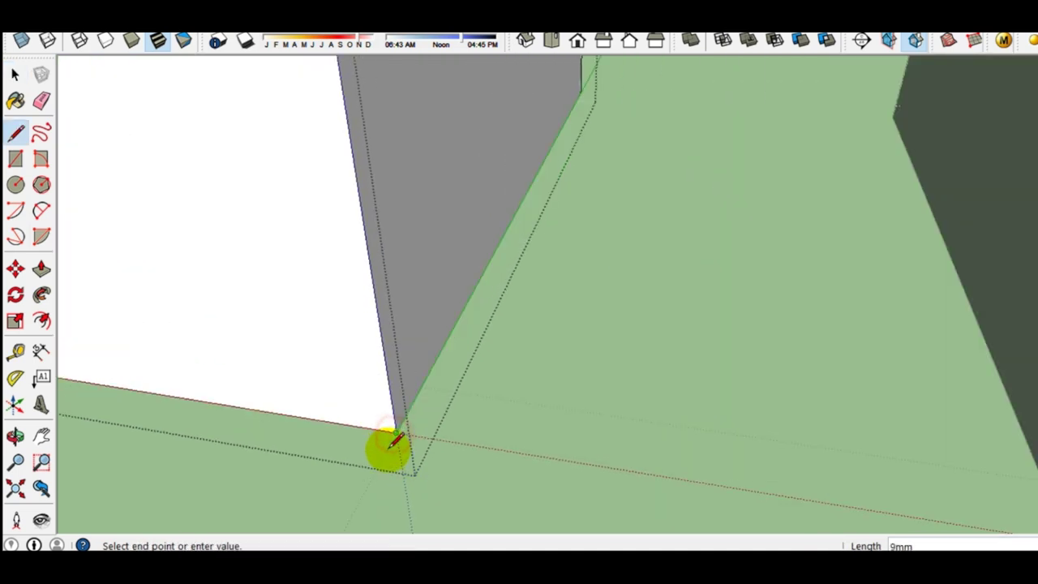
key(space)
mouse_move(398, 431)
middle_down()
mouse_move(167, 463)
mouse_move(406, 371)
middle_up()
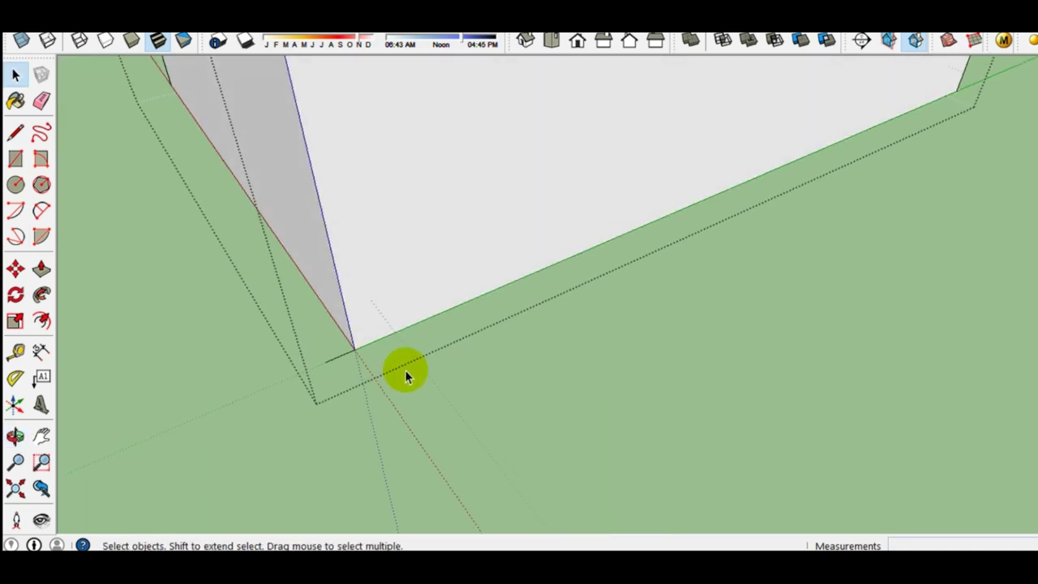
mouse_move(338, 354)
middle_down()
mouse_move(317, 313)
mouse_move(378, 371)
mouse_move(435, 343)
mouse_move(514, 338)
mouse_move(507, 332)
mouse_move(544, 382)
mouse_move(561, 370)
mouse_move(555, 348)
mouse_move(601, 371)
mouse_move(332, 262)
mouse_move(574, 397)
mouse_move(337, 325)
middle_up()
scroll(343, 348, up, 5)
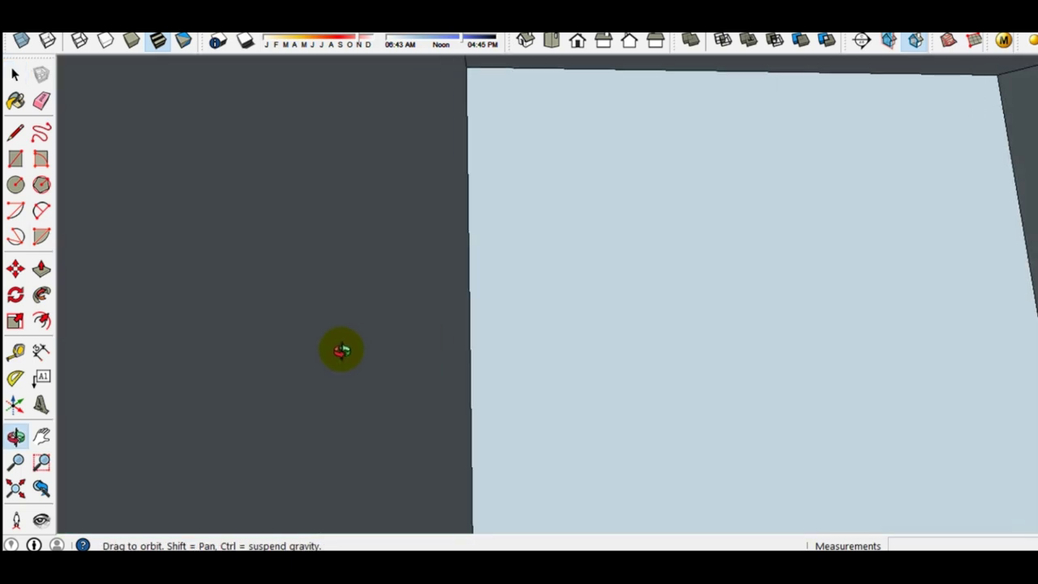
Step: Draw a short line on the box's interior face
key(l)
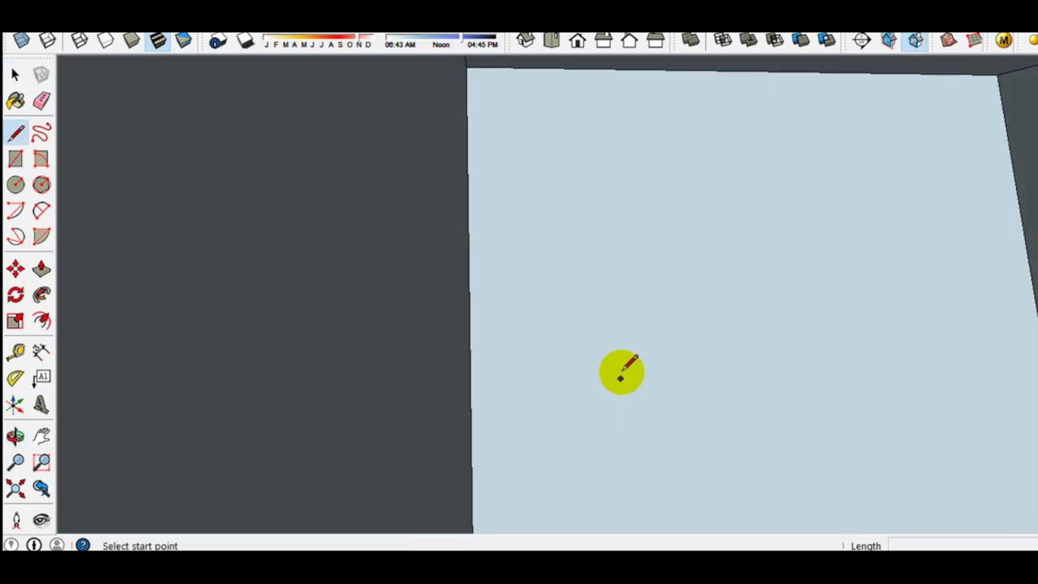
click(621, 368)
click(695, 341)
key(space)
Step: Orbit around the box and start a line at an interior edge, then cancel it
mouse_move(565, 371)
middle_down()
mouse_move(869, 446)
mouse_move(549, 352)
mouse_move(914, 451)
mouse_move(781, 435)
mouse_move(862, 424)
mouse_move(850, 413)
mouse_move(548, 403)
middle_up()
mouse_move(244, 432)
middle_down()
mouse_move(603, 406)
mouse_move(394, 413)
mouse_move(739, 326)
mouse_move(540, 365)
mouse_move(803, 336)
mouse_move(563, 371)
middle_up()
mouse_move(562, 371)
mouse_down()
mouse_move(281, 366)
mouse_move(121, 381)
mouse_up()
shift+drag(481, 376, 242, 373)
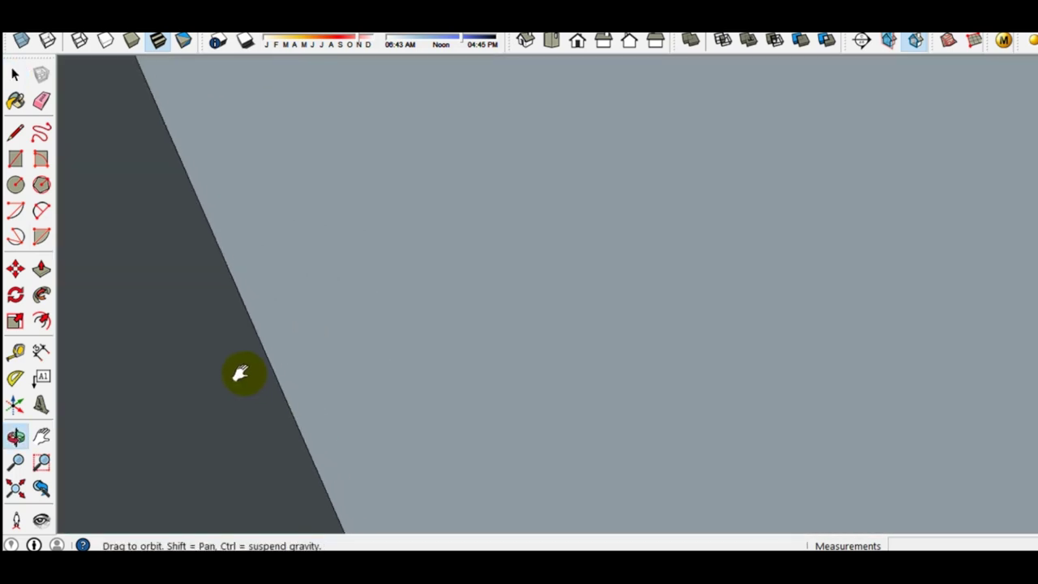
mouse_move(414, 457)
mouse_down()
mouse_move(398, 505)
mouse_move(297, 327)
mouse_up()
key(space)
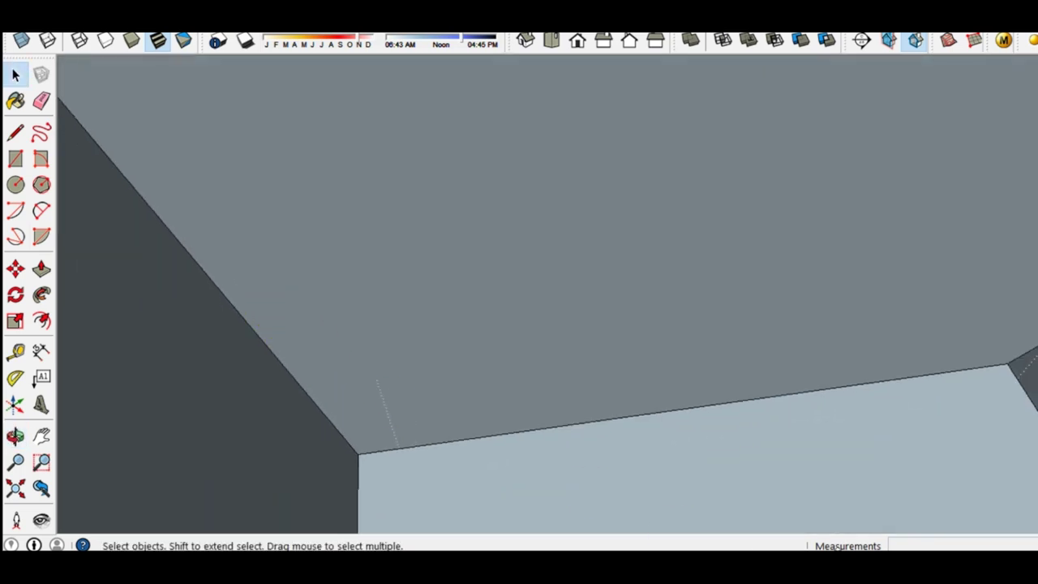
key(l)
click(789, 509)
mouse_move(849, 428)
middle_down()
mouse_move(841, 440)
mouse_move(841, 387)
middle_up()
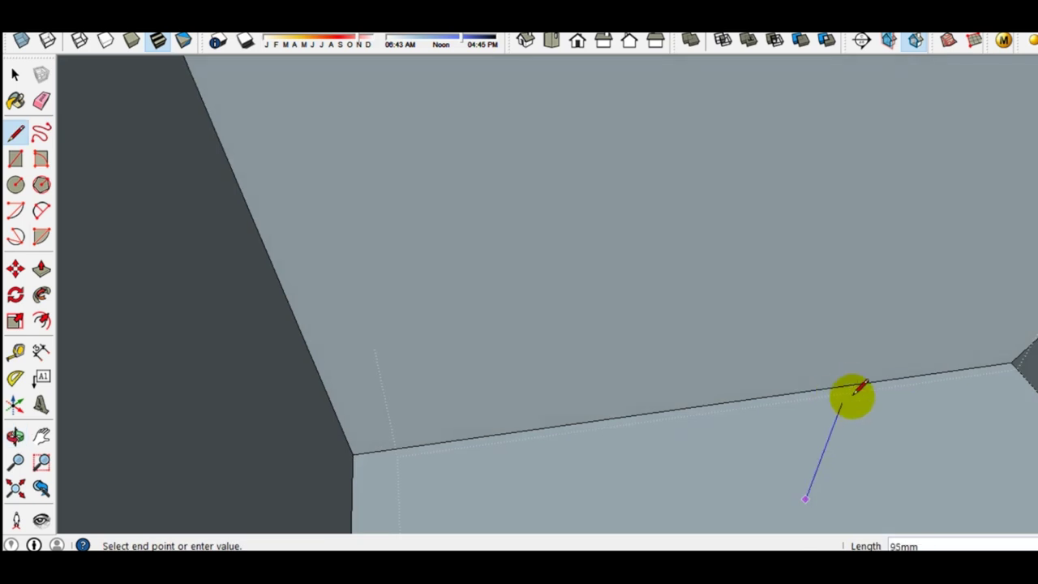
mouse_move(850, 412)
middle_down()
mouse_move(864, 413)
mouse_move(607, 417)
middle_up()
key(space)
scroll(714, 419, down, 2)
Step: Inside the small box group, hide its front face, then undo the hide
scroll(697, 422, down, 2)
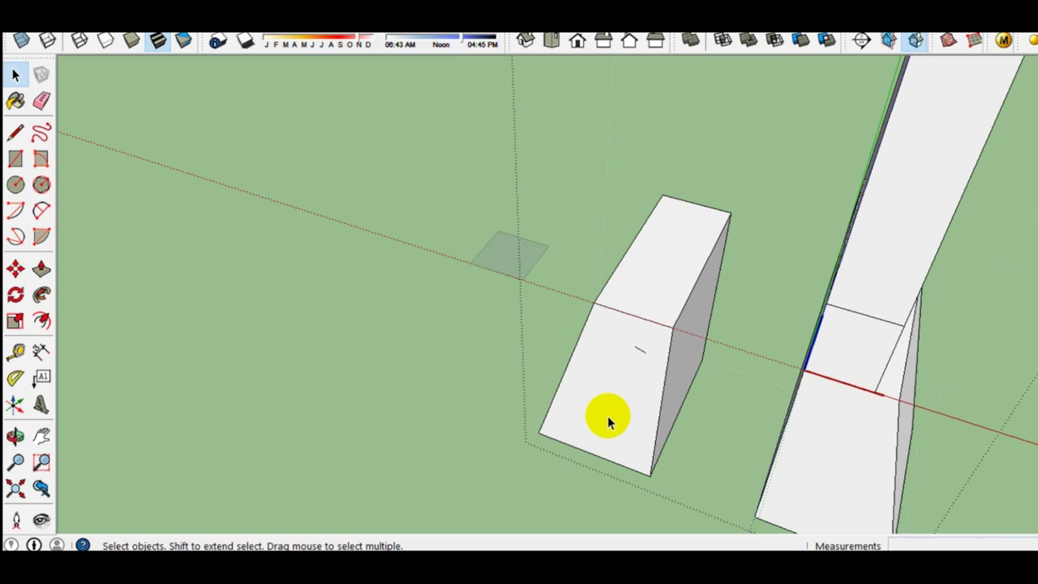
scroll(635, 357, up, 2)
click(642, 352)
double_click(642, 352)
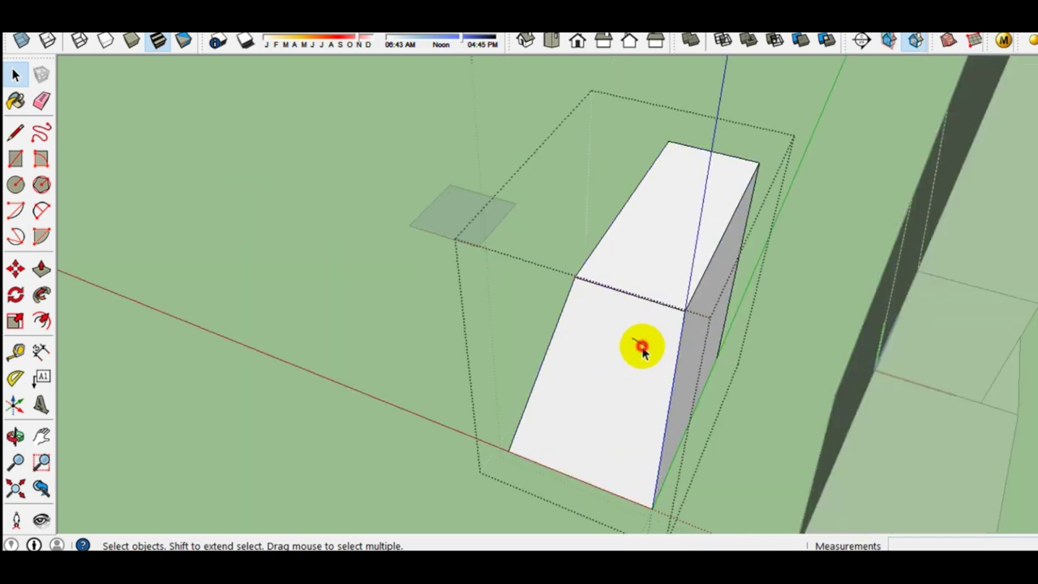
click(641, 342)
click(634, 369)
middle_drag(641, 382, 596, 373)
right_click(596, 373)
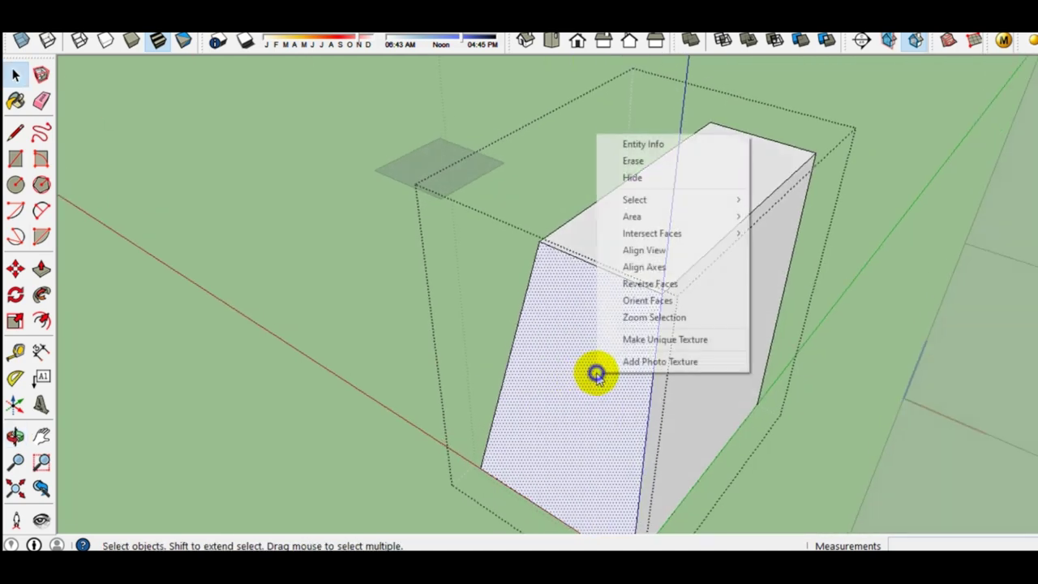
click(648, 178)
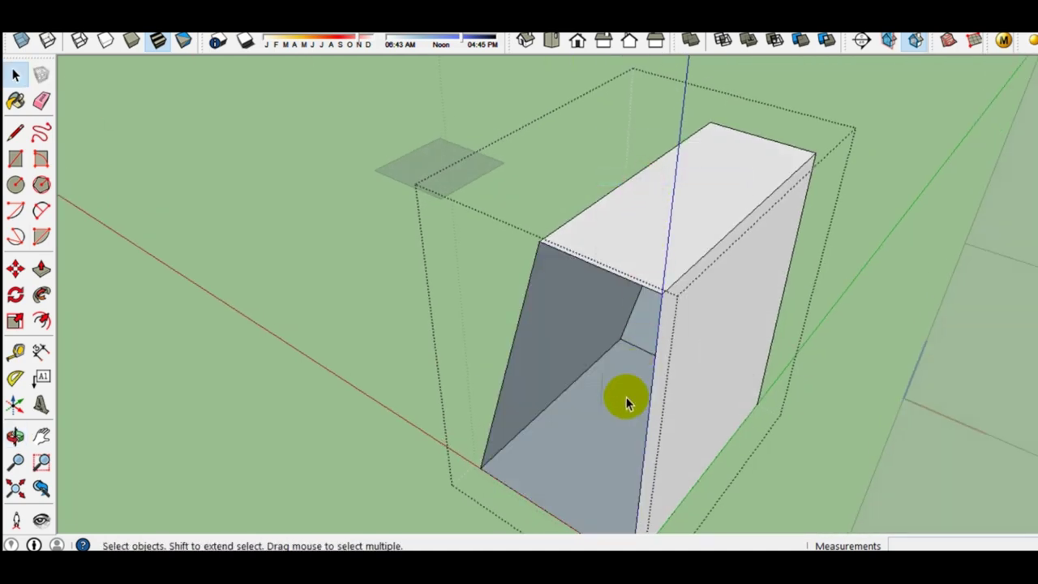
middle_drag(626, 397, 695, 399)
key(ctrl+z)
click(615, 403)
Step: Move the large column group about 97mm to the left
mouse_move(589, 447)
middle_down()
mouse_move(646, 452)
mouse_move(660, 332)
mouse_move(655, 241)
mouse_move(638, 292)
middle_up()
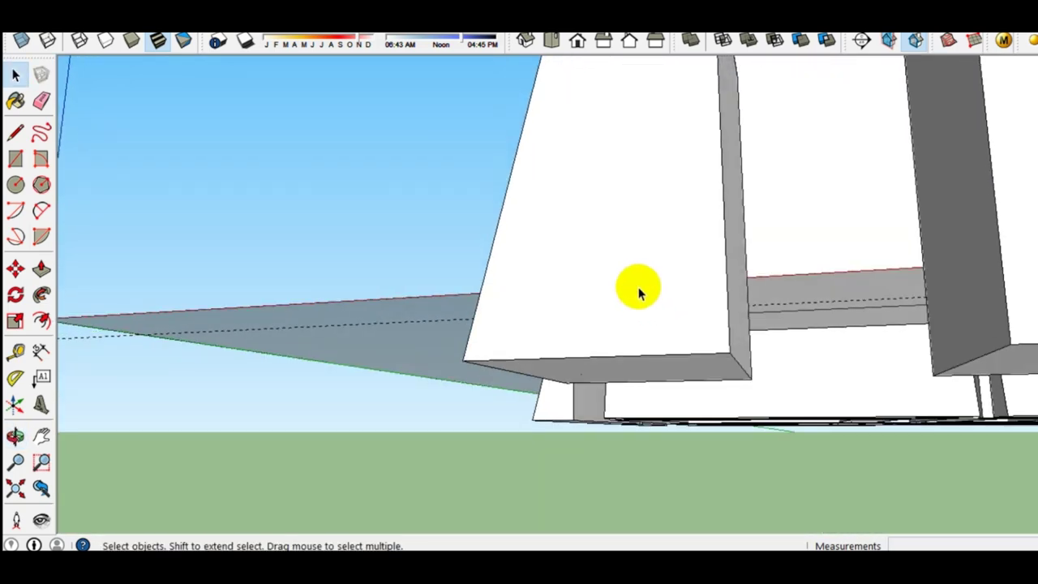
click(637, 290)
key(m)
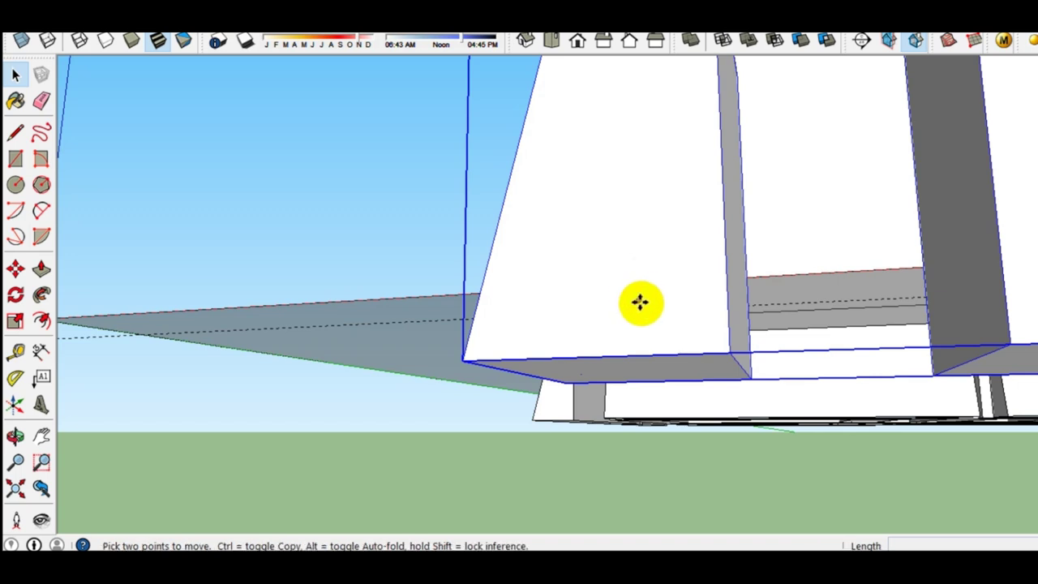
click(639, 300)
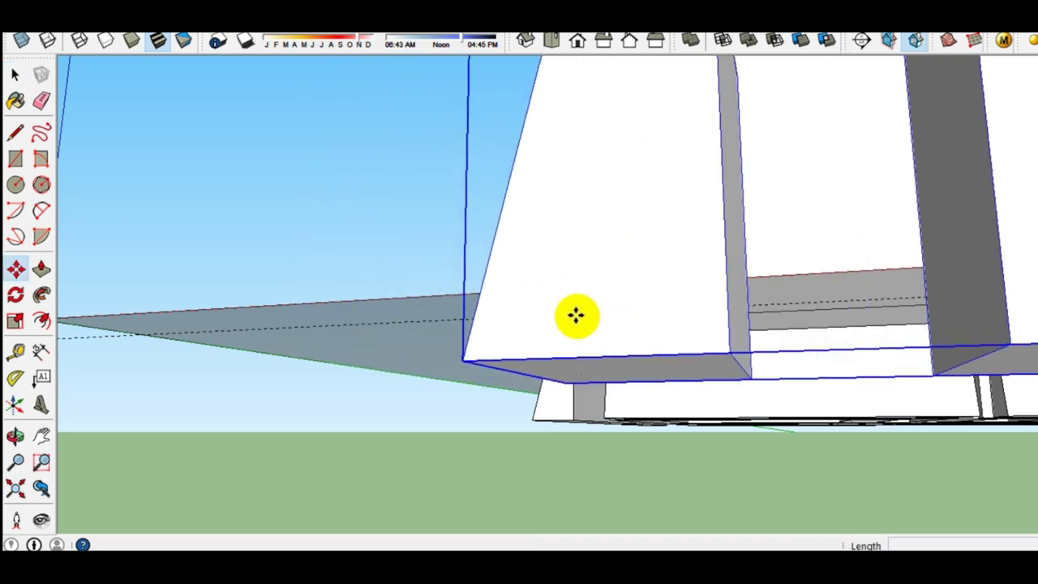
click(575, 313)
key(space)
Step: Select the small tapered box
middle_drag(622, 332, 653, 371)
scroll(653, 372, down, 2)
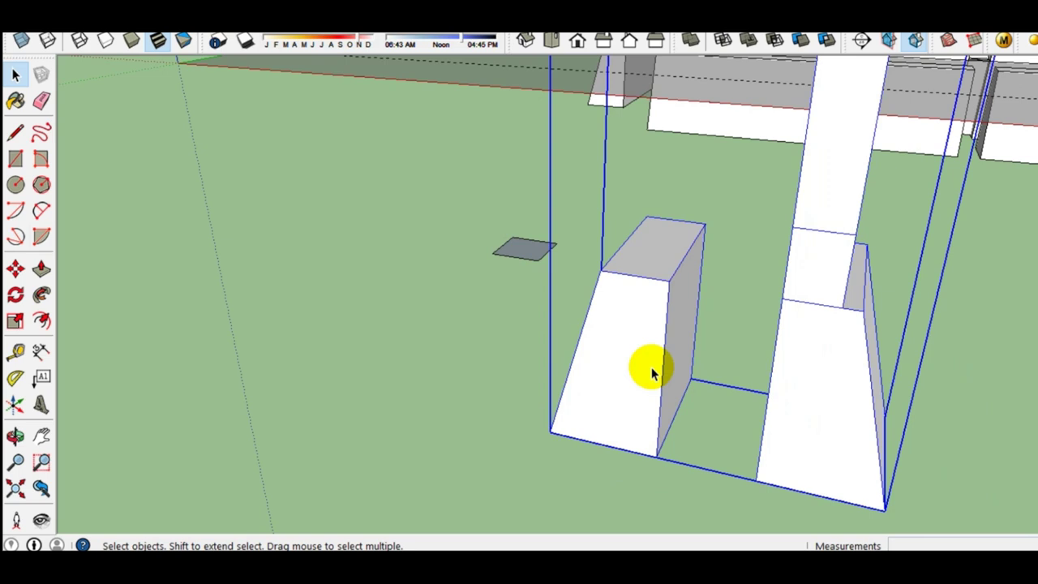
click(653, 364)
scroll(649, 412, up, 2)
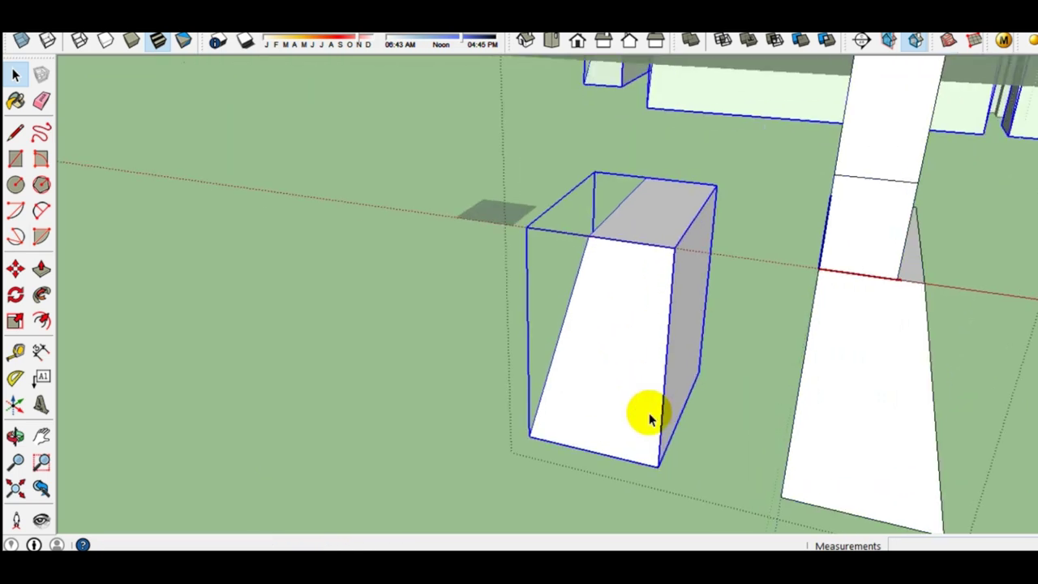
Step: Move the small box 473mm to the left
key(m)
click(645, 413)
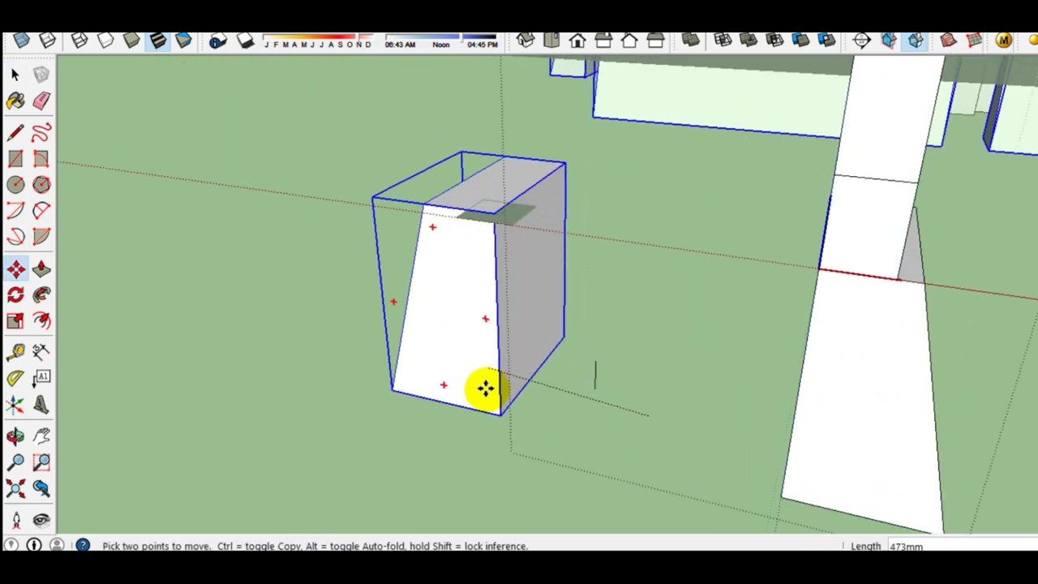
click(489, 380)
key(space)
Step: Select the box together with the buildings and shift them to the right
click(597, 383)
click(470, 390)
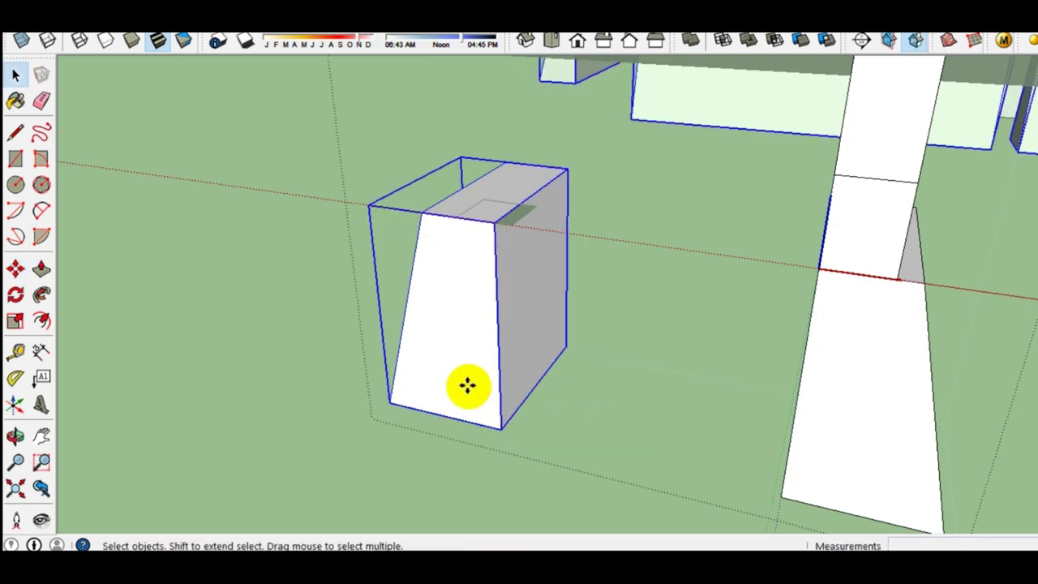
click(535, 397)
click(628, 414)
key(space)
Step: Open the box group for editing, then close it again
scroll(633, 382, up, 2)
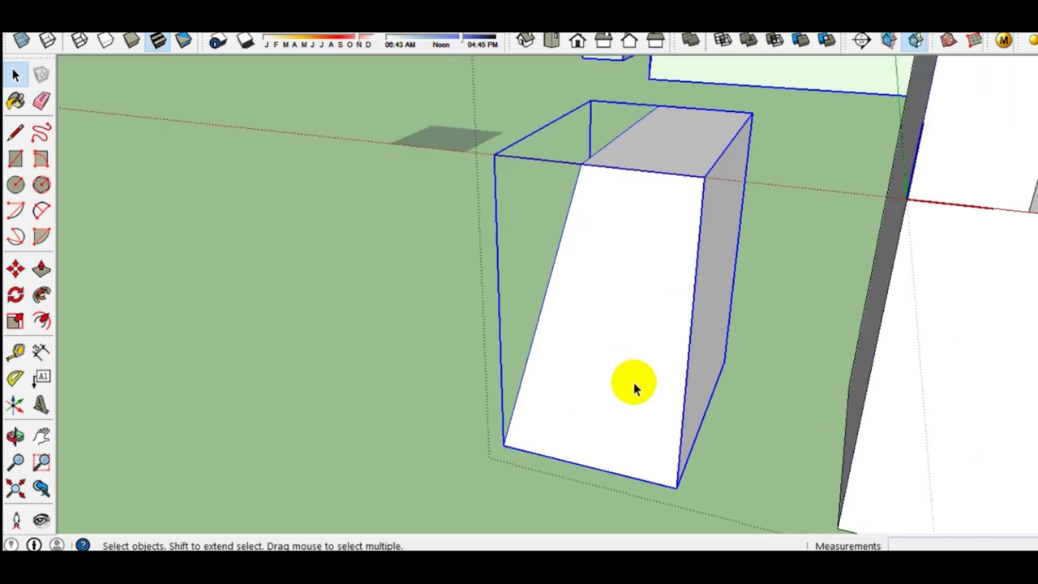
middle_drag(634, 381, 646, 373)
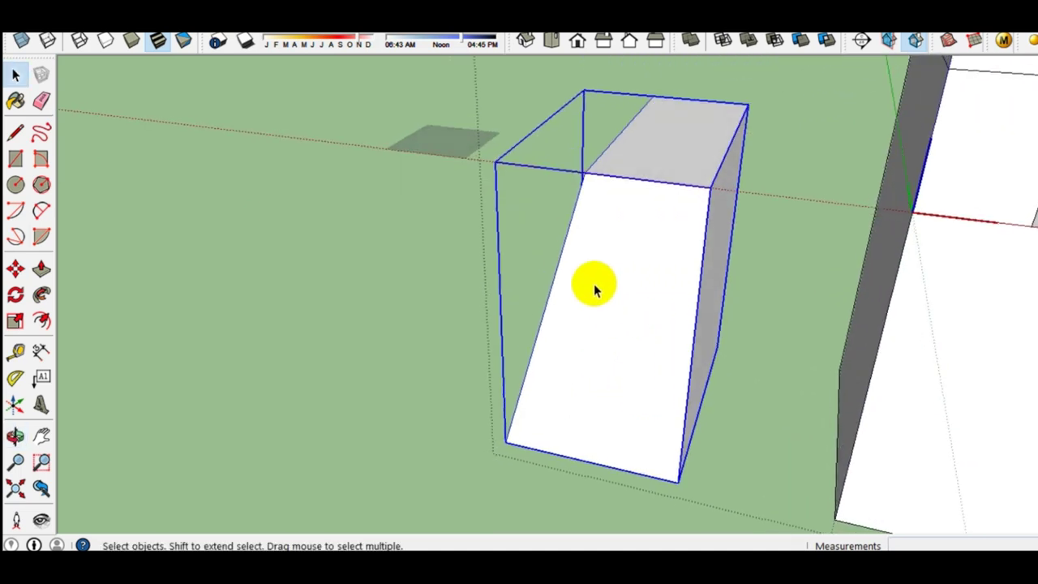
double_click(622, 329)
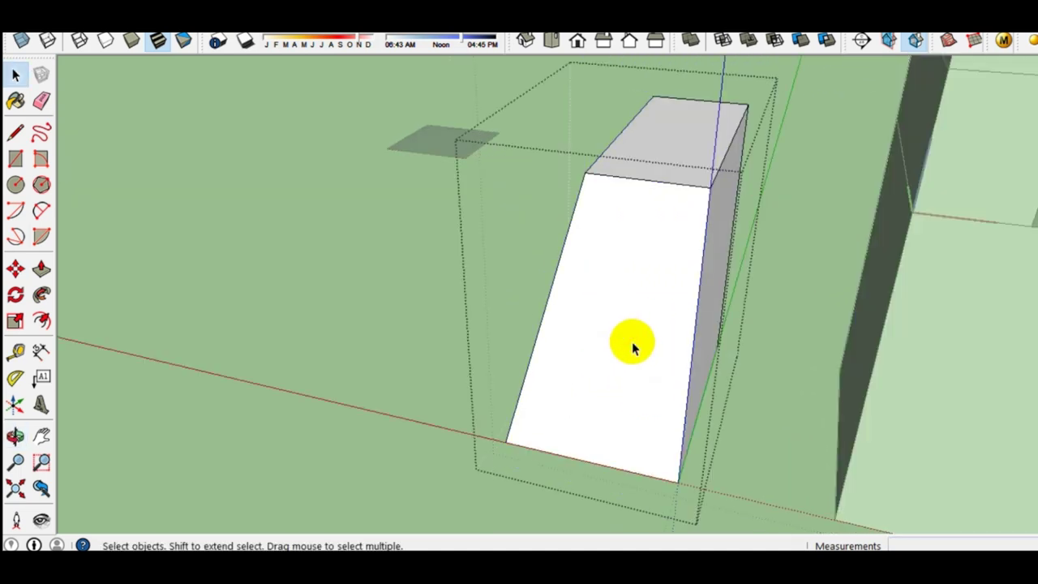
key(Escape)
mouse_move(623, 345)
middle_down()
mouse_move(614, 301)
mouse_move(640, 306)
middle_up()
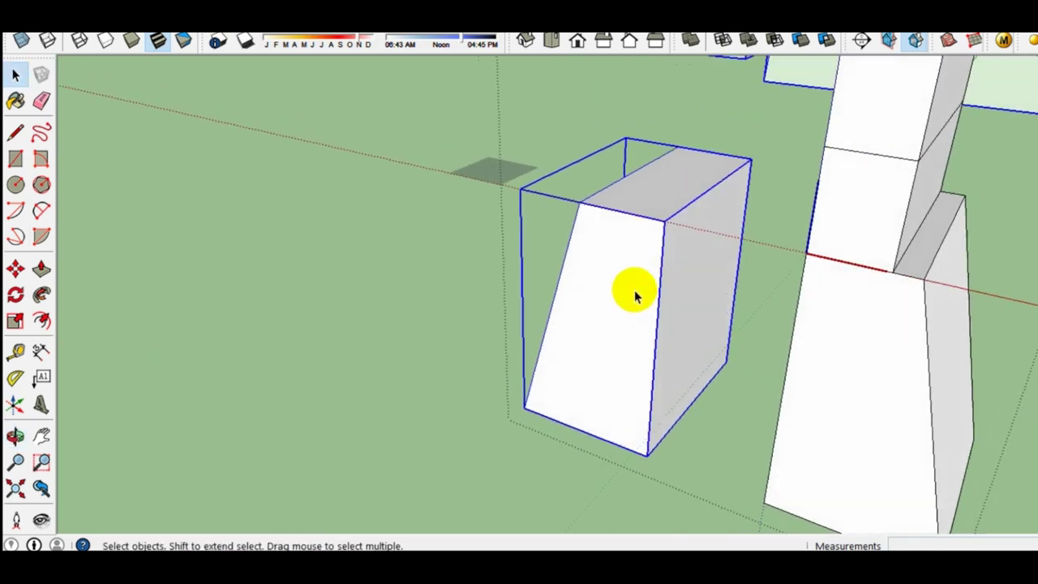
Step: Move the box against the column footing, then reposition it left of the column
key(m)
click(659, 225)
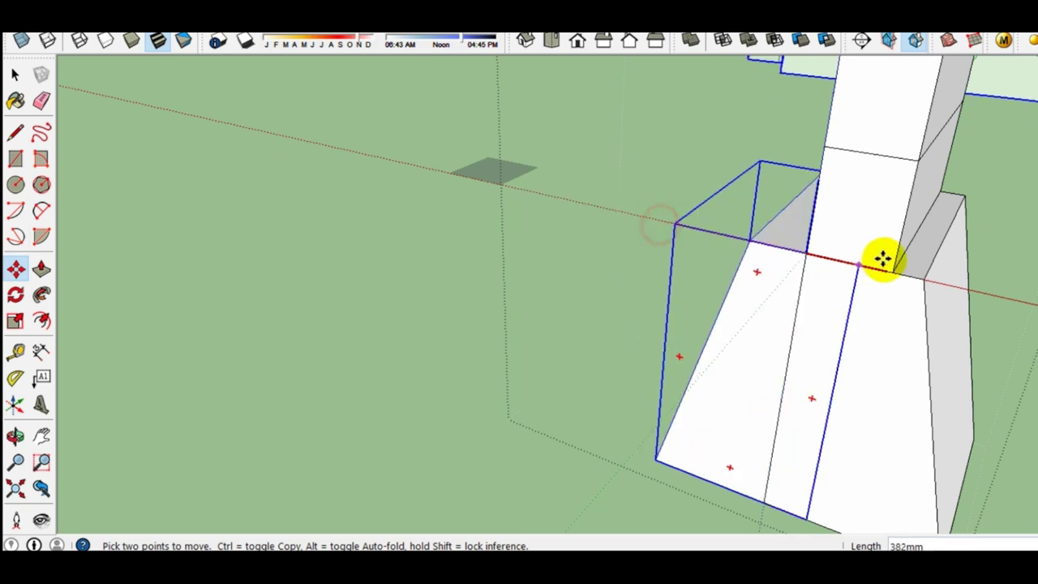
click(885, 275)
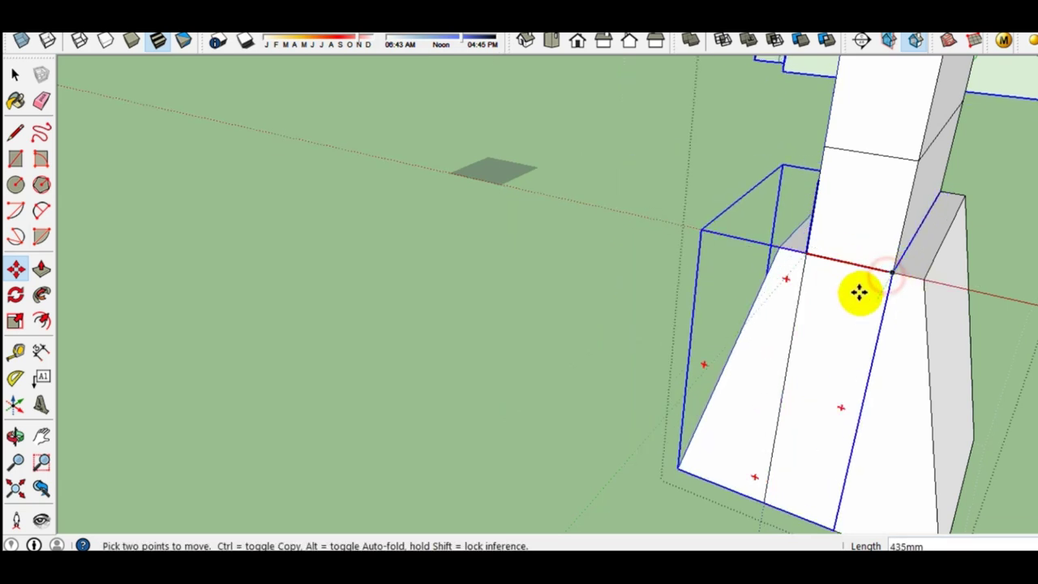
key(space)
key(m)
click(760, 364)
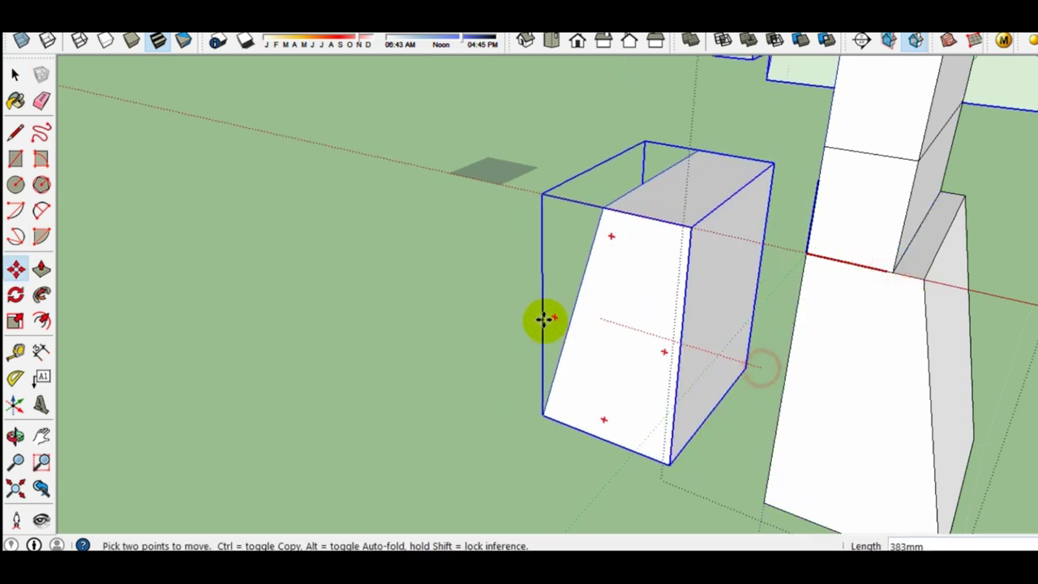
click(538, 307)
key(space)
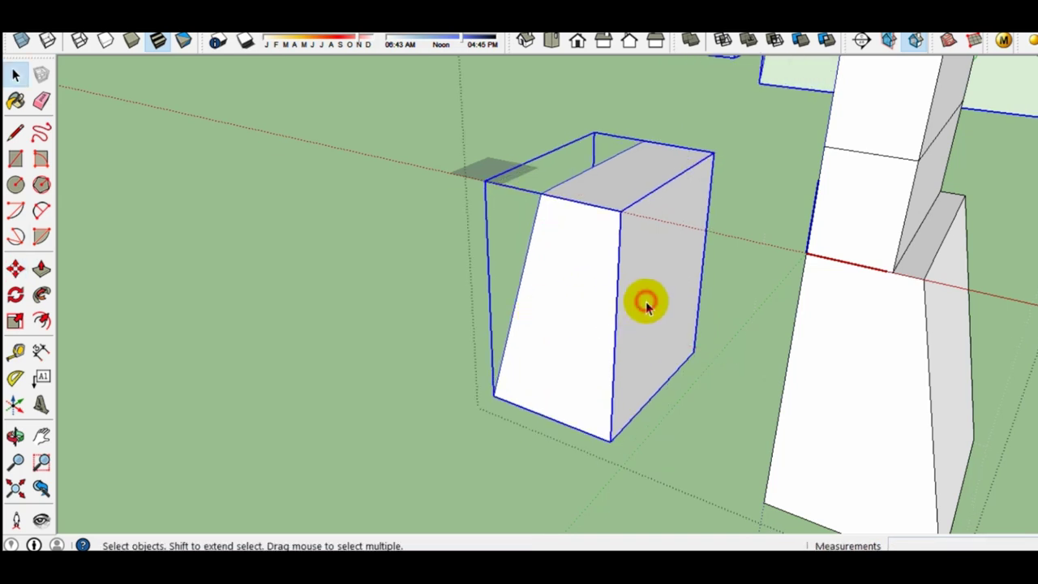
Step: Inside the box group, delete the front face, undo it, and reselect the face
double_click(646, 301)
click(591, 316)
key(Delete)
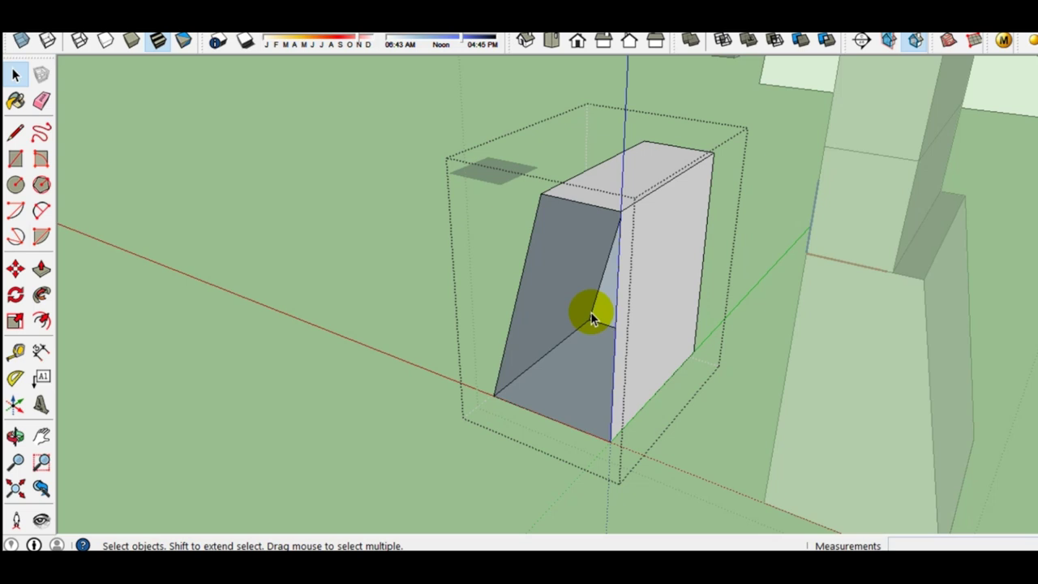
key(ctrl+z)
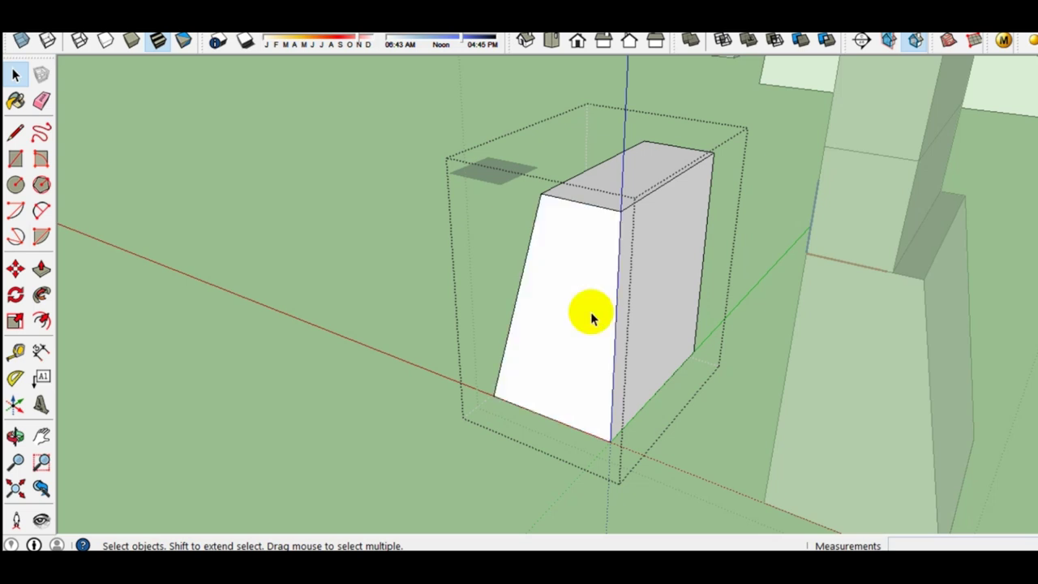
click(591, 316)
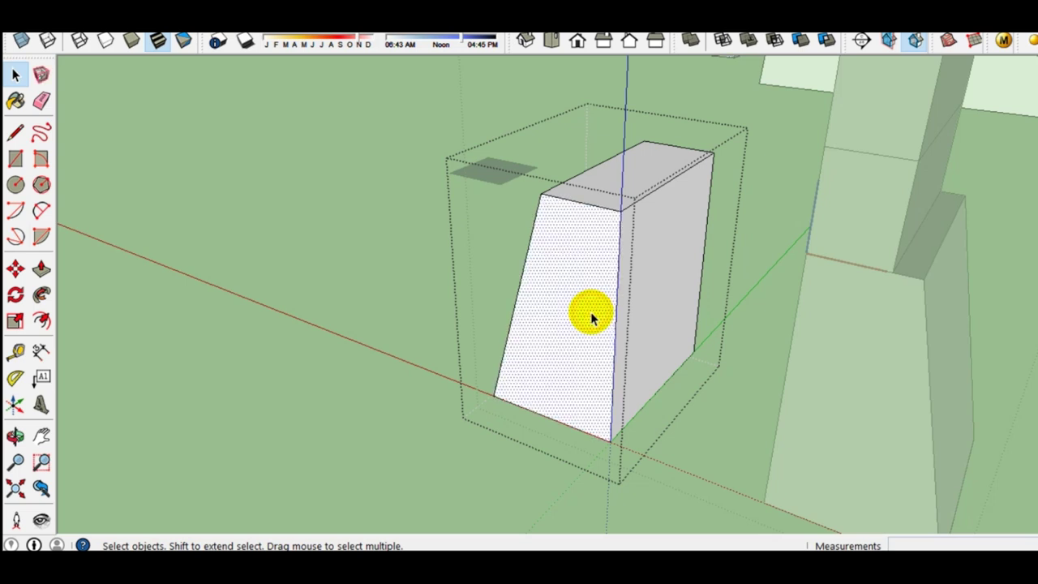
Step: Zoom and orbit through the box wall to view its interior floor
scroll(573, 392, up, 3)
scroll(498, 354, up, 3)
scroll(510, 341, up, 1)
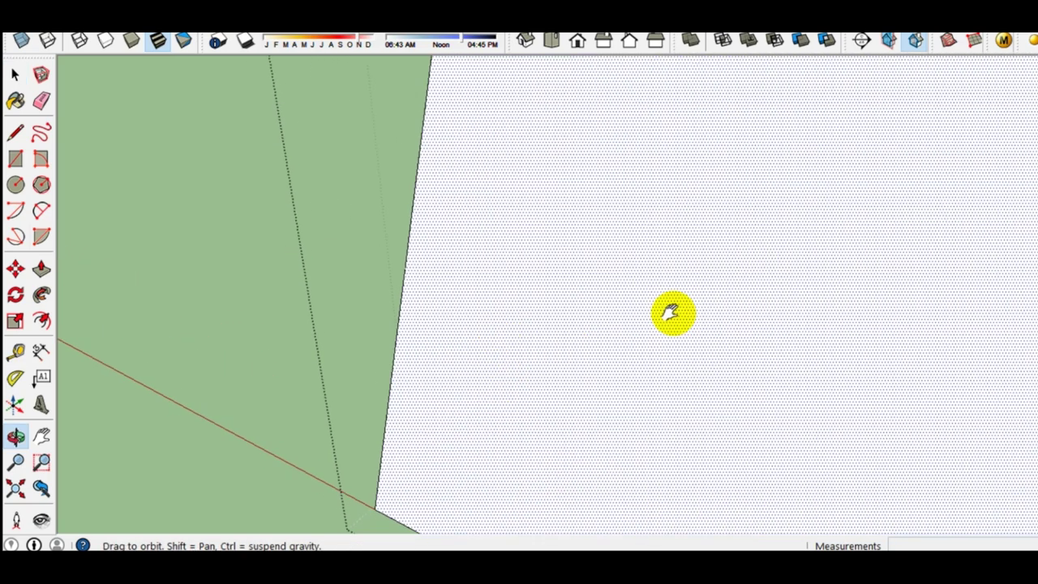
mouse_move(672, 308)
middle_down()
mouse_move(729, 336)
mouse_move(807, 341)
middle_up()
scroll(807, 340, down, 5)
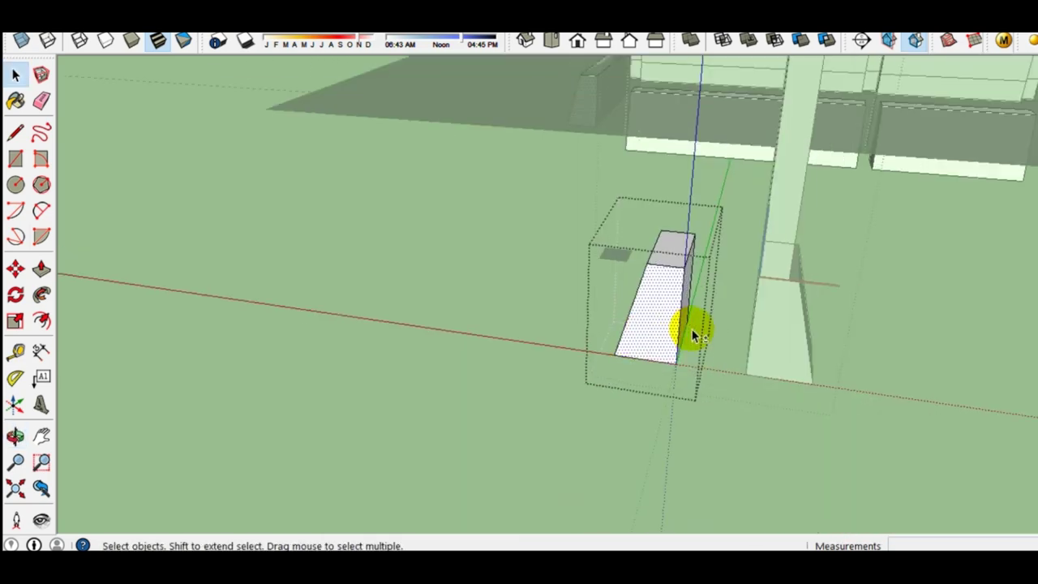
scroll(688, 327, down, 1)
scroll(649, 325, up, 2)
scroll(646, 322, up, 3)
mouse_move(646, 322)
middle_down()
mouse_move(788, 340)
mouse_move(698, 382)
mouse_move(654, 386)
mouse_move(644, 370)
mouse_move(565, 345)
mouse_move(633, 306)
middle_up()
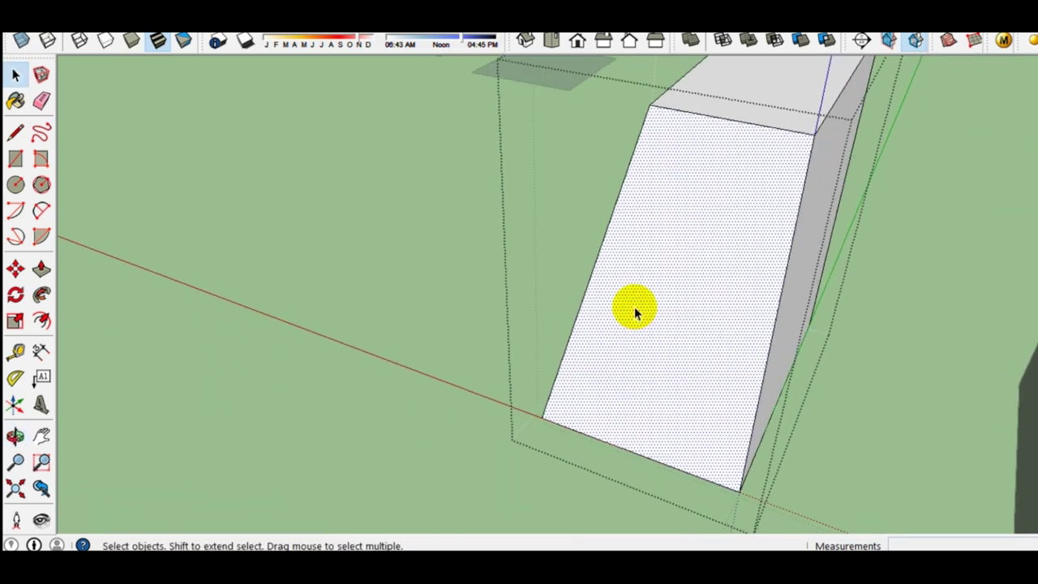
scroll(615, 365, up, 3)
mouse_move(613, 343)
middle_down()
mouse_move(401, 364)
mouse_move(852, 337)
middle_up()
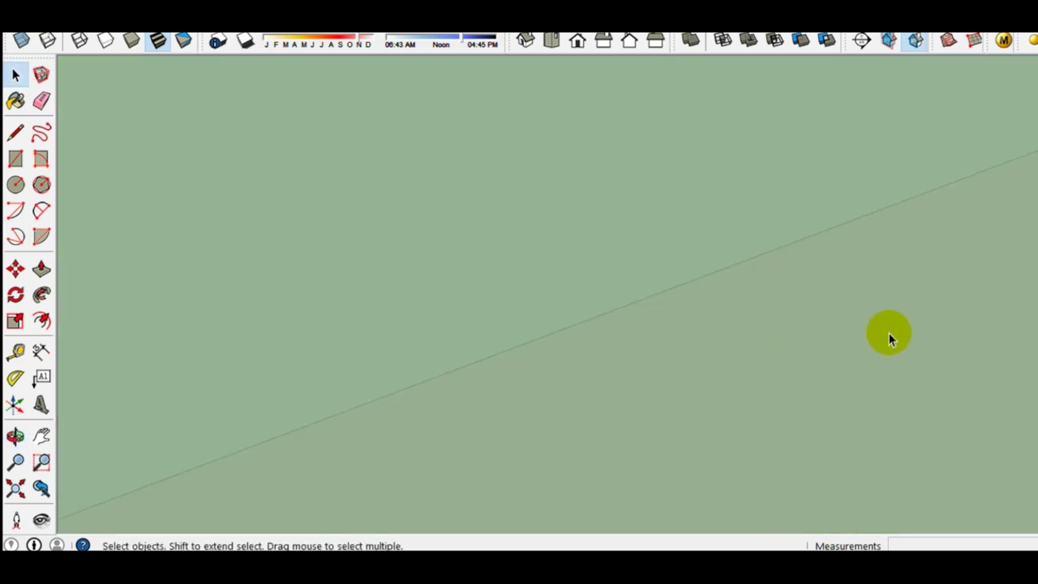
mouse_move(901, 305)
middle_down()
mouse_move(292, 366)
mouse_move(679, 285)
mouse_move(689, 327)
mouse_move(333, 340)
mouse_move(303, 313)
mouse_move(716, 280)
mouse_move(710, 324)
middle_up()
scroll(689, 327, up, 1)
scroll(689, 327, up, 2)
scroll(630, 330, down, 3)
scroll(702, 257, down, 3)
mouse_move(702, 257)
middle_down()
mouse_move(838, 297)
mouse_move(650, 156)
mouse_move(643, 267)
middle_up()
scroll(650, 157, up, 2)
scroll(642, 274, up, 2)
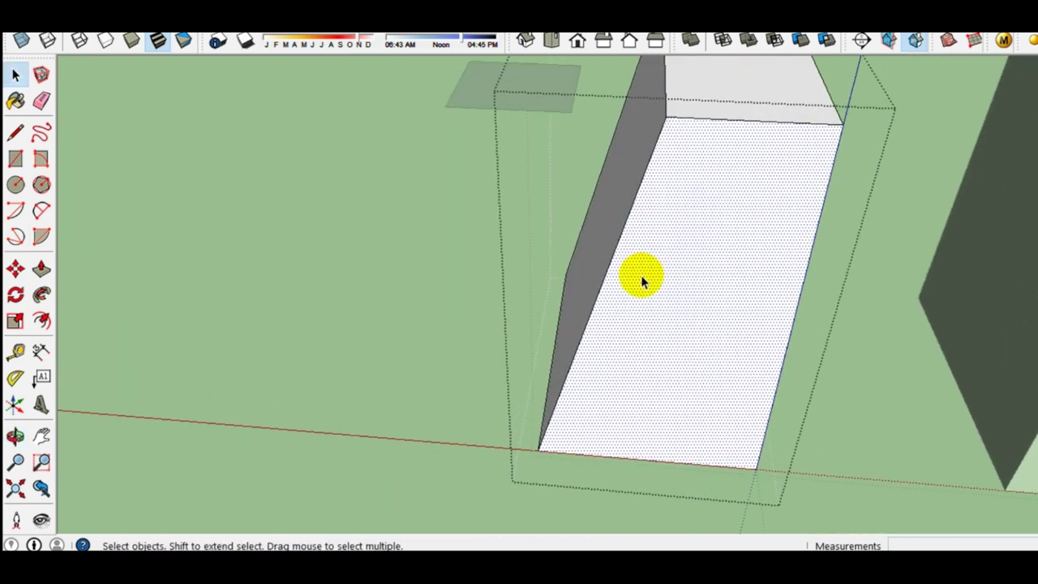
scroll(616, 296, up, 2)
scroll(604, 312, up, 2)
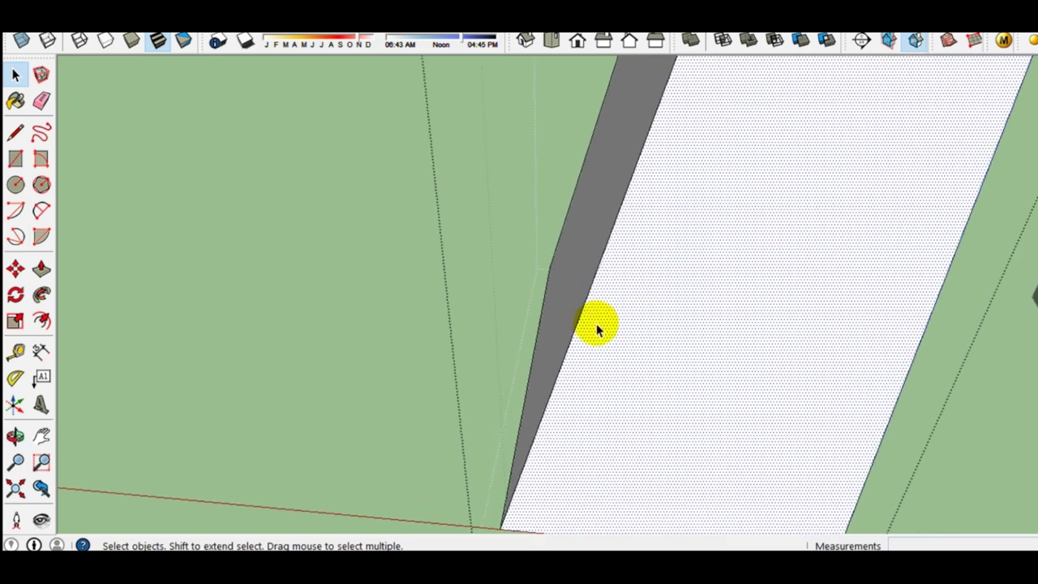
scroll(632, 284, up, 2)
scroll(665, 238, up, 2)
scroll(663, 238, up, 2)
scroll(665, 240, up, 2)
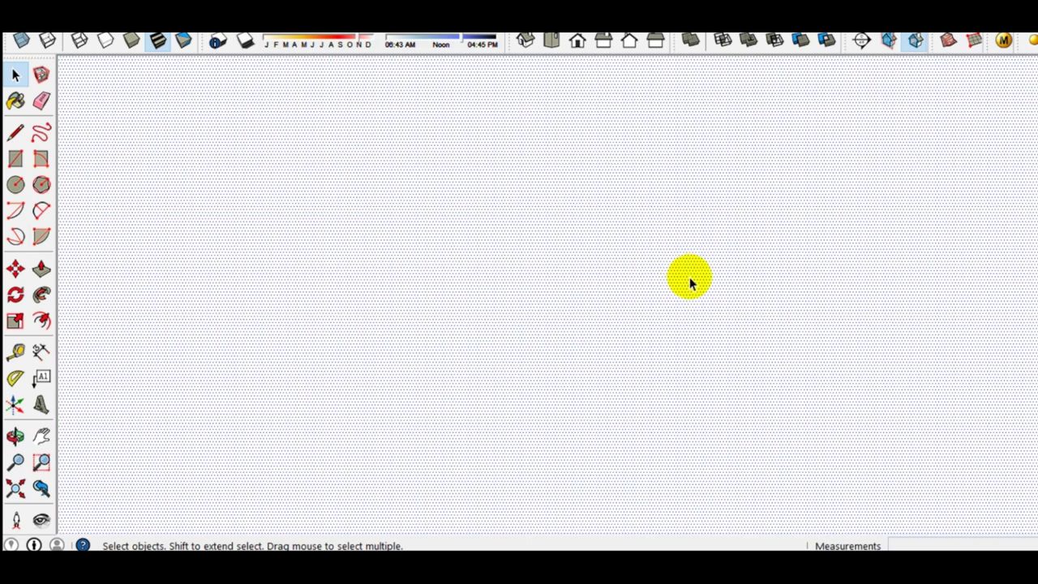
scroll(690, 281, up, 2)
scroll(690, 281, up, 2)
Step: Draw a short line on the inner floor up to the wall edge, then zoom back out
key(l)
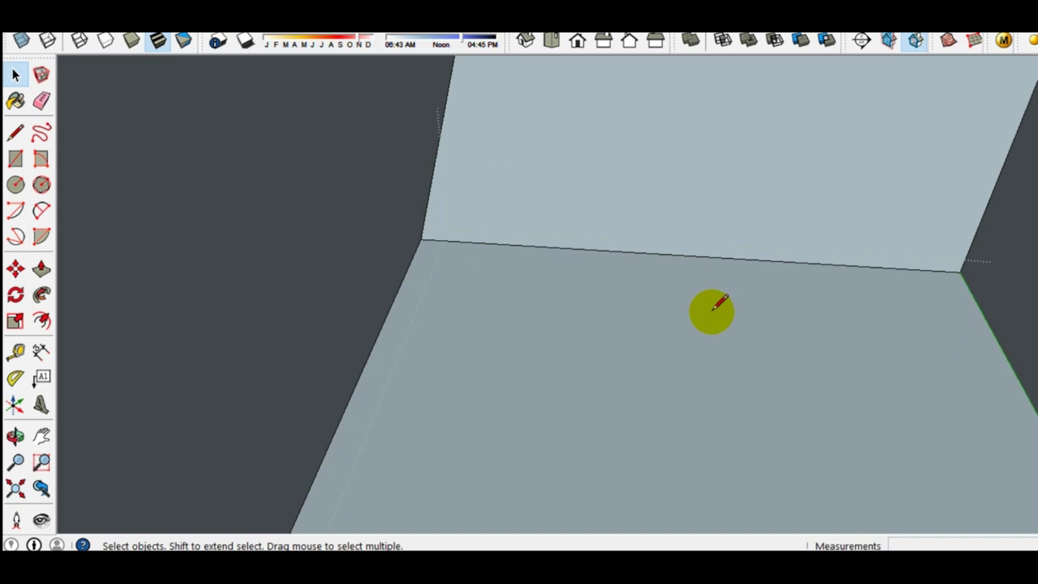
click(741, 350)
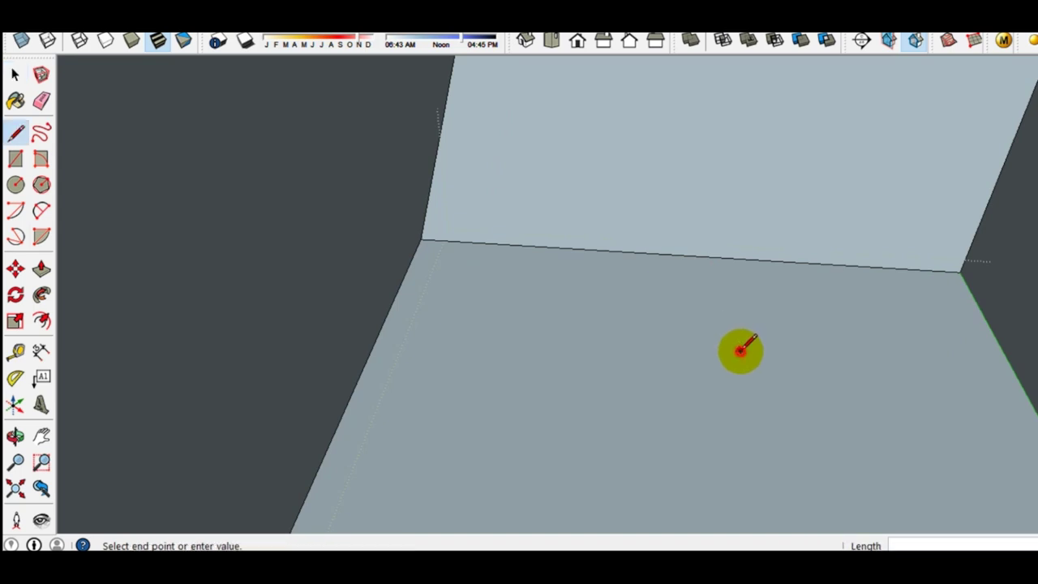
click(764, 235)
middle_drag(765, 278, 714, 302)
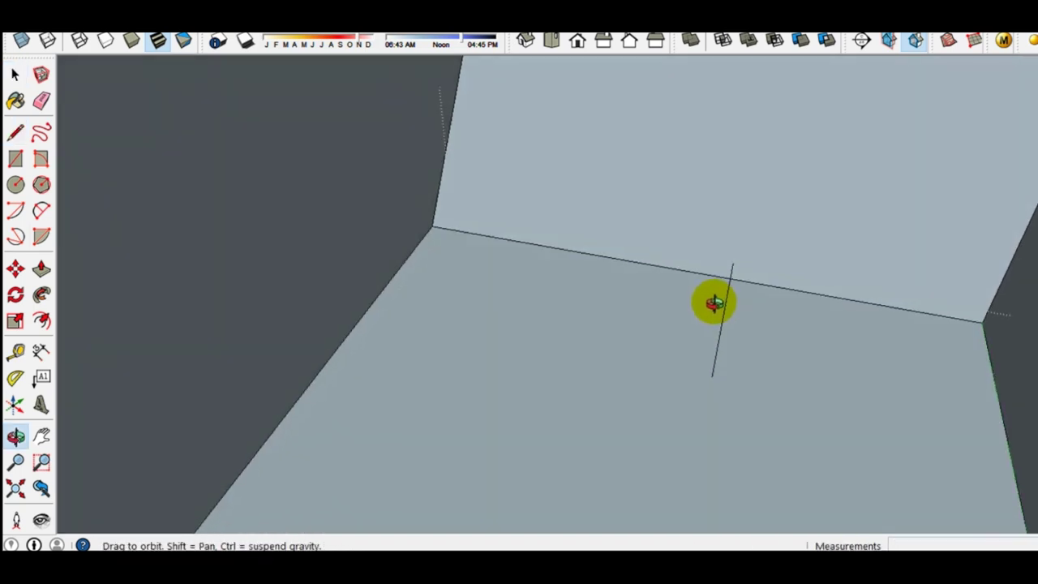
mouse_move(750, 333)
middle_down()
mouse_move(750, 349)
mouse_move(704, 287)
mouse_move(753, 276)
mouse_move(669, 298)
mouse_move(674, 324)
mouse_move(735, 342)
middle_up()
scroll(676, 330, up, 1)
scroll(674, 330, up, 1)
scroll(735, 342, up, 3)
scroll(725, 341, down, 1)
scroll(719, 331, down, 1)
scroll(695, 350, down, 3)
scroll(679, 348, down, 2)
middle_drag(718, 359, 614, 313)
Step: Inside the footing group, move the inner tapered box onto the other footing piece
click(615, 312)
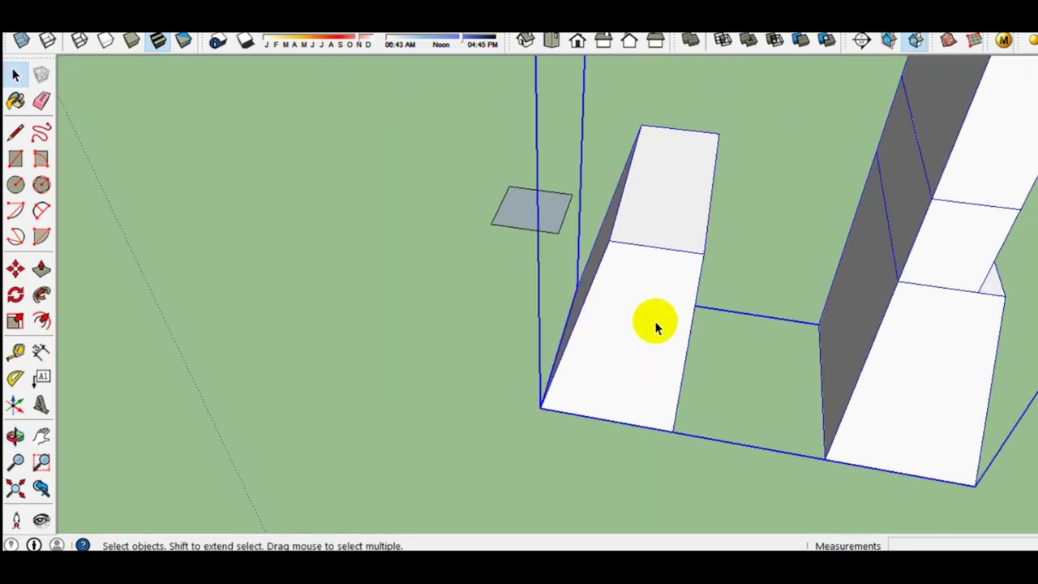
double_click(654, 299)
click(660, 273)
key(m)
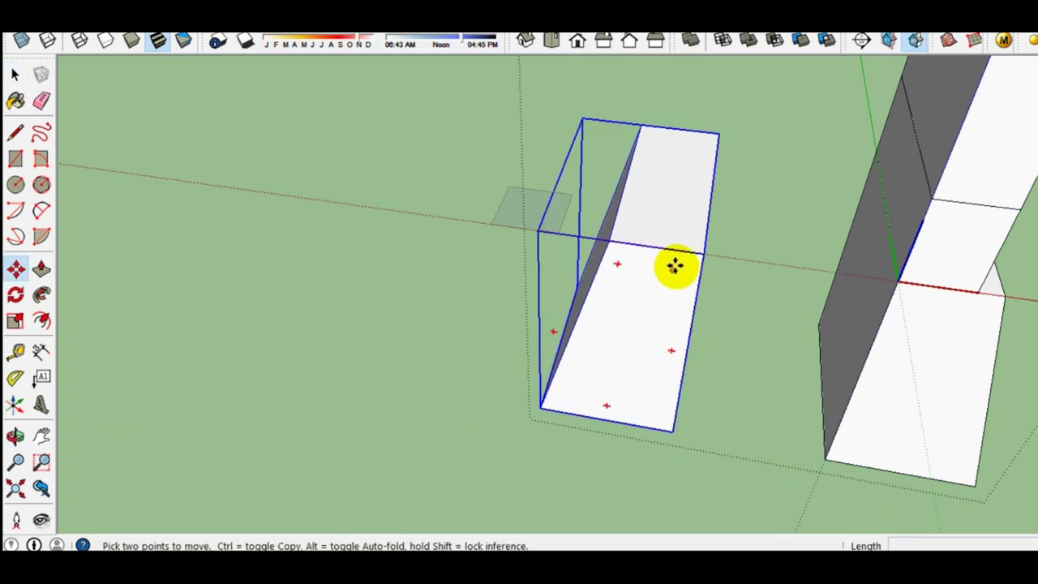
middle_drag(922, 285, 672, 262)
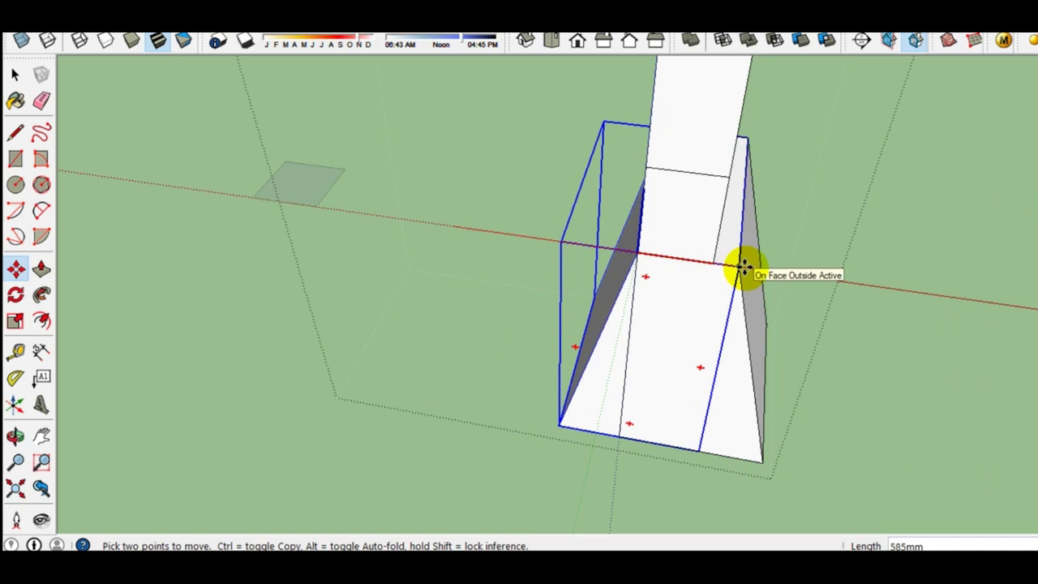
click(708, 262)
key(space)
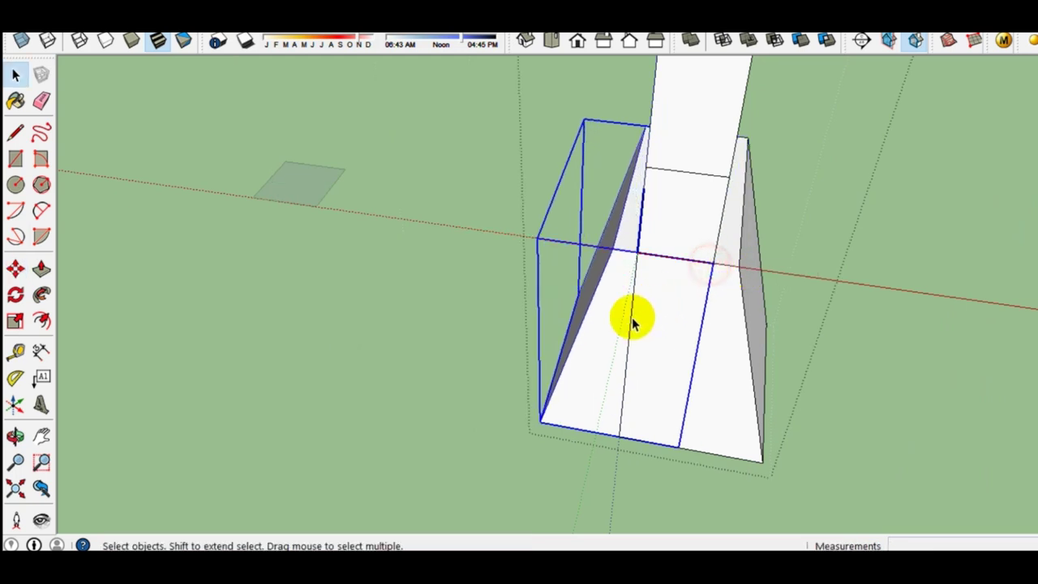
middle_drag(644, 310, 607, 329)
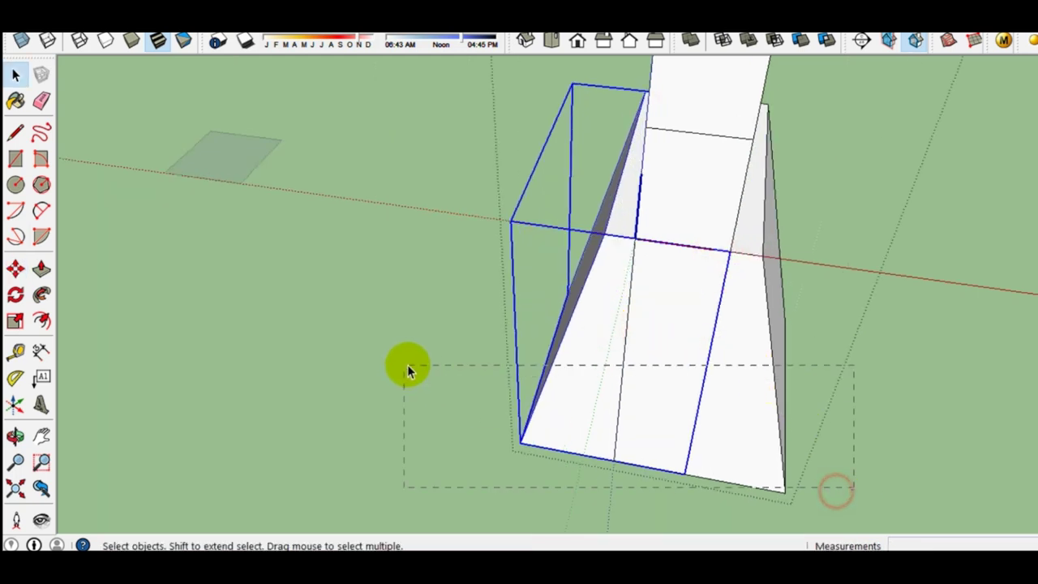
Step: Crossing-select the whole footing and reverse its faces
drag(407, 369, 406, 365)
right_click(613, 350)
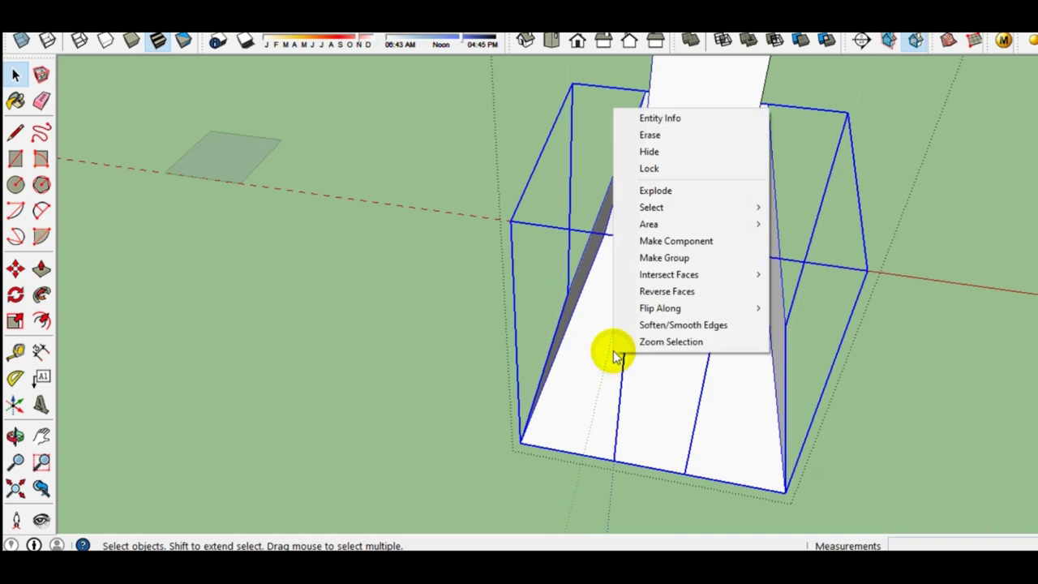
click(689, 291)
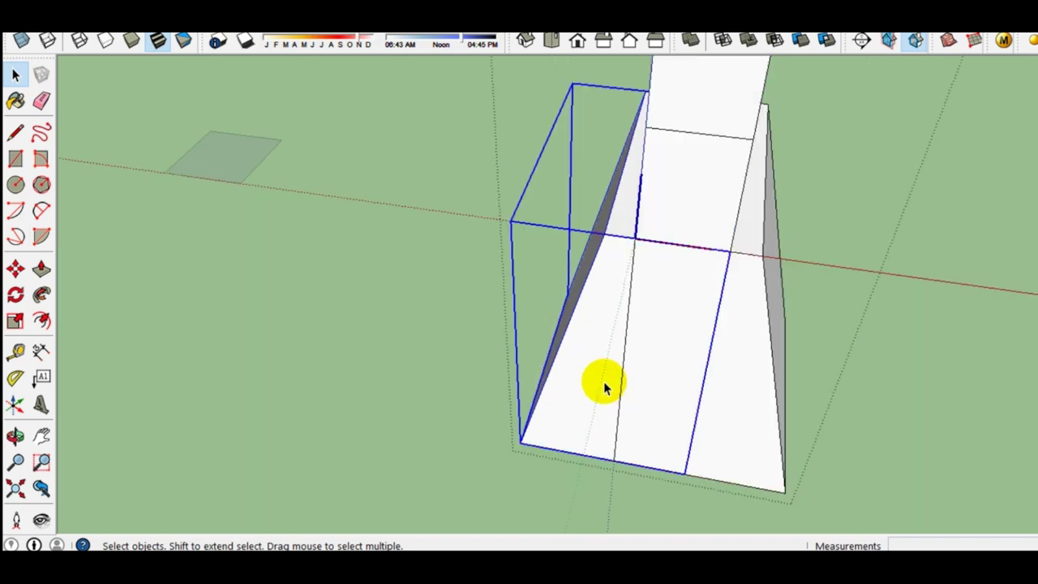
Step: Move one tapered block off to the left
click(596, 376)
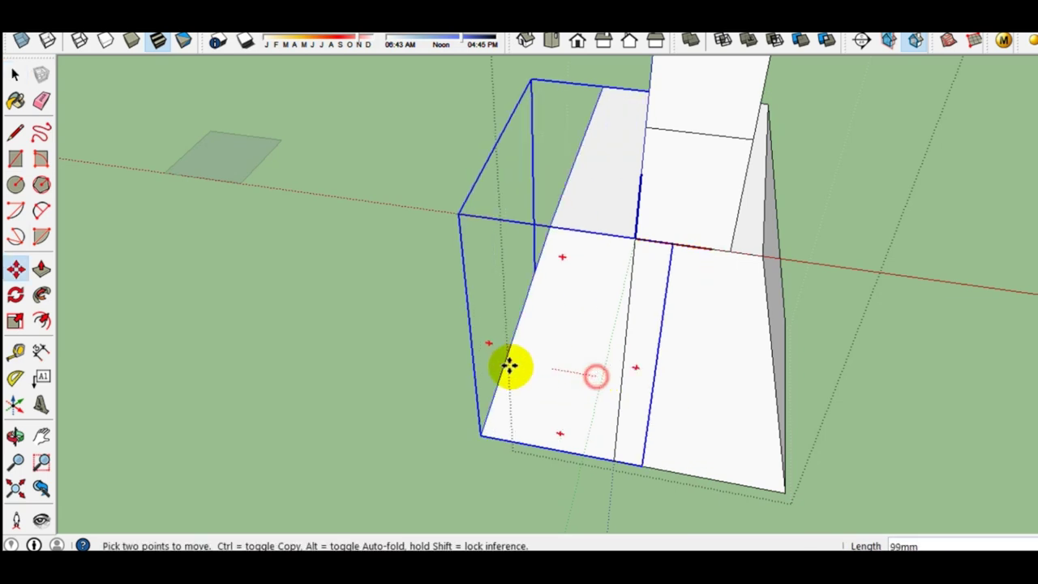
click(349, 339)
key(space)
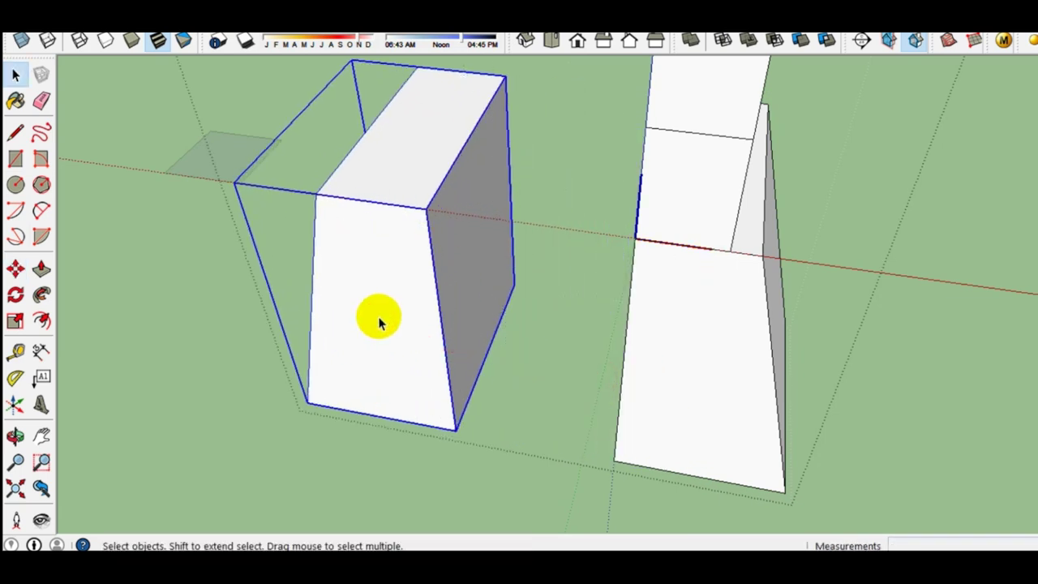
Step: Hide the tapered box's front face and look at its interior
mouse_move(358, 283)
middle_down()
mouse_move(459, 259)
mouse_move(468, 219)
mouse_move(706, 197)
mouse_move(762, 206)
mouse_move(445, 230)
mouse_move(345, 304)
mouse_move(454, 283)
mouse_move(436, 302)
middle_up()
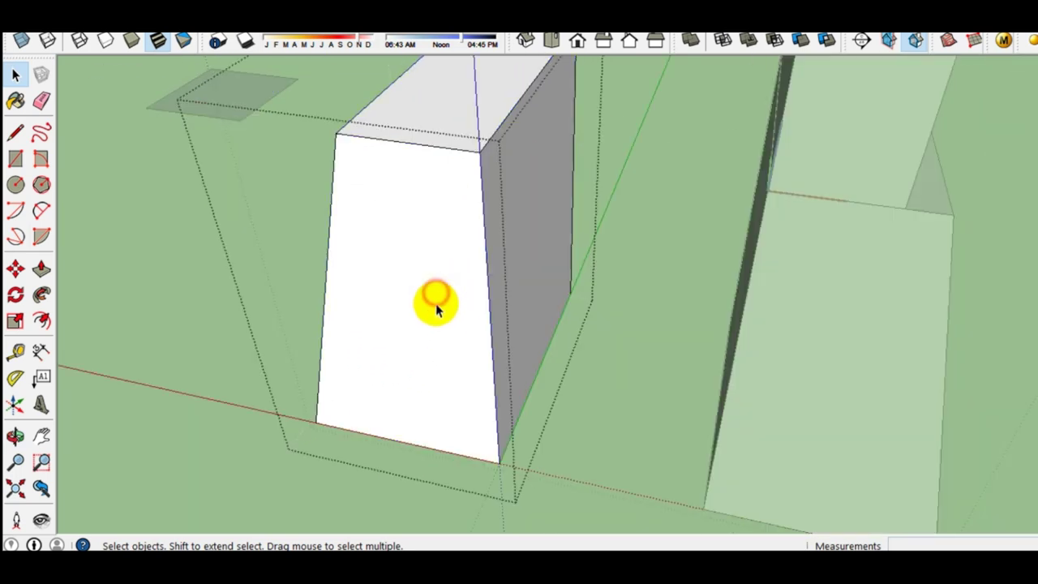
click(436, 312)
right_click(436, 297)
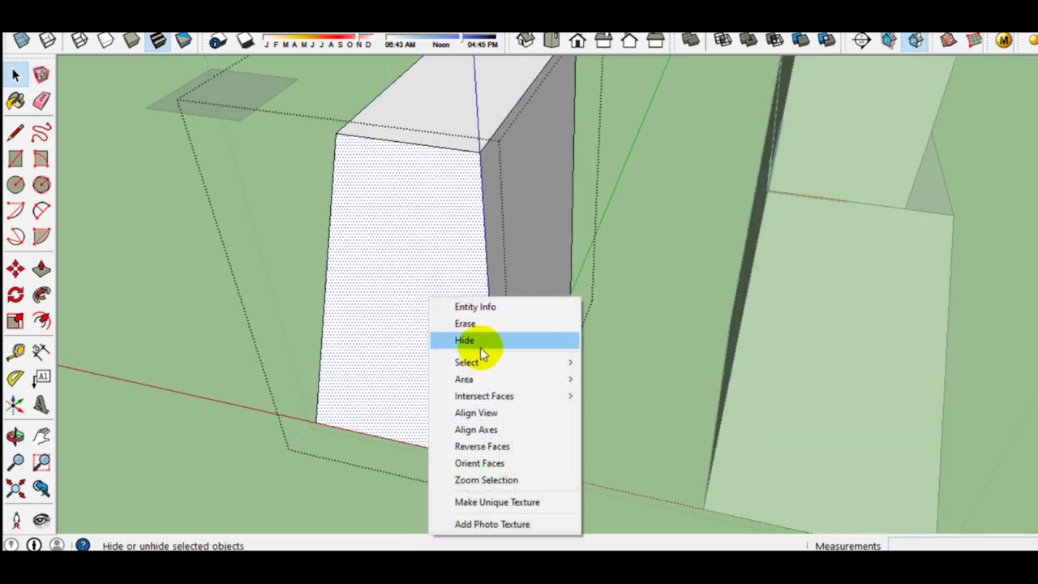
click(485, 343)
middle_drag(454, 355, 459, 359)
scroll(475, 292, up, 4)
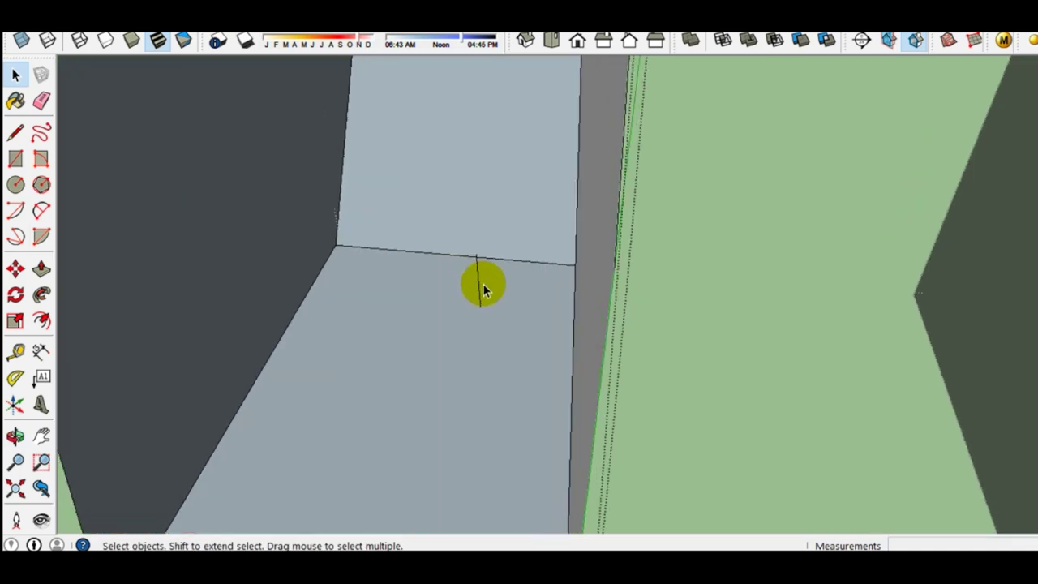
click(479, 282)
scroll(480, 288, down, 5)
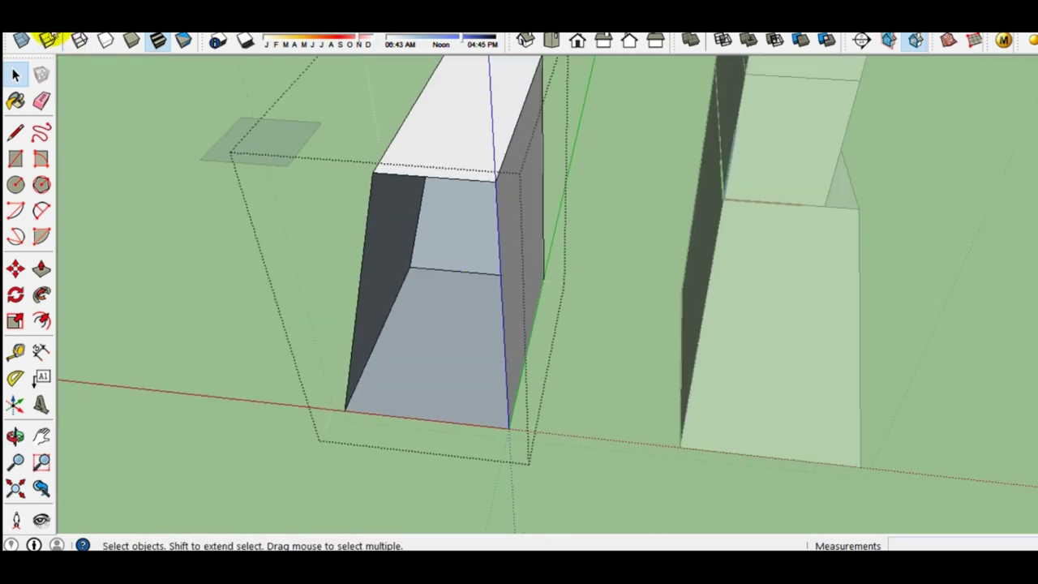
Step: Unhide the front face with Edit > Unhide > Last, exit the group, and start moving the left tapered box
click(38, 35)
mouse_move(68, 235)
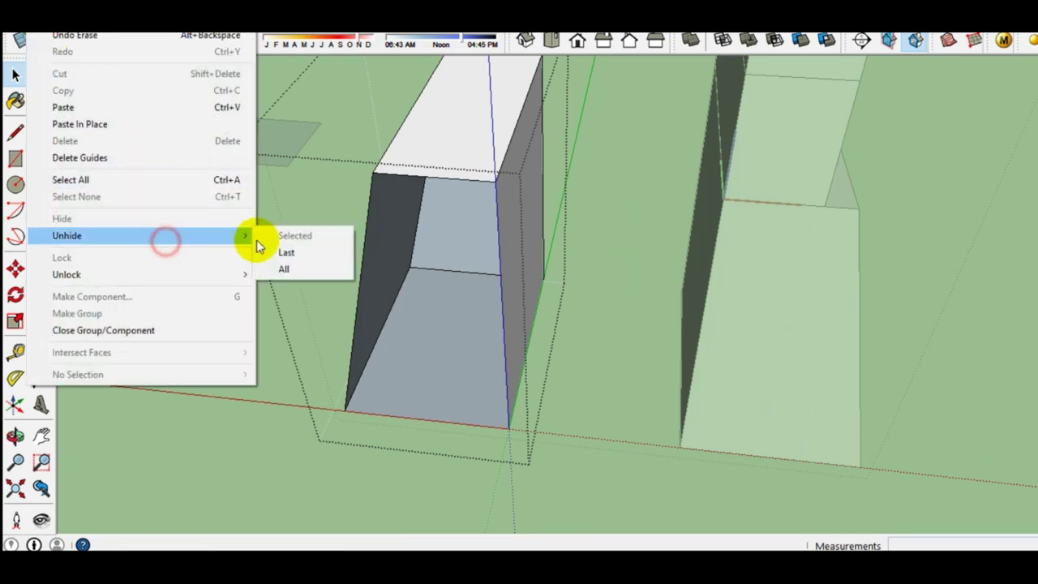
click(278, 250)
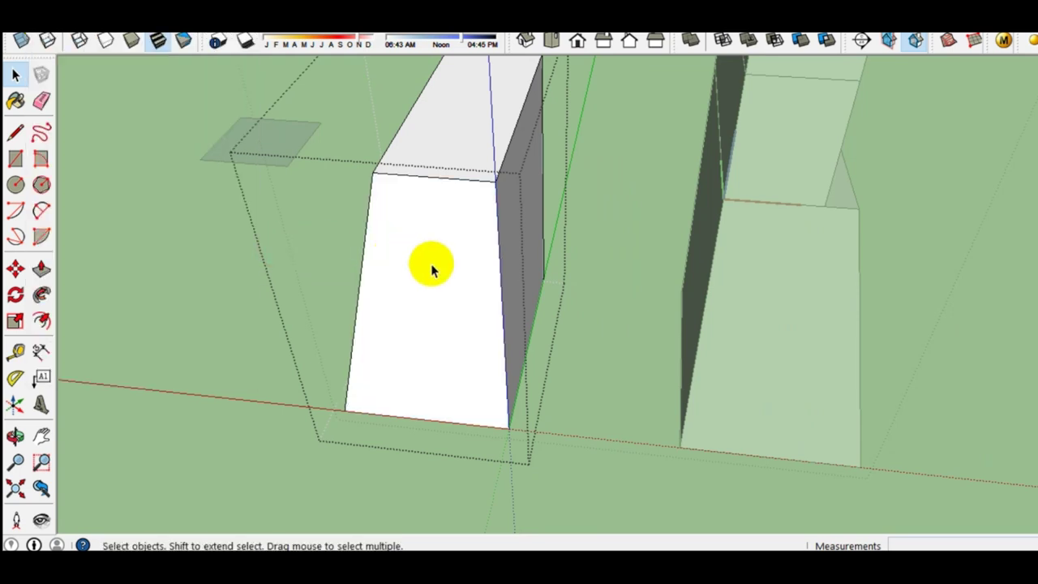
key(Escape)
click(456, 238)
key(m)
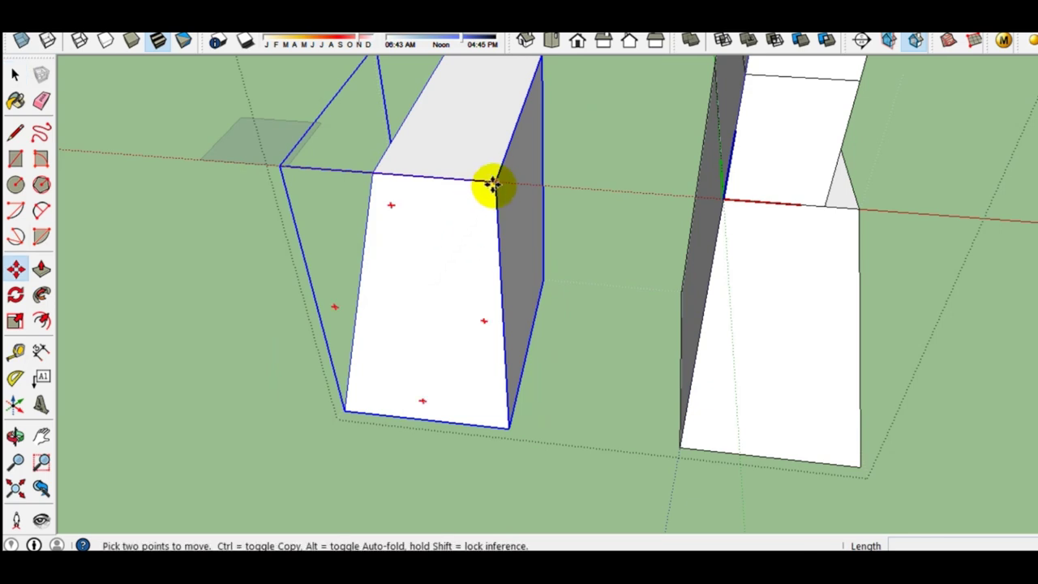
Step: Set the tapered box against the other footing, then select the whole footing model without running a command
click(827, 203)
key(space)
scroll(791, 218, down, 2)
drag(609, 337, 610, 338)
middle_drag(610, 338, 727, 329)
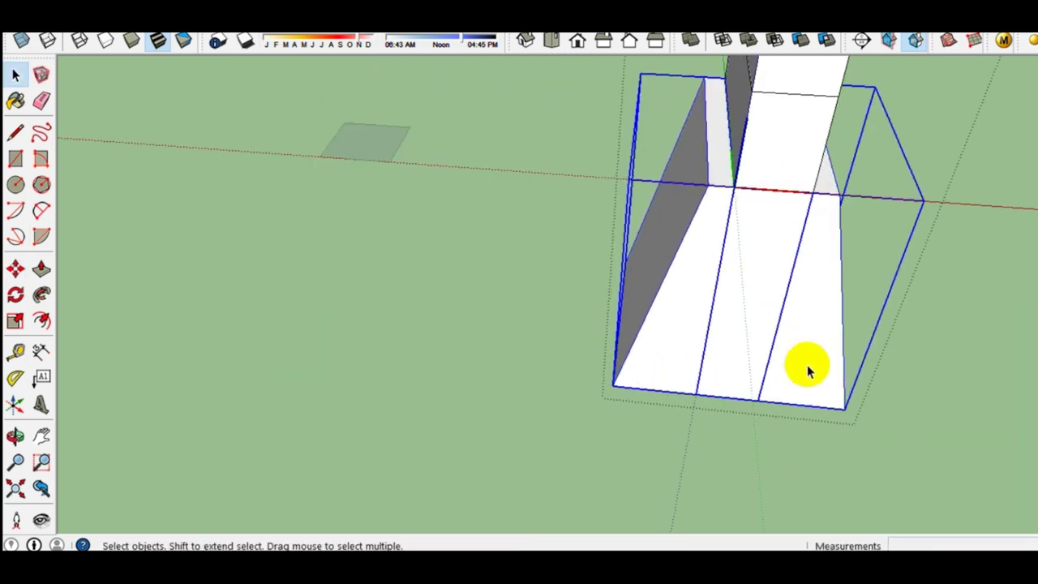
right_click(753, 336)
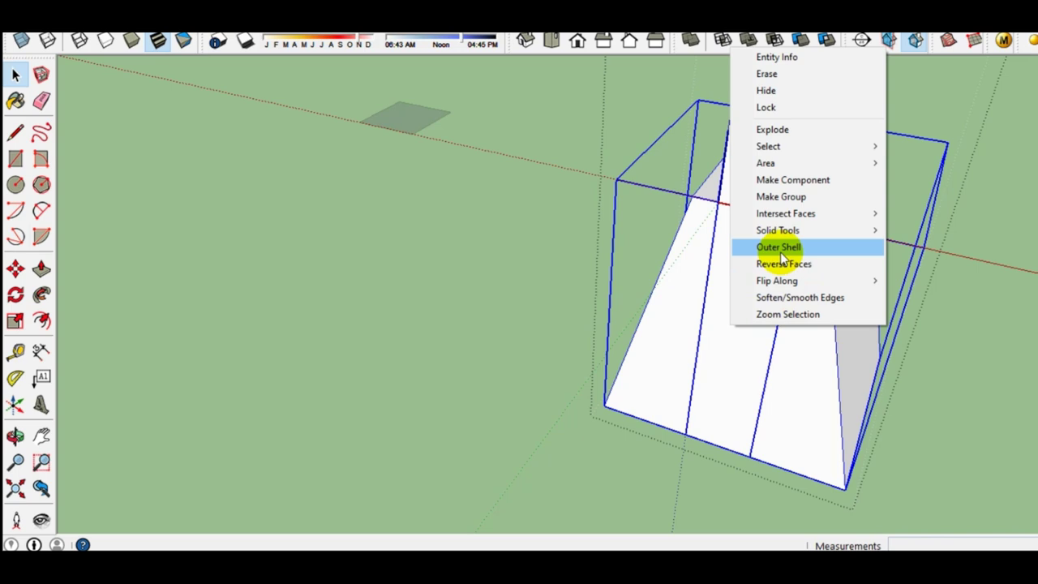
click(695, 393)
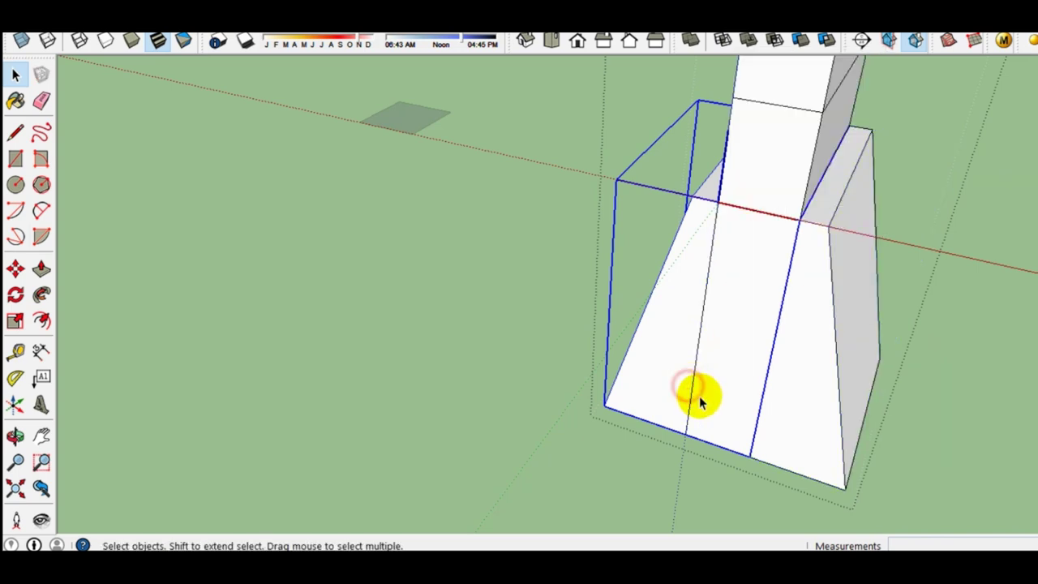
Step: Move the left tapered box back out, about 461 mm left of the column's footing
key(m)
click(640, 375)
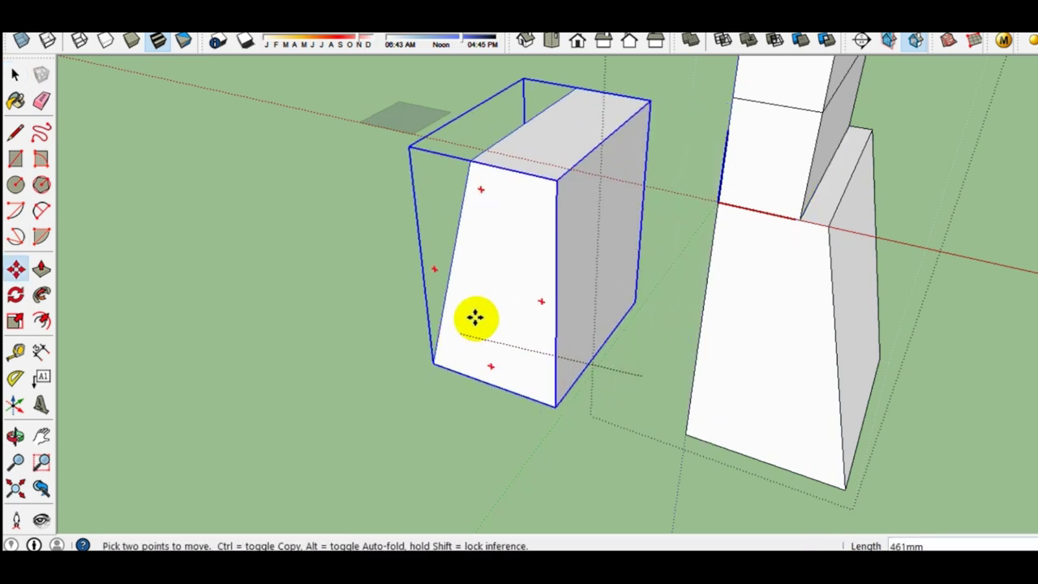
click(476, 313)
key(space)
click(795, 343)
click(516, 290)
click(807, 369)
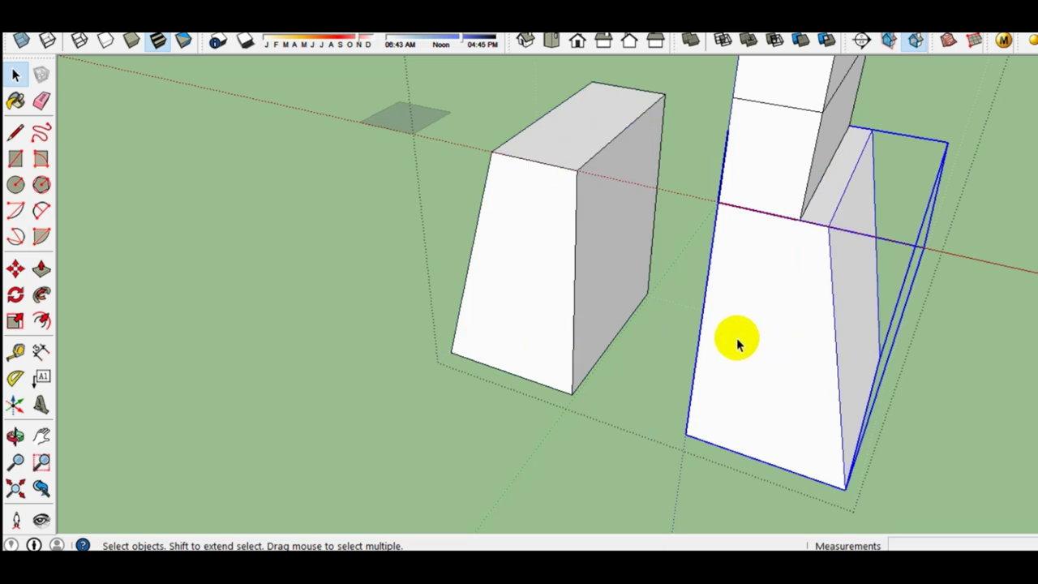
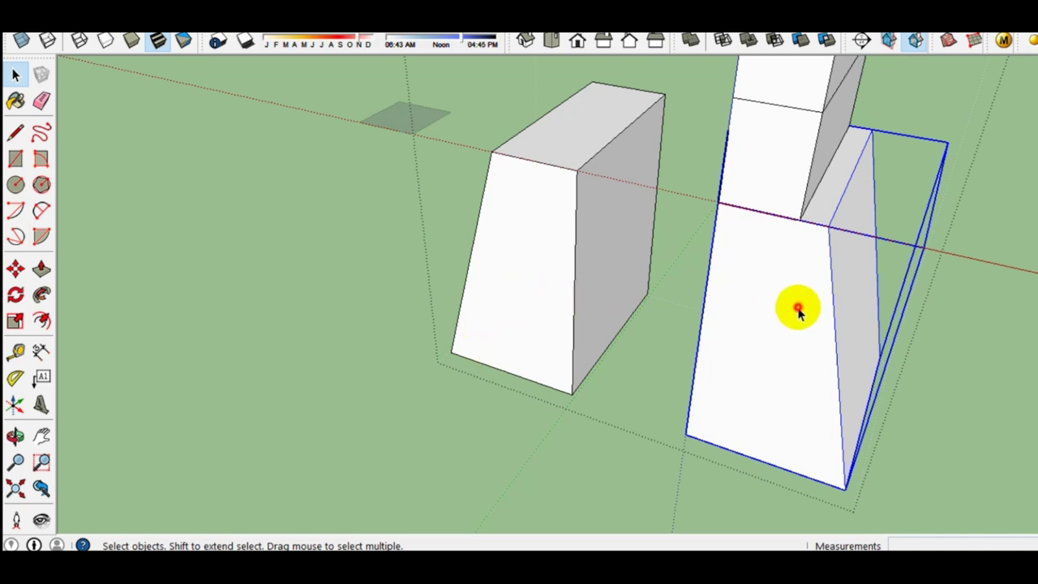
Step: Select the left tapered block beside the pedestal
click(550, 252)
click(777, 313)
click(517, 251)
click(823, 348)
click(571, 284)
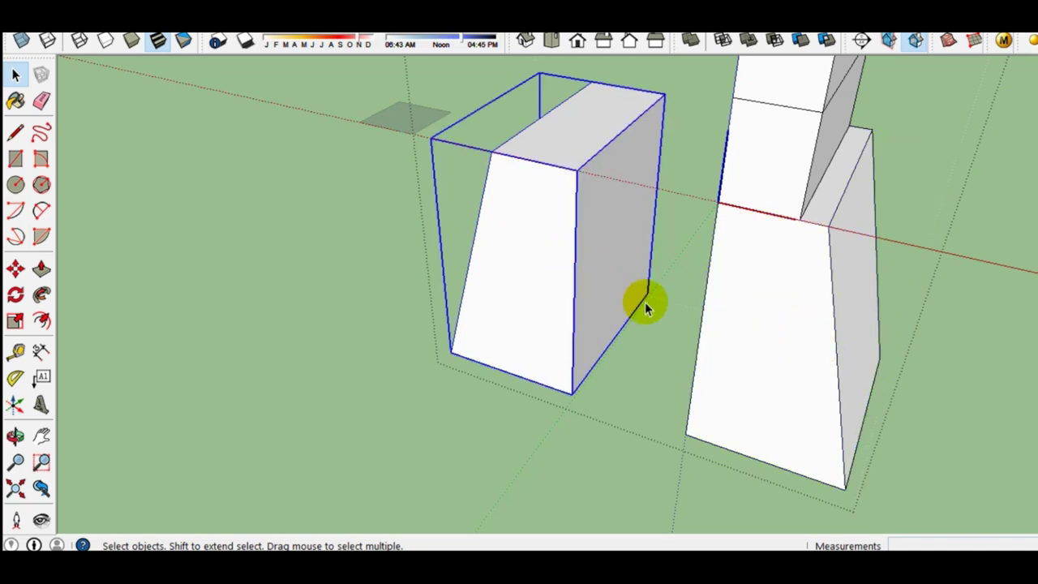
click(827, 350)
click(561, 288)
Step: Move the tapered block by its top corner to the pedestal's base
key(m)
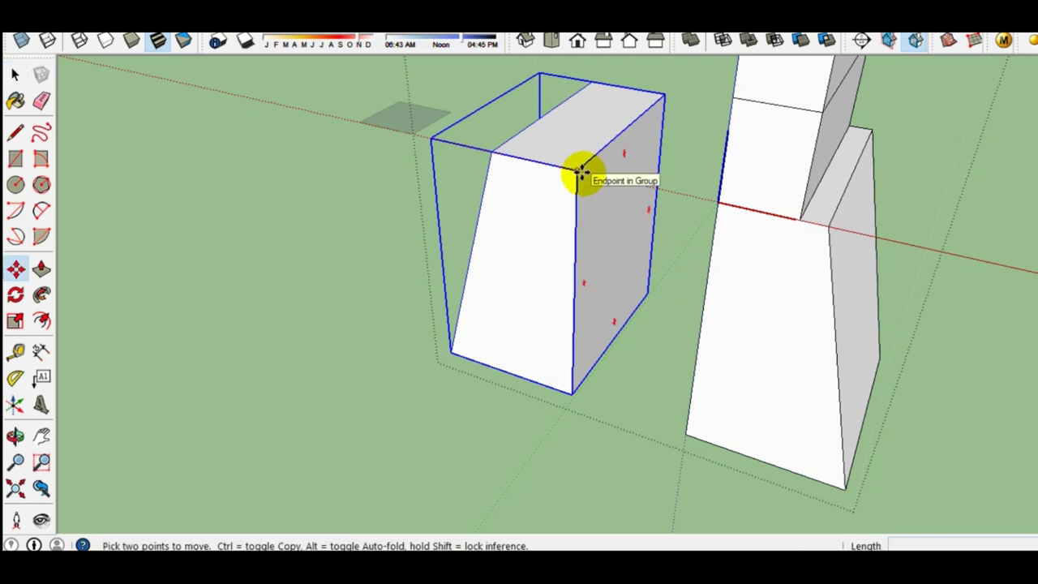
click(581, 172)
scroll(704, 315, down, 2)
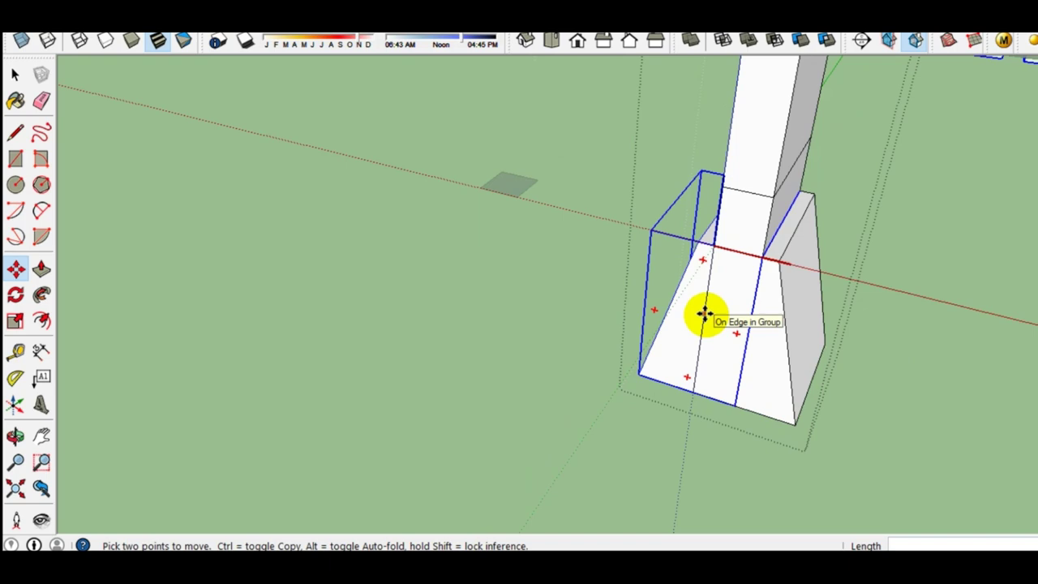
click(704, 315)
key(space)
scroll(702, 317, up, 1)
scroll(702, 317, down, 1)
mouse_move(672, 332)
middle_down()
mouse_move(915, 324)
mouse_move(521, 290)
mouse_move(746, 317)
mouse_move(516, 349)
mouse_move(484, 343)
middle_up()
scroll(484, 343, up, 2)
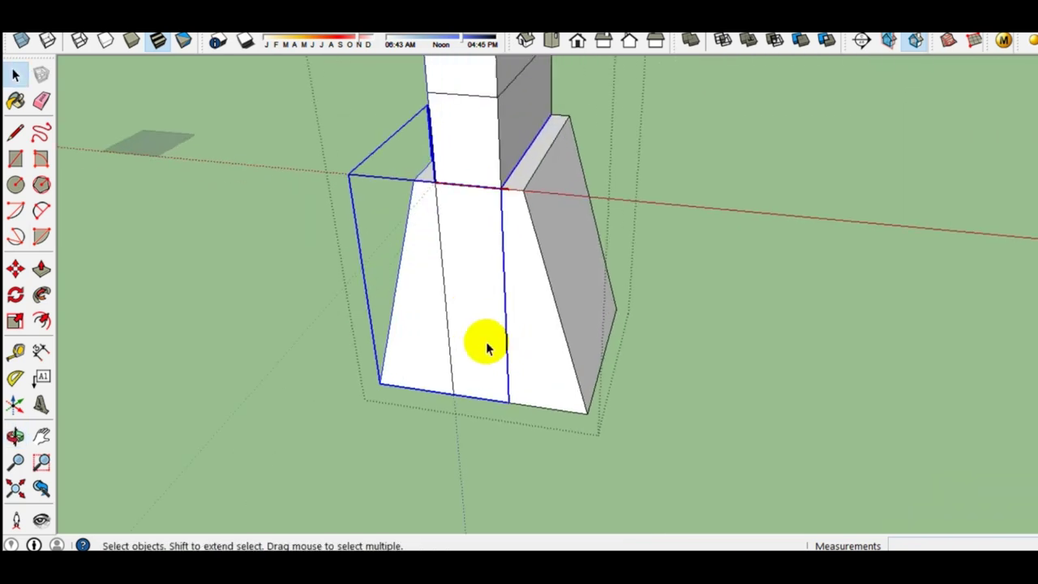
Step: Move the block back to the left of the pedestal and open its group for editing
key(m)
click(433, 365)
click(255, 342)
key(space)
mouse_move(255, 342)
middle_down()
mouse_move(317, 378)
mouse_move(359, 355)
middle_up()
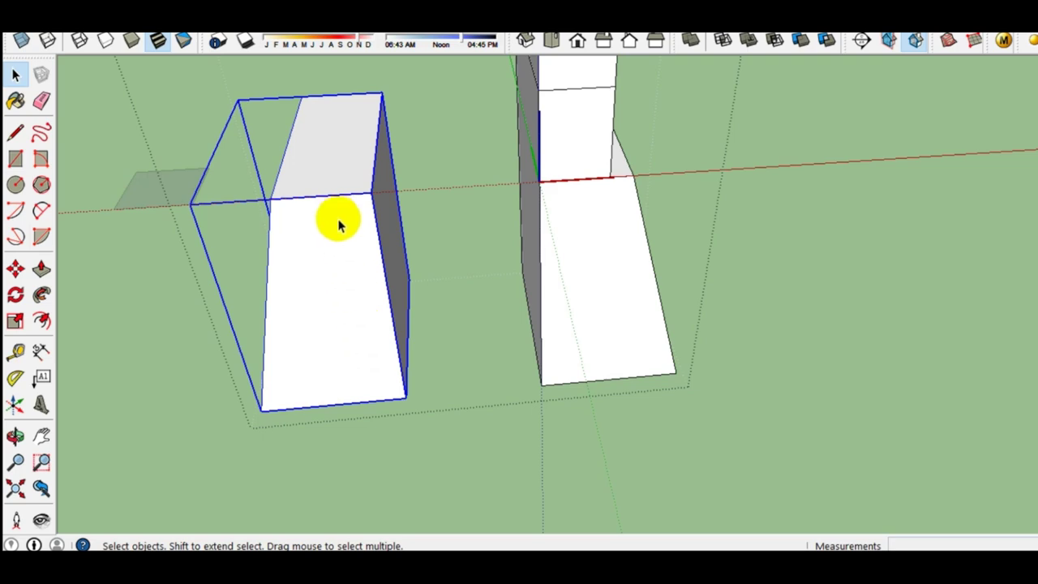
mouse_move(328, 304)
middle_down()
mouse_move(503, 288)
mouse_move(284, 303)
mouse_move(352, 301)
mouse_move(324, 254)
mouse_move(248, 297)
mouse_move(276, 292)
middle_up()
scroll(365, 316, up, 2)
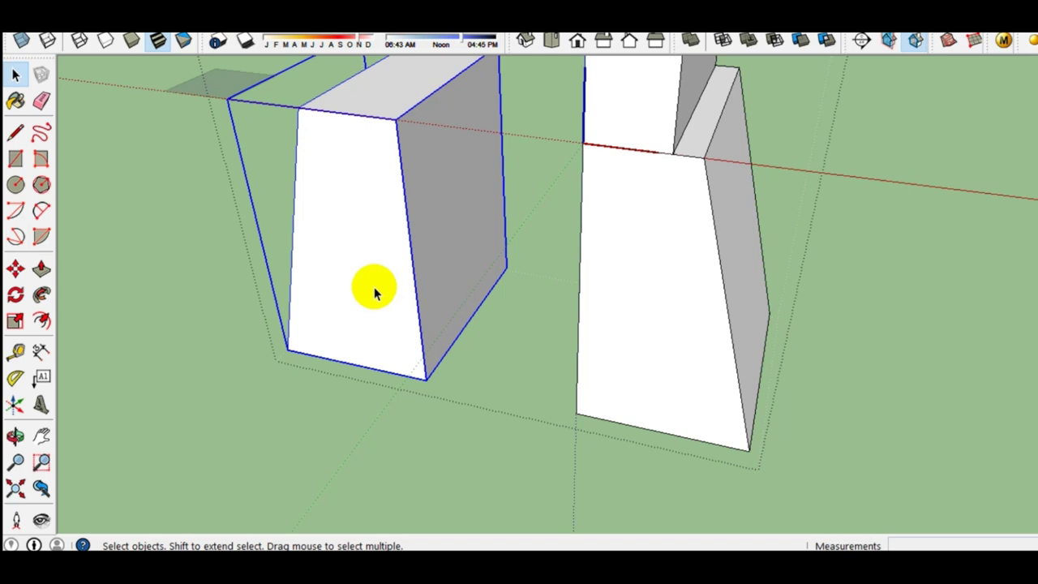
double_click(379, 324)
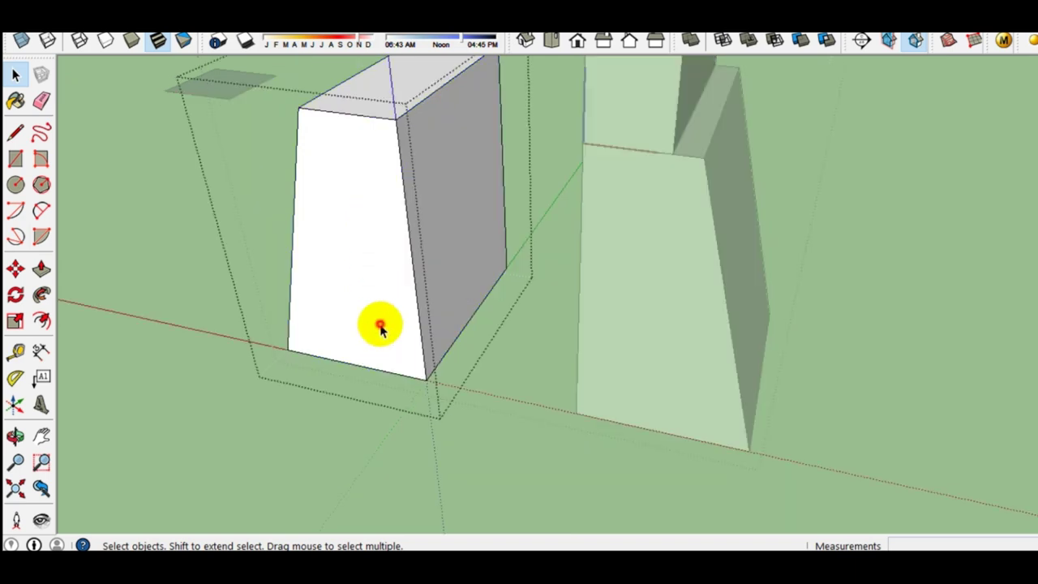
Step: Draw a line from the block's bottom corner out toward the pedestal
scroll(397, 336, up, 2)
scroll(420, 353, up, 2)
key(l)
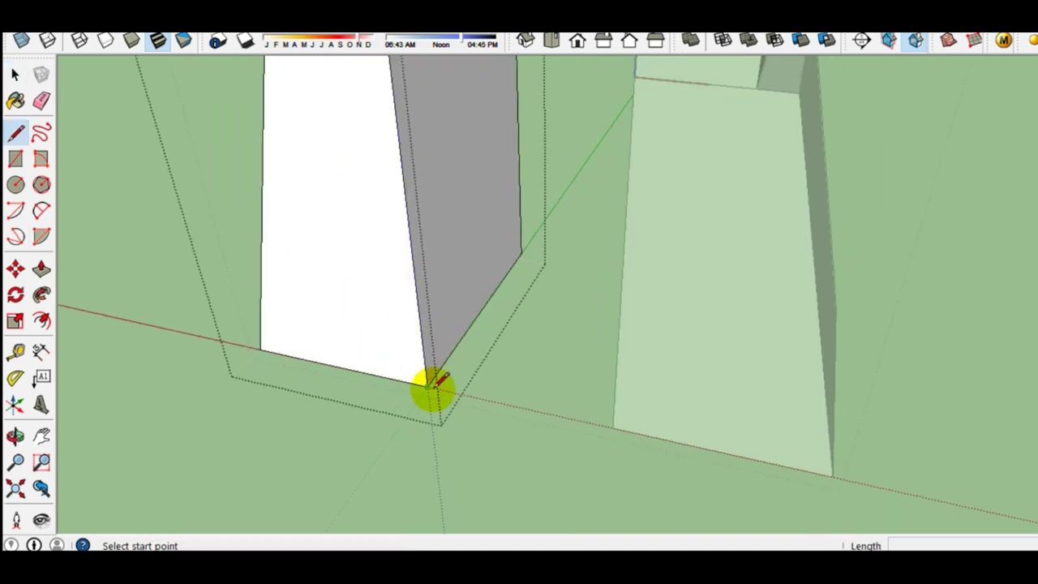
click(429, 386)
click(405, 427)
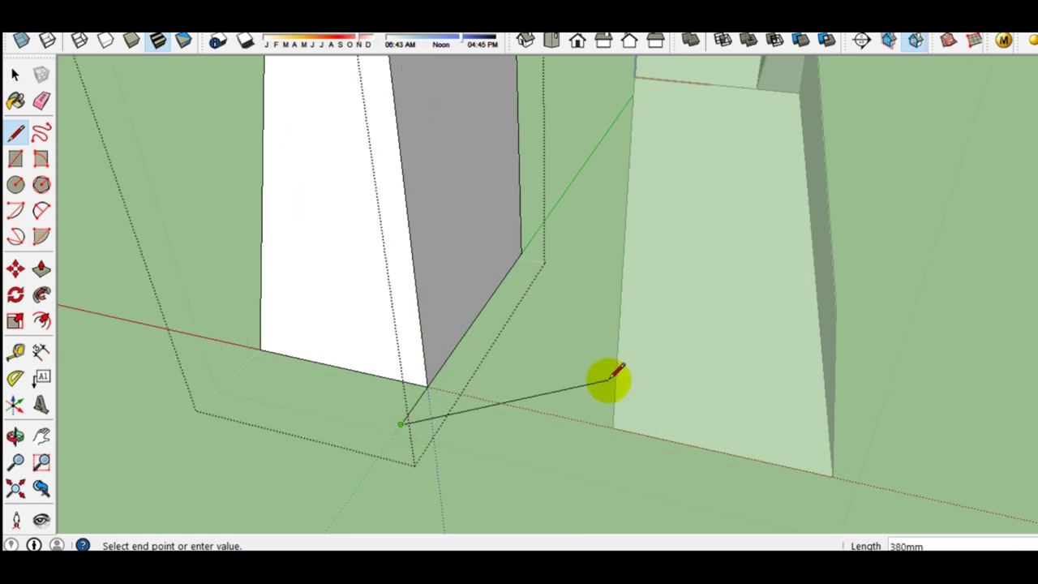
key(space)
Step: Move the tapered block by its top edge against the pedestal's base
scroll(474, 389, down, 5)
scroll(445, 369, down, 2)
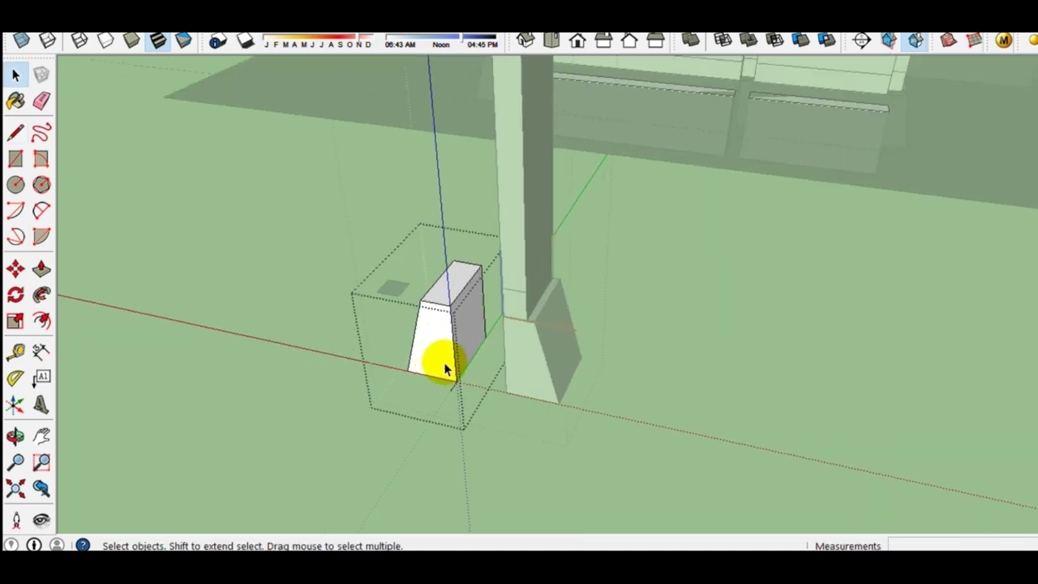
click(435, 349)
key(m)
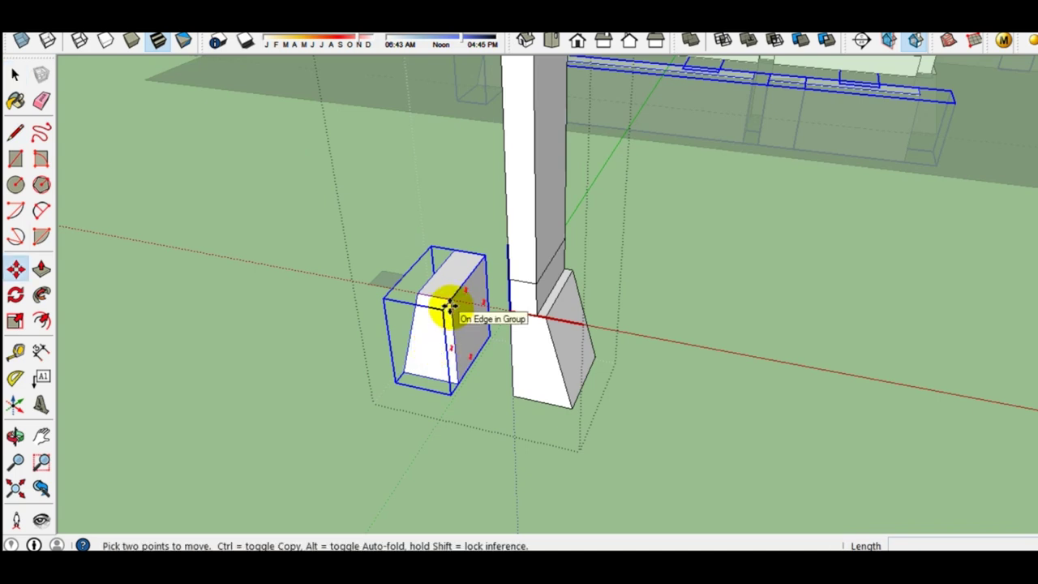
click(450, 302)
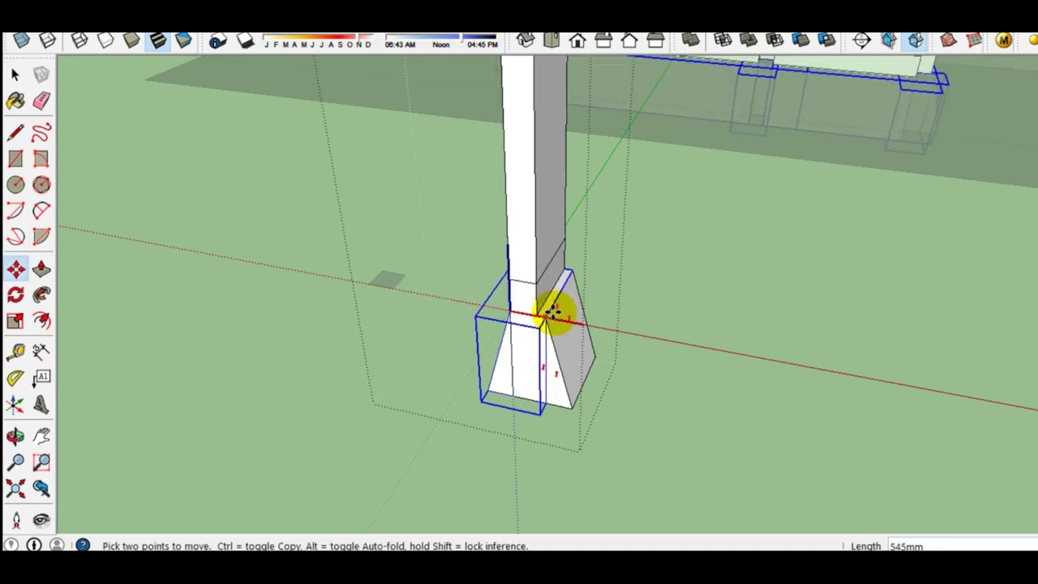
scroll(535, 314, up, 2)
scroll(538, 307, up, 1)
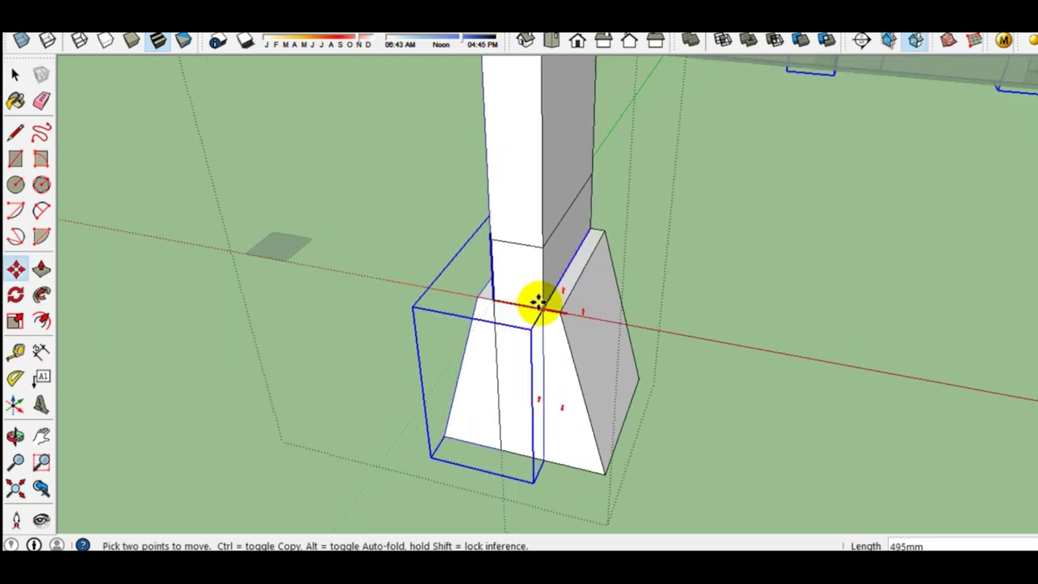
click(540, 305)
key(space)
Step: Open the pedestal's group for editing
click(475, 406)
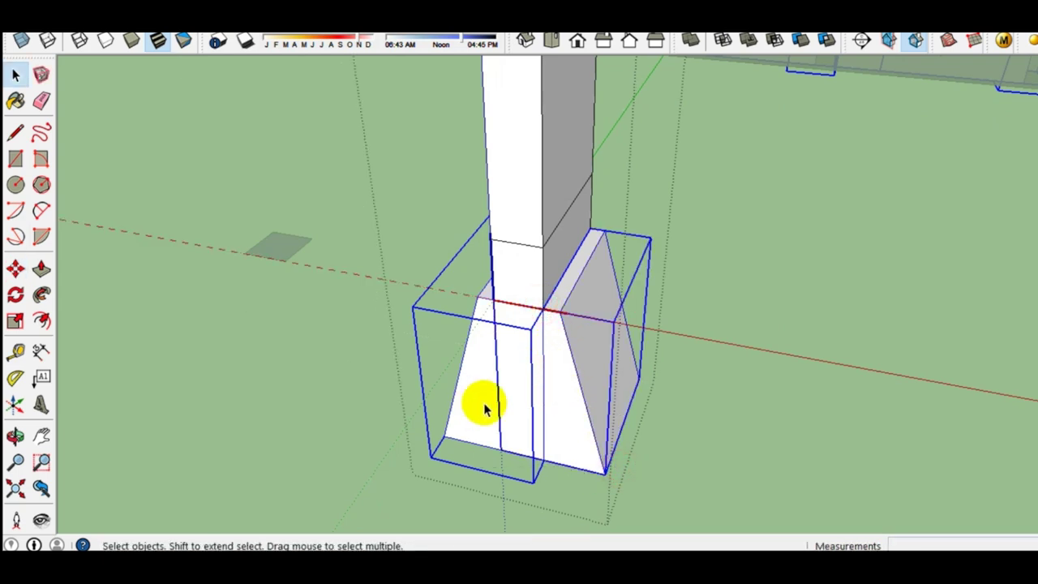
right_click(509, 410)
key(Escape)
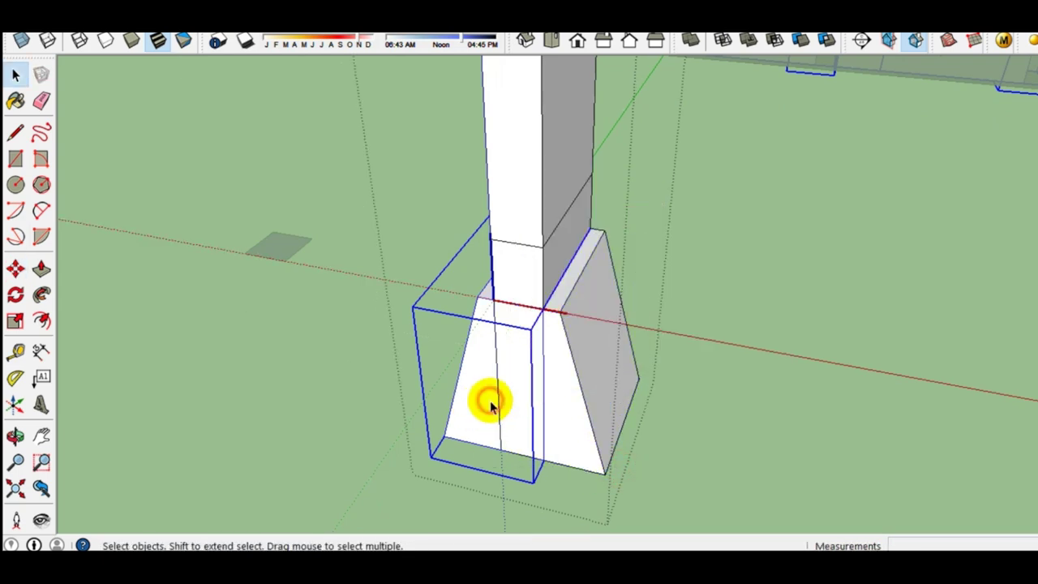
key(Escape)
click(490, 406)
double_click(490, 407)
Step: Move the inner tapered block back to the left of the pedestal
click(488, 412)
key(m)
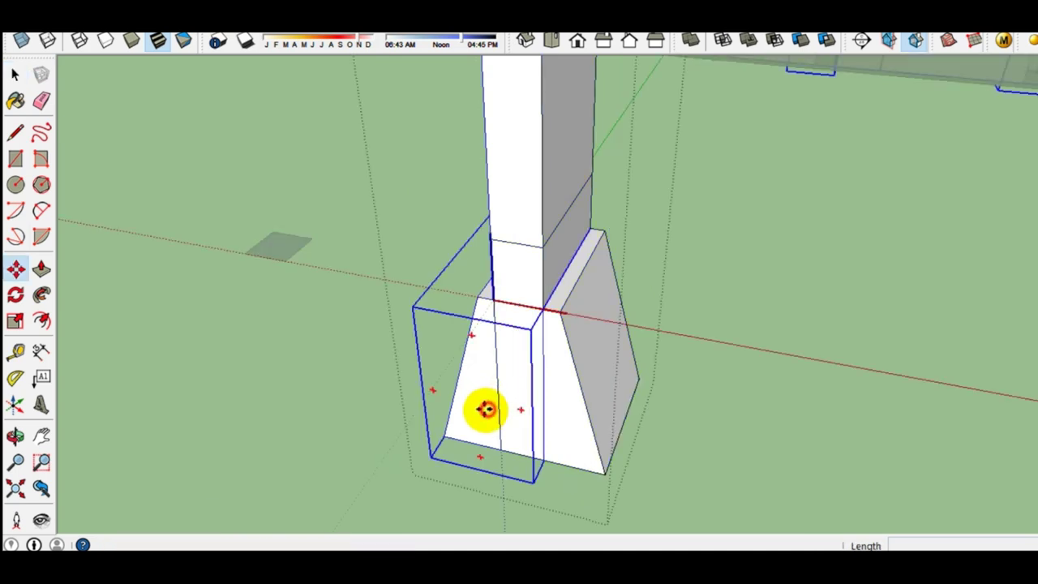
click(486, 411)
click(356, 382)
key(space)
scroll(389, 394, up, 2)
scroll(414, 430, up, 3)
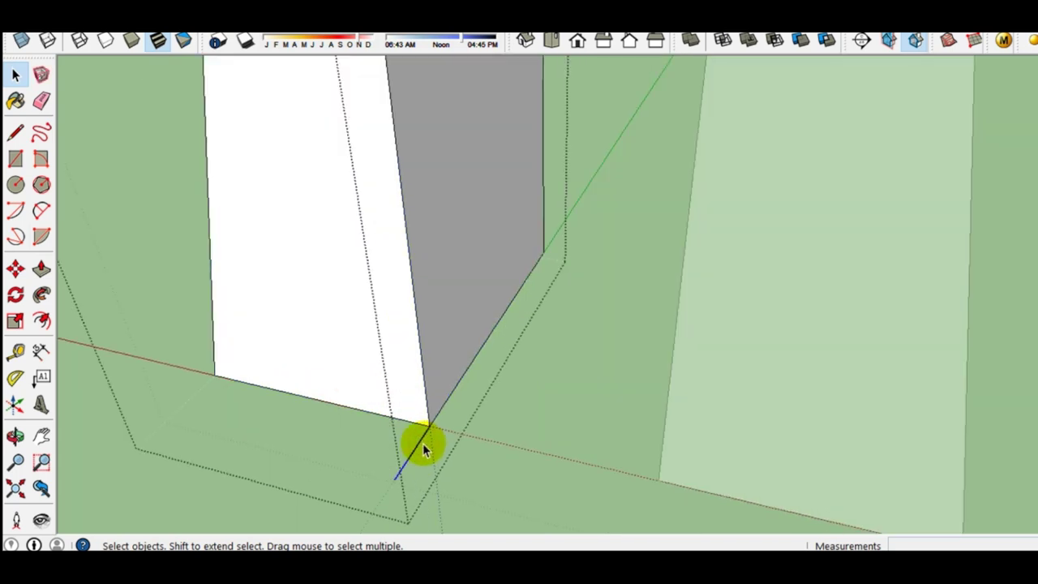
Step: Start a line on the floor face, cancel it, and select the floor face
mouse_move(378, 311)
middle_down()
mouse_move(527, 350)
mouse_move(429, 352)
mouse_move(577, 349)
mouse_move(560, 314)
mouse_move(254, 317)
mouse_move(225, 401)
mouse_move(551, 163)
mouse_move(342, 390)
mouse_move(436, 362)
mouse_move(92, 380)
mouse_move(480, 356)
middle_up()
scroll(560, 314, up, 2)
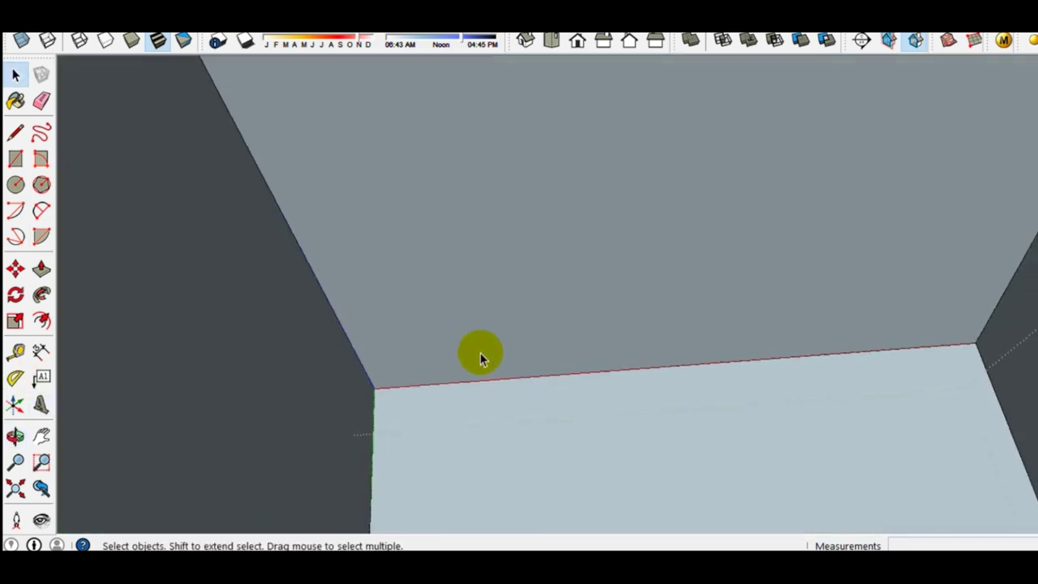
key(l)
click(622, 467)
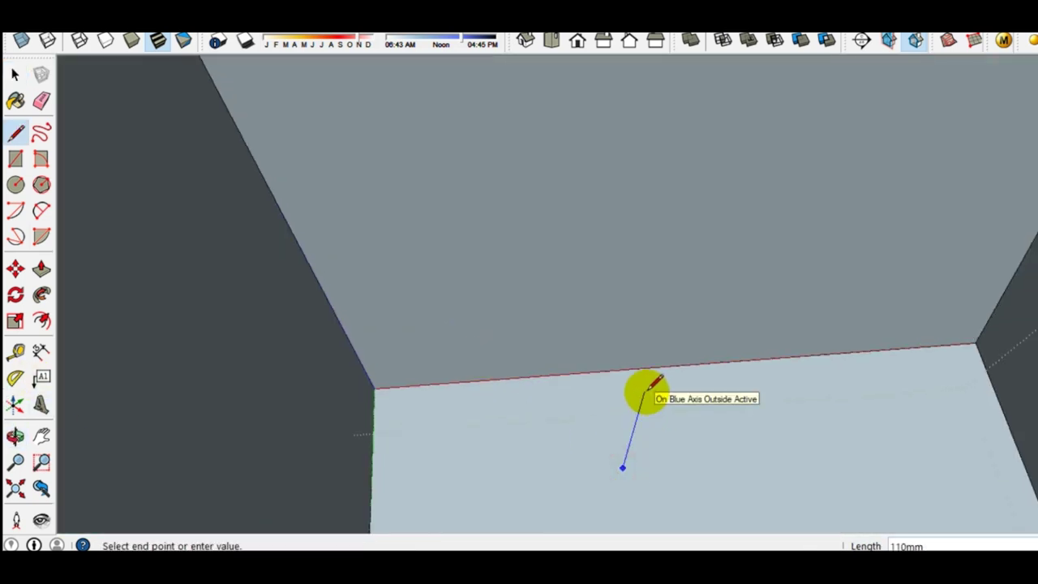
key(space)
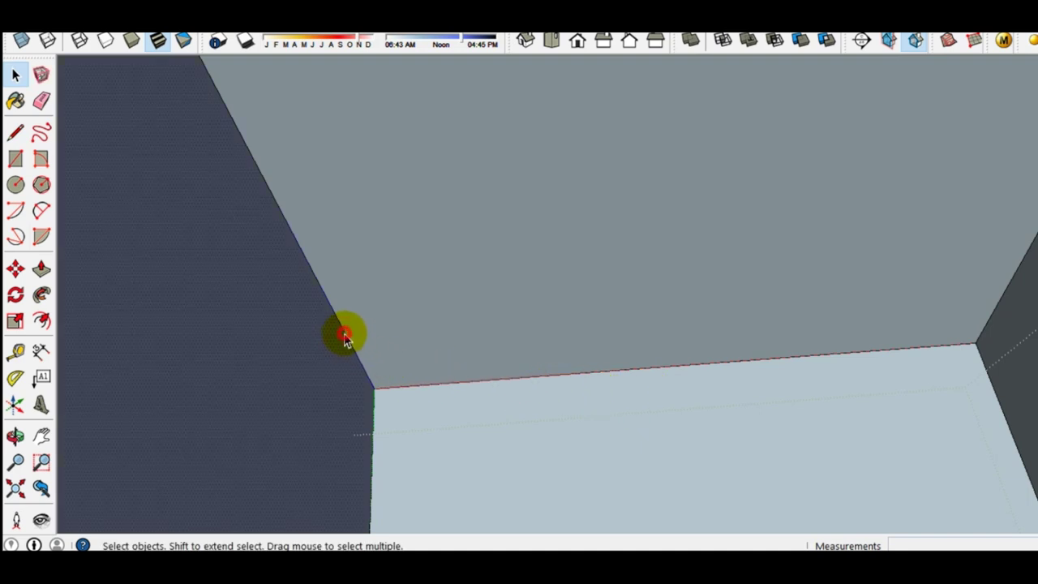
click(447, 394)
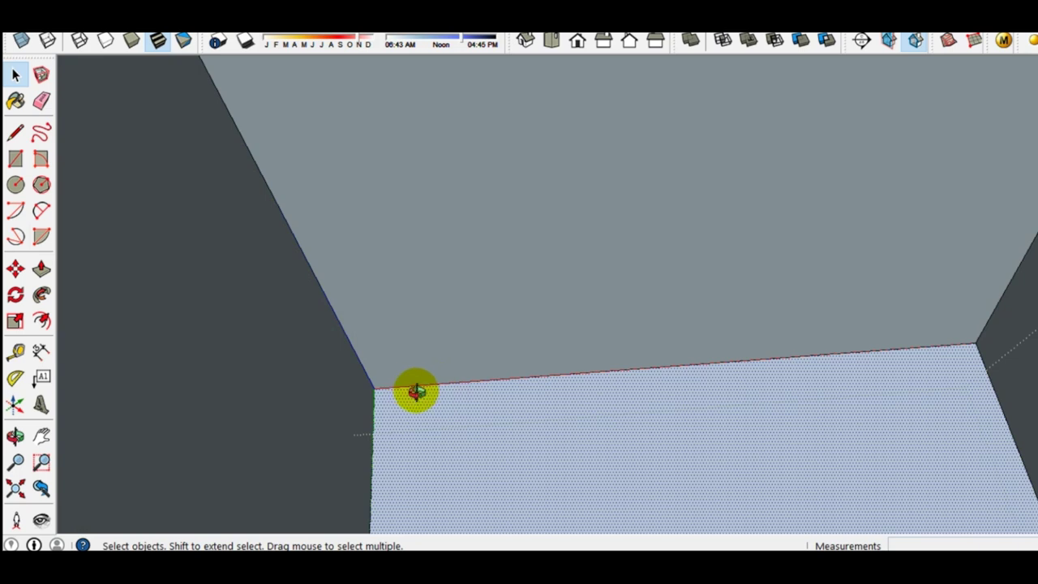
middle_drag(416, 391, 675, 362)
scroll(676, 361, down, 5)
Step: Move the small tapered block by its corner onto the pillar's base
click(621, 268)
middle_drag(621, 269, 783, 277)
key(m)
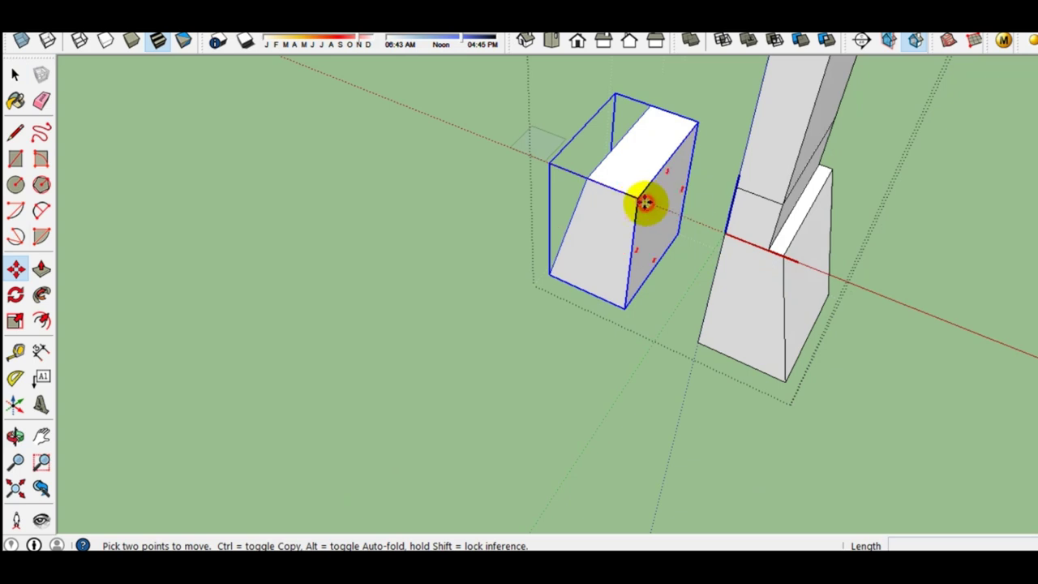
scroll(635, 193, up, 2)
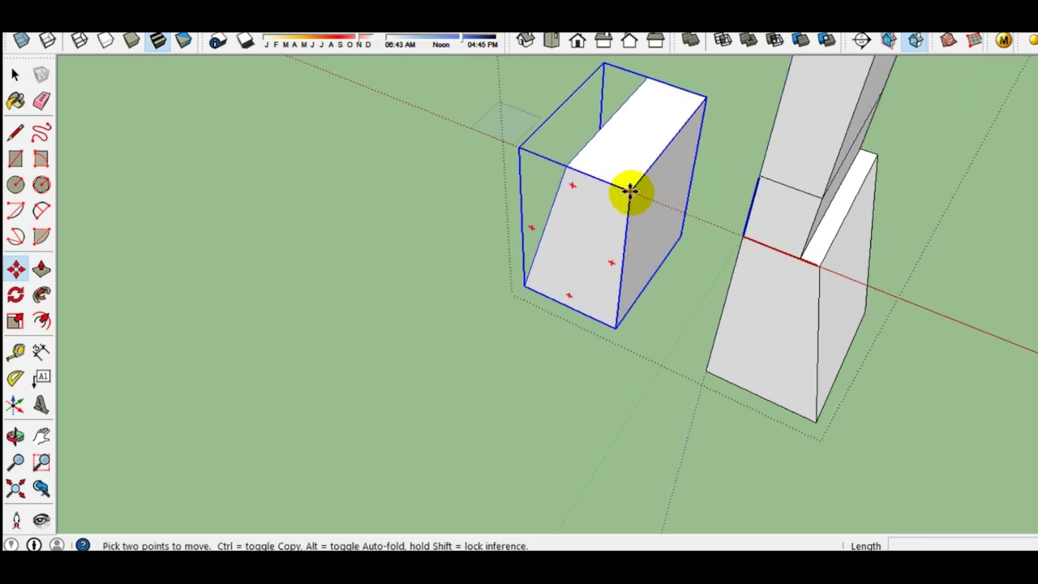
click(630, 191)
click(800, 254)
key(space)
mouse_move(751, 289)
middle_down()
mouse_move(800, 239)
mouse_move(806, 332)
middle_up()
Step: Merge the block and pillar into one Outer Shell solid
right_click(723, 297)
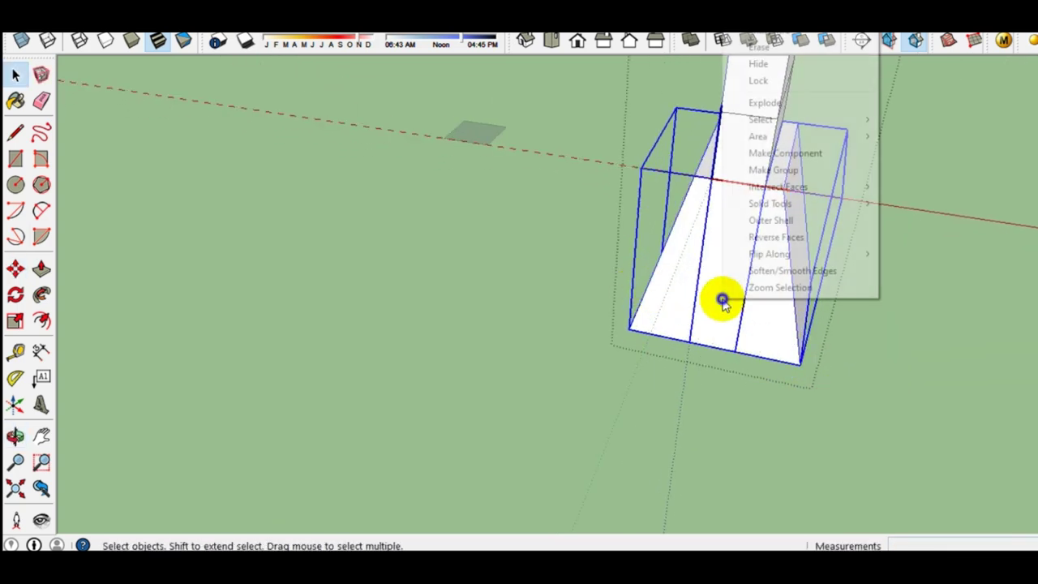
click(771, 220)
scroll(795, 287, up, 2)
mouse_move(795, 287)
middle_down()
mouse_move(737, 92)
mouse_move(740, 294)
mouse_move(732, 169)
mouse_move(706, 251)
middle_up()
scroll(706, 243, up, 1)
Step: Draw a rectangle across the block's underside from its bottom corner to the far corner
key(r)
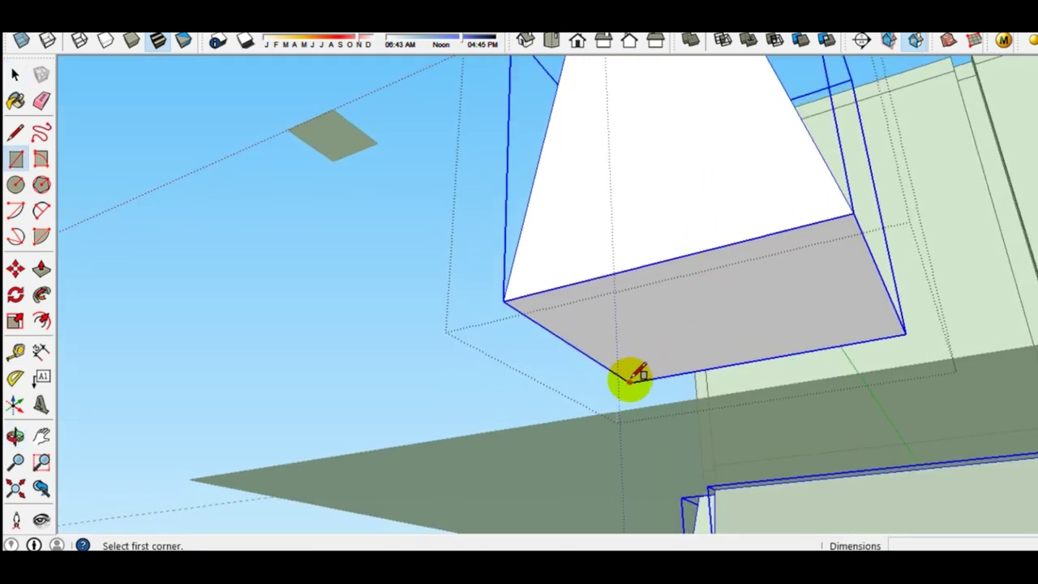
click(630, 380)
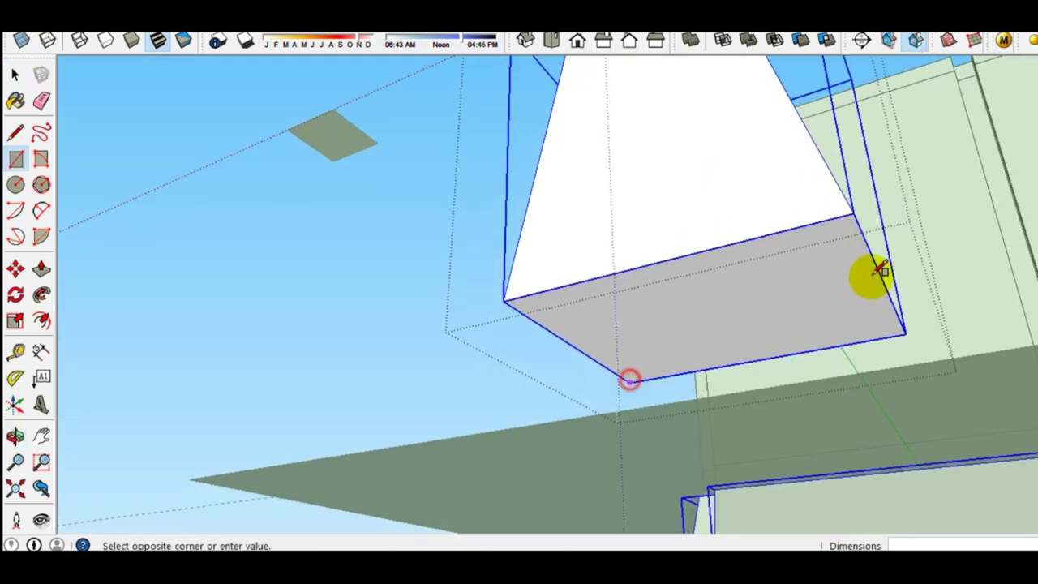
click(853, 215)
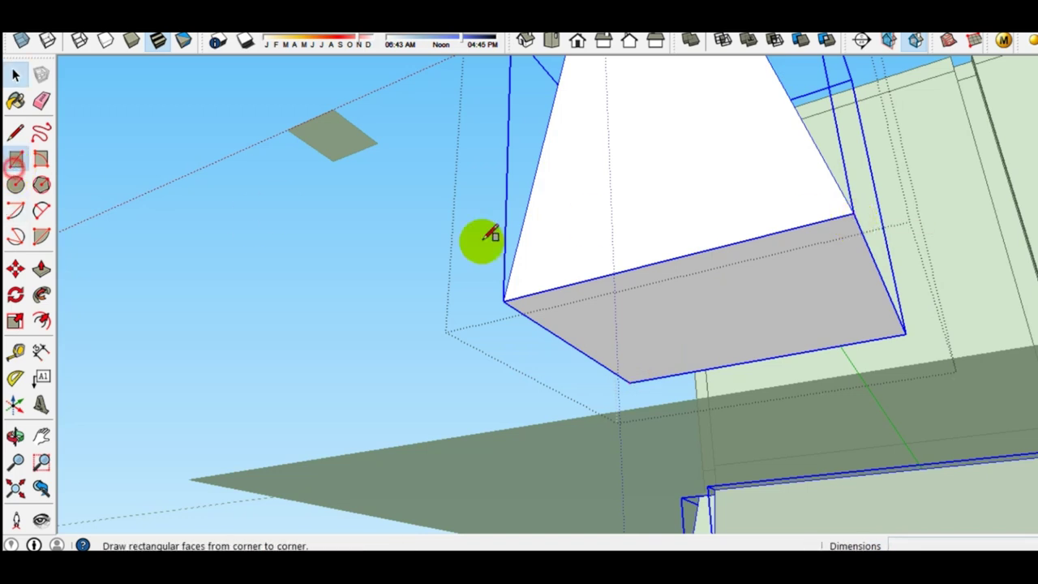
click(630, 381)
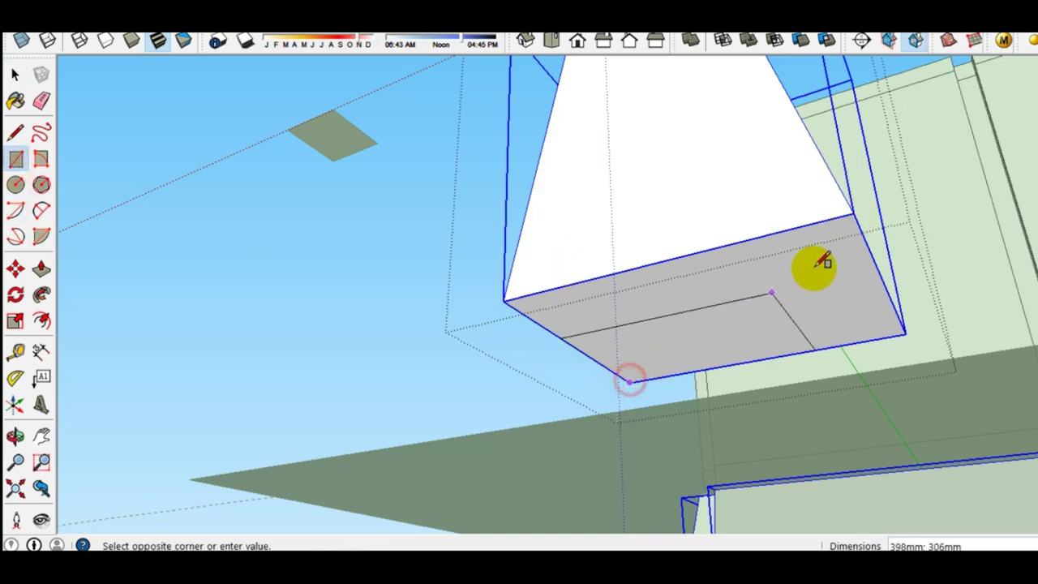
click(853, 213)
key(space)
Step: Push/Pull the bottom face into a base slab, about 103mm down and 150mm out
click(773, 278)
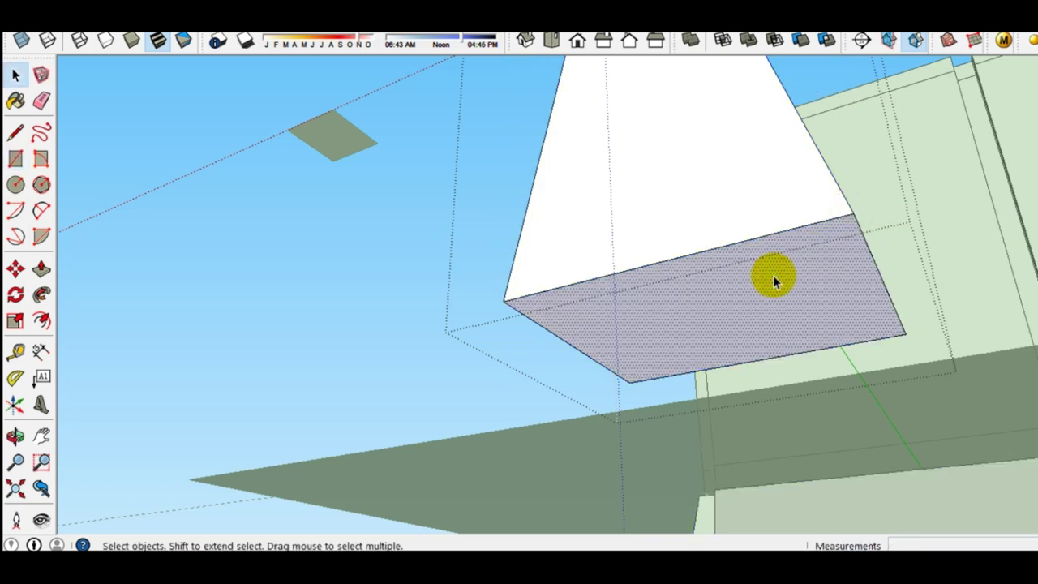
key(p)
drag(773, 278, 777, 345)
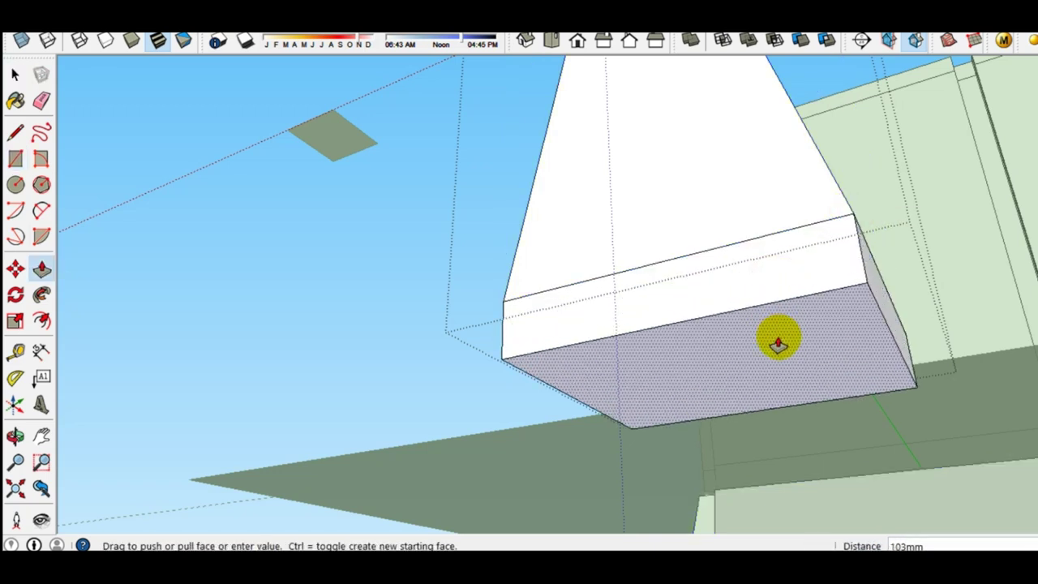
drag(777, 345, 778, 340)
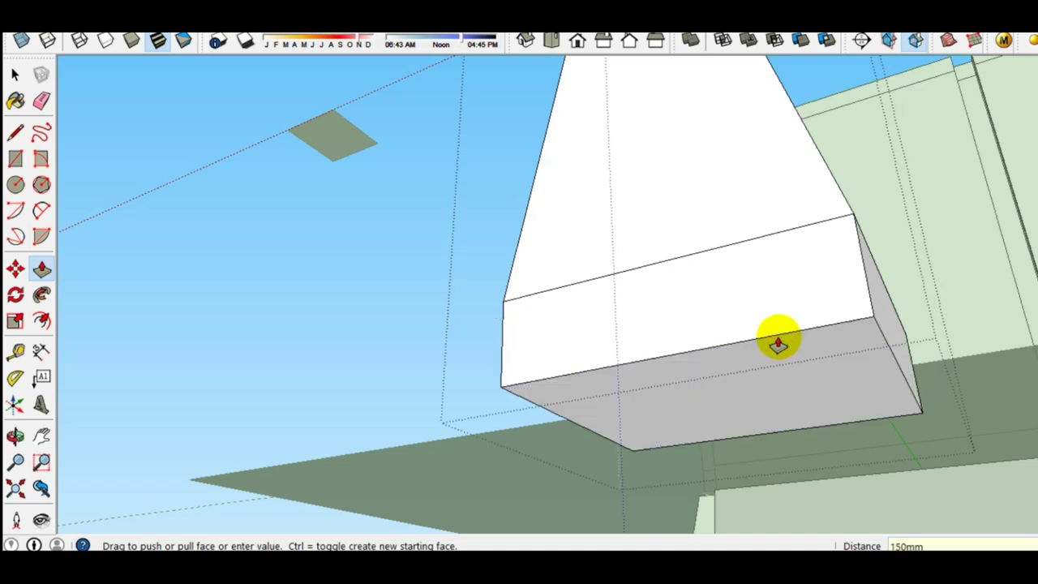
key(space)
Step: Push the base slab's side and front faces outward
mouse_move(787, 361)
middle_down()
mouse_move(794, 498)
mouse_move(730, 401)
middle_up()
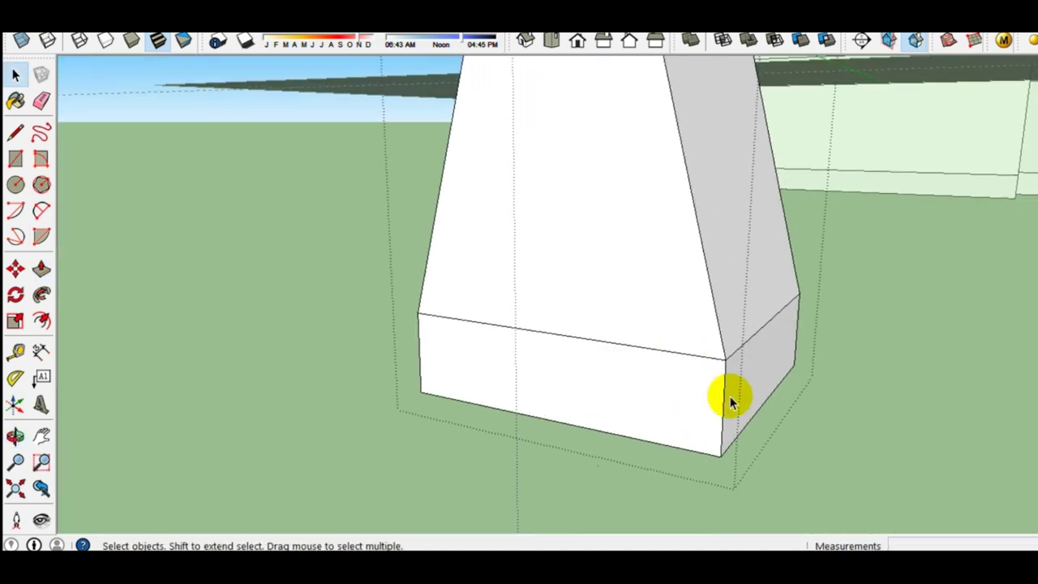
key(p)
drag(748, 402, 775, 415)
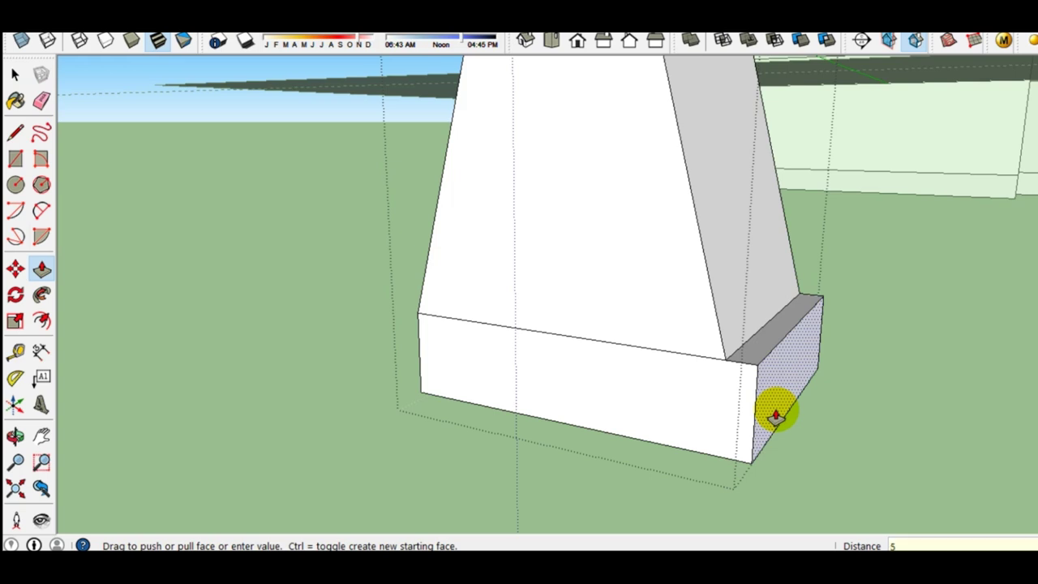
drag(776, 415, 776, 409)
key(space)
middle_drag(494, 280, 843, 337)
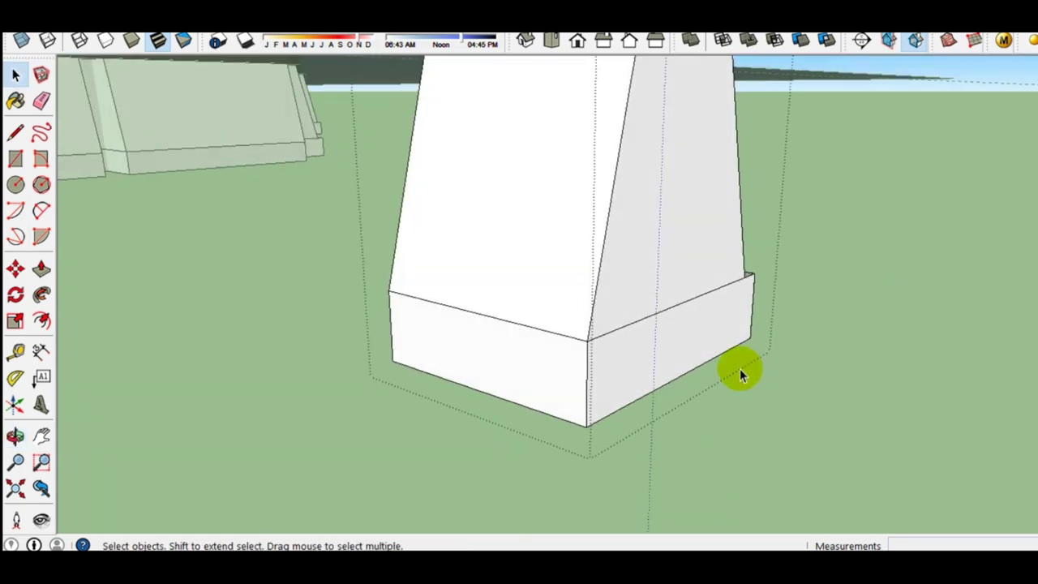
click(547, 369)
key(p)
drag(547, 369, 547, 366)
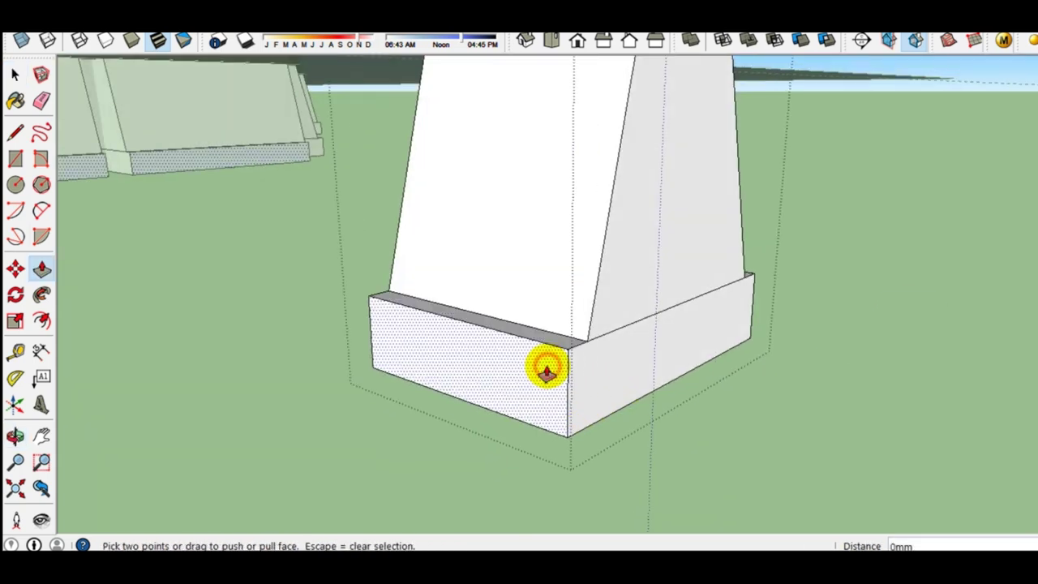
key(space)
Step: Make the whole base slab into its own group
middle_drag(625, 344, 491, 378)
triple_click(491, 375)
right_click(492, 375)
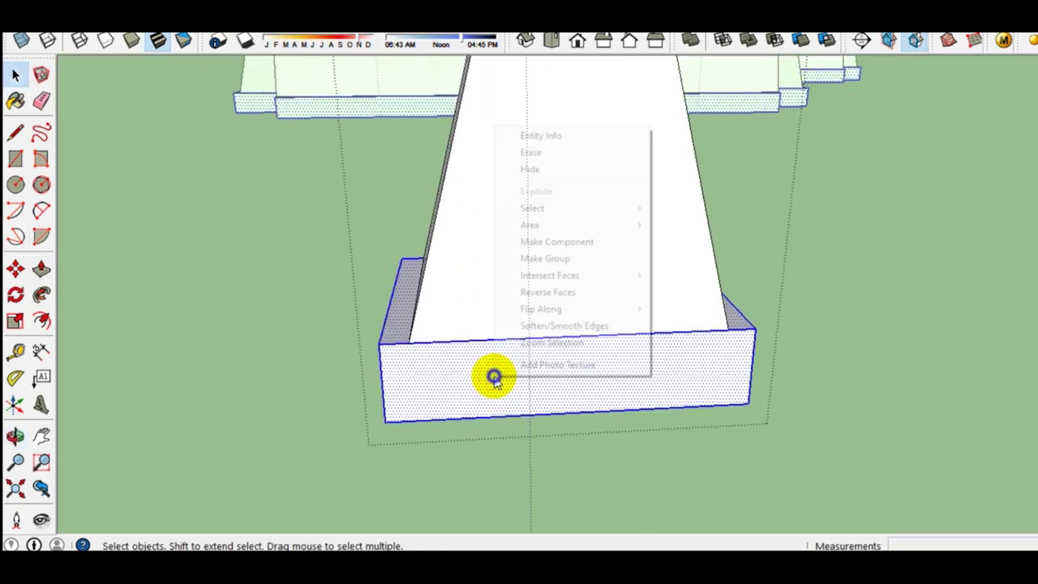
click(560, 258)
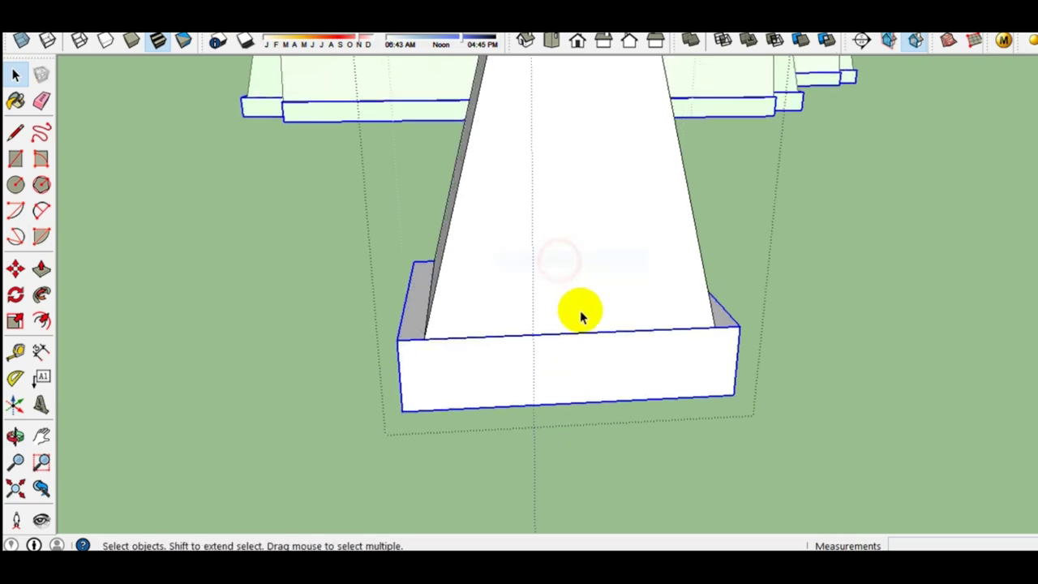
scroll(582, 308, down, 3)
middle_drag(587, 308, 579, 331)
key(l)
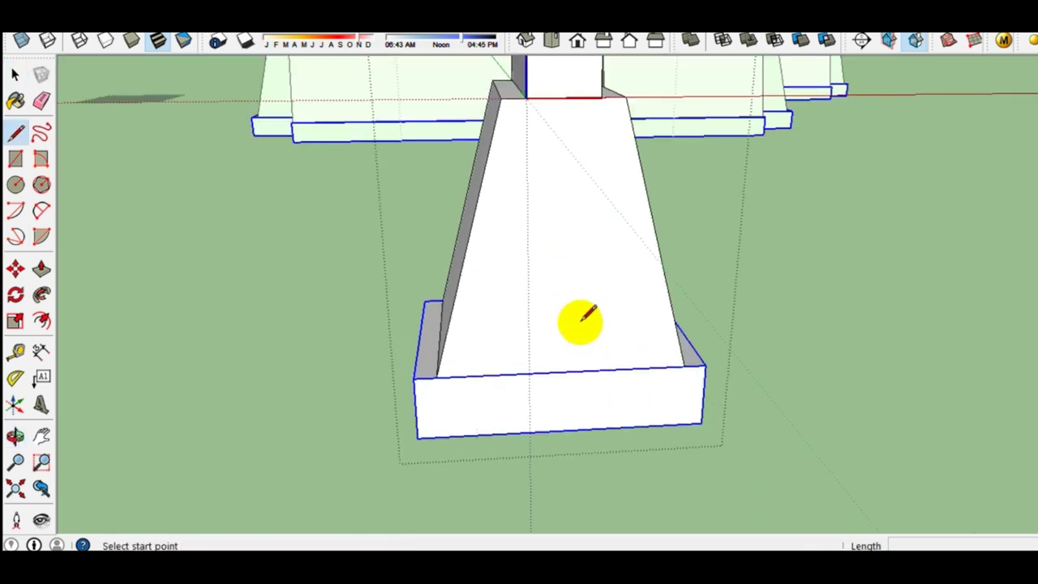
Step: Draw a centre line from the top-edge midpoint to the bottom-edge midpoint and on to the footing corner
click(564, 98)
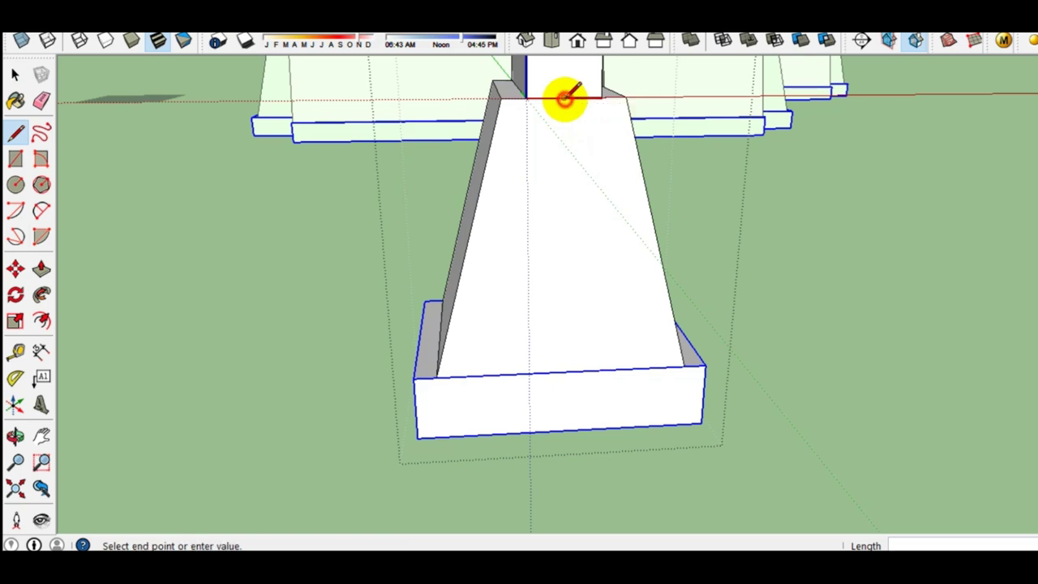
click(564, 430)
click(702, 422)
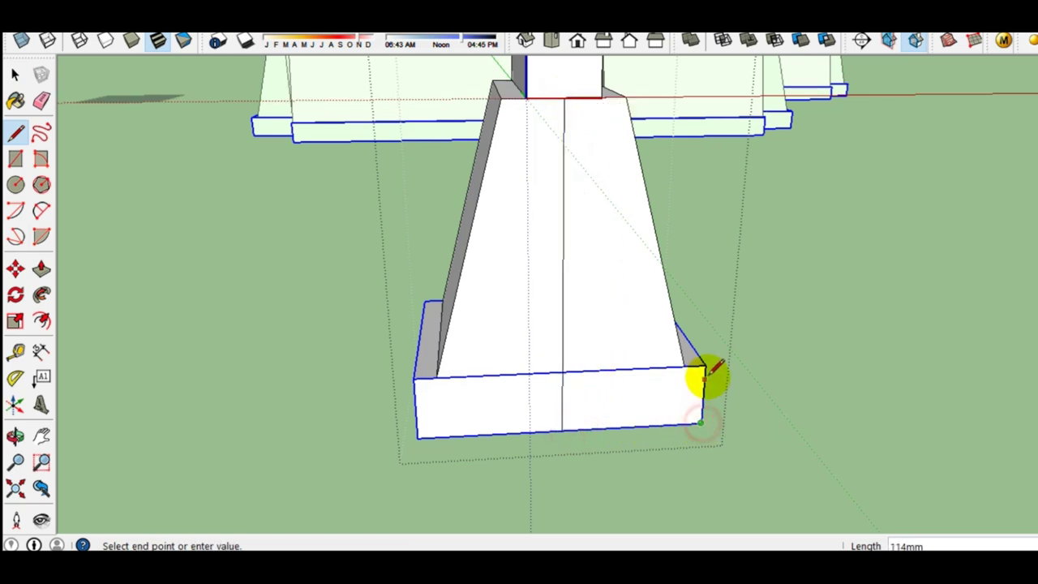
scroll(706, 370, down, 3)
scroll(697, 369, up, 4)
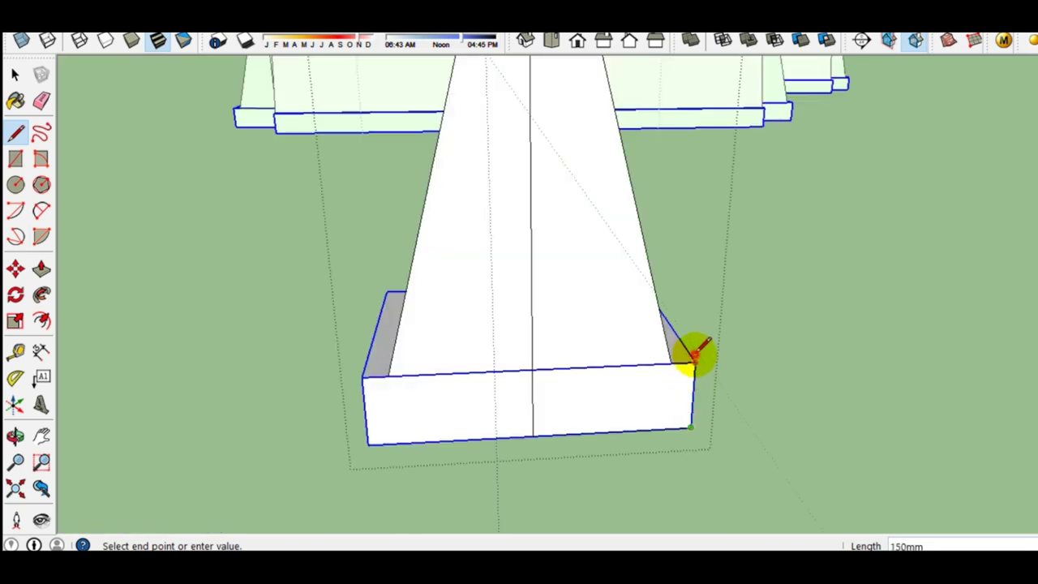
scroll(693, 357, up, 1)
scroll(685, 360, up, 1)
scroll(669, 355, down, 2)
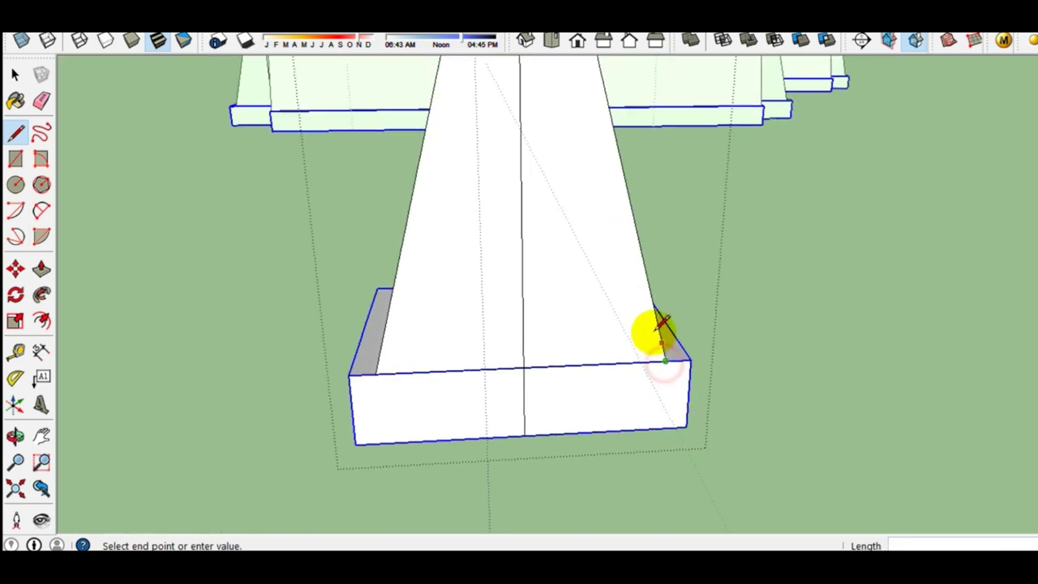
middle_drag(660, 332, 660, 435)
scroll(625, 301, up, 2)
scroll(630, 272, up, 2)
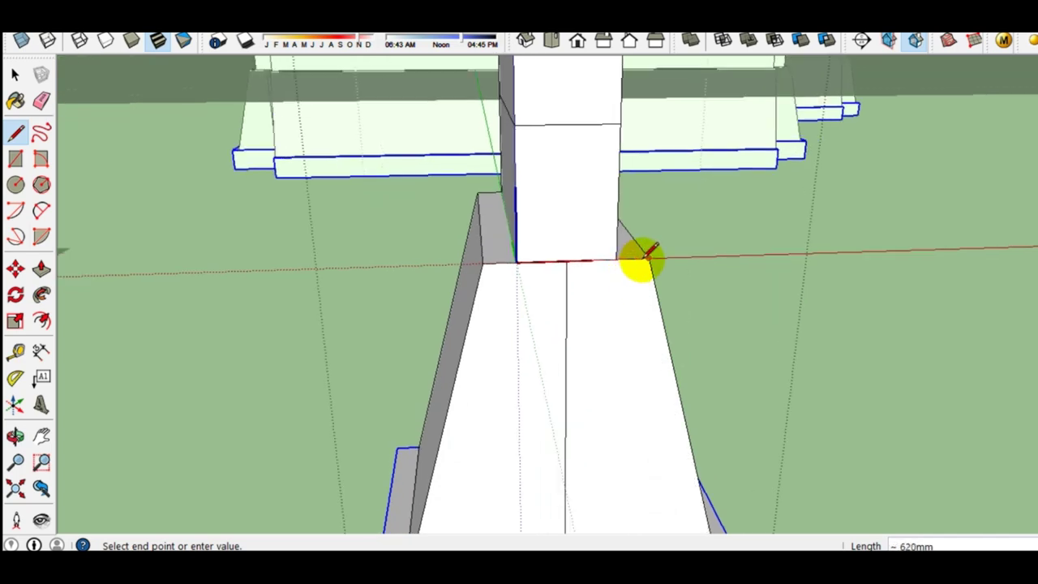
click(645, 258)
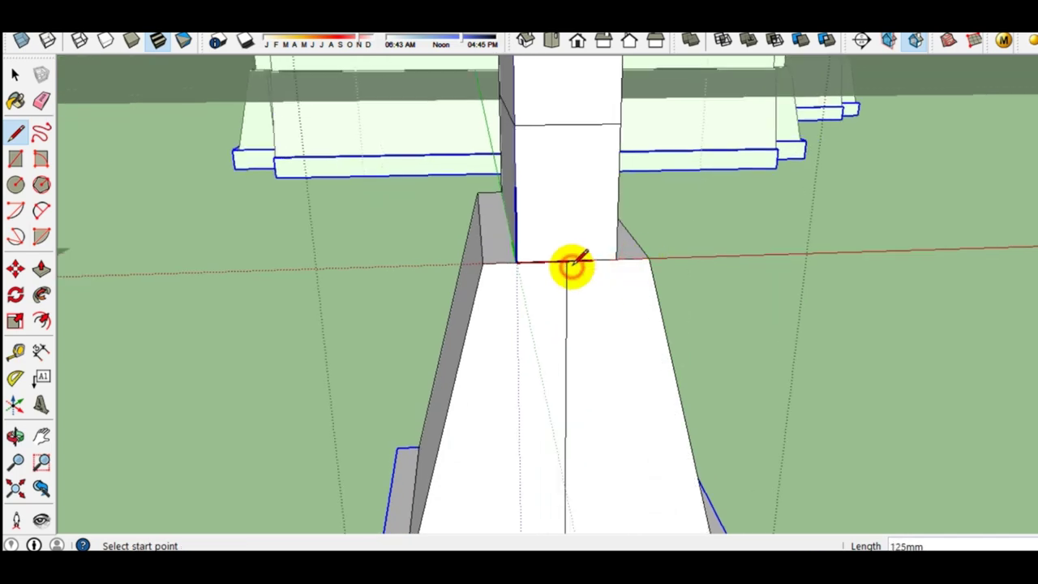
scroll(572, 263, down, 2)
key(space)
Step: Orbit around the footing to inspect the split faces, then select its tapered middle piece
click(598, 389)
mouse_move(597, 389)
middle_down()
mouse_move(503, 428)
mouse_move(540, 364)
mouse_move(528, 394)
mouse_move(637, 365)
mouse_move(718, 417)
mouse_move(710, 463)
mouse_move(622, 414)
middle_up()
scroll(544, 360, up, 2)
scroll(577, 364, up, 1)
scroll(578, 368, up, 1)
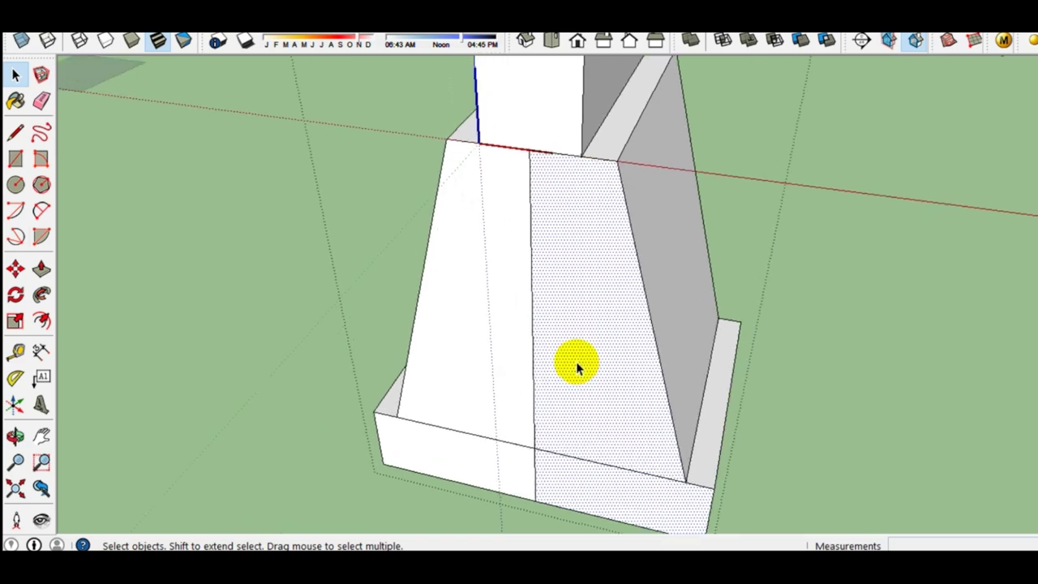
scroll(592, 385, down, 2)
scroll(586, 369, up, 1)
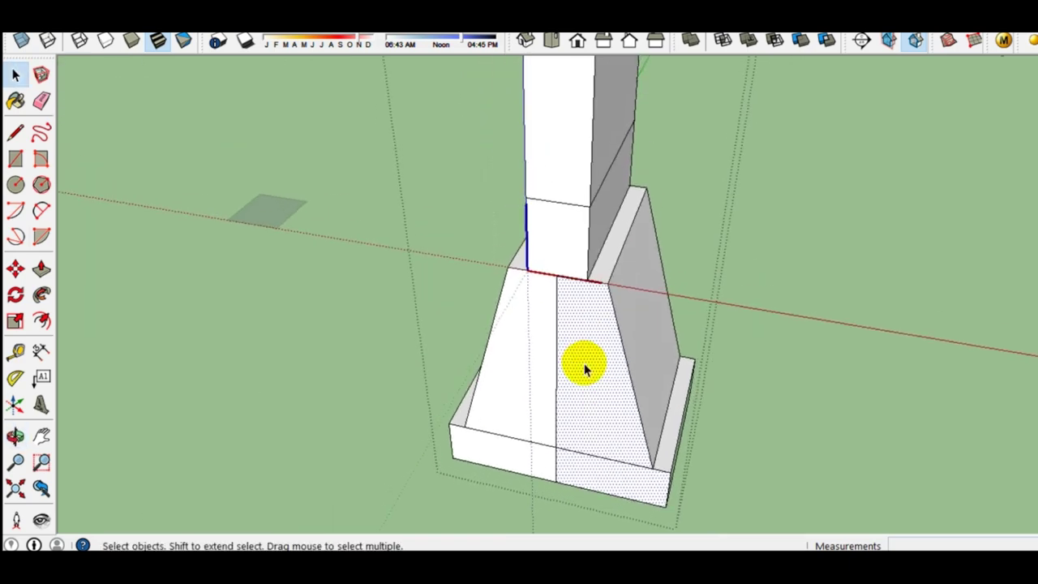
scroll(583, 365, up, 1)
mouse_move(579, 352)
middle_down()
mouse_move(394, 327)
mouse_move(574, 322)
mouse_move(584, 343)
mouse_move(398, 319)
middle_up()
scroll(498, 361, up, 1)
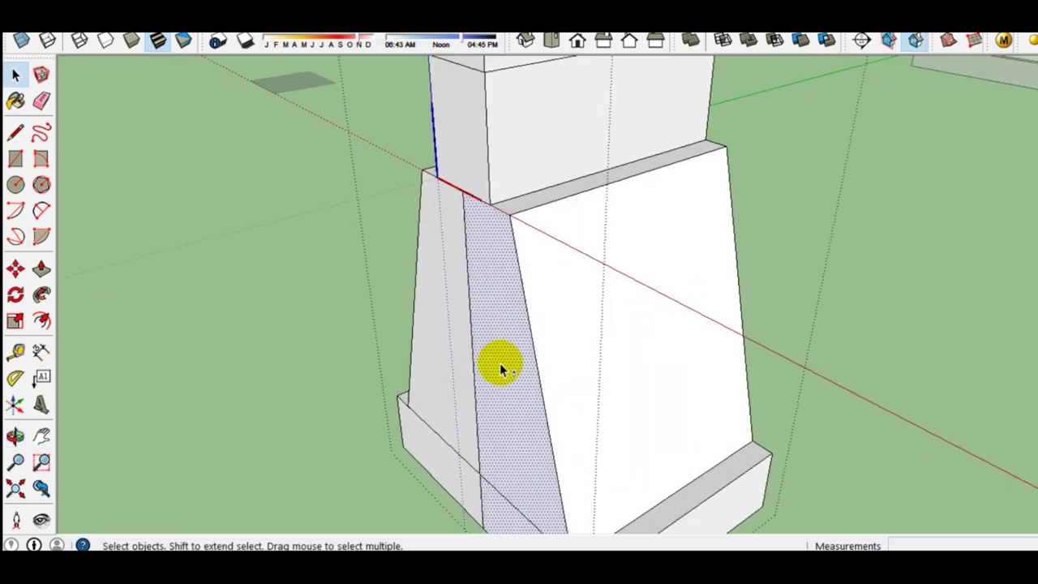
scroll(495, 324, down, 1)
mouse_move(498, 308)
middle_down()
mouse_move(716, 331)
mouse_move(664, 335)
middle_up()
scroll(640, 283, up, 1)
mouse_move(640, 283)
middle_down()
mouse_move(464, 324)
mouse_move(459, 297)
middle_up()
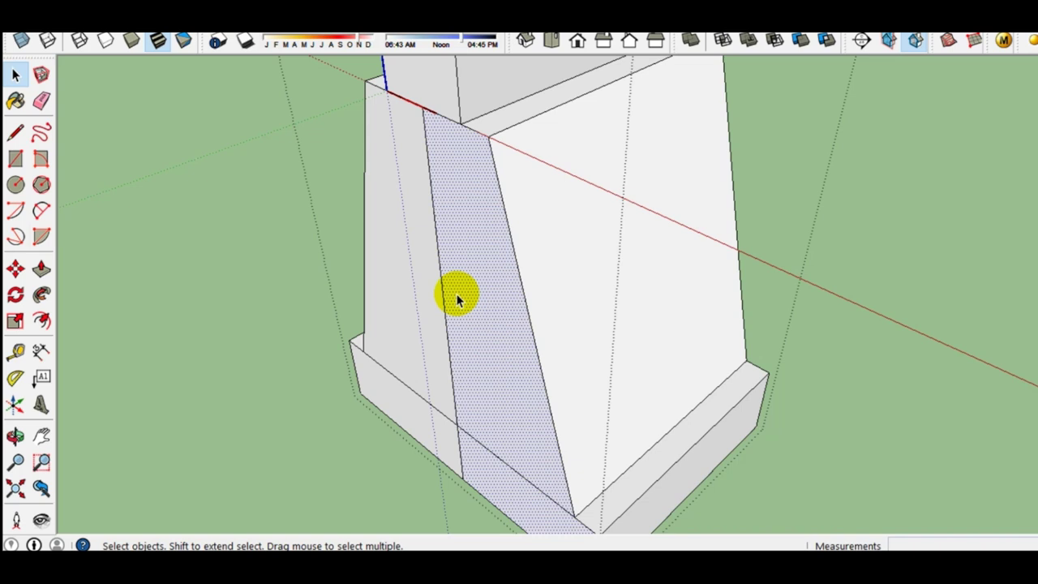
scroll(462, 298, down, 1)
mouse_move(482, 296)
middle_down()
mouse_move(579, 278)
mouse_move(549, 278)
middle_up()
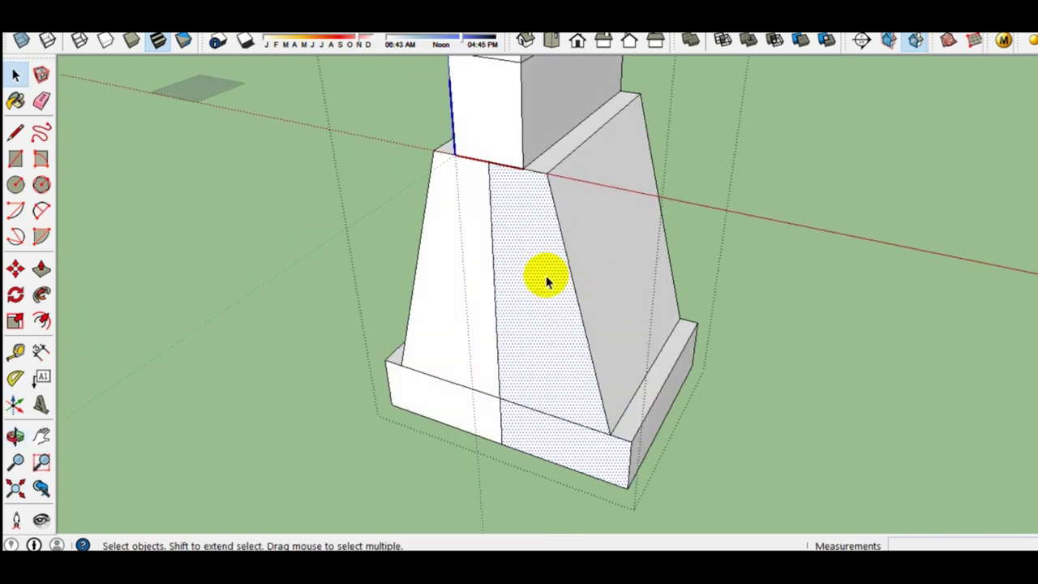
shift+click(538, 322)
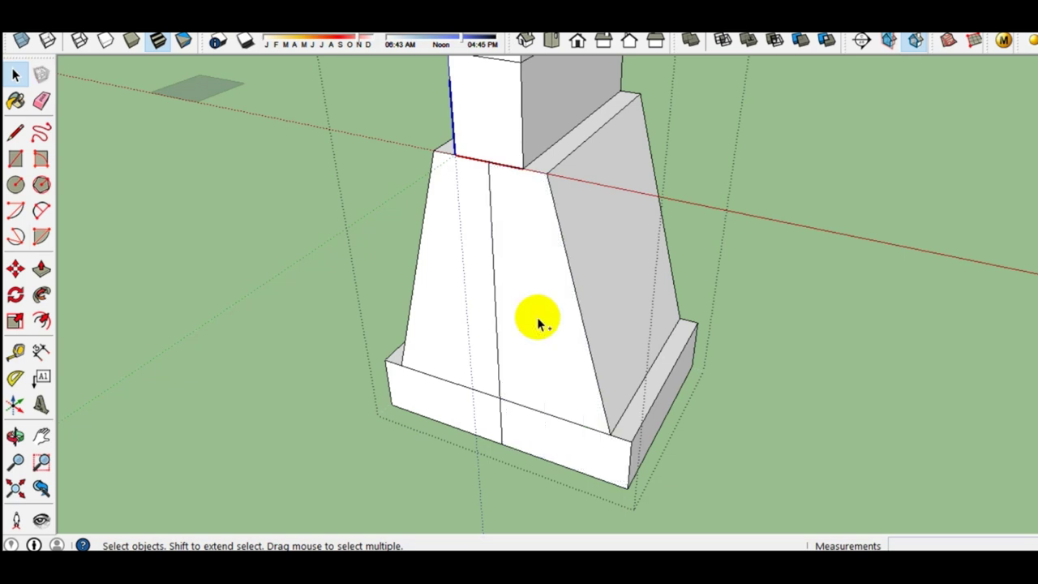
click(527, 310)
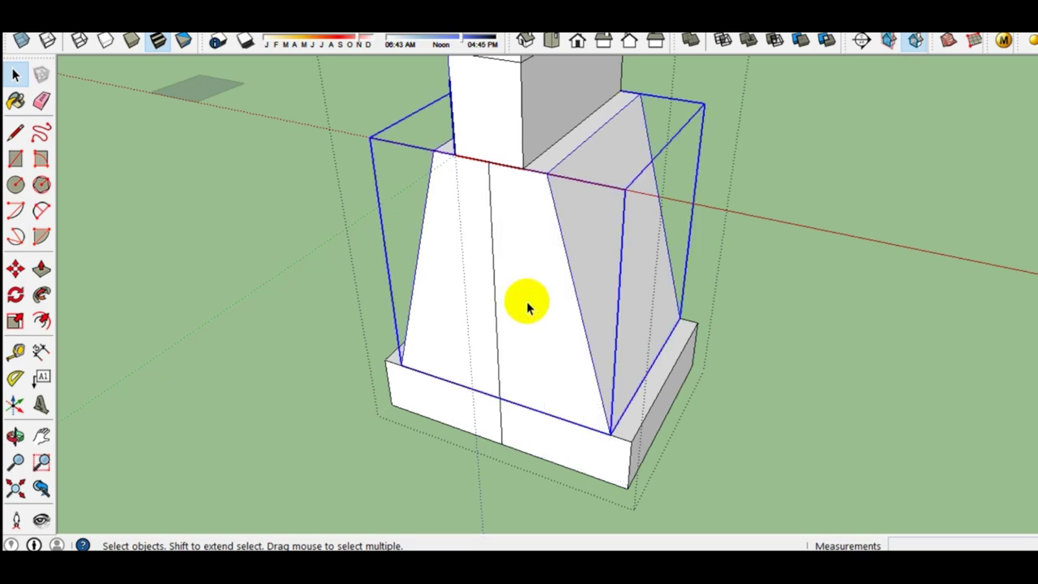
Step: Draw two trial dividing lines down the tapered footing's front face, from its top edge to the base
middle_drag(579, 343, 591, 341)
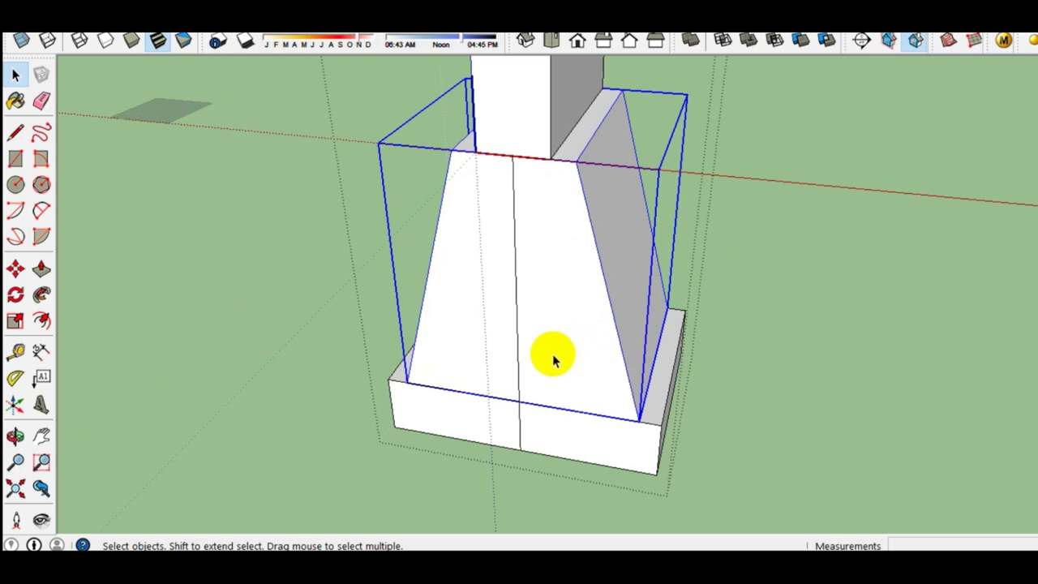
click(553, 356)
click(519, 367)
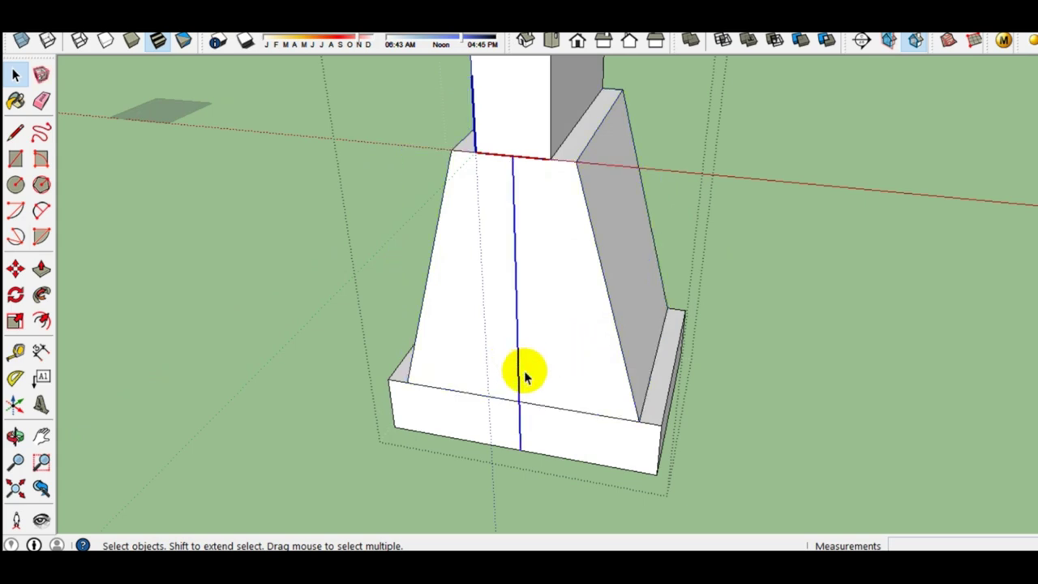
click(560, 459)
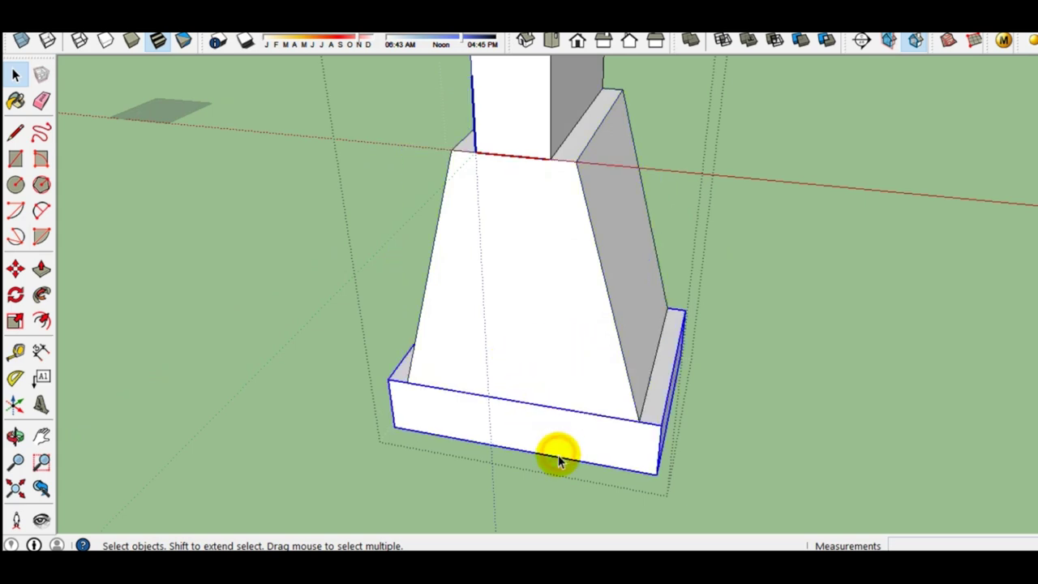
key(l)
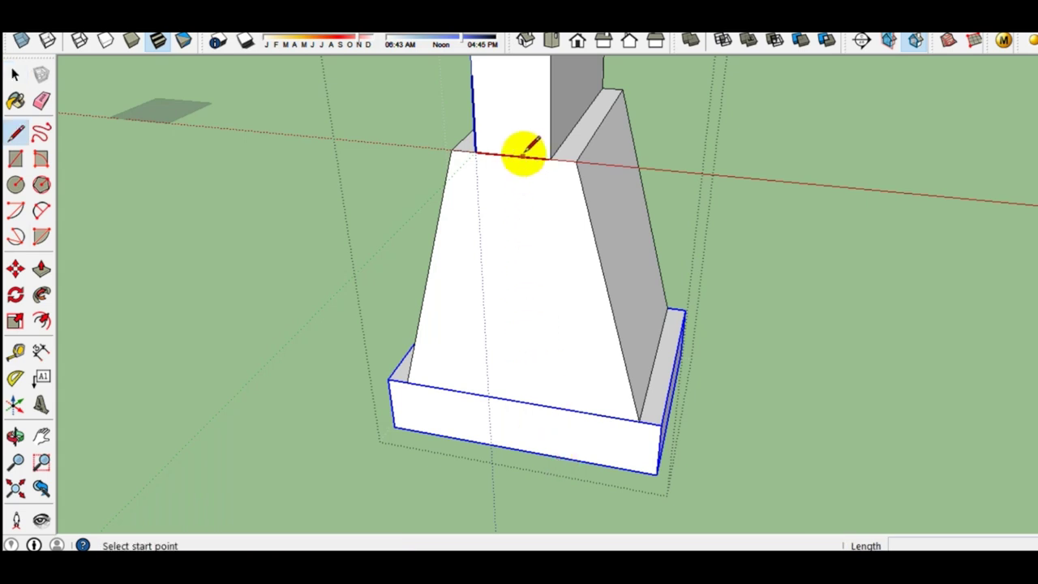
click(512, 155)
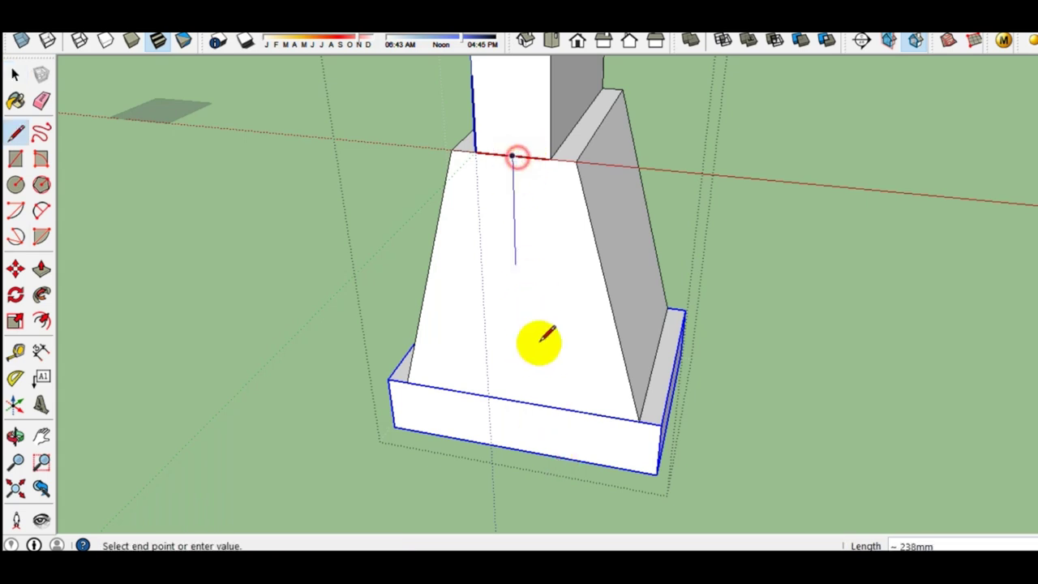
click(520, 449)
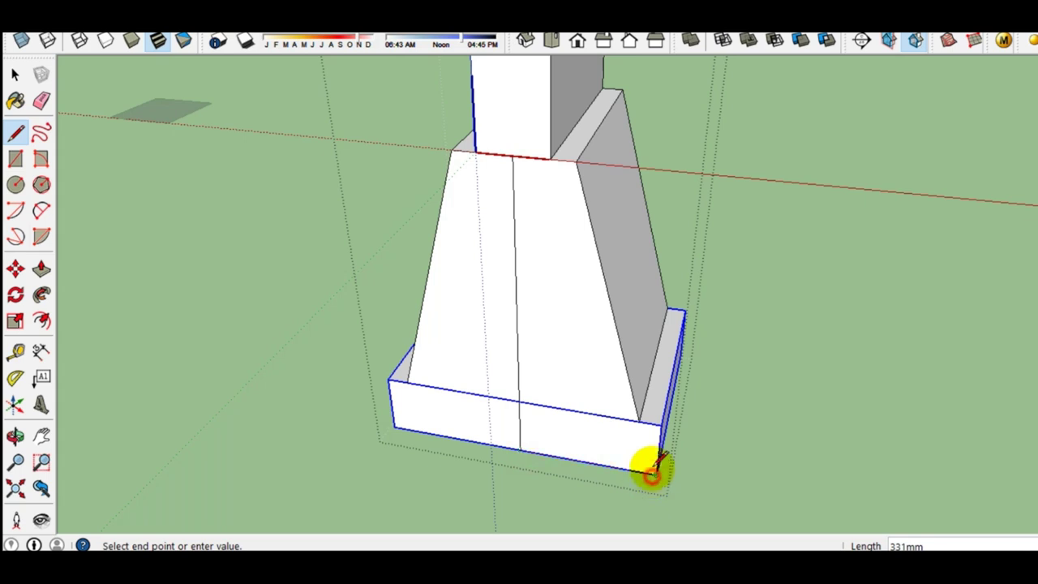
click(640, 419)
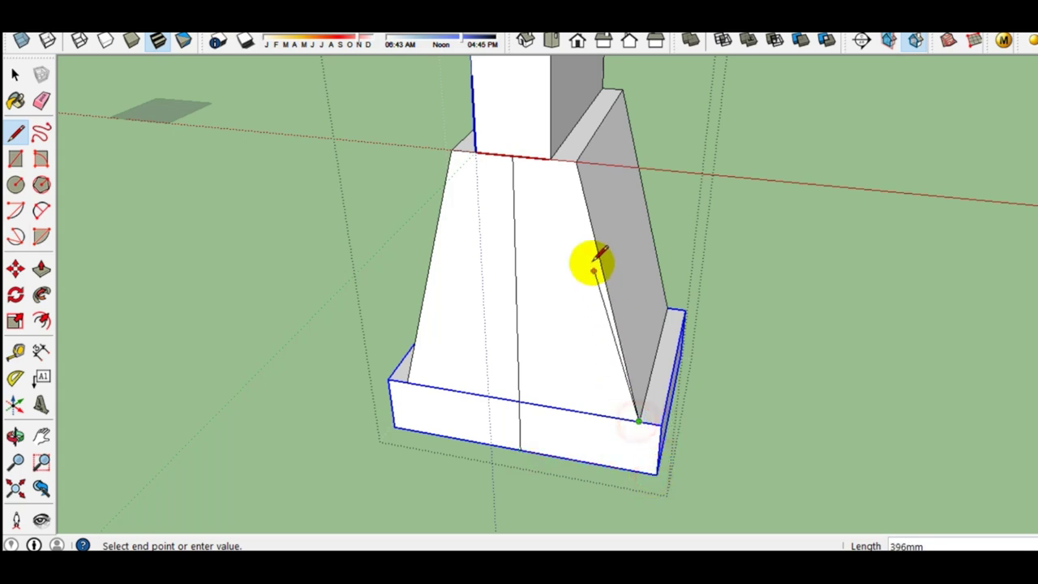
click(513, 154)
Step: Select the split right half of the face and undo the dividing line so the face is whole
key(space)
click(557, 259)
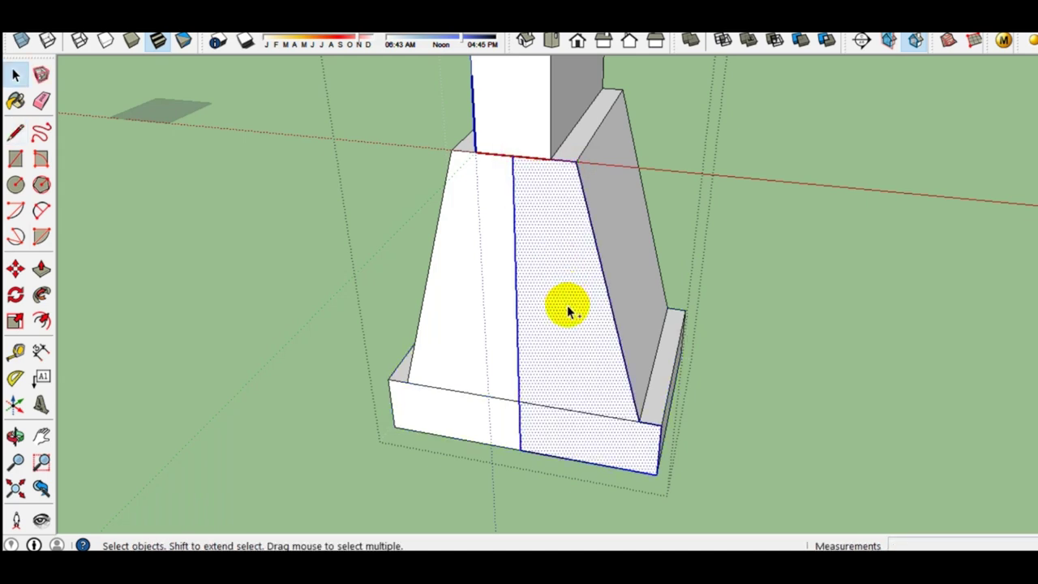
key(ctrl+z)
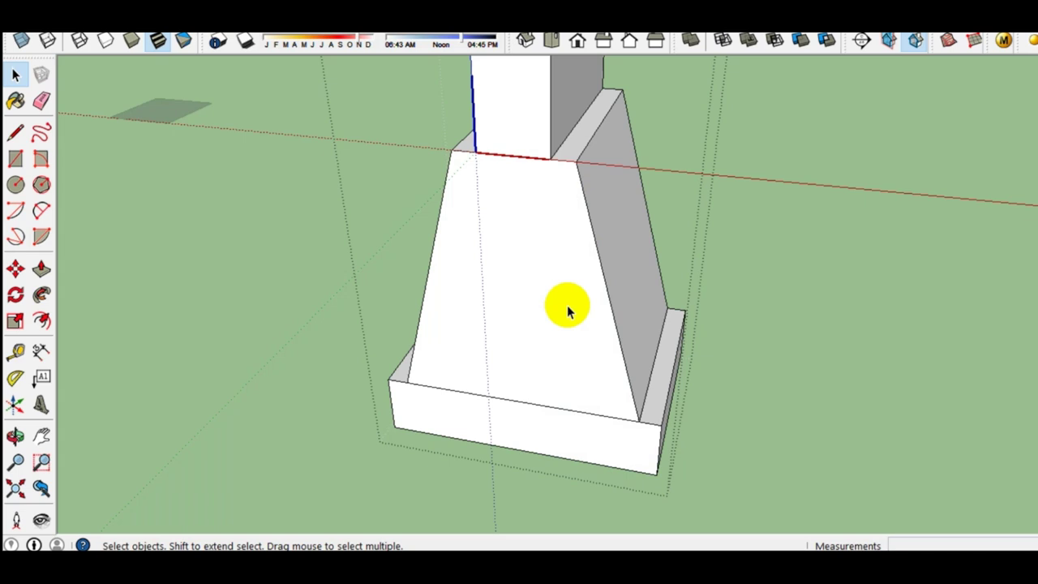
Step: Open the small square component for editing and paste the copied tapered profile inside it
scroll(567, 311, down, 3)
scroll(614, 324, down, 3)
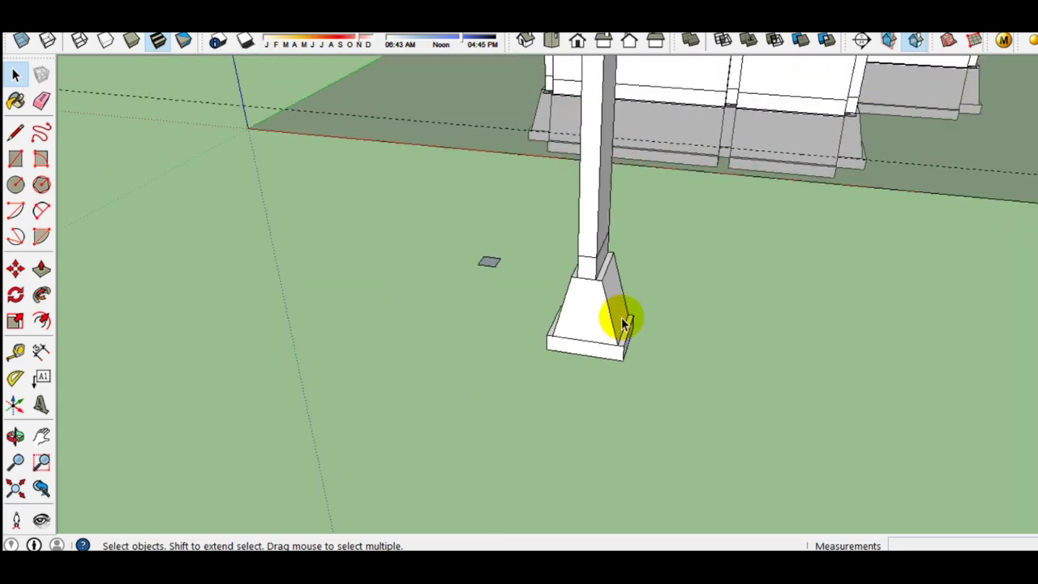
scroll(622, 319, down, 3)
scroll(604, 337, up, 2)
scroll(559, 329, up, 3)
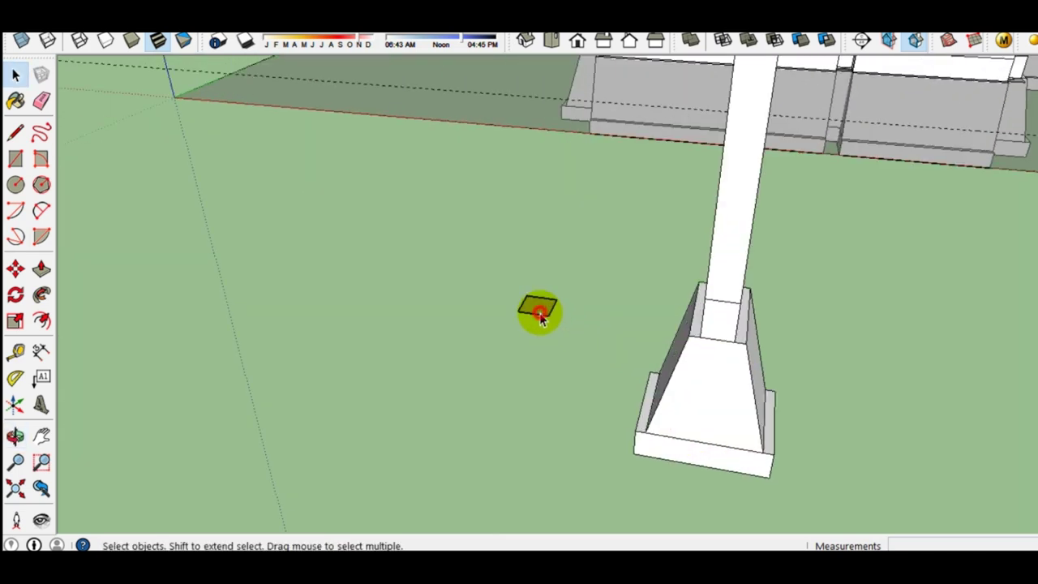
double_click(539, 314)
scroll(539, 312, up, 3)
scroll(554, 276, up, 2)
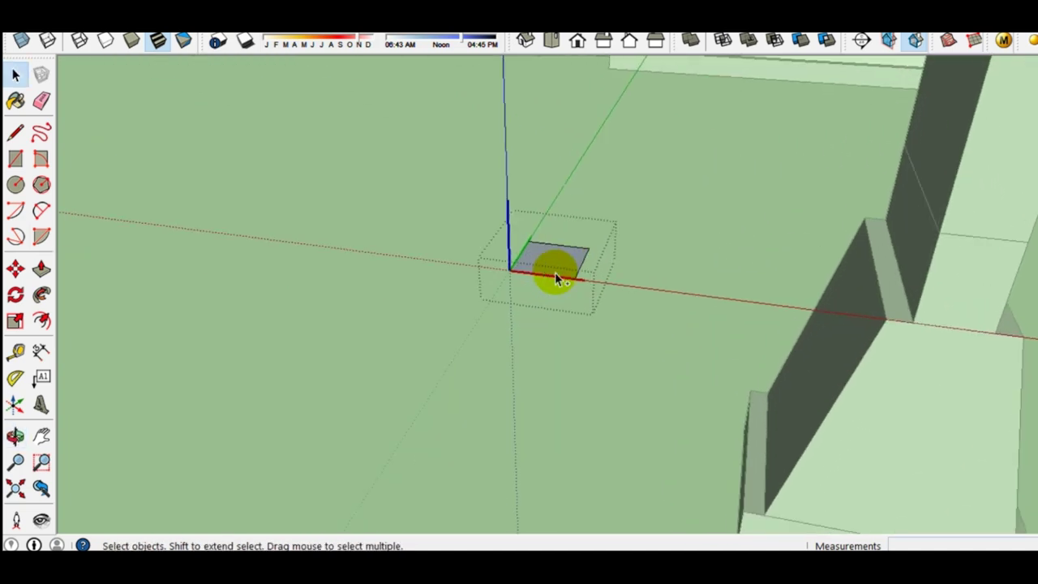
key(ctrl+v)
click(576, 397)
Step: Move the pasted profile so its corner rests on the midpoint of the square's edge
mouse_move(576, 397)
middle_down()
mouse_move(710, 360)
mouse_move(691, 200)
middle_up()
key(m)
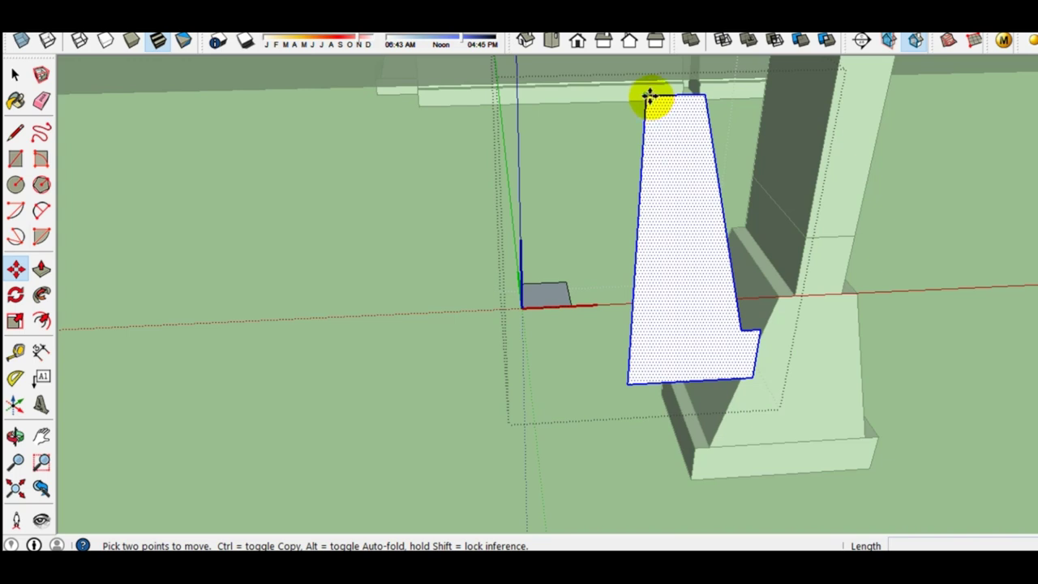
click(648, 96)
scroll(560, 262, up, 4)
scroll(496, 376, up, 1)
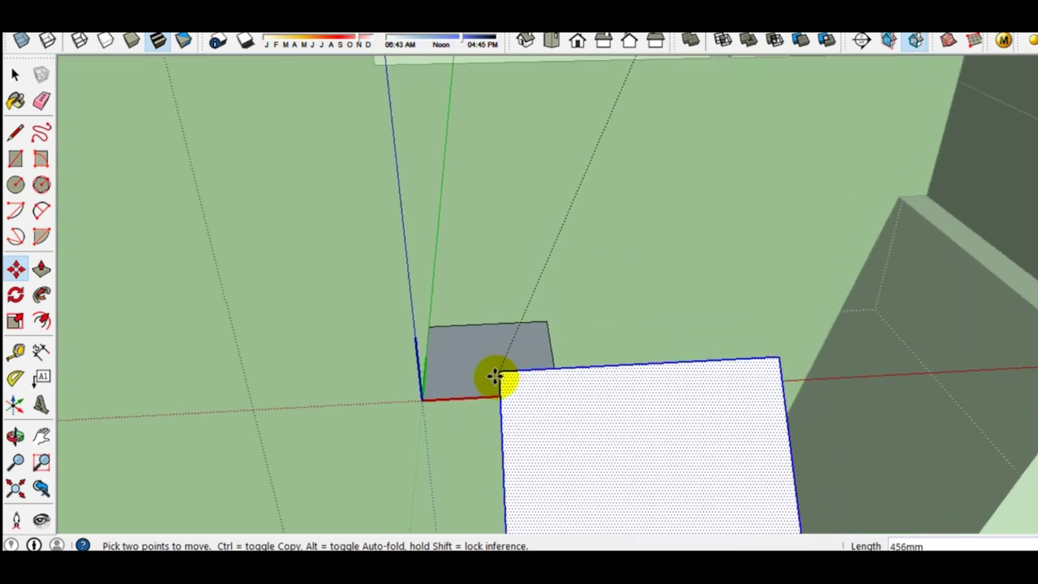
scroll(475, 408, up, 2)
scroll(472, 403, up, 1)
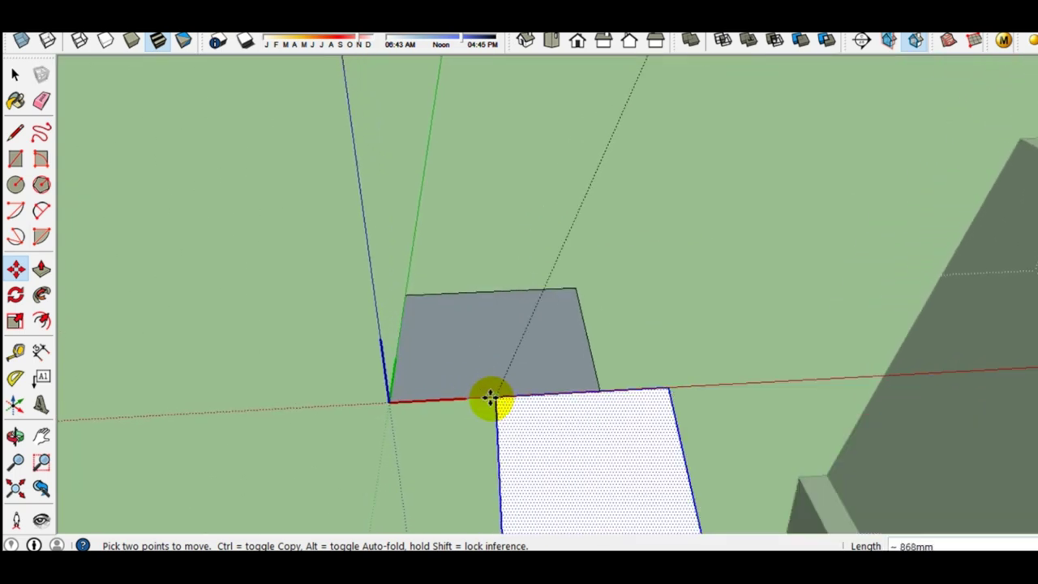
click(490, 398)
key(space)
mouse_move(530, 364)
middle_down()
mouse_move(551, 322)
mouse_move(598, 375)
middle_up()
scroll(598, 376, up, 2)
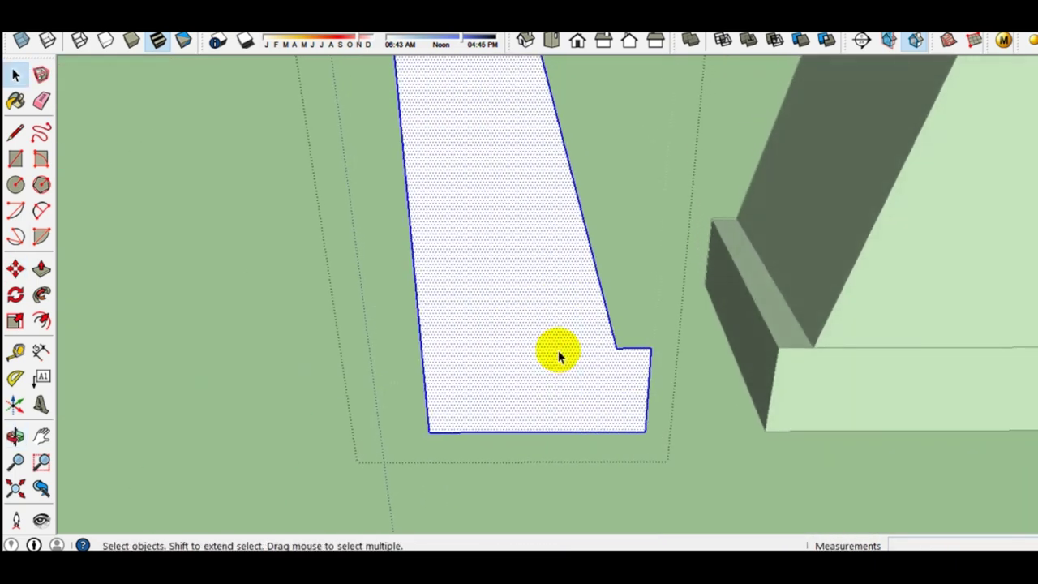
Step: Draw a line across the footing profile, splitting off its lower rectangular foot
scroll(556, 352, down, 1)
shift+middle_drag(553, 347, 548, 322)
mouse_move(559, 366)
middle_down()
mouse_move(563, 376)
mouse_move(565, 359)
middle_up()
key(l)
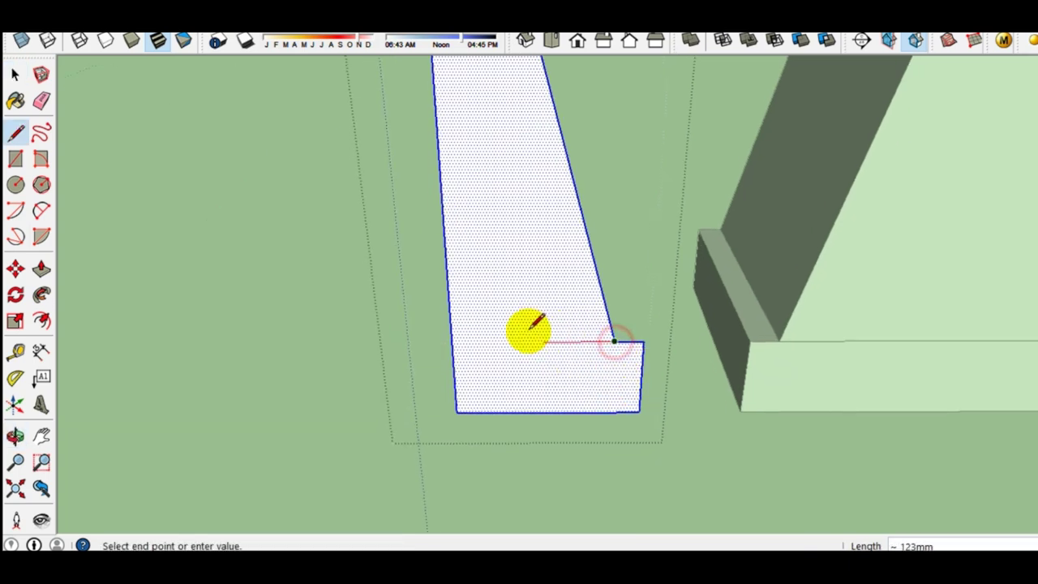
click(452, 342)
key(space)
Step: Make the lower rectangle of the profile a separate group
click(535, 395)
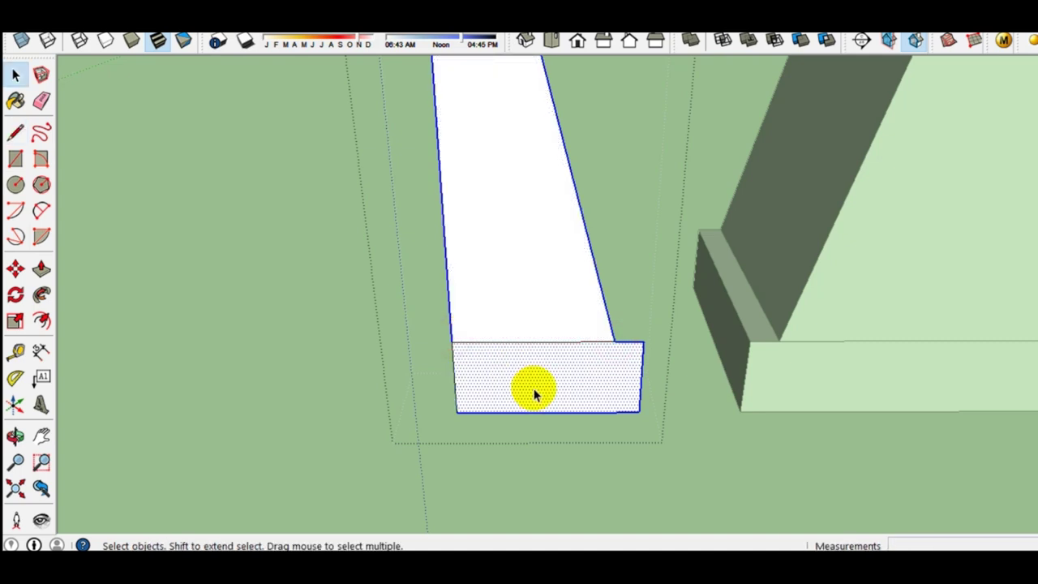
right_click(534, 392)
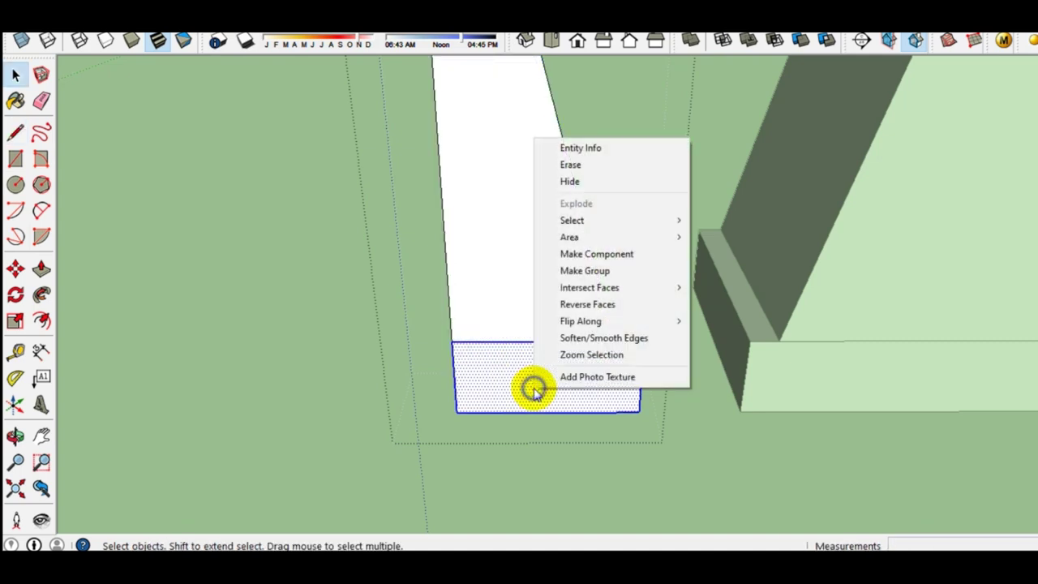
click(593, 280)
middle_drag(526, 338, 524, 317)
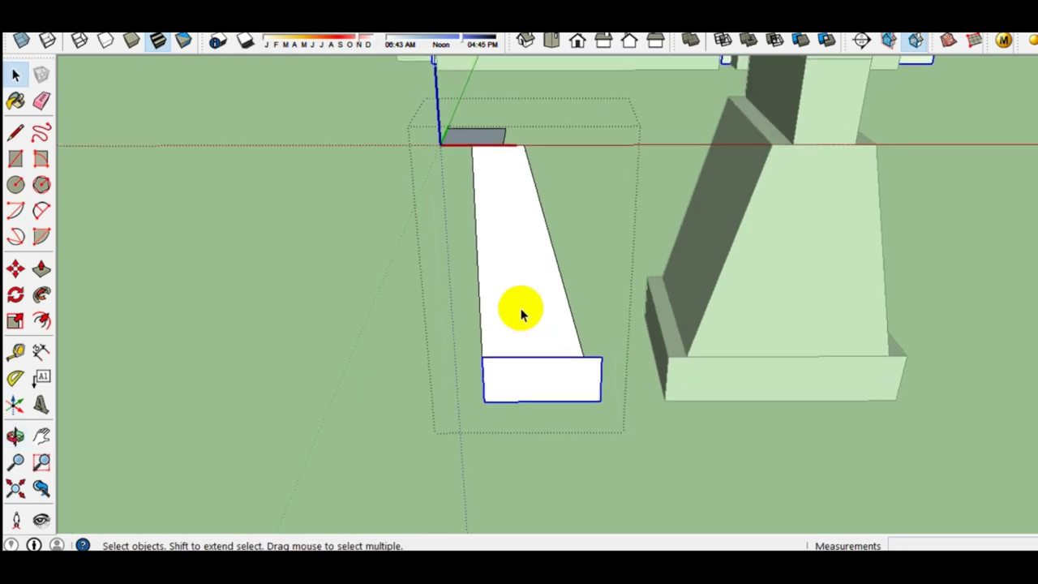
Step: Sweep the tapered profile around the small square with Follow Me
click(520, 300)
mouse_move(514, 251)
middle_down()
mouse_move(510, 310)
mouse_move(484, 194)
middle_up()
click(465, 168)
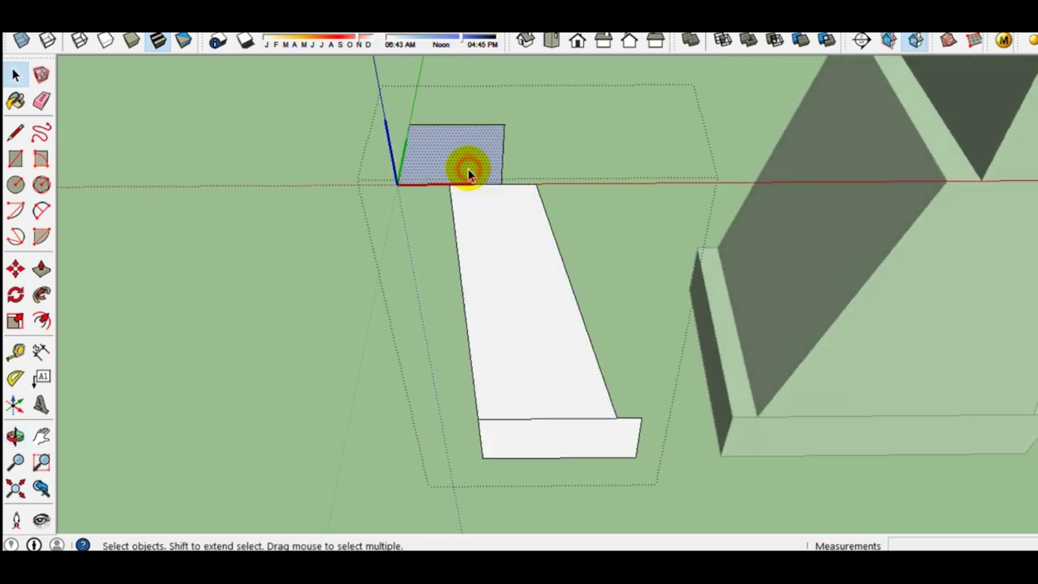
click(42, 296)
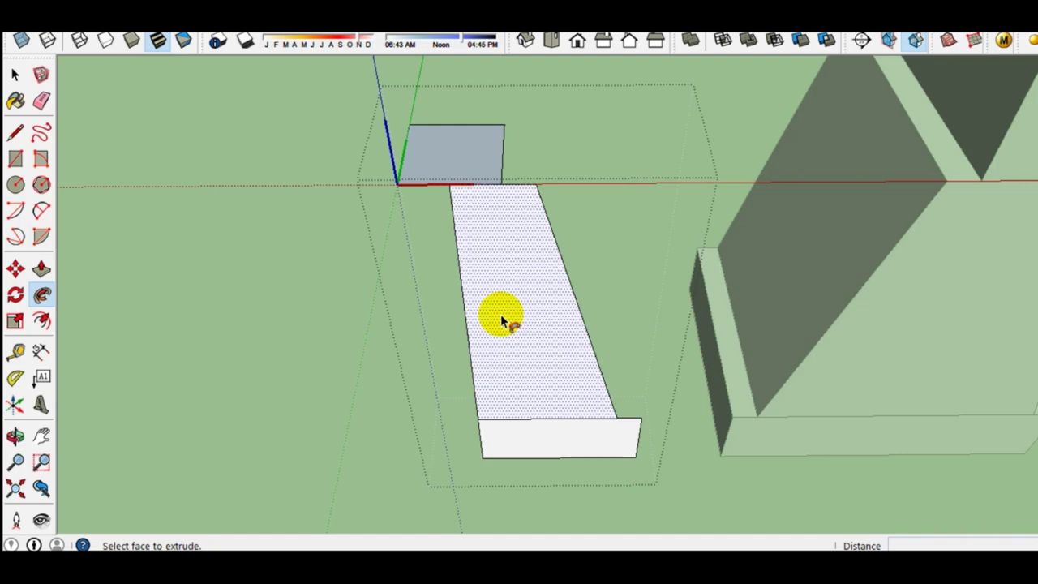
click(501, 316)
key(space)
Step: Look inside the swept box and select its inner face and the line across it
mouse_move(465, 283)
middle_down()
mouse_move(452, 384)
mouse_move(445, 333)
middle_up()
mouse_move(481, 375)
middle_down()
mouse_move(510, 436)
mouse_move(622, 408)
mouse_move(699, 405)
middle_up()
scroll(699, 405, up, 3)
scroll(699, 404, up, 2)
click(632, 406)
click(644, 415)
click(616, 350)
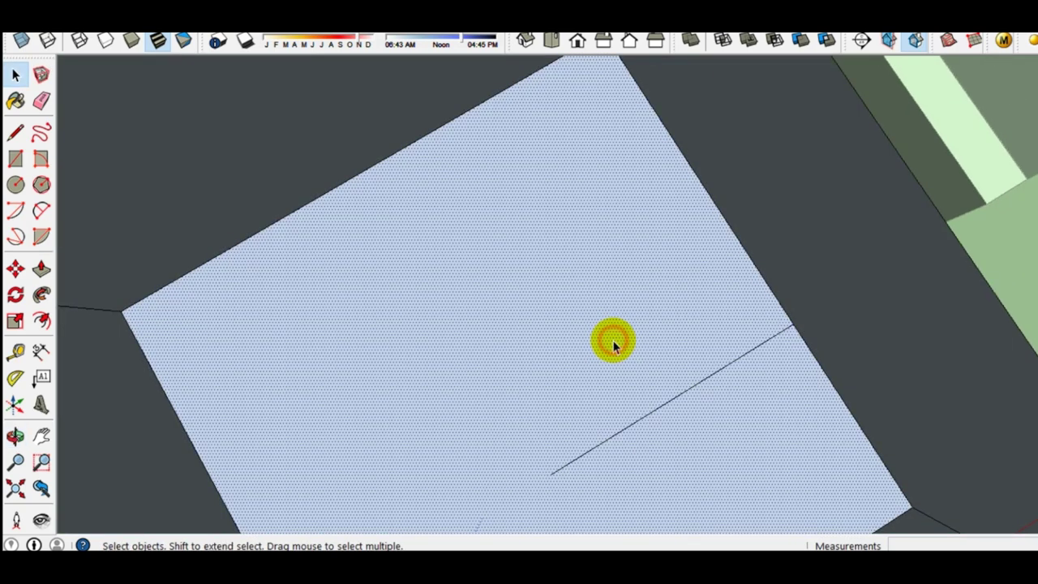
scroll(613, 344, down, 3)
Step: Orbit around the swept box to inspect it from top-down and side views
mouse_move(611, 341)
middle_down()
mouse_move(459, 283)
mouse_move(662, 483)
mouse_move(621, 505)
middle_up()
scroll(662, 483, up, 3)
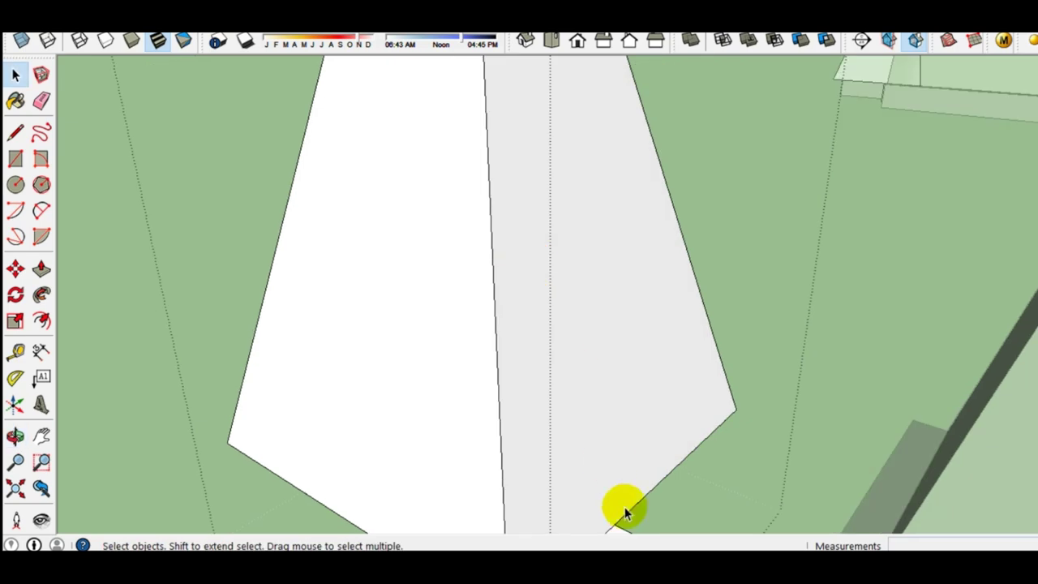
scroll(600, 452, down, 3)
scroll(607, 455, up, 3)
scroll(604, 416, down, 3)
mouse_move(607, 492)
middle_down()
mouse_move(556, 371)
mouse_move(544, 273)
middle_up()
scroll(542, 243, up, 3)
mouse_move(484, 398)
middle_down()
mouse_move(479, 248)
mouse_move(566, 363)
mouse_move(562, 355)
middle_up()
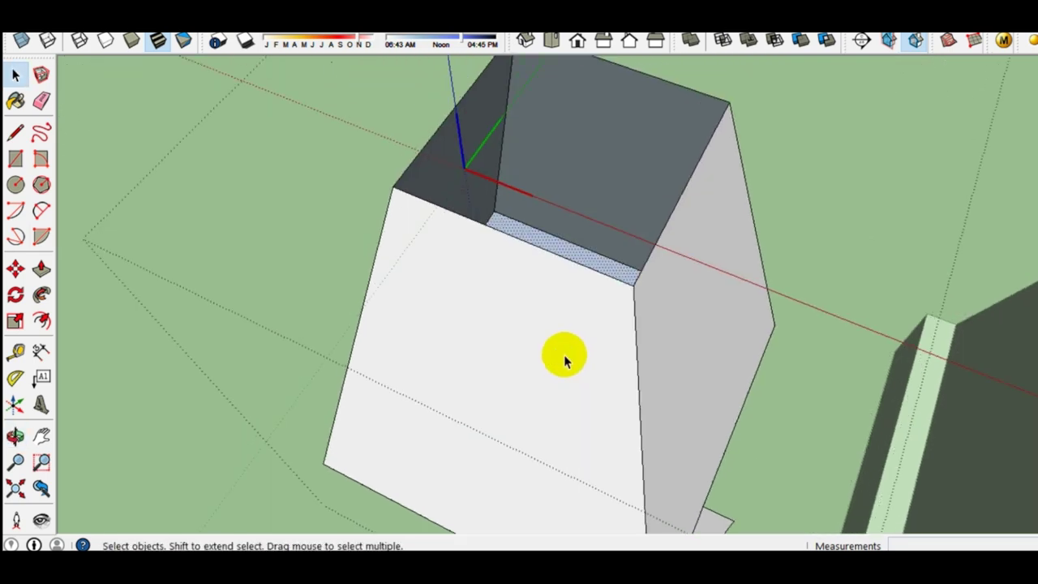
Step: Draw a line to close the box top and select the box's right side face
key(l)
click(395, 185)
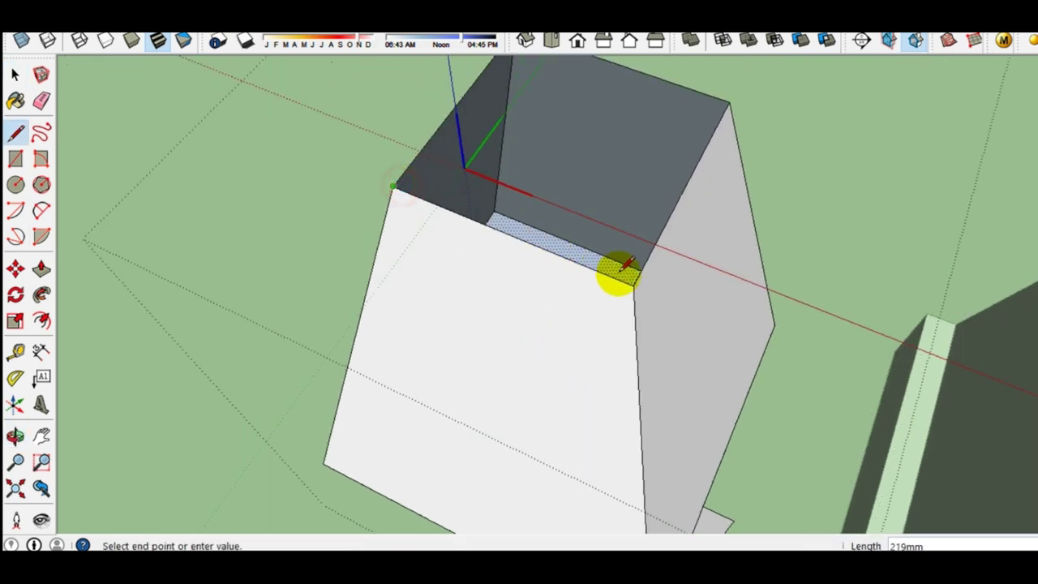
click(635, 276)
key(space)
mouse_move(630, 278)
middle_down()
mouse_move(644, 387)
mouse_move(630, 294)
mouse_move(632, 351)
mouse_move(528, 216)
mouse_move(608, 301)
mouse_move(612, 244)
mouse_move(614, 389)
middle_up()
click(631, 278)
middle_drag(608, 279, 607, 419)
key(space)
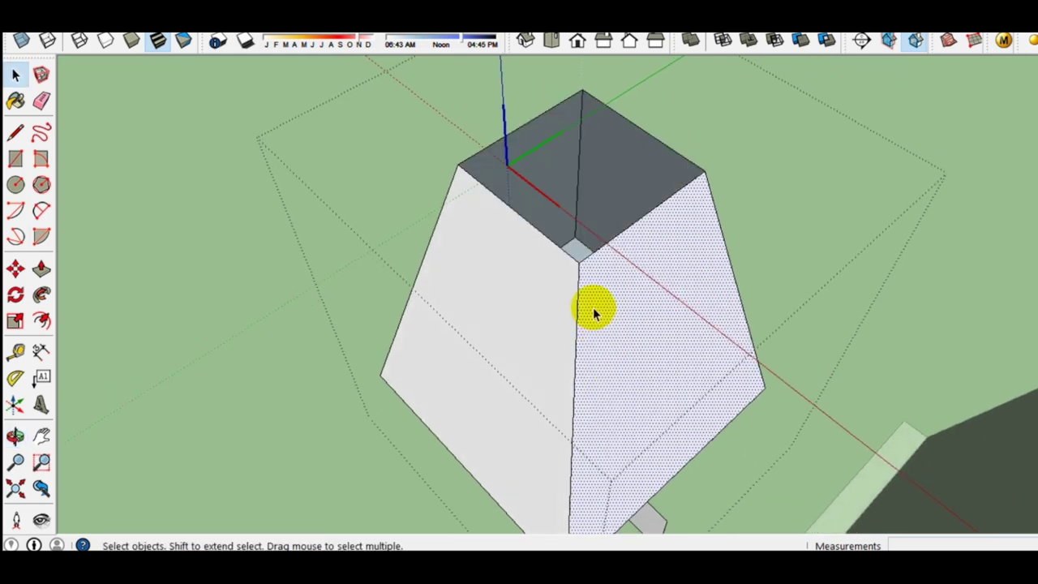
middle_drag(591, 290, 612, 348)
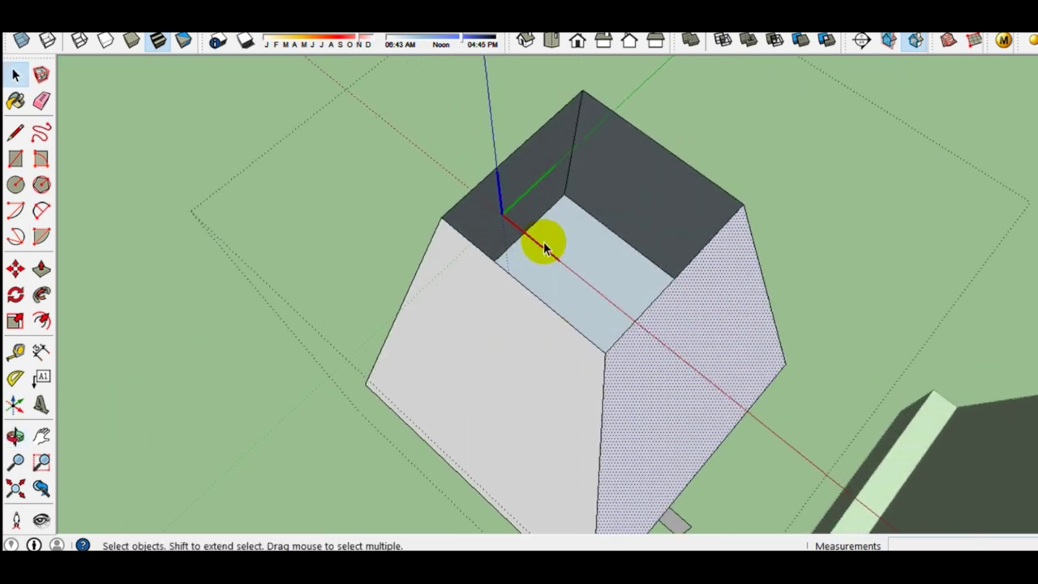
Step: Cancel a further line, undo the sweep and added lines, and select the small square face
key(l)
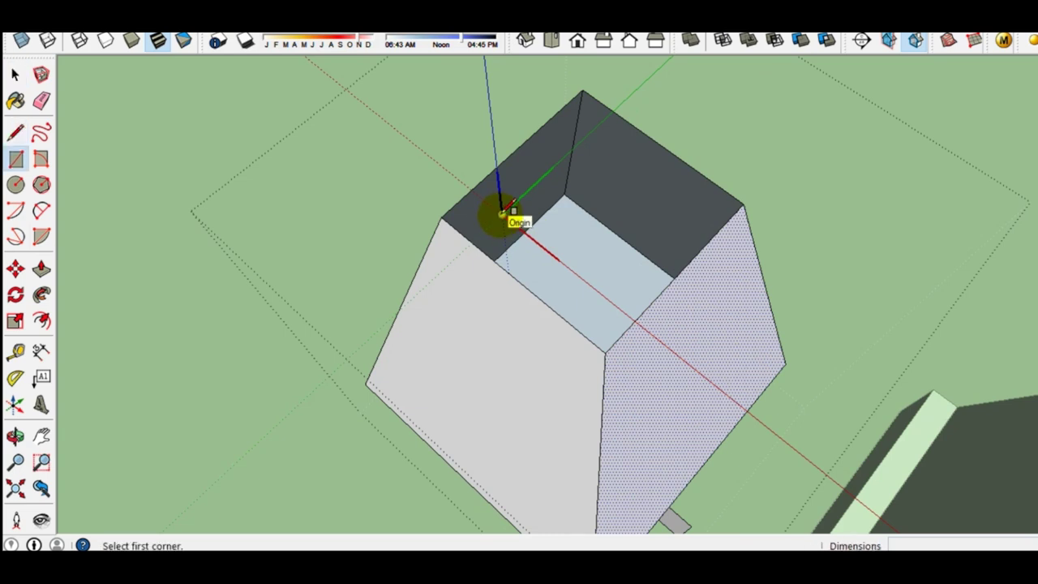
click(500, 213)
key(space)
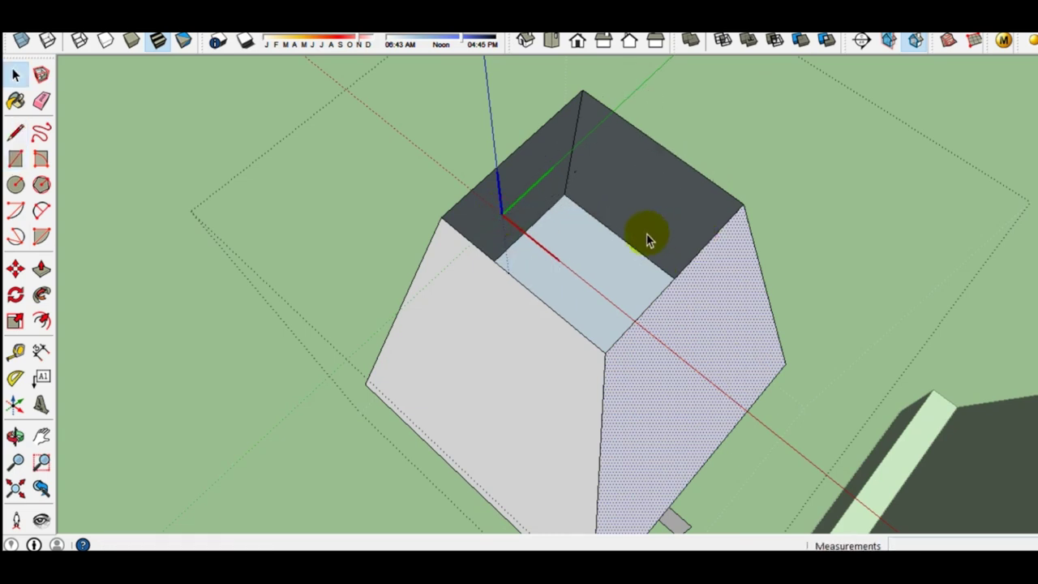
middle_drag(655, 236, 568, 233)
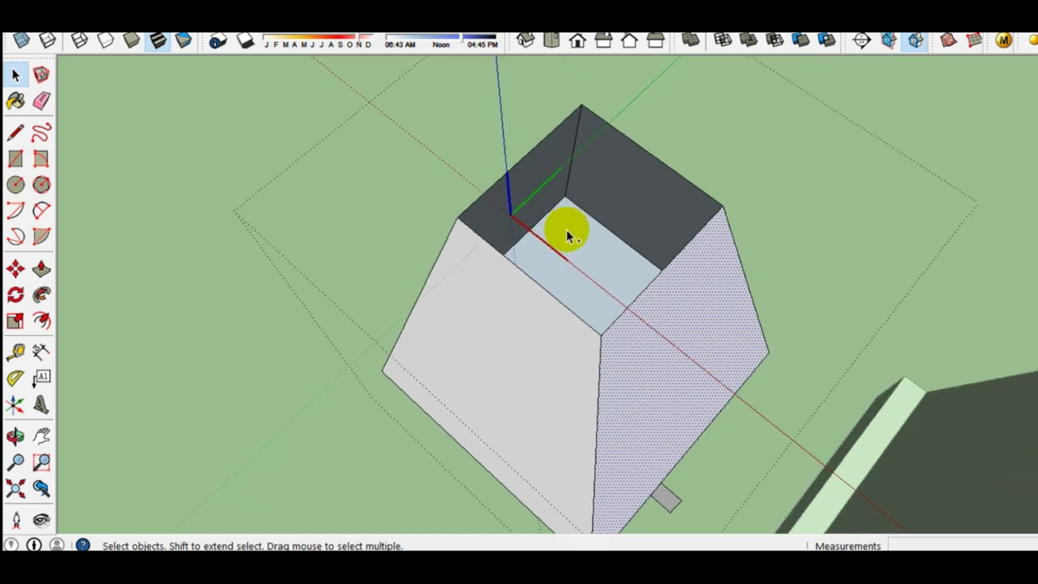
key(ctrl+z)
mouse_move(586, 277)
middle_down()
mouse_move(575, 223)
mouse_move(625, 173)
mouse_move(623, 223)
middle_up()
click(575, 223)
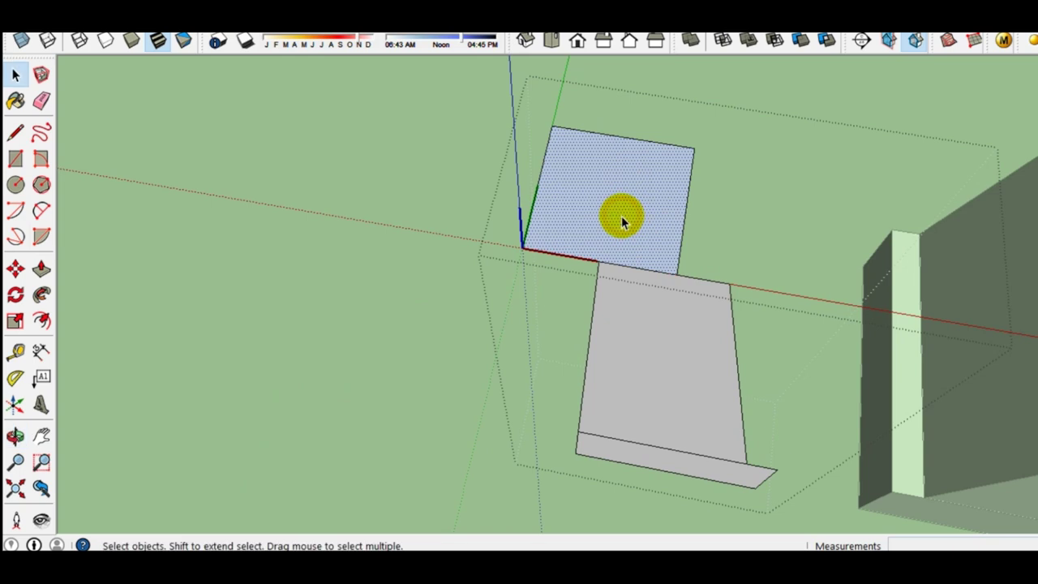
Step: Copy the small square with Move plus Ctrl to a spot off to the left
key(m)
scroll(624, 226, down, 1)
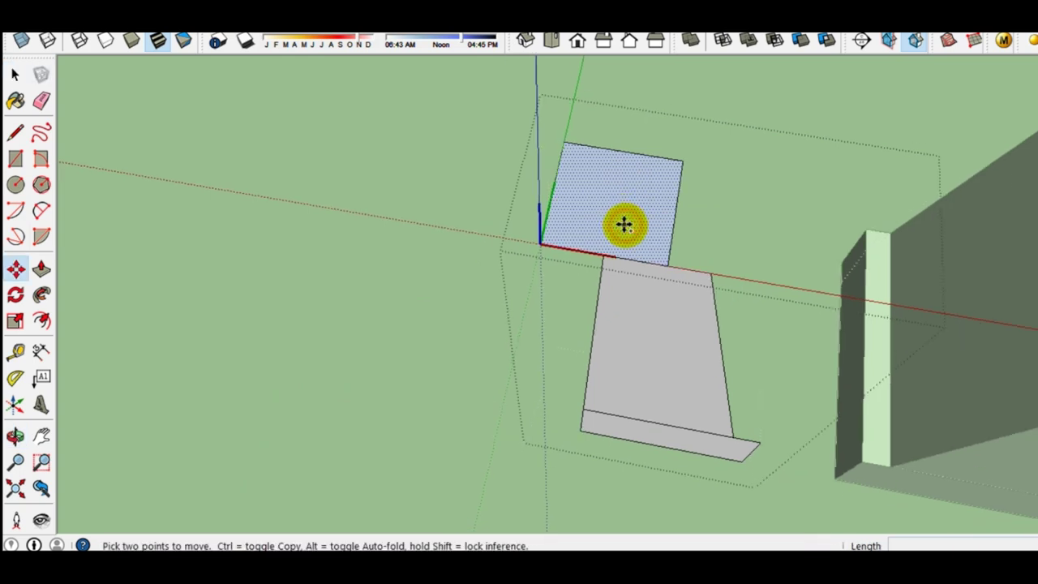
click(623, 222)
key(ctrl)
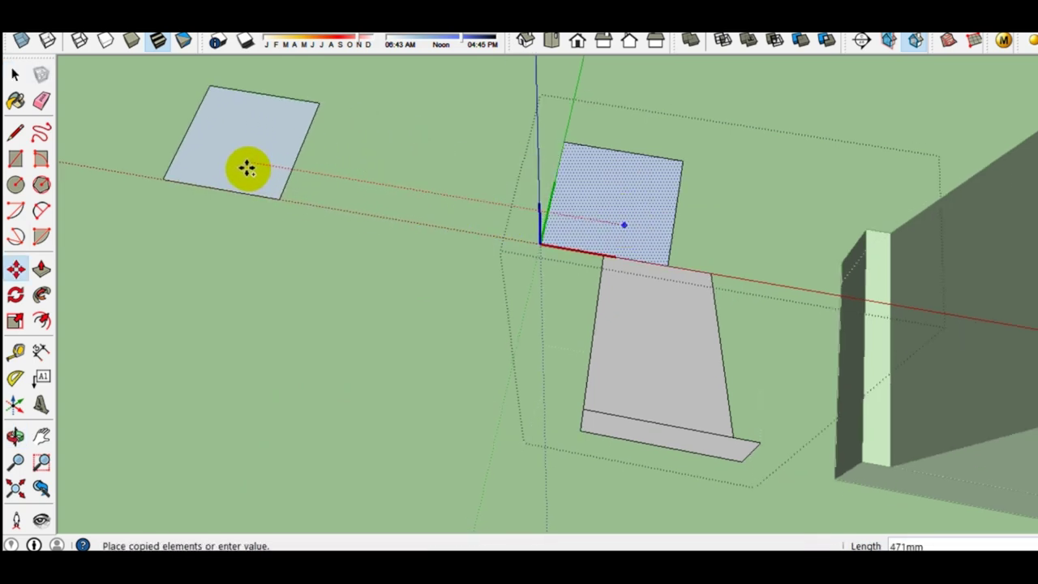
click(248, 167)
key(space)
Step: Follow Me the tapered profile around the original square, forming a hollow tapered footing
middle_drag(580, 229, 650, 241)
click(643, 227)
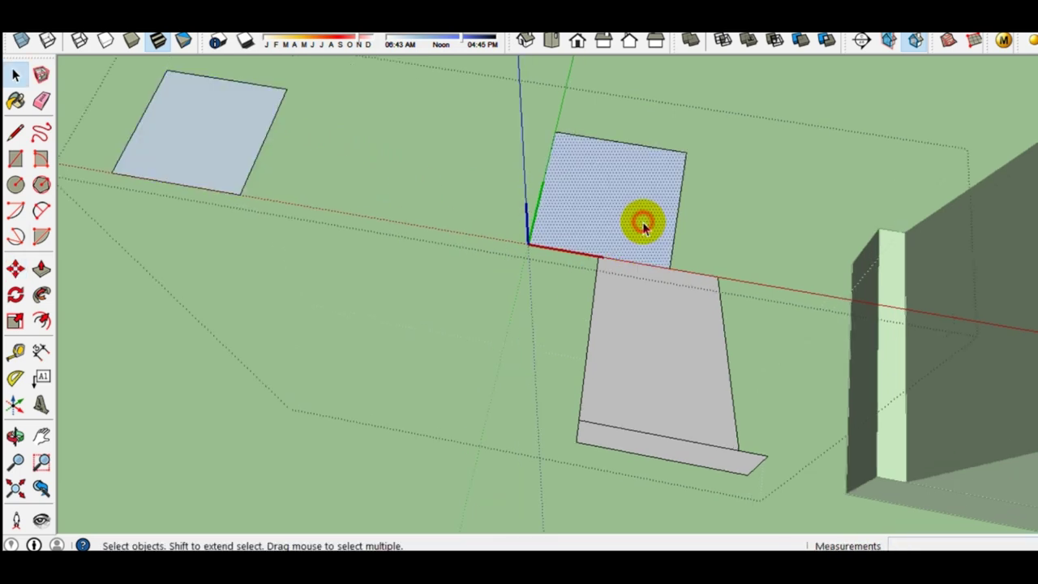
click(42, 298)
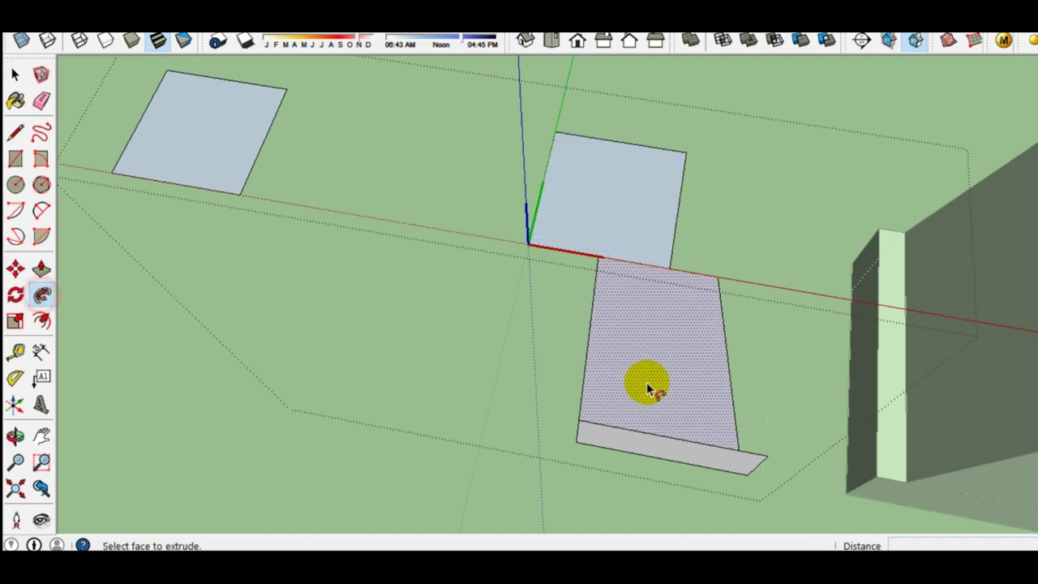
click(644, 382)
mouse_move(625, 341)
middle_down()
mouse_move(531, 355)
mouse_move(538, 399)
mouse_move(562, 208)
mouse_move(563, 417)
mouse_move(559, 301)
mouse_move(556, 371)
mouse_move(567, 327)
mouse_move(567, 378)
mouse_move(583, 329)
mouse_move(621, 306)
mouse_move(695, 332)
mouse_move(644, 276)
mouse_move(653, 278)
mouse_move(527, 278)
mouse_move(584, 291)
mouse_move(586, 281)
mouse_move(504, 253)
mouse_move(598, 213)
mouse_move(598, 294)
middle_up()
key(space)
scroll(556, 316, up, 2)
scroll(584, 291, down, 2)
scroll(585, 278, up, 2)
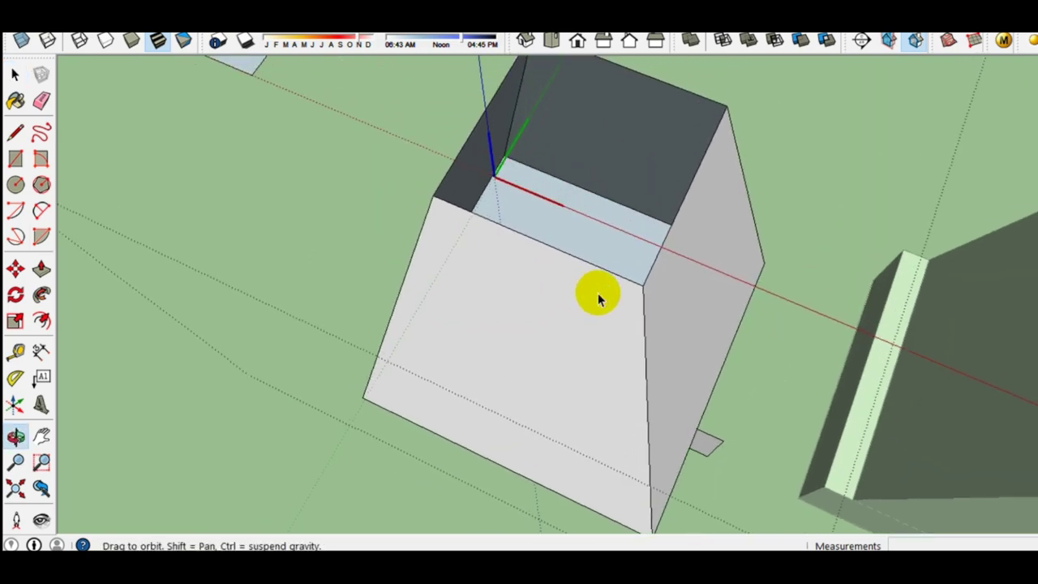
Step: Draw a line closing the footing's top and select its right side face
mouse_move(514, 225)
middle_down()
mouse_move(487, 287)
mouse_move(484, 213)
middle_up()
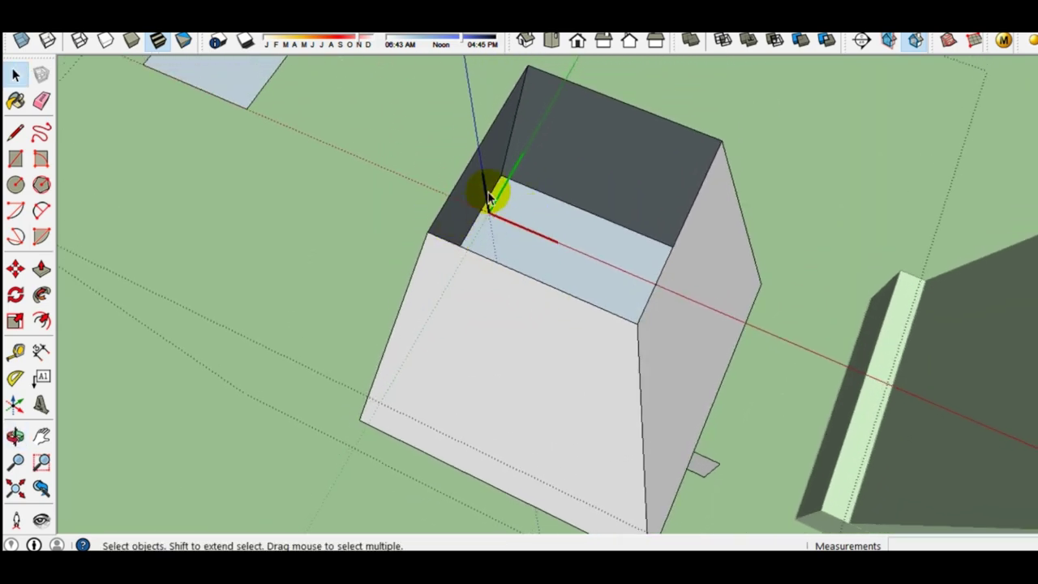
key(l)
click(424, 227)
click(638, 312)
key(space)
middle_drag(621, 320, 660, 313)
click(632, 381)
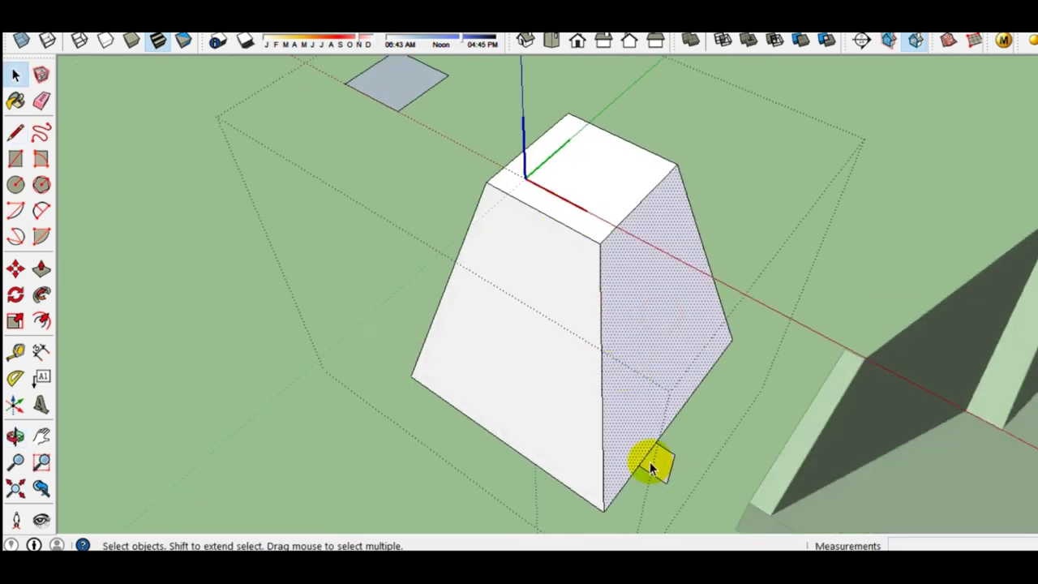
middle_drag(653, 468, 677, 485)
Step: Turn the whole tapered footing shape into a group
triple_click(645, 339)
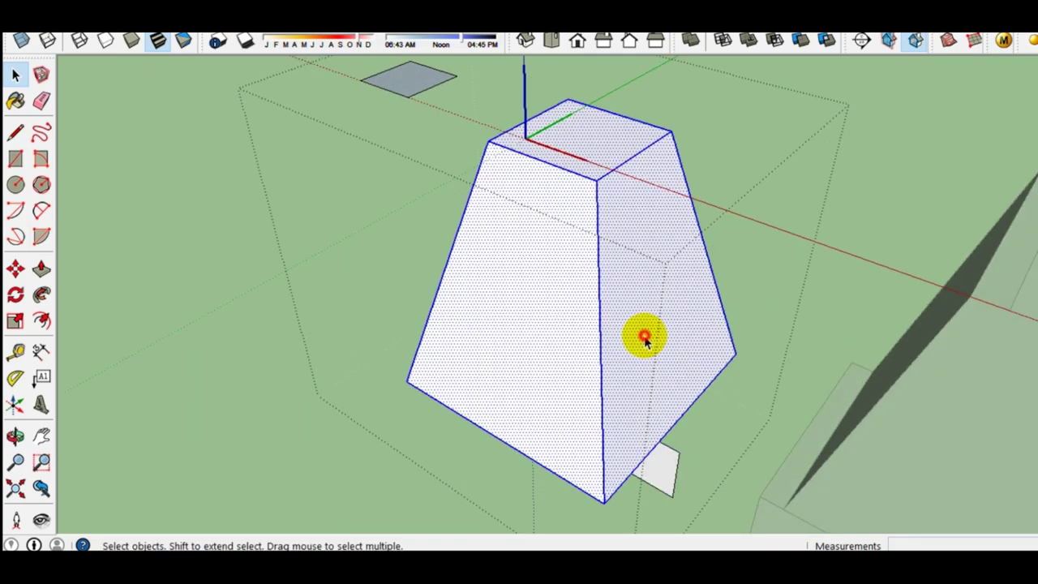
right_click(645, 339)
click(690, 216)
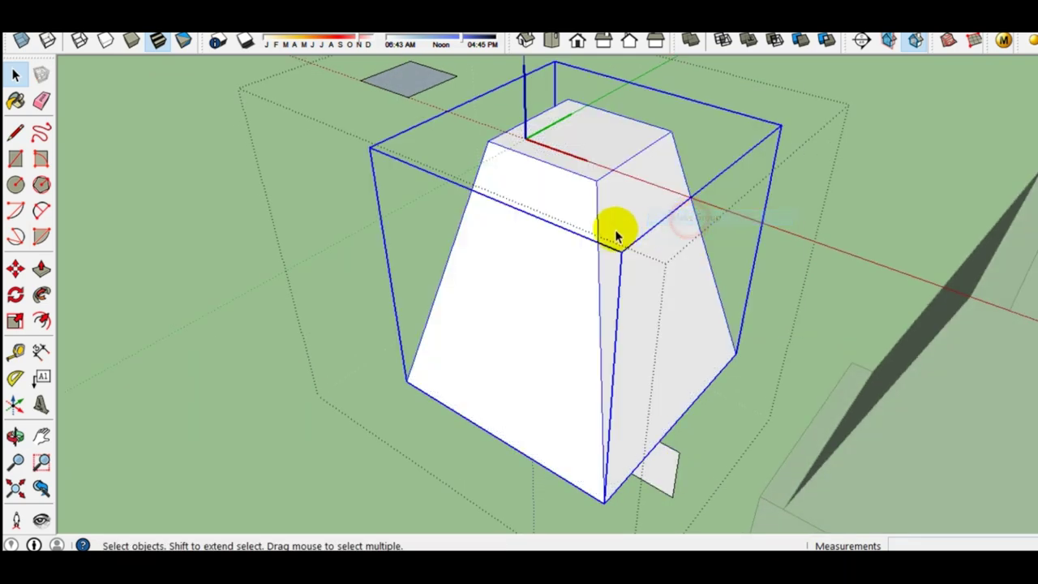
middle_drag(614, 227, 631, 400)
key(space)
Step: Move the small grey rectangle by its corner onto the footing's top face
click(424, 216)
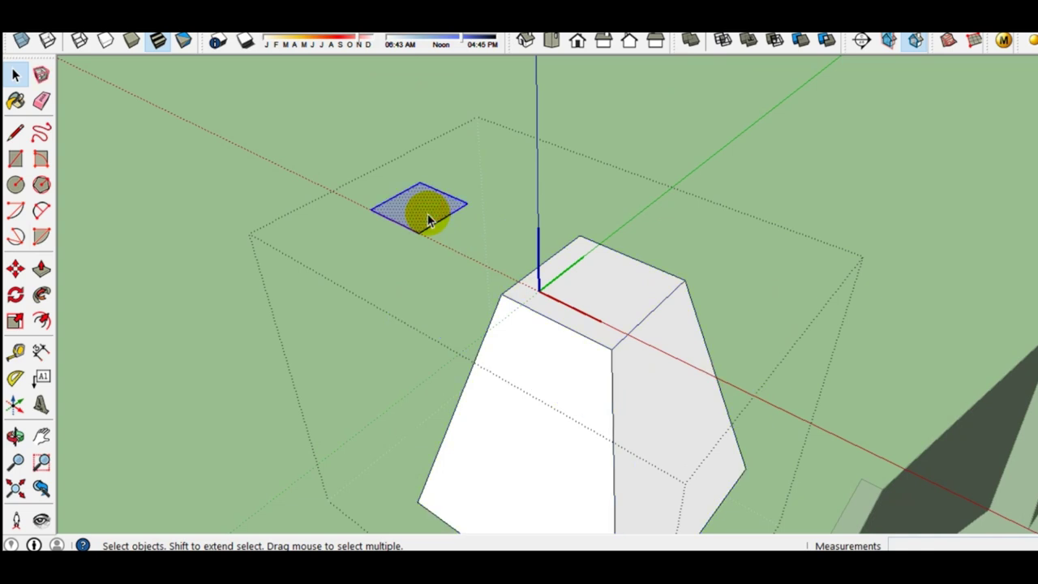
key(m)
click(378, 209)
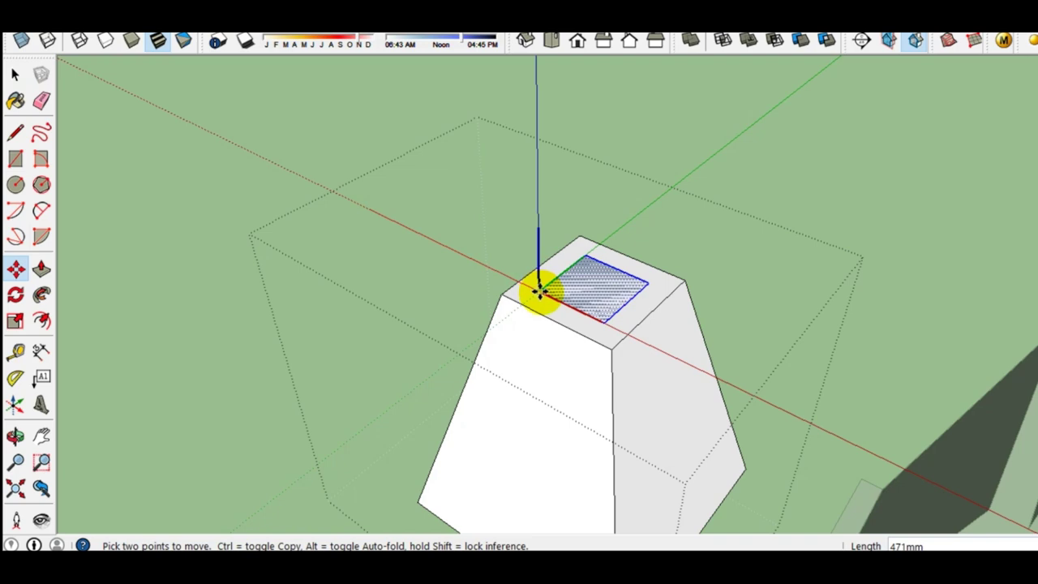
click(539, 292)
key(space)
middle_drag(540, 292, 626, 315)
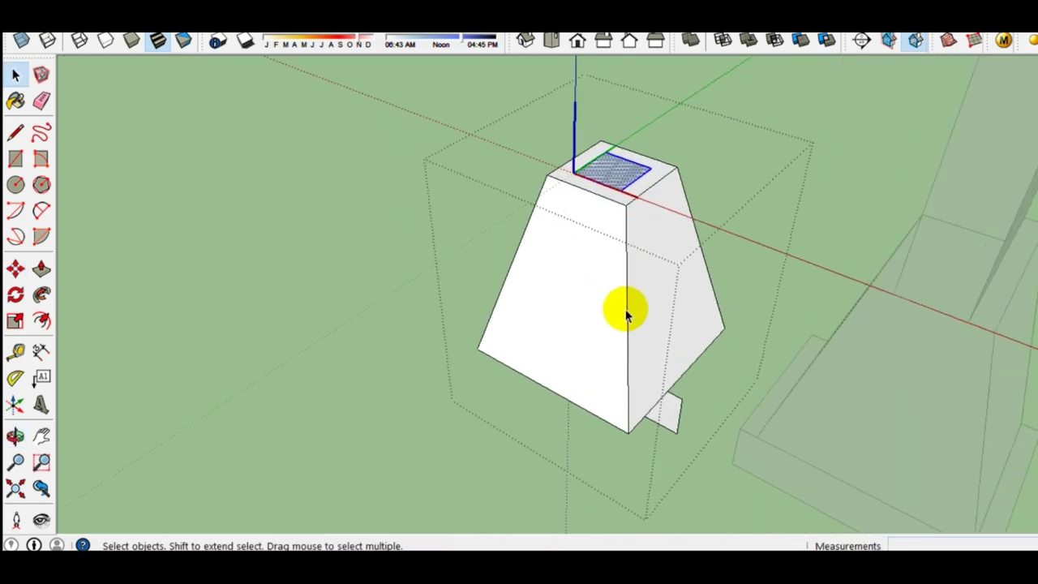
Step: Explode the small profile panel group under the footing into loose faces
click(635, 355)
mouse_move(638, 359)
middle_down()
mouse_move(649, 420)
mouse_move(672, 403)
middle_up()
click(649, 420)
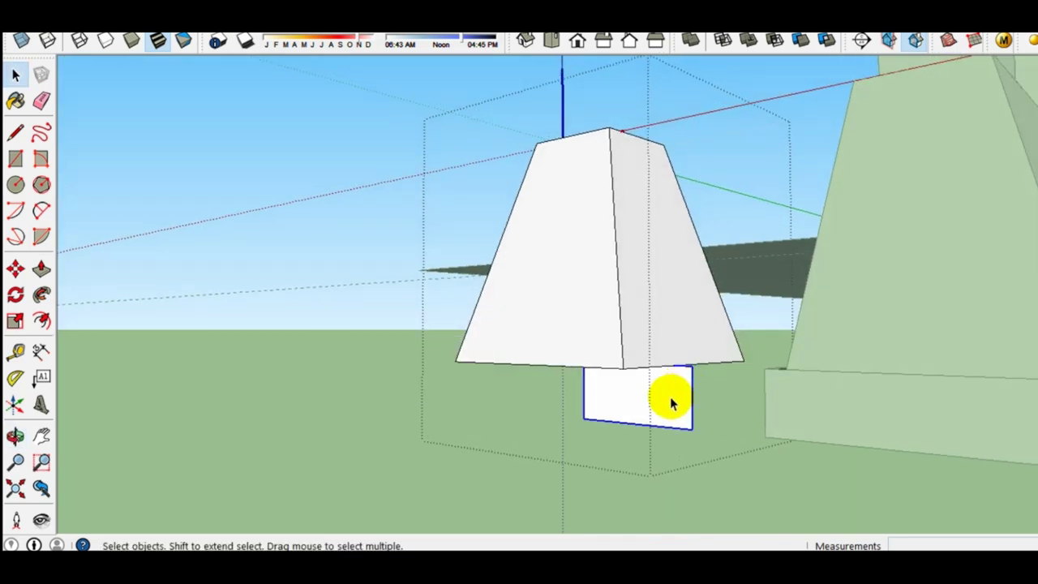
right_click(672, 403)
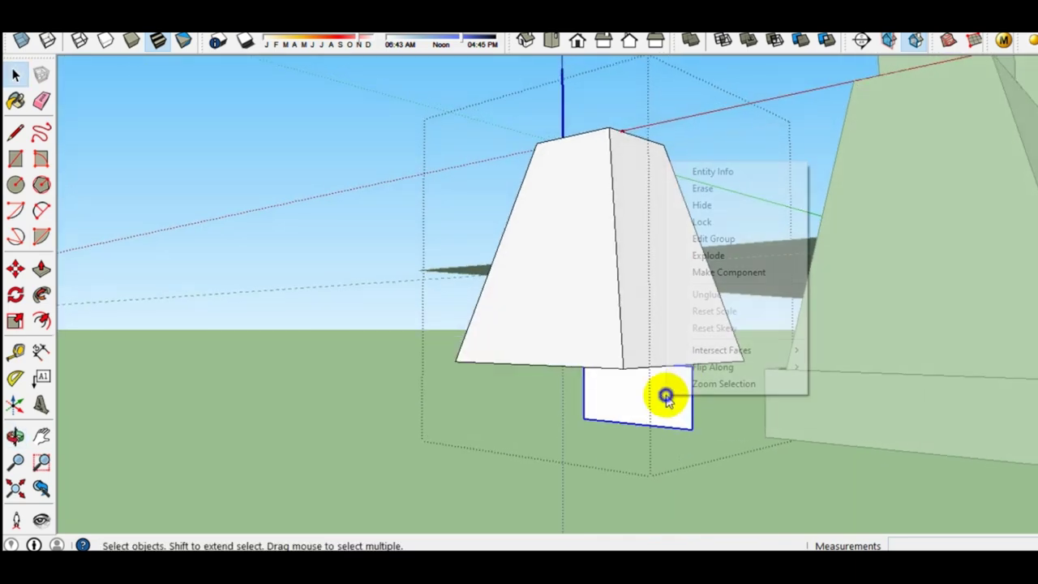
click(694, 255)
middle_drag(652, 290, 598, 494)
click(617, 138)
middle_drag(648, 350, 660, 276)
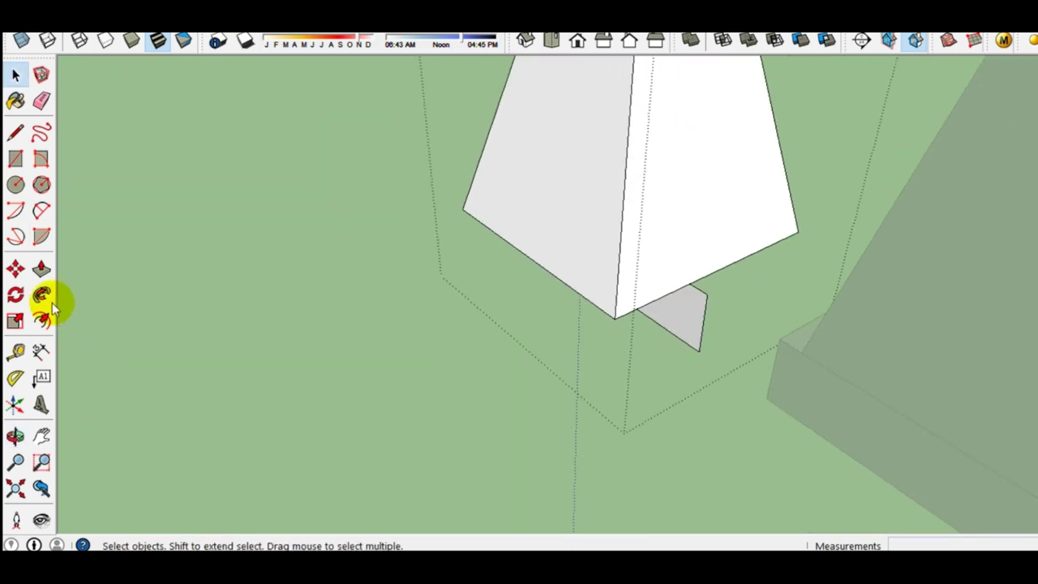
Step: Sweep the profile around the footing base with Follow Me to form the plinth
click(45, 298)
click(675, 321)
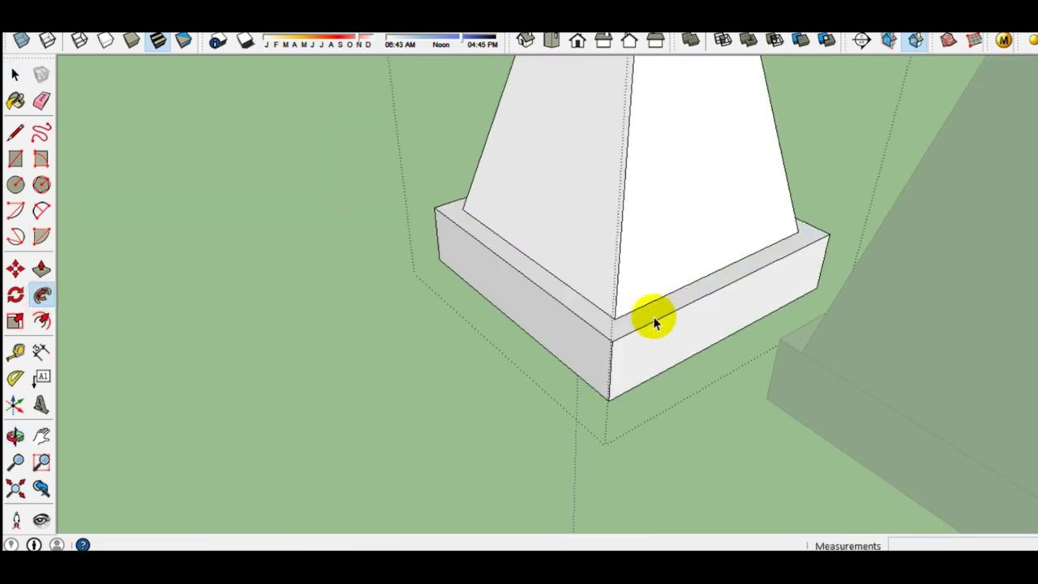
key(space)
middle_drag(674, 317, 540, 294)
scroll(541, 296, up, 3)
scroll(588, 304, up, 2)
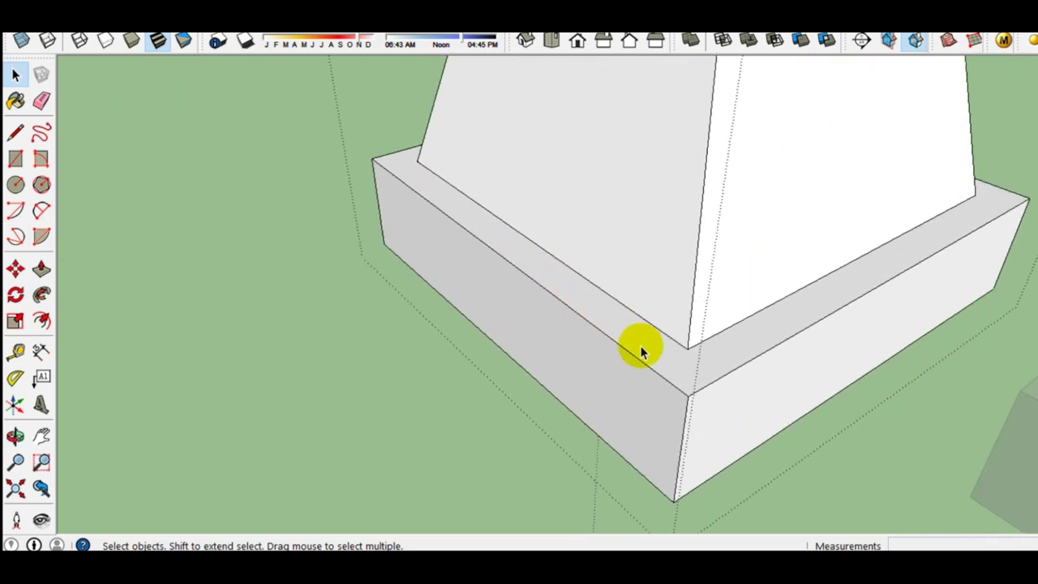
middle_drag(625, 332, 584, 294)
Step: Select the entire plinth and make it a group
click(581, 359)
mouse_move(659, 360)
middle_down()
mouse_move(644, 400)
mouse_move(692, 275)
mouse_move(684, 376)
mouse_move(630, 473)
mouse_move(665, 389)
mouse_move(657, 519)
middle_up()
scroll(683, 444, down, 3)
scroll(685, 448, up, 3)
scroll(696, 466, down, 3)
triple_click(696, 468)
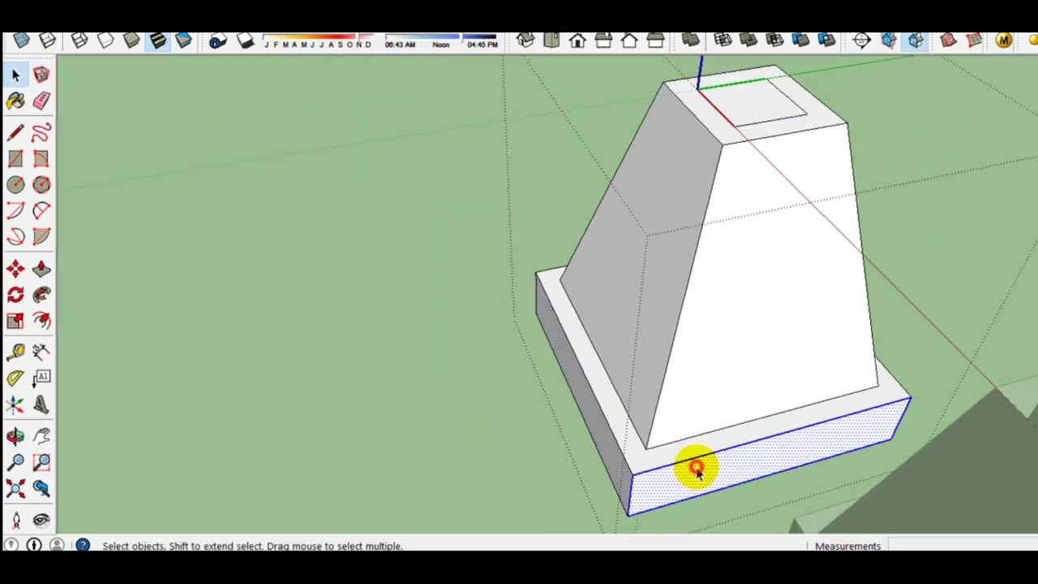
right_click(695, 468)
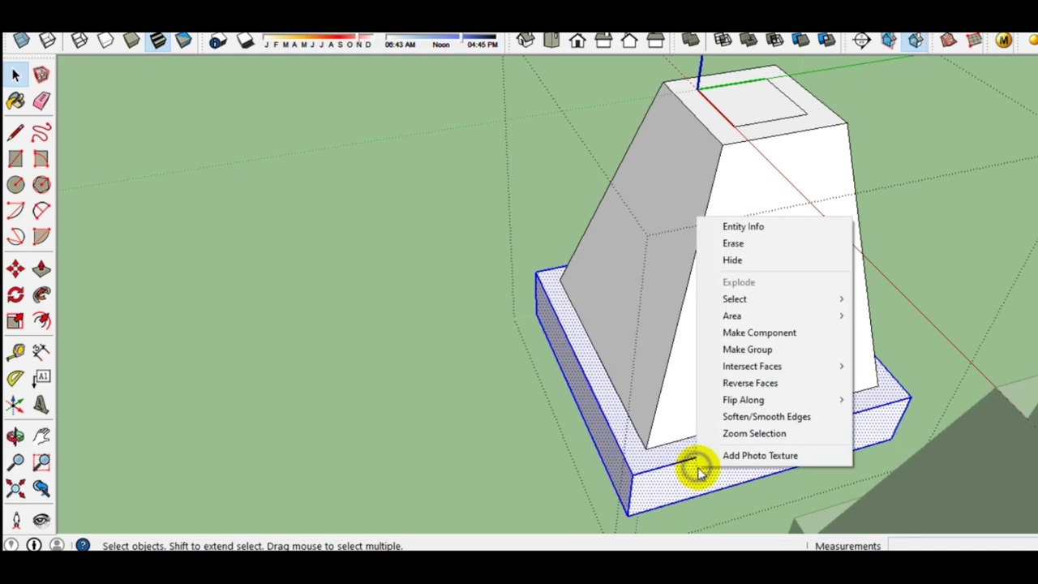
click(765, 348)
Step: Hide the tapered footing group
scroll(711, 289, down, 2)
click(711, 290)
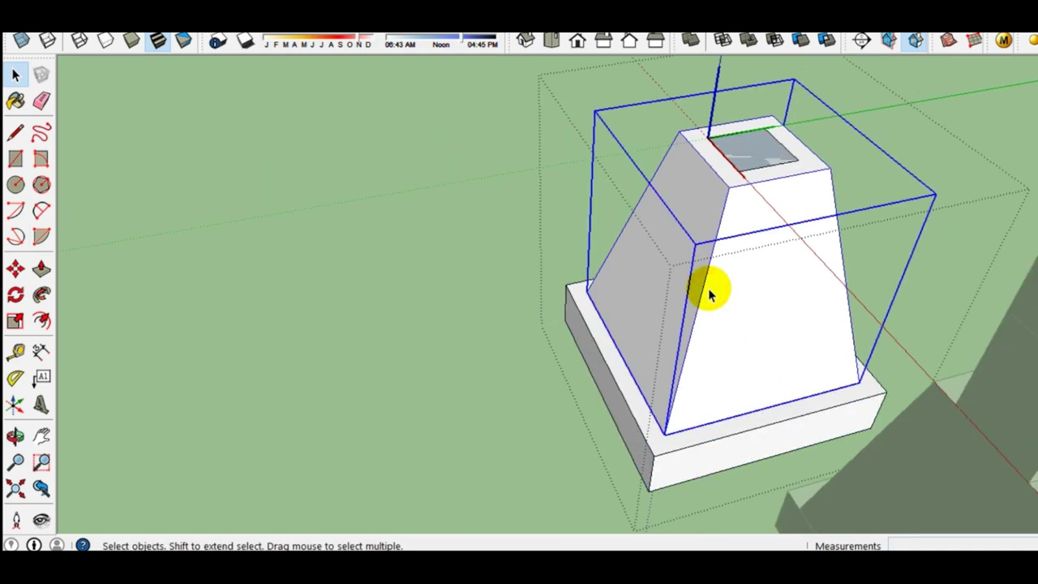
right_click(712, 289)
click(752, 330)
Step: Edit the plinth group and hide its top face to look inside
scroll(688, 405, up, 2)
click(694, 408)
double_click(687, 383)
right_click(696, 367)
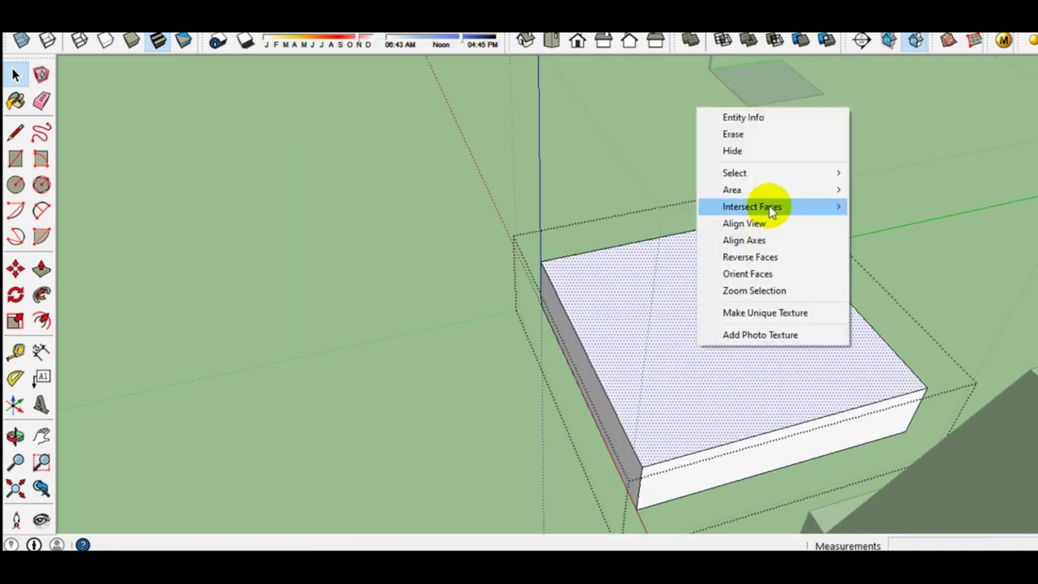
click(732, 153)
mouse_move(732, 153)
middle_down()
mouse_move(668, 408)
mouse_move(632, 472)
mouse_move(797, 462)
mouse_move(827, 514)
middle_up()
scroll(605, 271, up, 3)
scroll(617, 245, up, 2)
mouse_move(618, 245)
middle_down()
mouse_move(357, 167)
mouse_move(732, 192)
mouse_move(595, 190)
mouse_move(561, 171)
middle_up()
Step: Restore the plinth's top face and bring back the footing with Edit > Unhide > Last
key(ctrl+z)
click(680, 302)
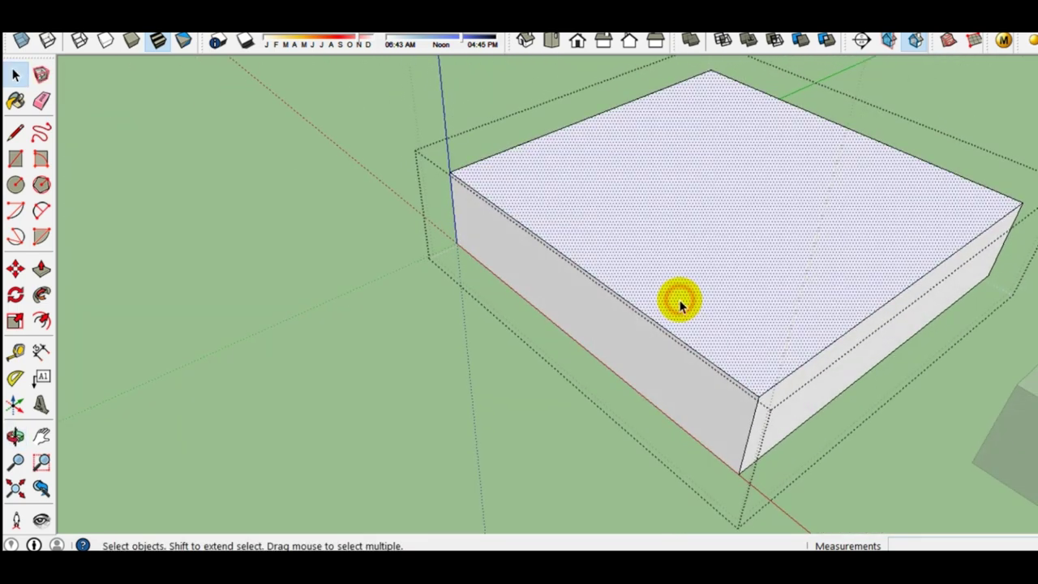
scroll(605, 302, down, 2)
click(657, 276)
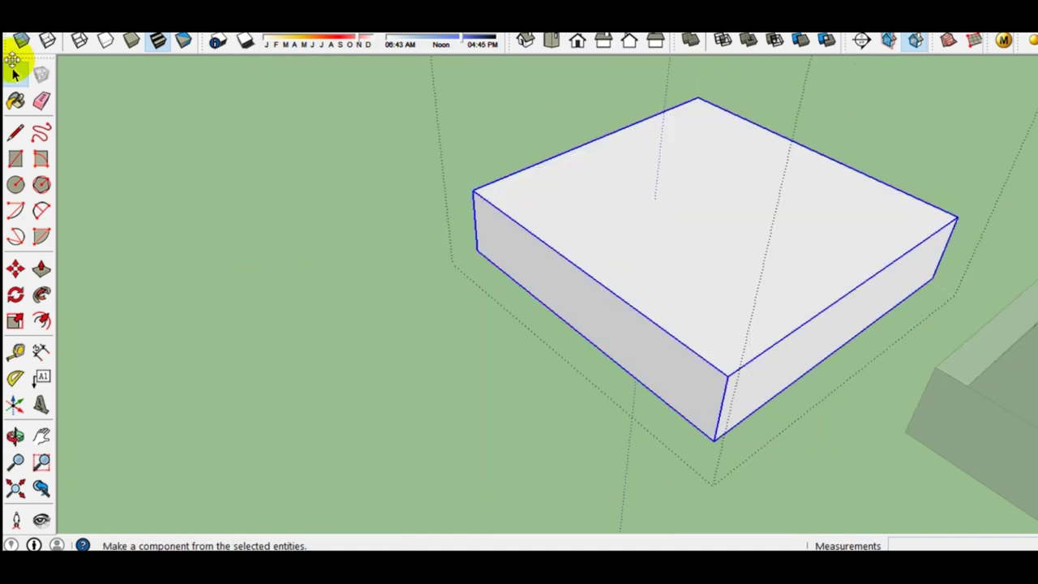
click(36, 24)
mouse_move(66, 235)
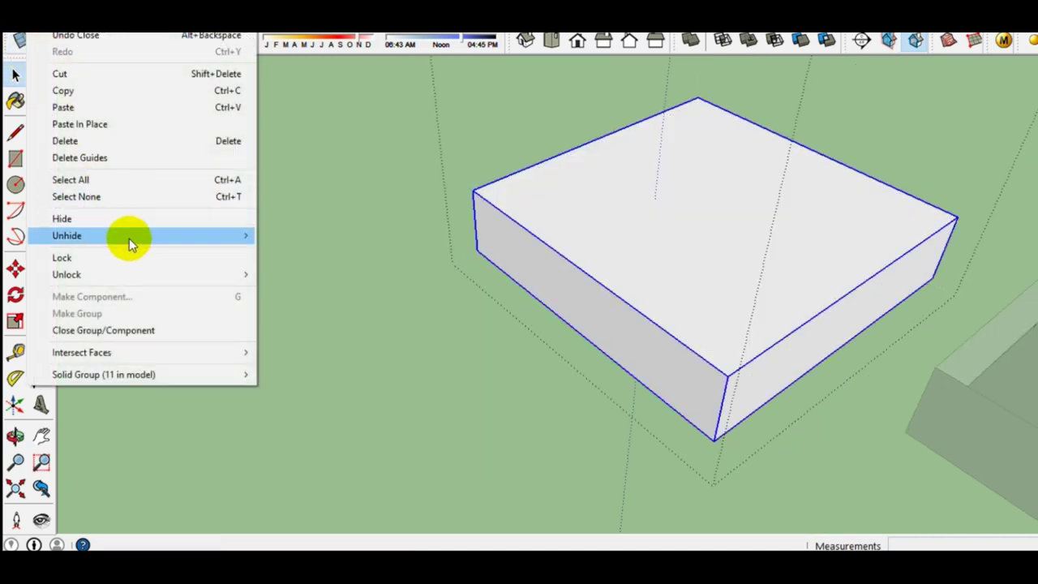
click(286, 253)
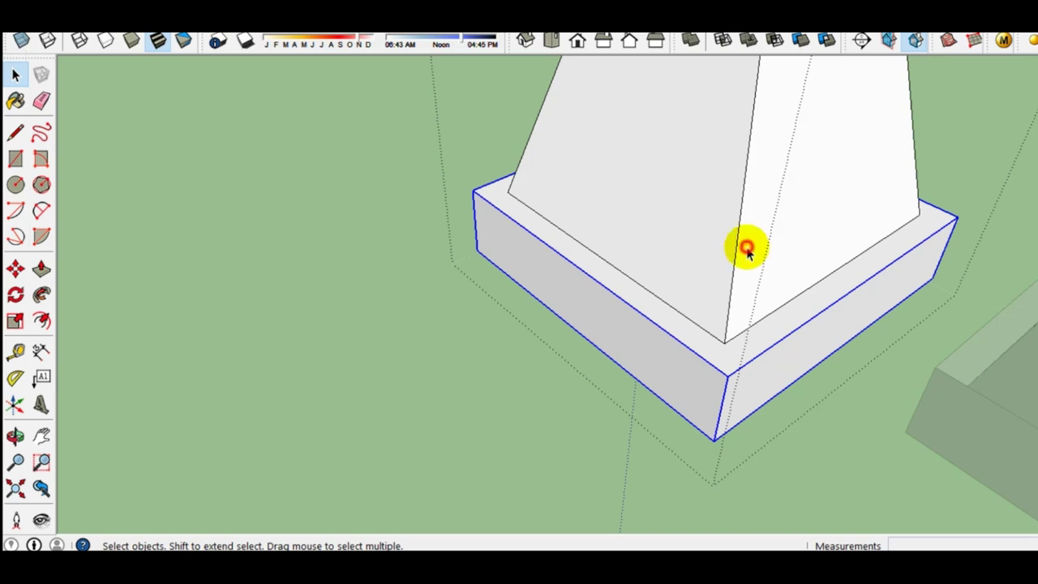
Step: Push/Pull the footing's small top rectangle up into a tall column
click(746, 249)
scroll(579, 255, down, 3)
mouse_move(578, 255)
middle_down()
mouse_move(567, 308)
mouse_move(621, 232)
mouse_move(586, 213)
middle_up()
scroll(617, 199, up, 1)
key(p)
drag(590, 212, 592, 148)
scroll(589, 188, down, 2)
scroll(592, 148, down, 2)
middle_drag(591, 149, 556, 348)
drag(556, 347, 576, 222)
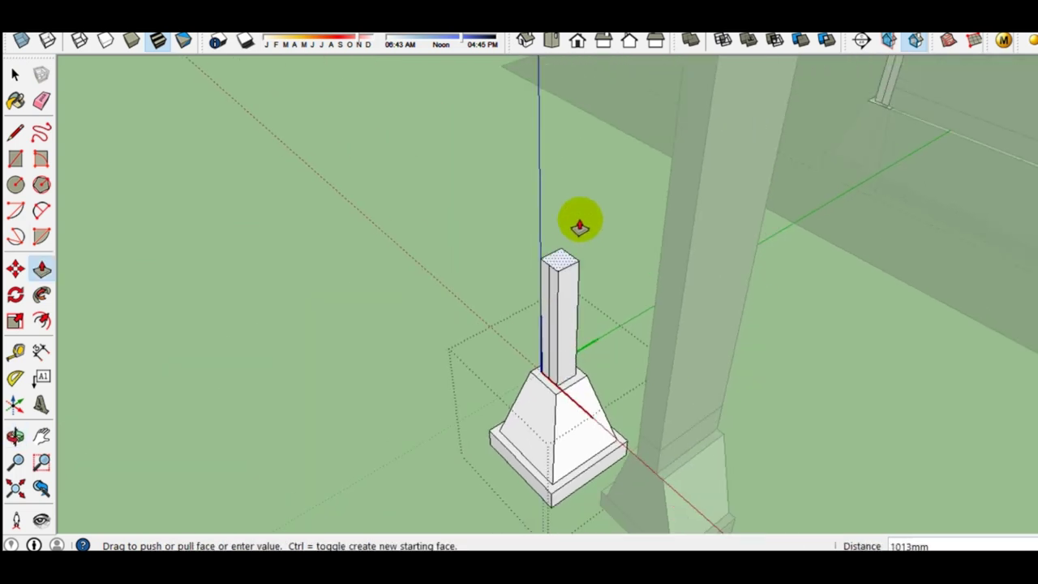
middle_drag(576, 222, 591, 248)
scroll(616, 215, up, 2)
drag(617, 217, 655, 154)
key(space)
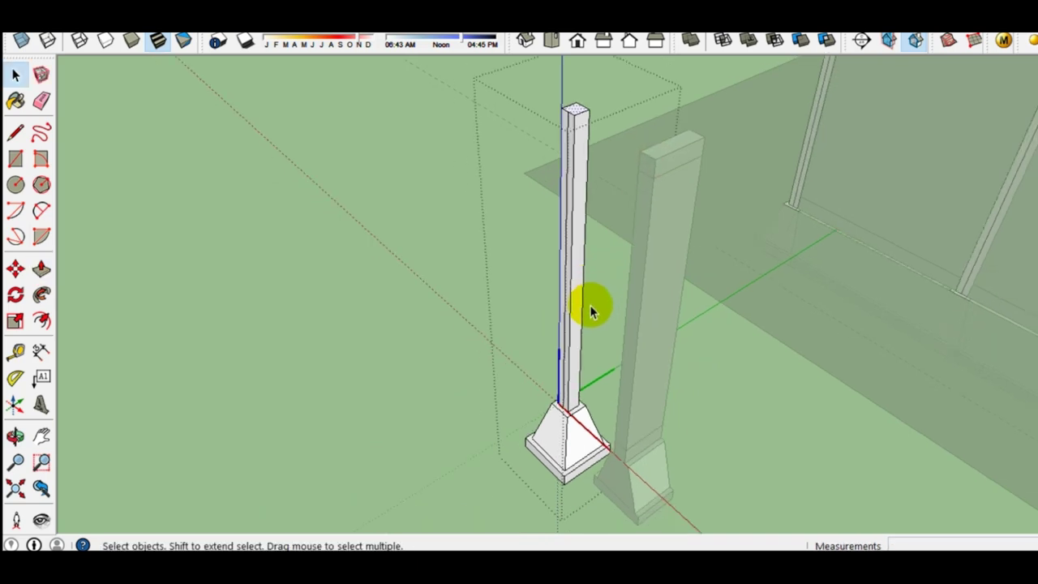
Step: Erase the edge splitting the column's front face with the Eraser
scroll(563, 353, up, 3)
scroll(563, 359, up, 2)
scroll(575, 278, down, 2)
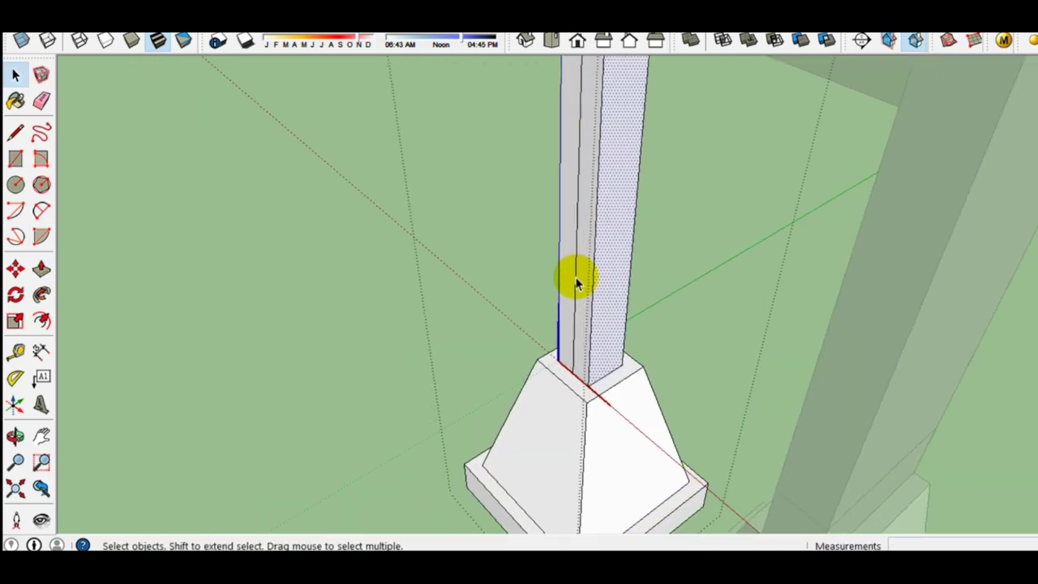
mouse_move(573, 297)
middle_down()
mouse_move(733, 252)
mouse_move(679, 273)
middle_up()
scroll(675, 267, up, 2)
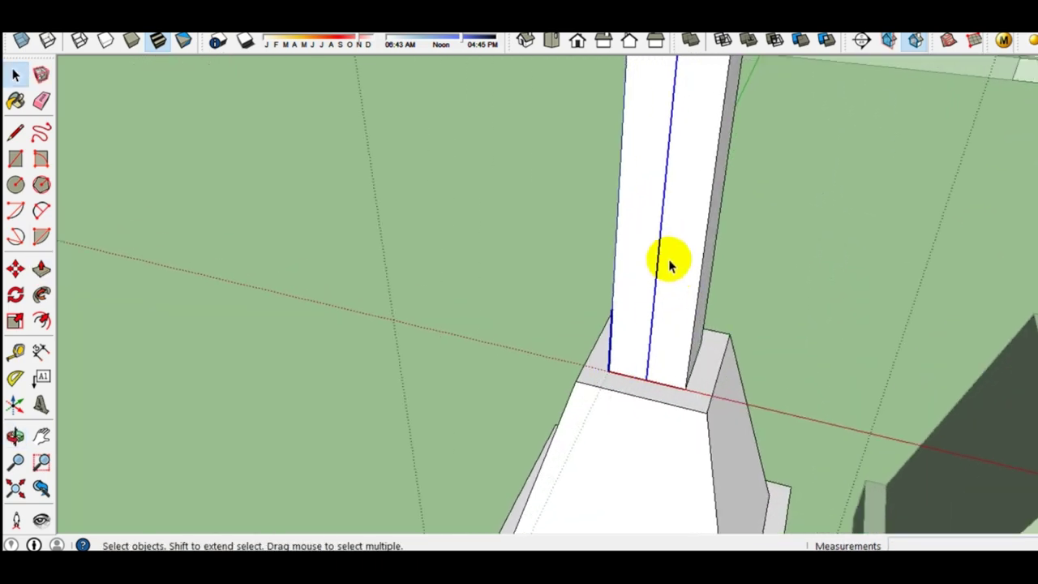
click(667, 245)
click(658, 222)
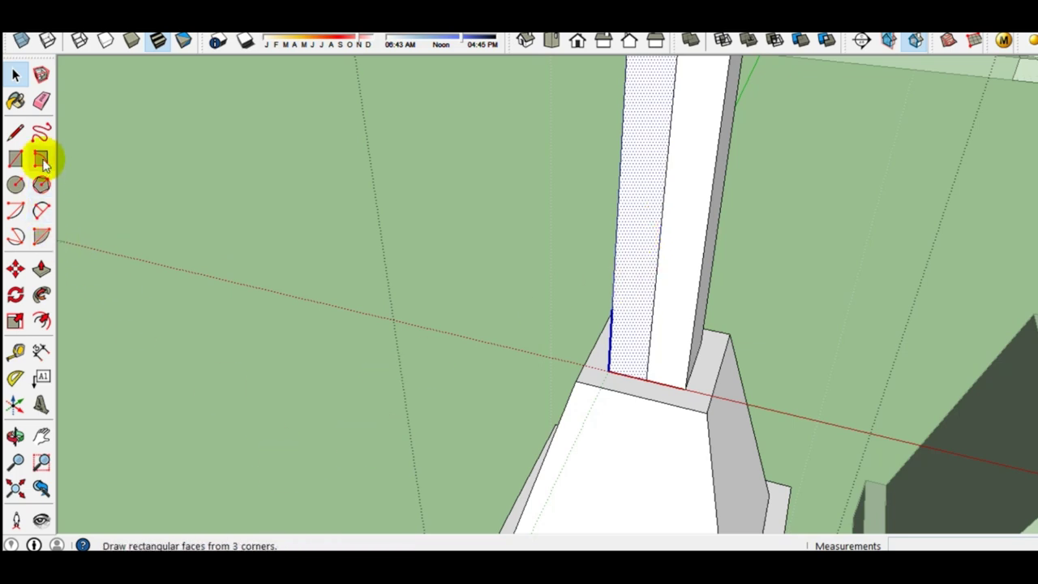
click(42, 100)
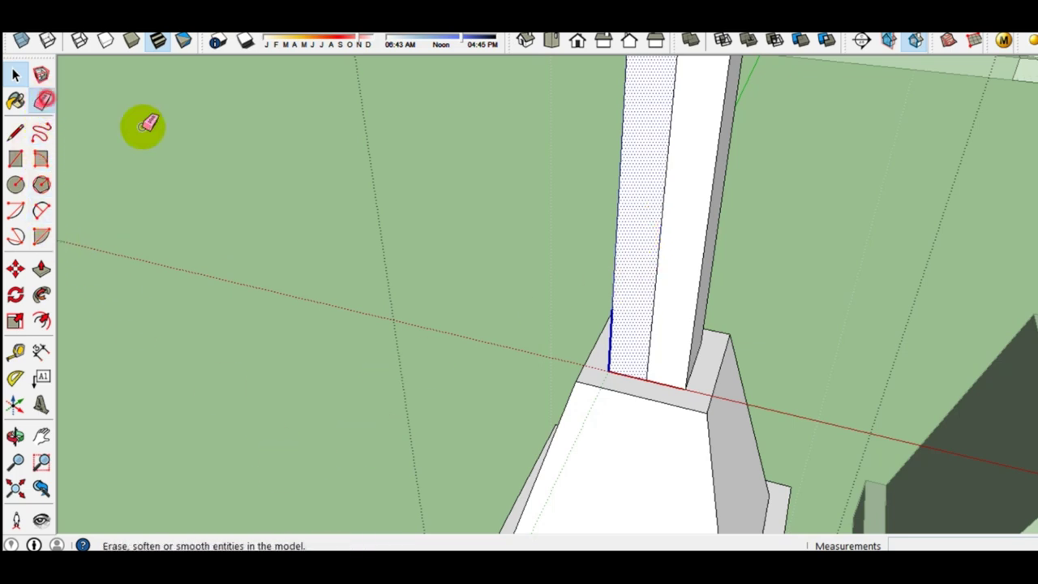
click(663, 201)
key(space)
Step: Triple-click the column and make it a group
scroll(629, 267, down, 3)
scroll(616, 341, up, 5)
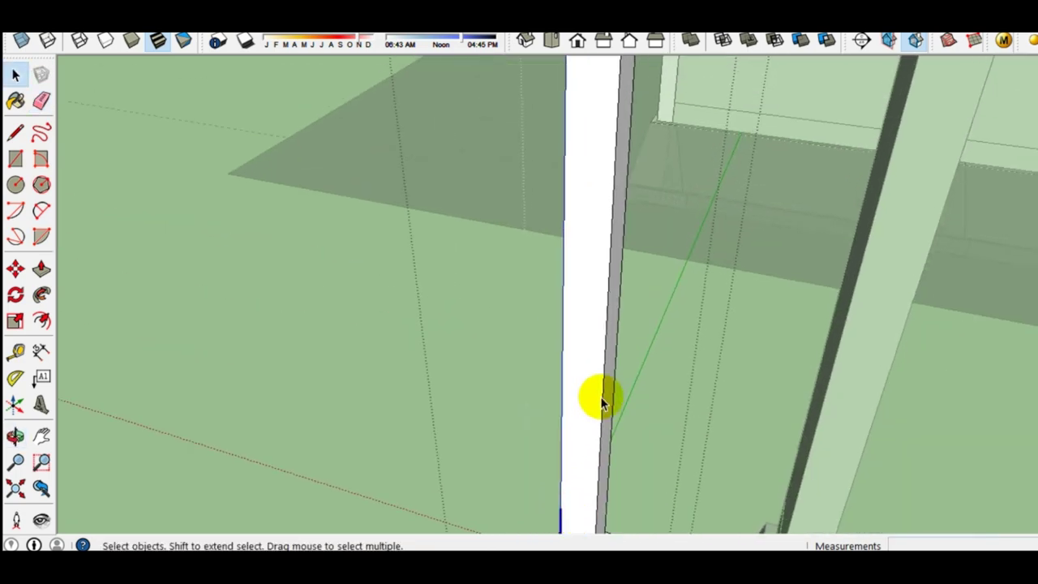
scroll(602, 403, down, 5)
middle_drag(608, 202, 586, 430)
triple_click(592, 317)
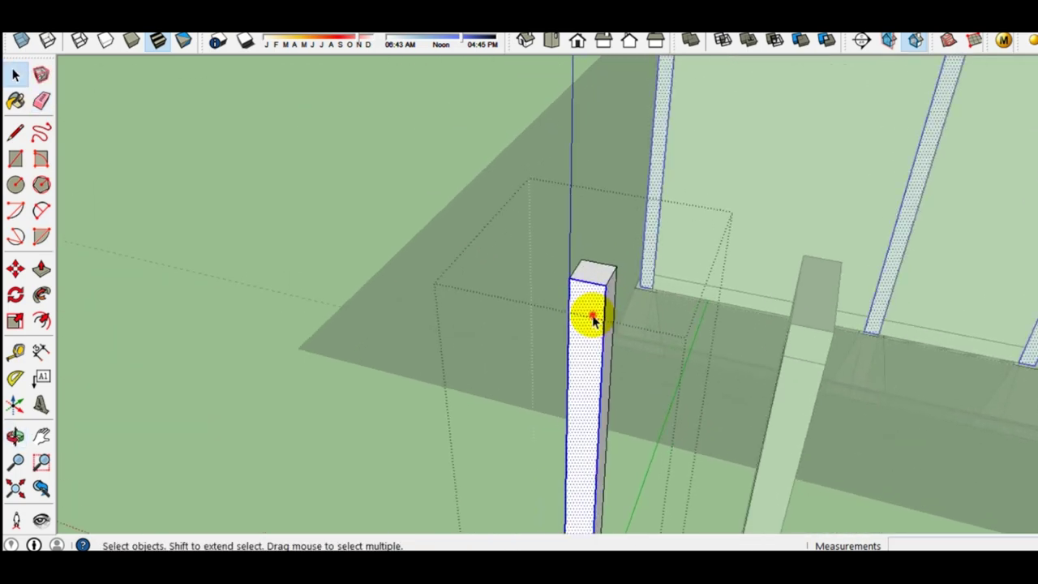
right_click(592, 321)
click(640, 199)
mouse_move(638, 197)
middle_down()
mouse_move(604, 357)
mouse_move(598, 220)
middle_up()
scroll(608, 374, up, 2)
click(590, 396)
middle_drag(591, 395, 512, 375)
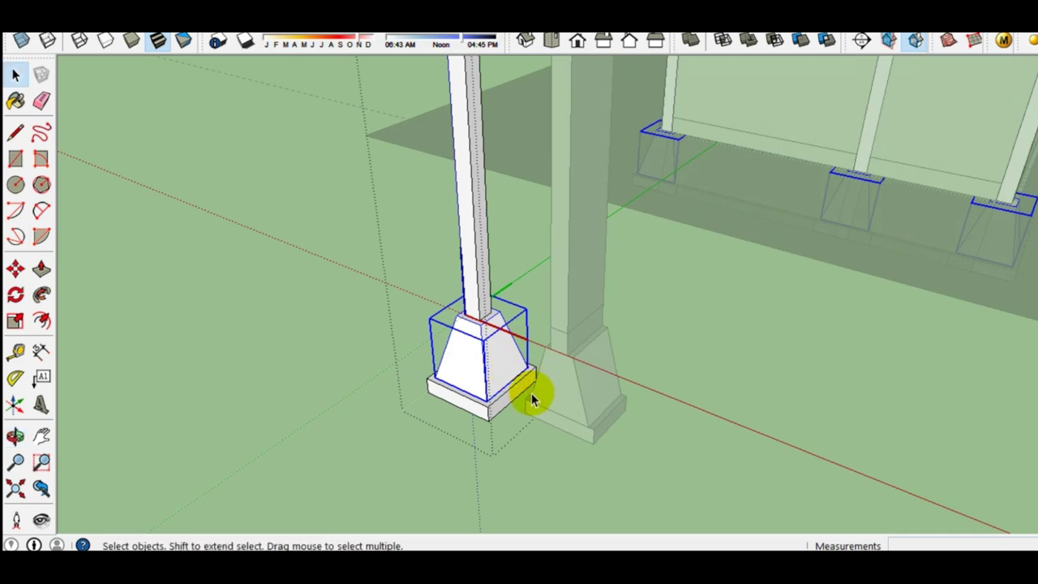
Step: Move both finished columns further to the left
scroll(531, 393, down, 2)
scroll(532, 382, down, 2)
scroll(537, 370, down, 3)
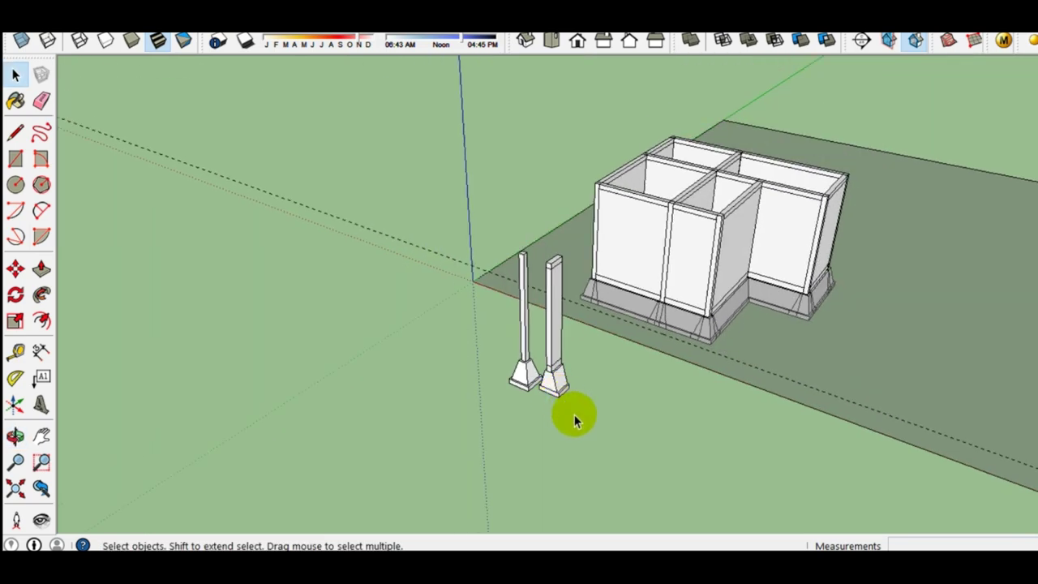
drag(574, 415, 507, 381)
key(m)
click(602, 435)
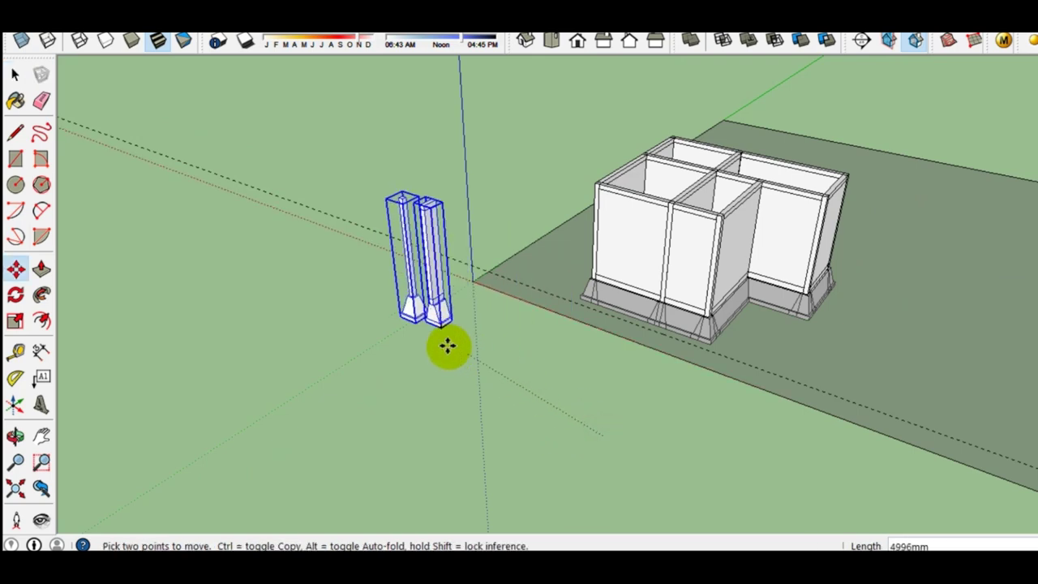
click(405, 350)
key(space)
Step: Select the whole building from top view and move it 250 up the blue axis
scroll(738, 286, up, 3)
click(660, 259)
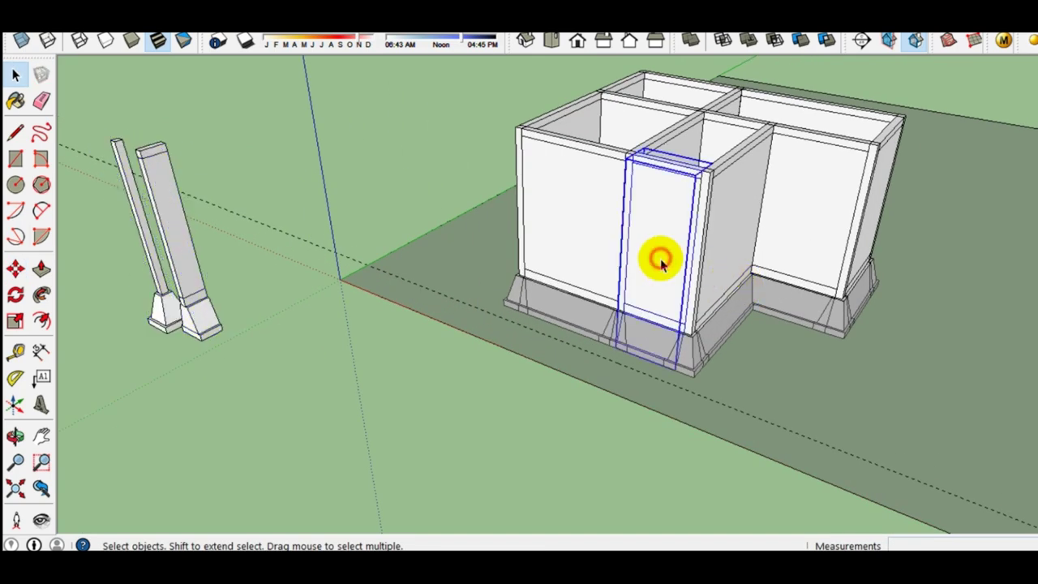
middle_drag(660, 259, 746, 360)
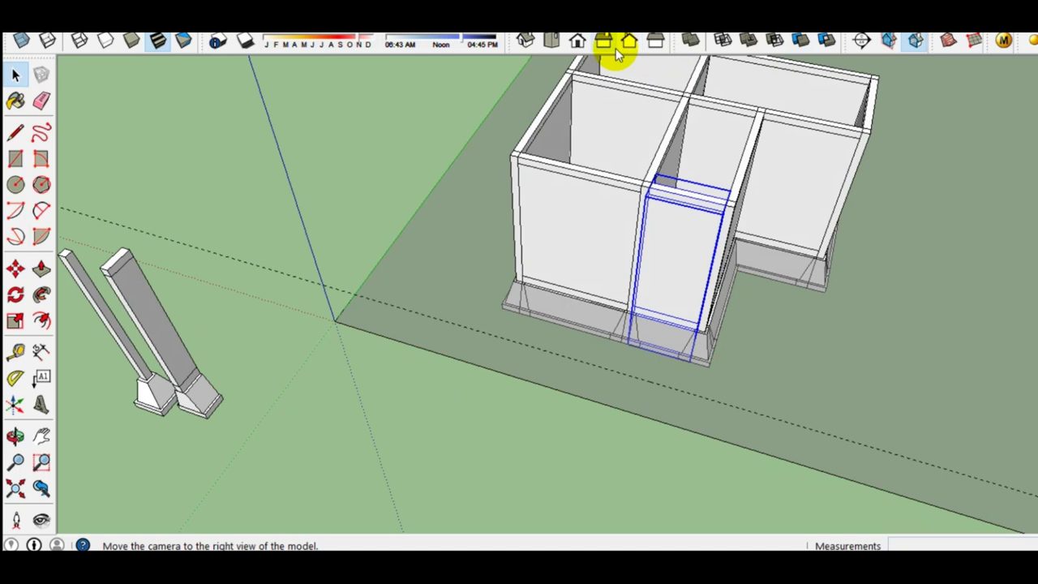
click(574, 43)
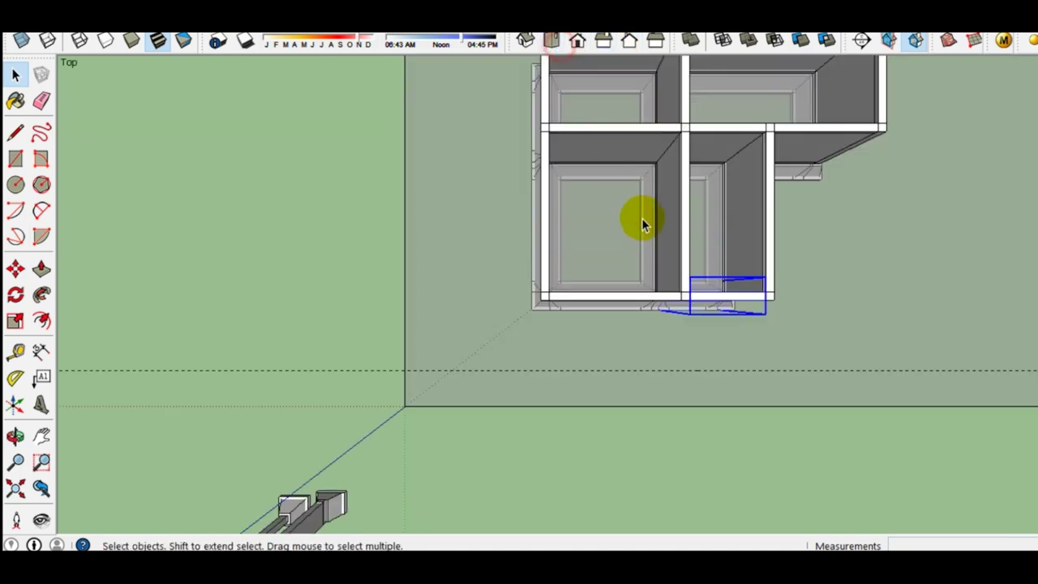
click(801, 313)
mouse_move(800, 313)
middle_down()
mouse_move(602, 71)
mouse_move(614, 243)
mouse_move(559, 121)
mouse_move(616, 320)
mouse_move(565, 294)
middle_up()
key(m)
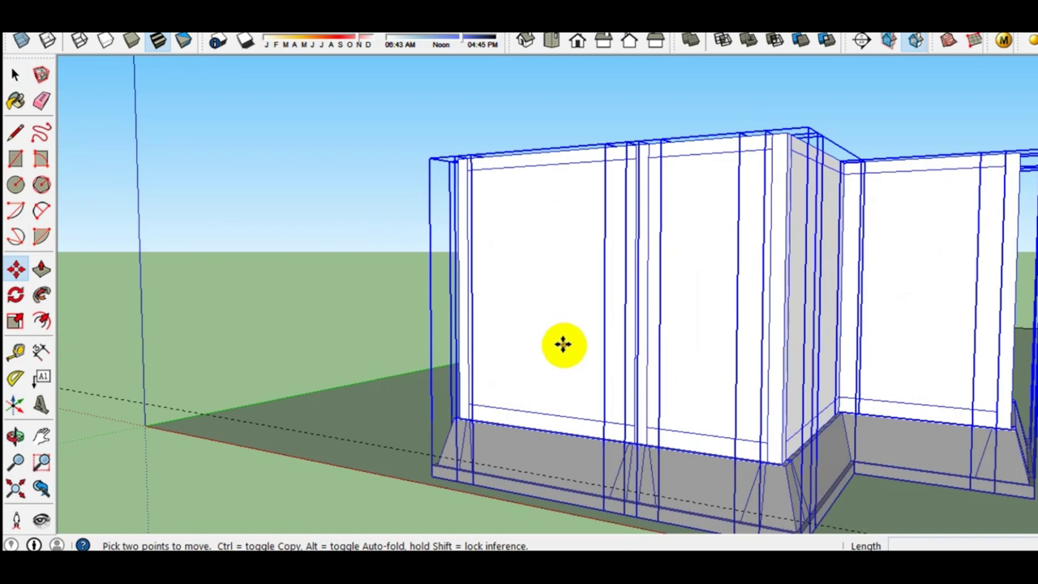
click(563, 345)
text(250)
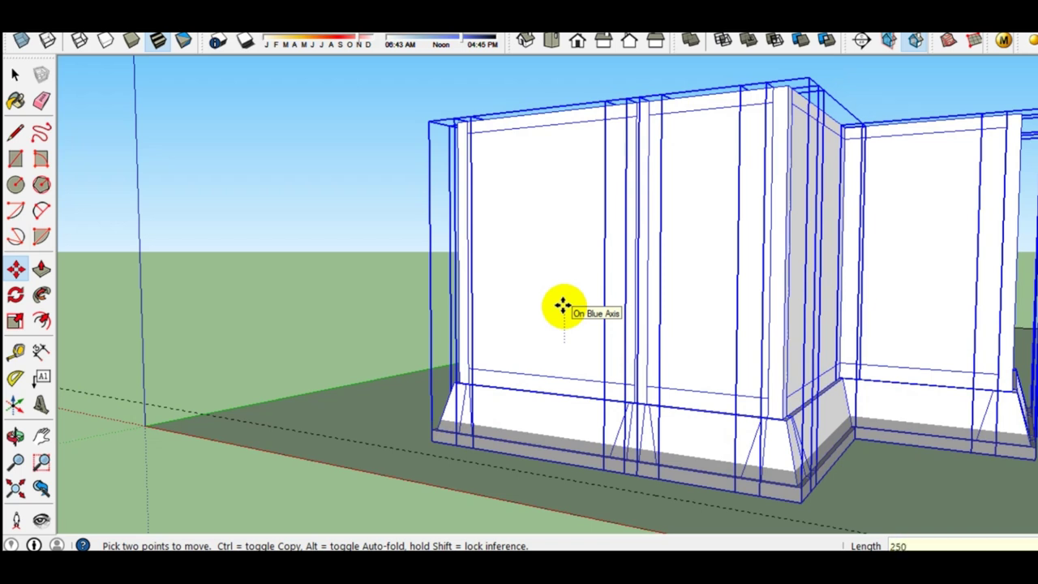
key(Return)
key(space)
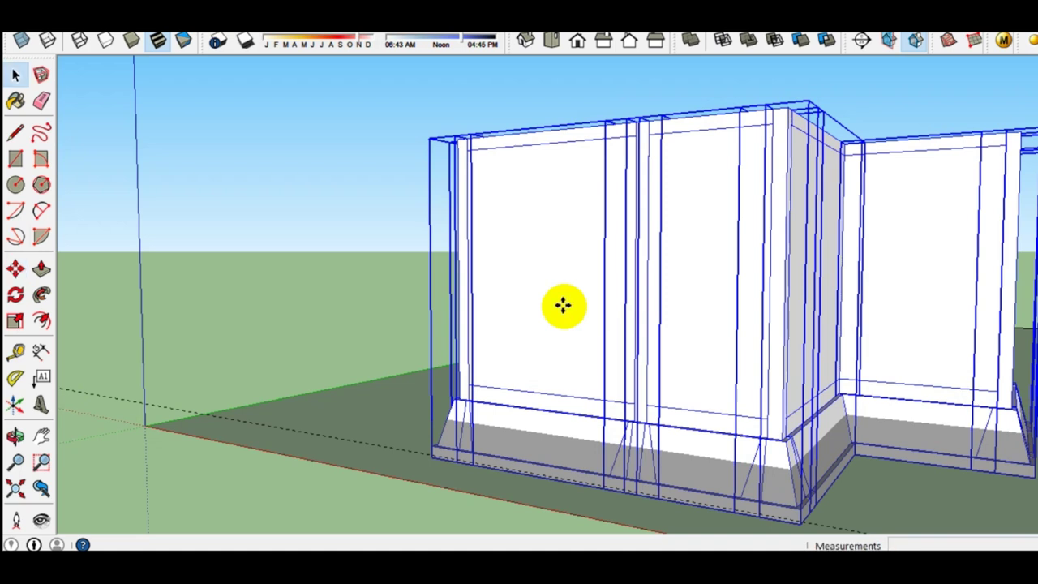
Step: Move the model a further 50 along the blue axis
key(m)
click(563, 328)
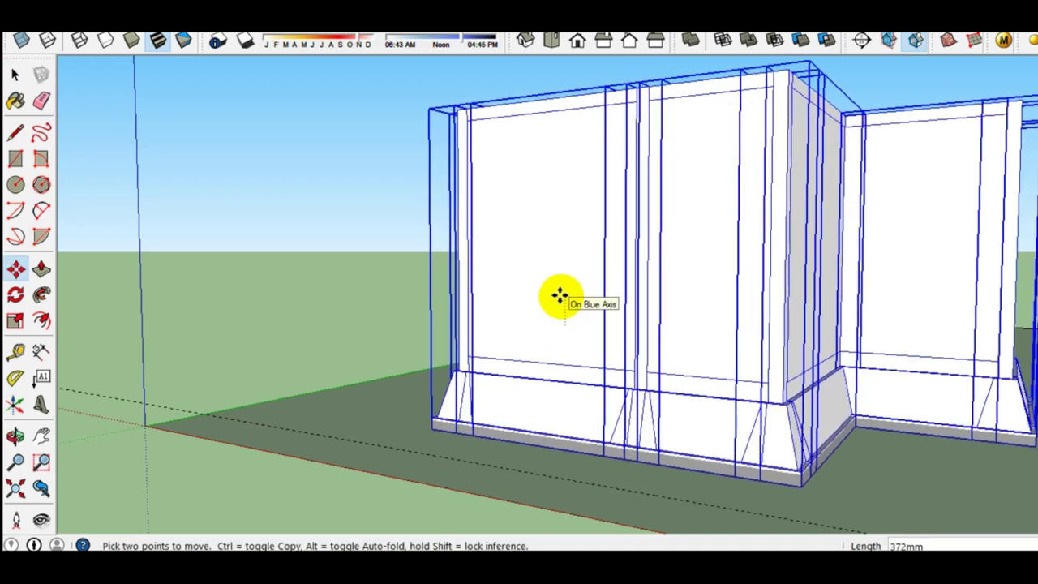
key(Return)
key(space)
scroll(569, 297, down, 3)
scroll(568, 297, up, 1)
mouse_move(569, 296)
middle_down()
mouse_move(537, 494)
mouse_move(425, 195)
middle_up()
Step: Check the wall panels and thin partition by selecting them while orbiting the model
click(424, 194)
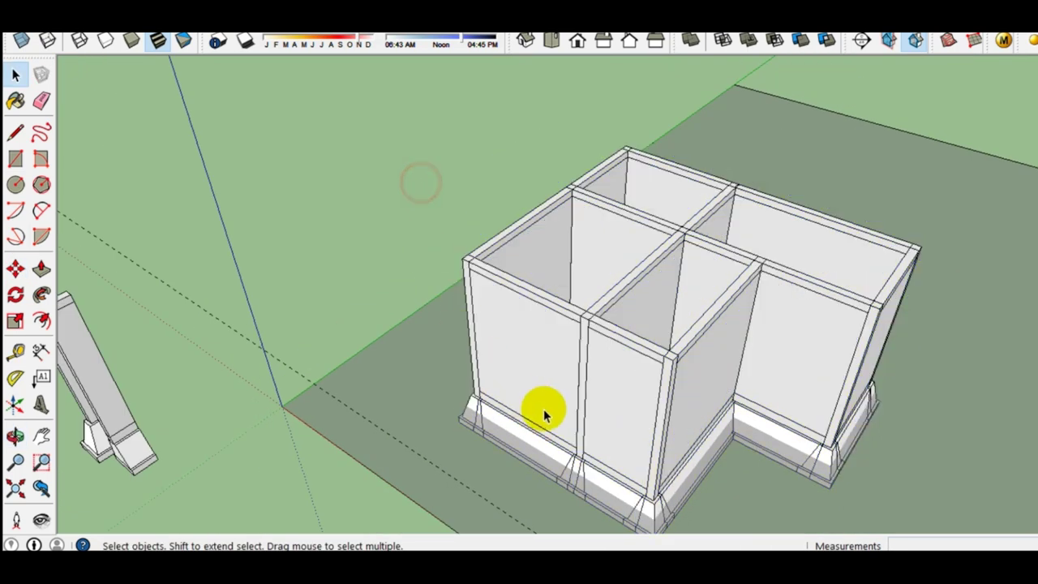
mouse_move(703, 371)
middle_down()
mouse_move(630, 325)
mouse_move(644, 352)
middle_up()
click(780, 339)
click(619, 348)
click(538, 336)
mouse_move(606, 343)
middle_down()
mouse_move(591, 336)
mouse_move(684, 347)
middle_up()
click(704, 340)
mouse_move(771, 340)
middle_down()
mouse_move(721, 317)
mouse_move(542, 287)
mouse_move(638, 326)
mouse_move(602, 313)
mouse_move(788, 254)
mouse_move(398, 273)
mouse_move(635, 222)
mouse_move(695, 220)
mouse_move(470, 224)
middle_up()
scroll(580, 300, up, 2)
mouse_move(580, 300)
middle_down()
mouse_move(563, 278)
mouse_move(772, 257)
mouse_move(848, 270)
mouse_move(686, 149)
middle_up()
middle_drag(704, 217, 552, 176)
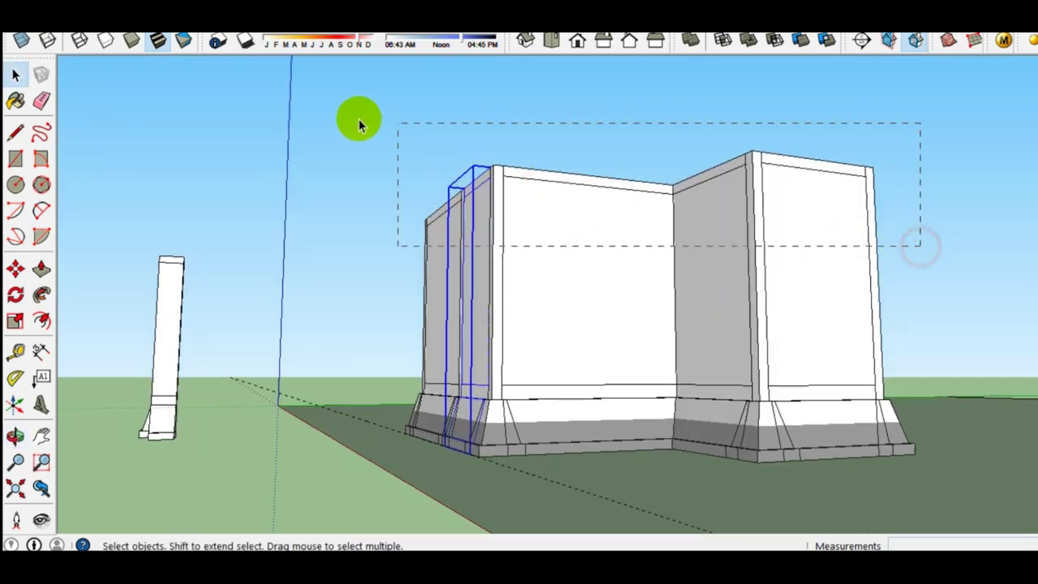
Step: Select the whole building and explode it into separate parts
drag(359, 118, 361, 120)
mouse_move(412, 151)
middle_down()
mouse_move(405, 398)
mouse_move(199, 424)
mouse_move(729, 340)
middle_up()
right_click(580, 292)
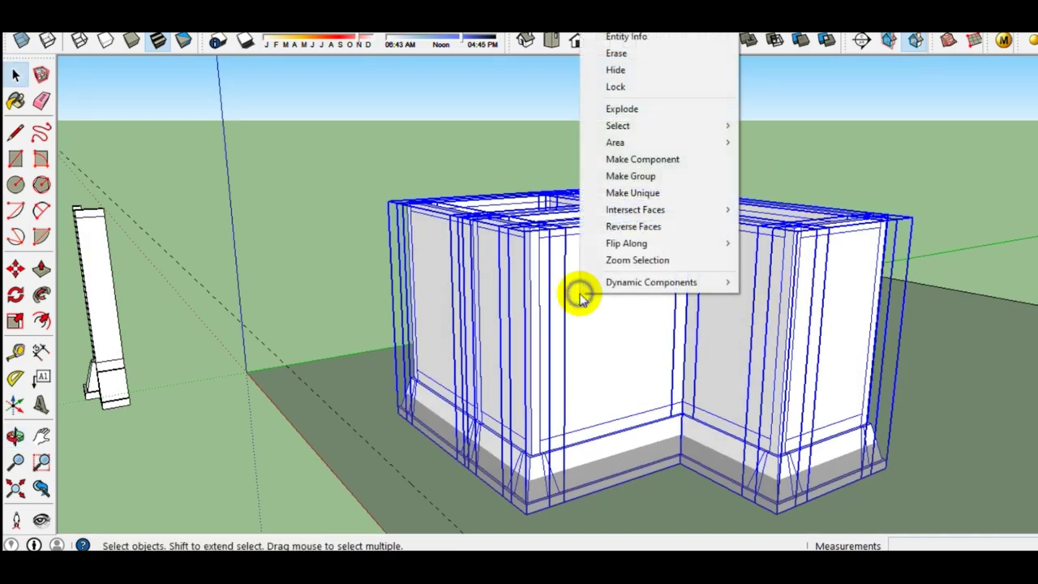
click(651, 110)
Step: Explode the front wall group
click(587, 313)
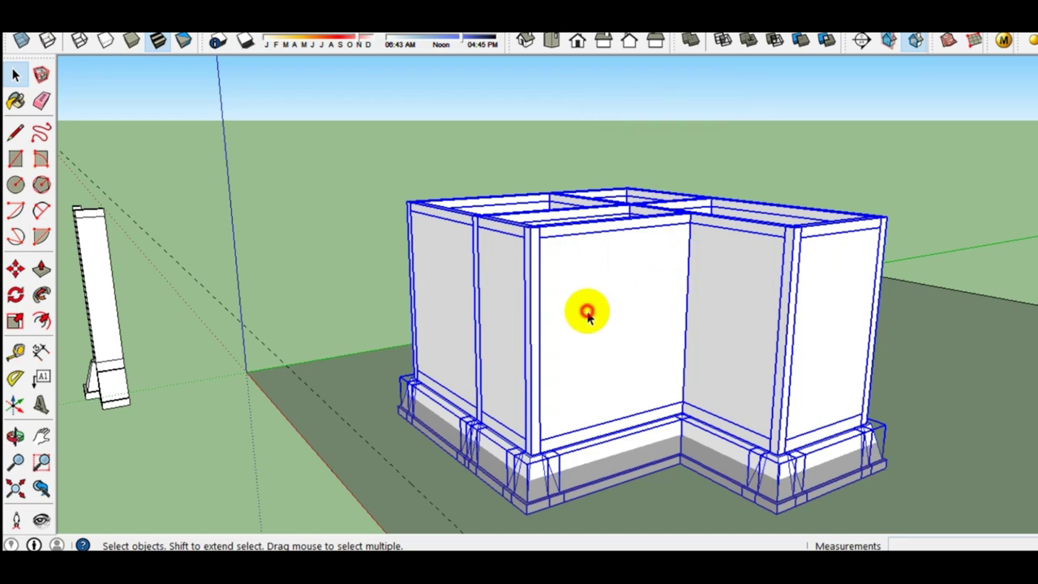
mouse_move(613, 315)
middle_down()
mouse_move(547, 352)
mouse_move(748, 342)
middle_up()
mouse_move(550, 367)
middle_down()
mouse_move(899, 366)
mouse_move(594, 345)
middle_up()
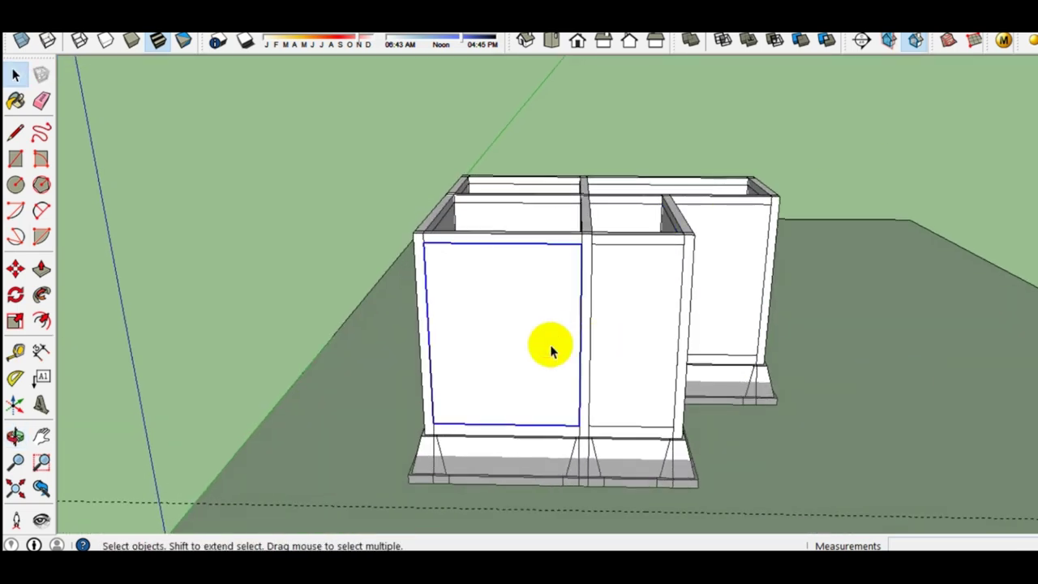
scroll(535, 336, up, 2)
scroll(533, 330, up, 2)
right_click(517, 261)
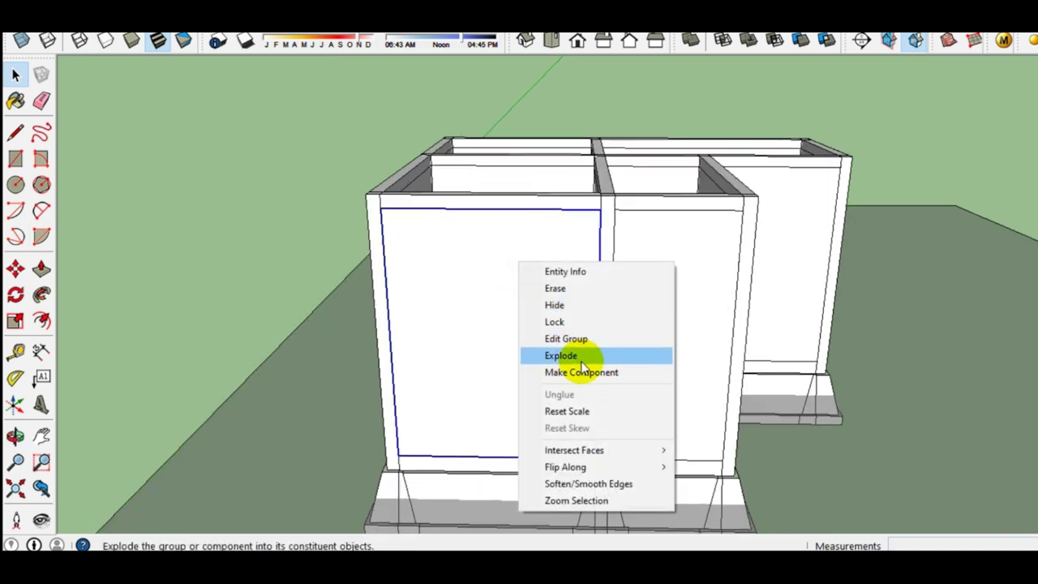
click(274, 204)
middle_drag(274, 203, 398, 271)
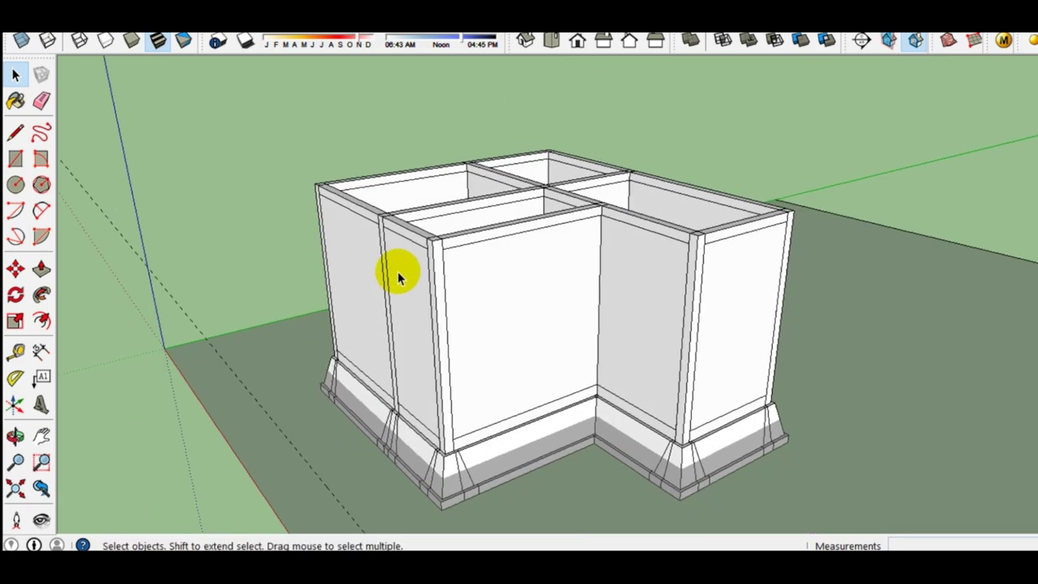
Step: With Paint Bucket (B), browse Stone and Wood, then pick Brick_Antique from Brick and Cladding
key(b)
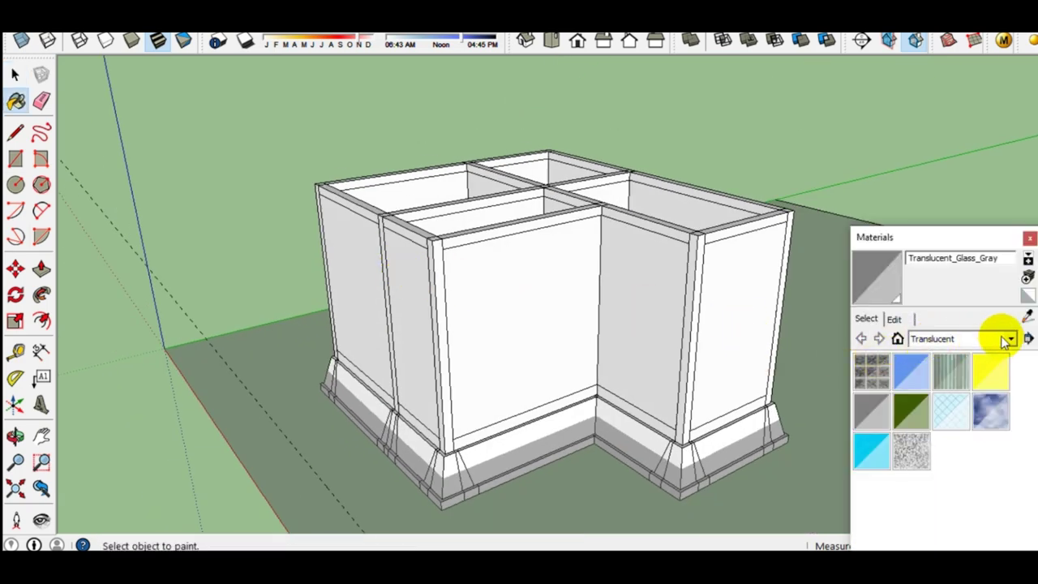
click(1006, 338)
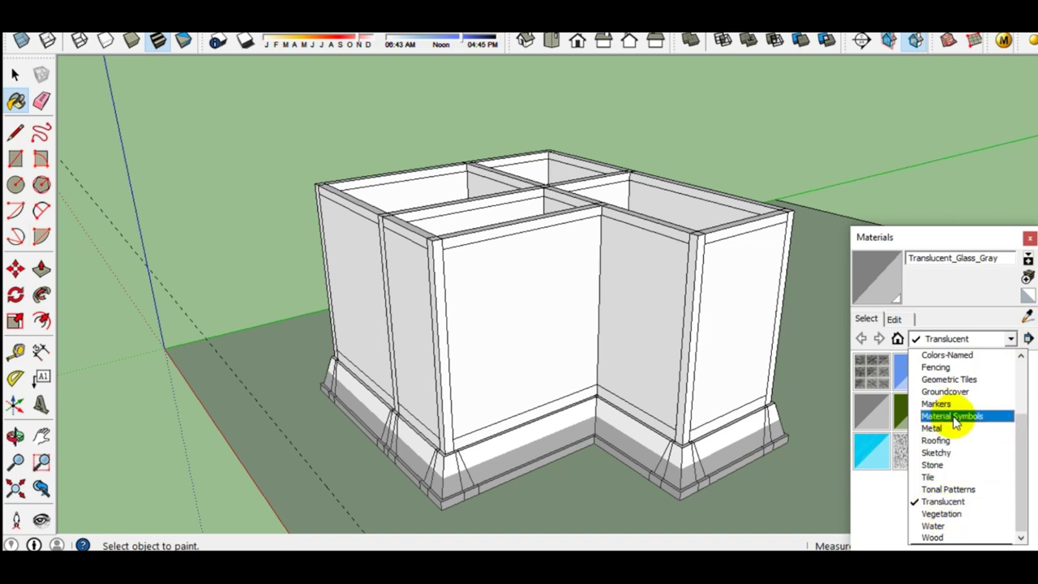
mouse_move(1023, 486)
mouse_down()
mouse_move(1024, 477)
mouse_move(969, 503)
mouse_up()
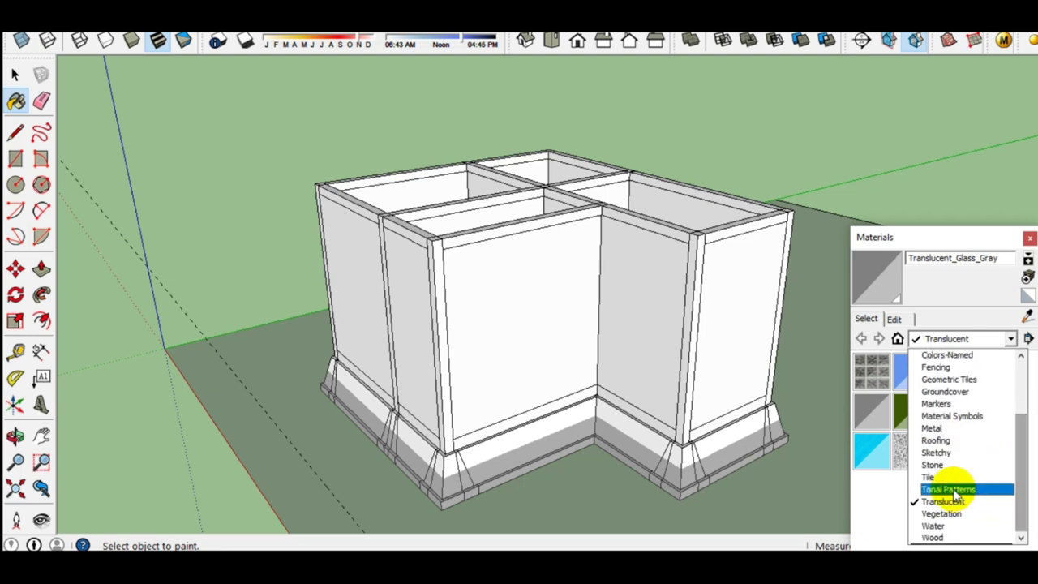
click(934, 465)
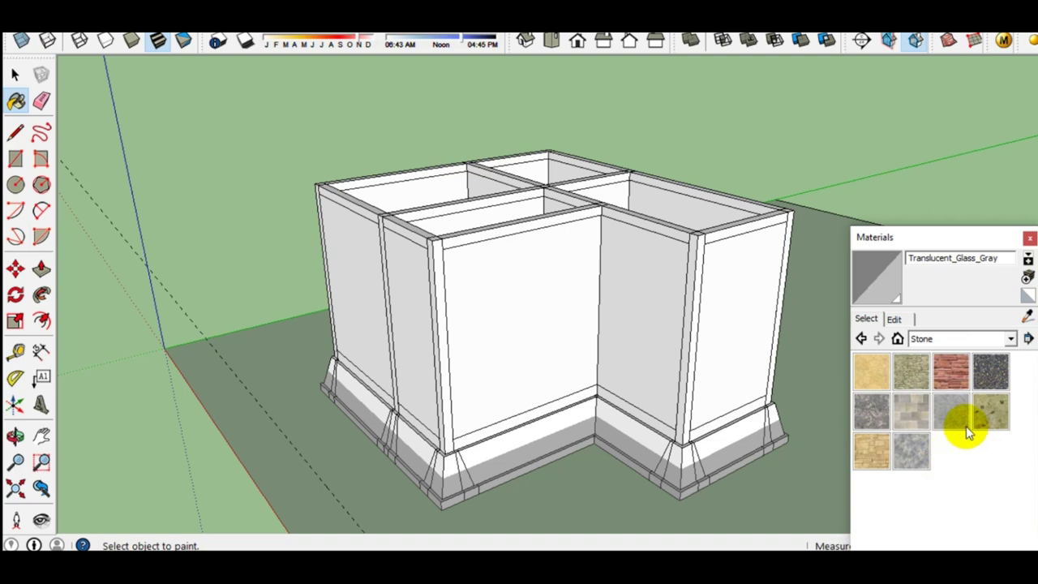
click(1011, 339)
click(957, 538)
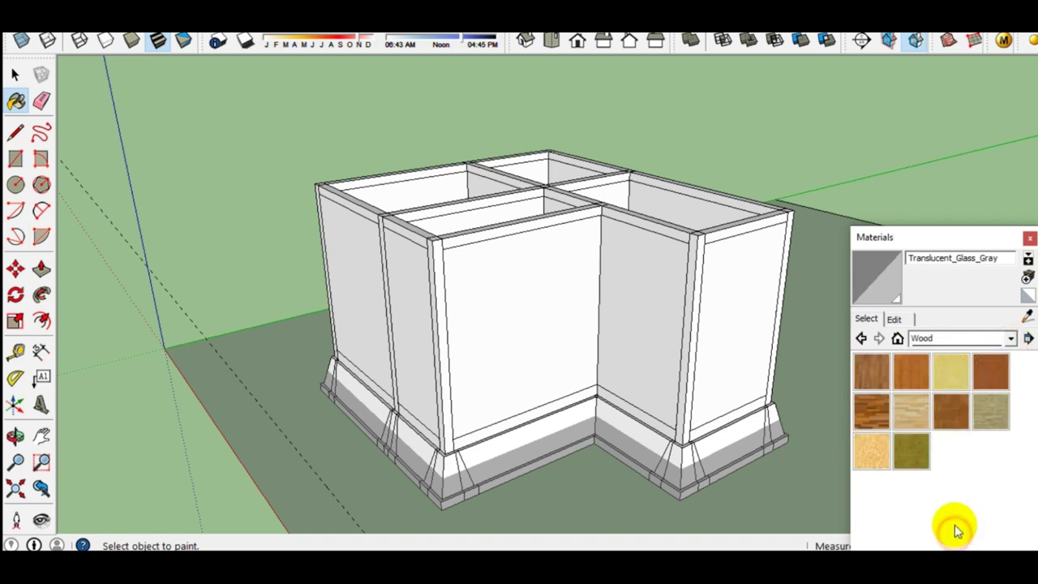
click(1011, 339)
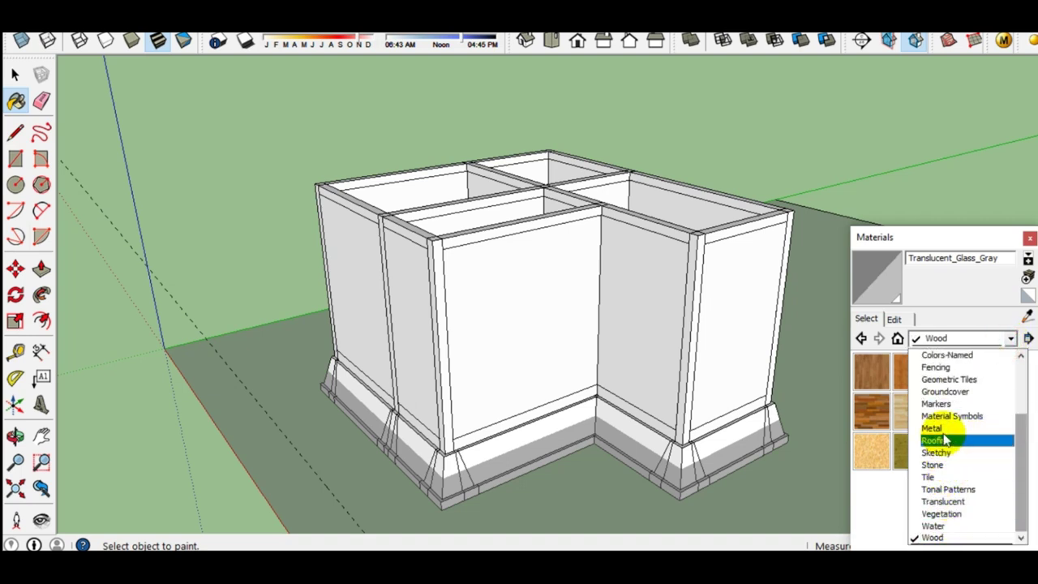
scroll(943, 415, up, 1)
scroll(953, 446, up, 1)
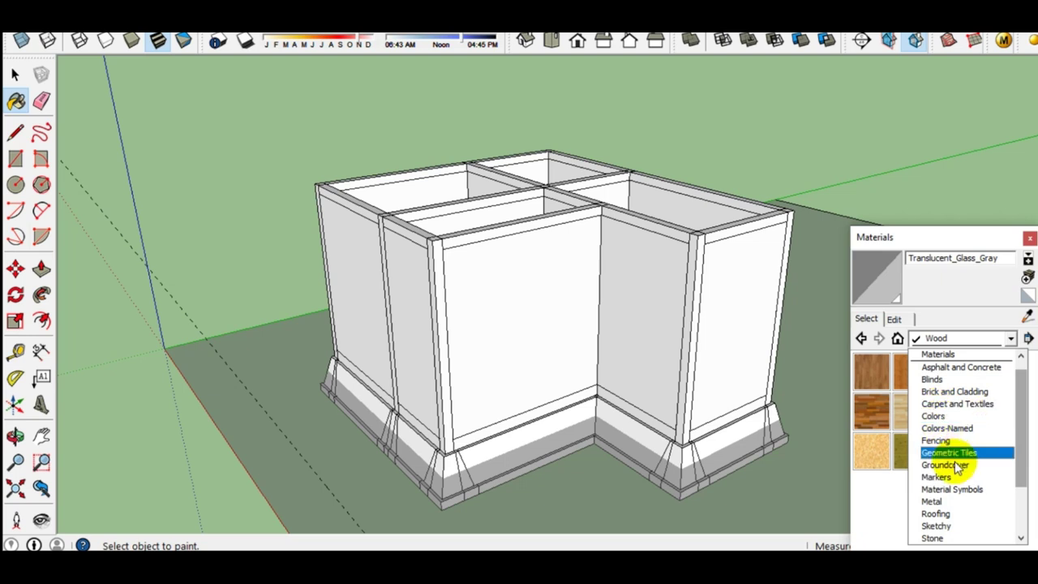
click(947, 392)
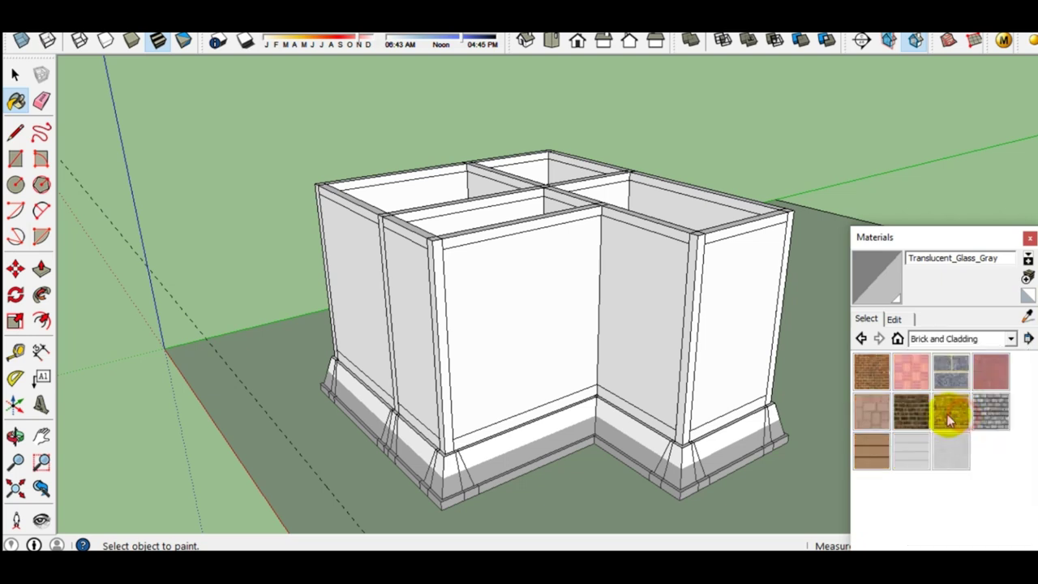
click(870, 376)
scroll(483, 349, up, 3)
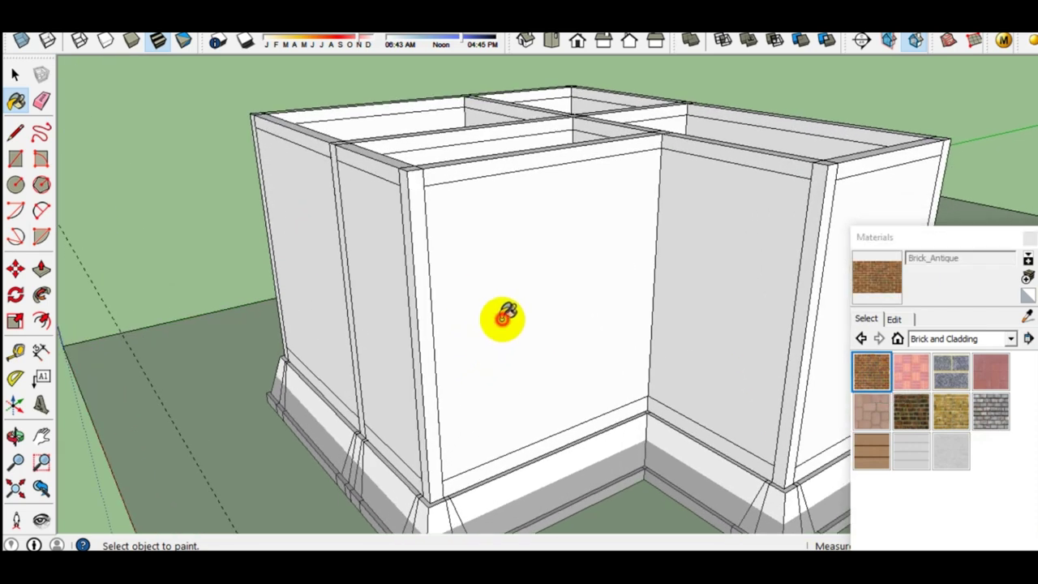
Step: Paint the front wall face with the Brick_Antique texture and collapse the Materials panel
click(503, 318)
scroll(584, 340, up, 2)
key(space)
scroll(505, 319, down, 3)
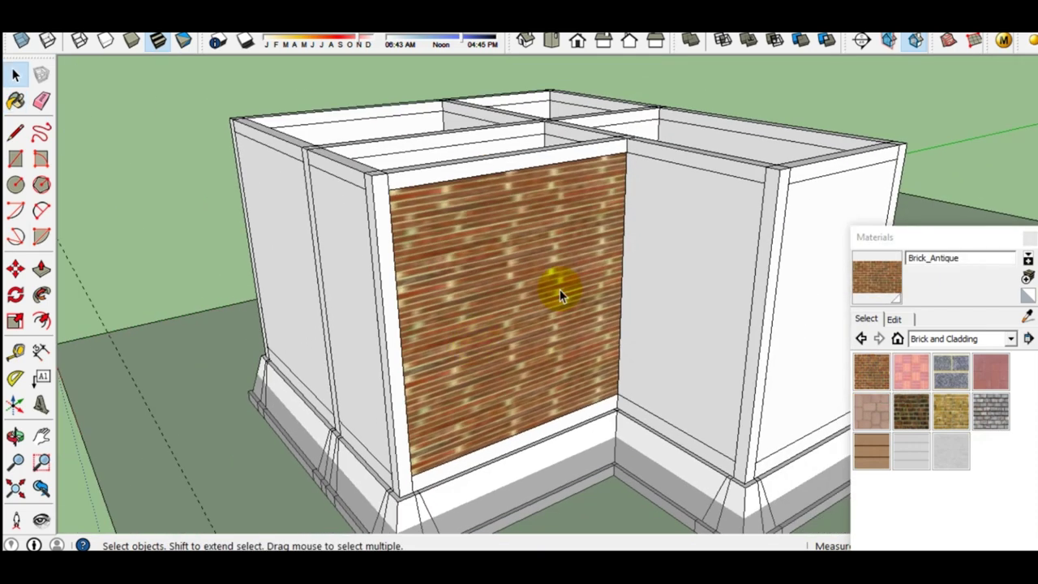
scroll(505, 319, down, 2)
click(934, 245)
Step: Orbit and zoom around the building to inspect the brick front wall, then bring up the wall group's context menu
scroll(544, 294, up, 2)
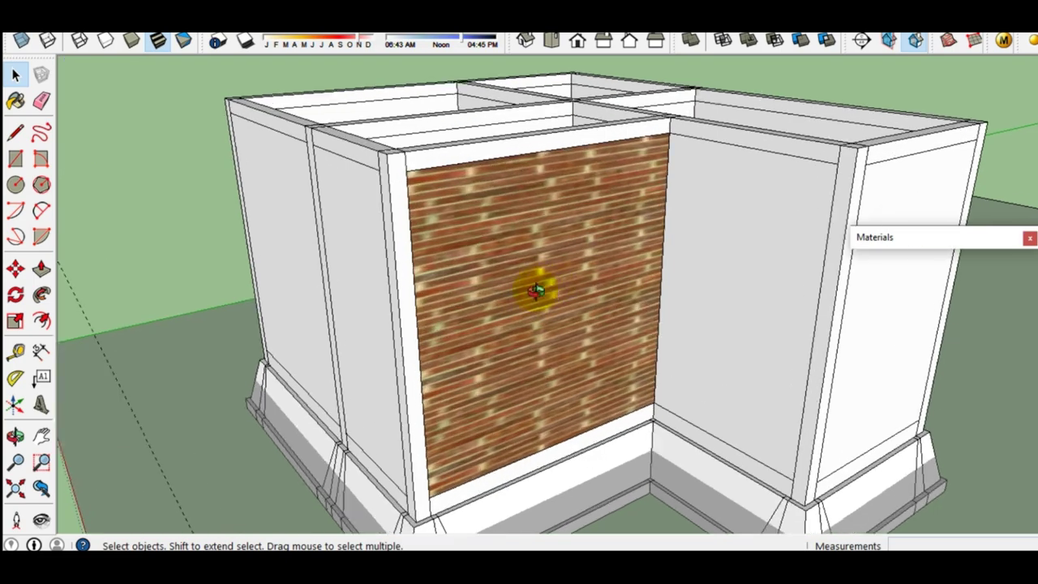
scroll(426, 305, up, 2)
scroll(413, 287, up, 2)
mouse_move(413, 283)
middle_down()
mouse_move(579, 278)
mouse_move(486, 306)
middle_up()
mouse_move(560, 343)
middle_down()
mouse_move(560, 227)
mouse_move(608, 271)
mouse_move(598, 316)
middle_up()
scroll(598, 316, down, 2)
scroll(597, 315, down, 1)
scroll(583, 311, down, 2)
scroll(572, 304, up, 4)
mouse_move(587, 285)
middle_down()
mouse_move(445, 273)
mouse_move(648, 242)
middle_up()
scroll(648, 242, down, 3)
middle_drag(621, 348, 586, 348)
scroll(586, 341, up, 2)
scroll(649, 284, up, 3)
middle_drag(693, 244, 538, 267)
scroll(542, 267, down, 1)
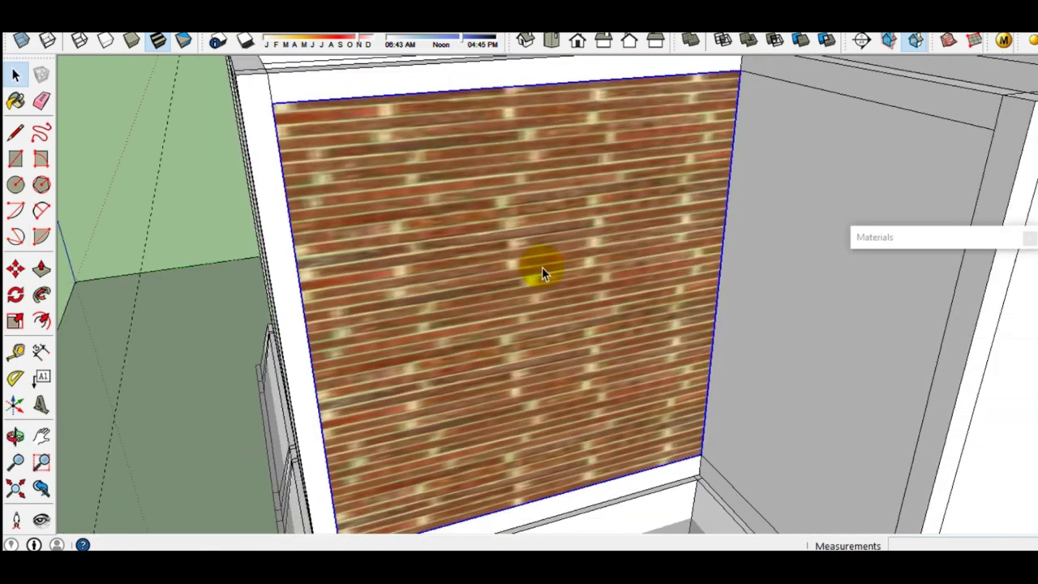
scroll(542, 267, down, 2)
right_click(539, 252)
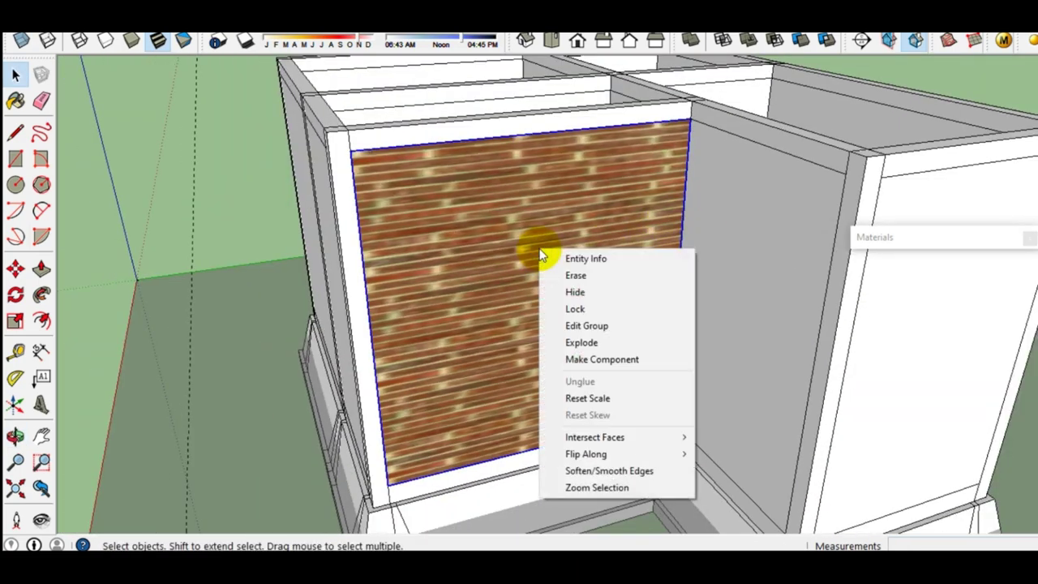
Step: Explode the brick wall group to fix its texture scale, then regroup it as one object
click(584, 346)
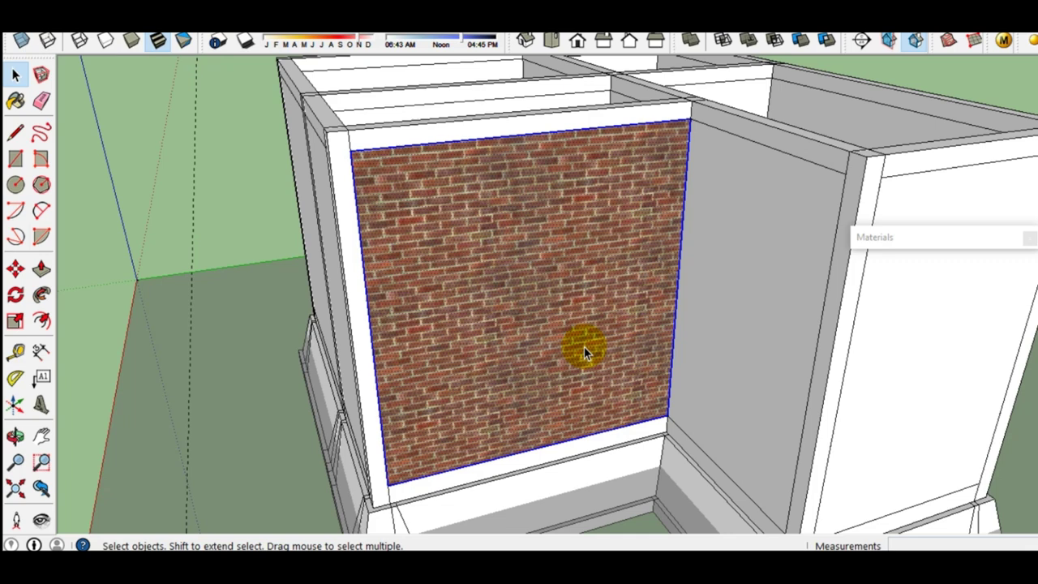
right_click(560, 274)
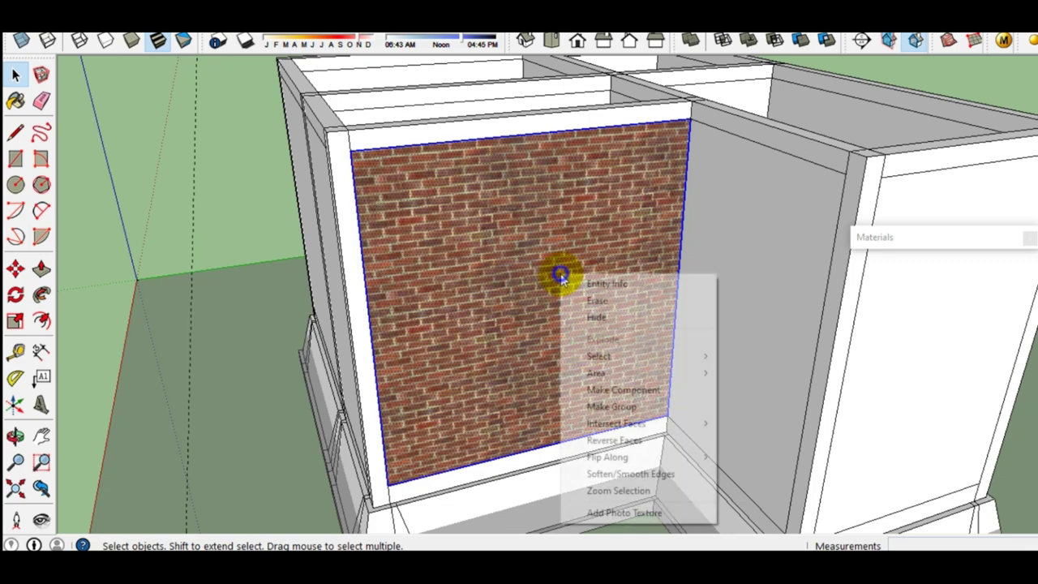
click(618, 407)
scroll(647, 330, down, 3)
scroll(657, 325, down, 1)
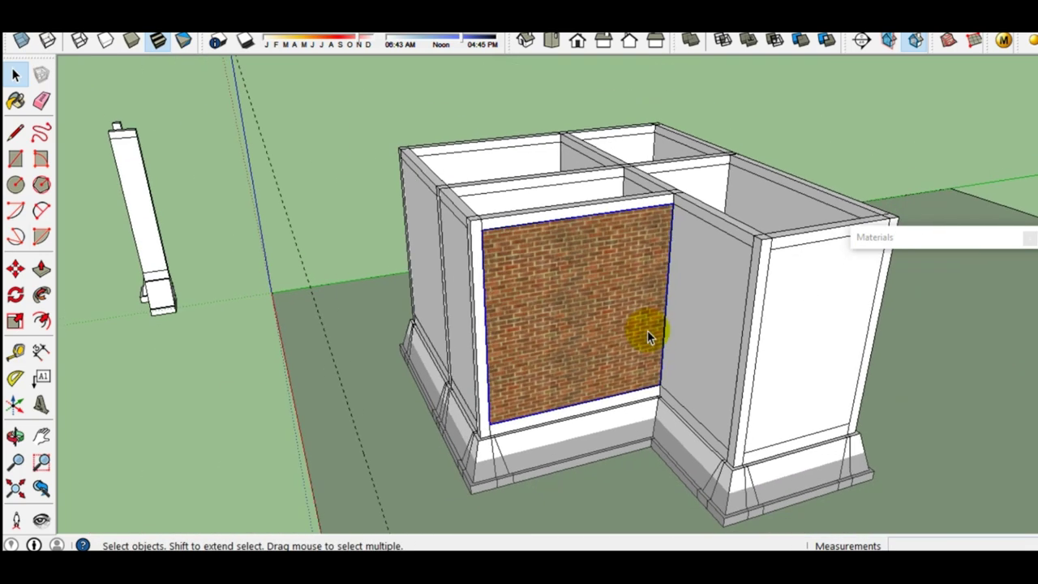
mouse_move(463, 329)
middle_down()
mouse_move(721, 345)
mouse_move(475, 354)
mouse_move(660, 364)
mouse_move(533, 365)
mouse_move(696, 315)
middle_up()
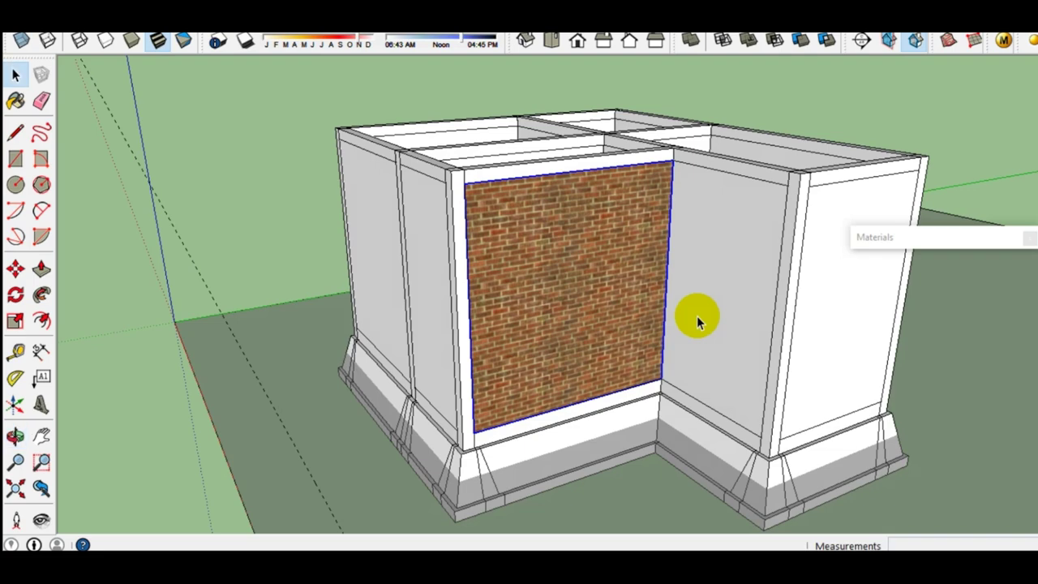
mouse_move(567, 336)
middle_down()
mouse_move(771, 340)
mouse_move(492, 366)
mouse_move(538, 366)
mouse_move(579, 394)
mouse_move(437, 362)
mouse_move(566, 359)
mouse_move(448, 366)
mouse_move(556, 375)
mouse_move(526, 361)
mouse_move(487, 370)
mouse_move(593, 403)
middle_up()
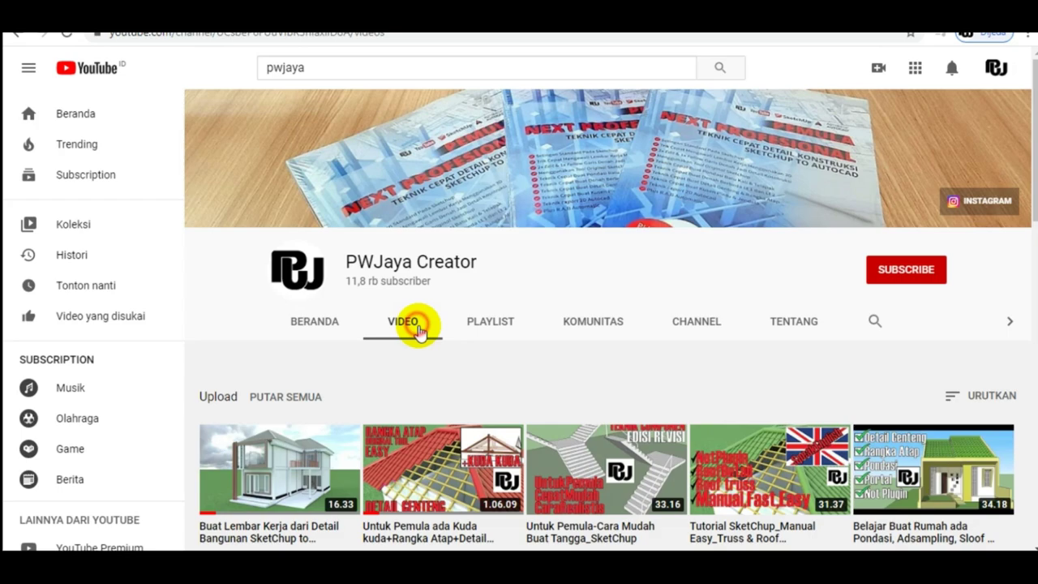
scroll(499, 403, down, 2)
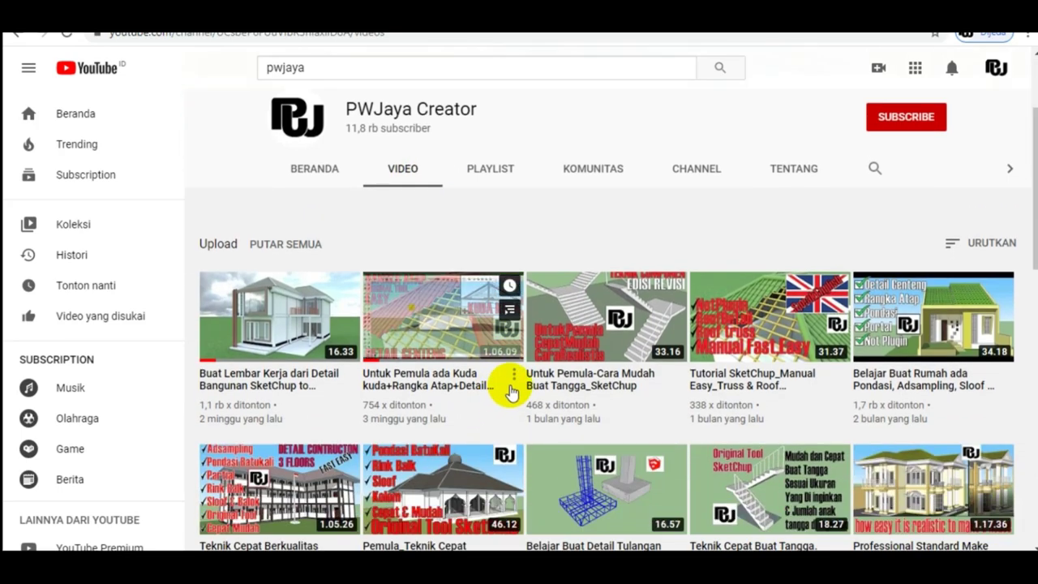
scroll(507, 395, down, 2)
scroll(511, 393, down, 3)
scroll(509, 390, down, 4)
scroll(509, 390, down, 2)
scroll(511, 391, down, 4)
scroll(519, 391, down, 1)
scroll(521, 389, down, 3)
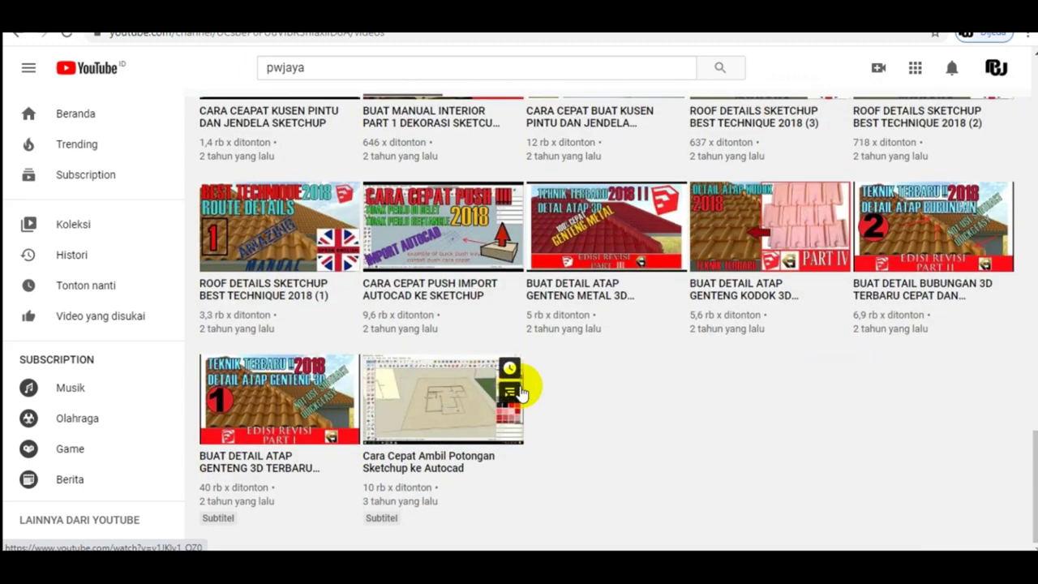
scroll(866, 285, up, 4)
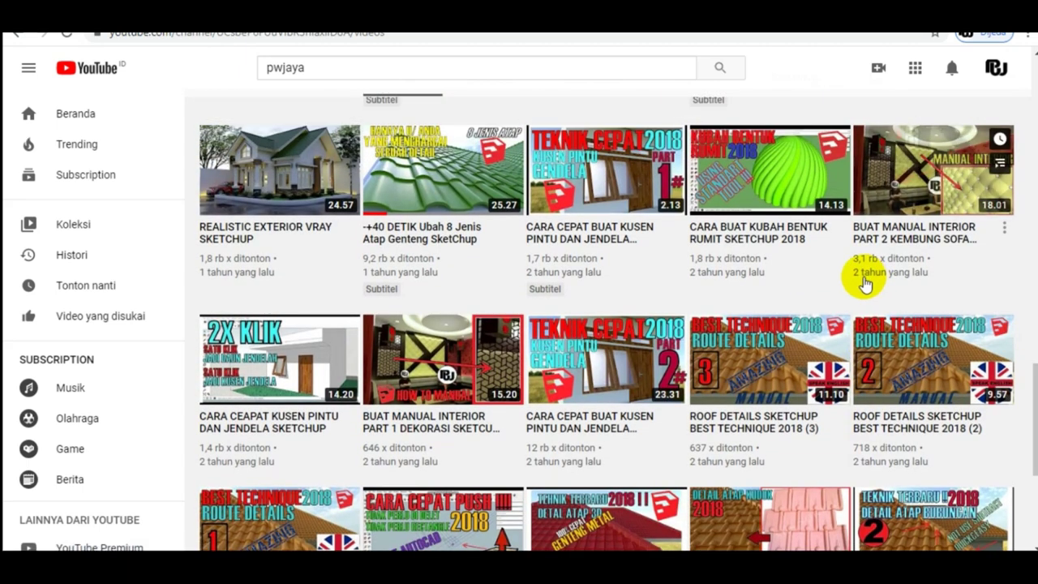
scroll(866, 284, up, 2)
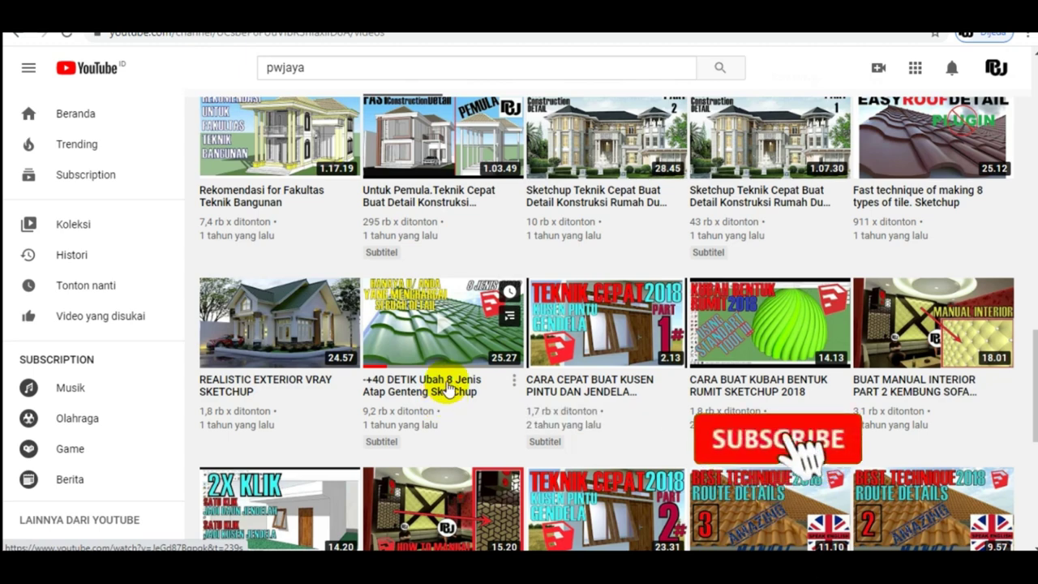
scroll(425, 349, down, 1)
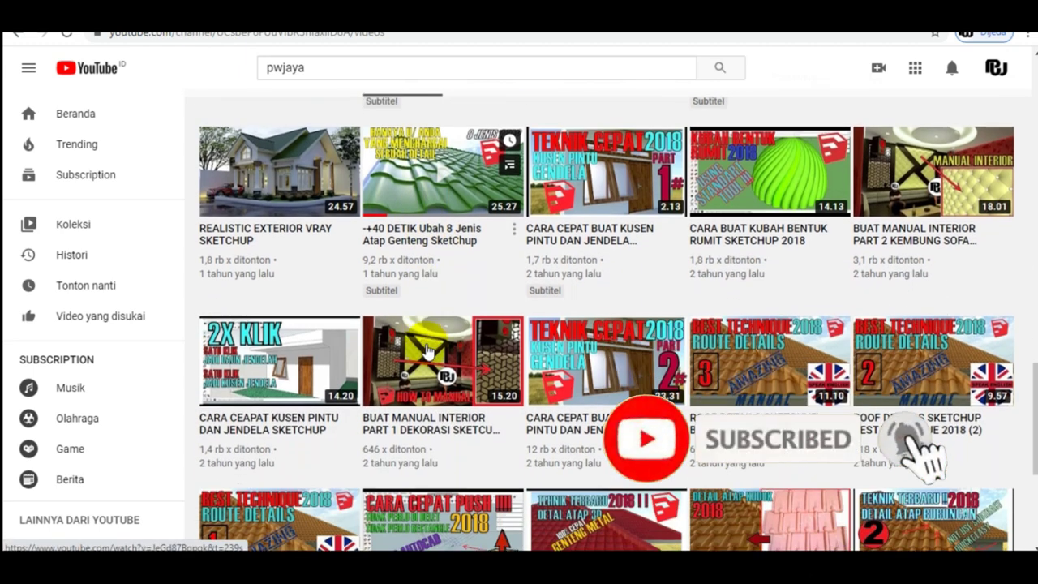
scroll(427, 315, up, 1)
scroll(414, 331, up, 1)
scroll(412, 347, up, 1)
scroll(454, 316, down, 2)
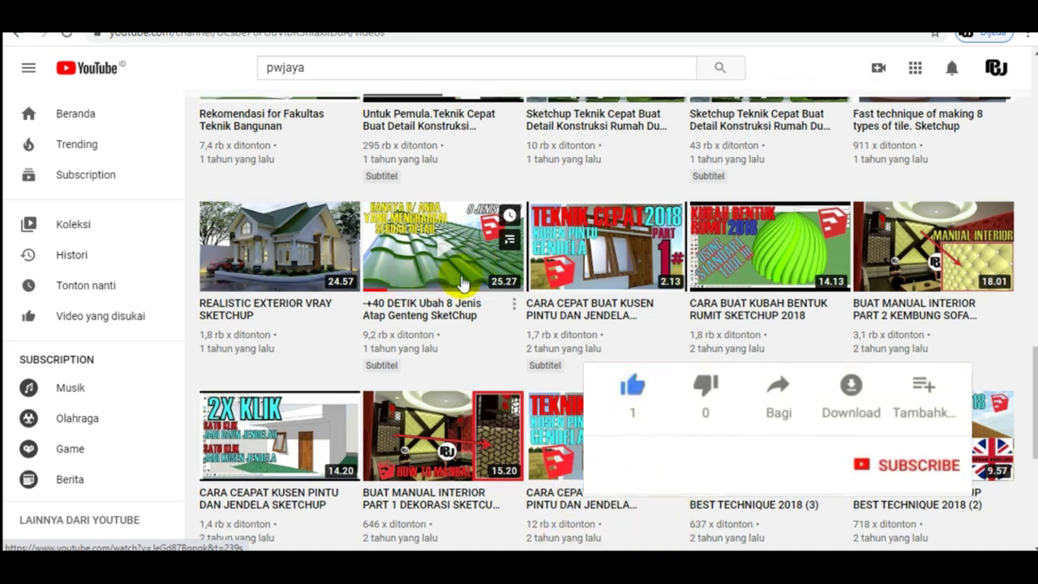
scroll(461, 282, down, 1)
scroll(461, 280, up, 2)
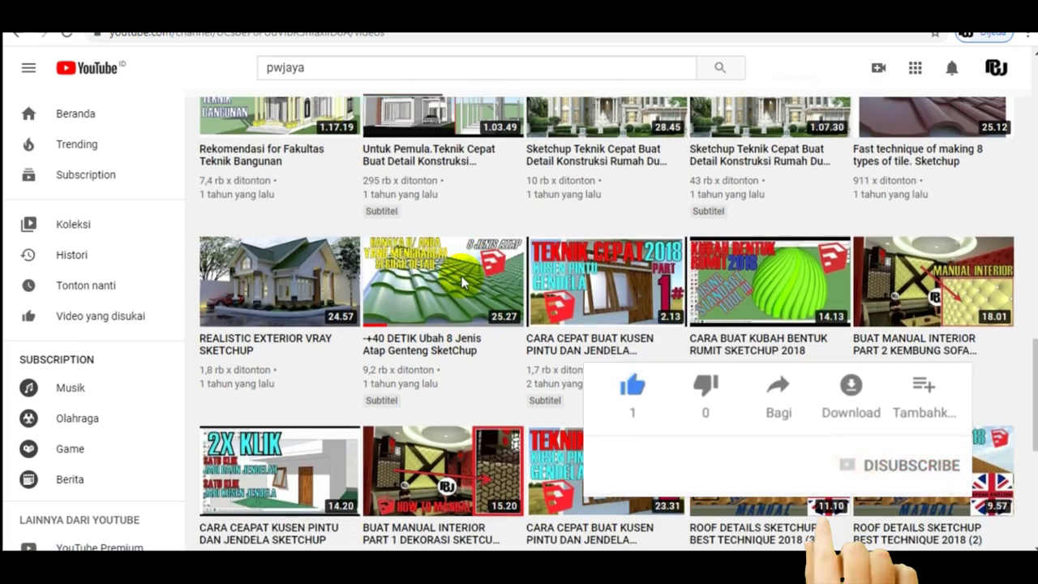
scroll(454, 282, down, 1)
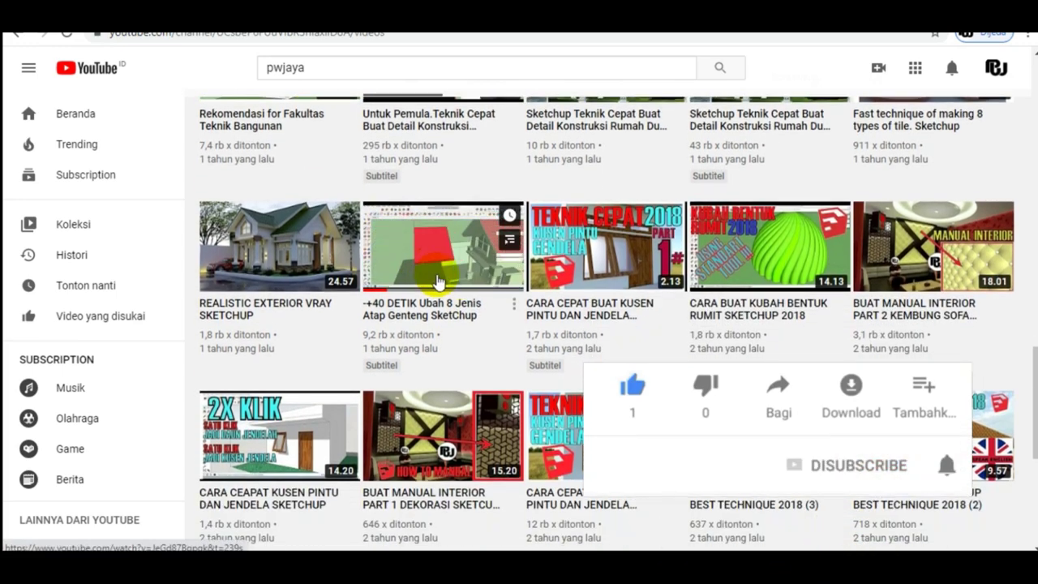
scroll(484, 260, down, 1)
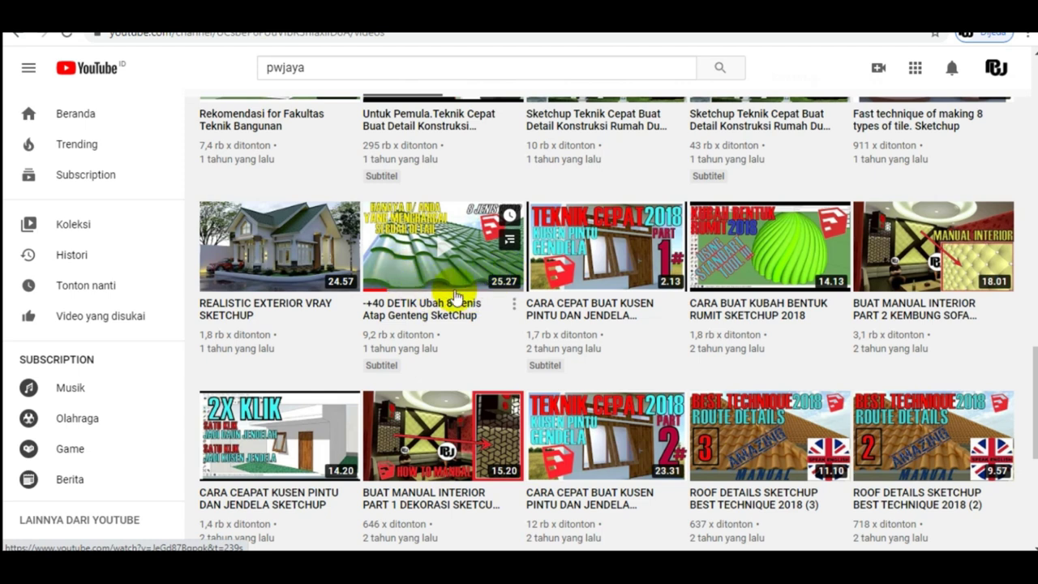
mouse_move(606, 246)
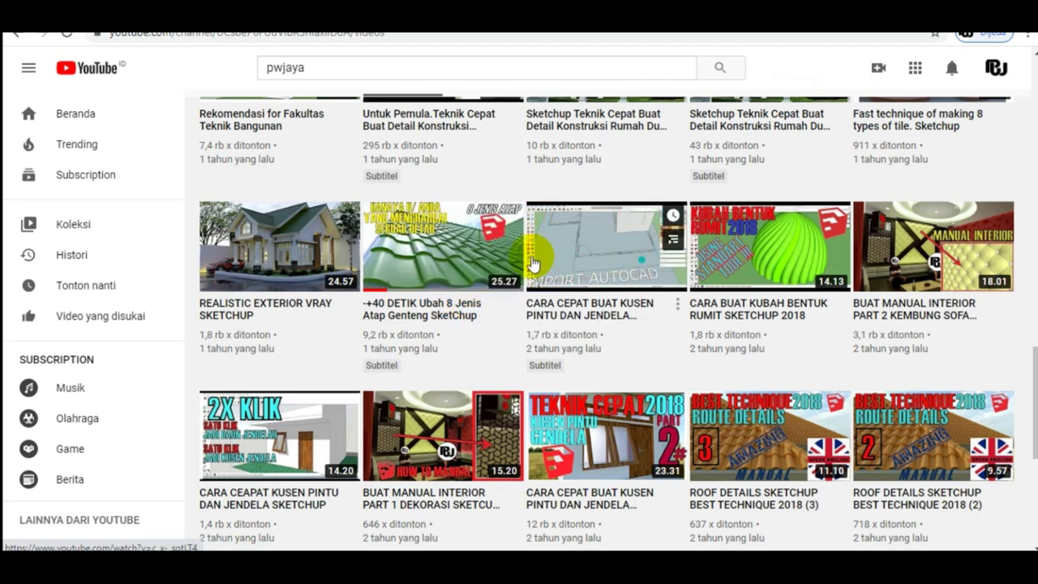
scroll(505, 261, down, 5)
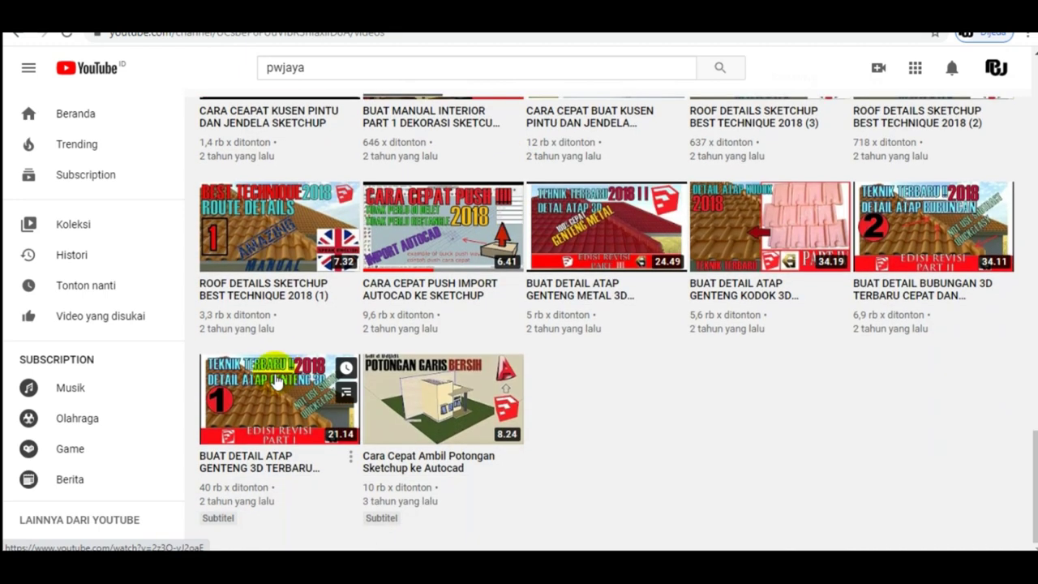
mouse_move(279, 399)
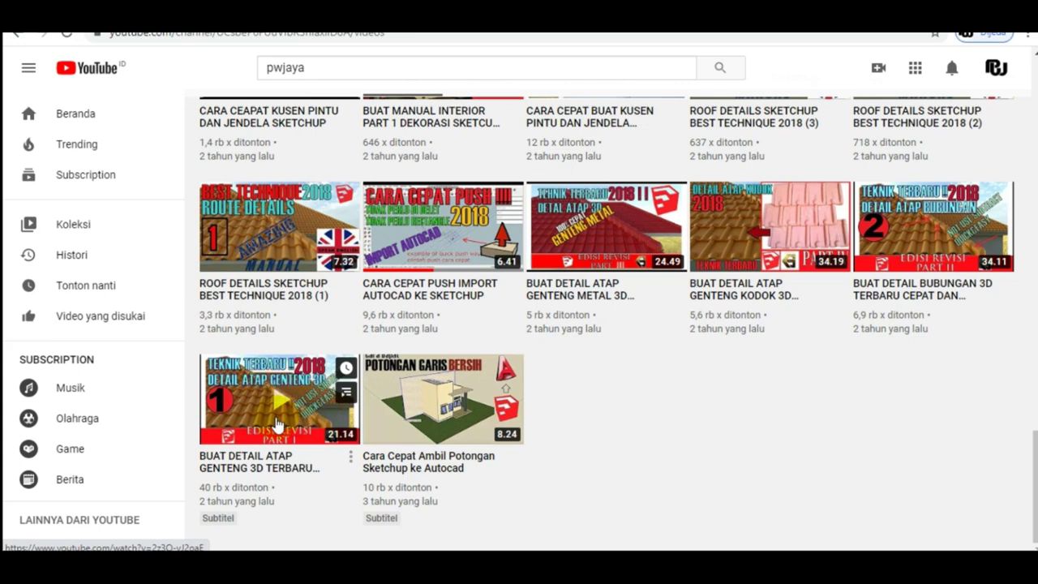
scroll(851, 292, up, 1)
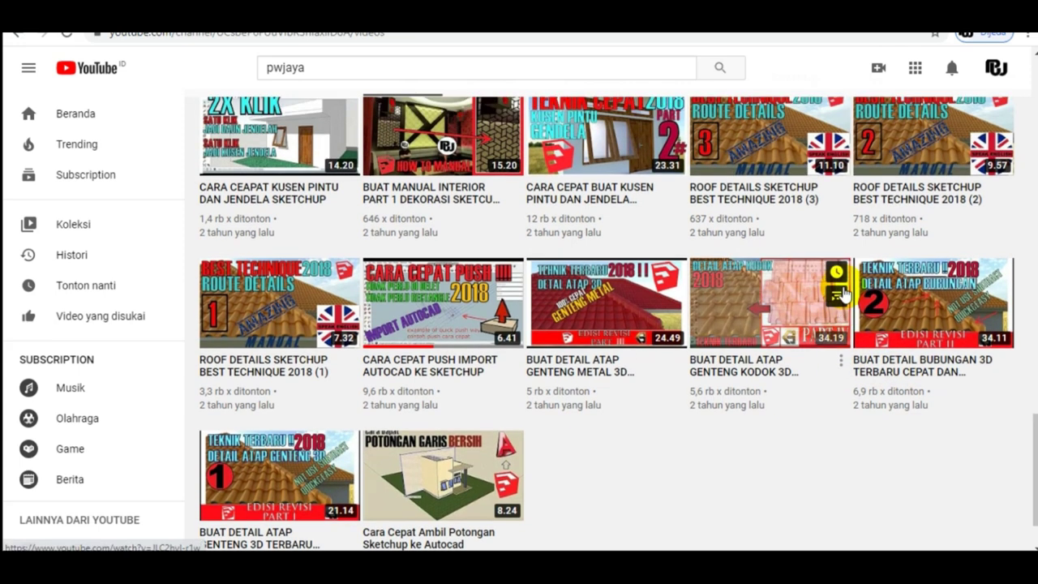
scroll(769, 326, up, 1)
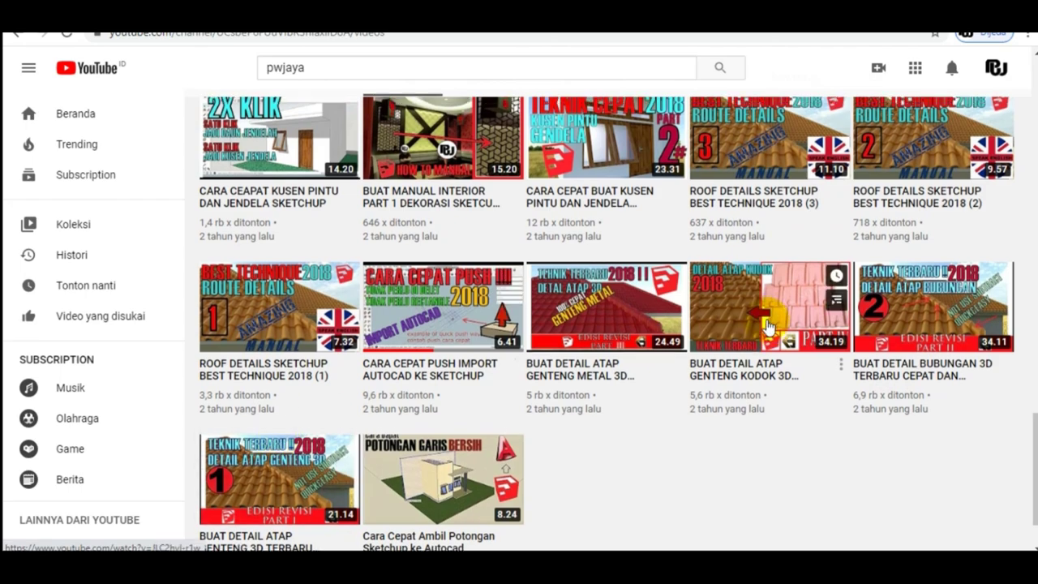
scroll(763, 325, up, 3)
scroll(730, 308, up, 5)
scroll(690, 284, up, 3)
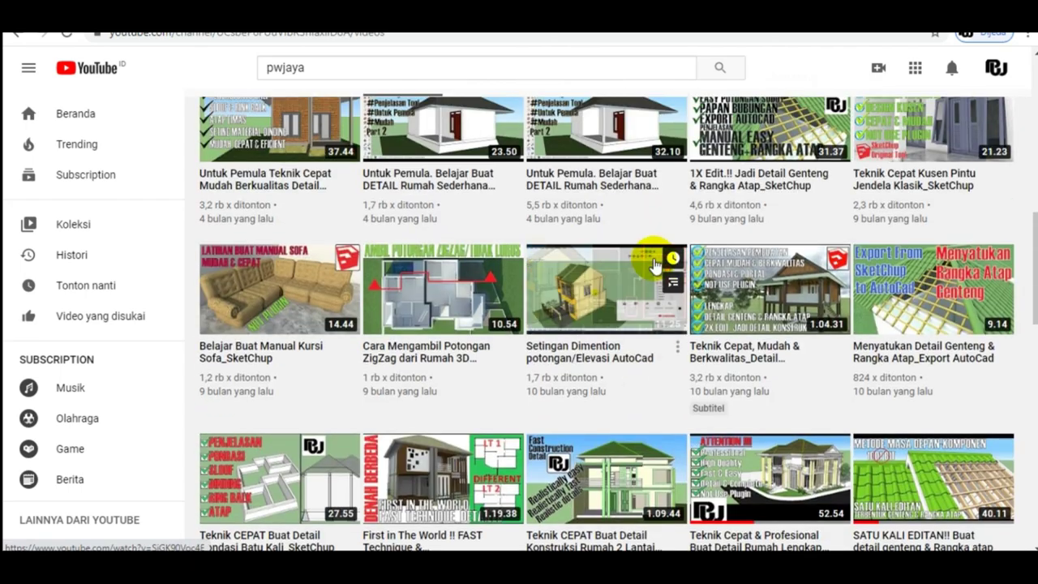
scroll(656, 265, down, 4)
scroll(655, 265, down, 1)
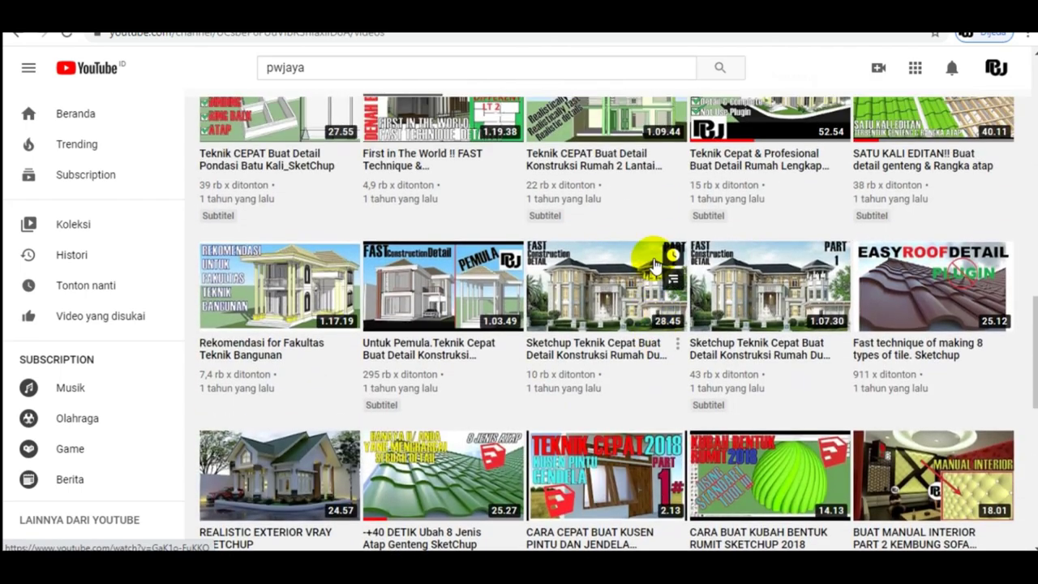
scroll(655, 266, down, 3)
scroll(655, 266, down, 2)
scroll(656, 266, down, 3)
scroll(655, 265, up, 3)
scroll(655, 266, up, 2)
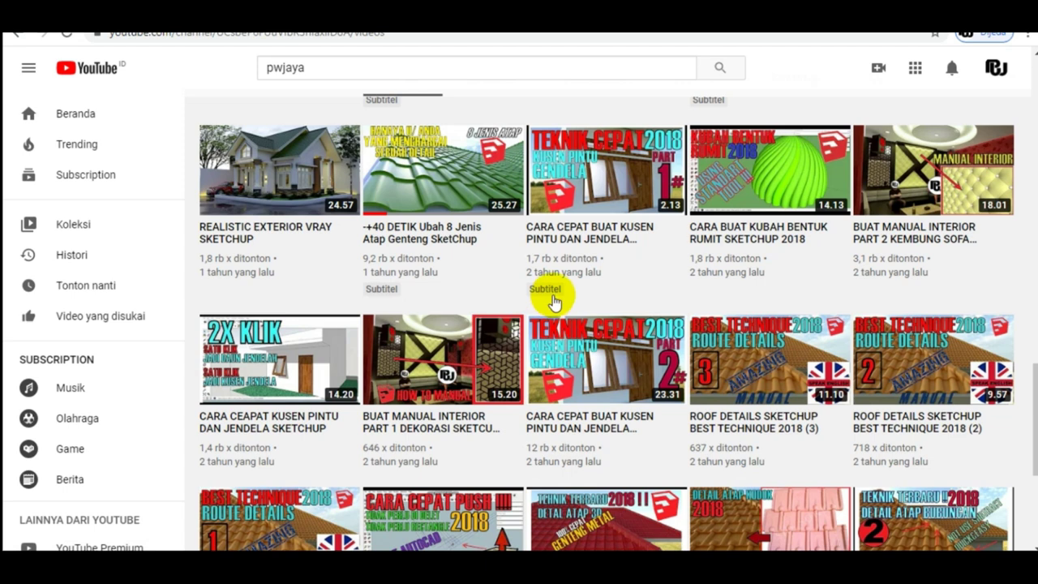
mouse_move(605, 359)
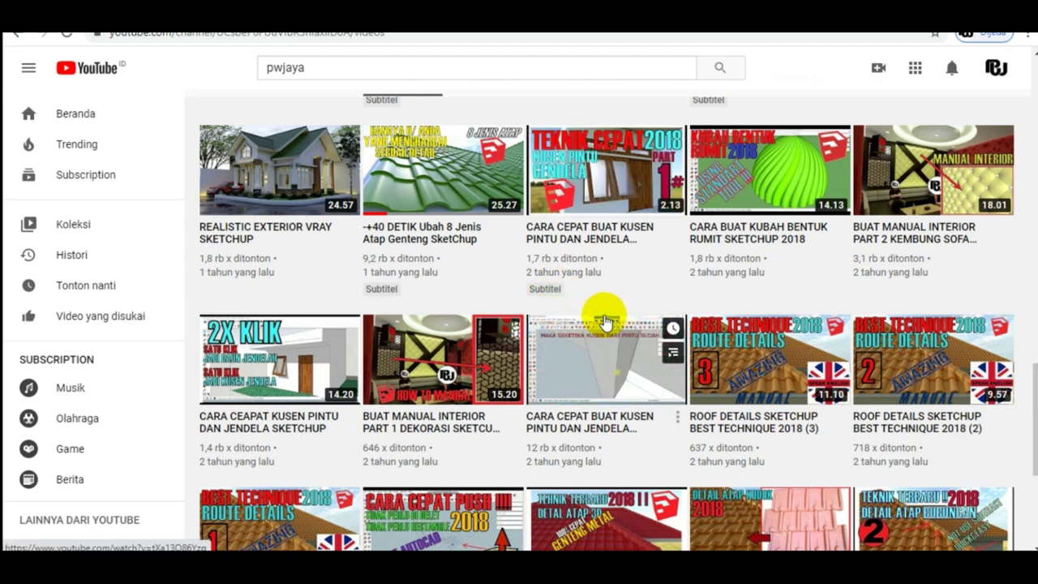
scroll(604, 317, up, 2)
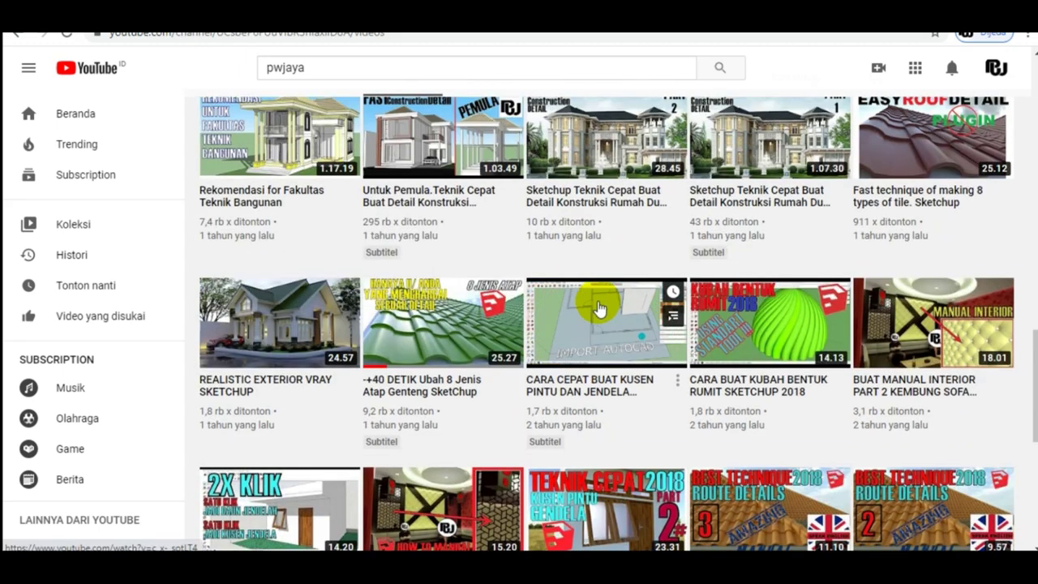
scroll(822, 244, down, 2)
scroll(730, 325, down, 3)
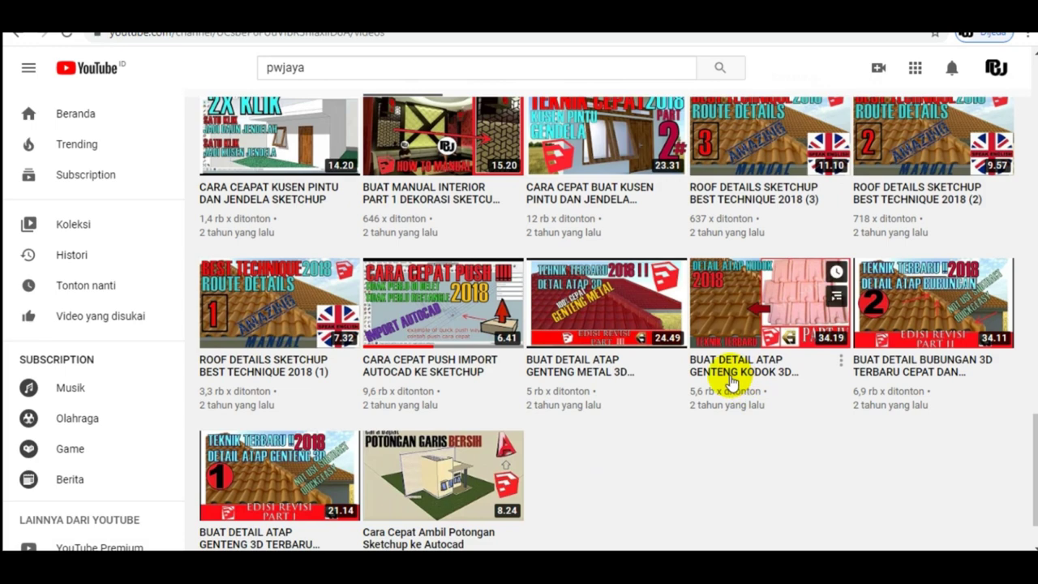
scroll(727, 367, up, 2)
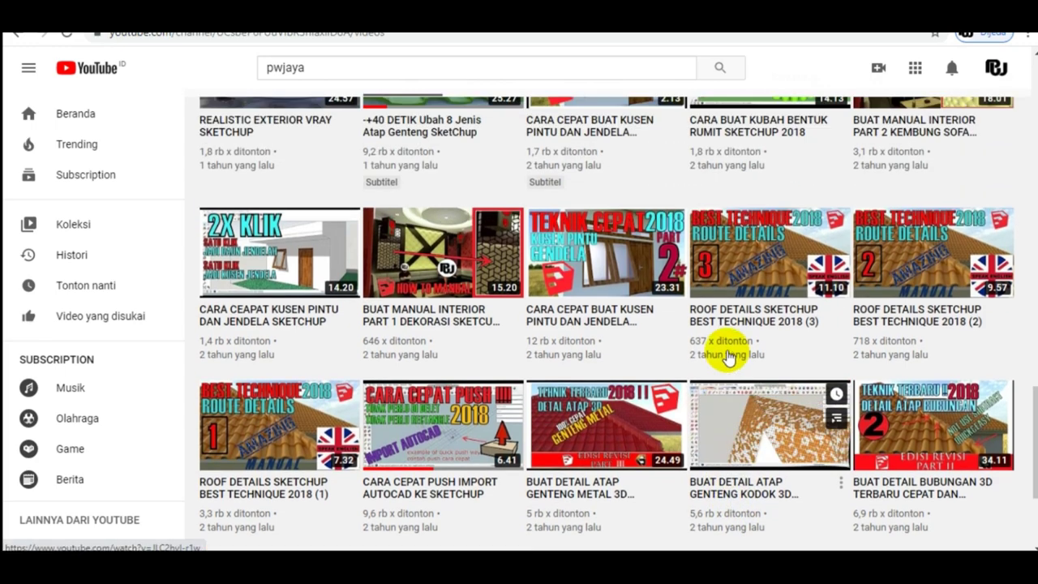
scroll(815, 213, up, 2)
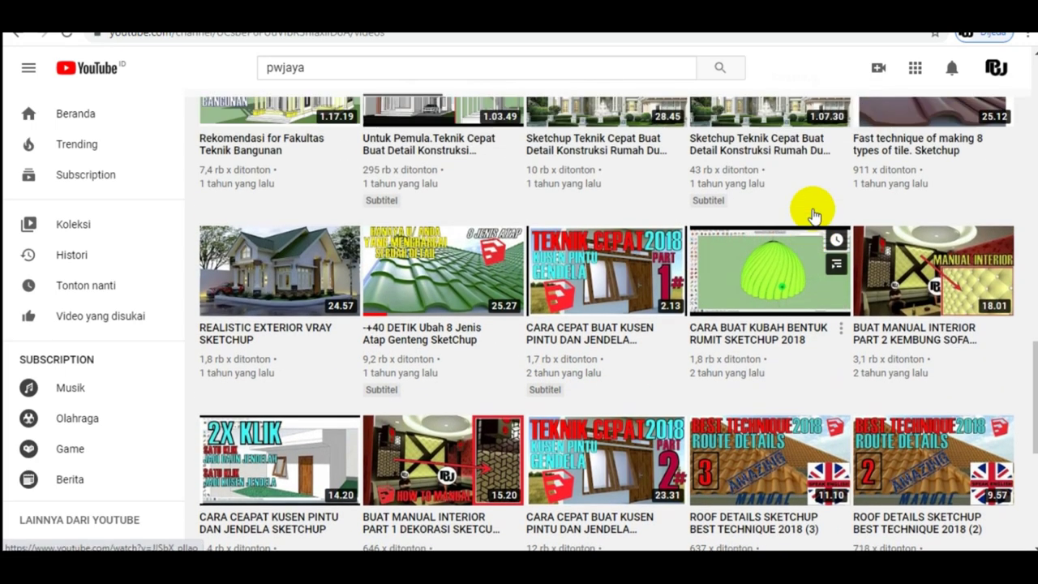
scroll(803, 214, up, 1)
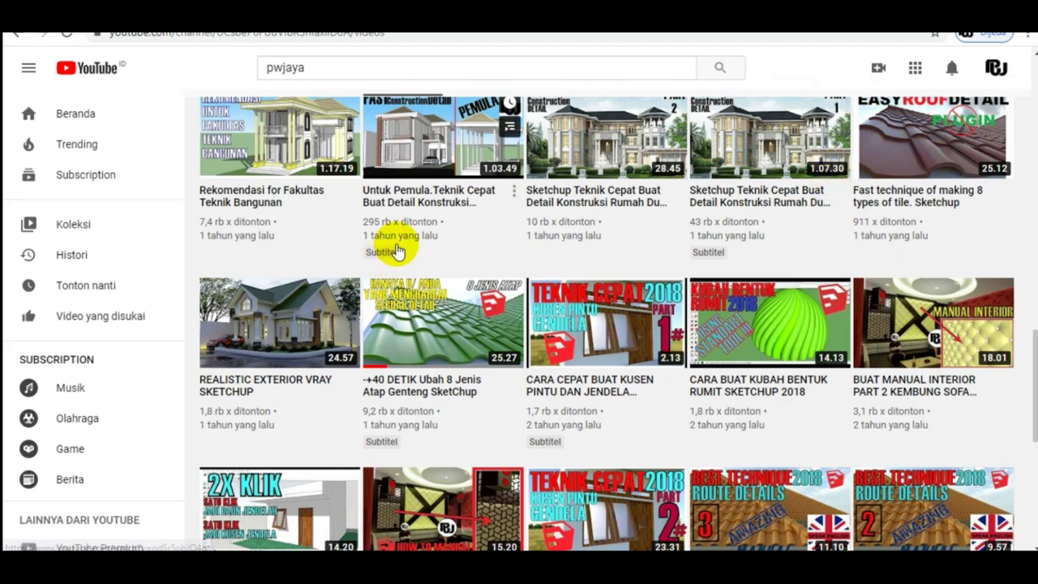
scroll(412, 231, up, 2)
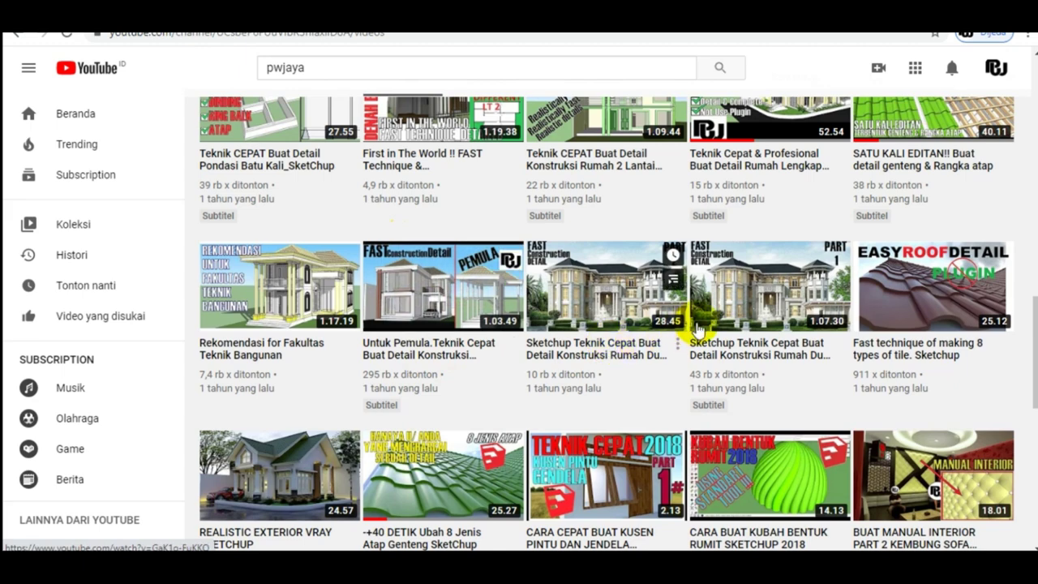
scroll(698, 321, up, 2)
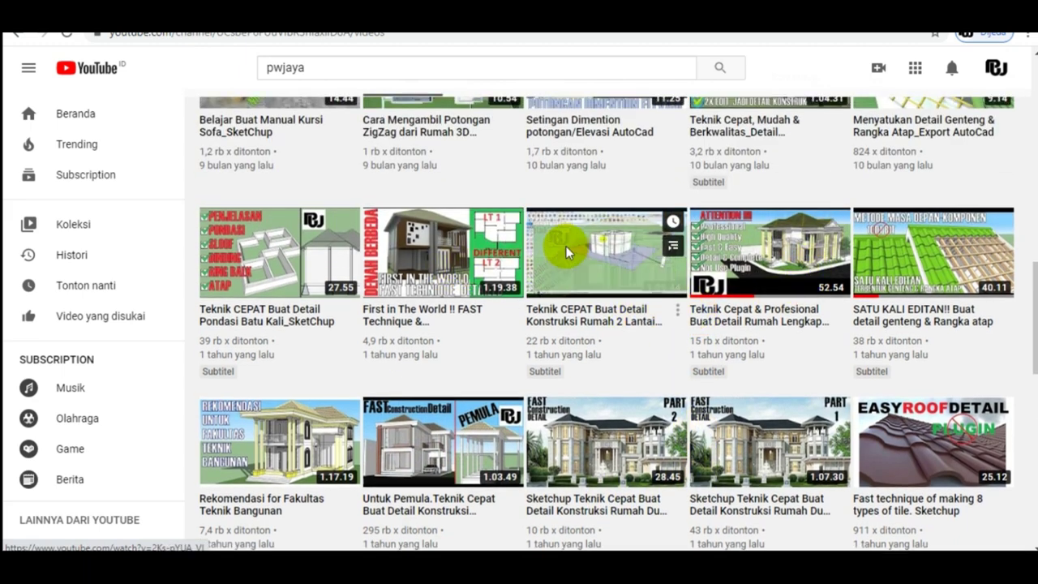
scroll(576, 259, up, 1)
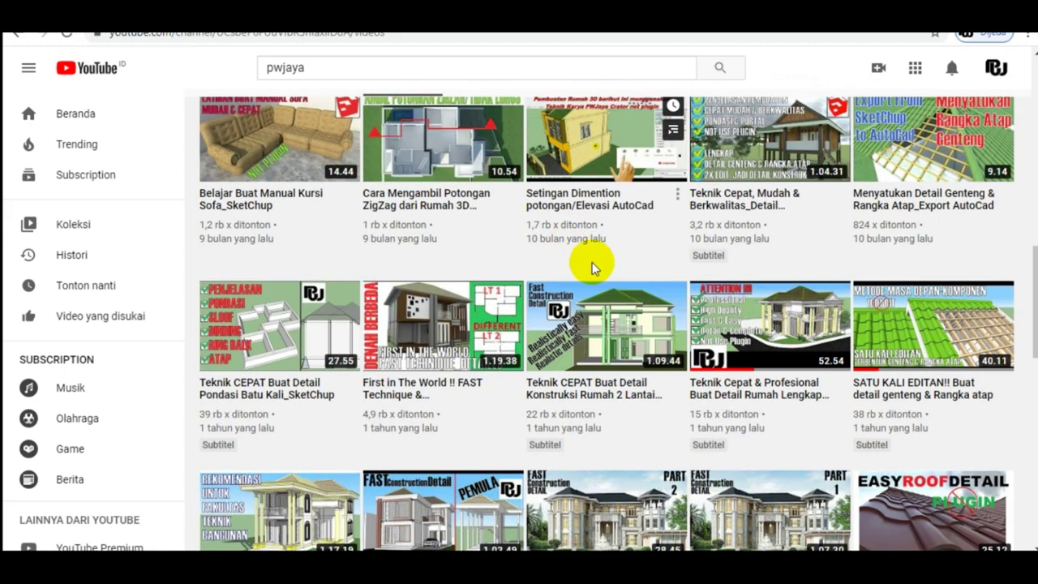
mouse_move(769, 138)
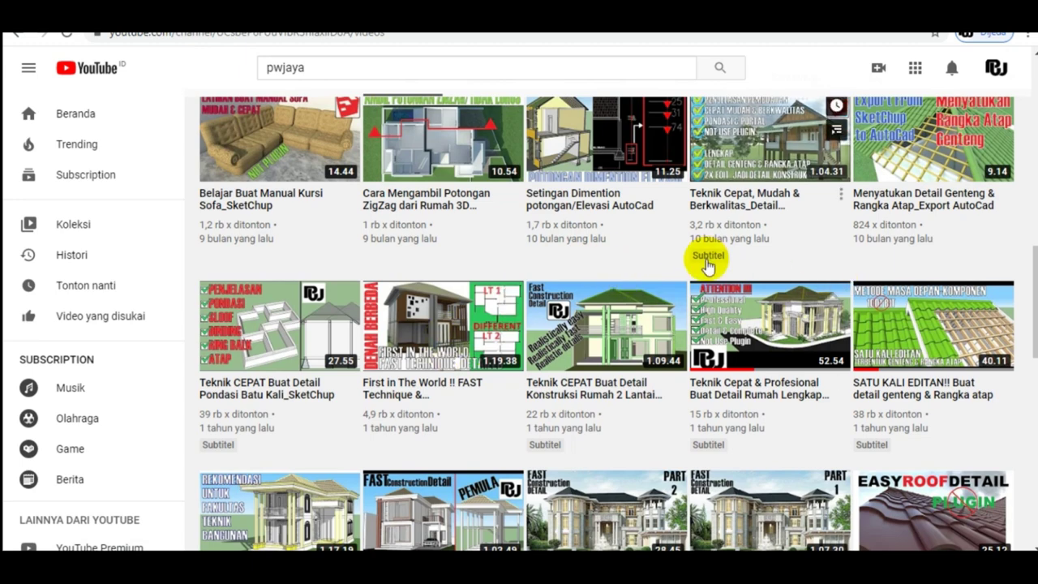
scroll(702, 268, down, 1)
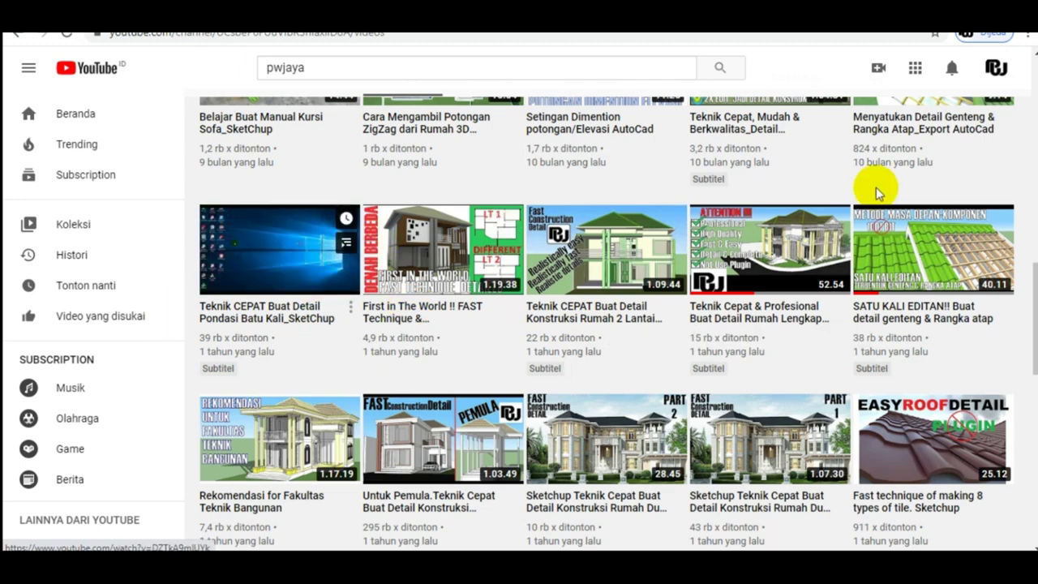
scroll(1006, 248, up, 3)
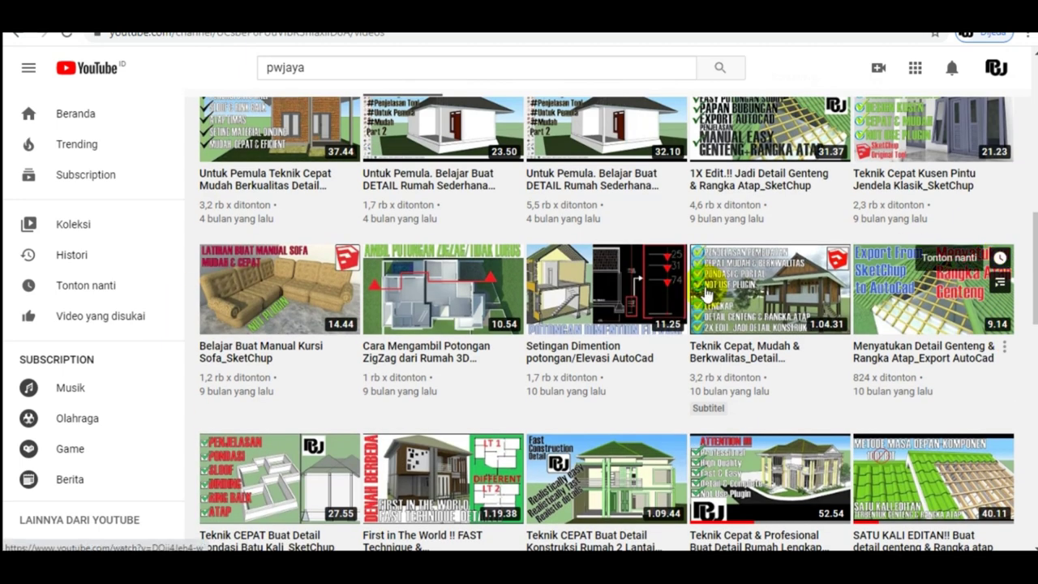
scroll(914, 262, down, 2)
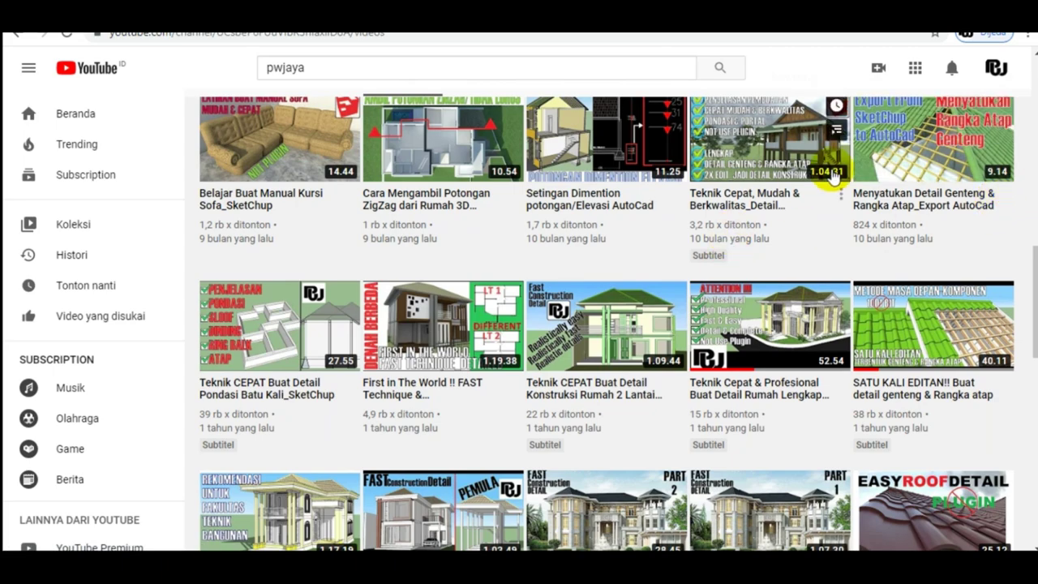
scroll(665, 284, up, 2)
scroll(663, 294, down, 3)
scroll(663, 293, down, 2)
scroll(447, 374, up, 4)
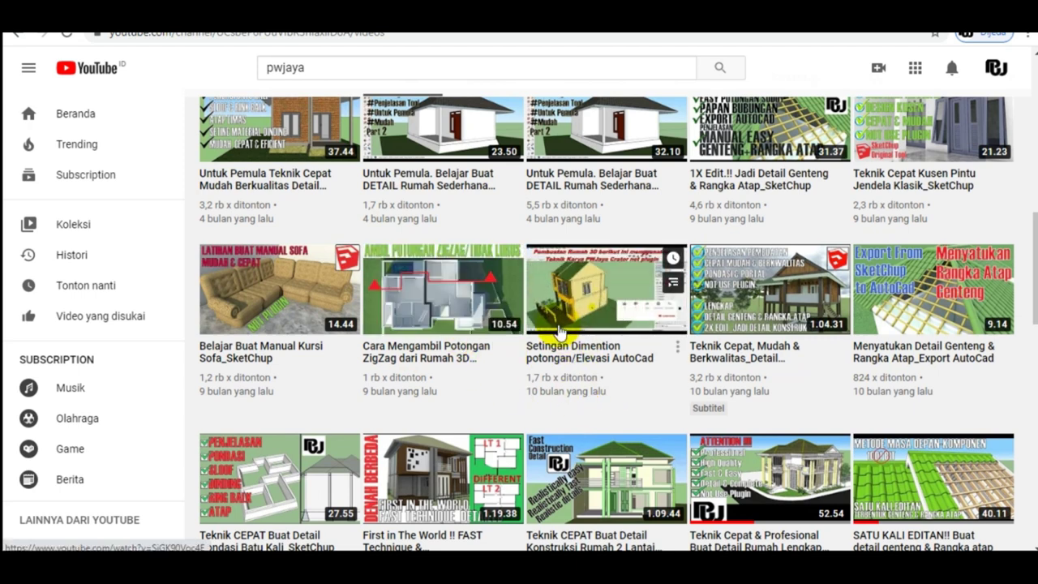
scroll(502, 321, up, 1)
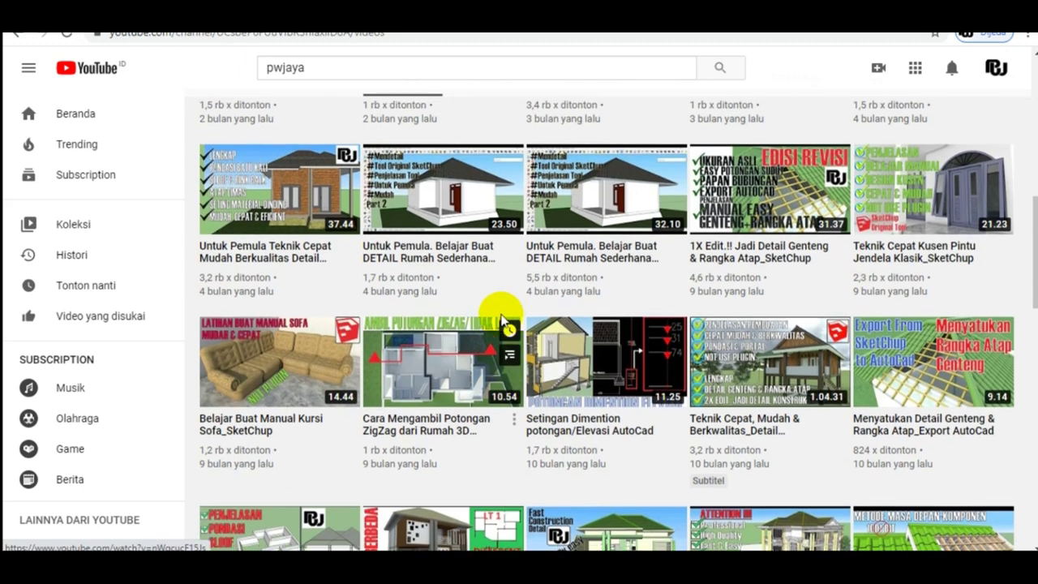
scroll(503, 321, down, 1)
scroll(478, 308, down, 2)
scroll(463, 296, up, 2)
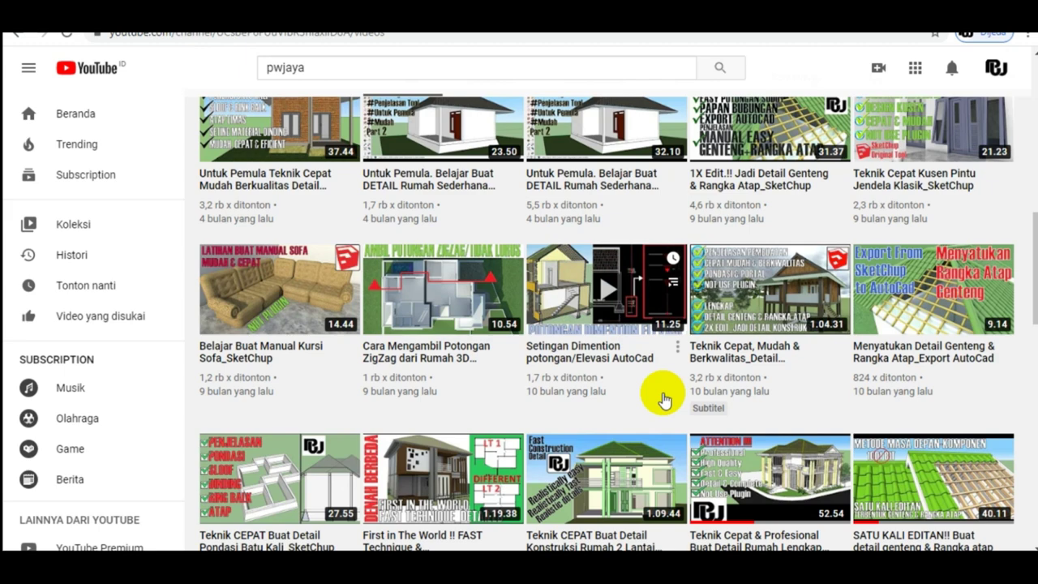
scroll(664, 399, up, 2)
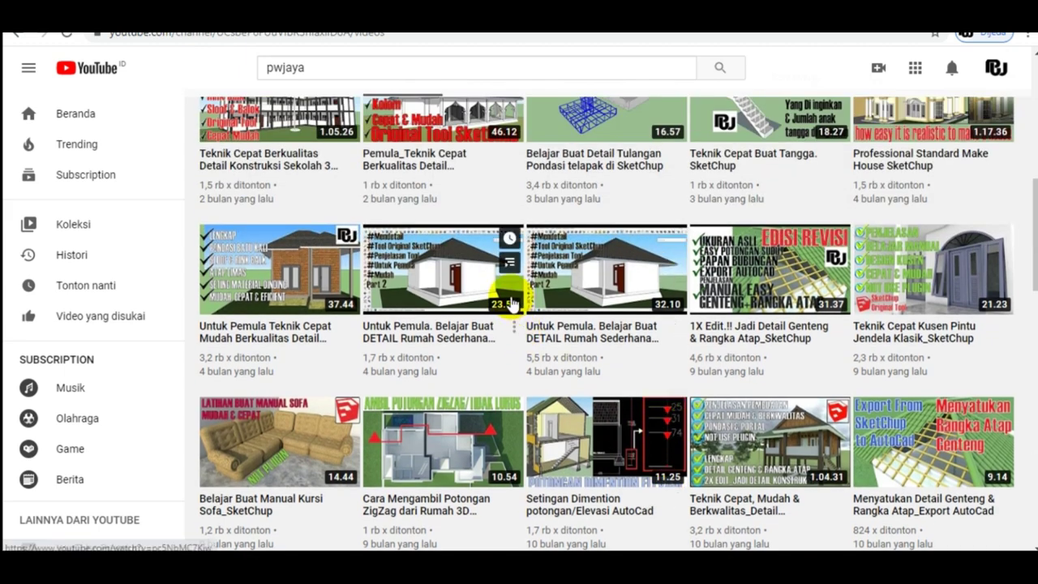
scroll(505, 292, up, 3)
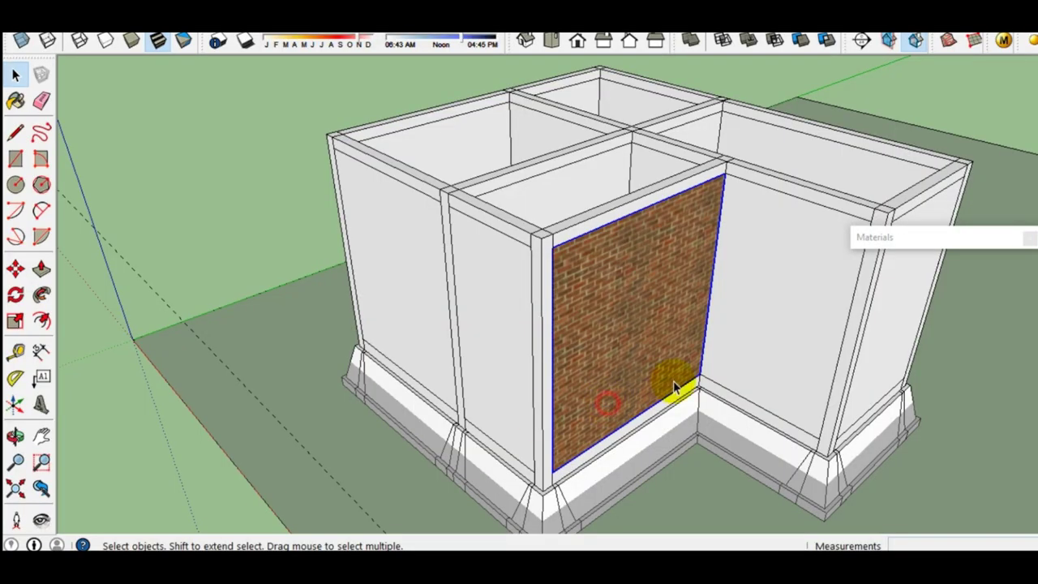
mouse_move(673, 381)
middle_down()
mouse_move(528, 304)
mouse_move(630, 327)
mouse_move(800, 313)
mouse_move(463, 359)
middle_up()
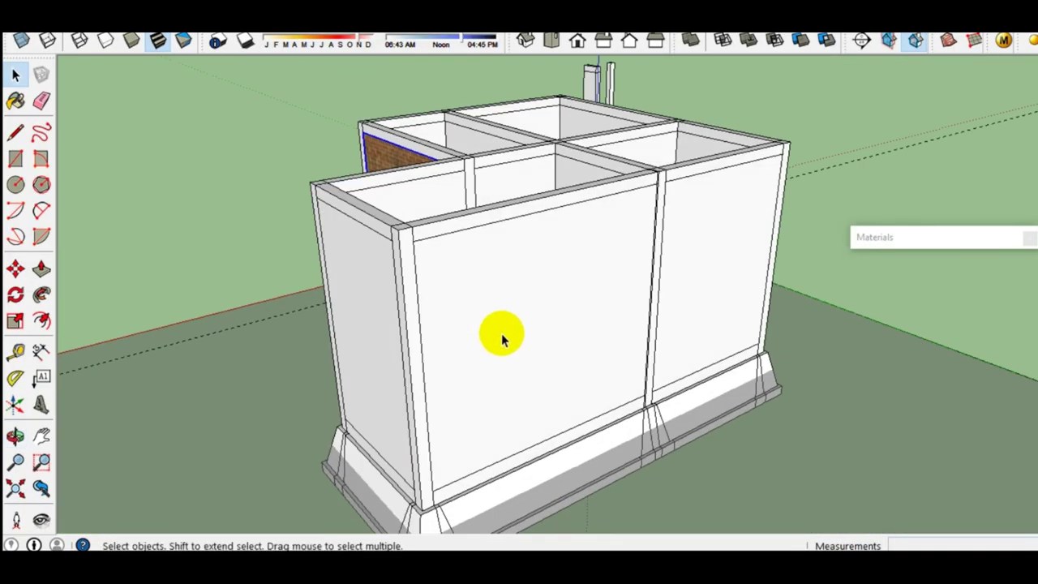
Step: Show Entity Info for the front white wall group to read its solid-group volume
scroll(498, 336, down, 3)
click(476, 397)
scroll(438, 324, up, 3)
mouse_move(432, 316)
middle_down()
mouse_move(463, 331)
mouse_move(600, 341)
middle_up()
mouse_move(679, 322)
middle_down()
mouse_move(377, 326)
mouse_move(566, 271)
mouse_move(534, 284)
mouse_move(612, 290)
middle_up()
scroll(546, 260, up, 2)
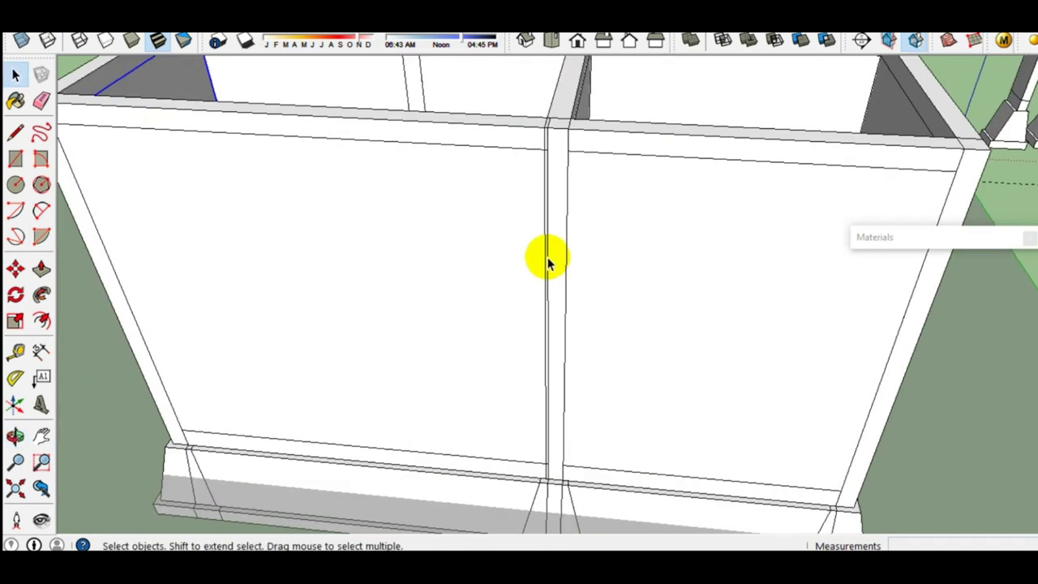
middle_drag(547, 260, 613, 305)
scroll(423, 323, down, 2)
middle_drag(424, 323, 725, 216)
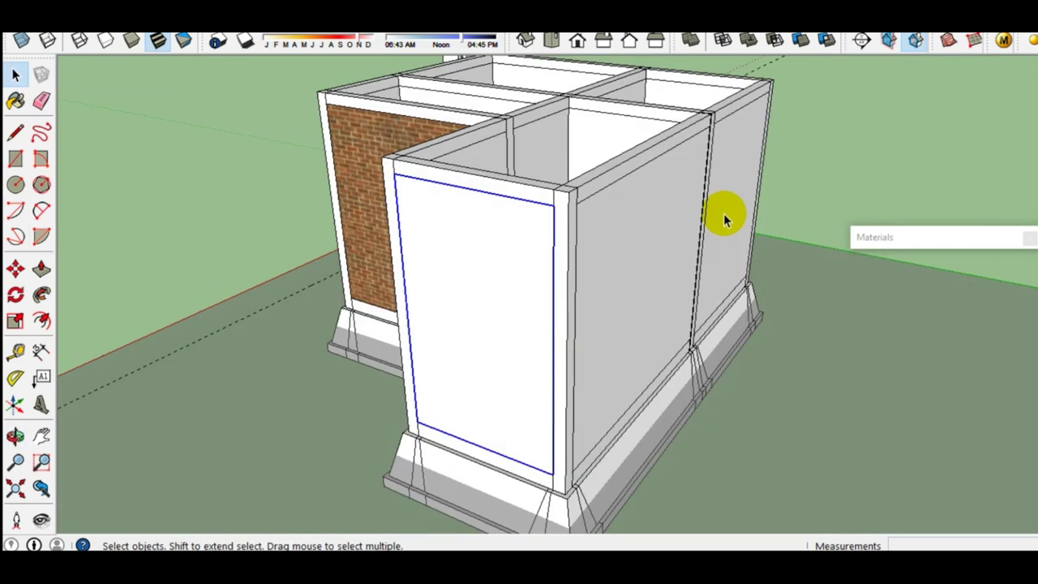
middle_drag(467, 305, 528, 294)
right_click(533, 276)
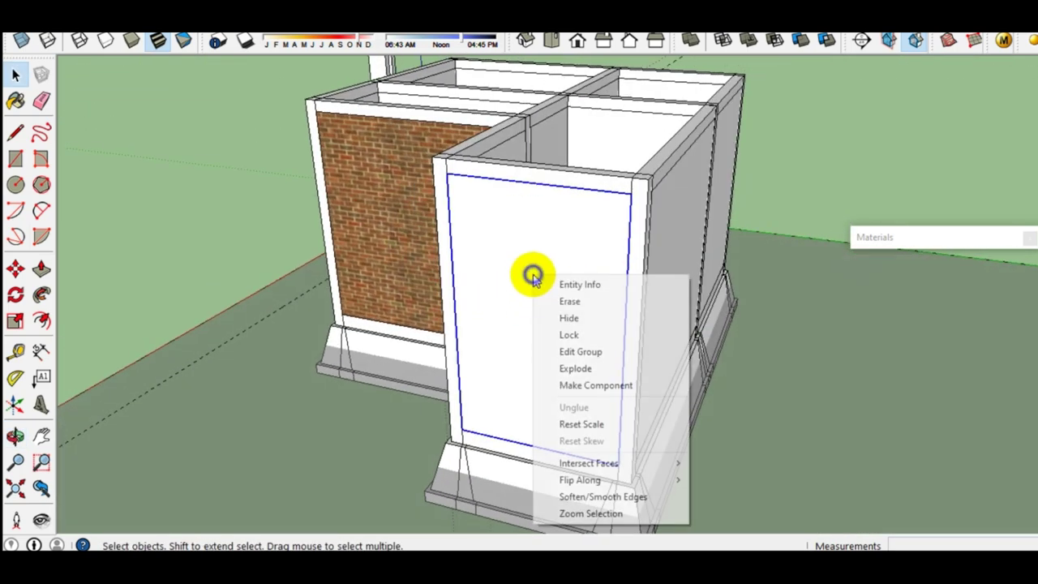
click(598, 284)
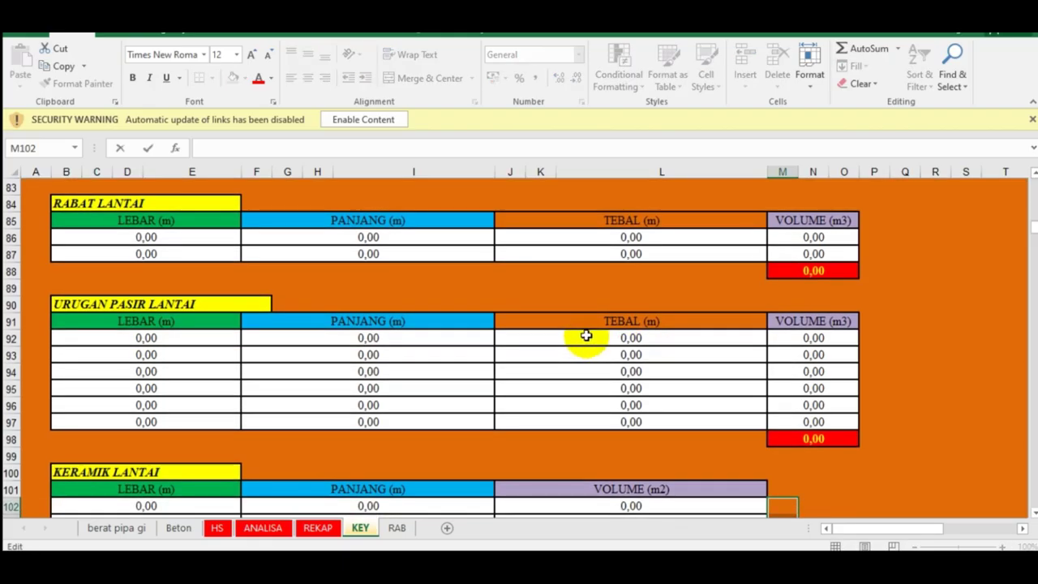
Step: Scroll the KEY sheet's LANTAI 1 tables and select SLOOF BETON BERTULANG volume cell M77 (=B77*F77*J77)
scroll(586, 335, up, 4)
scroll(824, 253, up, 4)
scroll(825, 254, up, 3)
scroll(825, 254, up, 1)
scroll(825, 253, up, 4)
scroll(825, 253, up, 5)
scroll(892, 243, up, 6)
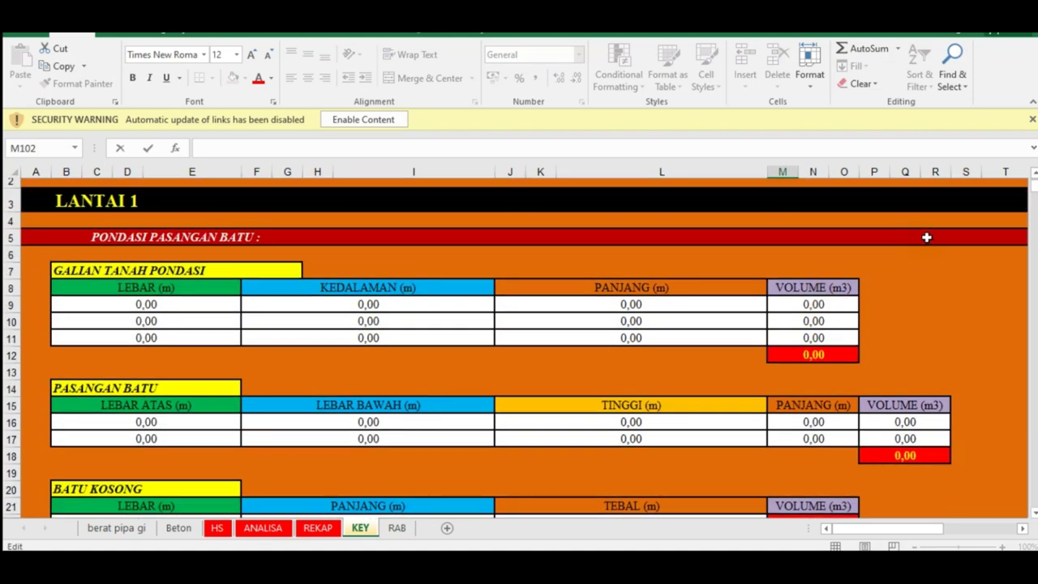
scroll(745, 288, up, 1)
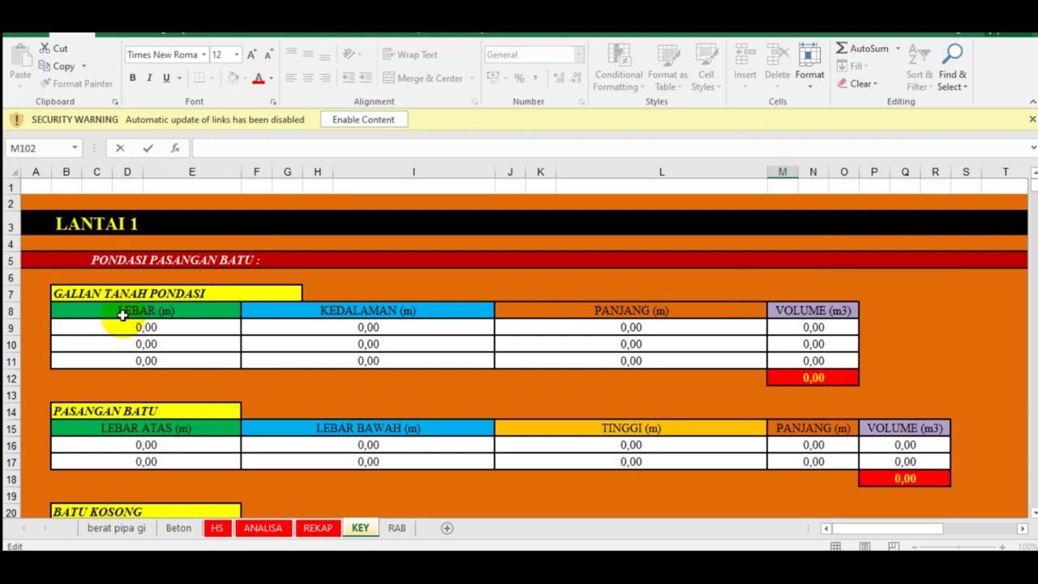
scroll(122, 316, down, 2)
scroll(113, 325, down, 2)
scroll(122, 292, down, 2)
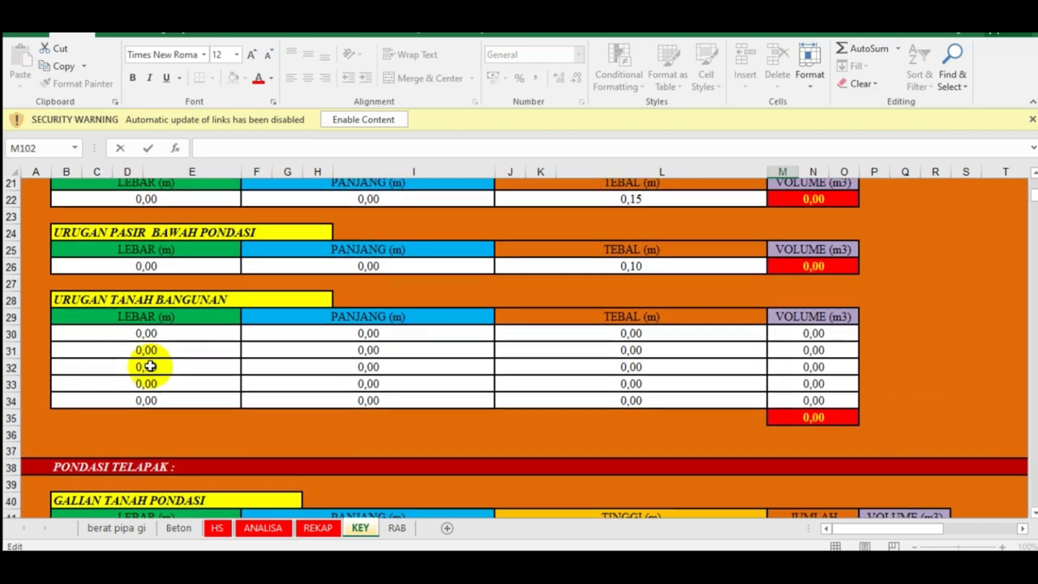
scroll(138, 365, down, 1)
scroll(134, 410, down, 1)
scroll(135, 408, down, 3)
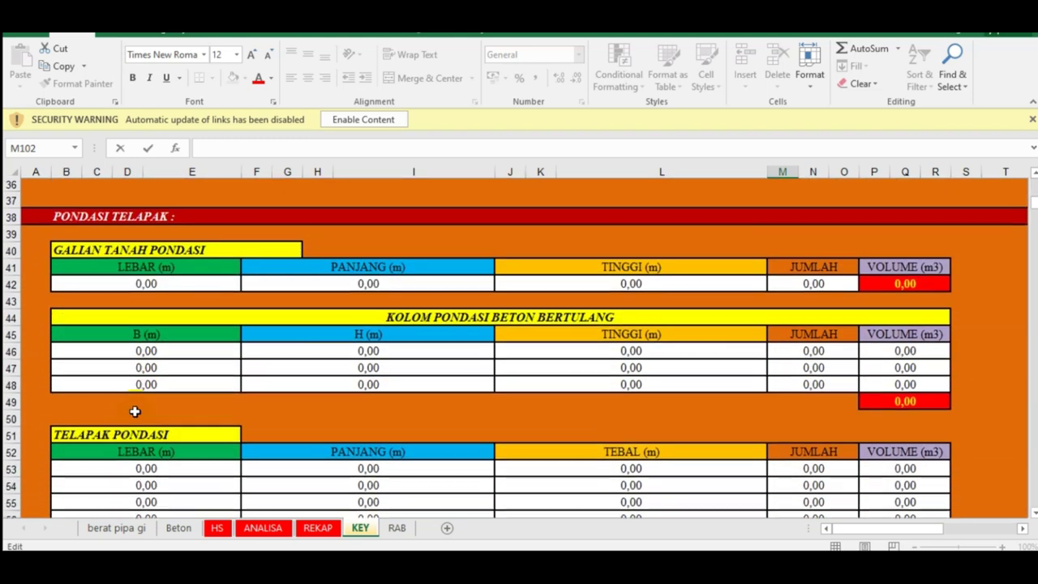
scroll(134, 408, down, 2)
scroll(137, 410, down, 3)
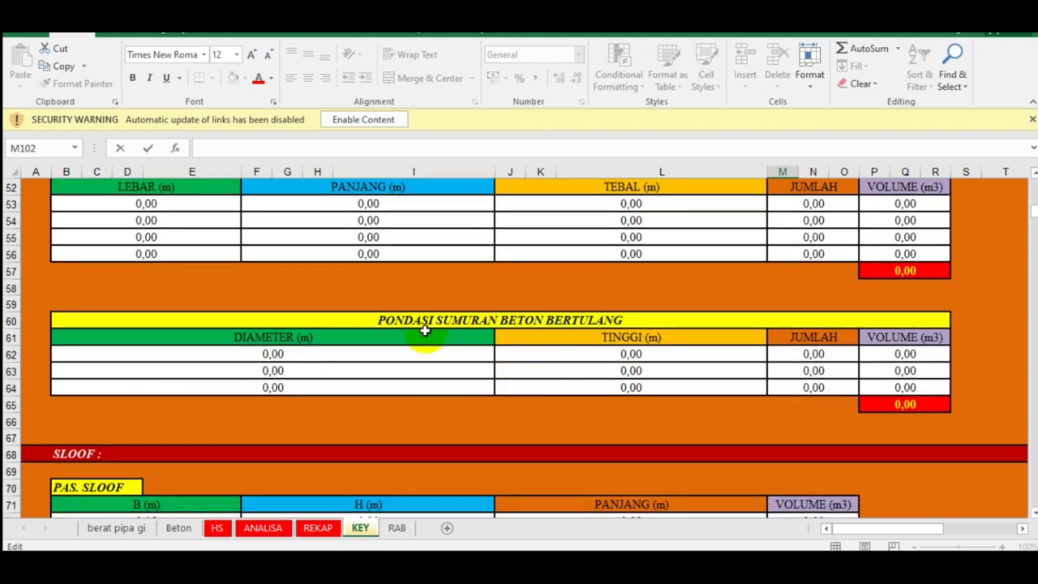
scroll(577, 333, up, 2)
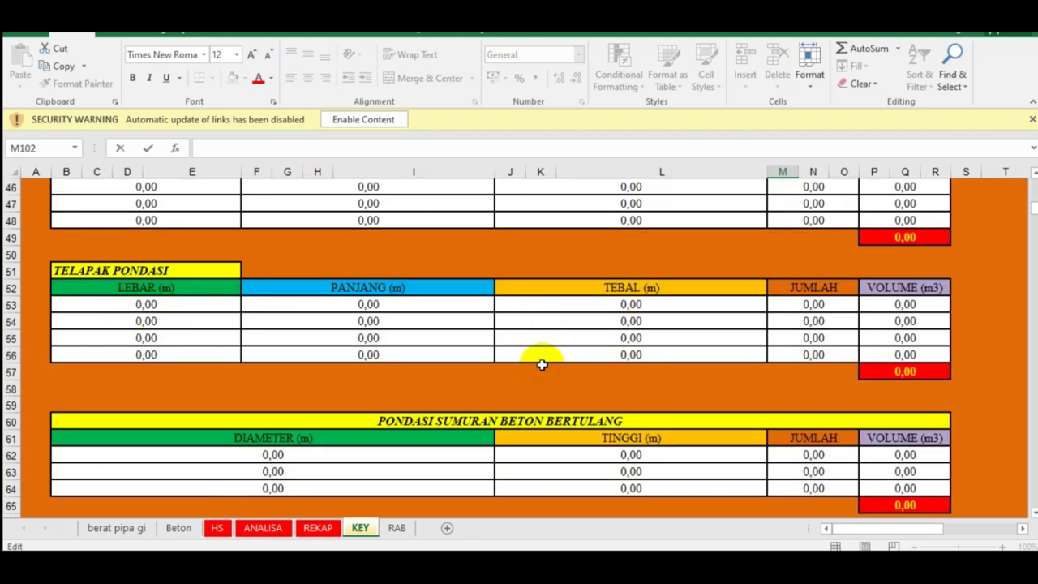
scroll(326, 311, down, 1)
scroll(328, 321, down, 4)
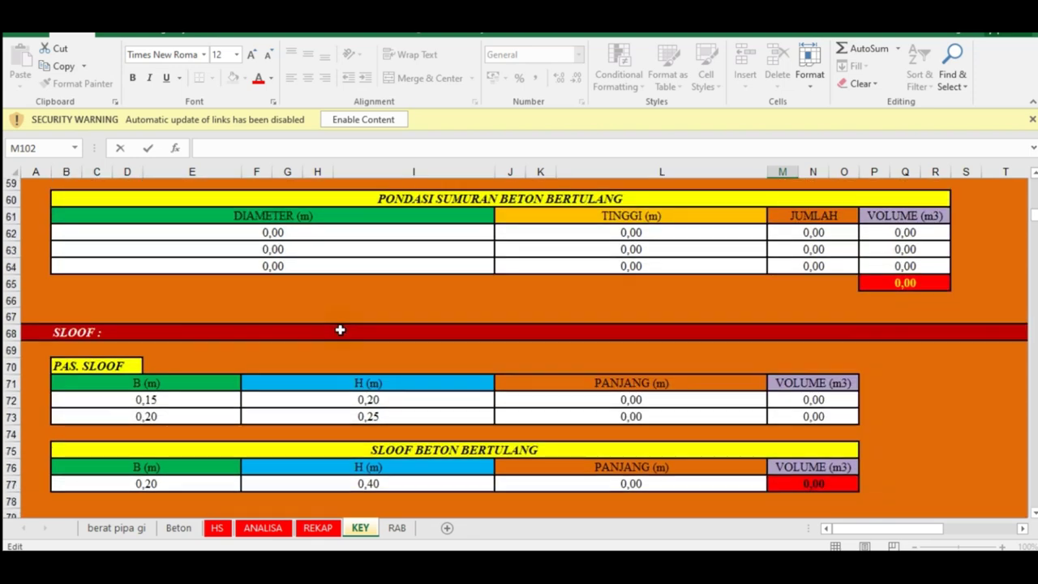
scroll(121, 343, down, 2)
scroll(133, 347, down, 2)
scroll(122, 350, up, 2)
scroll(122, 350, up, 1)
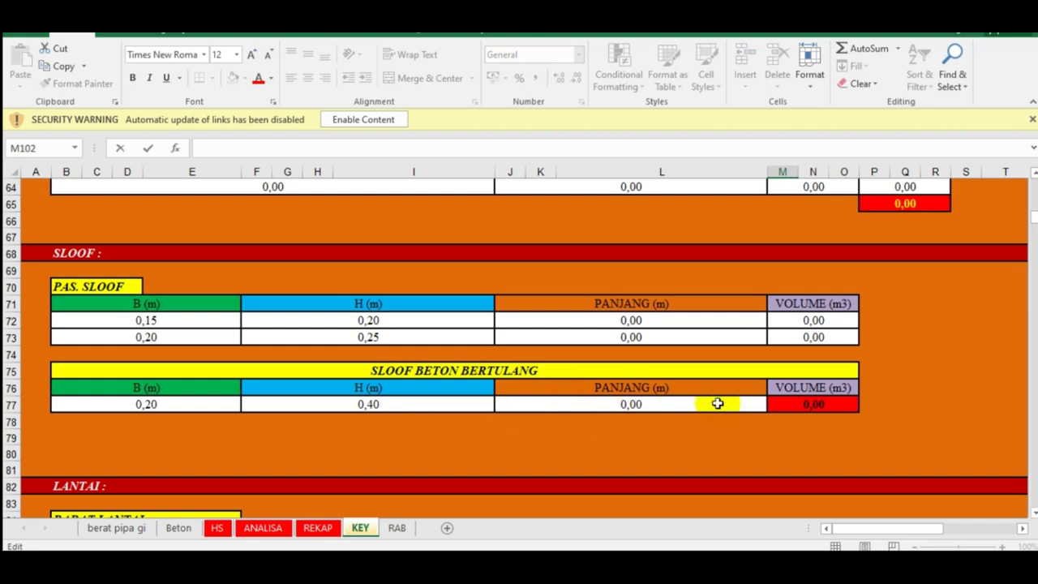
click(794, 405)
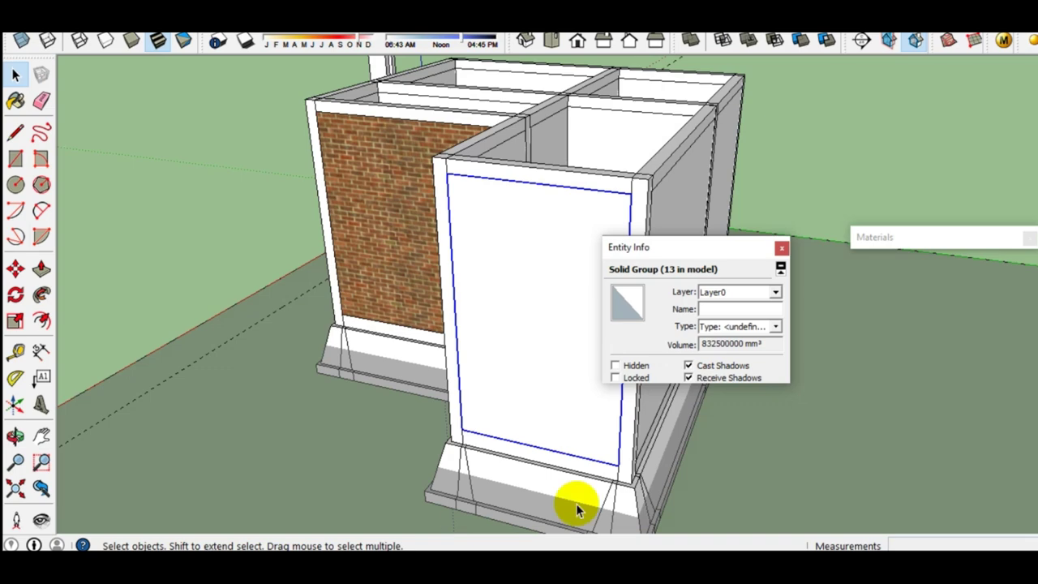
scroll(600, 487, up, 2)
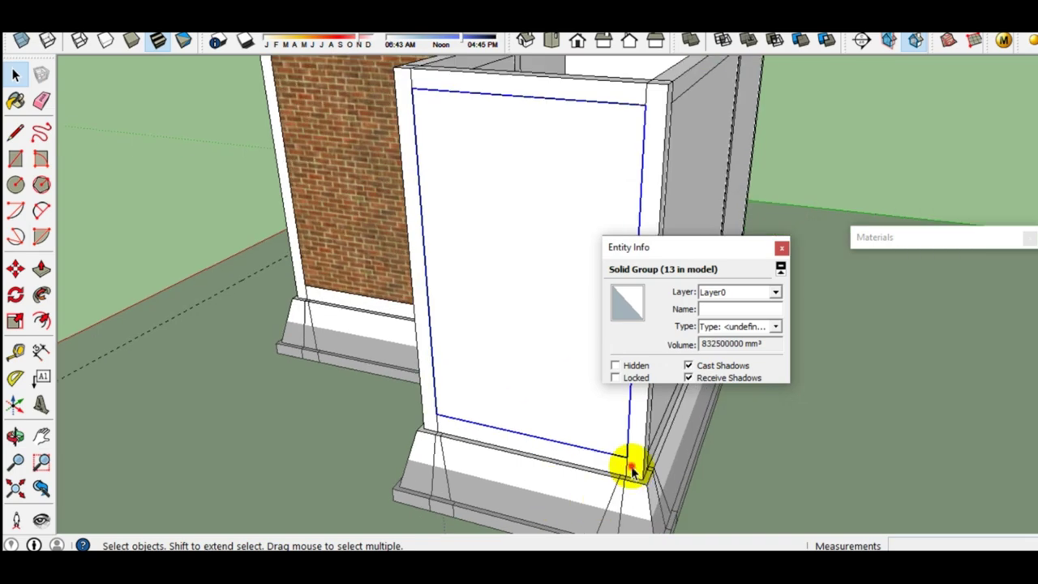
Step: Select the thin base strip at the wall's foot and view its volume reading
click(628, 464)
scroll(454, 438, up, 4)
scroll(343, 328, up, 2)
middle_drag(343, 328, 352, 347)
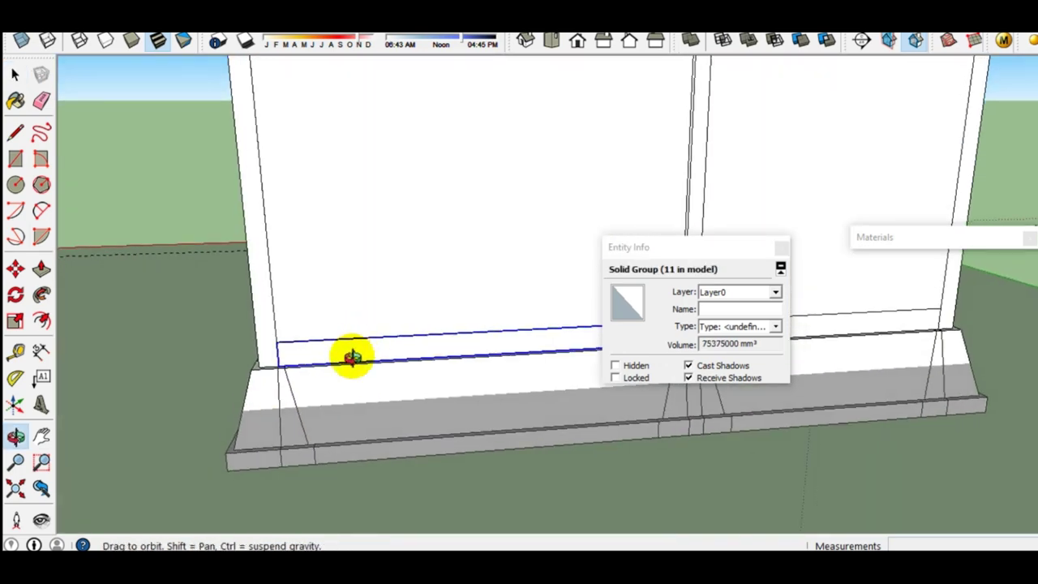
click(344, 374)
right_click(345, 374)
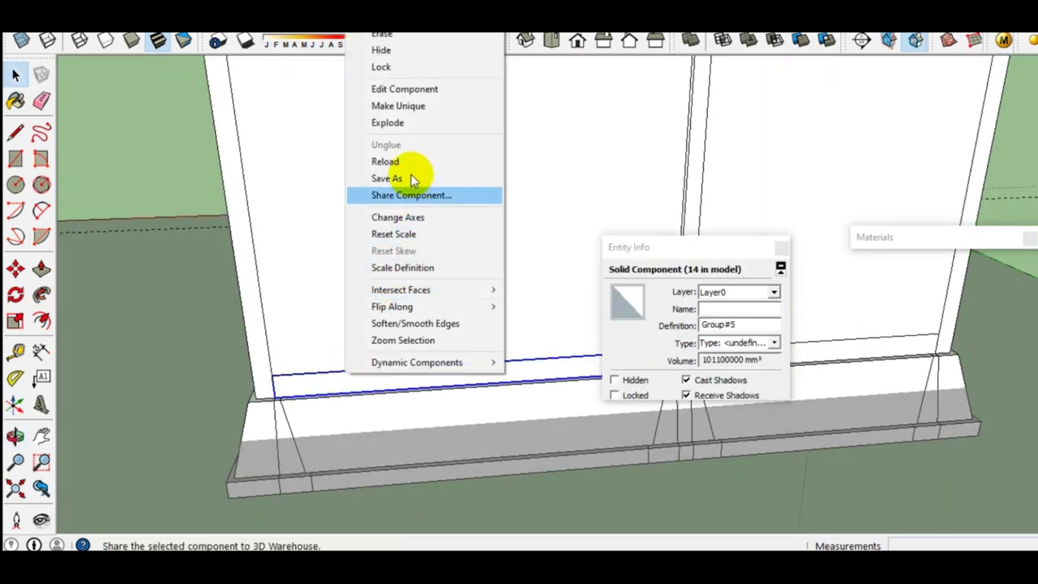
click(295, 399)
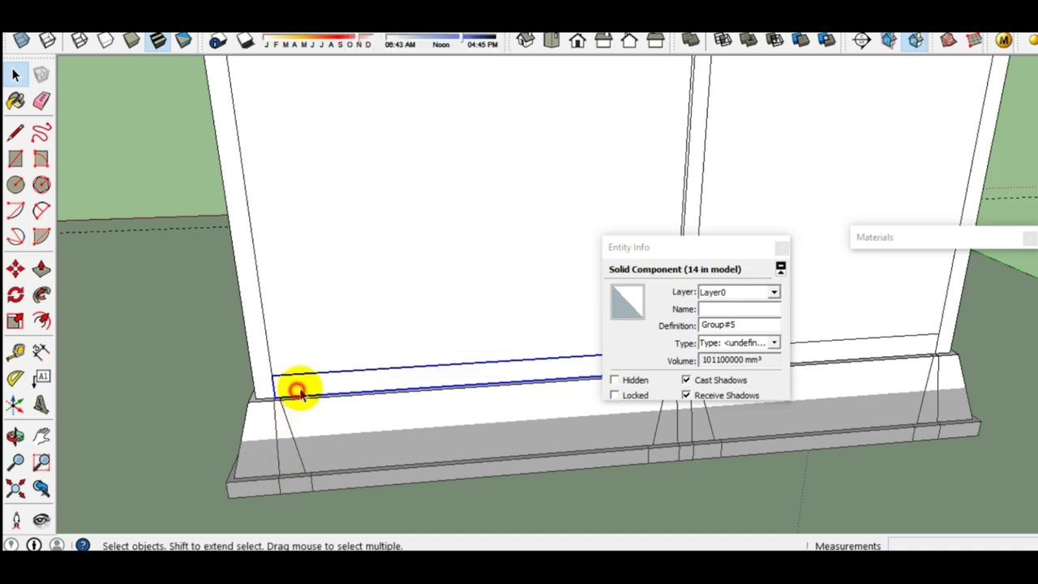
click(726, 361)
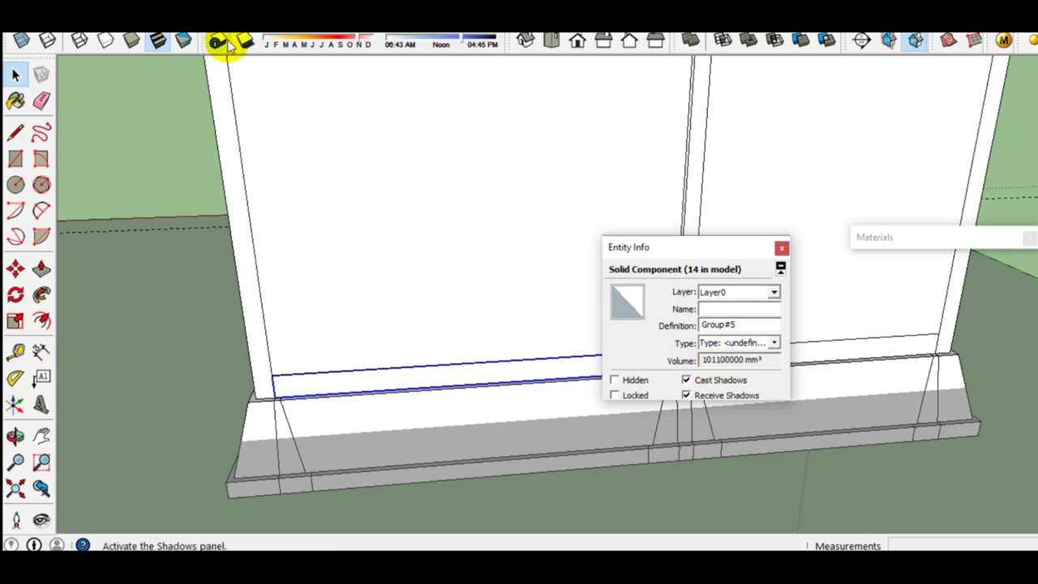
Step: Set the model units to metres with 0,000m precision in Model Info
click(203, 29)
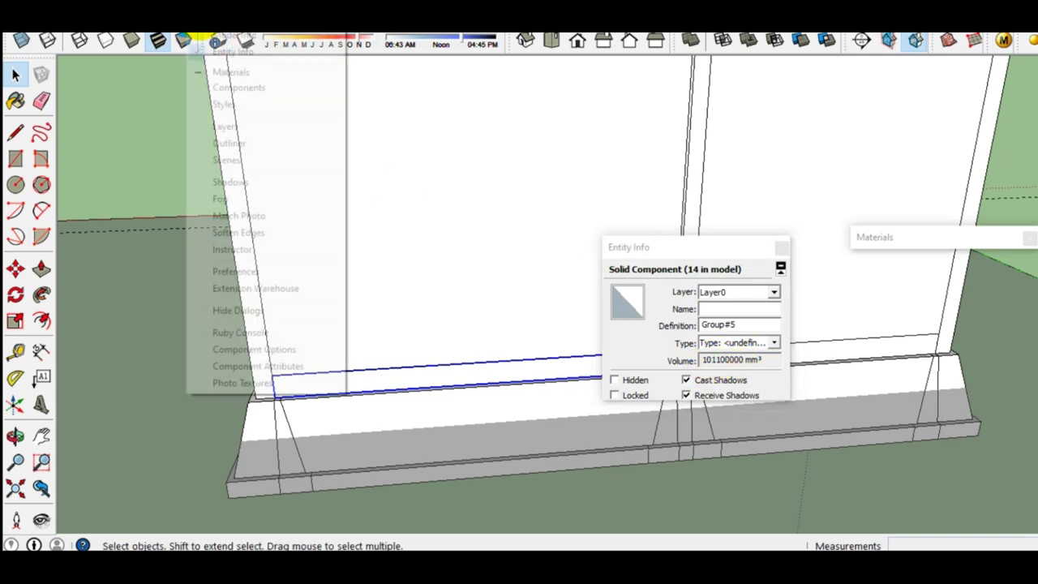
click(219, 37)
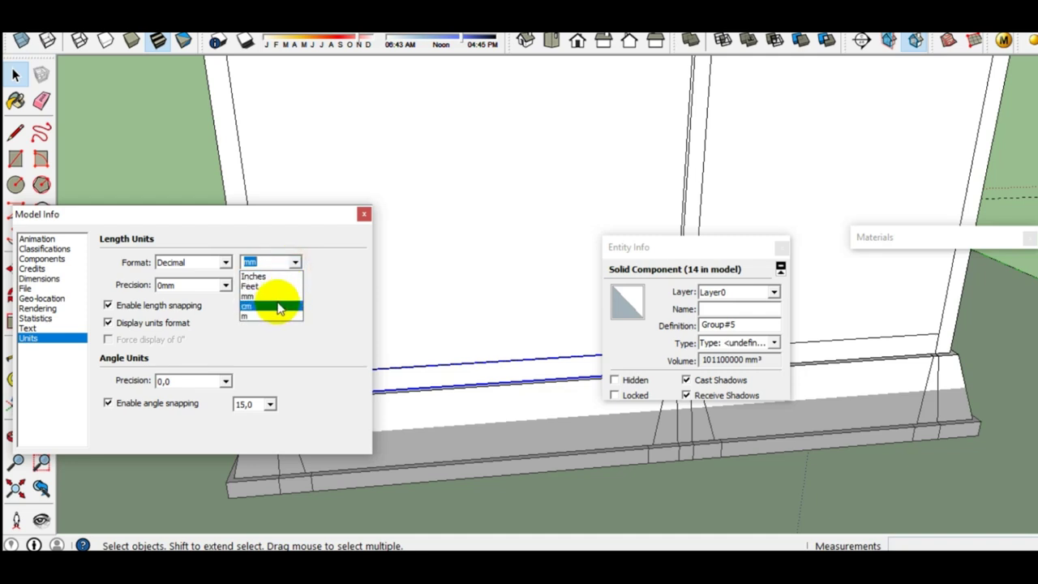
click(266, 316)
click(226, 284)
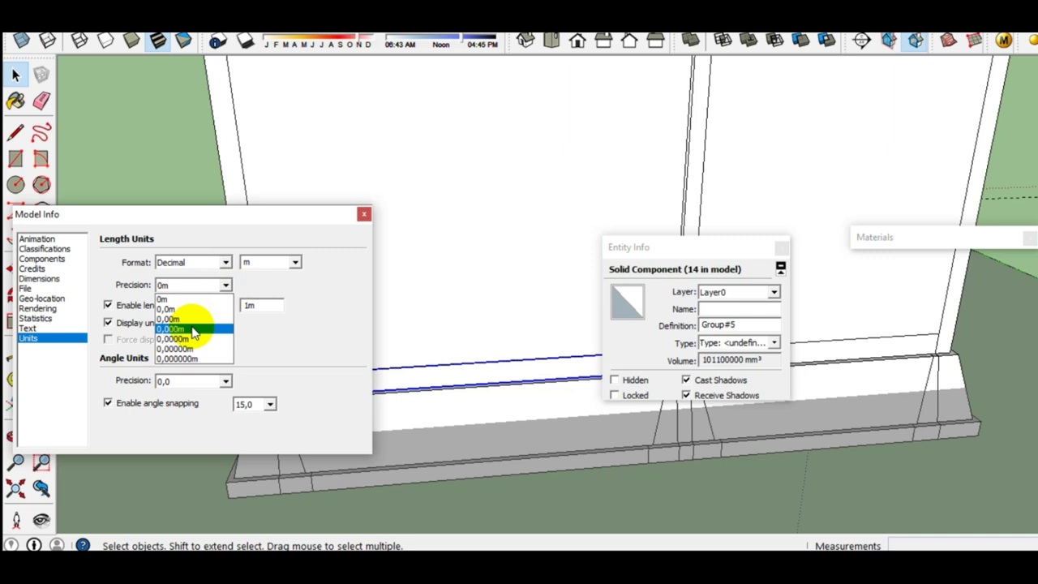
click(193, 329)
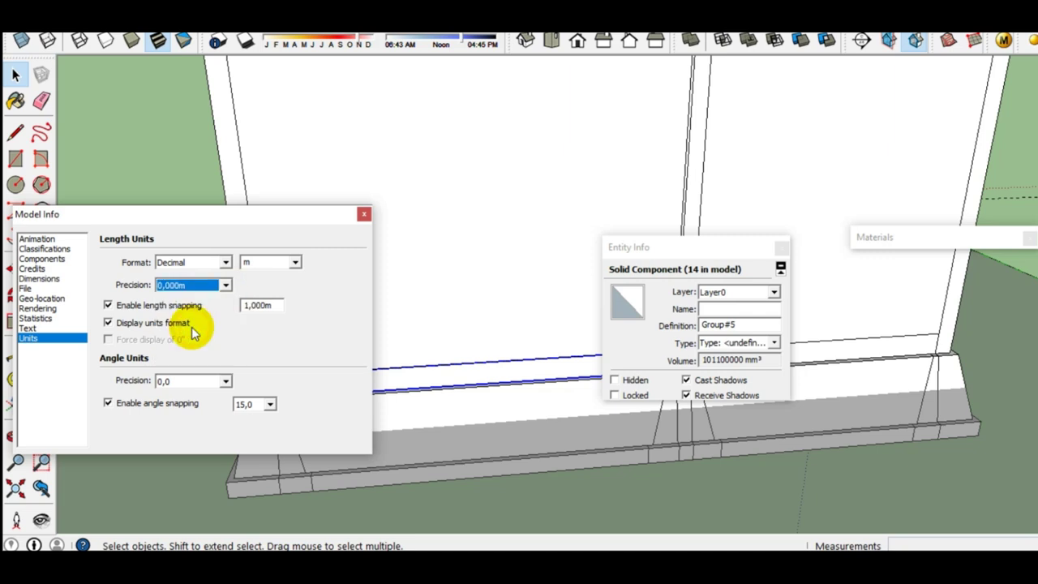
click(364, 216)
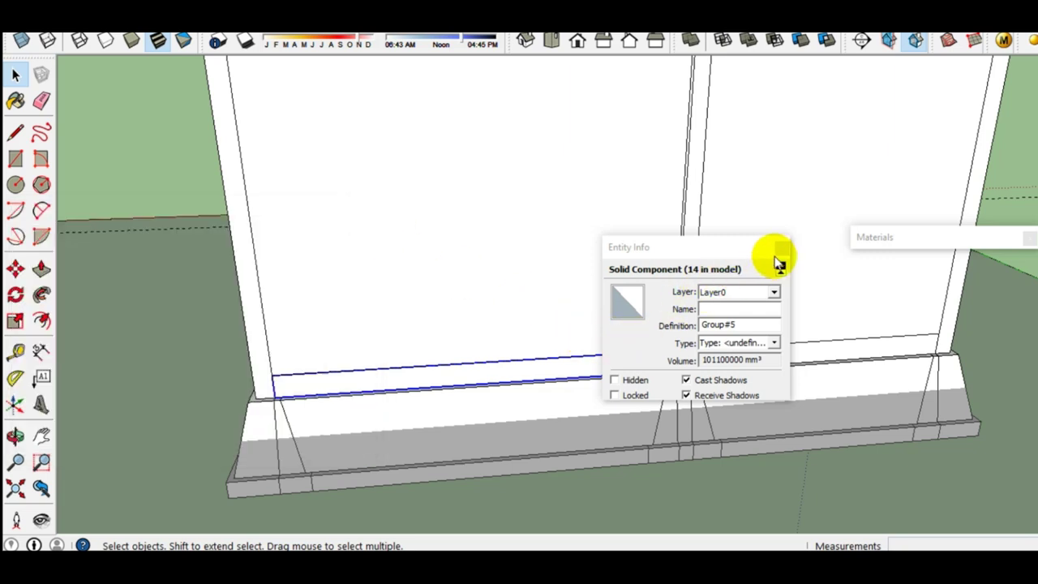
Step: Reopen the base strip's Entity Info and copy its 0,101 m³ volume
click(779, 249)
right_click(457, 369)
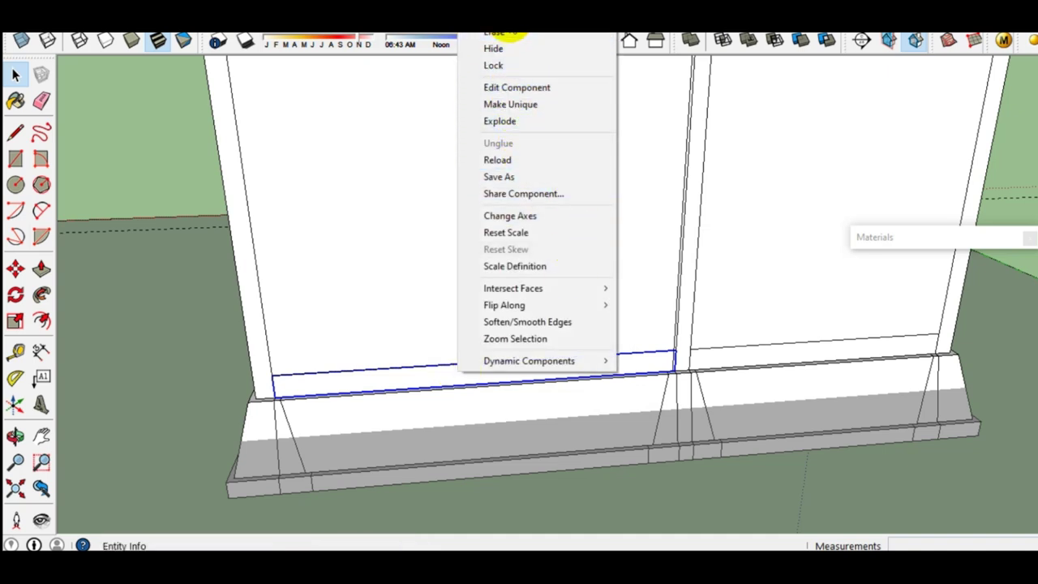
click(514, 33)
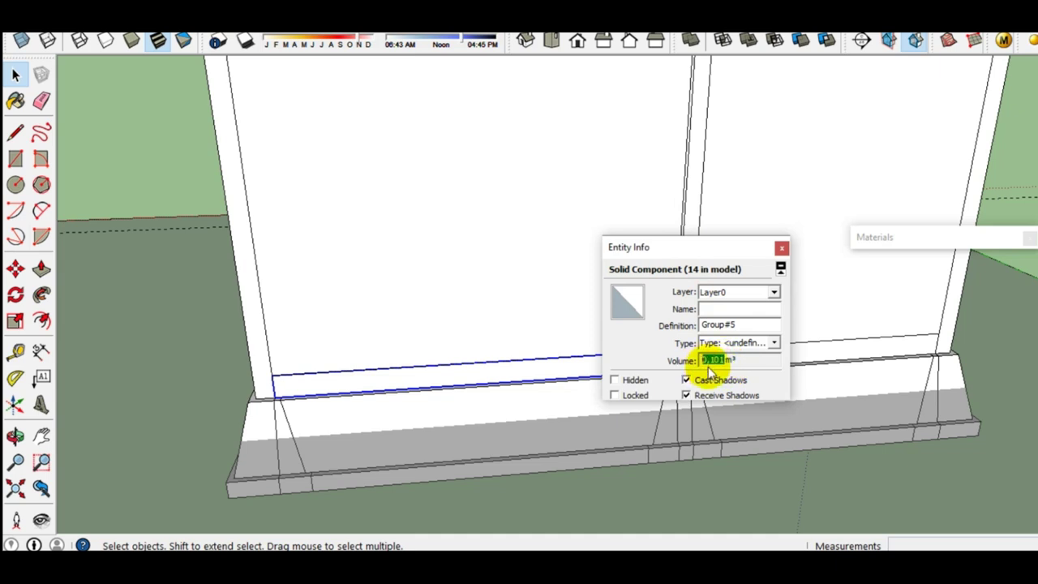
right_click(713, 359)
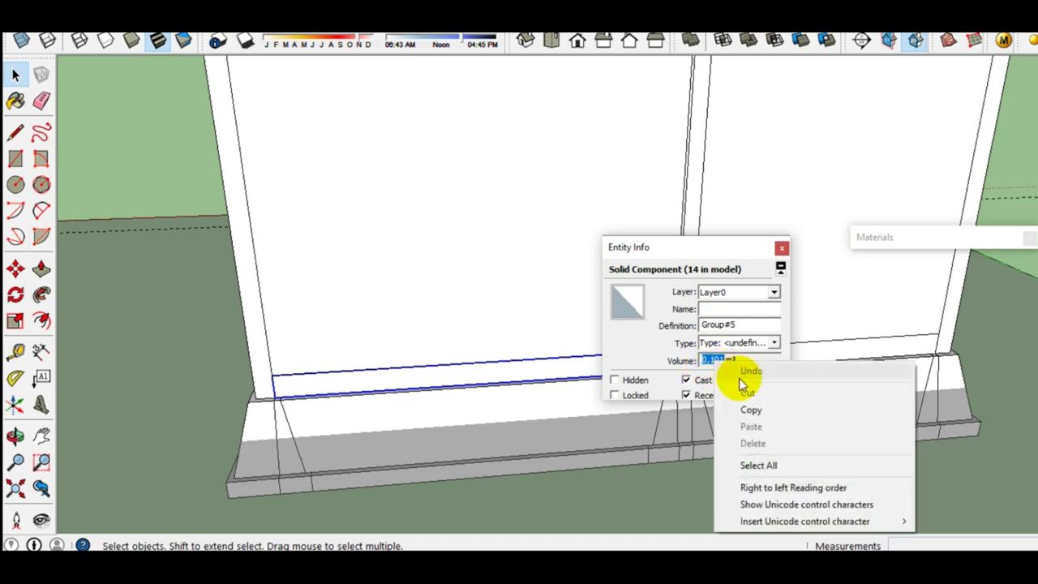
click(746, 411)
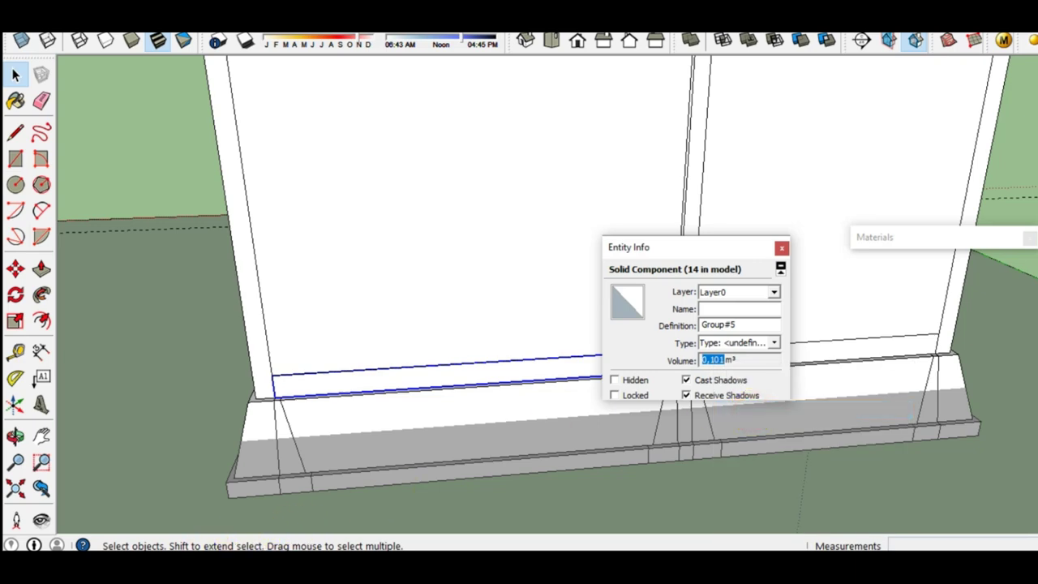
key(alt+Tab)
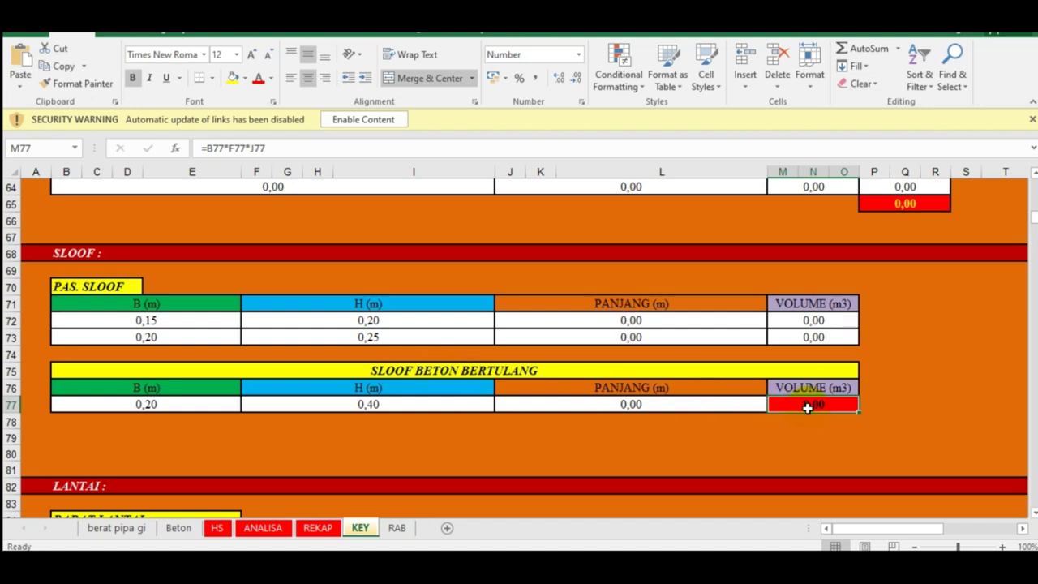
Step: Try pasting the volume into M77, cancel the size-mismatch paste, and keep M77's formula unchanged
key(ctrl+v)
click(726, 264)
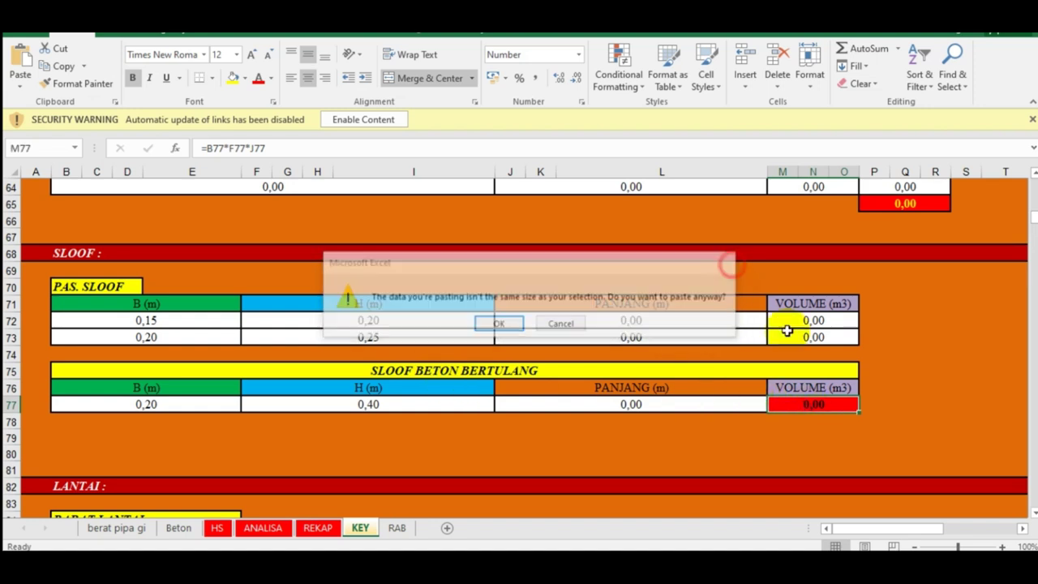
double_click(825, 407)
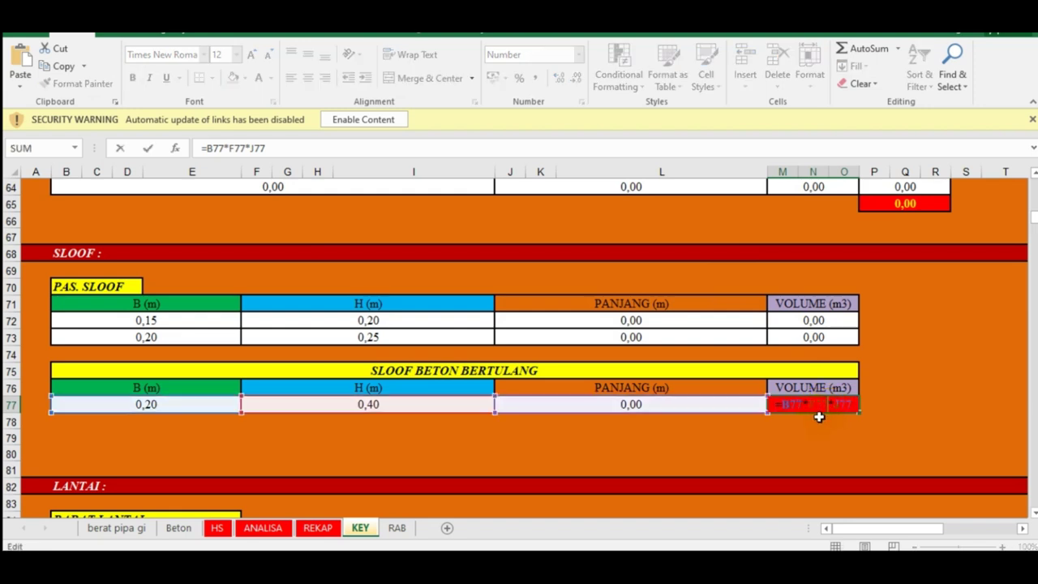
key(Return)
click(817, 406)
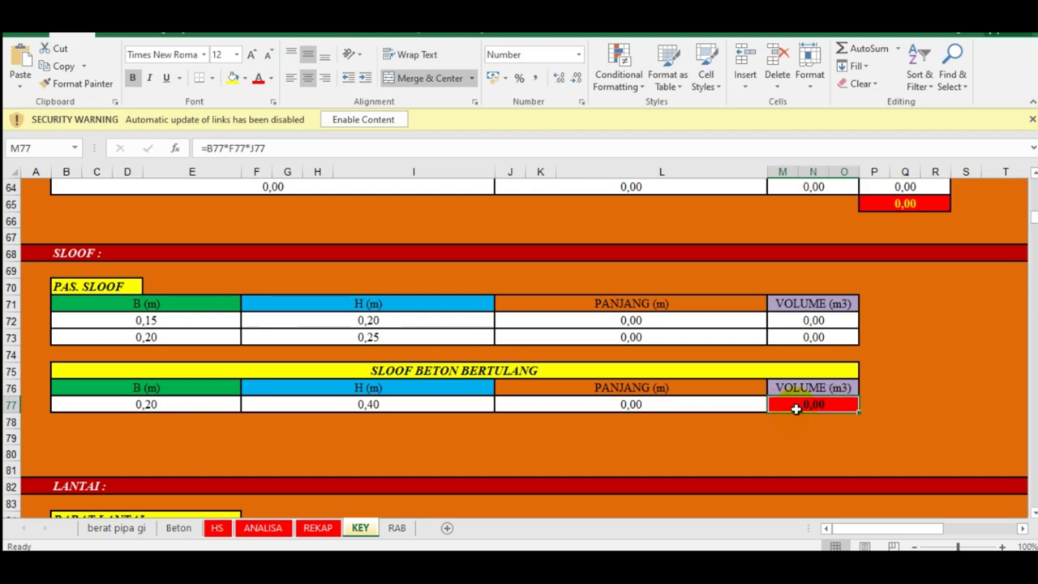
Step: Scroll the KEY sheet's foundation volume tables to the PONDASI TELAPAK section
scroll(808, 408, up, 1)
scroll(803, 381, up, 3)
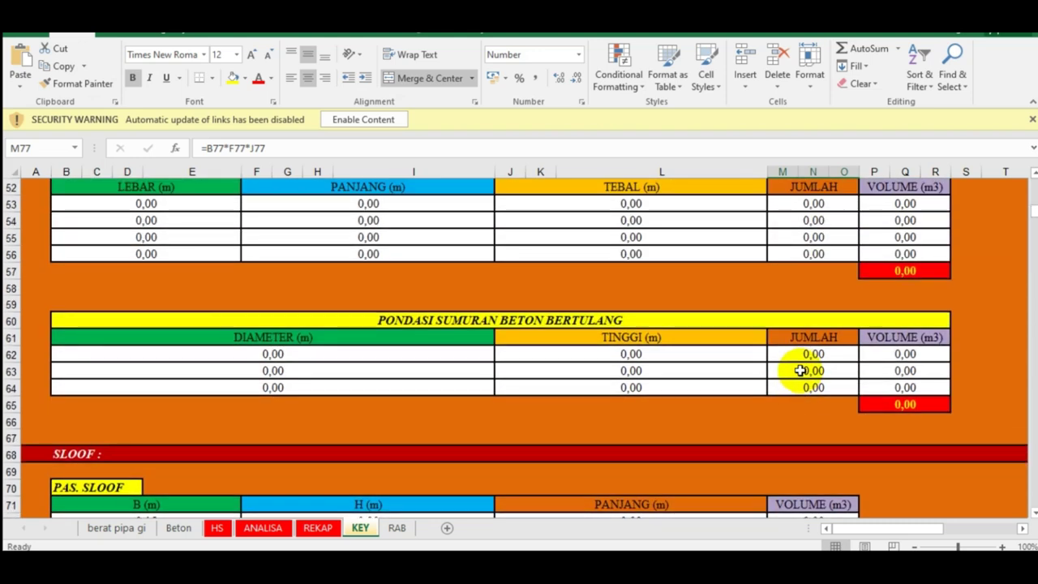
scroll(801, 368, down, 2)
scroll(801, 368, up, 3)
scroll(801, 366, up, 6)
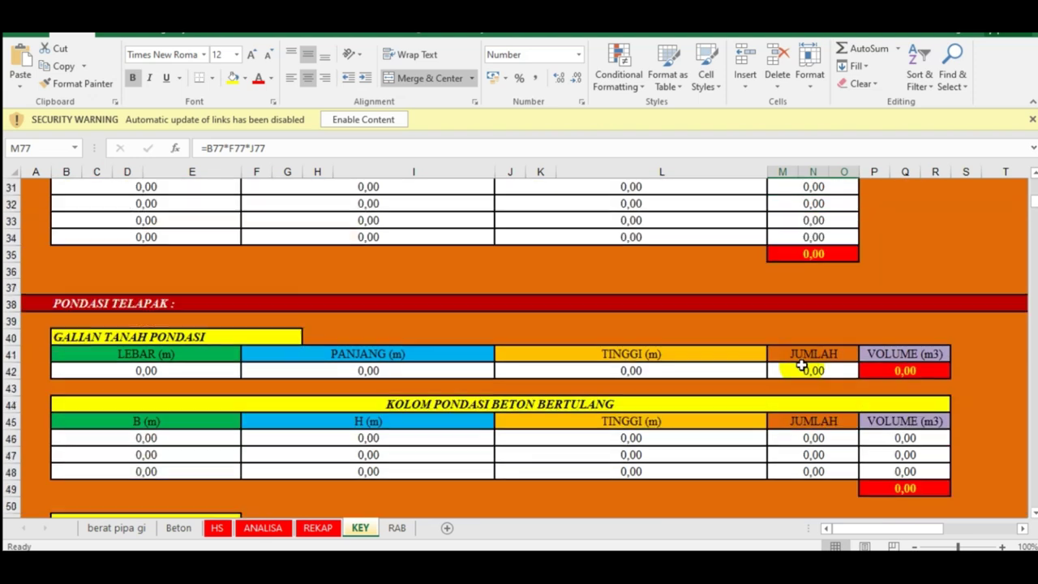
scroll(802, 365, up, 8)
scroll(805, 352, up, 2)
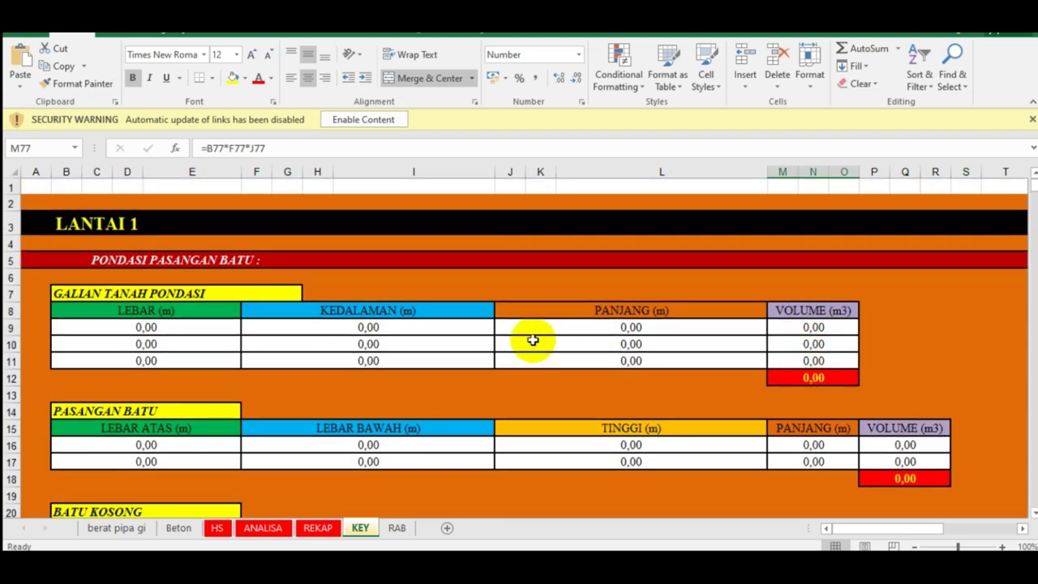
scroll(585, 383, down, 4)
scroll(649, 402, down, 1)
scroll(702, 417, down, 2)
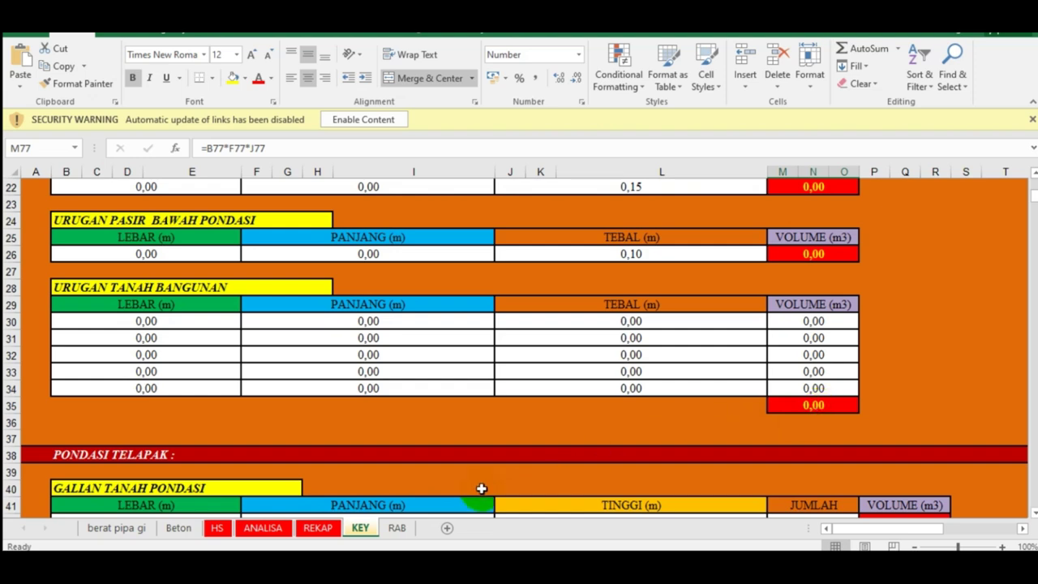
Step: Browse the RAB cost summary sheet, then return to the KEY sheet
click(397, 528)
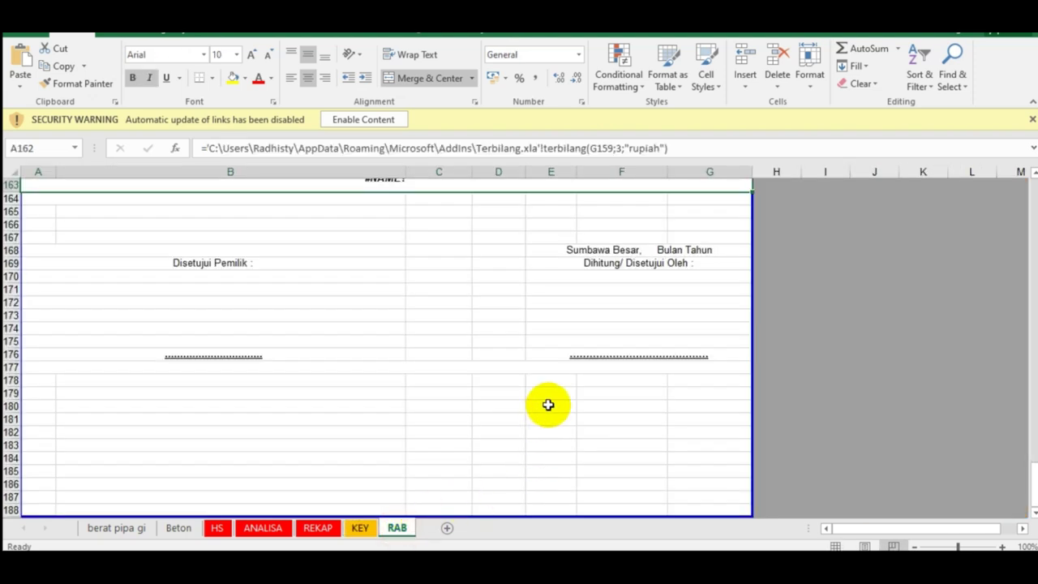
scroll(546, 405, up, 5)
scroll(547, 405, up, 5)
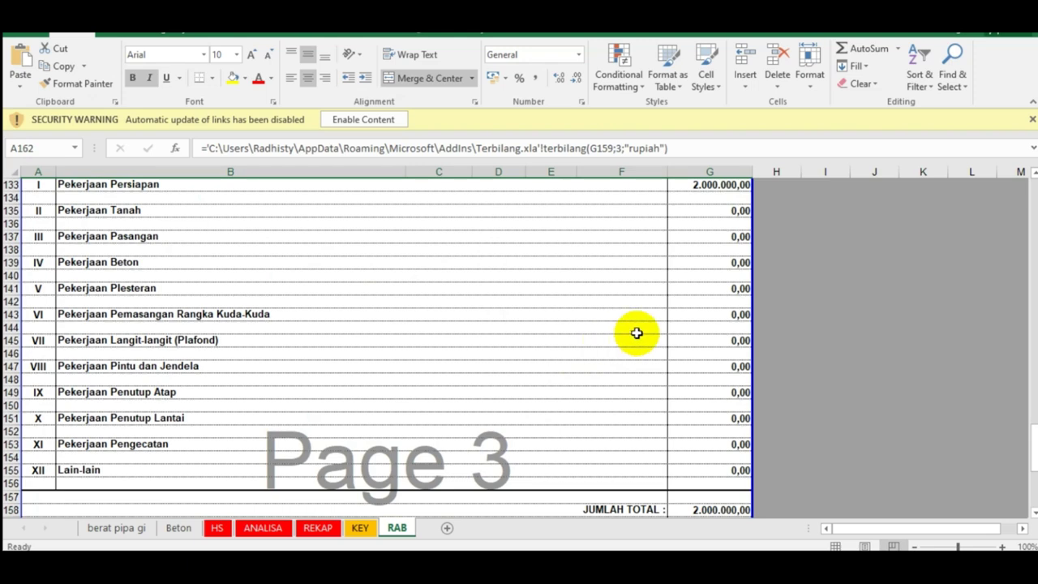
scroll(633, 331, up, 2)
scroll(633, 331, up, 2)
scroll(636, 333, down, 3)
scroll(636, 332, down, 1)
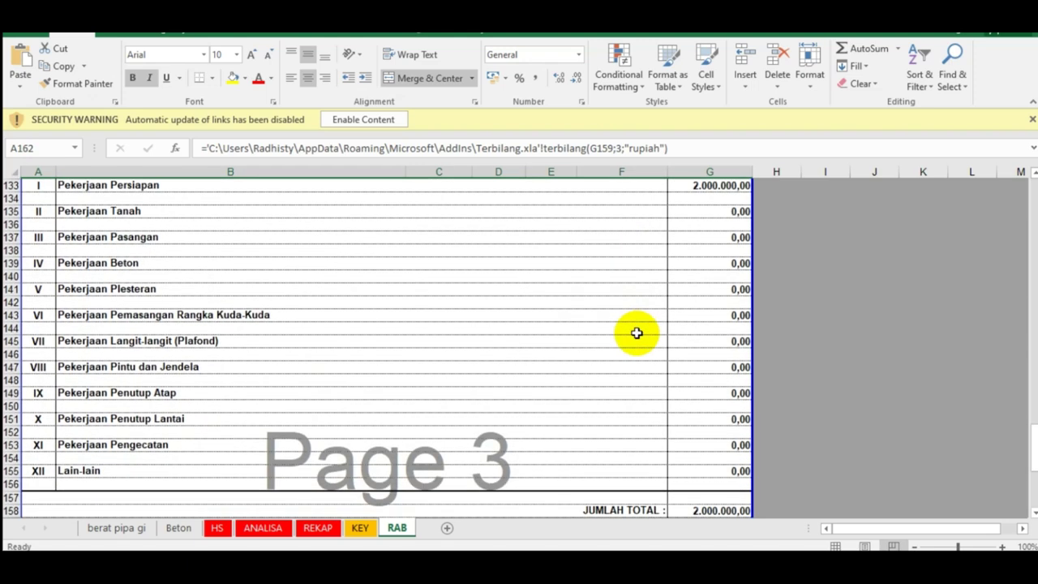
click(357, 529)
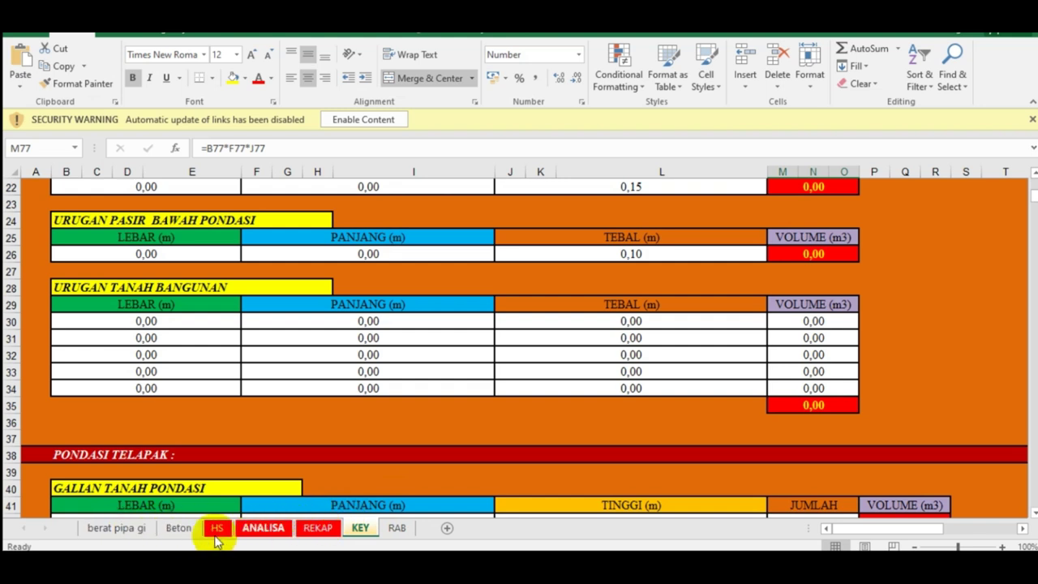
Step: Page through the berat pipa gi and Beton sheets to the HS sanitary fittings price list
click(134, 532)
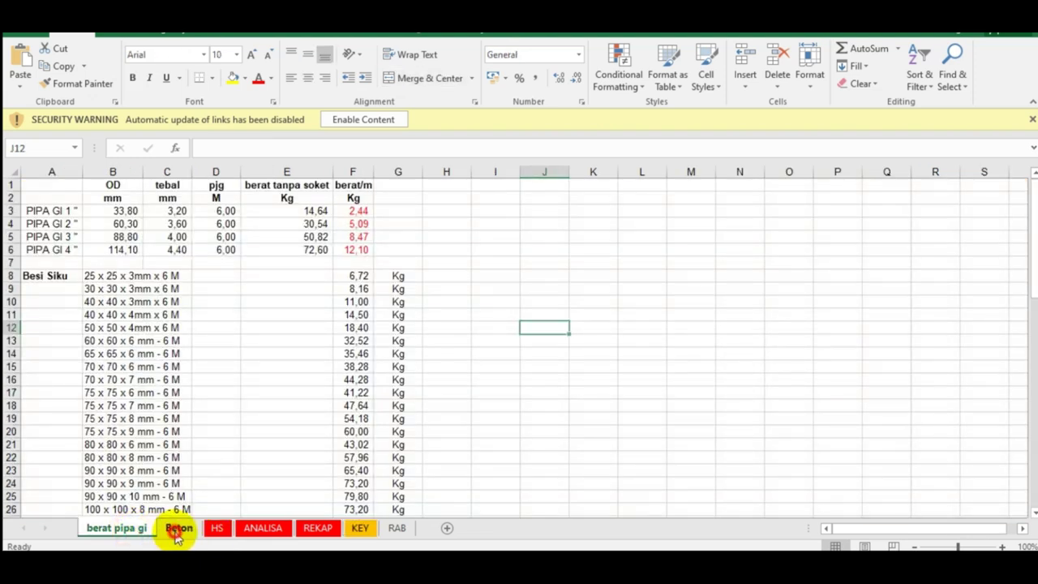
click(178, 528)
scroll(308, 421, up, 2)
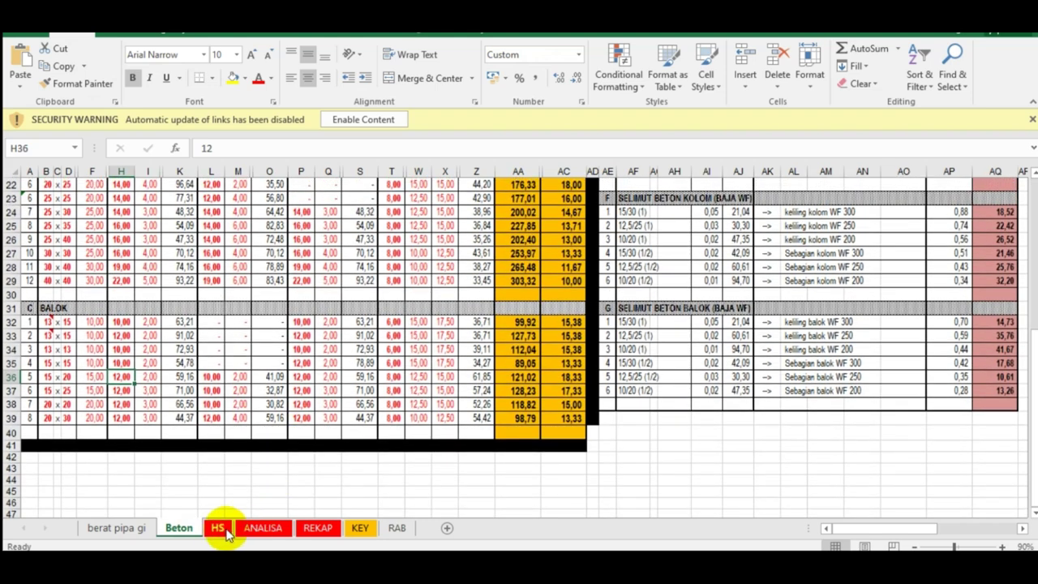
click(217, 529)
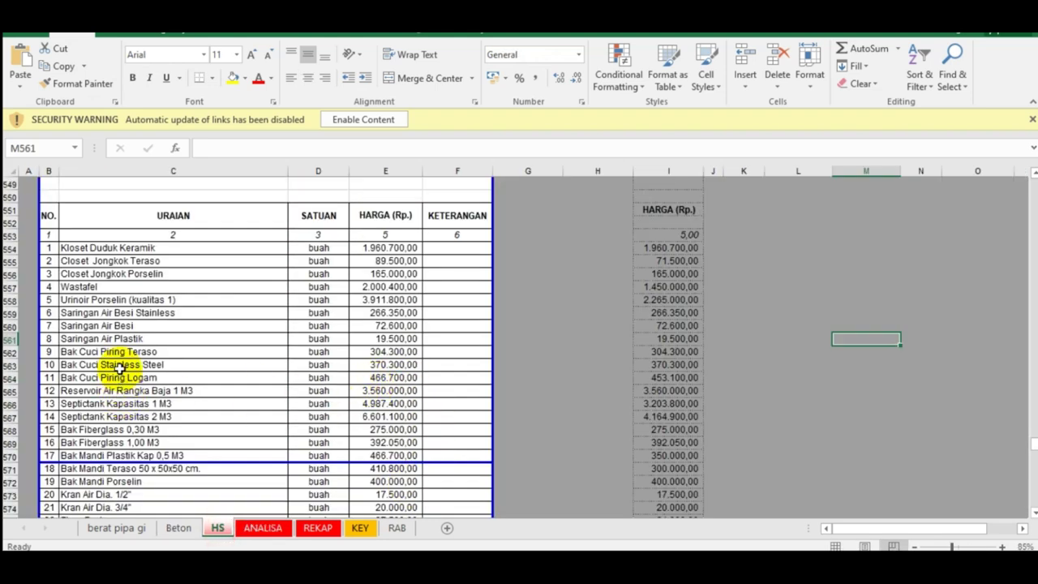
scroll(118, 365, down, 1)
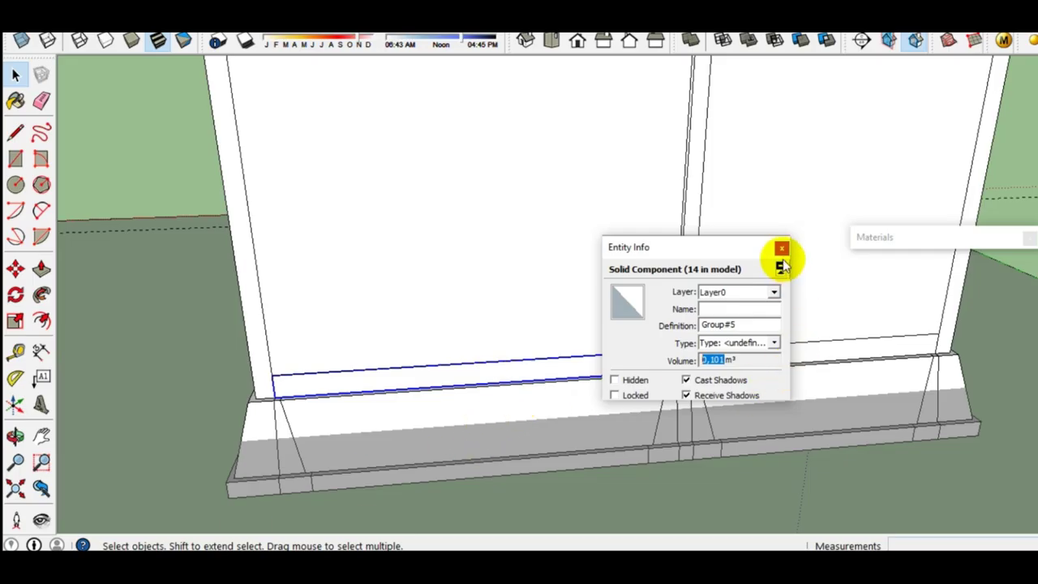
click(782, 261)
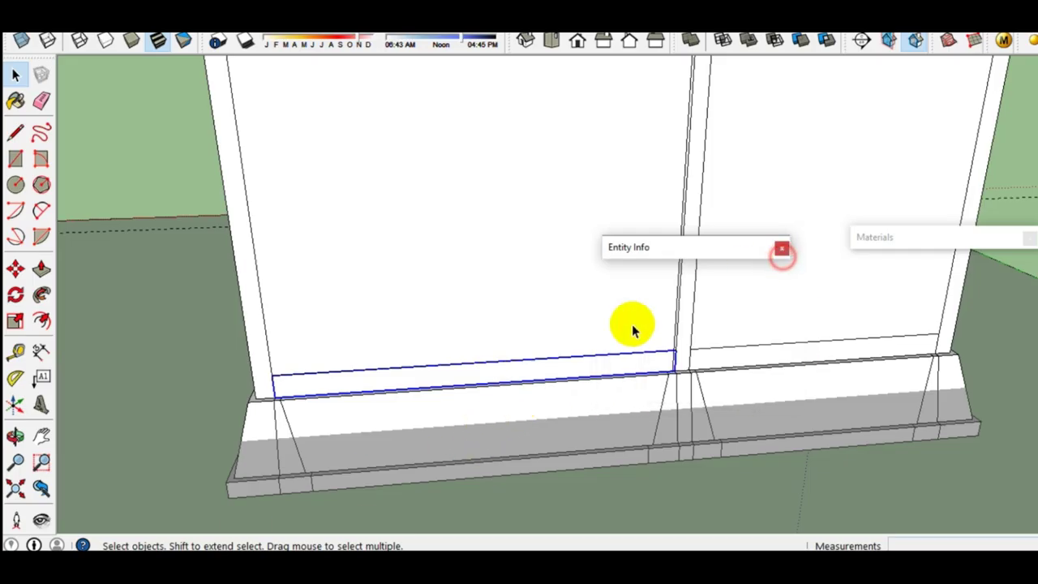
Step: Merge the left wall face, corner strip and right face into one Outer Shell solid
scroll(394, 365, down, 3)
mouse_move(394, 365)
middle_down()
mouse_move(470, 378)
mouse_move(537, 320)
mouse_move(690, 352)
mouse_move(323, 358)
mouse_move(551, 366)
mouse_move(551, 313)
middle_up()
shift+click(488, 293)
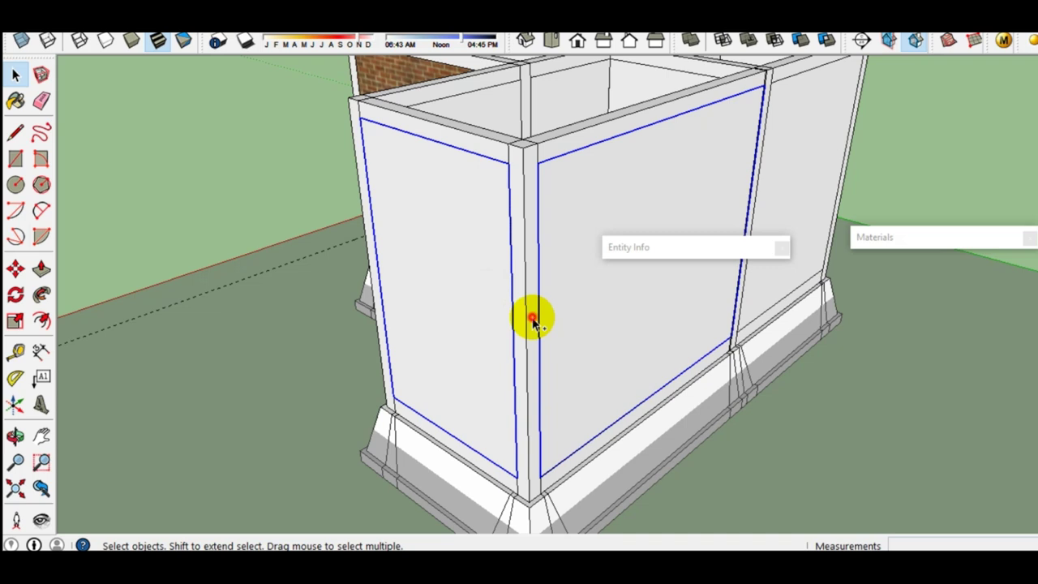
shift+click(532, 320)
click(569, 318)
shift+click(528, 317)
shift+click(491, 306)
right_click(535, 305)
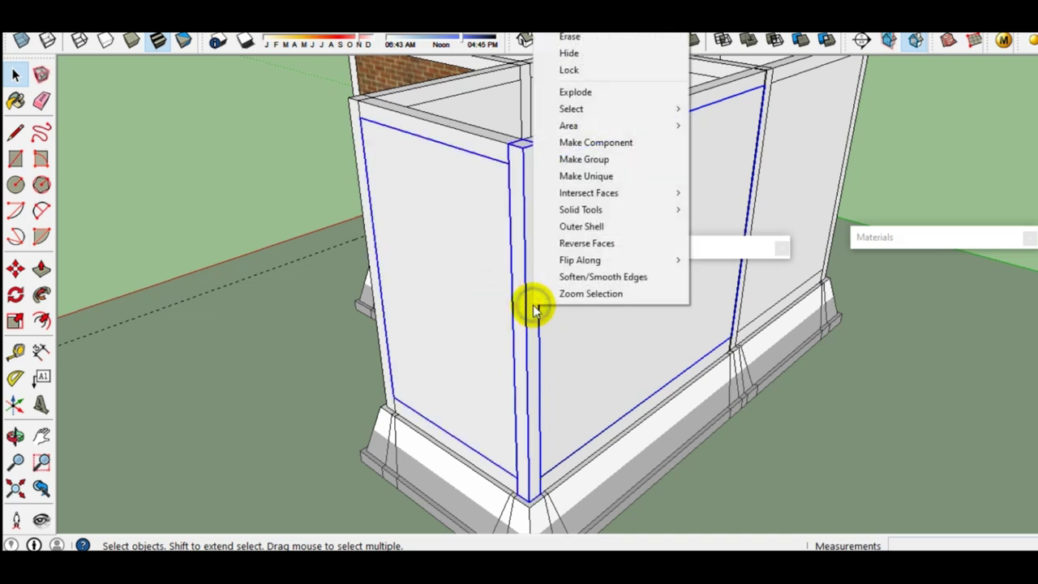
click(595, 226)
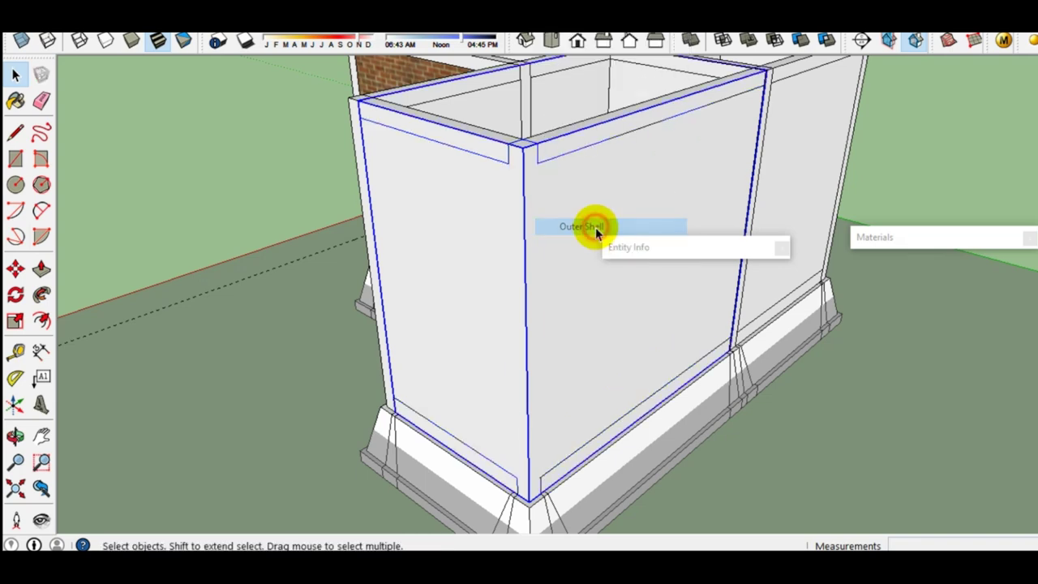
Step: Show the model as a Front view in Parallel Projection and select the whole front wall
mouse_move(463, 274)
middle_down()
mouse_move(330, 256)
mouse_move(889, 200)
mouse_move(413, 232)
mouse_move(810, 216)
middle_up()
scroll(549, 228, down, 3)
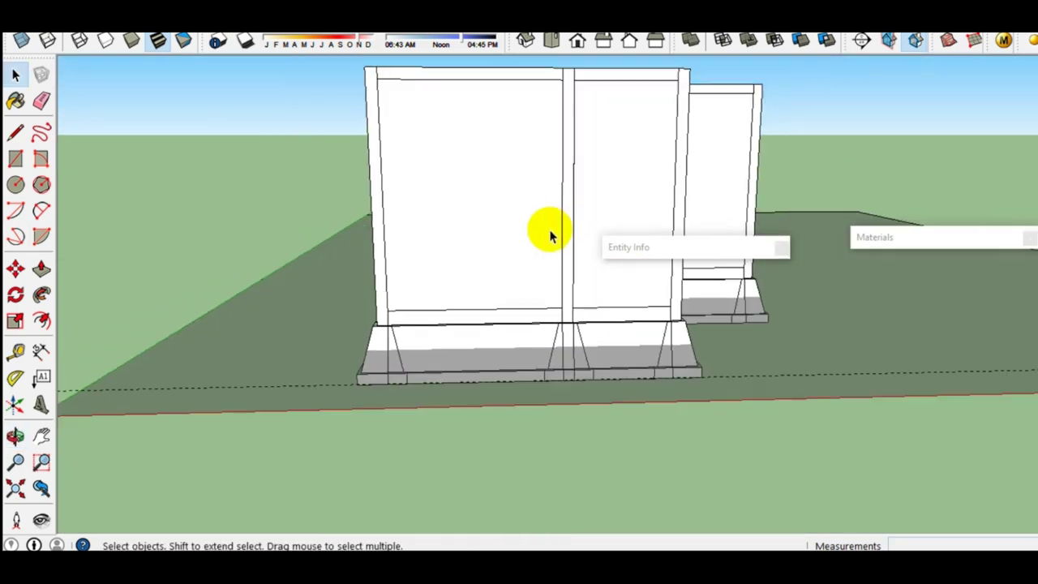
middle_drag(549, 227, 482, 352)
scroll(527, 312, up, 3)
scroll(527, 312, down, 1)
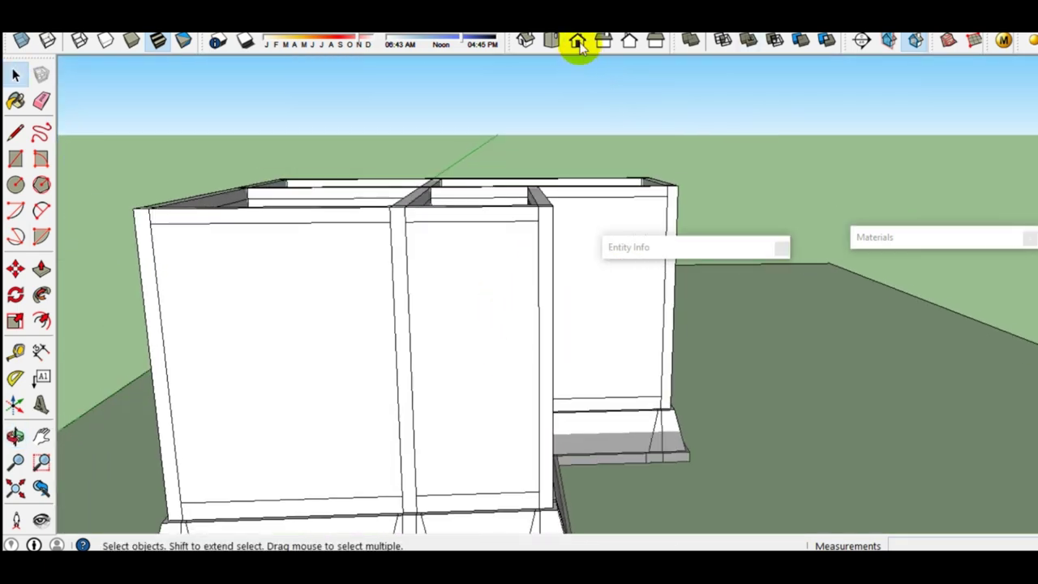
click(578, 42)
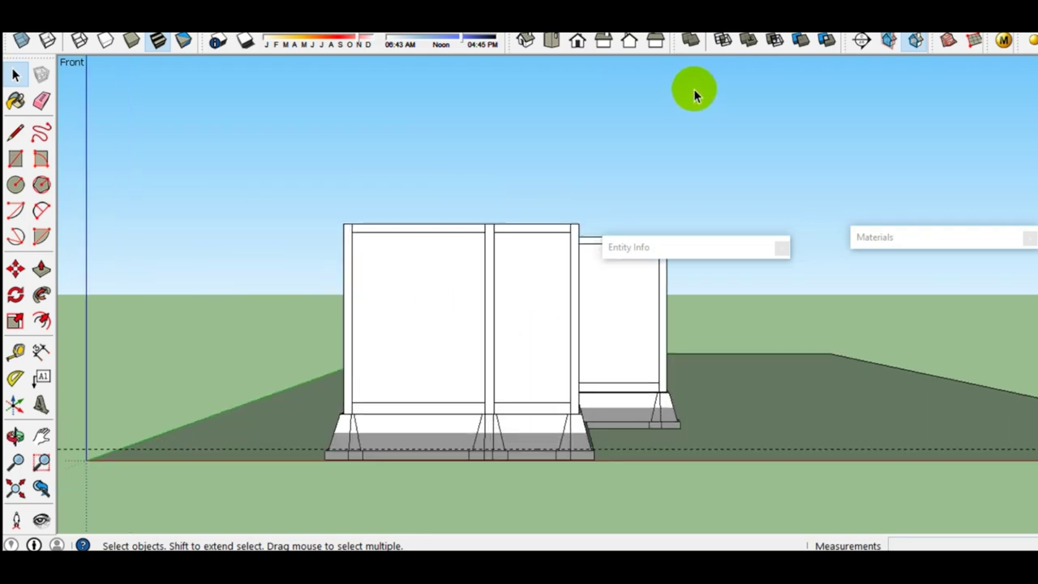
click(103, 36)
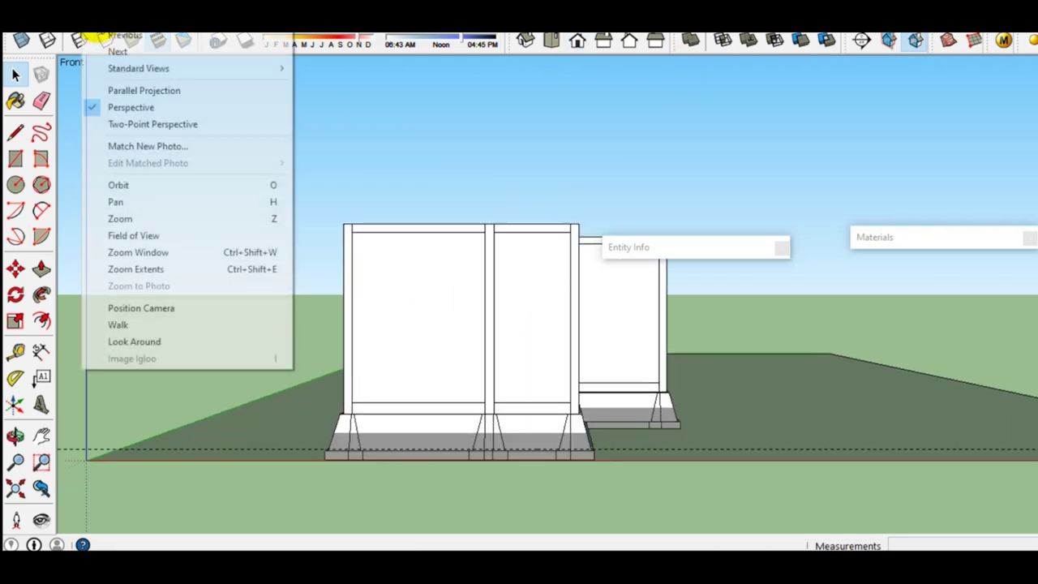
click(100, 90)
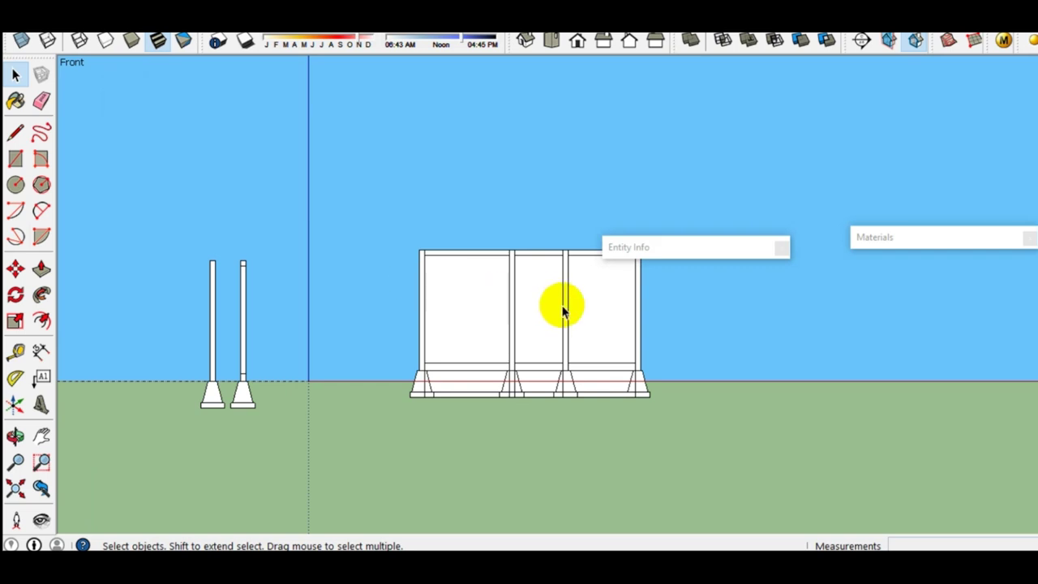
drag(666, 318, 364, 297)
right_click(470, 304)
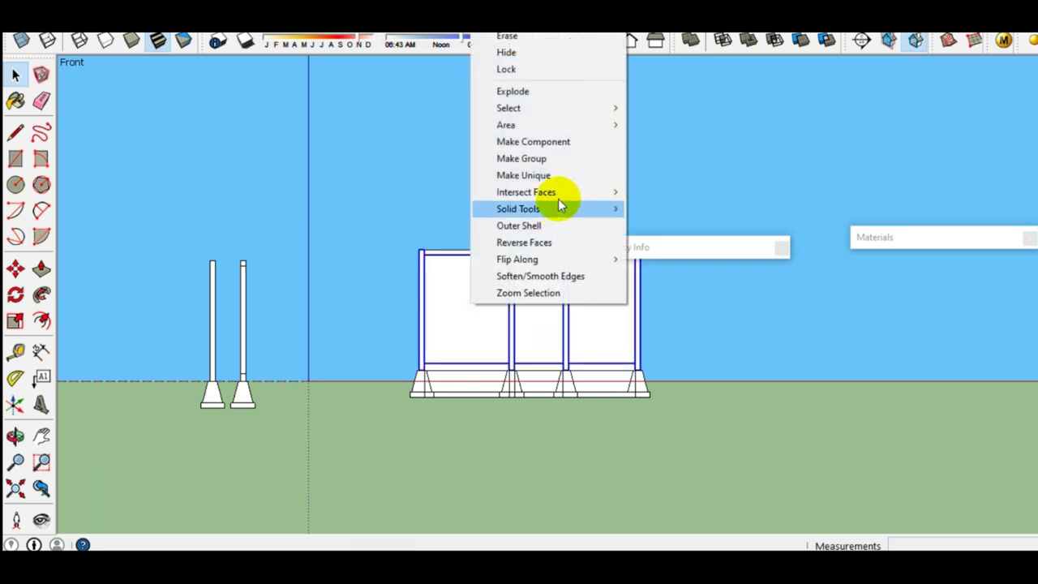
Step: Merge the wall into one outer shell, then return to perspective and orbit beneath the base
click(527, 225)
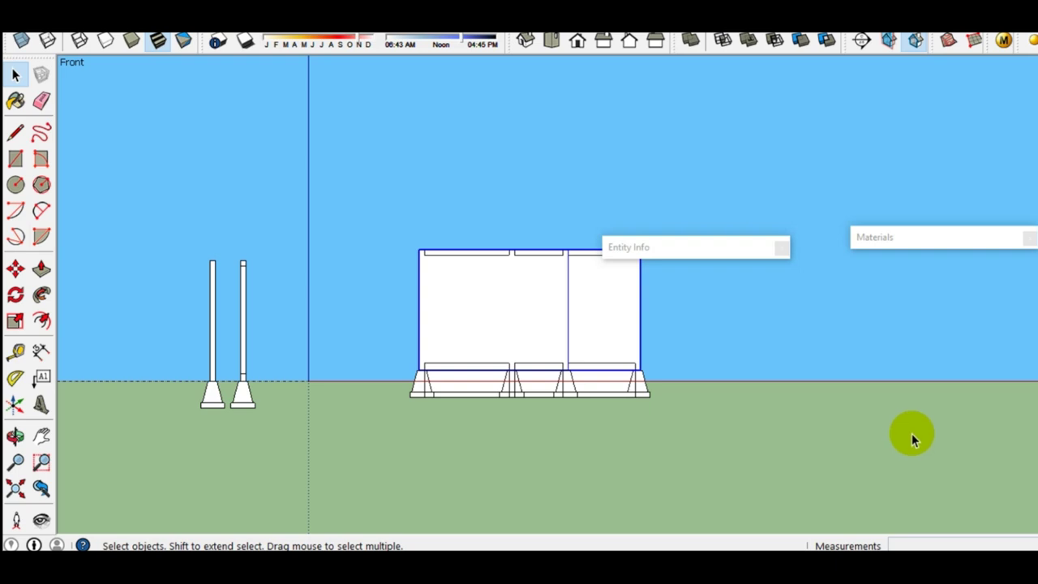
click(355, 219)
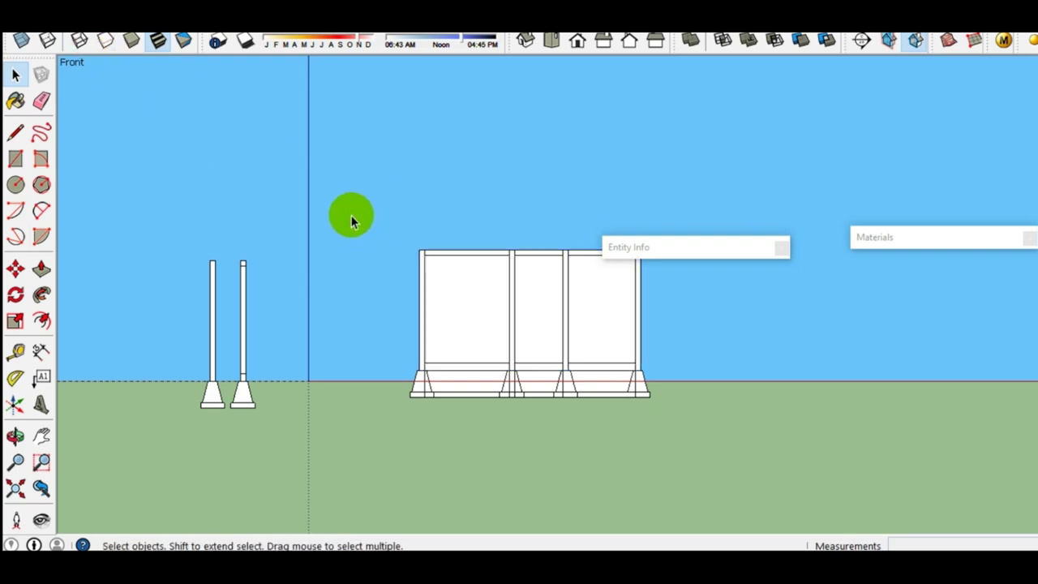
click(134, 37)
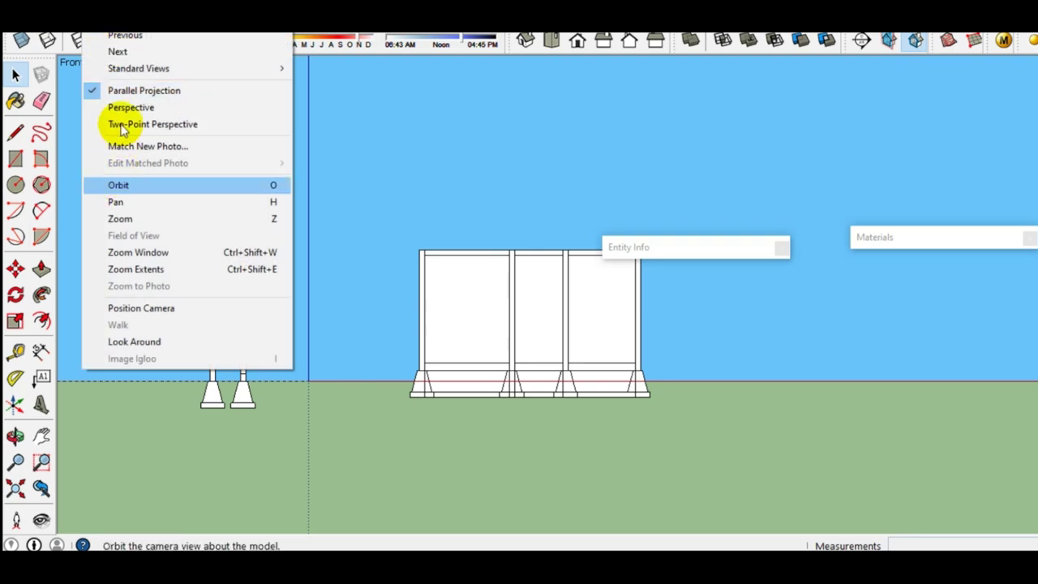
click(125, 107)
middle_drag(609, 348, 503, 389)
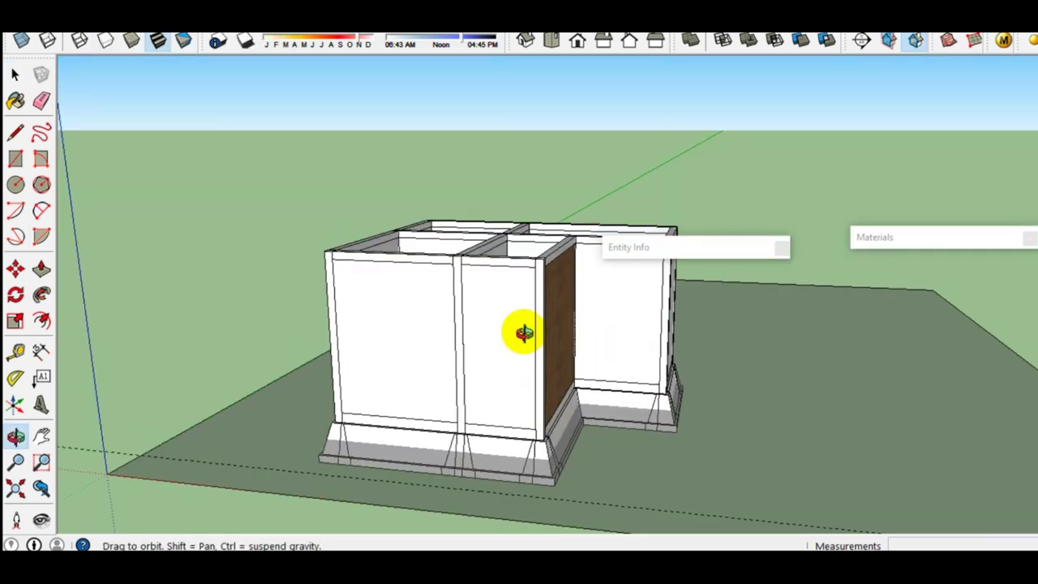
scroll(519, 394, up, 3)
scroll(583, 389, up, 3)
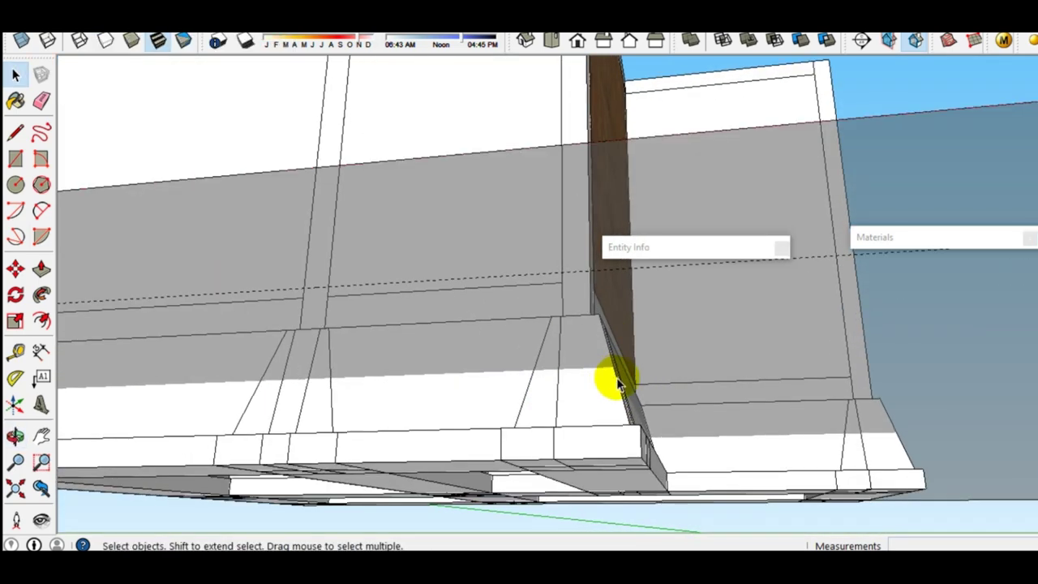
scroll(618, 371, up, 2)
scroll(625, 361, up, 2)
scroll(470, 283, up, 2)
scroll(568, 300, up, 2)
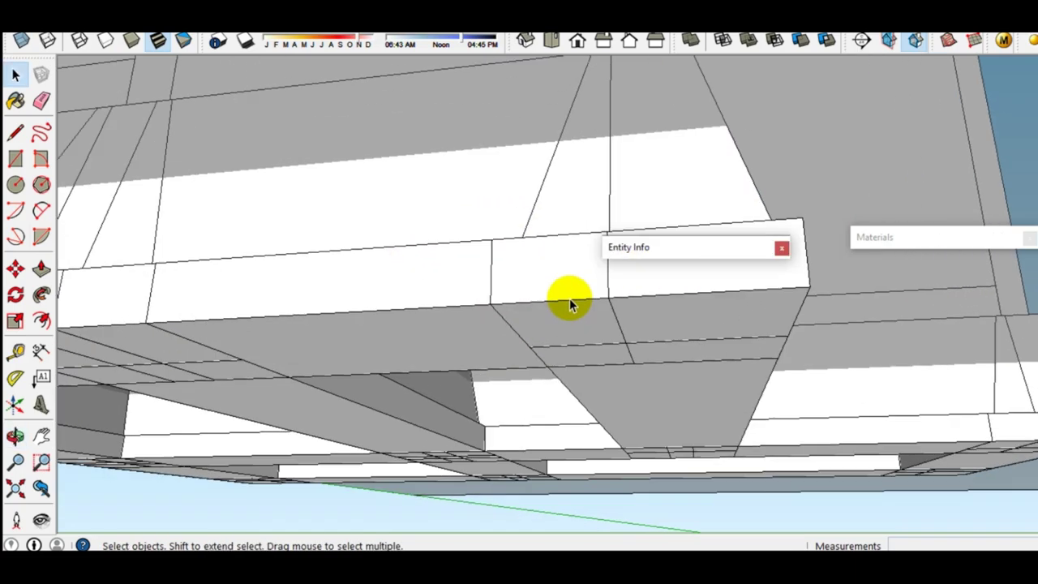
Step: Select a footing piece at the base and orbit around it to check it
click(568, 301)
mouse_move(498, 308)
middle_down()
mouse_move(236, 326)
mouse_move(613, 377)
middle_up()
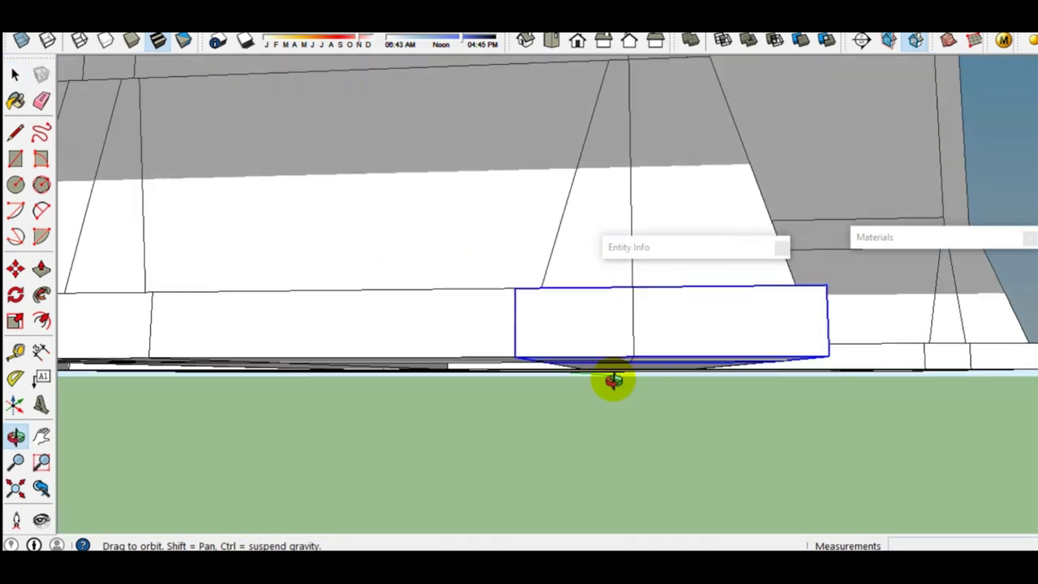
scroll(596, 335, down, 3)
scroll(588, 312, down, 2)
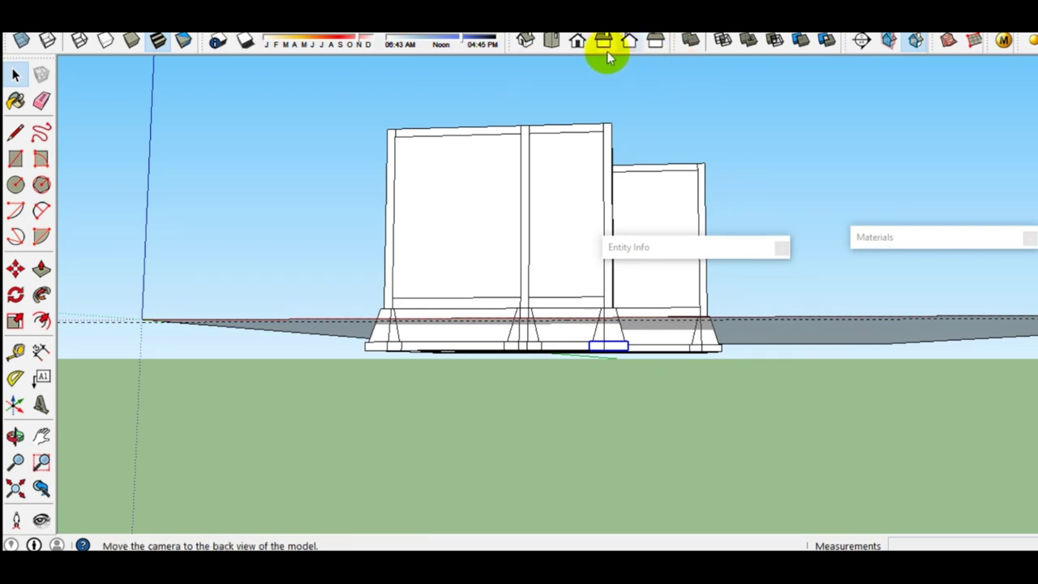
Step: Show the model in Front view with parallel projection
click(578, 43)
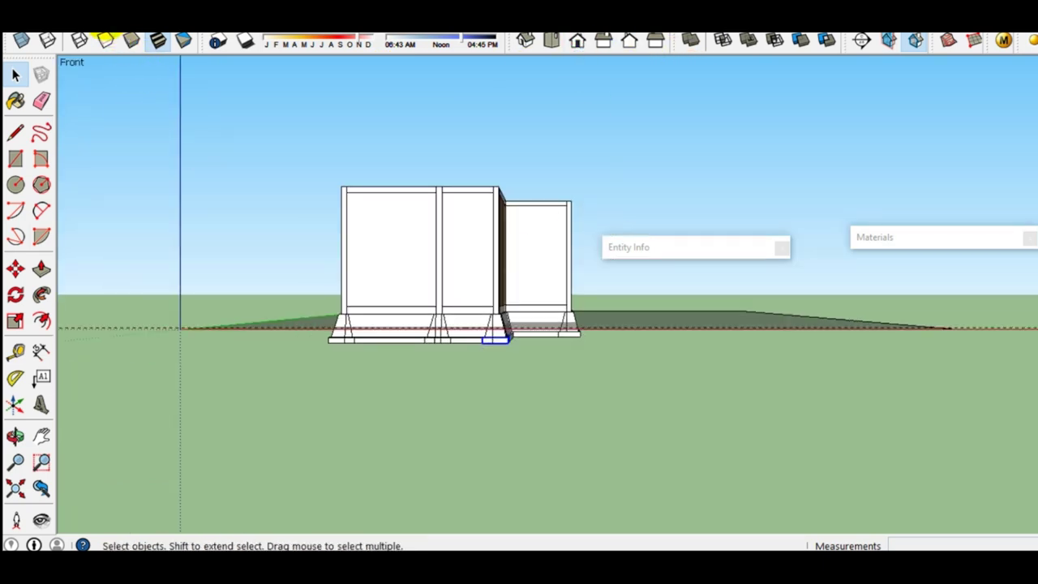
click(110, 28)
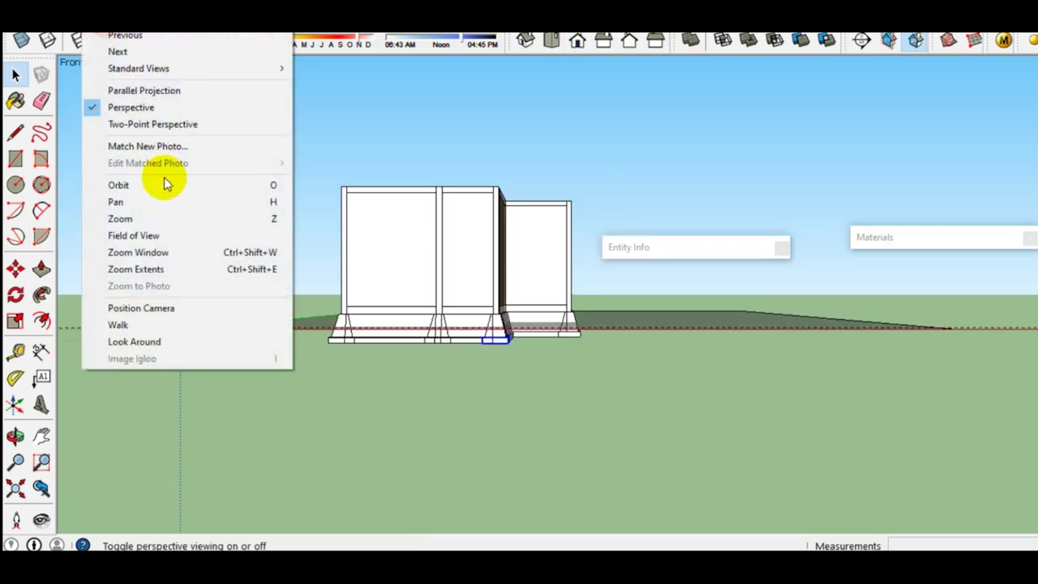
click(142, 91)
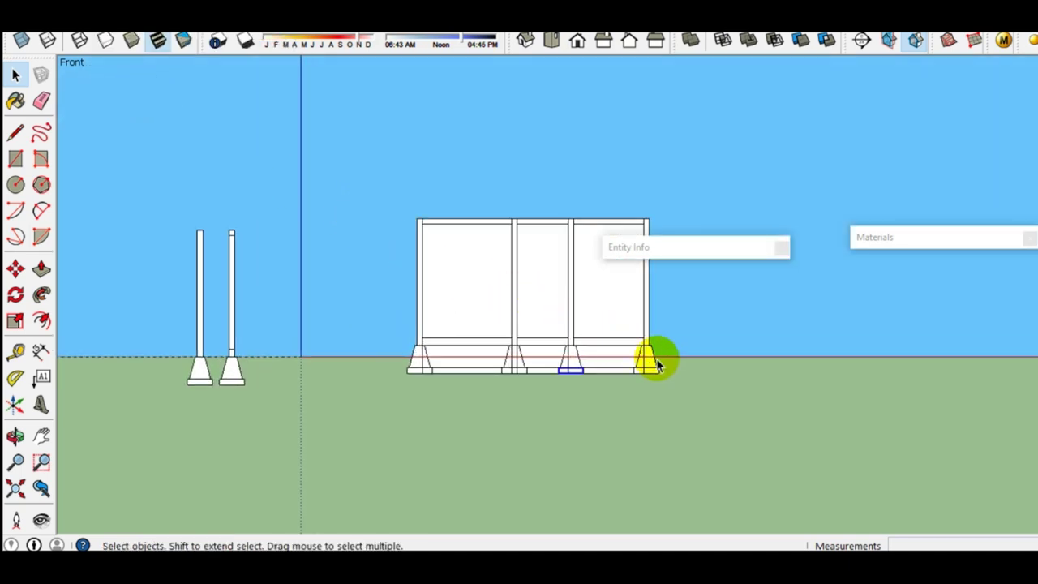
scroll(646, 364, up, 2)
scroll(324, 371, up, 1)
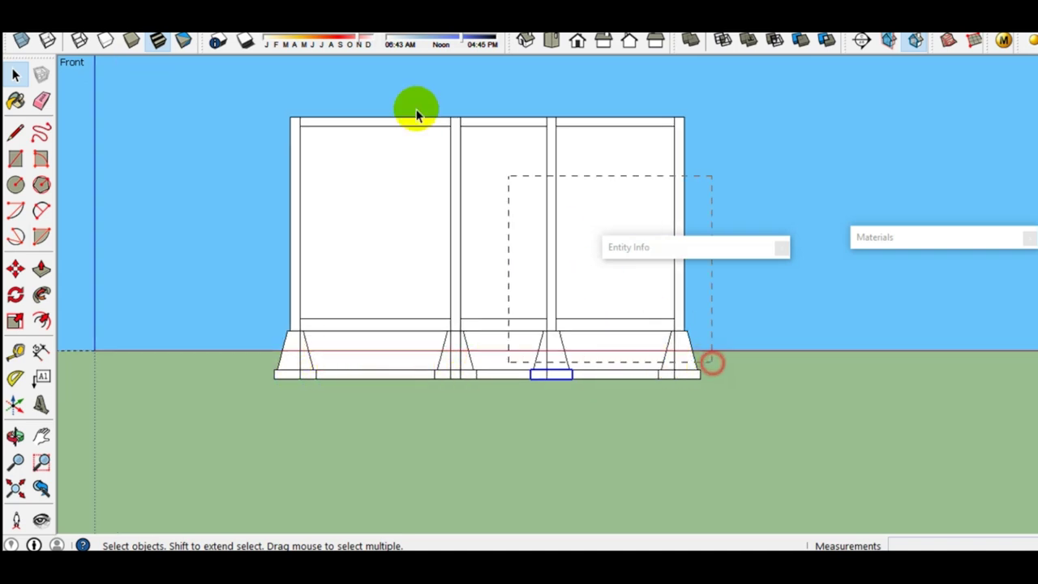
Step: Window-select the walls in the front elevation and hide them
drag(466, 141, 217, 88)
right_click(373, 186)
click(408, 233)
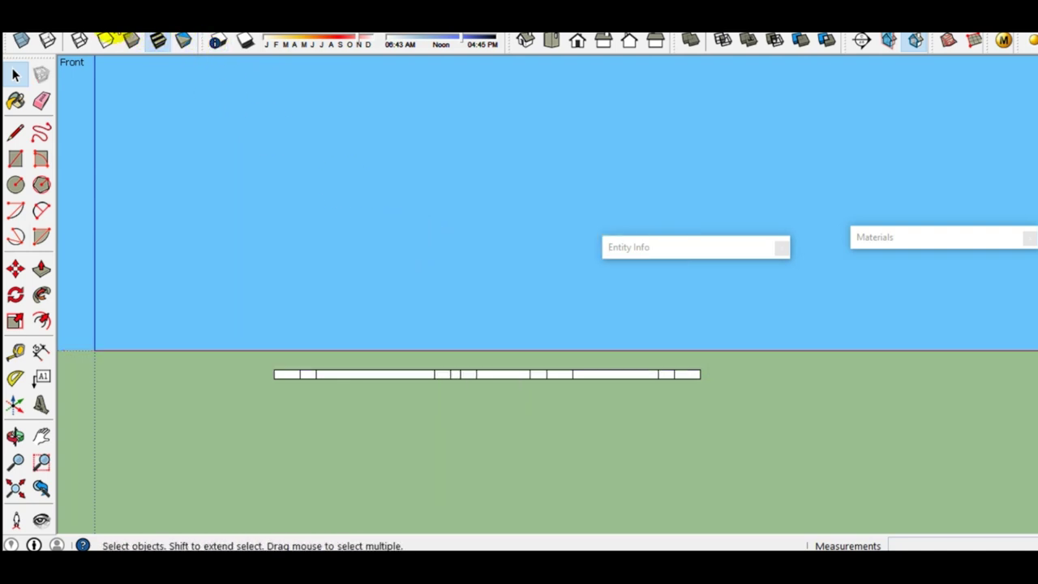
click(118, 34)
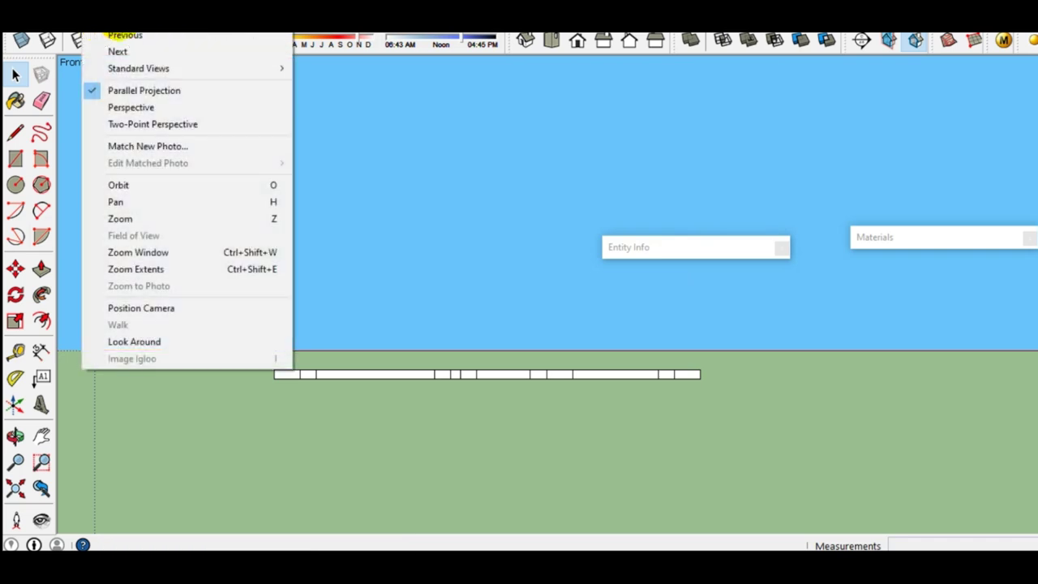
Step: In Top view, window-select all footing strips and merge them with Outer Shell
click(551, 46)
scroll(331, 258, down, 2)
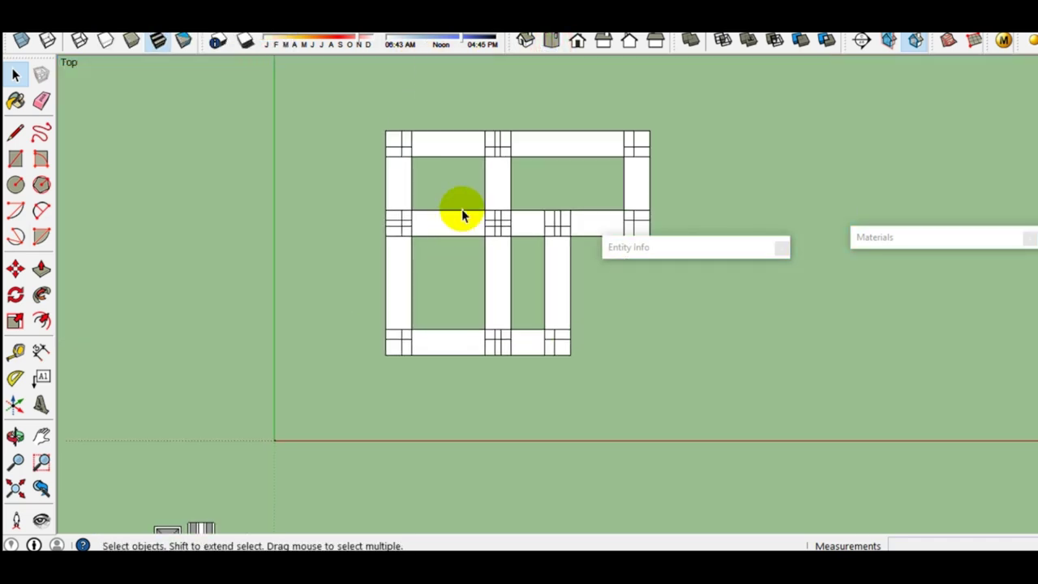
scroll(630, 220, up, 2)
scroll(255, 177, down, 2)
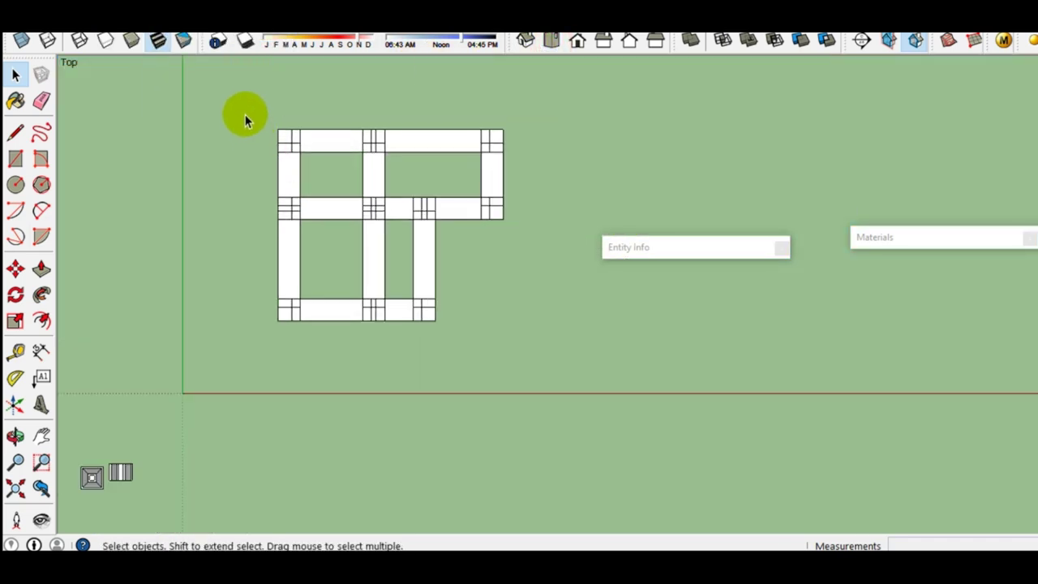
drag(374, 203, 526, 352)
scroll(390, 239, up, 3)
right_click(359, 204)
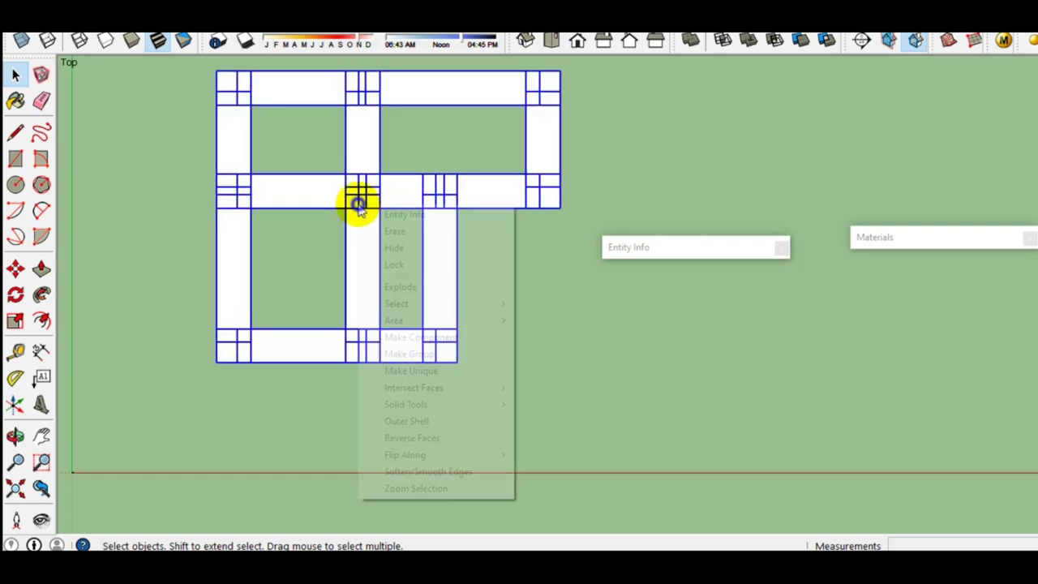
click(403, 421)
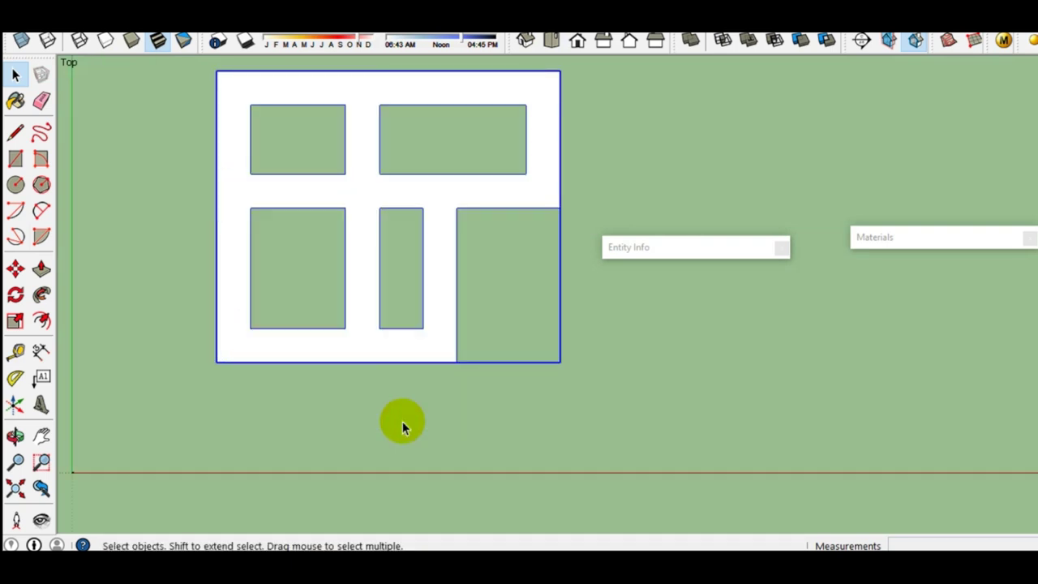
scroll(347, 219, up, 2)
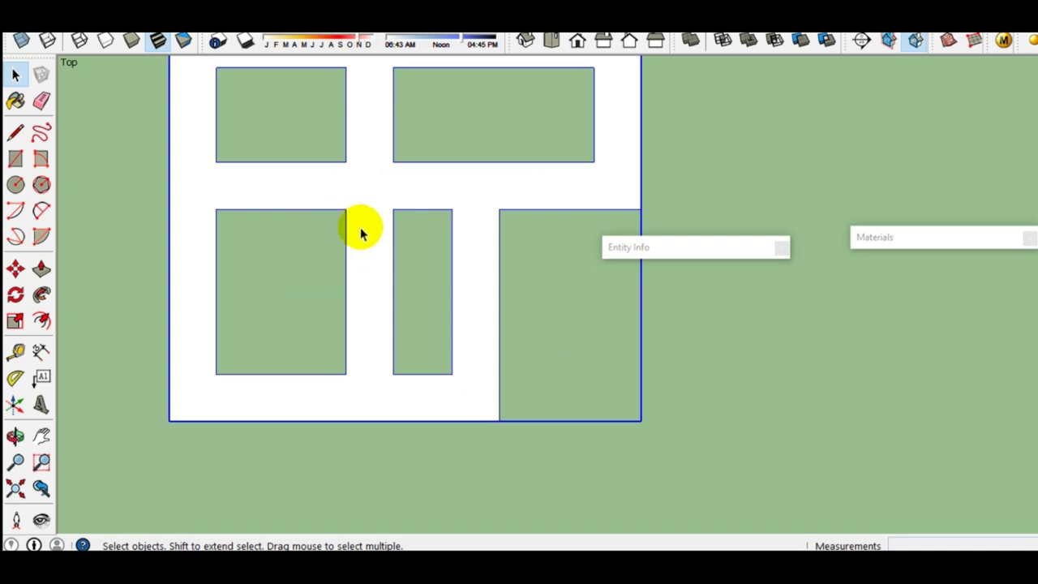
scroll(361, 235, down, 1)
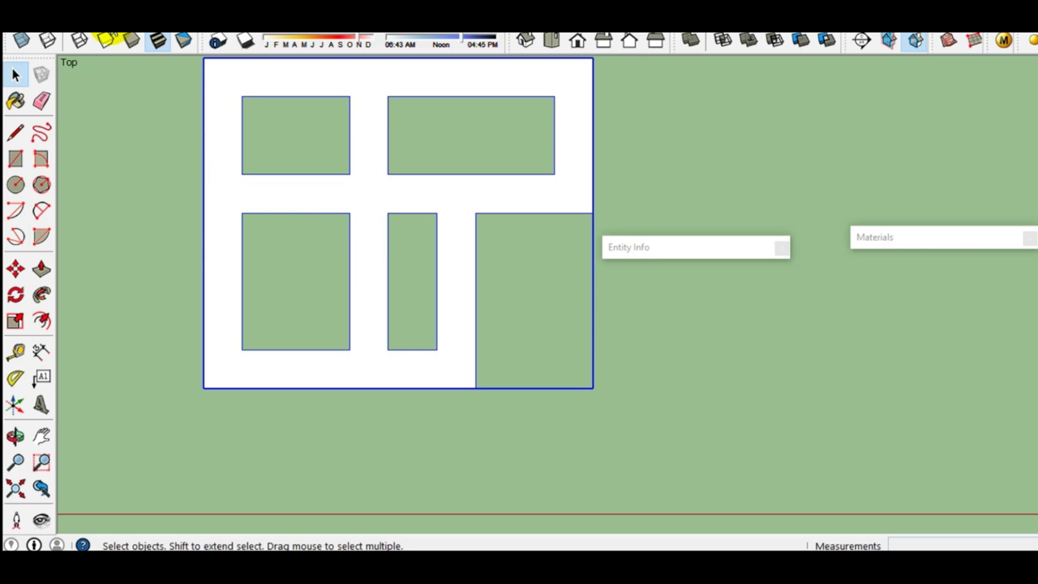
Step: Return to perspective, orbit the merged footing, and unhide the last hidden walls
click(108, 34)
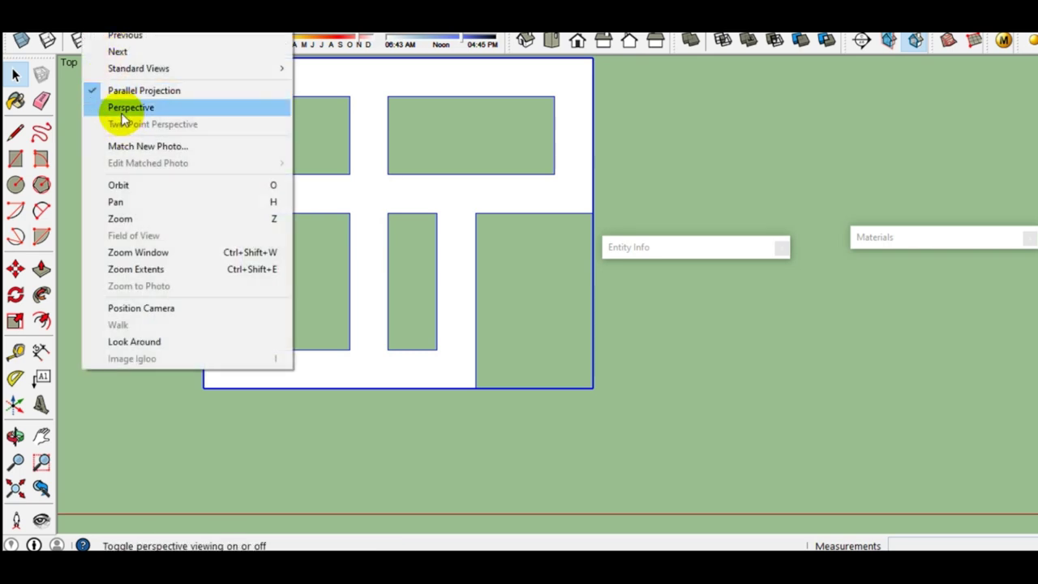
click(121, 110)
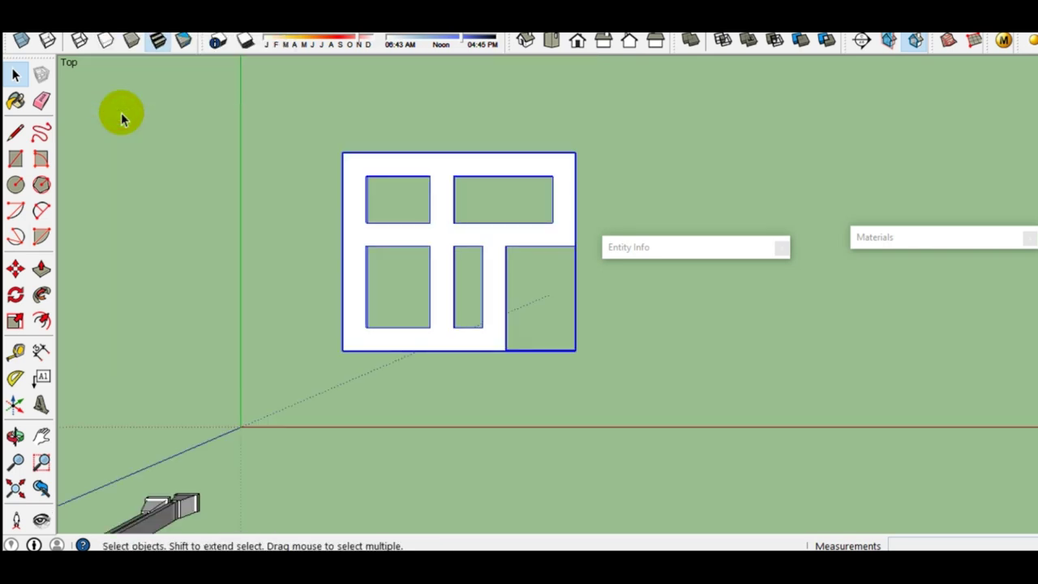
mouse_move(416, 317)
middle_down()
mouse_move(399, 129)
mouse_move(514, 267)
mouse_move(454, 209)
mouse_move(340, 155)
middle_up()
click(46, 33)
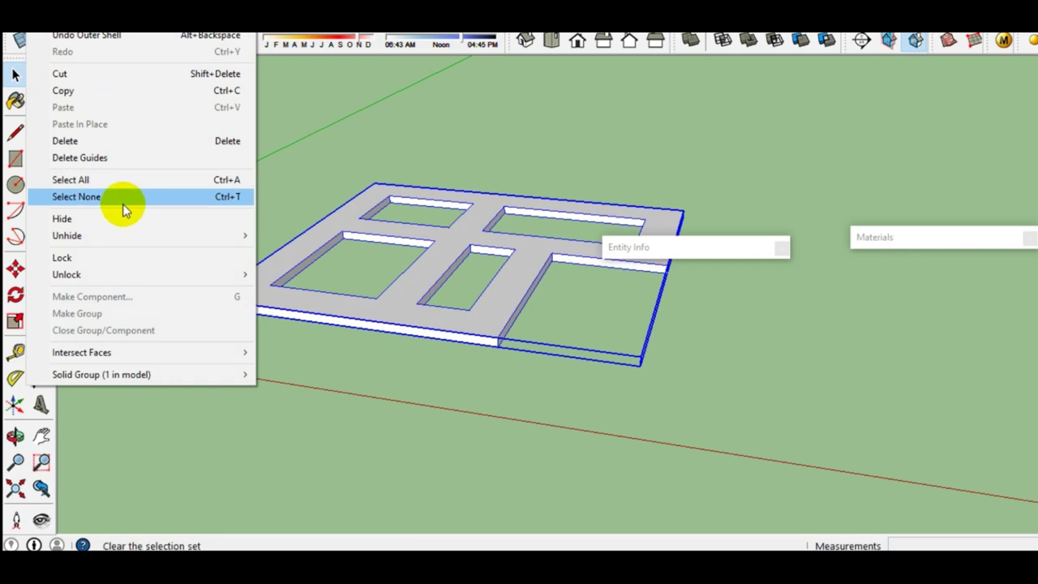
mouse_move(67, 235)
click(287, 254)
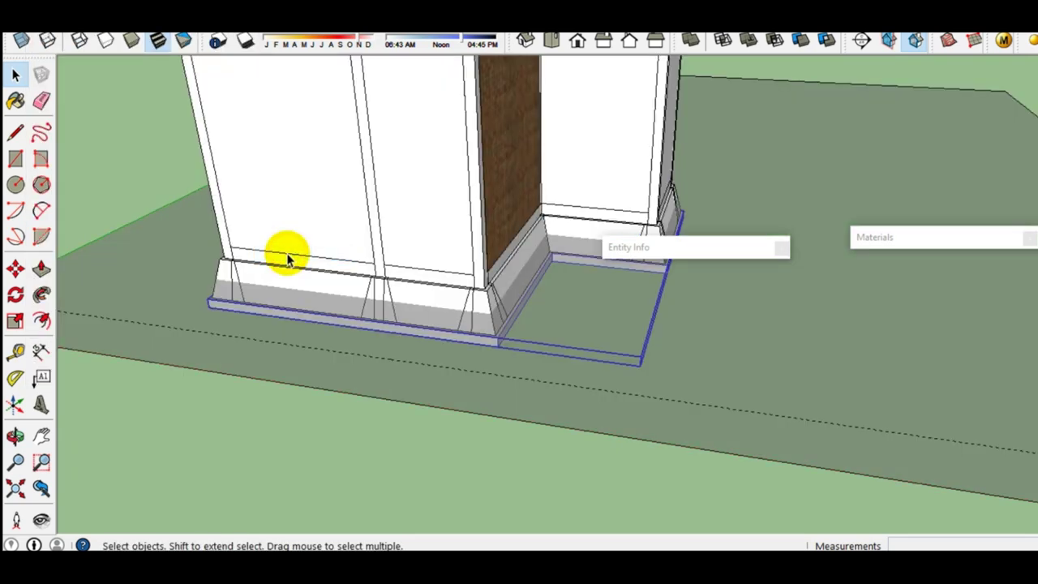
Step: Inspect the merged footing slab from below, then return to a zoomed-out Front view
mouse_move(287, 258)
middle_down()
mouse_move(462, 167)
mouse_move(510, 257)
mouse_move(440, 204)
mouse_move(475, 284)
mouse_move(510, 299)
mouse_move(459, 239)
mouse_move(332, 203)
mouse_move(429, 274)
mouse_move(429, 250)
mouse_move(429, 278)
middle_up()
click(555, 253)
click(414, 290)
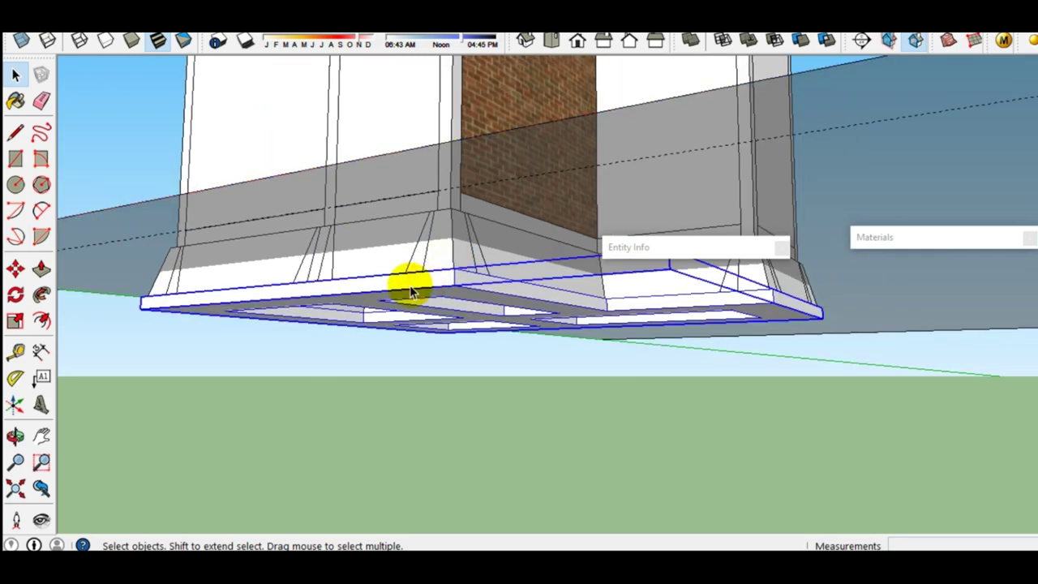
click(105, 35)
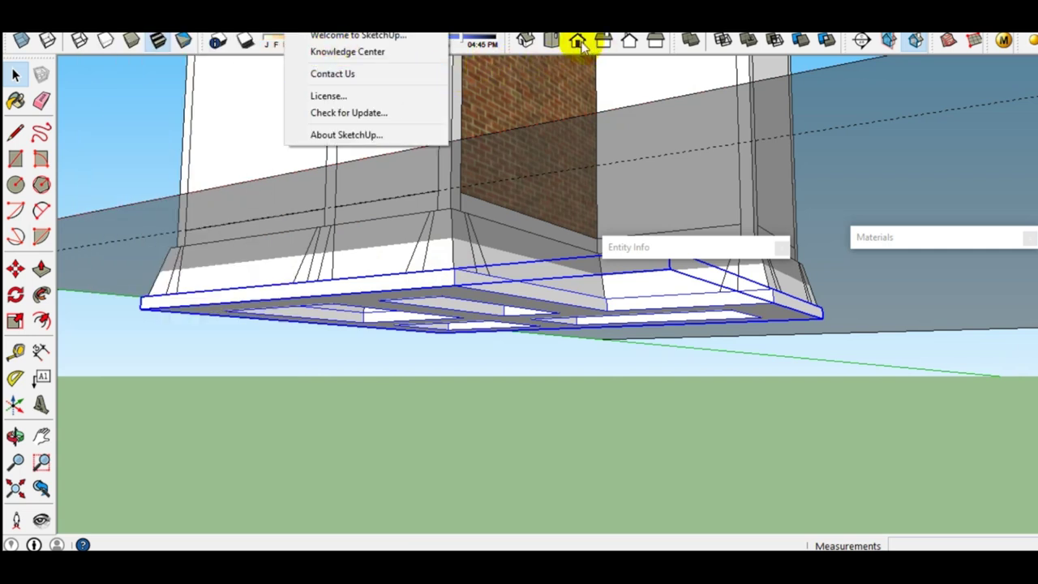
click(576, 41)
scroll(473, 236, down, 2)
scroll(329, 176, down, 2)
click(312, 160)
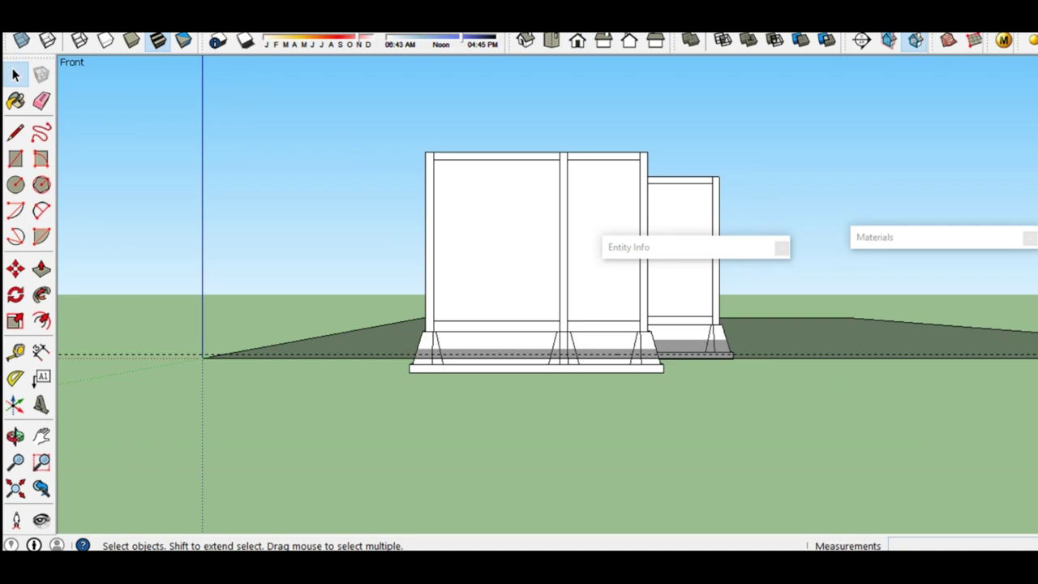
Step: Switch the front view to Parallel Projection
click(102, 35)
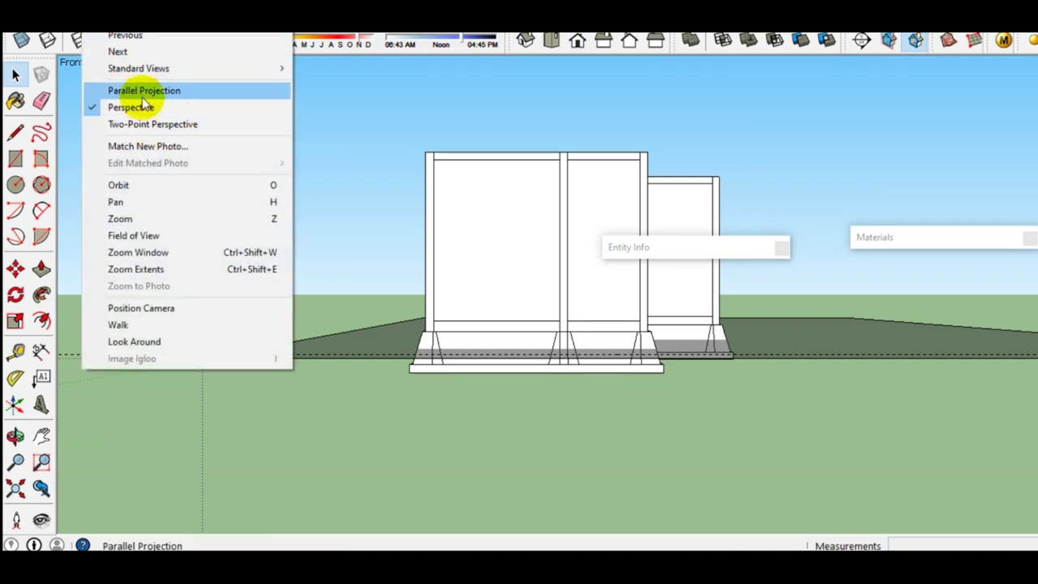
click(143, 95)
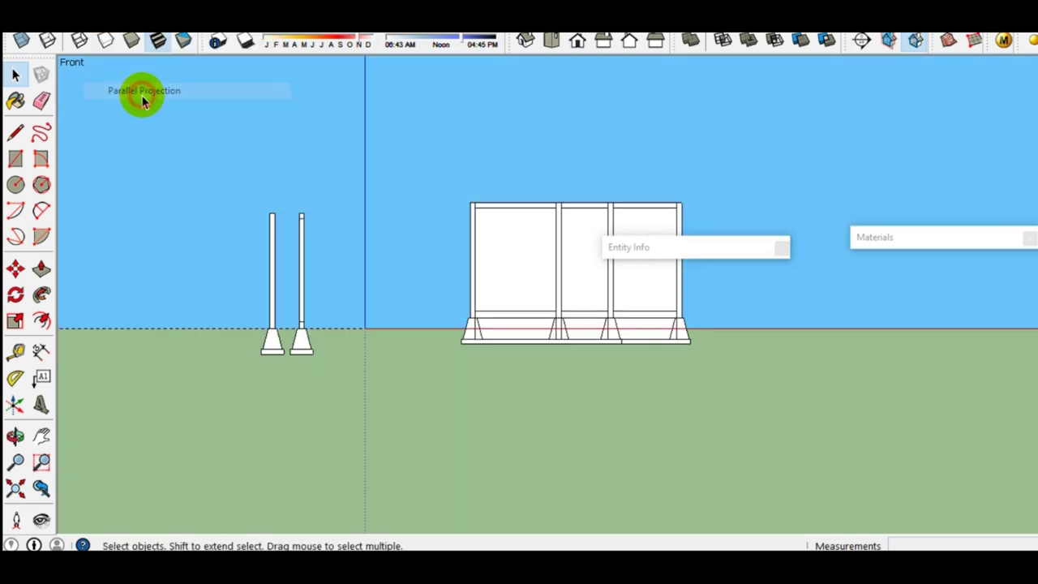
scroll(632, 260, up, 1)
scroll(674, 275, up, 1)
Step: Dock the Entity Info panel under Materials and zoom to frame the building
drag(703, 256, 698, 246)
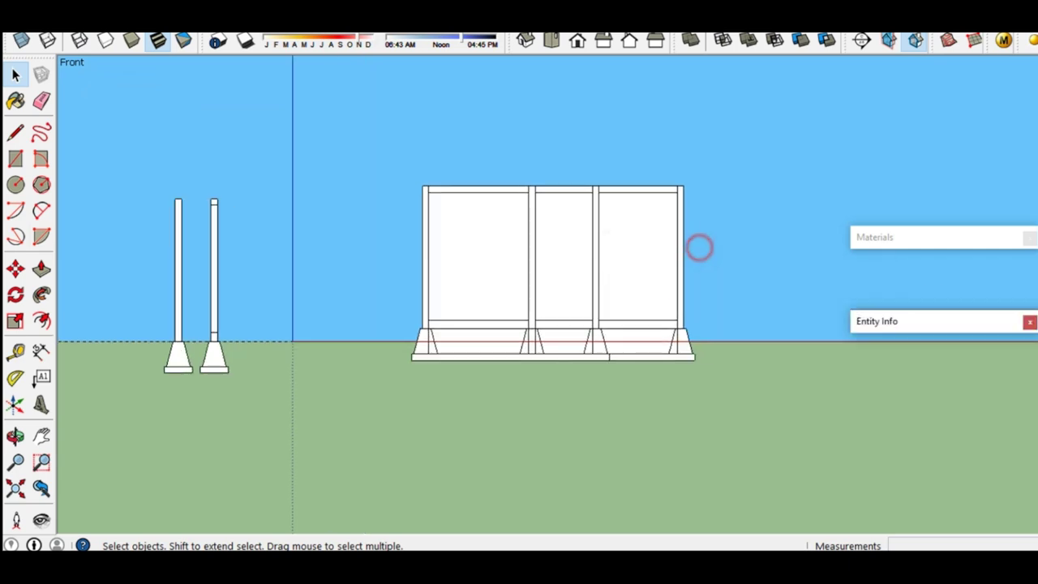
scroll(932, 214, up, 2)
scroll(486, 292, down, 1)
scroll(532, 297, up, 1)
scroll(467, 267, down, 1)
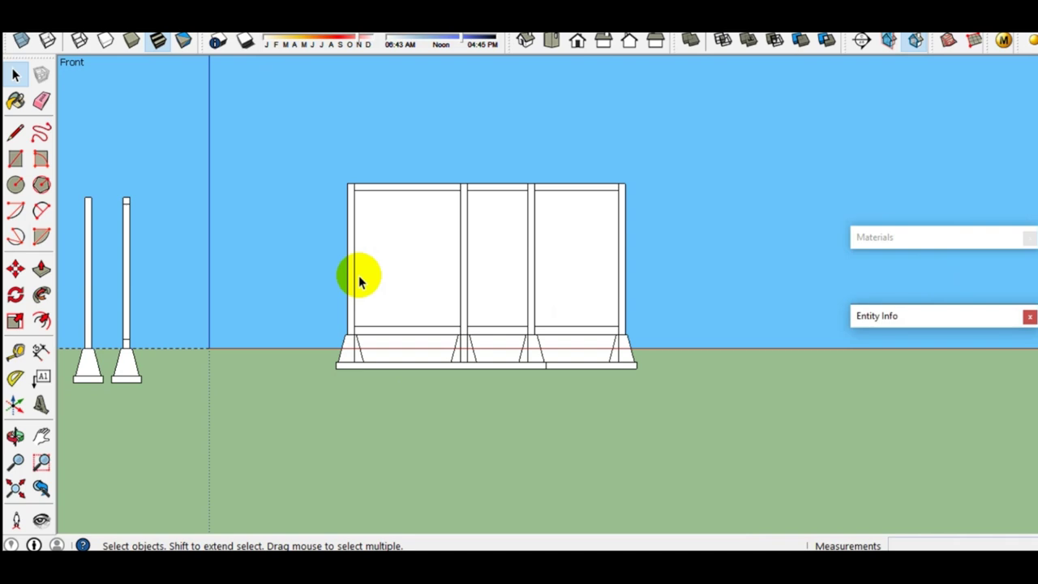
scroll(559, 275, up, 1)
scroll(519, 268, up, 1)
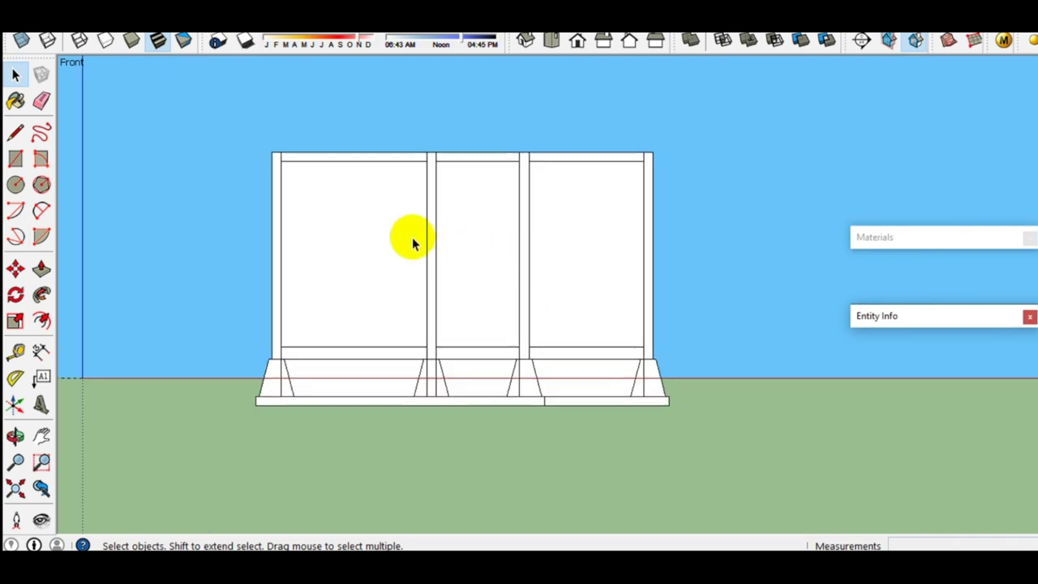
scroll(412, 241, down, 1)
scroll(412, 242, down, 1)
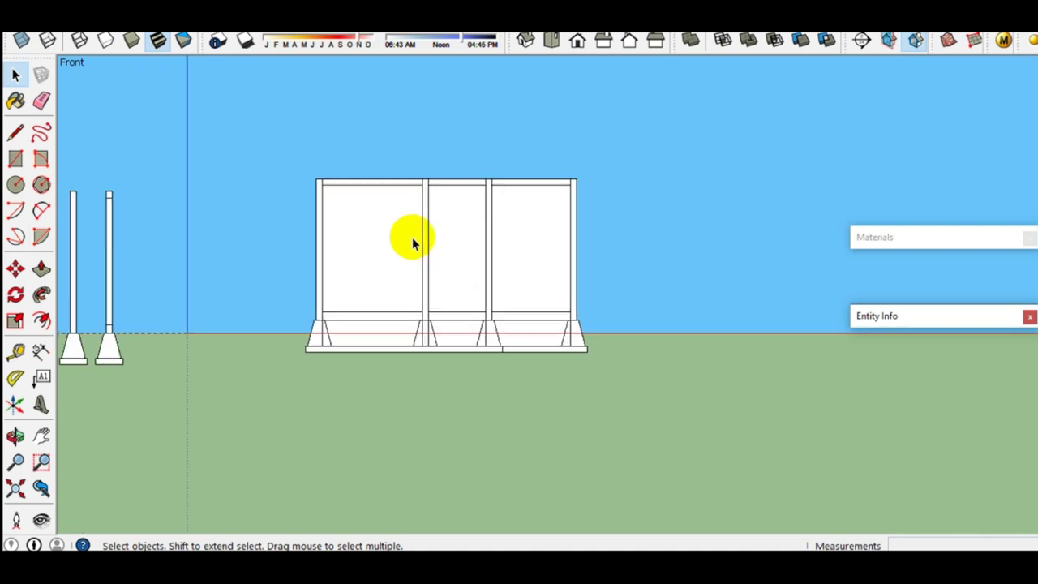
scroll(290, 252, up, 1)
scroll(291, 252, up, 1)
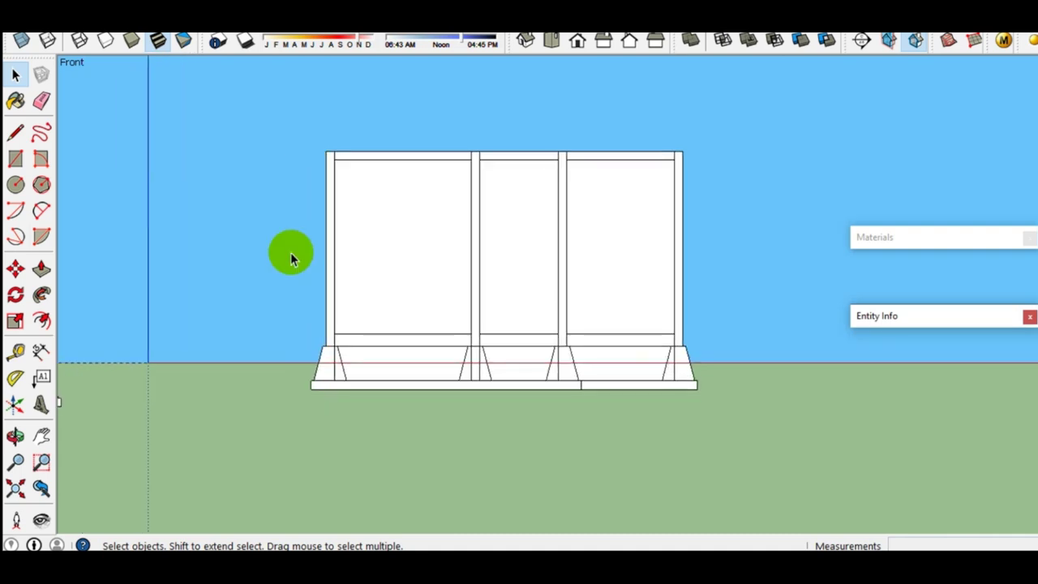
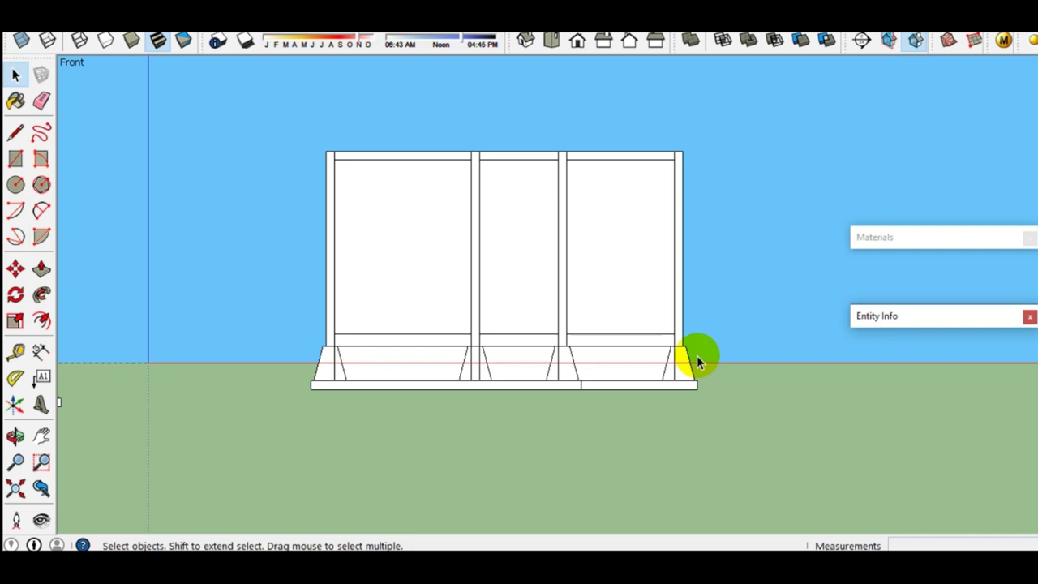
Step: Select the front wall's base slab together with its whole wall frame
scroll(515, 345, up, 1)
scroll(515, 344, up, 1)
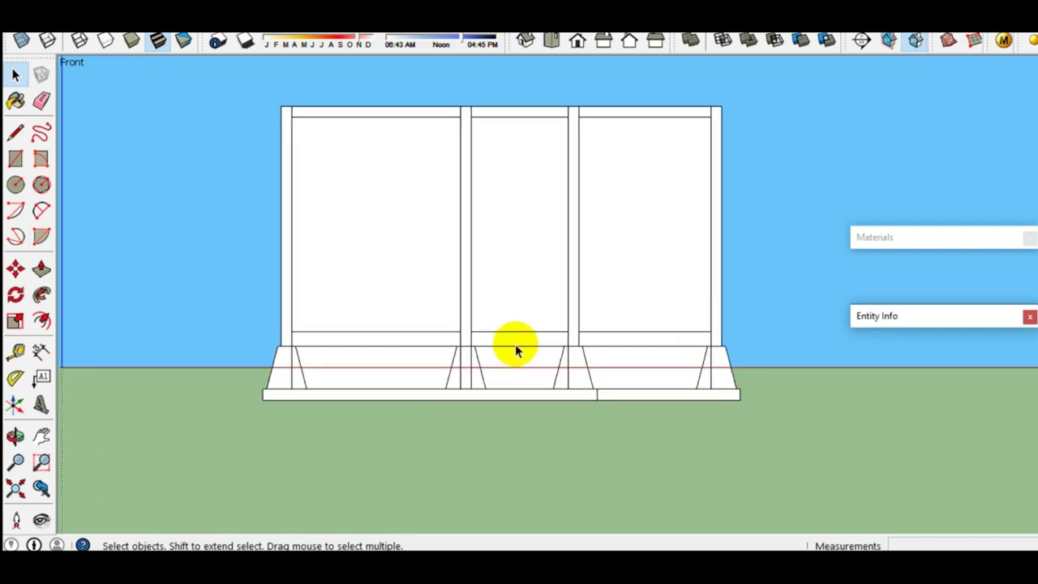
scroll(515, 343, down, 1)
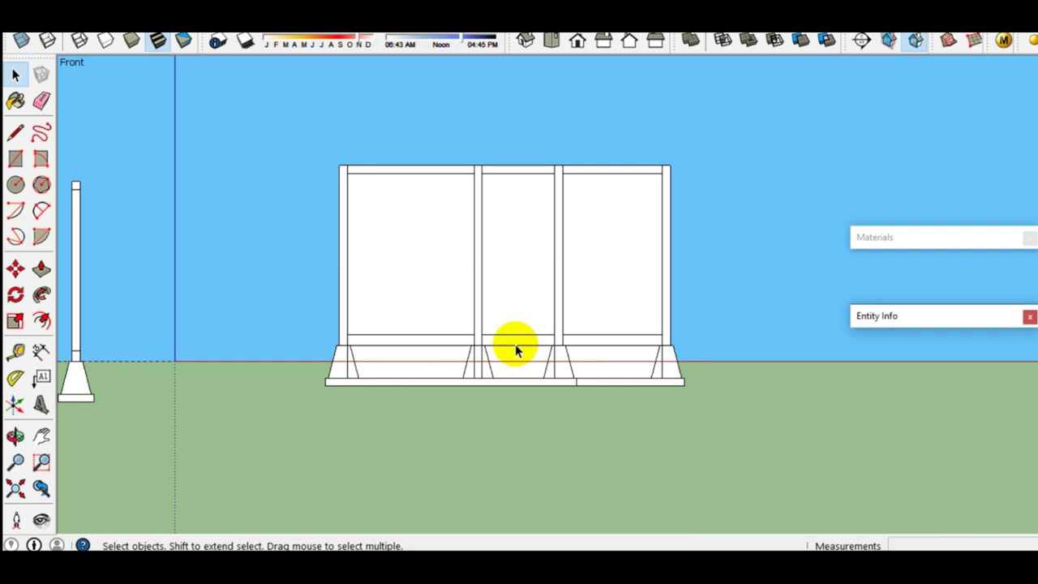
scroll(592, 337, up, 2)
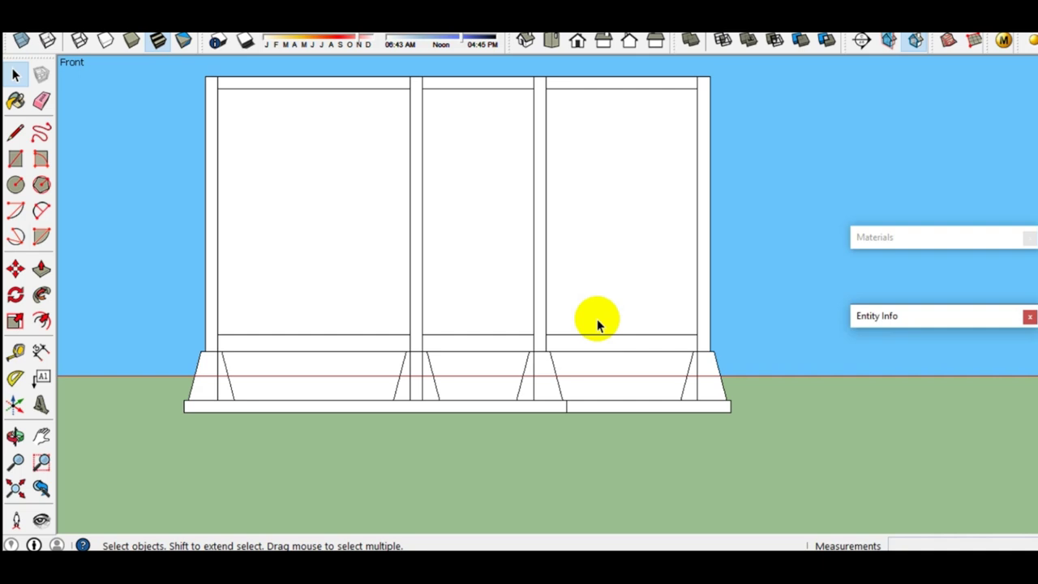
scroll(597, 323, down, 1)
scroll(600, 320, down, 1)
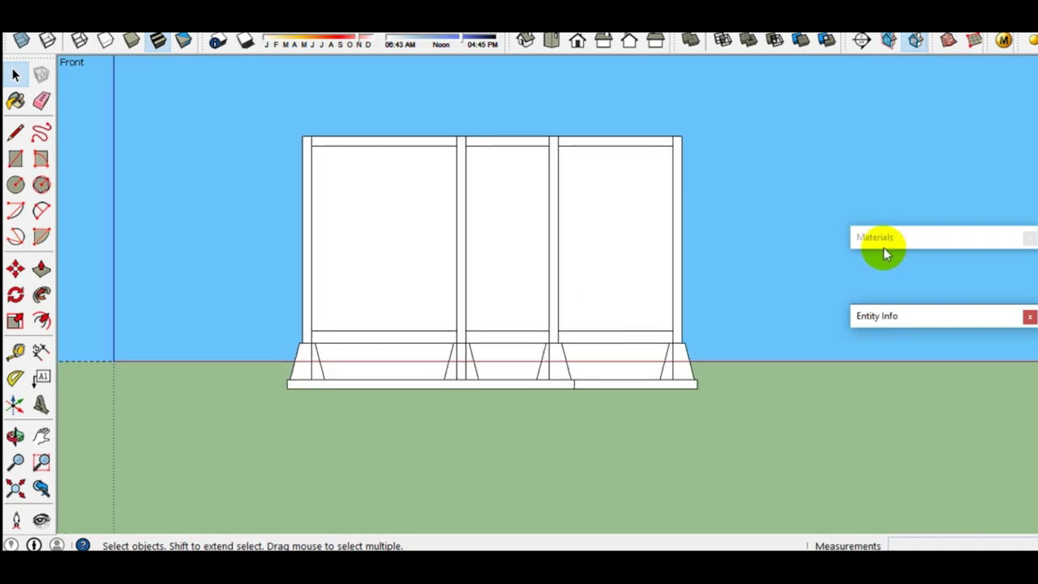
click(418, 387)
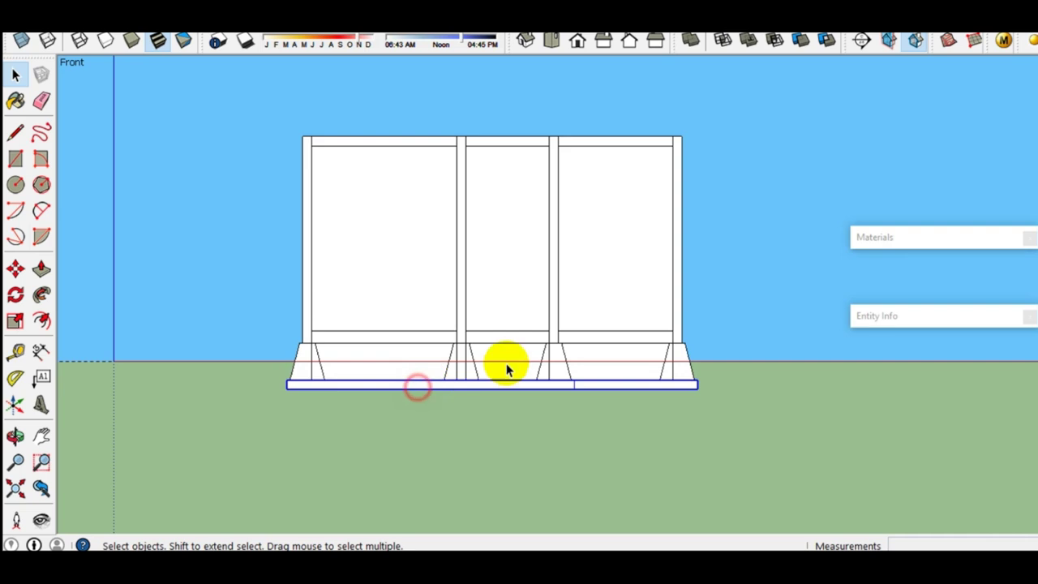
scroll(551, 378, up, 1)
scroll(555, 379, up, 1)
scroll(555, 379, down, 1)
click(556, 366)
scroll(556, 366, up, 1)
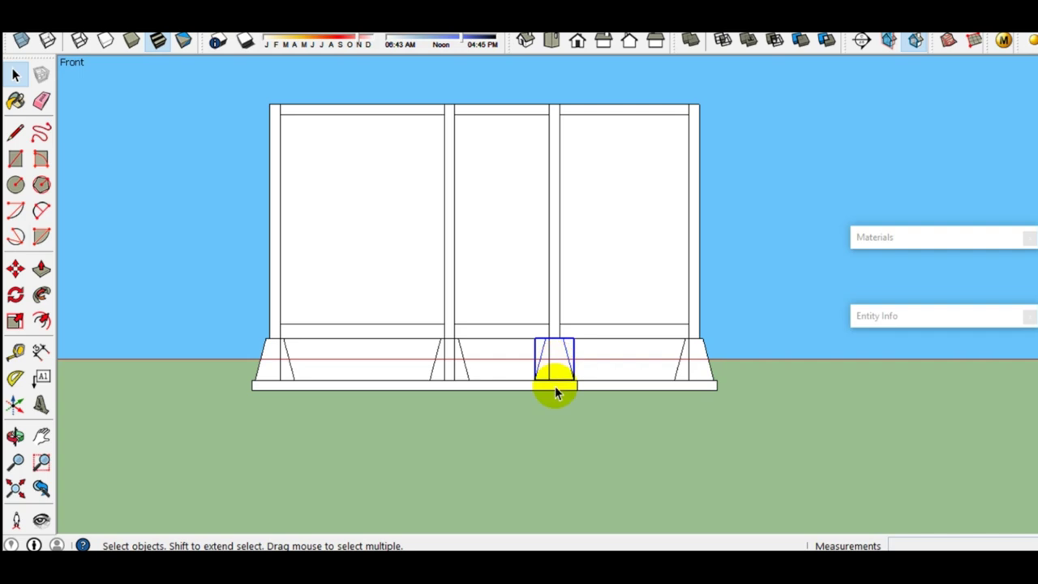
click(555, 387)
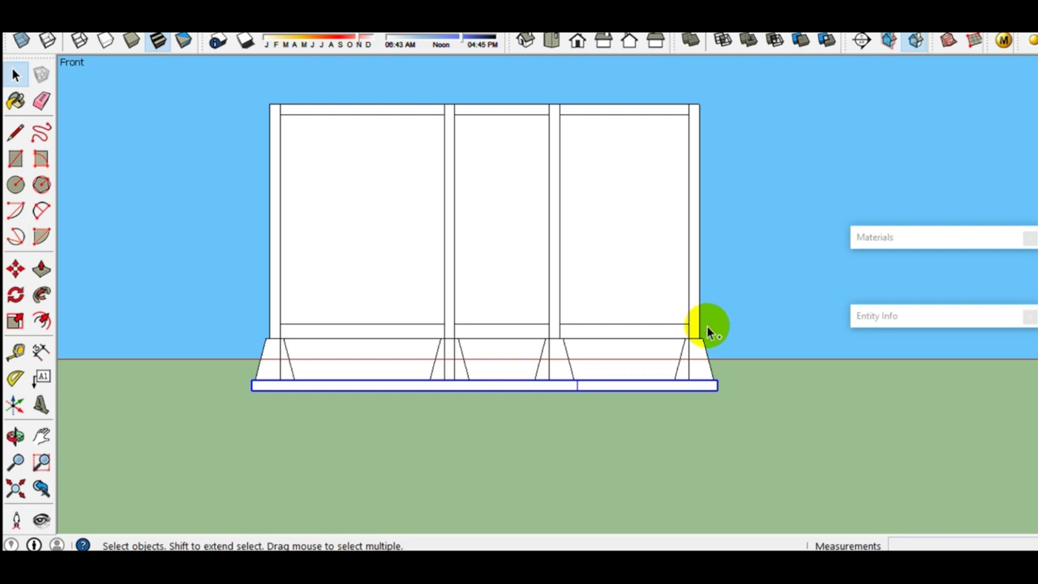
shift+drag(712, 330, 224, 82)
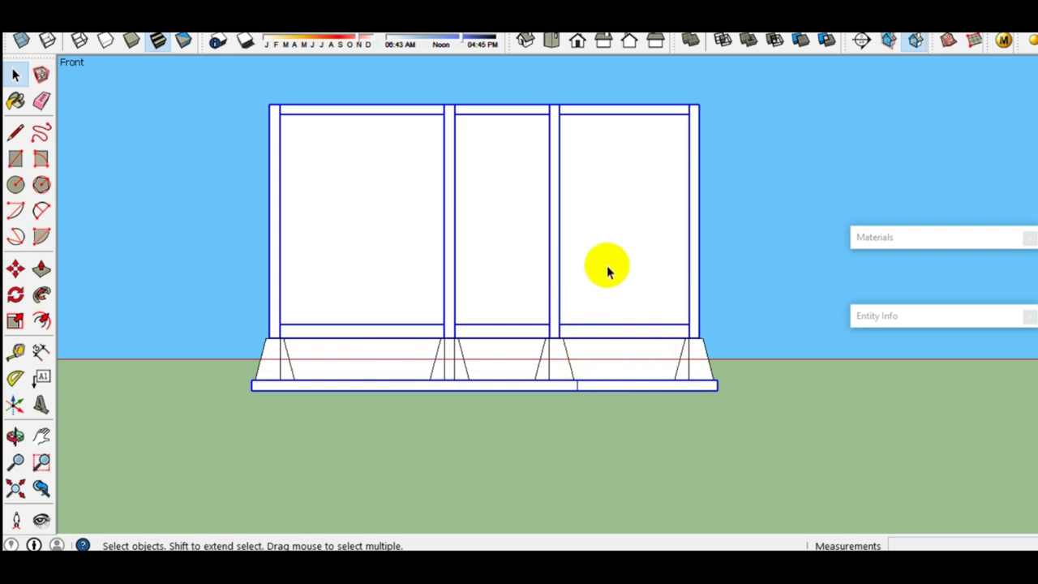
Step: Hide the selected front wall frame and view the model from the top
right_click(605, 218)
click(648, 262)
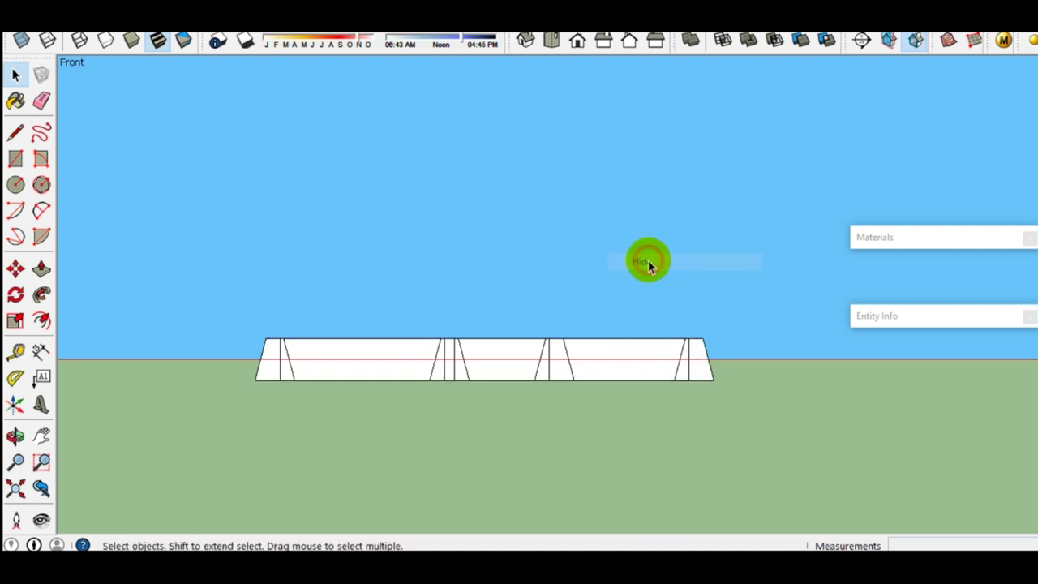
click(552, 42)
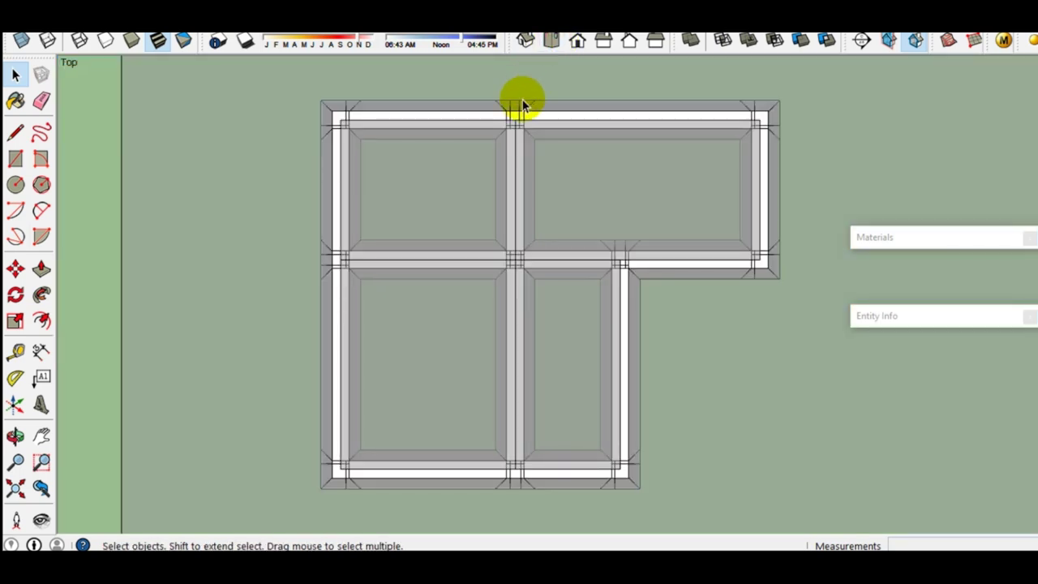
scroll(522, 100, down, 2)
scroll(482, 144, down, 2)
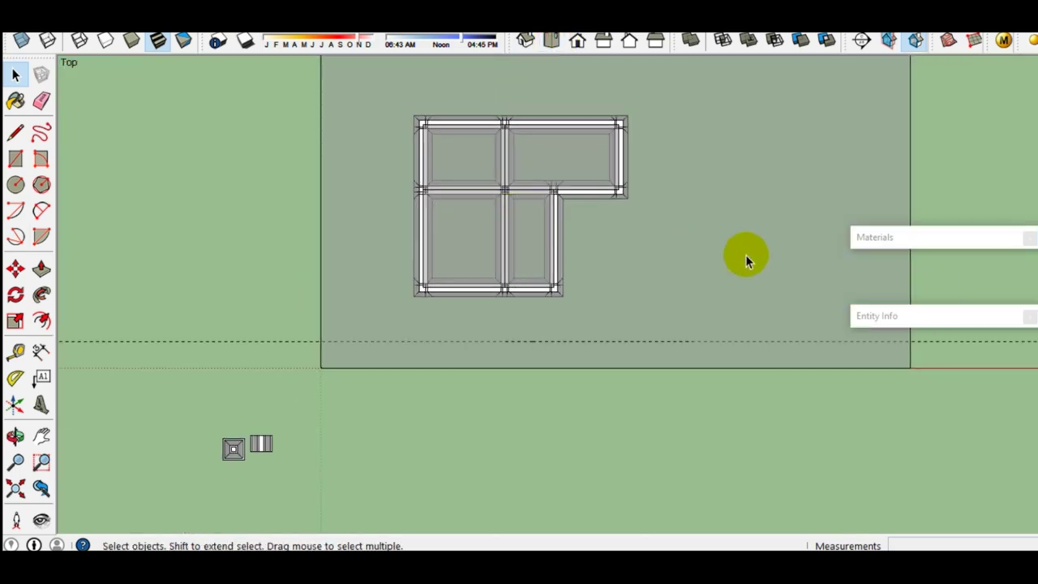
scroll(349, 162, up, 1)
scroll(350, 162, up, 1)
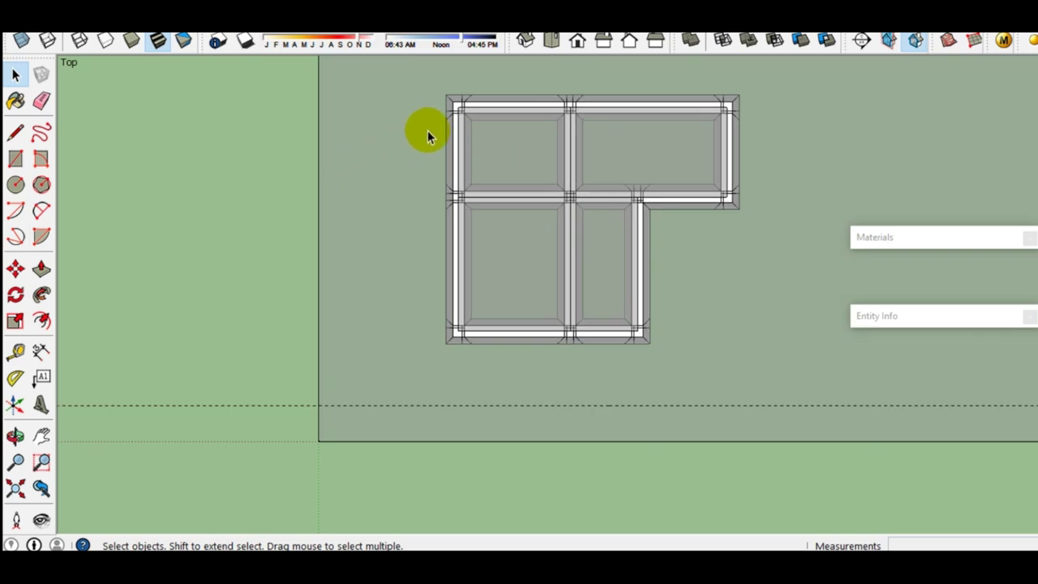
scroll(428, 134, down, 1)
scroll(435, 109, up, 1)
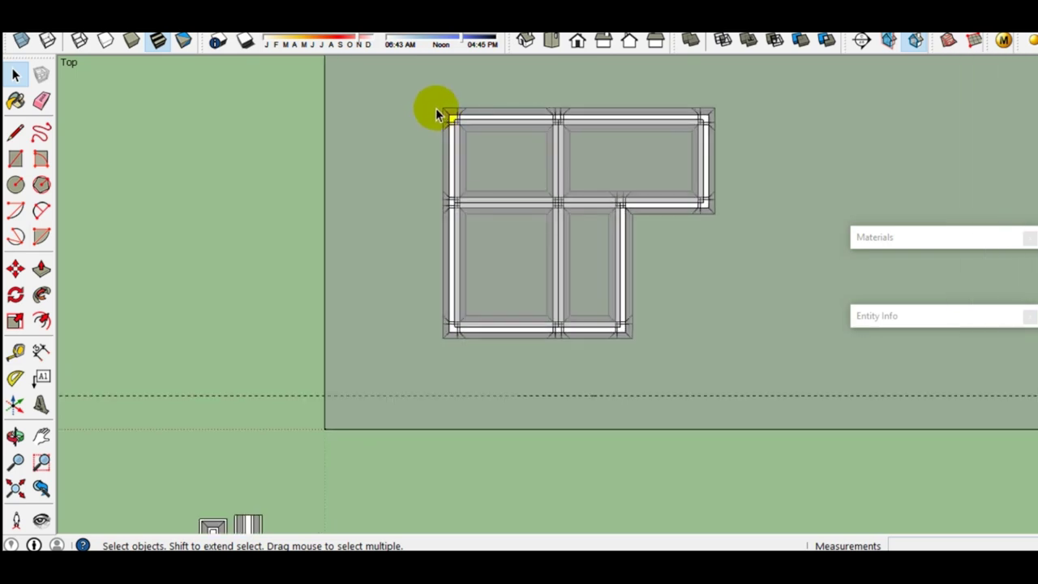
Step: Select the whole foundation plan, then only the large ground rectangle around it
mouse_move(428, 92)
mouse_down()
mouse_move(714, 351)
mouse_move(762, 357)
mouse_up()
scroll(570, 300, up, 2)
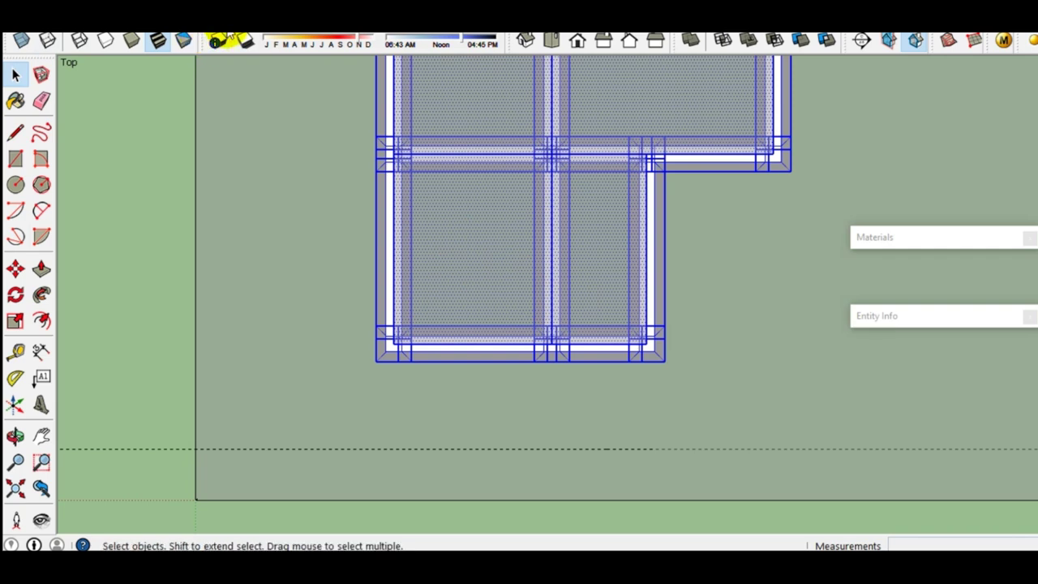
click(112, 231)
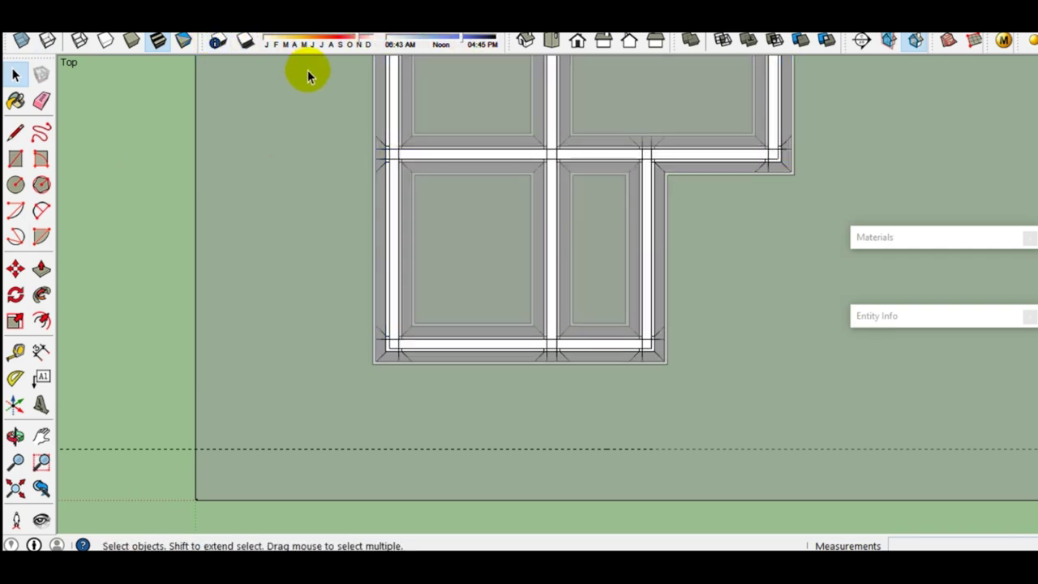
click(288, 359)
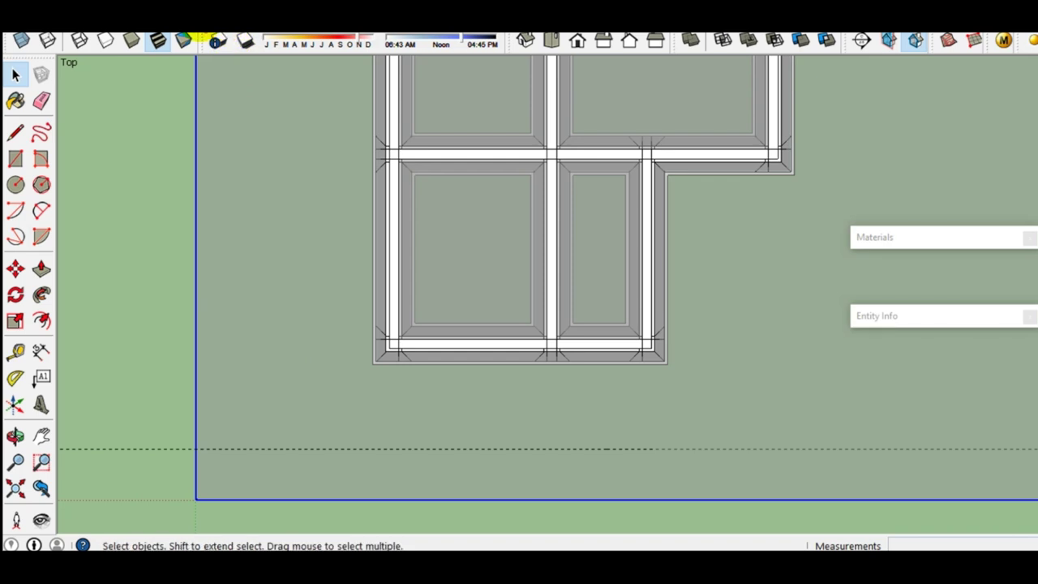
click(577, 40)
scroll(515, 360, down, 2)
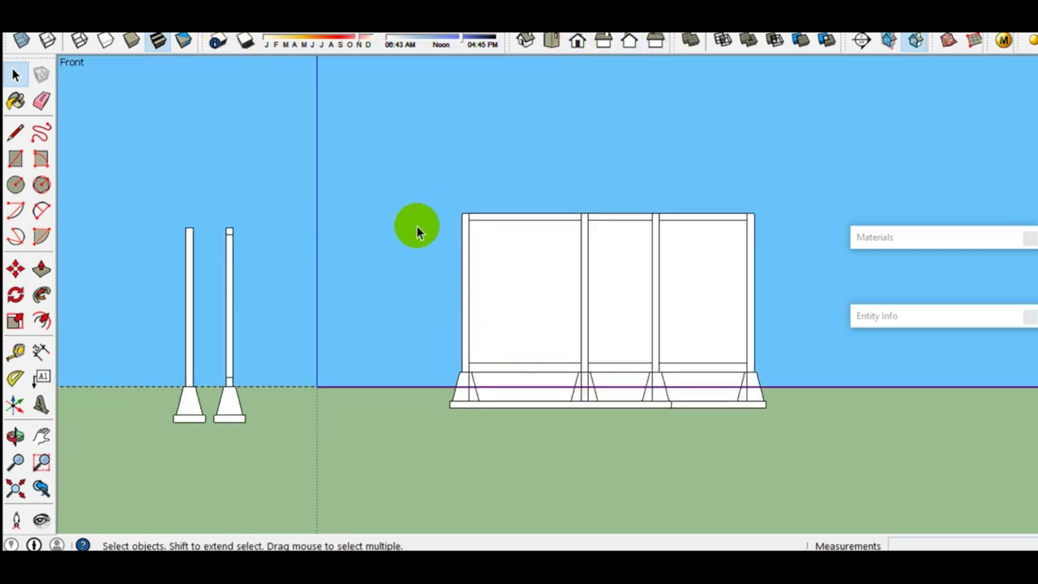
Step: In Front view, window-select the next wall standing in front
drag(386, 177, 808, 433)
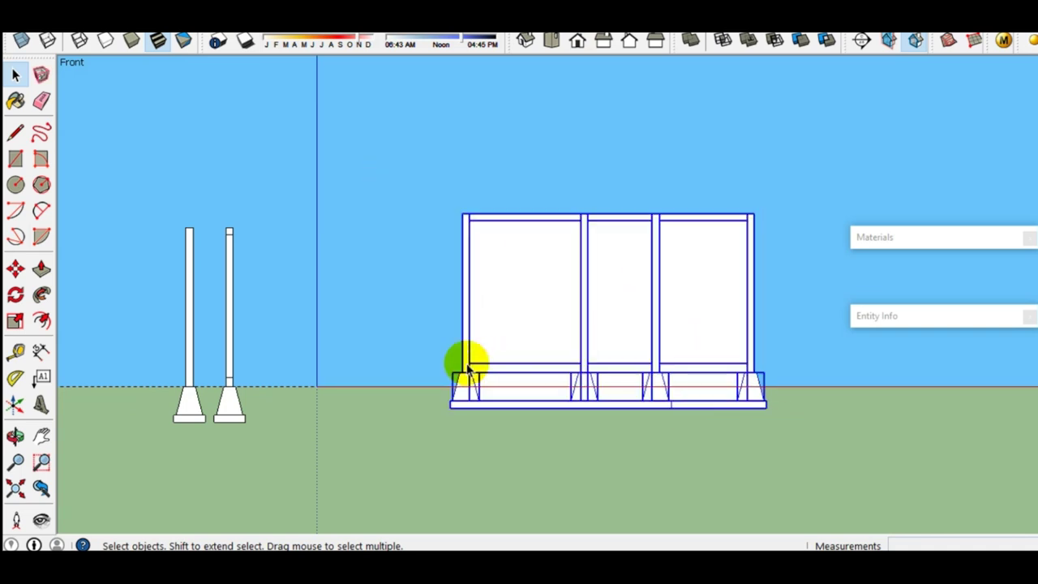
scroll(463, 364, down, 2)
drag(833, 450, 345, 221)
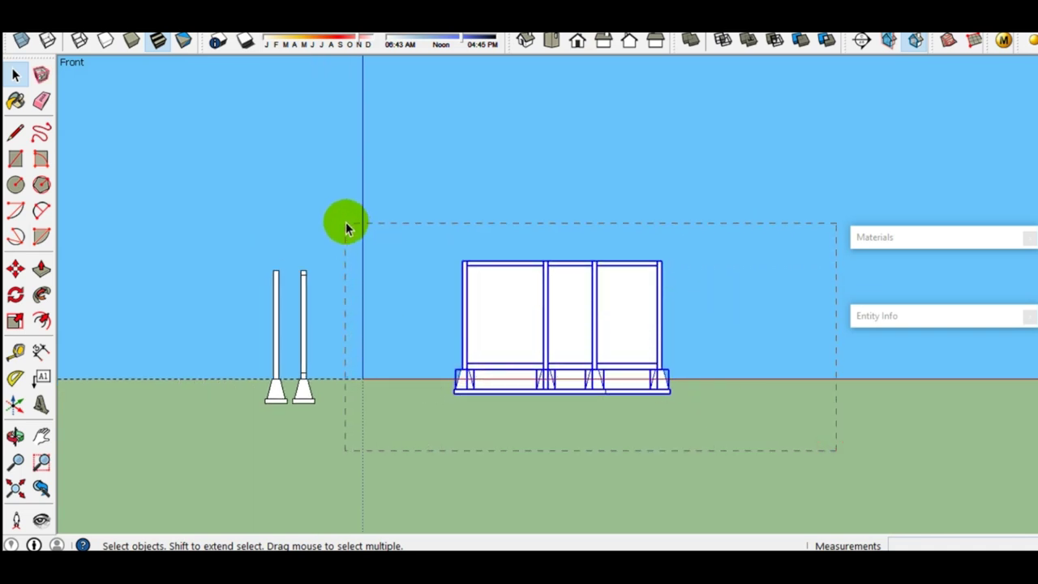
scroll(443, 440, up, 2)
scroll(279, 366, up, 1)
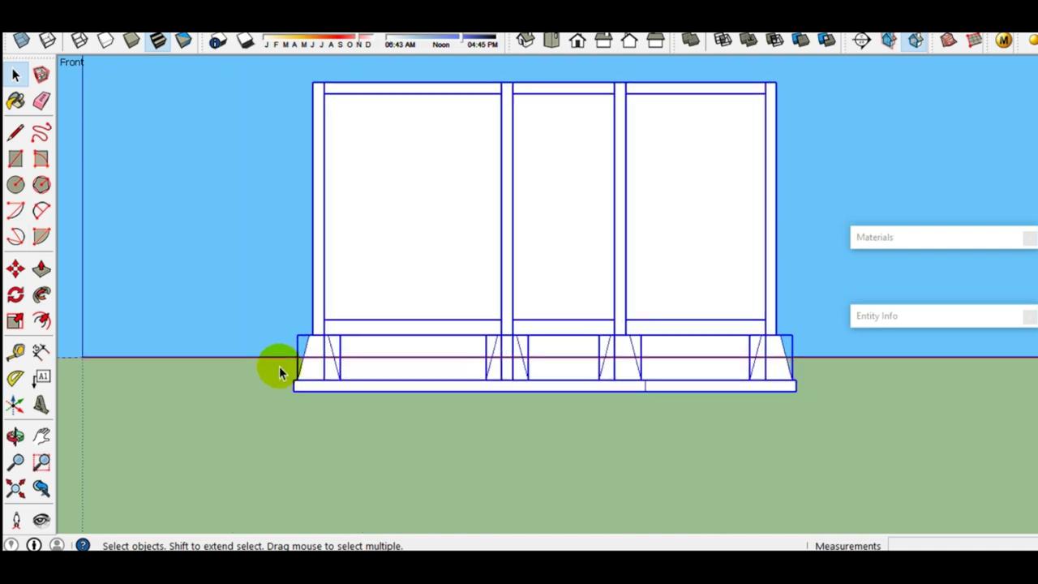
scroll(289, 349, up, 1)
scroll(284, 365, up, 1)
scroll(180, 343, down, 1)
scroll(180, 343, down, 1)
scroll(402, 360, up, 1)
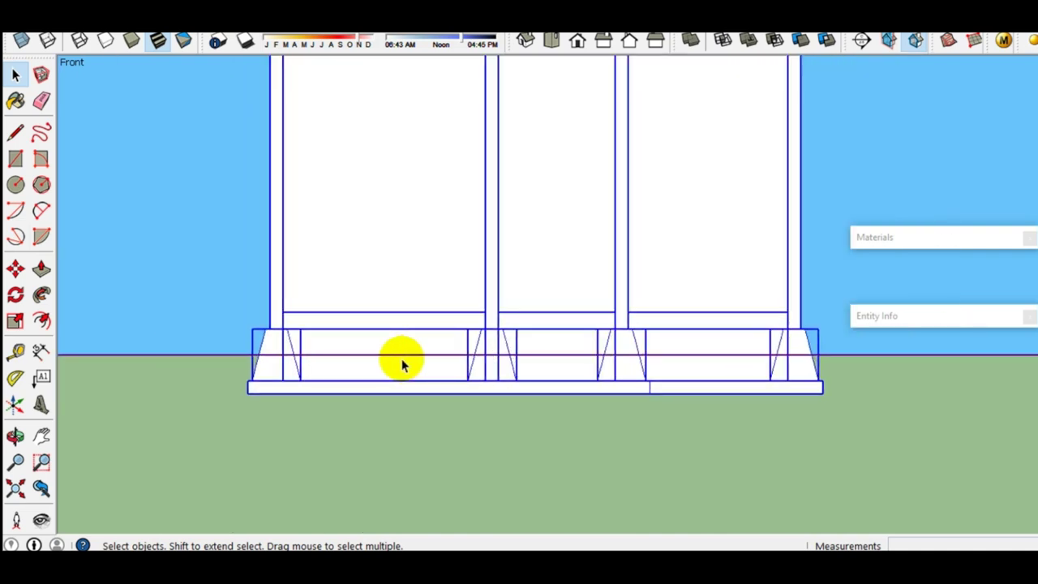
scroll(402, 358, down, 1)
scroll(402, 358, up, 1)
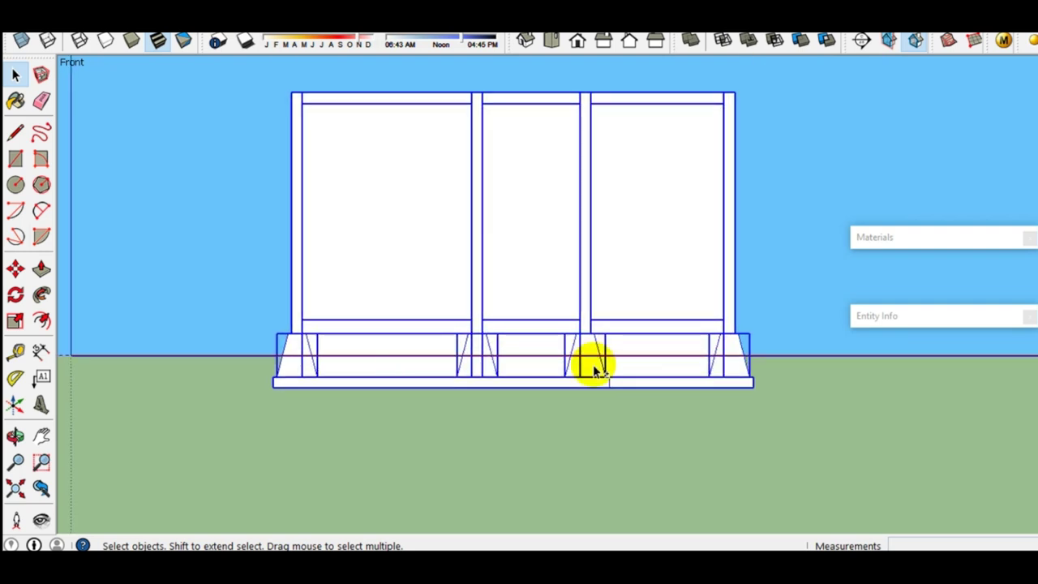
Step: Select just the wall frame above its sloped base and hide it
drag(763, 368, 257, 373)
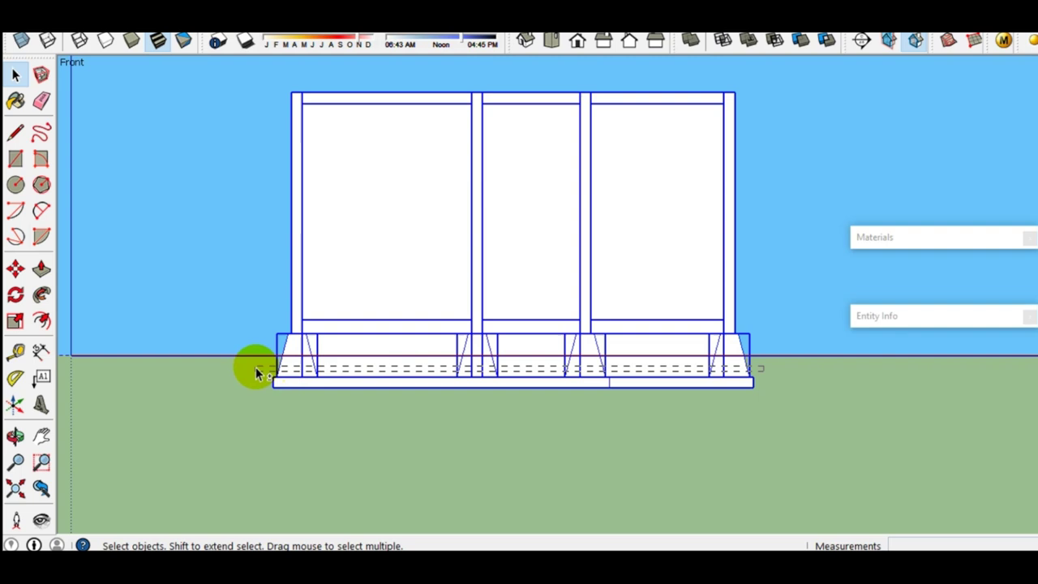
drag(256, 373, 256, 373)
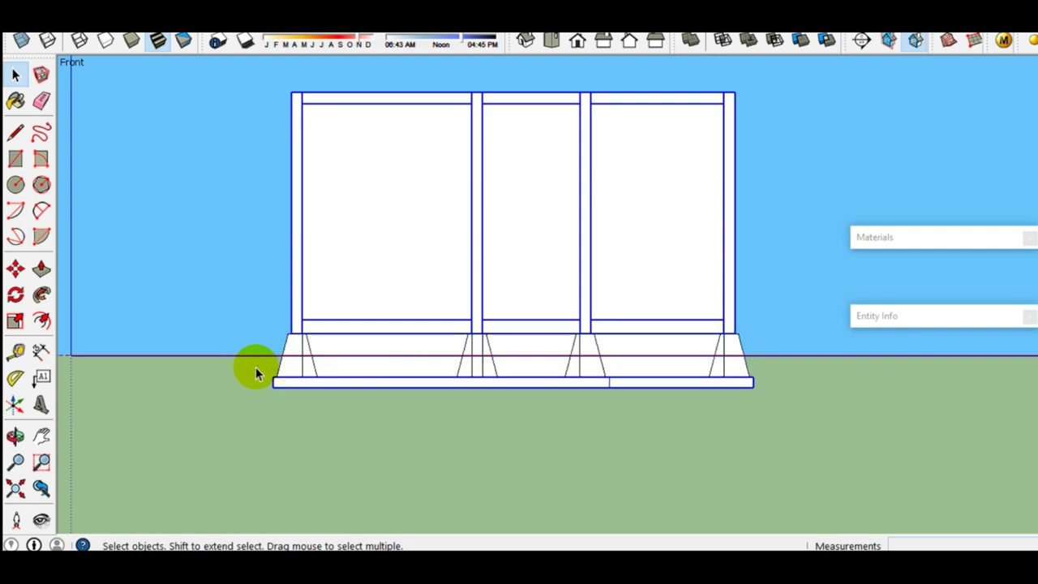
right_click(462, 233)
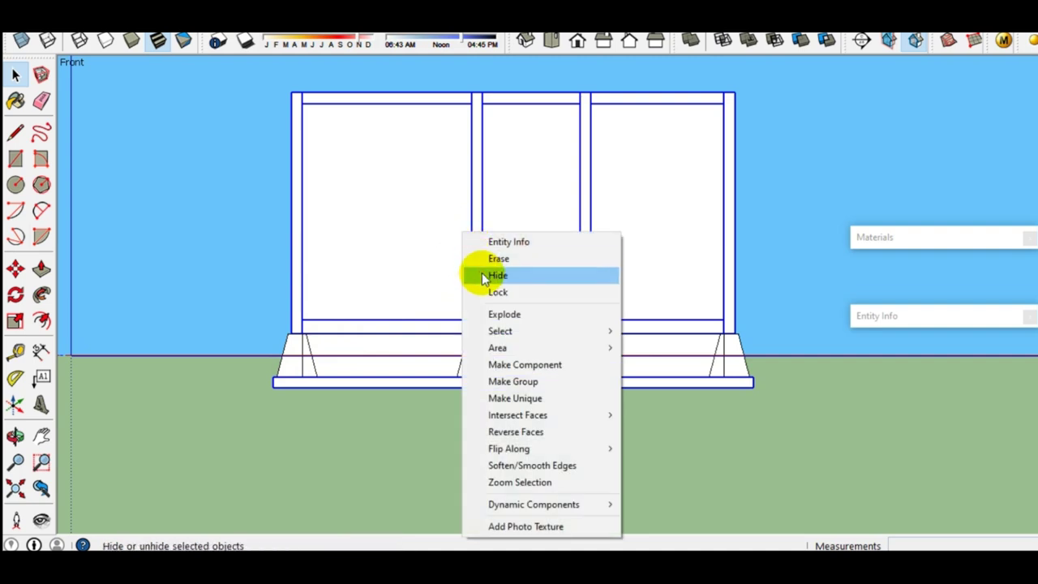
click(483, 278)
click(551, 40)
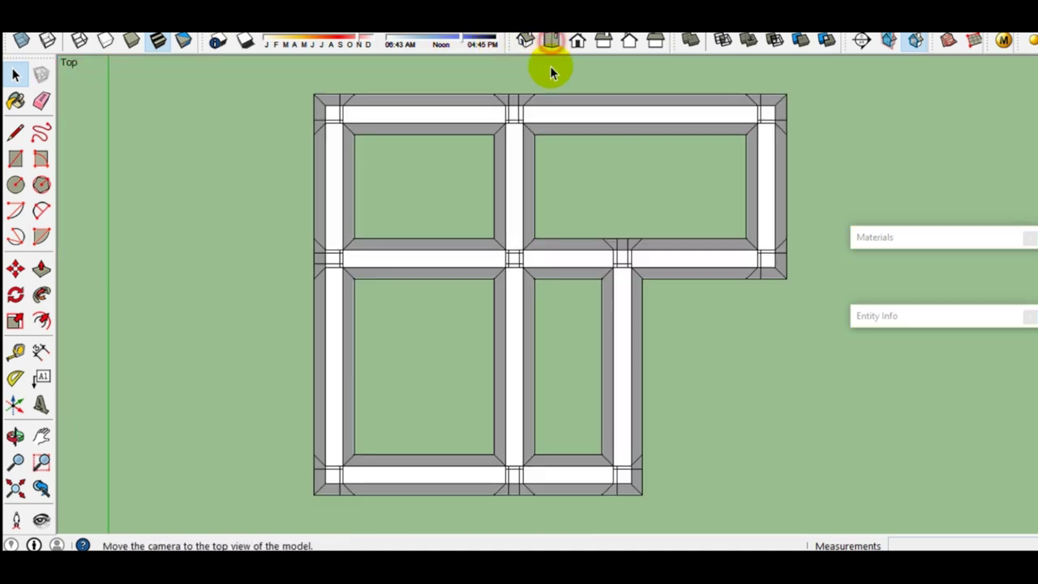
Step: Select the whole floor plan and merge the plinth frame pieces with Outer Shell
scroll(499, 238, down, 3)
scroll(499, 237, down, 1)
scroll(498, 237, down, 1)
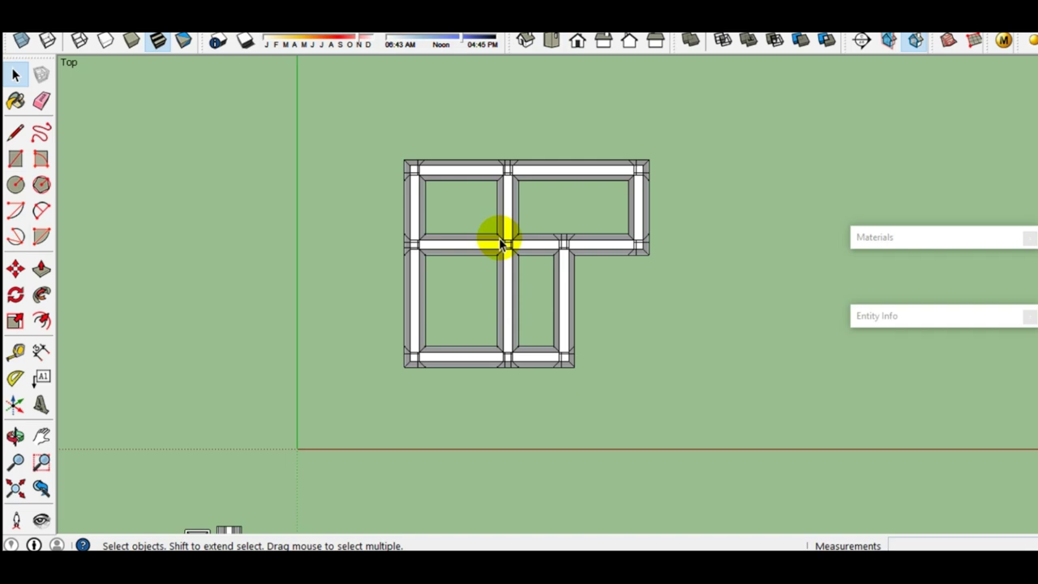
drag(339, 130, 718, 406)
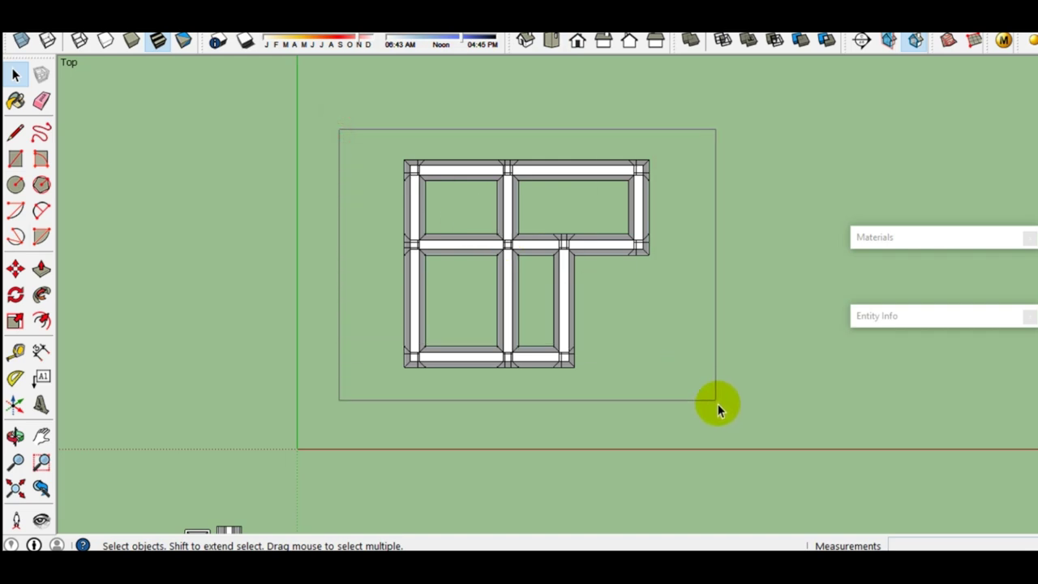
scroll(510, 291, up, 2)
scroll(514, 284, up, 1)
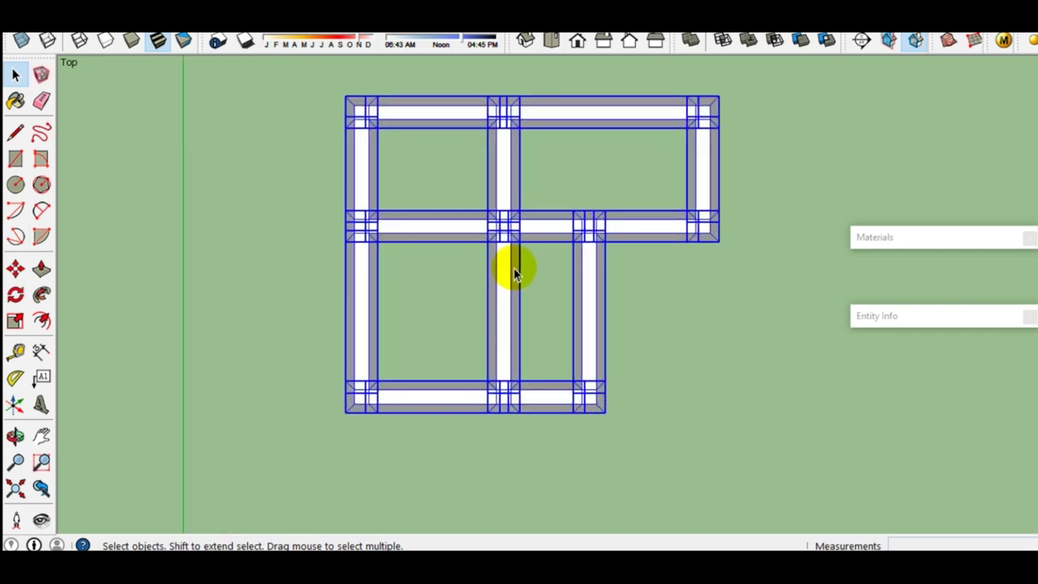
right_click(504, 253)
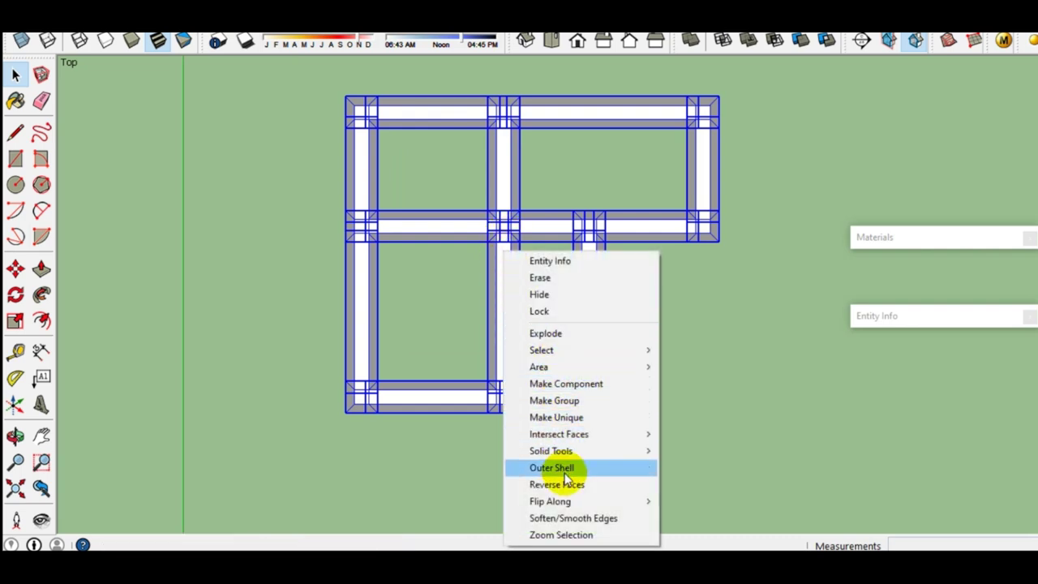
click(563, 469)
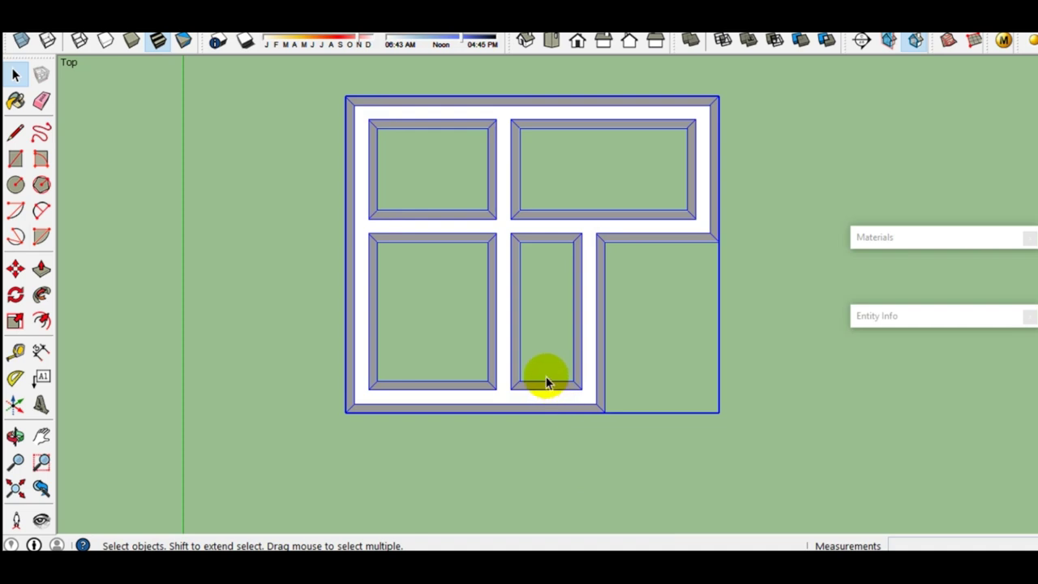
Step: Zoom around the top view to inspect the merged one-piece plinth outline
scroll(502, 276, up, 1)
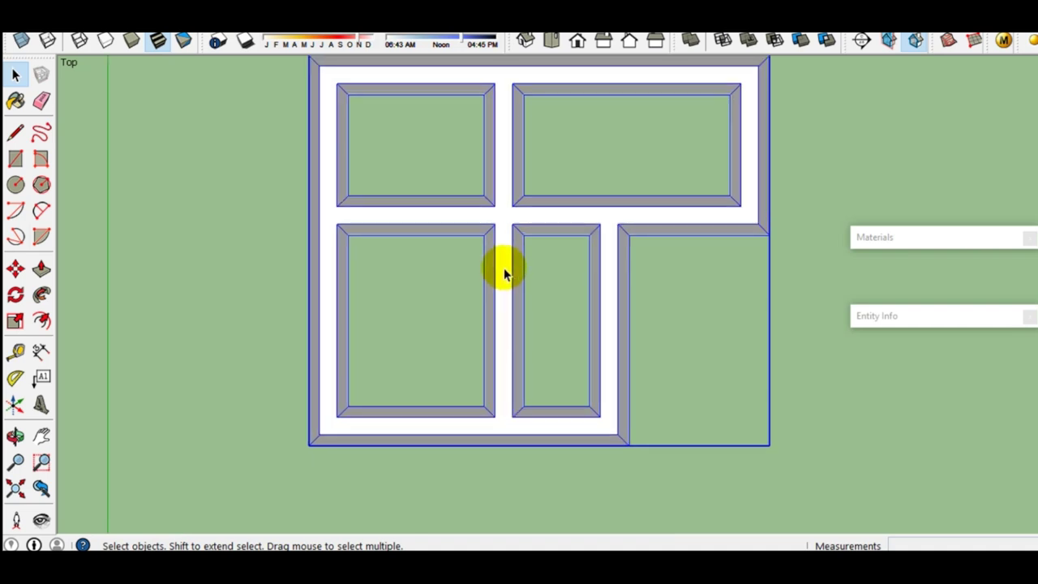
scroll(504, 274, down, 1)
scroll(506, 271, down, 2)
scroll(505, 271, up, 1)
scroll(493, 209, up, 2)
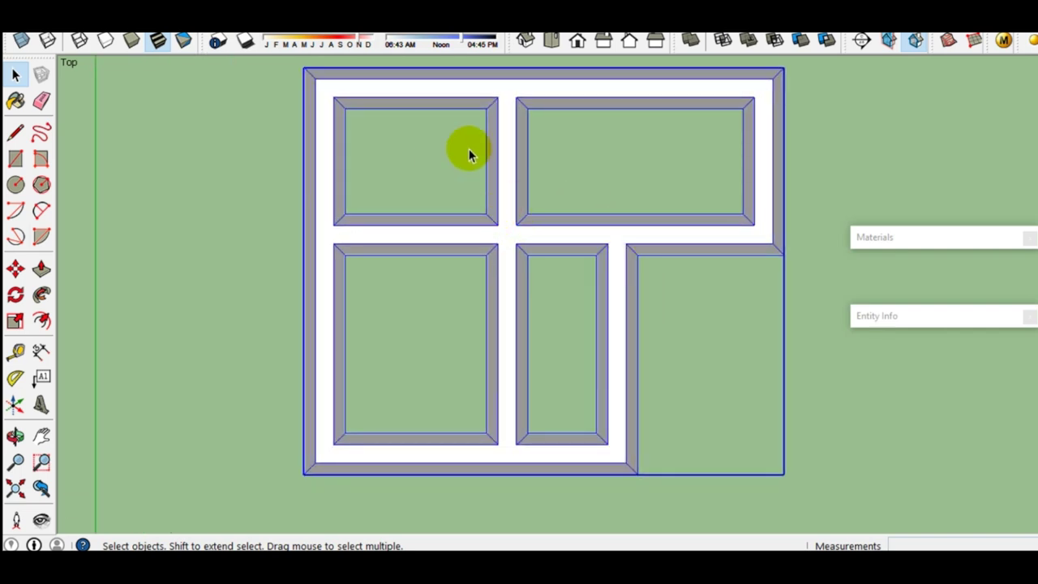
scroll(560, 265, down, 2)
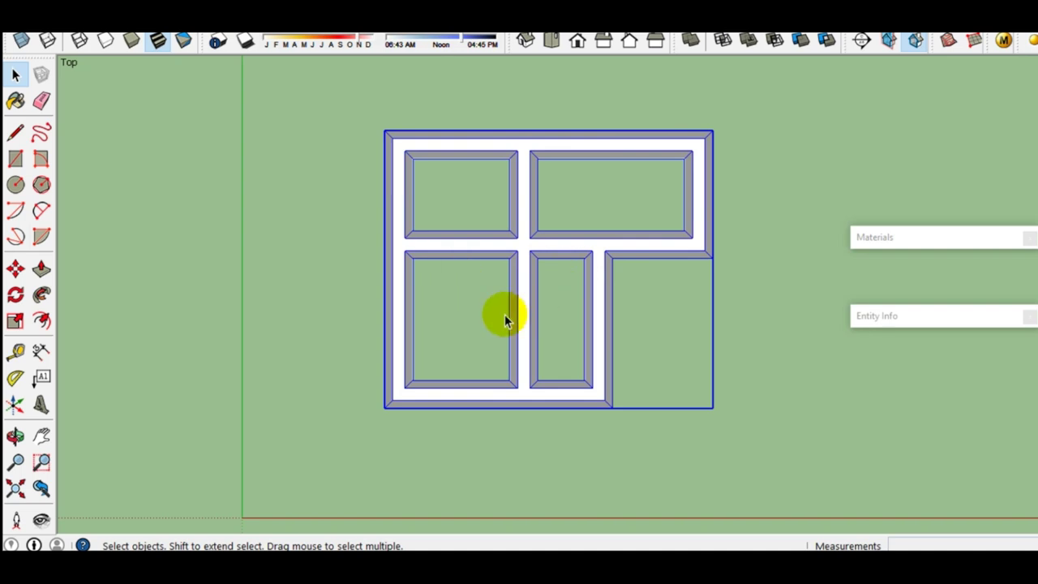
scroll(570, 278, up, 1)
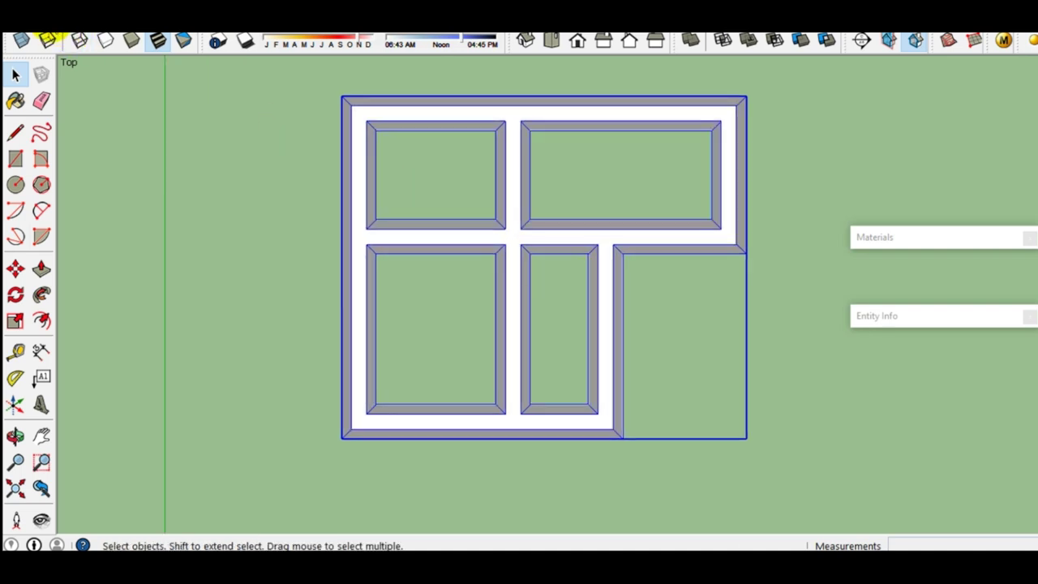
click(39, 23)
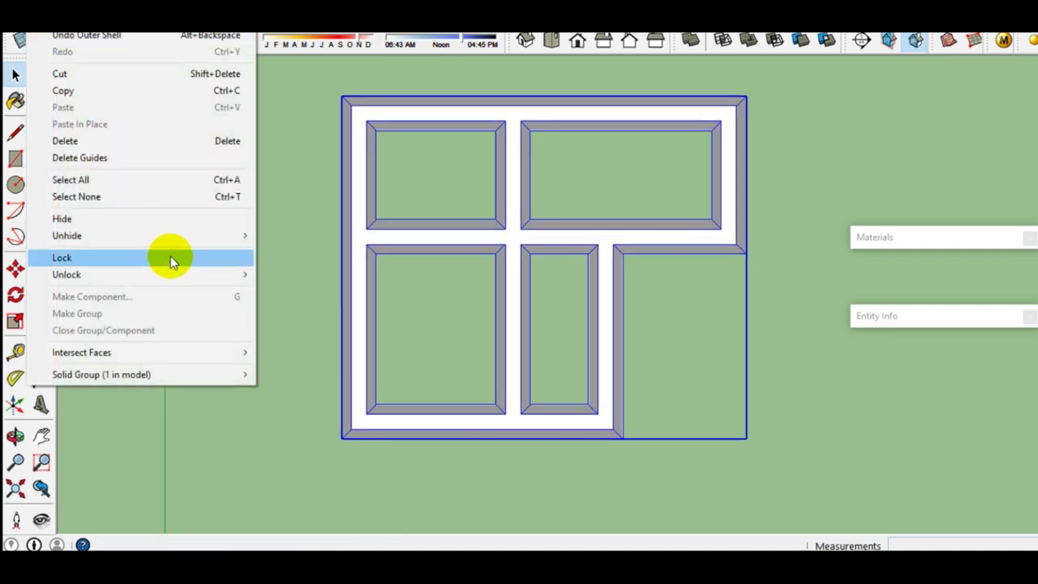
Step: Unhide all hidden geometry in the model with Edit > Unhide > All
mouse_move(130, 235)
click(292, 256)
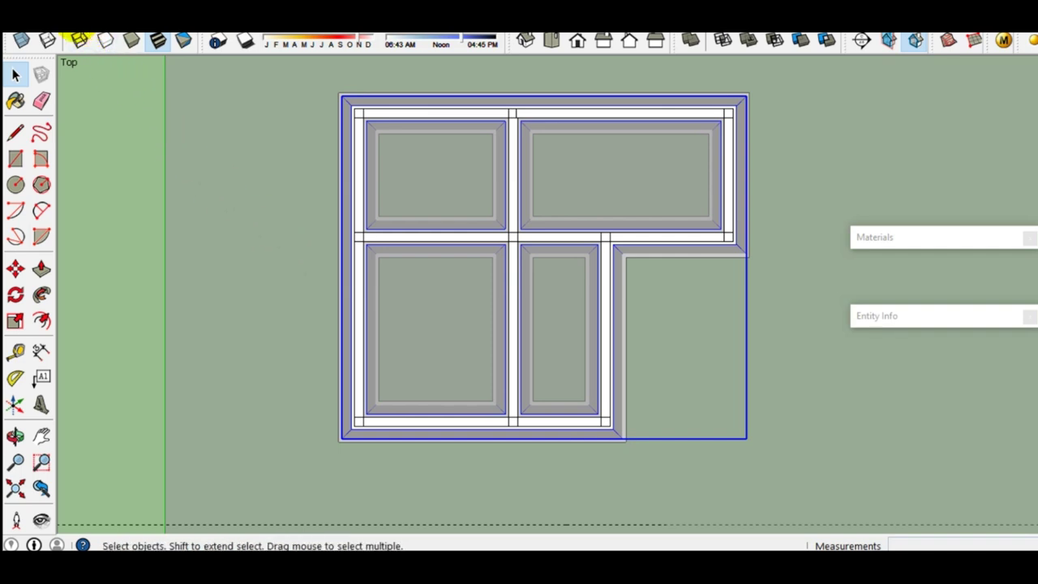
click(94, 33)
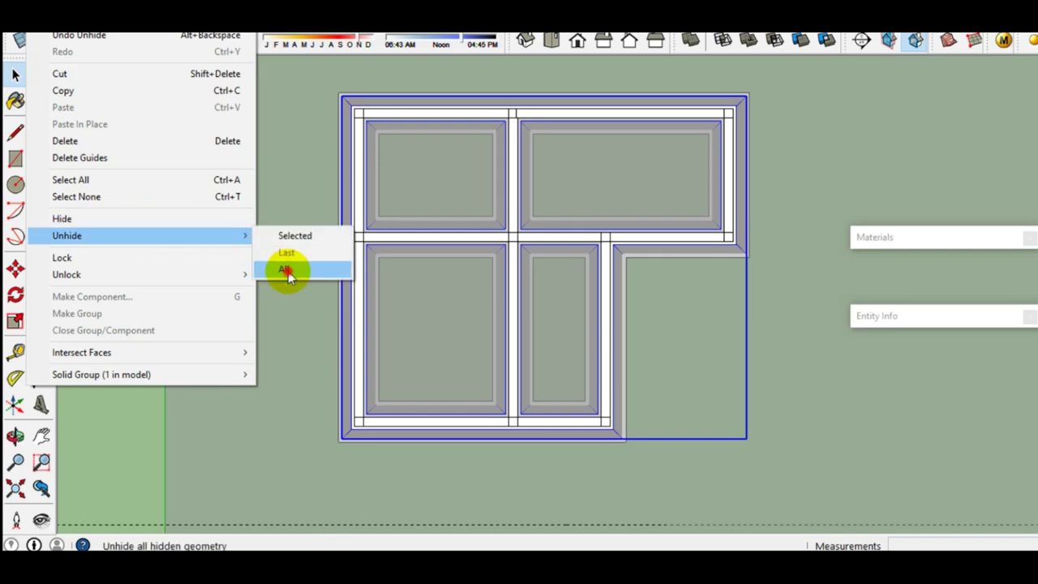
click(287, 273)
Step: Orbit from the top view into 3D and switch the camera to Perspective
mouse_move(359, 364)
middle_down()
mouse_move(399, 155)
mouse_move(398, 81)
middle_up()
mouse_move(399, 132)
middle_down()
mouse_move(263, 220)
mouse_move(232, 185)
middle_up()
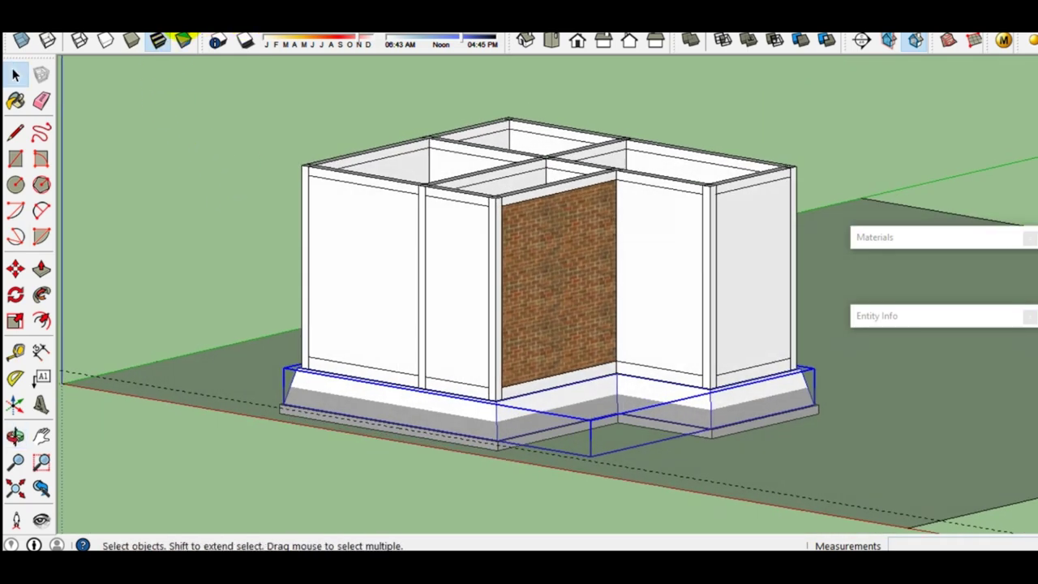
click(94, 36)
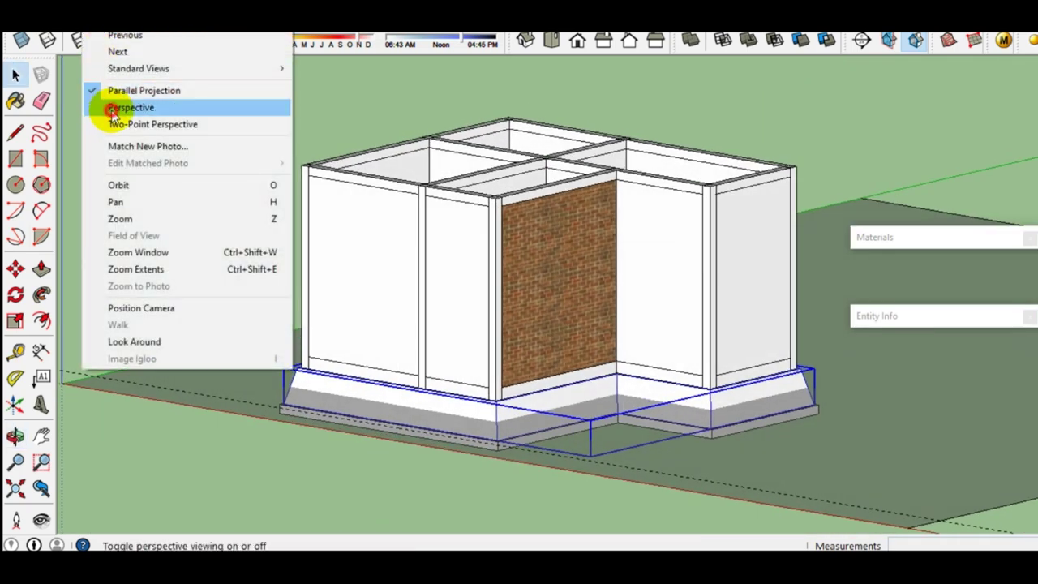
click(113, 109)
scroll(352, 326, down, 3)
Step: Clear the selection, orbit to a low frontal view and window-select the whole building
click(306, 232)
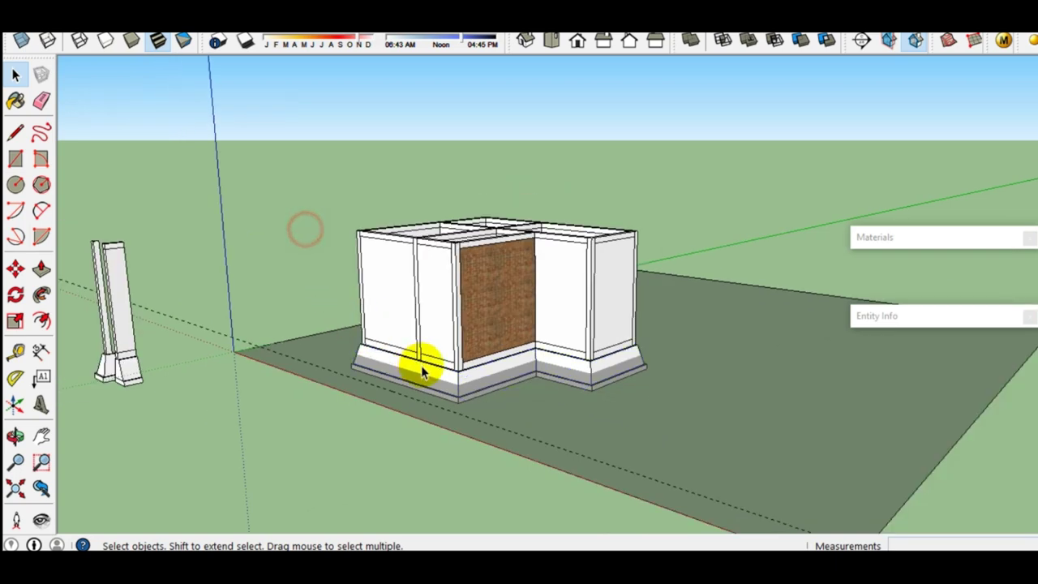
scroll(440, 348, up, 3)
middle_drag(440, 348, 722, 240)
drag(735, 234, 290, 151)
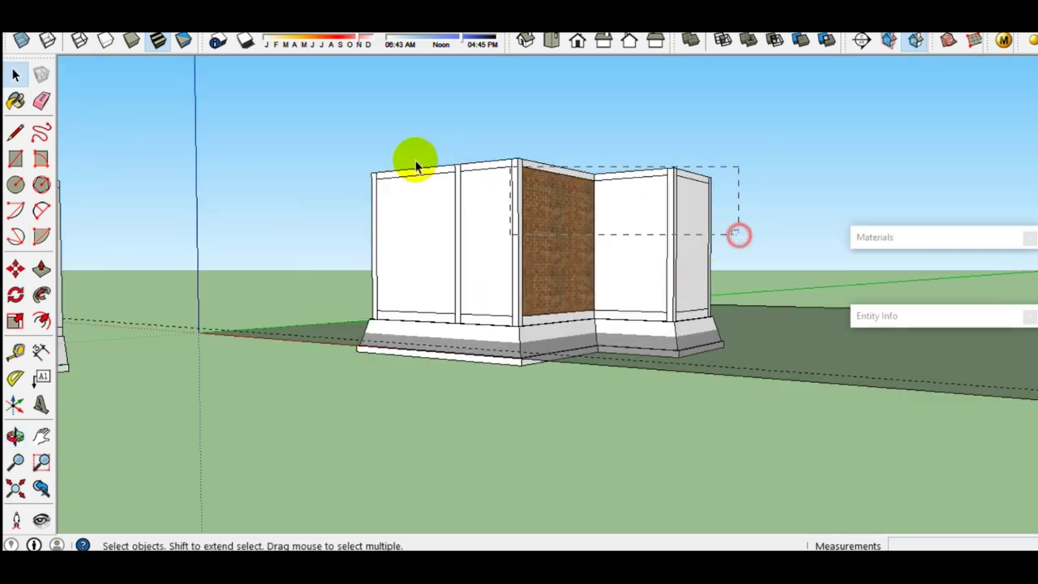
right_click(487, 231)
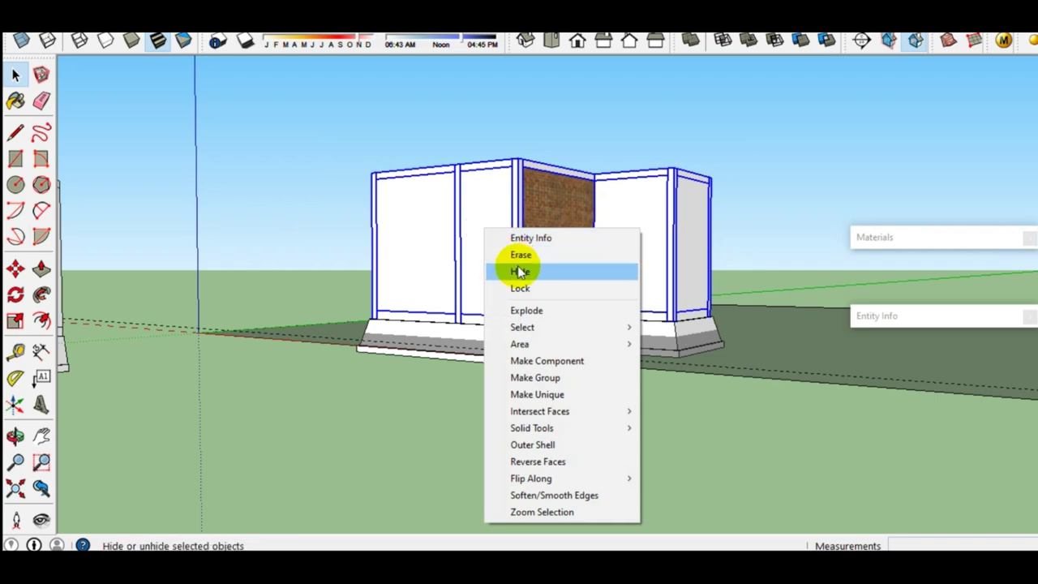
Step: Hide the selected geometry and orbit around to check the base
click(520, 271)
mouse_move(440, 301)
middle_down()
mouse_move(483, 418)
mouse_move(588, 424)
mouse_move(498, 266)
middle_up()
scroll(498, 266, up, 3)
mouse_move(481, 325)
middle_down()
mouse_move(672, 132)
mouse_move(702, 382)
mouse_move(557, 492)
mouse_move(530, 320)
middle_up()
scroll(579, 185, down, 5)
Step: Inspect the model straight down from Top view
click(553, 42)
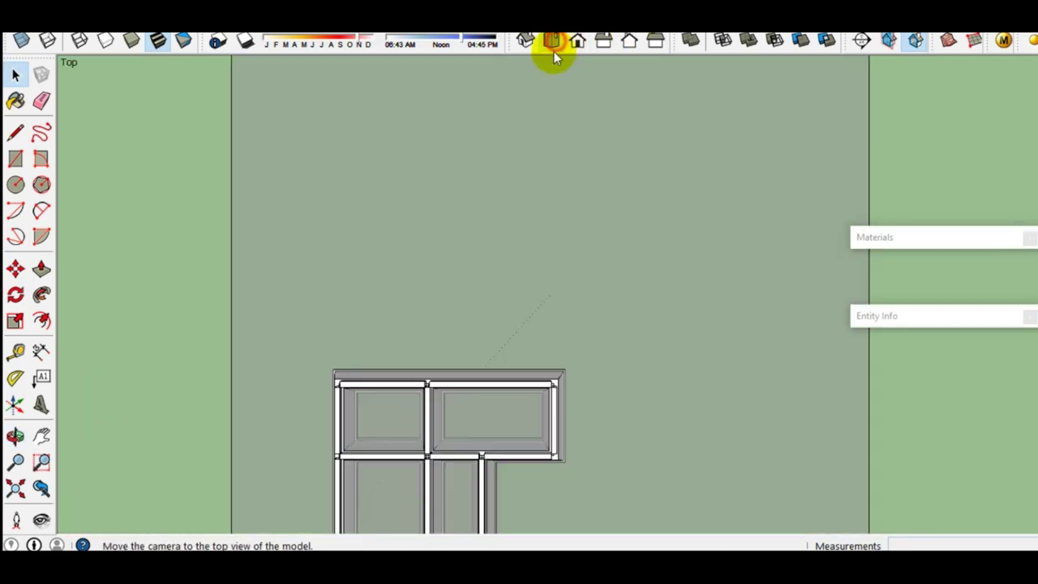
scroll(537, 304, up, 3)
scroll(537, 304, up, 2)
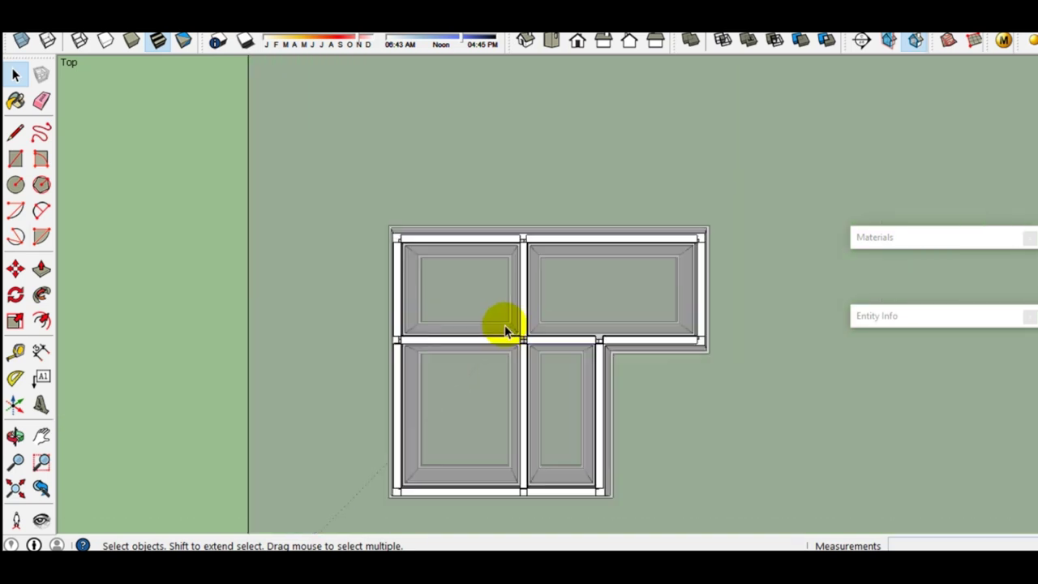
scroll(370, 203, down, 2)
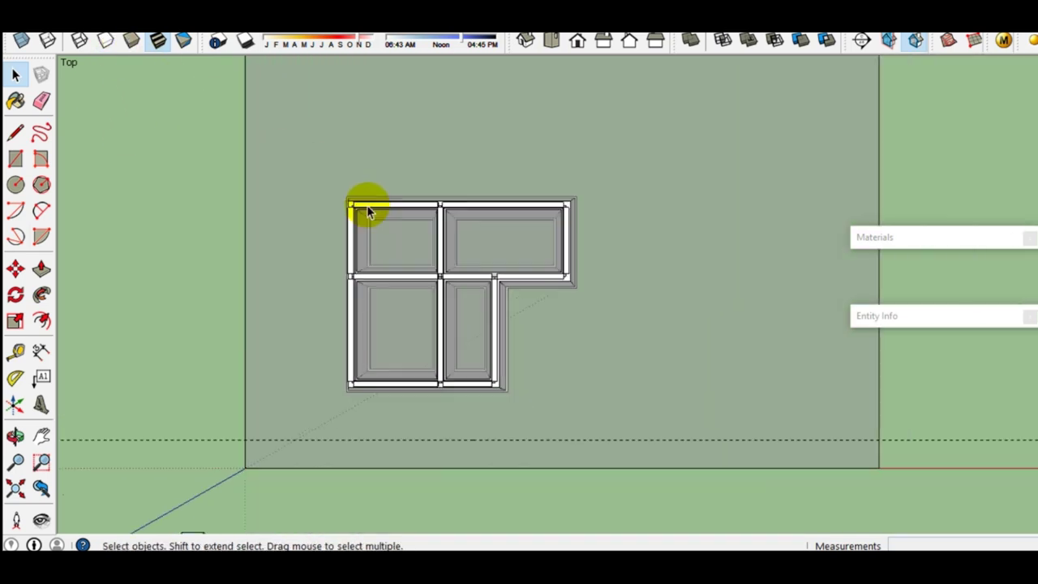
scroll(314, 214, up, 1)
scroll(342, 314, up, 3)
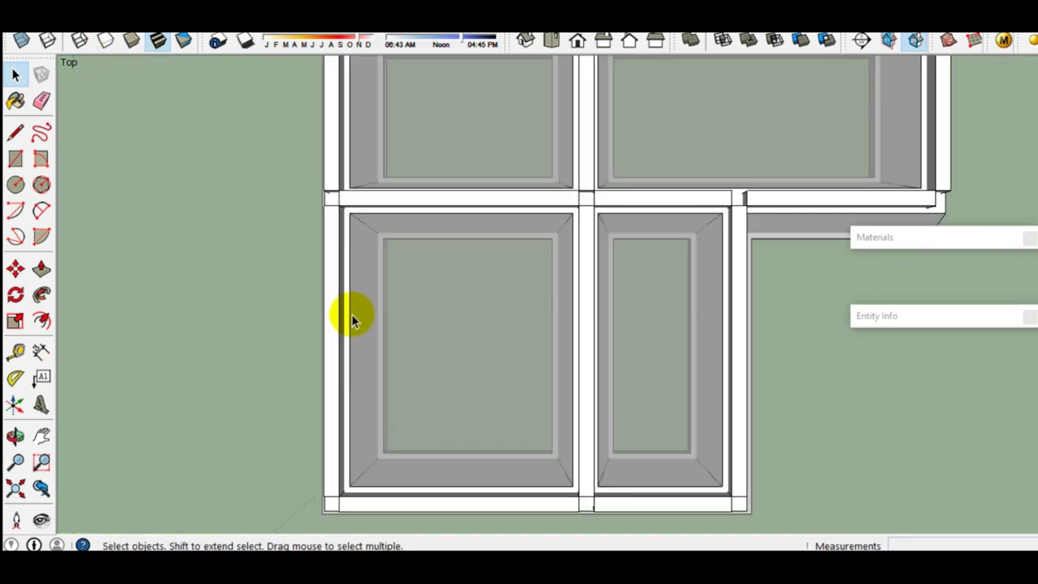
scroll(342, 207, down, 1)
scroll(347, 213, down, 2)
scroll(347, 213, up, 2)
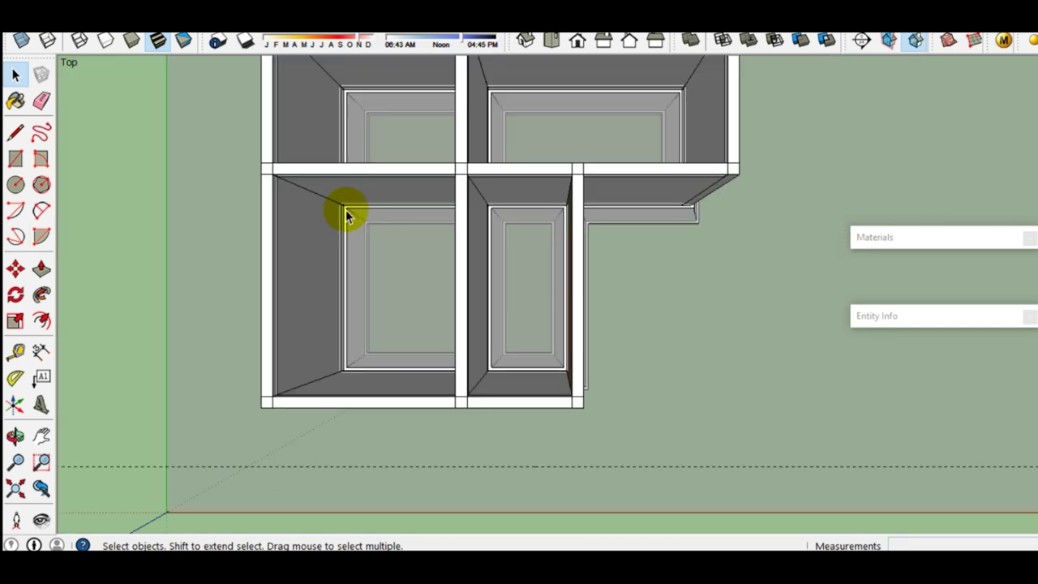
Step: Orbit back into 3D to face the brick wall on the plinth
middle_drag(347, 213, 498, 235)
scroll(499, 235, up, 2)
mouse_move(534, 264)
middle_down()
mouse_move(250, 125)
mouse_move(413, 200)
mouse_move(183, 229)
mouse_move(637, 248)
mouse_move(665, 287)
middle_up()
scroll(458, 208, down, 1)
mouse_move(503, 289)
middle_down()
mouse_move(350, 300)
mouse_move(543, 290)
middle_up()
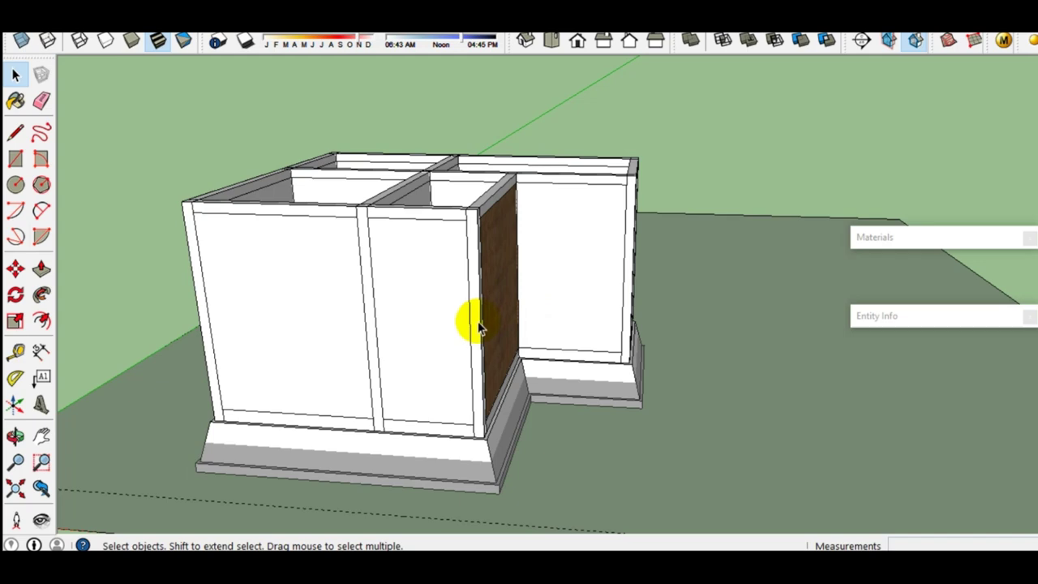
Step: Orbit and zoom around the house to a close front-left view of the brick wall at the inner corner
scroll(480, 324, up, 2)
middle_drag(435, 311, 267, 274)
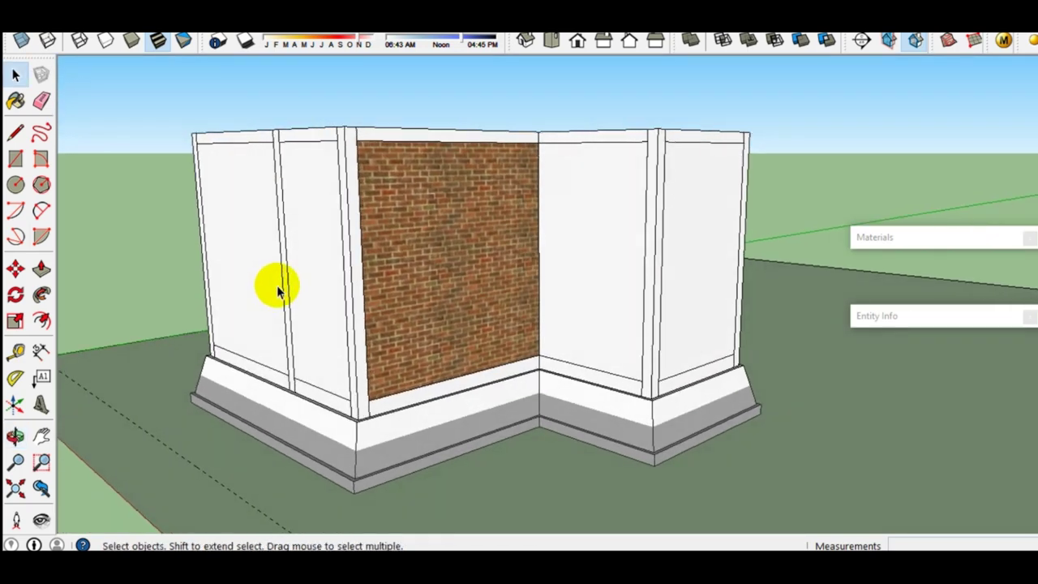
scroll(498, 348, down, 2)
scroll(460, 357, up, 3)
mouse_move(460, 357)
middle_down()
mouse_move(563, 364)
mouse_move(575, 378)
middle_up()
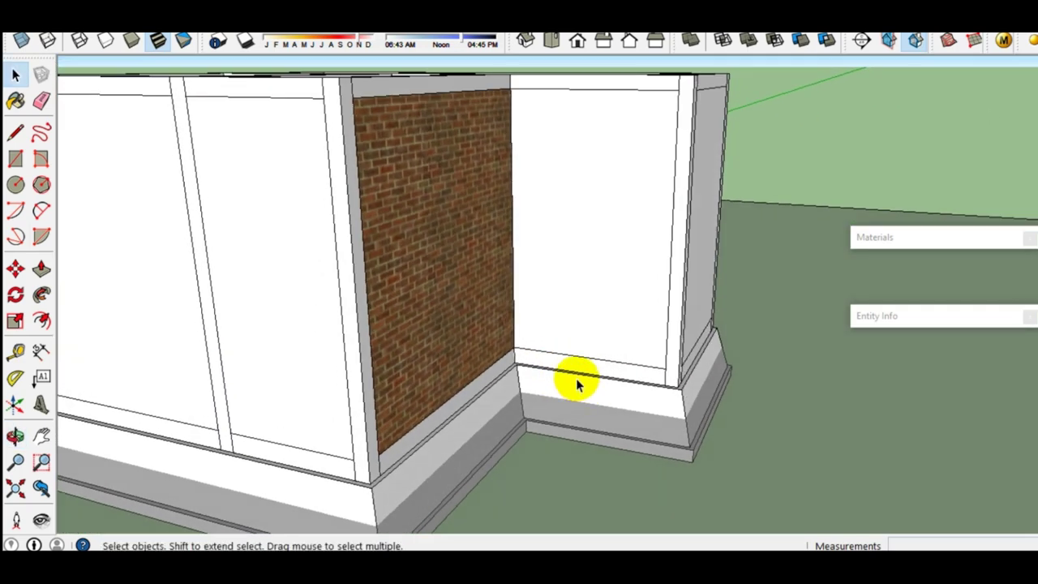
scroll(365, 319, down, 3)
scroll(364, 326, up, 1)
scroll(695, 259, down, 3)
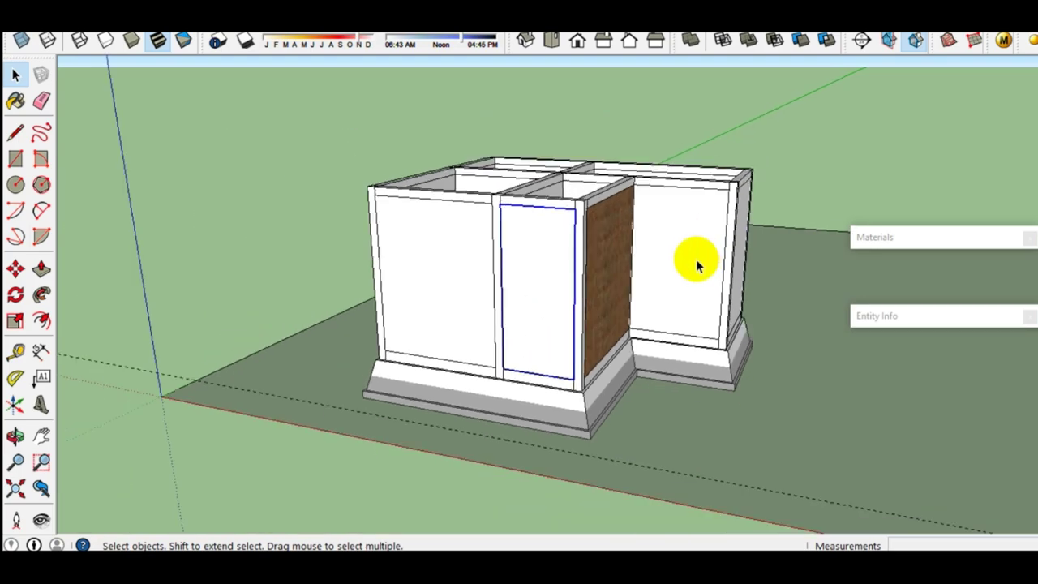
scroll(685, 258, up, 4)
mouse_move(691, 271)
middle_down()
mouse_move(680, 305)
mouse_move(579, 355)
mouse_move(248, 378)
mouse_move(726, 254)
middle_up()
mouse_move(726, 254)
mouse_down()
mouse_move(788, 280)
mouse_move(783, 315)
mouse_move(505, 320)
mouse_move(600, 325)
mouse_move(708, 394)
mouse_move(528, 445)
mouse_move(474, 440)
mouse_up()
mouse_move(487, 328)
middle_down()
mouse_move(523, 338)
mouse_move(591, 446)
mouse_move(594, 428)
mouse_move(459, 260)
middle_up()
scroll(519, 244, down, 3)
scroll(673, 291, up, 4)
mouse_move(672, 291)
middle_down()
mouse_move(399, 203)
mouse_move(217, 211)
middle_up()
middle_drag(494, 215, 900, 197)
middle_drag(416, 185, 695, 176)
mouse_move(197, 238)
middle_down()
mouse_move(637, 235)
mouse_move(651, 271)
mouse_move(322, 247)
middle_up()
scroll(563, 200, up, 2)
middle_drag(563, 200, 287, 216)
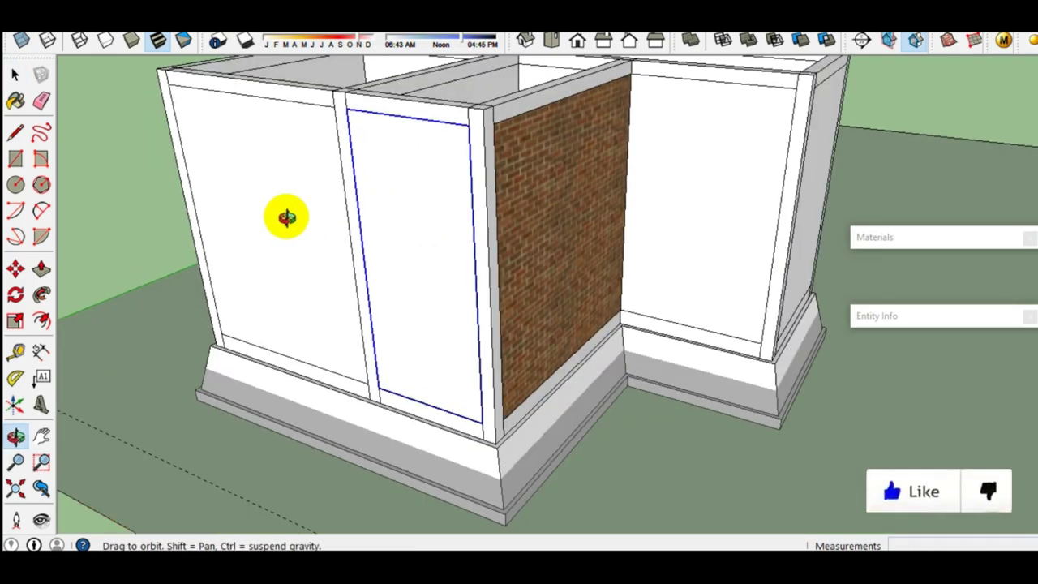
scroll(287, 216, up, 2)
scroll(480, 205, up, 2)
middle_drag(480, 205, 489, 301)
scroll(492, 303, down, 3)
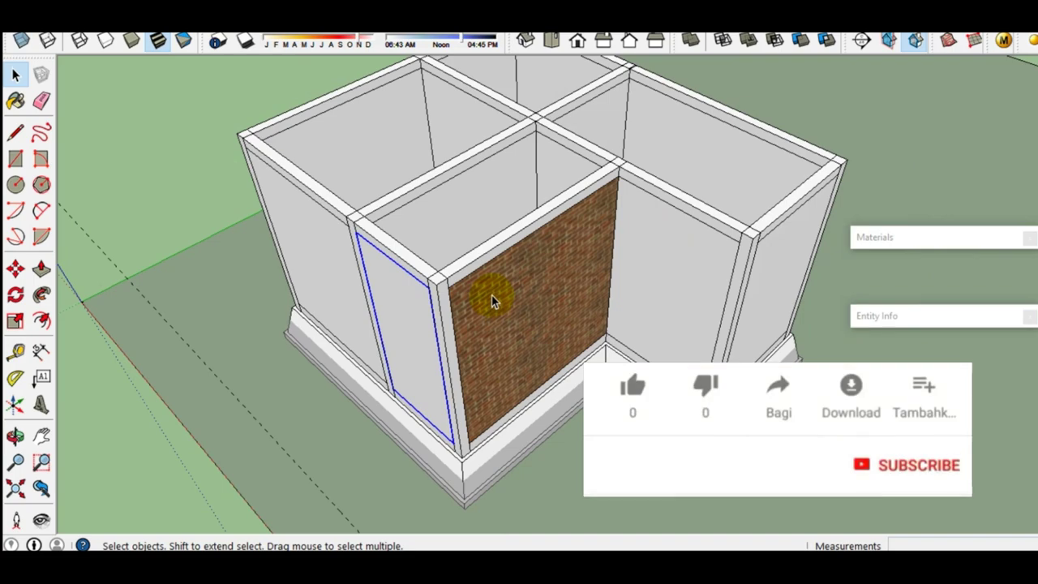
mouse_move(493, 297)
middle_down()
mouse_move(586, 179)
mouse_move(795, 195)
mouse_move(746, 313)
mouse_move(378, 241)
mouse_move(736, 230)
mouse_move(449, 150)
mouse_move(483, 289)
middle_up()
scroll(617, 211, down, 3)
middle_drag(625, 209, 319, 219)
scroll(438, 204, up, 3)
scroll(438, 204, down, 3)
mouse_move(438, 204)
middle_down()
mouse_move(746, 127)
mouse_move(737, 139)
middle_up()
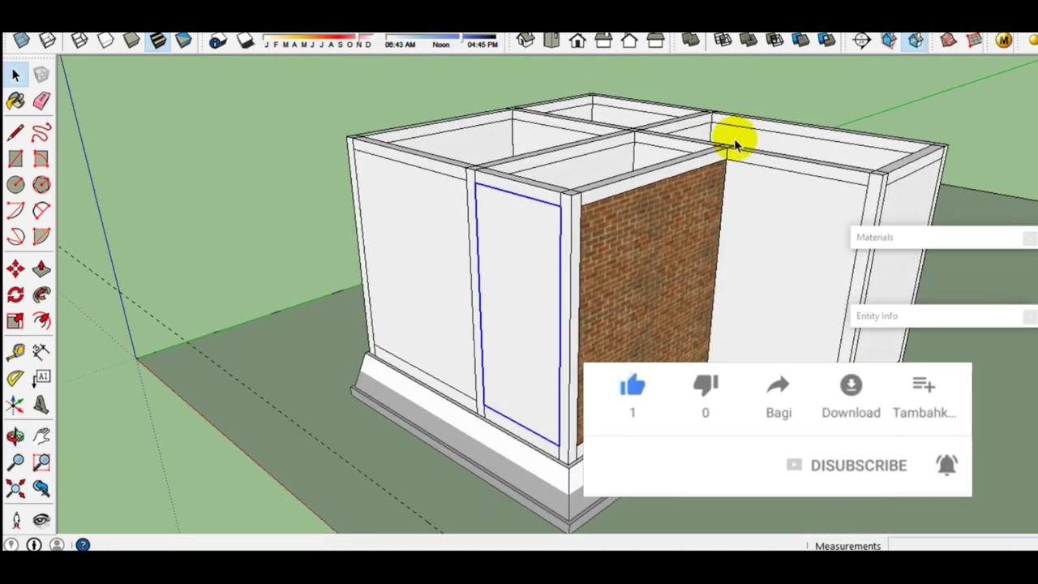
scroll(604, 154, down, 1)
scroll(604, 161, up, 1)
mouse_move(601, 154)
middle_down()
mouse_move(683, 155)
mouse_move(785, 214)
middle_up()
scroll(556, 162, up, 2)
scroll(556, 162, down, 2)
middle_drag(549, 220, 324, 208)
scroll(591, 273, down, 2)
scroll(450, 259, up, 3)
scroll(397, 234, down, 2)
mouse_move(397, 235)
middle_down()
mouse_move(653, 116)
mouse_move(619, 294)
middle_up()
scroll(510, 289, up, 2)
mouse_move(510, 289)
middle_down()
mouse_move(760, 228)
mouse_move(500, 204)
mouse_move(540, 278)
middle_up()
scroll(454, 294, down, 3)
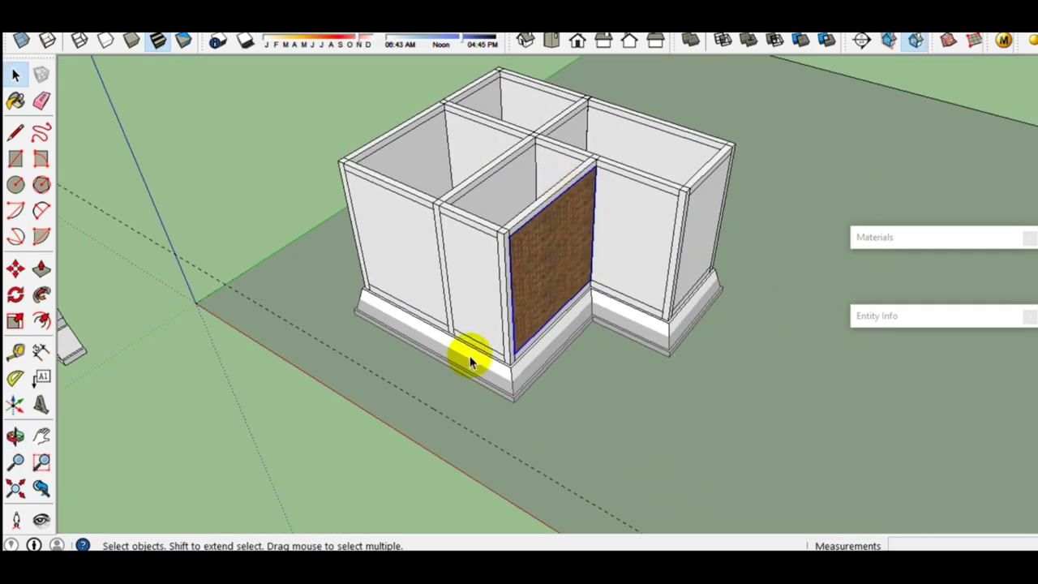
scroll(470, 352, up, 3)
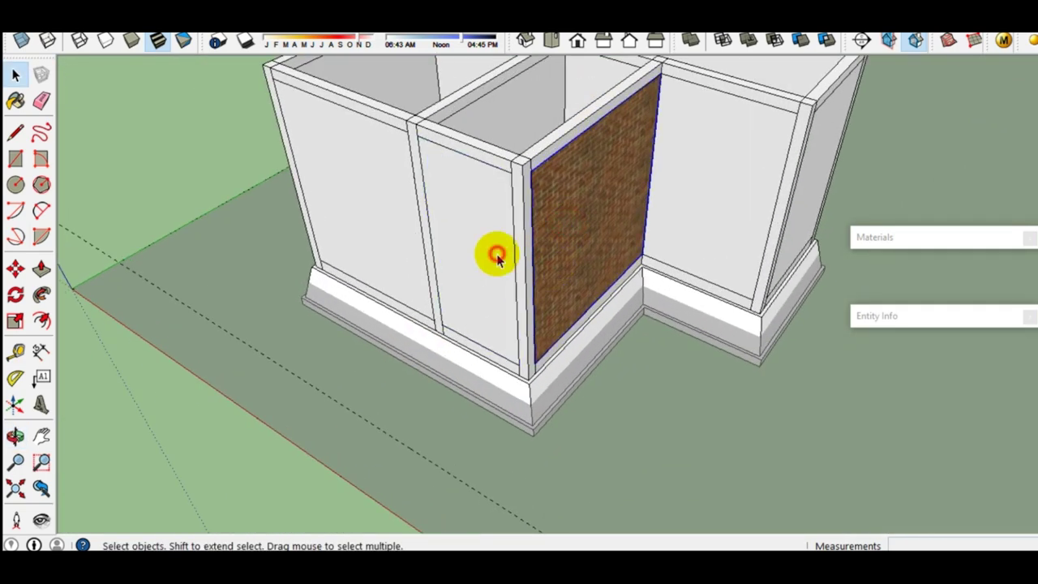
scroll(565, 253, up, 2)
mouse_move(561, 244)
middle_down()
mouse_move(336, 287)
mouse_move(487, 284)
mouse_move(653, 209)
middle_up()
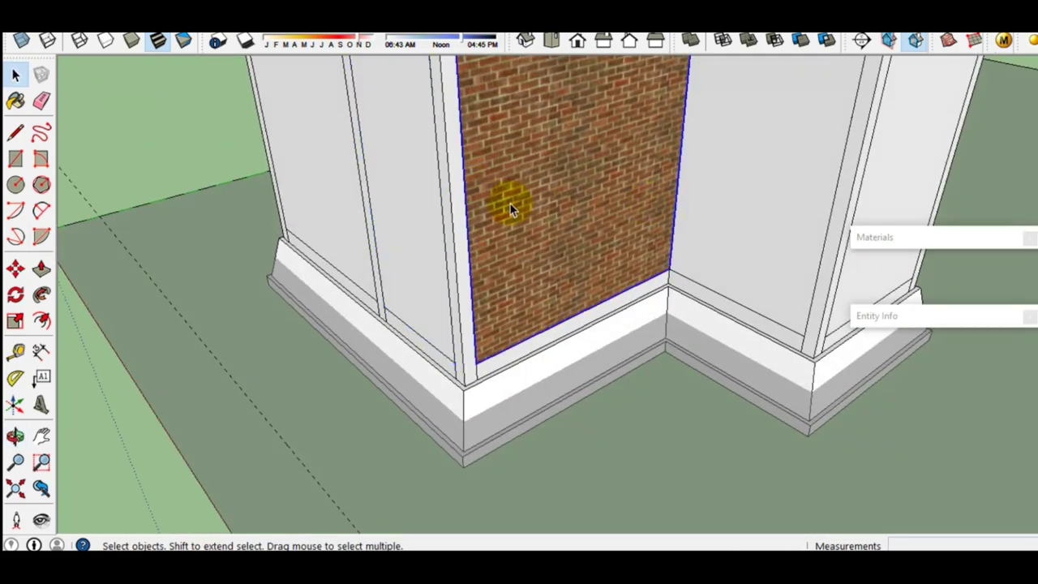
scroll(510, 204, down, 4)
Step: Erase the brick wall face and look down into the revealed opening from above
key(Delete)
scroll(471, 193, up, 3)
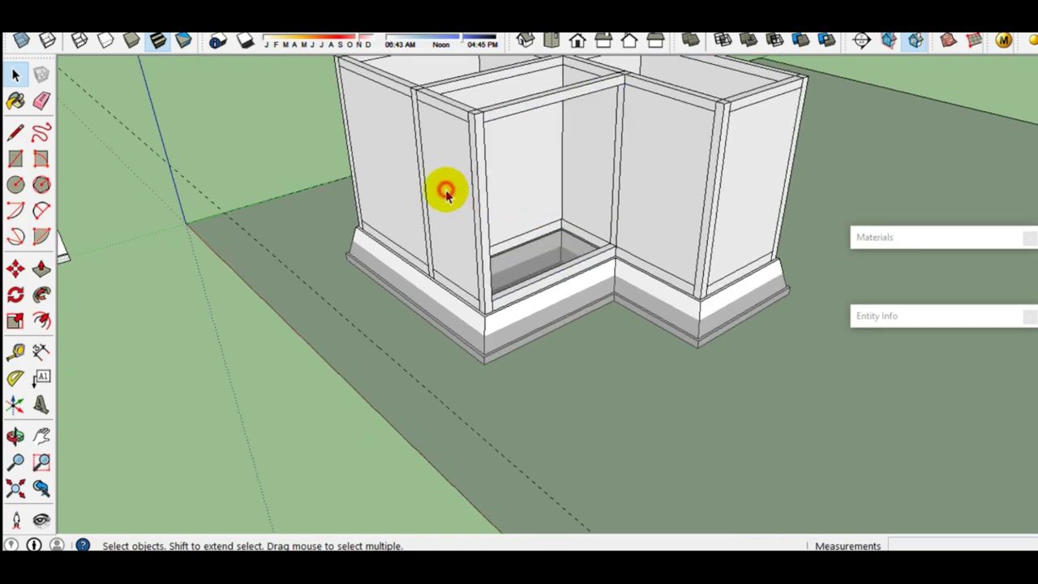
scroll(519, 247, up, 2)
mouse_move(519, 247)
middle_down()
mouse_move(431, 297)
mouse_move(382, 262)
middle_up()
scroll(484, 225, up, 3)
scroll(485, 226, down, 4)
mouse_move(484, 226)
middle_down()
mouse_move(718, 105)
mouse_move(640, 200)
middle_up()
mouse_move(588, 97)
middle_down()
mouse_move(608, 186)
mouse_move(590, 187)
middle_up()
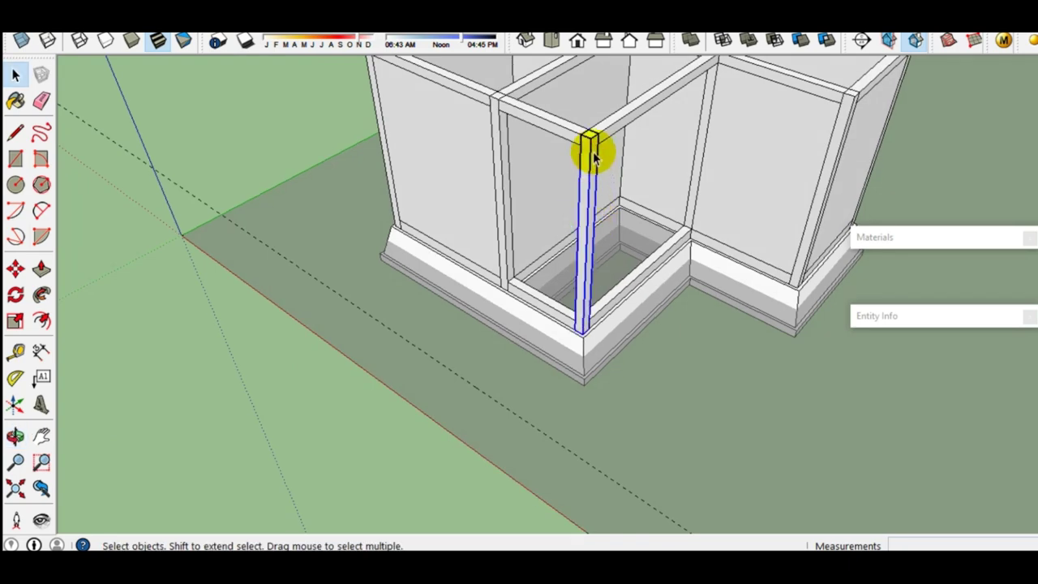
scroll(593, 156, up, 2)
mouse_move(614, 104)
middle_down()
mouse_move(591, 146)
mouse_move(495, 180)
middle_up()
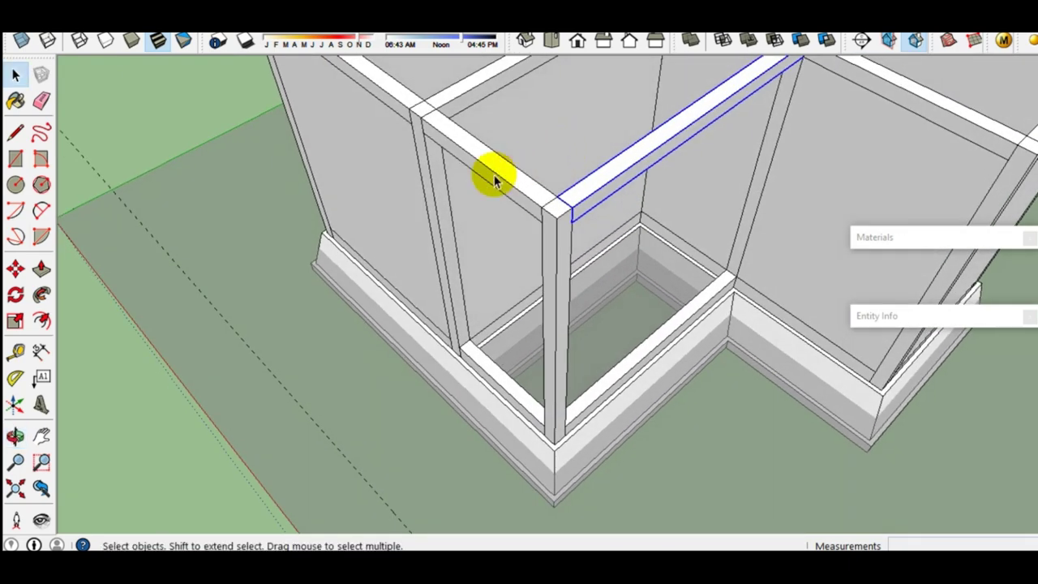
Step: Orbit and zoom around the corner post, beam and footing pit to inspect the framed opening
scroll(567, 191, up, 1)
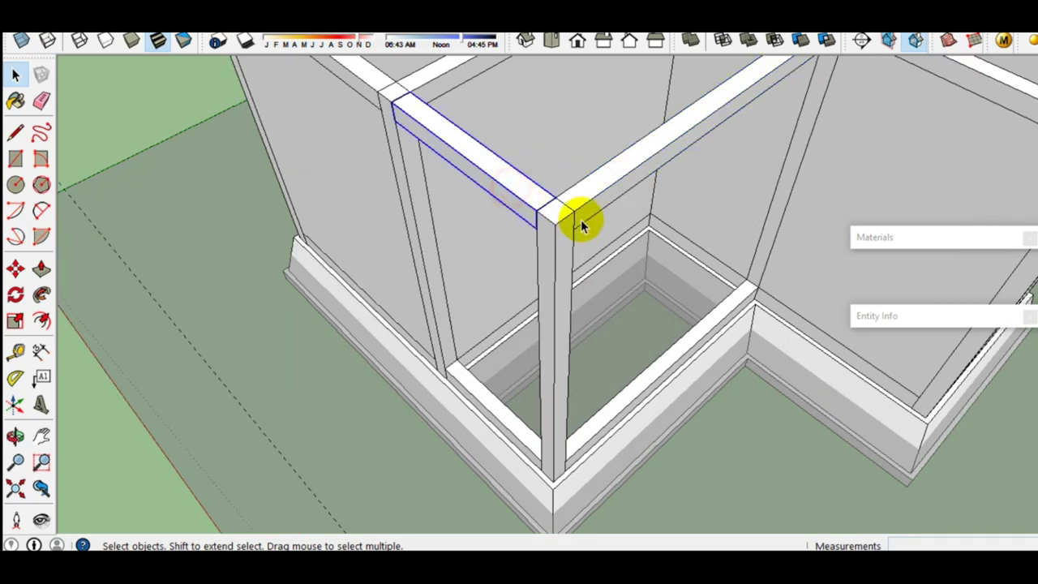
mouse_move(590, 224)
middle_down()
mouse_move(454, 167)
mouse_move(534, 140)
mouse_move(651, 223)
middle_up()
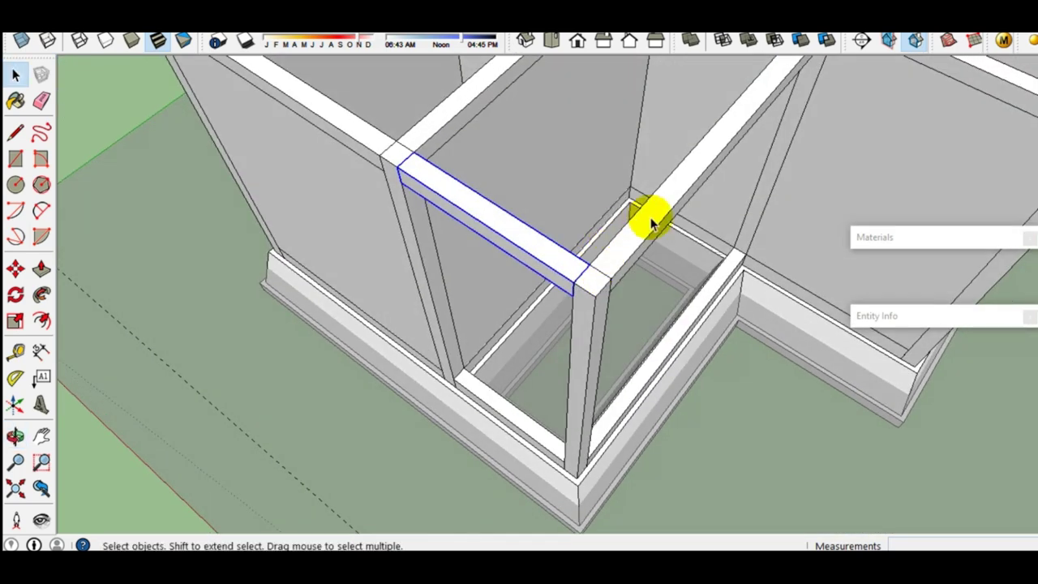
scroll(413, 232, down, 2)
scroll(428, 225, down, 2)
mouse_move(429, 225)
middle_down()
mouse_move(660, 174)
mouse_move(516, 131)
mouse_move(444, 63)
middle_up()
scroll(549, 190, up, 2)
scroll(549, 189, up, 3)
mouse_move(549, 190)
middle_down()
mouse_move(227, 150)
mouse_move(572, 267)
middle_up()
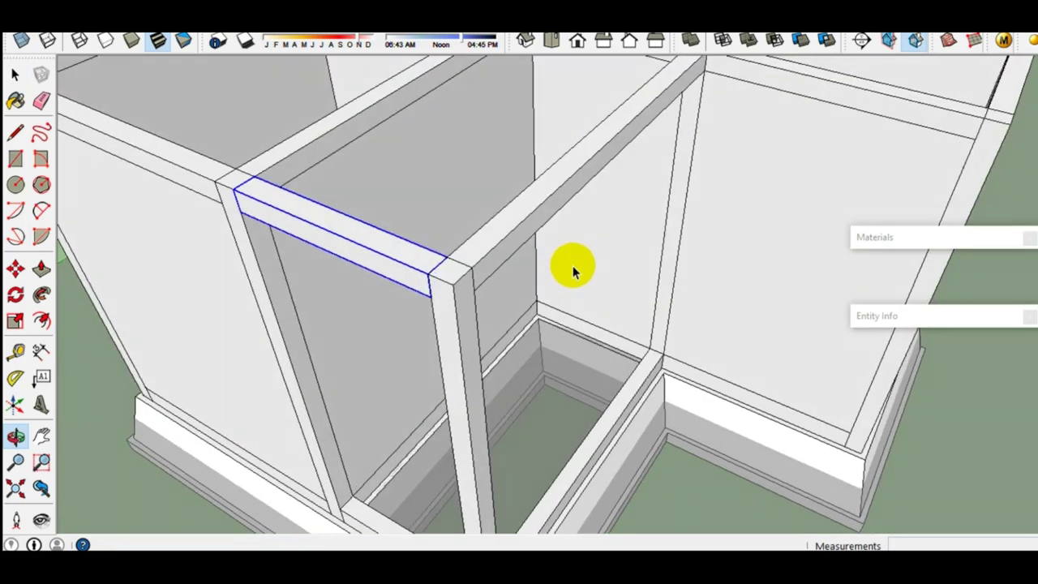
scroll(505, 306, down, 2)
scroll(427, 284, up, 3)
scroll(427, 283, down, 2)
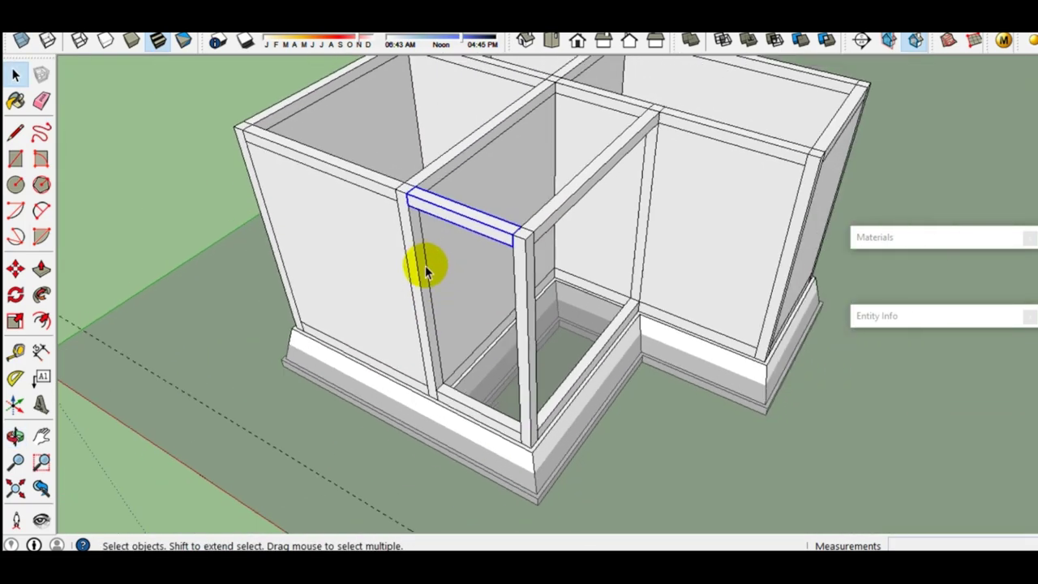
scroll(427, 283, down, 2)
mouse_move(427, 283)
middle_down()
mouse_move(593, 202)
mouse_move(413, 186)
mouse_move(352, 209)
mouse_move(352, 267)
mouse_move(432, 269)
middle_up()
scroll(580, 230, up, 2)
scroll(432, 269, down, 2)
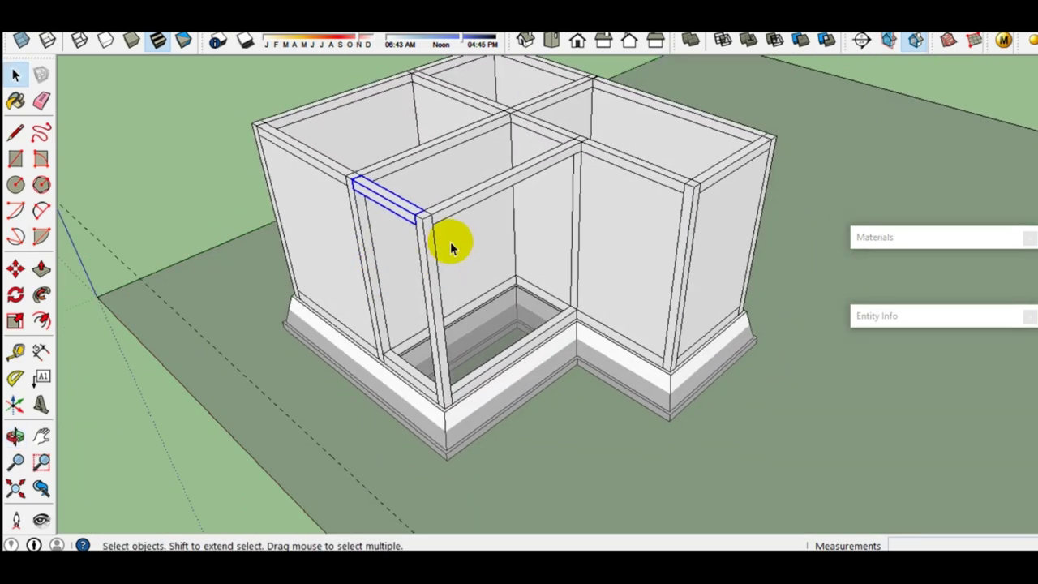
scroll(459, 296, up, 3)
scroll(452, 294, down, 1)
scroll(450, 294, up, 2)
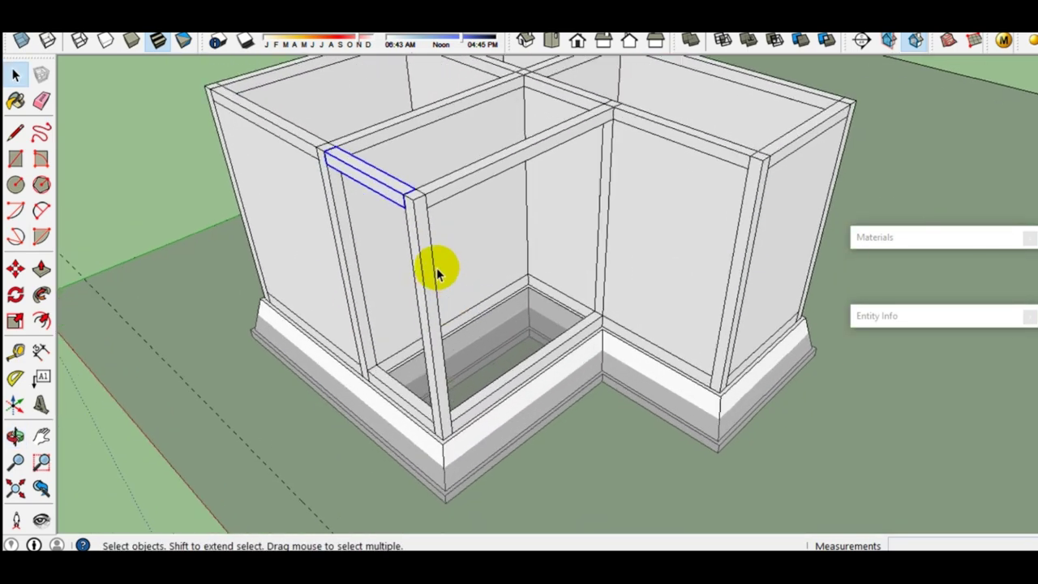
scroll(436, 268, up, 1)
mouse_move(396, 258)
middle_down()
mouse_move(408, 209)
mouse_move(440, 174)
mouse_move(625, 144)
mouse_move(581, 195)
middle_up()
mouse_move(516, 213)
middle_down()
mouse_move(479, 222)
mouse_move(447, 267)
mouse_move(570, 268)
mouse_move(543, 345)
mouse_move(524, 360)
middle_up()
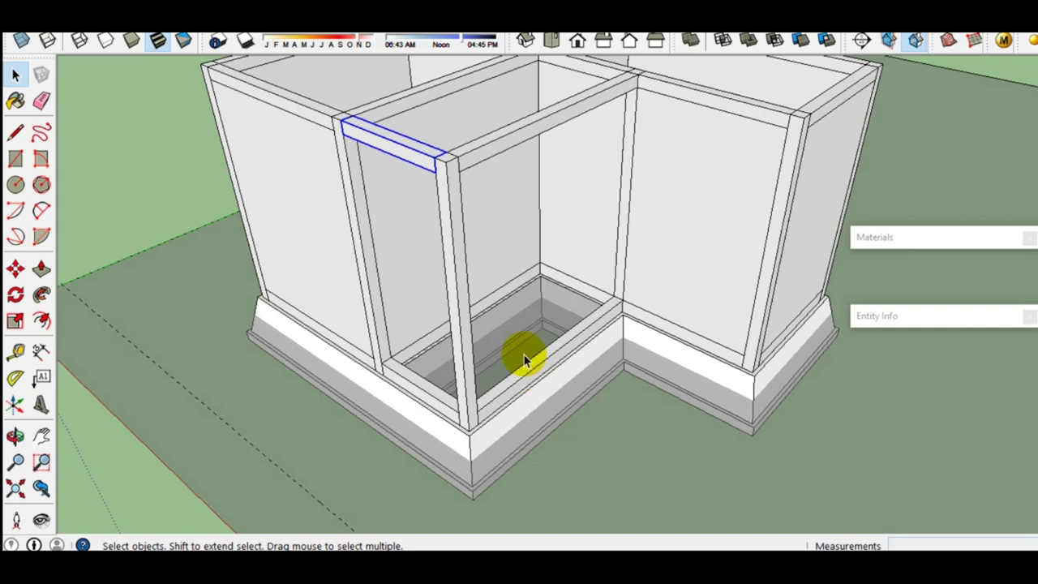
mouse_move(396, 302)
middle_down()
mouse_move(567, 220)
mouse_move(660, 214)
middle_up()
scroll(562, 262, down, 3)
mouse_move(562, 262)
middle_down()
mouse_move(575, 282)
mouse_move(408, 285)
middle_up()
scroll(575, 287, up, 3)
scroll(538, 287, up, 2)
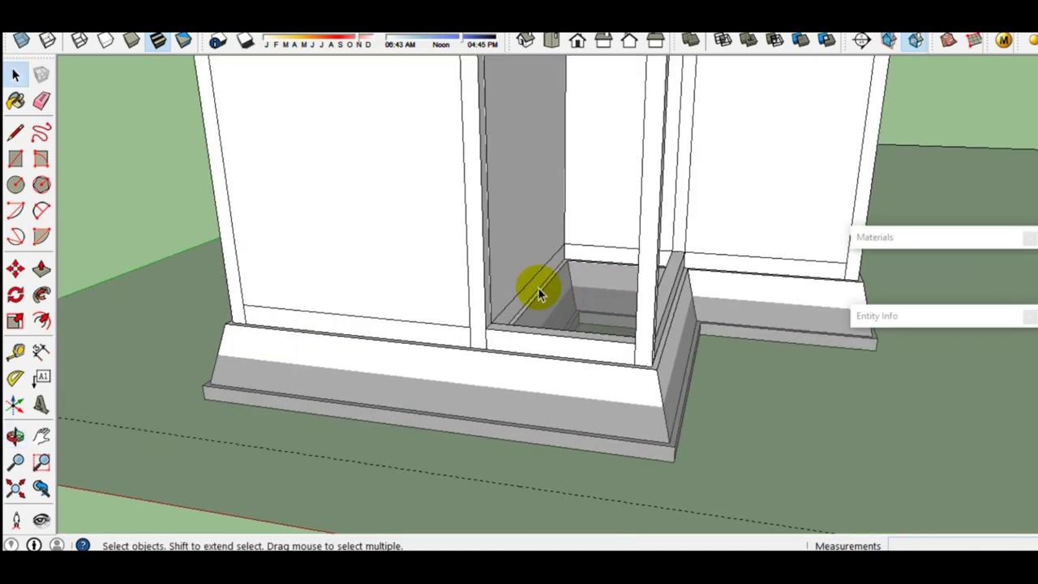
scroll(538, 287, up, 2)
mouse_move(751, 302)
middle_down()
mouse_move(494, 210)
mouse_move(554, 216)
mouse_move(750, 343)
mouse_move(622, 320)
middle_up()
scroll(622, 321, down, 3)
mouse_move(575, 289)
middle_down()
mouse_move(771, 232)
mouse_move(633, 222)
mouse_move(425, 261)
middle_up()
scroll(632, 222, up, 3)
scroll(425, 261, down, 2)
mouse_move(701, 201)
middle_down()
mouse_move(732, 190)
mouse_move(530, 216)
middle_up()
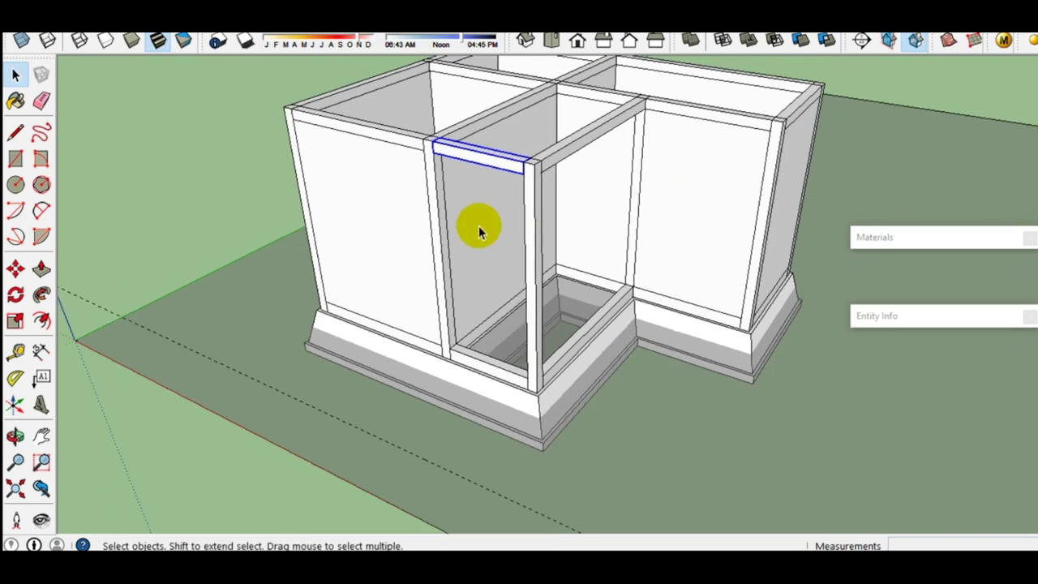
scroll(459, 233, up, 3)
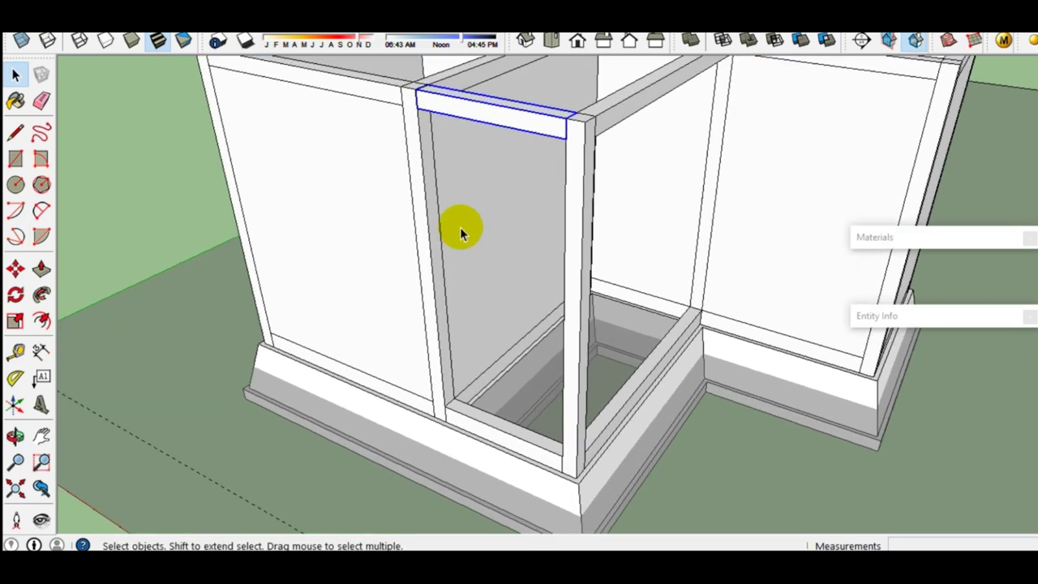
scroll(460, 233, down, 2)
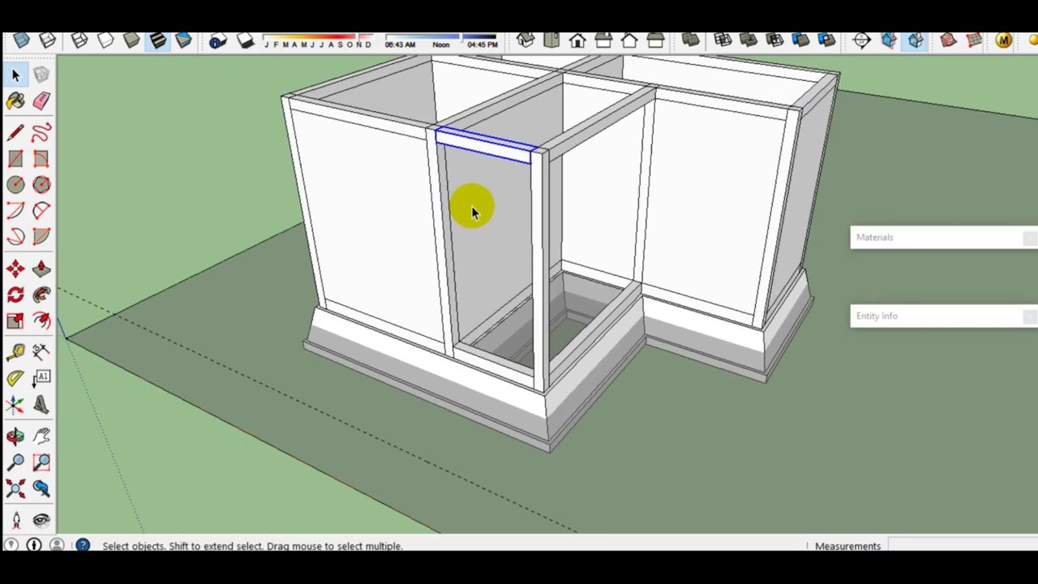
scroll(549, 297, up, 2)
mouse_move(549, 297)
middle_down()
mouse_move(655, 252)
mouse_move(644, 260)
middle_up()
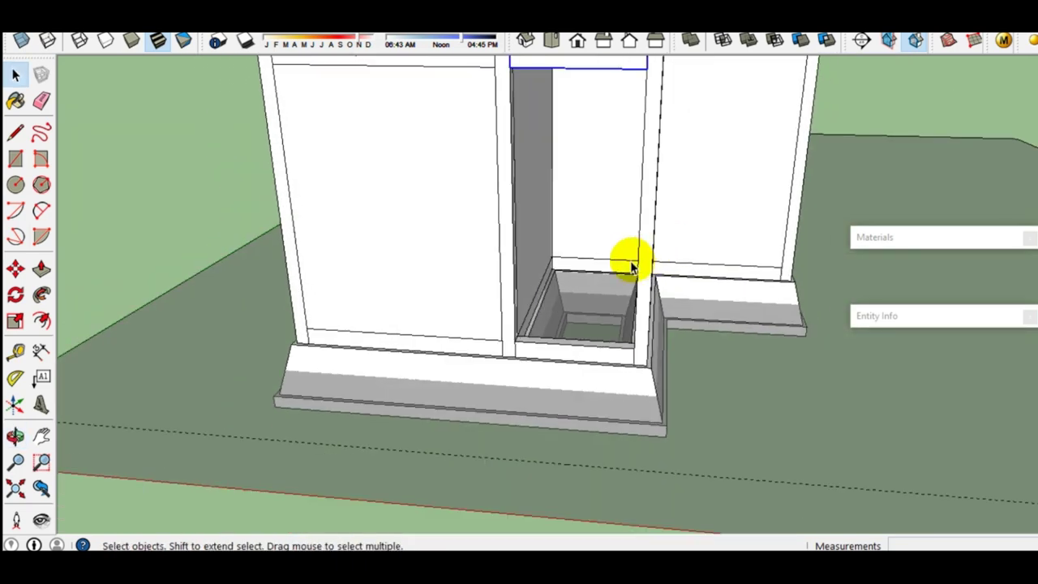
scroll(644, 260, down, 2)
scroll(533, 232, up, 2)
scroll(636, 217, up, 2)
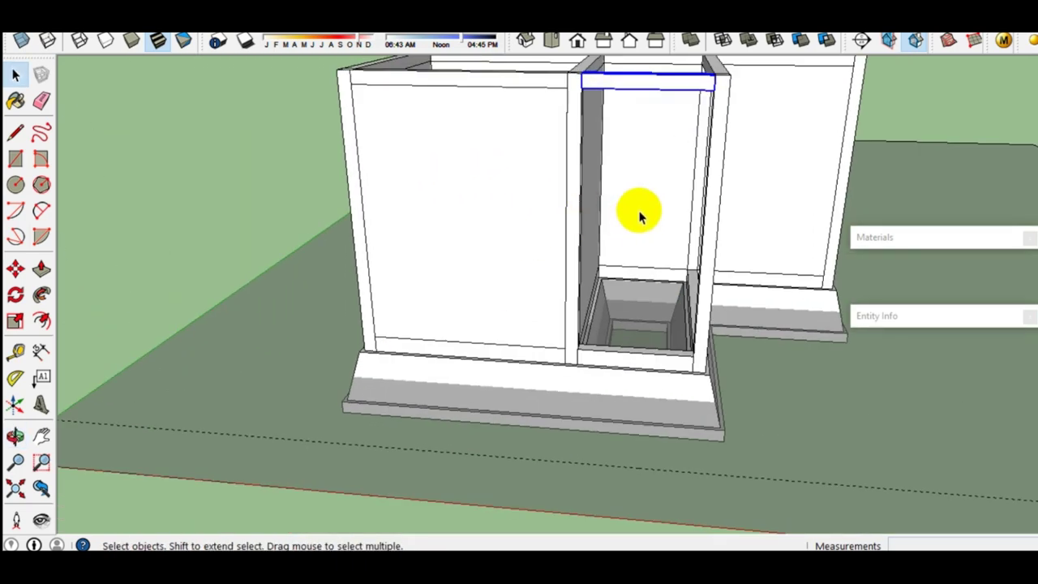
mouse_move(823, 185)
middle_down()
mouse_move(463, 186)
mouse_move(371, 169)
mouse_move(182, 204)
middle_up()
mouse_move(487, 290)
middle_down()
mouse_move(722, 283)
mouse_move(797, 294)
middle_up()
scroll(442, 292, down, 2)
mouse_move(442, 292)
middle_down()
mouse_move(429, 271)
mouse_move(695, 232)
mouse_move(615, 180)
mouse_move(382, 192)
mouse_move(304, 216)
mouse_move(344, 280)
mouse_move(639, 340)
middle_up()
mouse_move(604, 294)
middle_down()
mouse_move(429, 248)
mouse_move(790, 167)
mouse_move(210, 210)
middle_up()
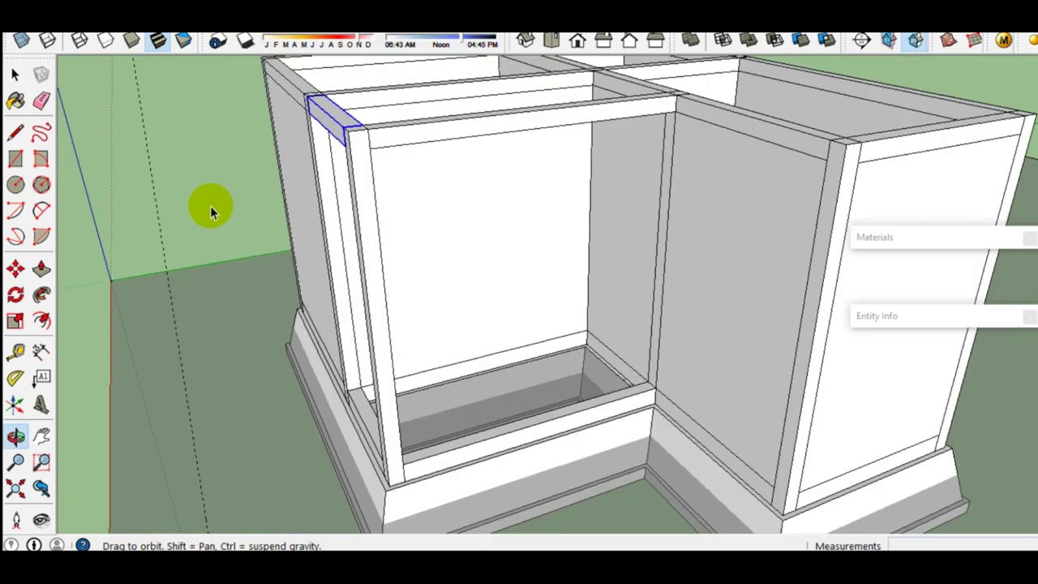
scroll(325, 199, down, 5)
scroll(625, 233, up, 3)
mouse_move(630, 236)
middle_down()
mouse_move(213, 225)
mouse_move(598, 167)
mouse_move(703, 163)
middle_up()
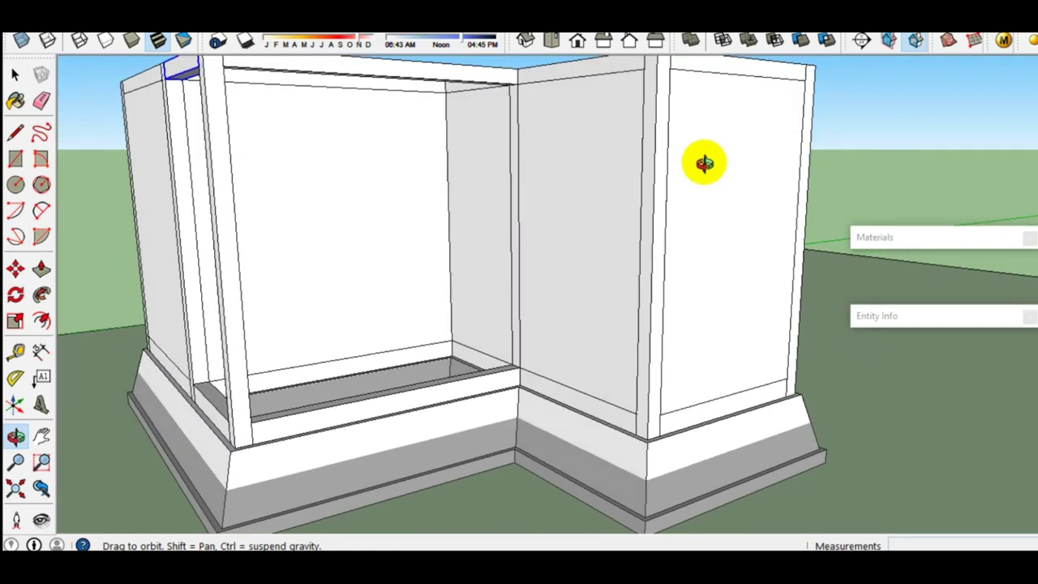
scroll(704, 162, down, 3)
mouse_move(385, 197)
middle_down()
mouse_move(714, 160)
mouse_move(835, 186)
mouse_move(741, 174)
mouse_move(414, 171)
mouse_move(577, 212)
mouse_move(624, 351)
mouse_move(551, 343)
mouse_move(203, 221)
middle_up()
middle_drag(425, 202, 625, 200)
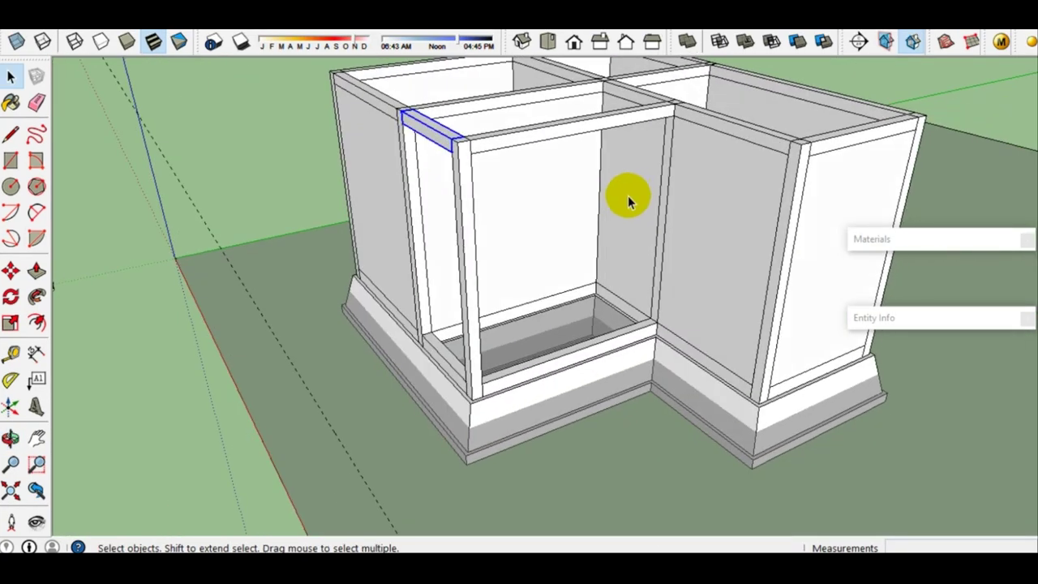
scroll(552, 186, down, 2)
scroll(543, 190, up, 2)
scroll(526, 189, up, 2)
mouse_move(531, 185)
middle_down()
mouse_move(721, 192)
mouse_move(737, 208)
mouse_move(548, 195)
mouse_move(404, 116)
mouse_move(457, 88)
mouse_move(607, 79)
mouse_move(595, 232)
mouse_move(504, 246)
mouse_move(314, 226)
middle_up()
scroll(721, 193, down, 2)
scroll(404, 116, up, 3)
scroll(403, 116, down, 2)
scroll(640, 88, up, 2)
scroll(641, 88, down, 2)
scroll(625, 111, down, 1)
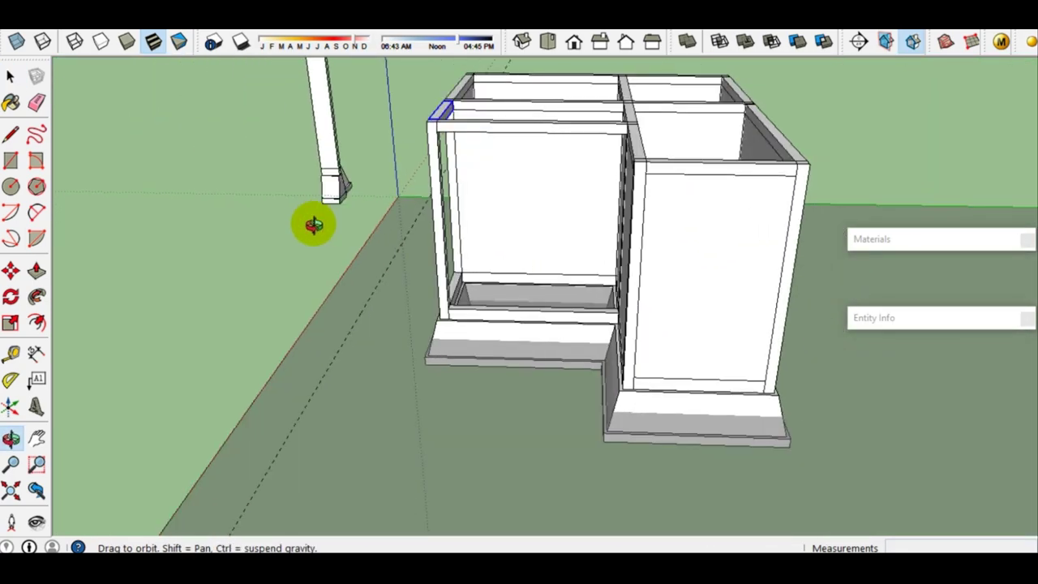
scroll(519, 244, up, 1)
scroll(519, 243, down, 3)
mouse_move(684, 232)
middle_down()
mouse_move(781, 227)
mouse_move(732, 227)
middle_up()
scroll(607, 195, up, 2)
scroll(607, 193, up, 1)
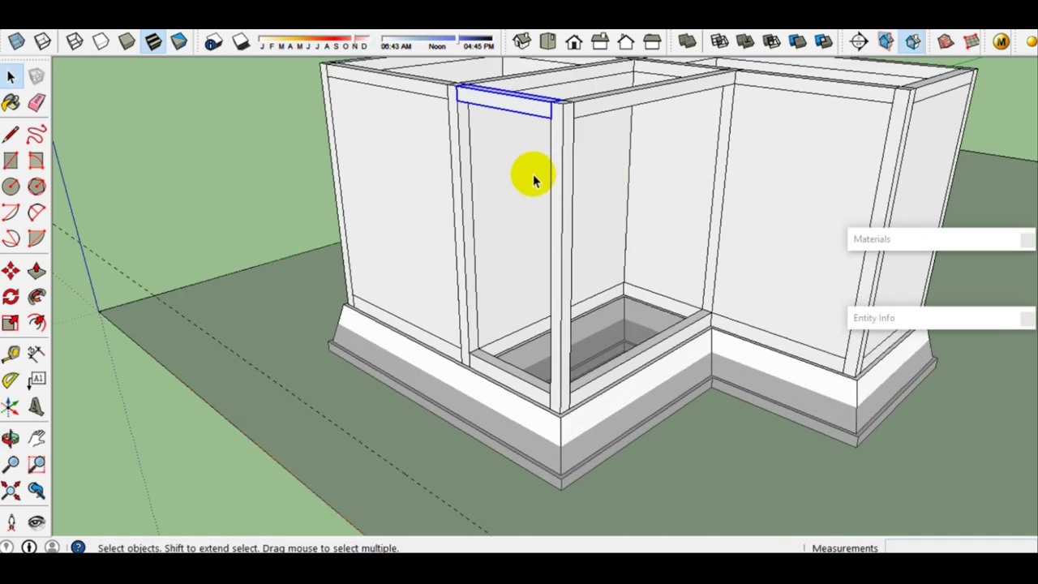
scroll(527, 173, down, 1)
scroll(527, 172, down, 1)
scroll(502, 170, up, 1)
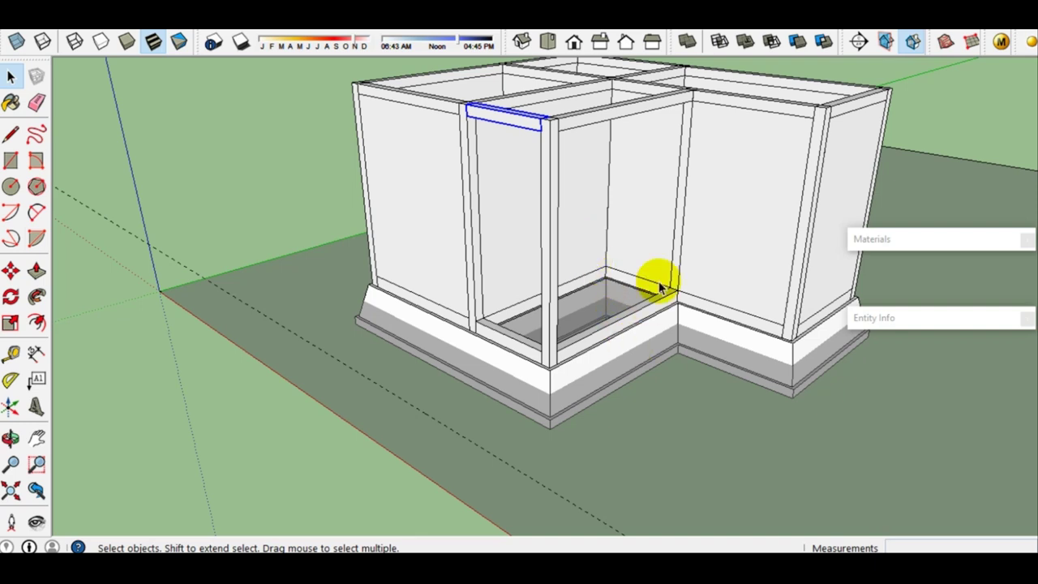
mouse_move(654, 124)
middle_down()
mouse_move(454, 157)
mouse_move(413, 153)
mouse_move(746, 92)
mouse_move(796, 138)
mouse_move(192, 105)
mouse_move(498, 176)
mouse_move(505, 294)
mouse_move(774, 239)
mouse_move(641, 220)
mouse_move(848, 235)
middle_up()
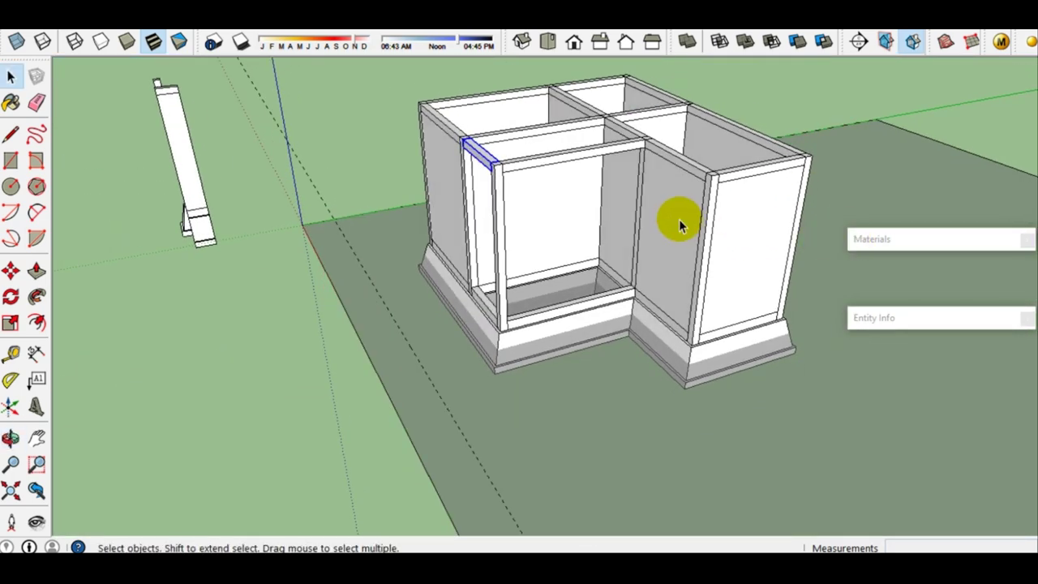
scroll(679, 219, up, 2)
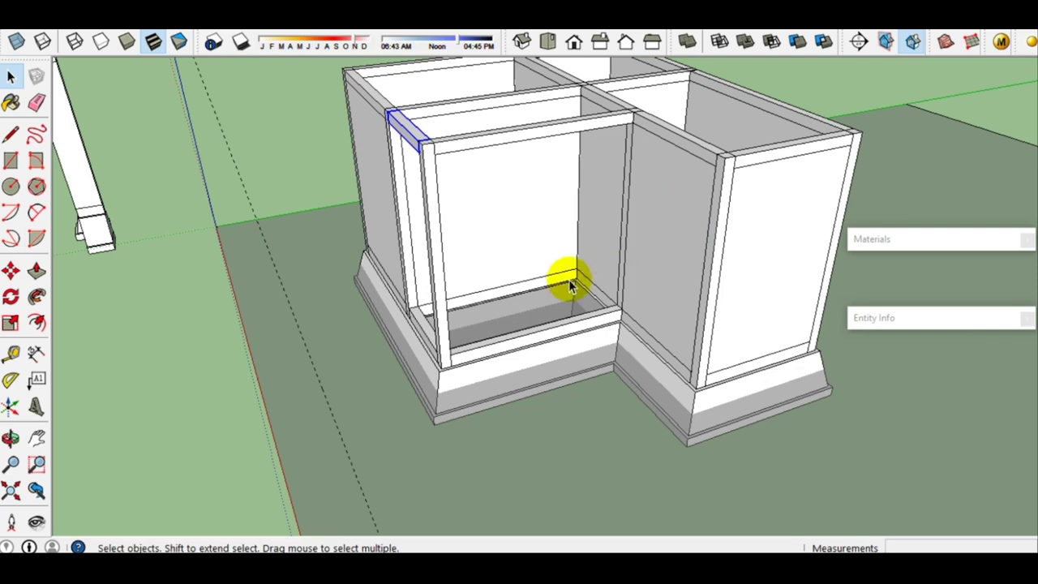
mouse_move(567, 234)
middle_down()
mouse_move(741, 232)
mouse_move(791, 207)
middle_up()
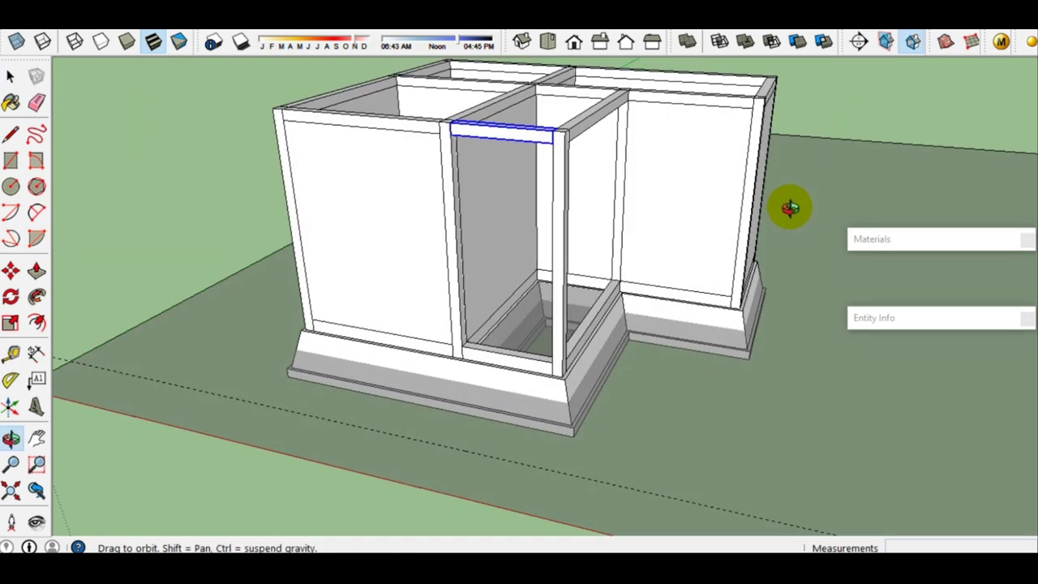
mouse_move(675, 186)
mouse_down()
mouse_move(435, 157)
mouse_move(689, 204)
mouse_move(830, 303)
mouse_move(832, 328)
mouse_move(386, 231)
mouse_move(657, 271)
mouse_up()
key(space)
scroll(612, 242, down, 2)
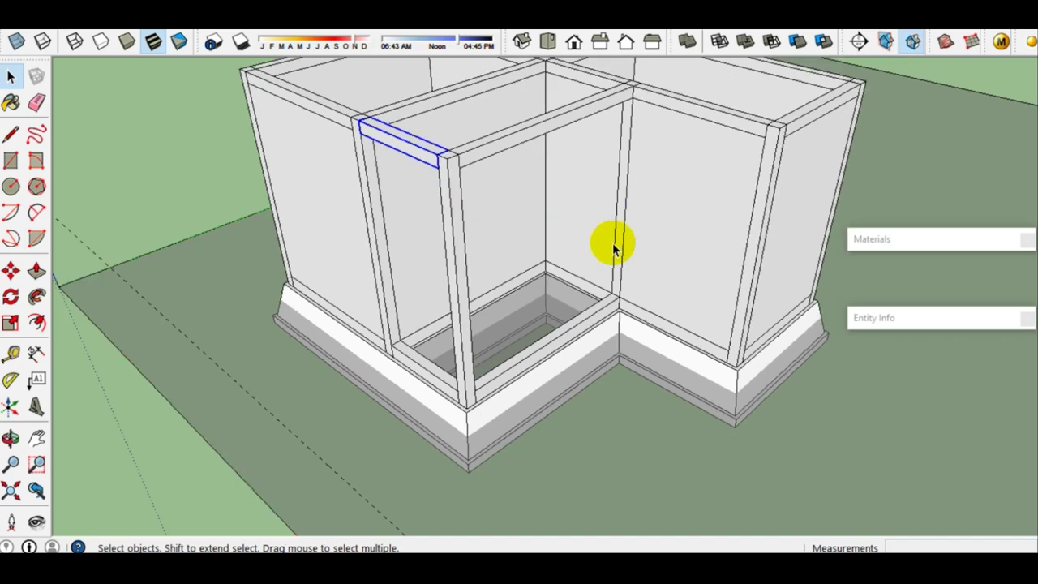